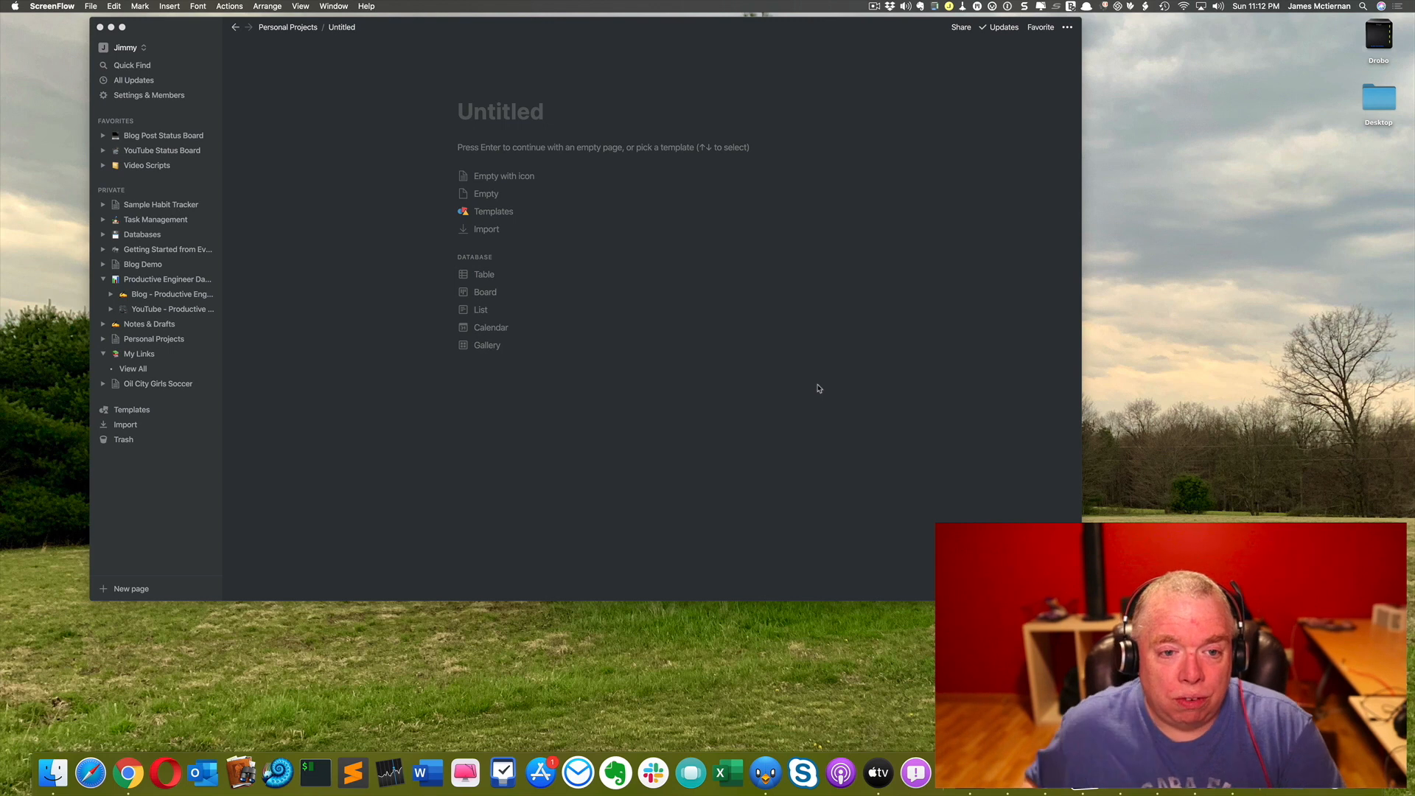
Step: Title the untitled page "Habit Tracker Main Page" and continue with an empty page
click(527, 107)
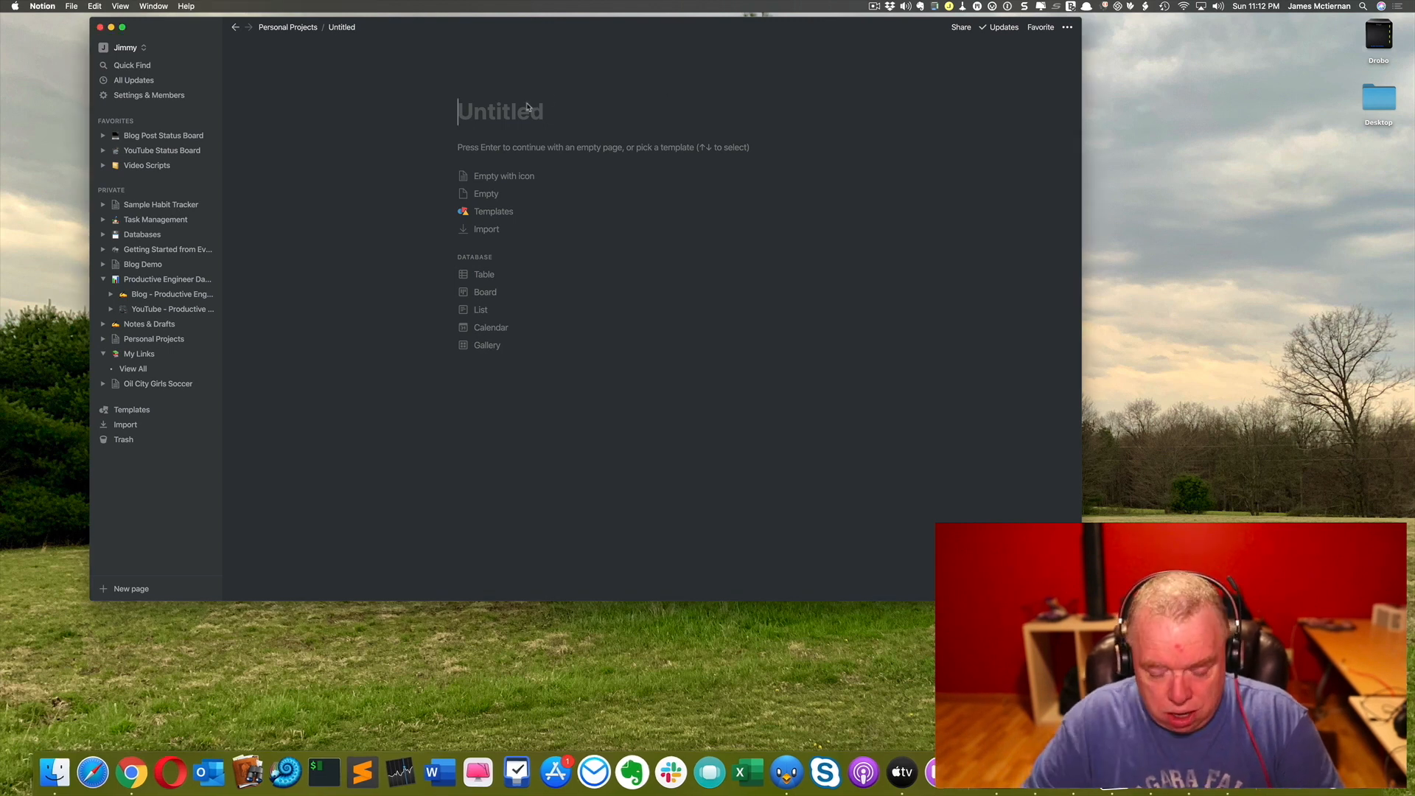
text(Habit)
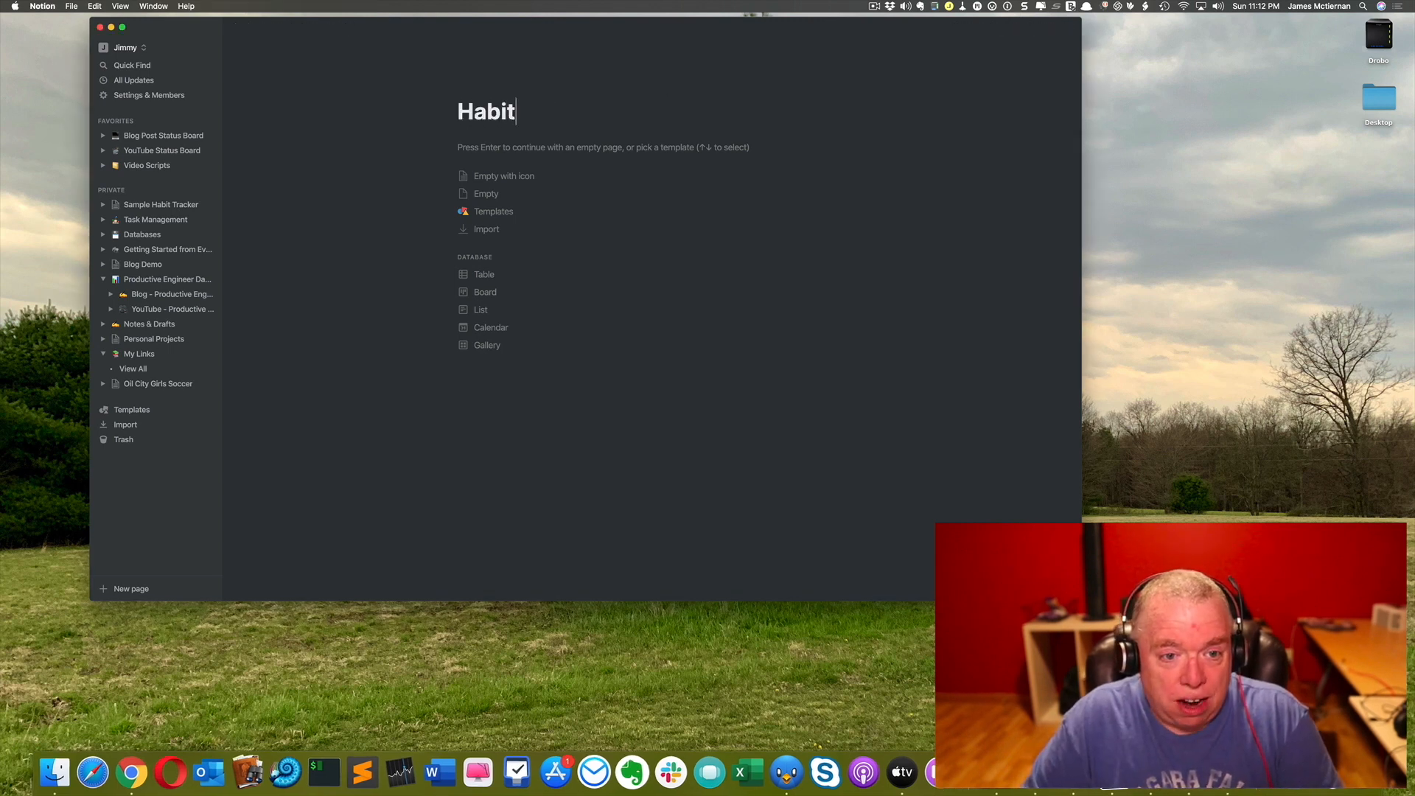
text( Tracker Main Page)
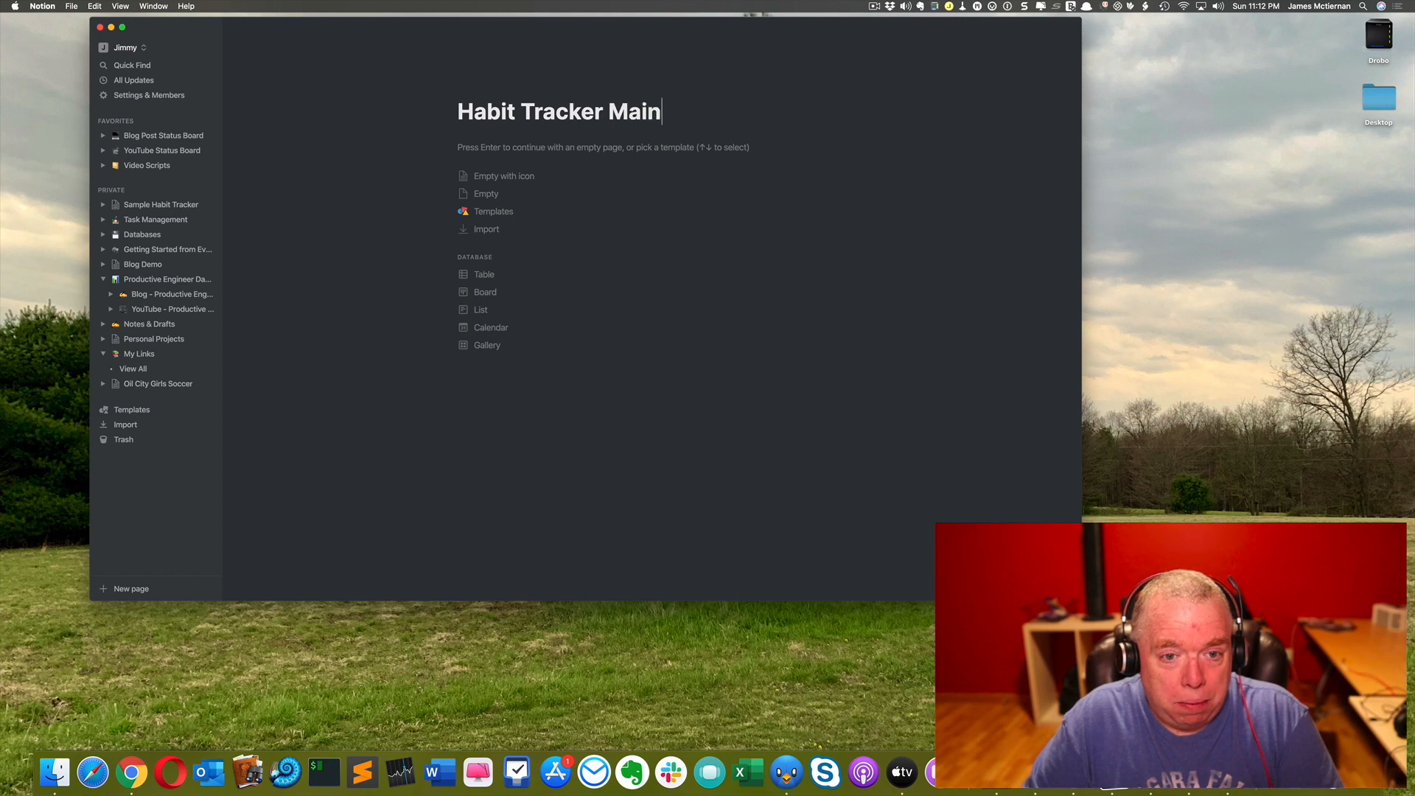
key(Return)
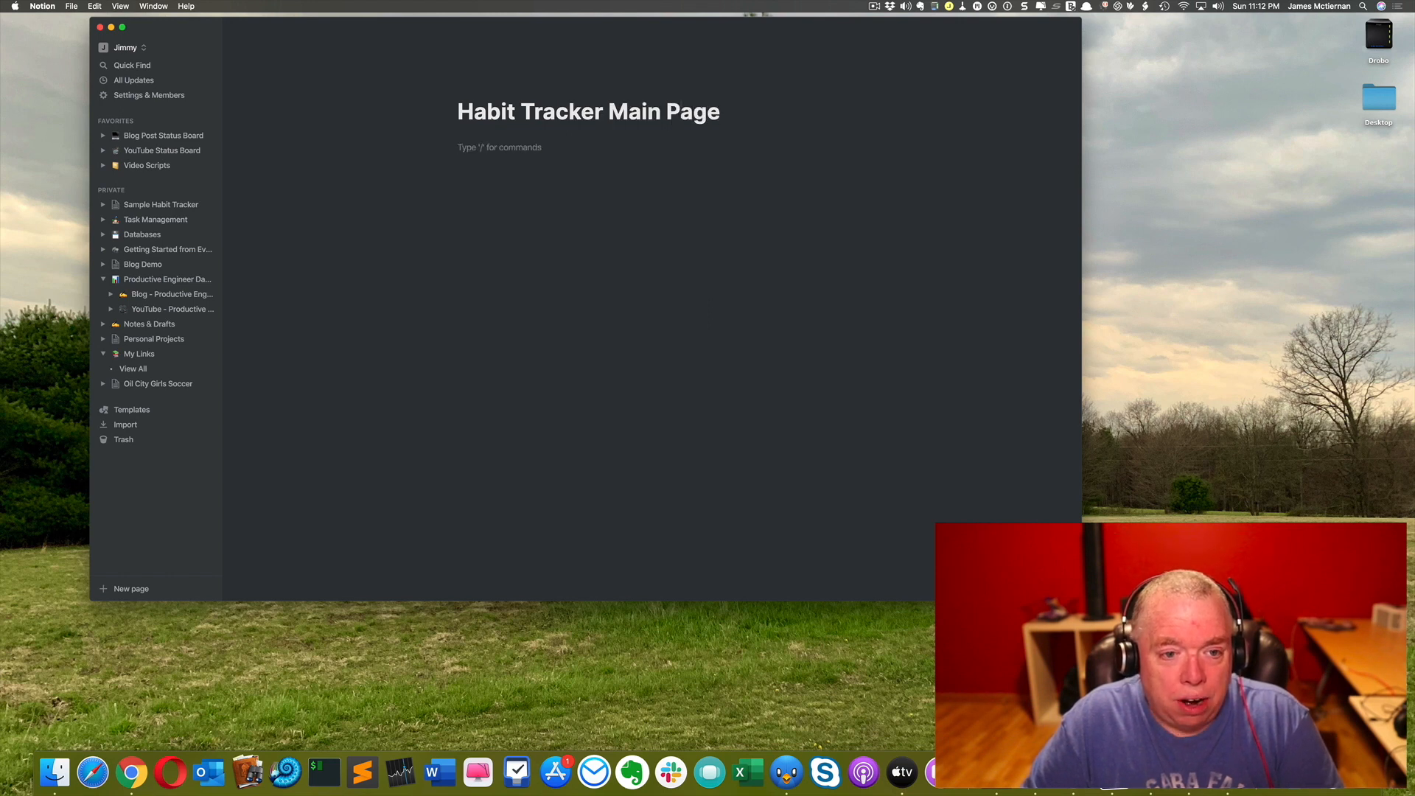
Step: Insert a full-page table on the page and title it "Central Habit DB"
text(/)
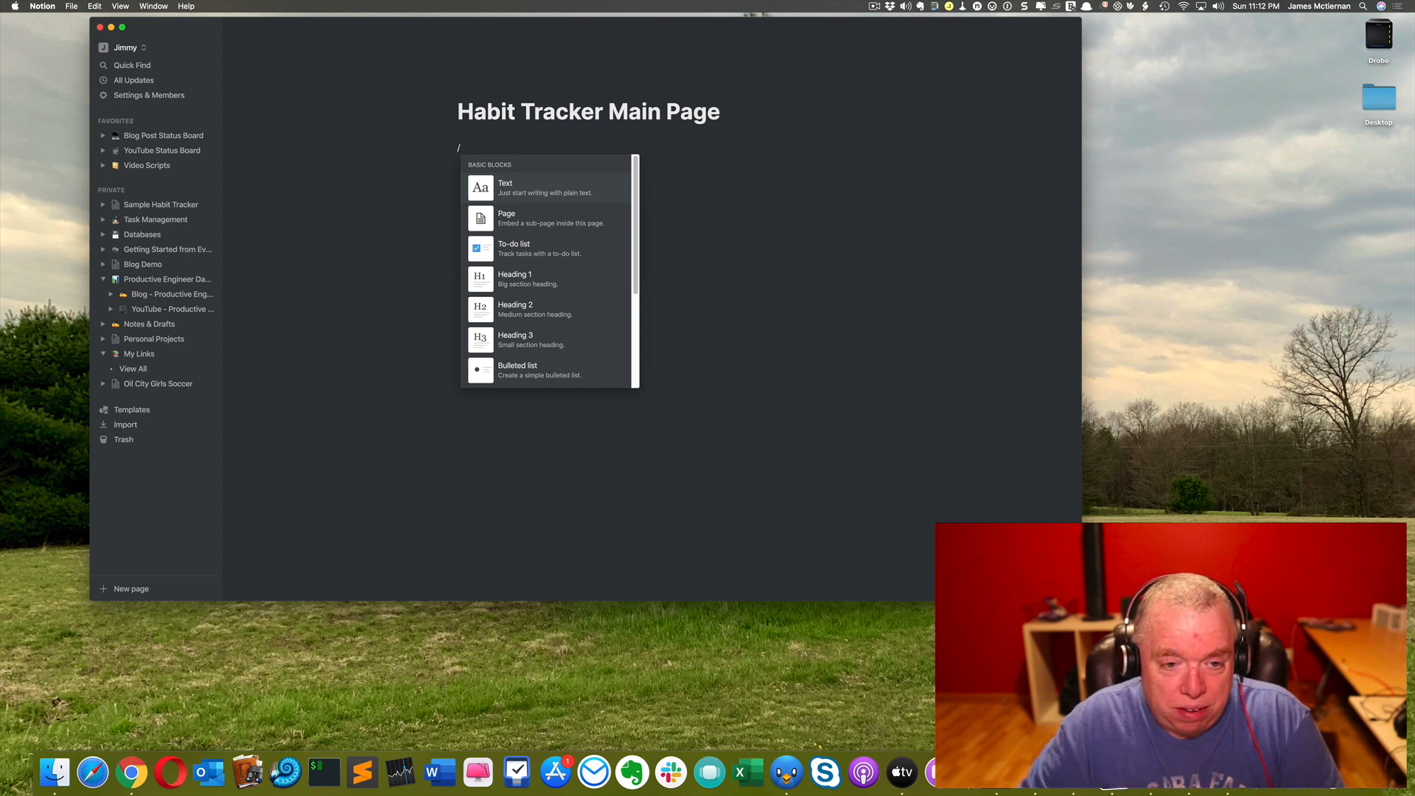
text(table)
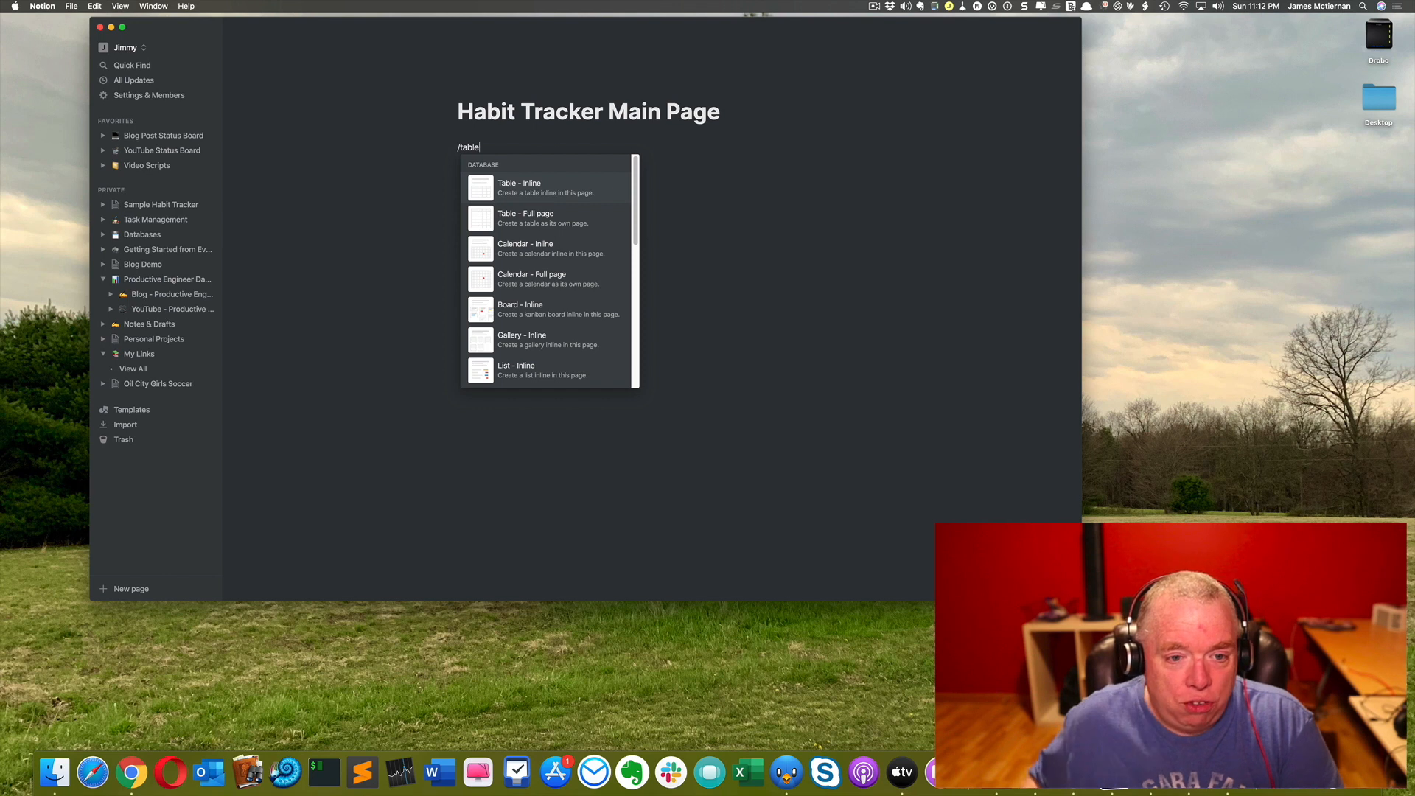
mouse_move(530, 196)
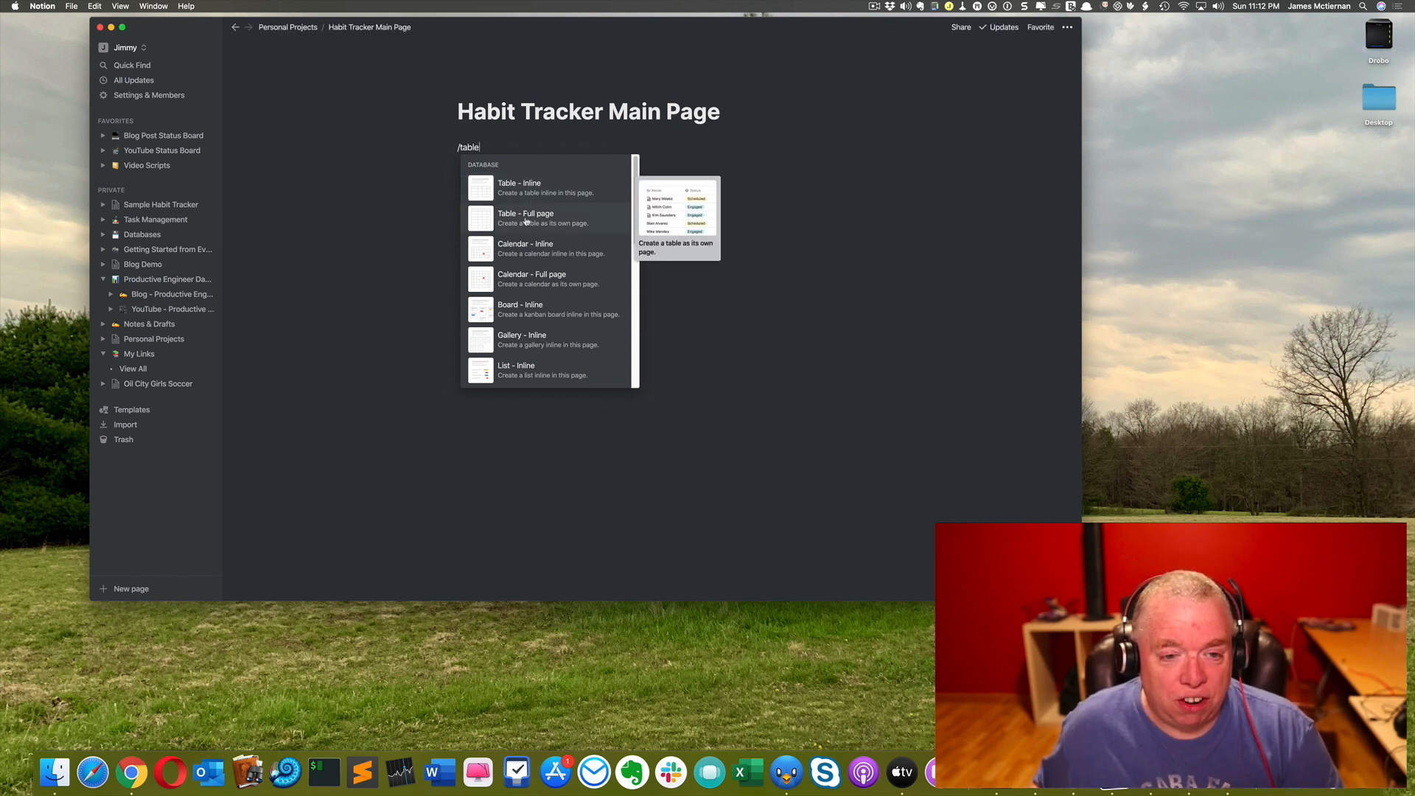
click(610, 216)
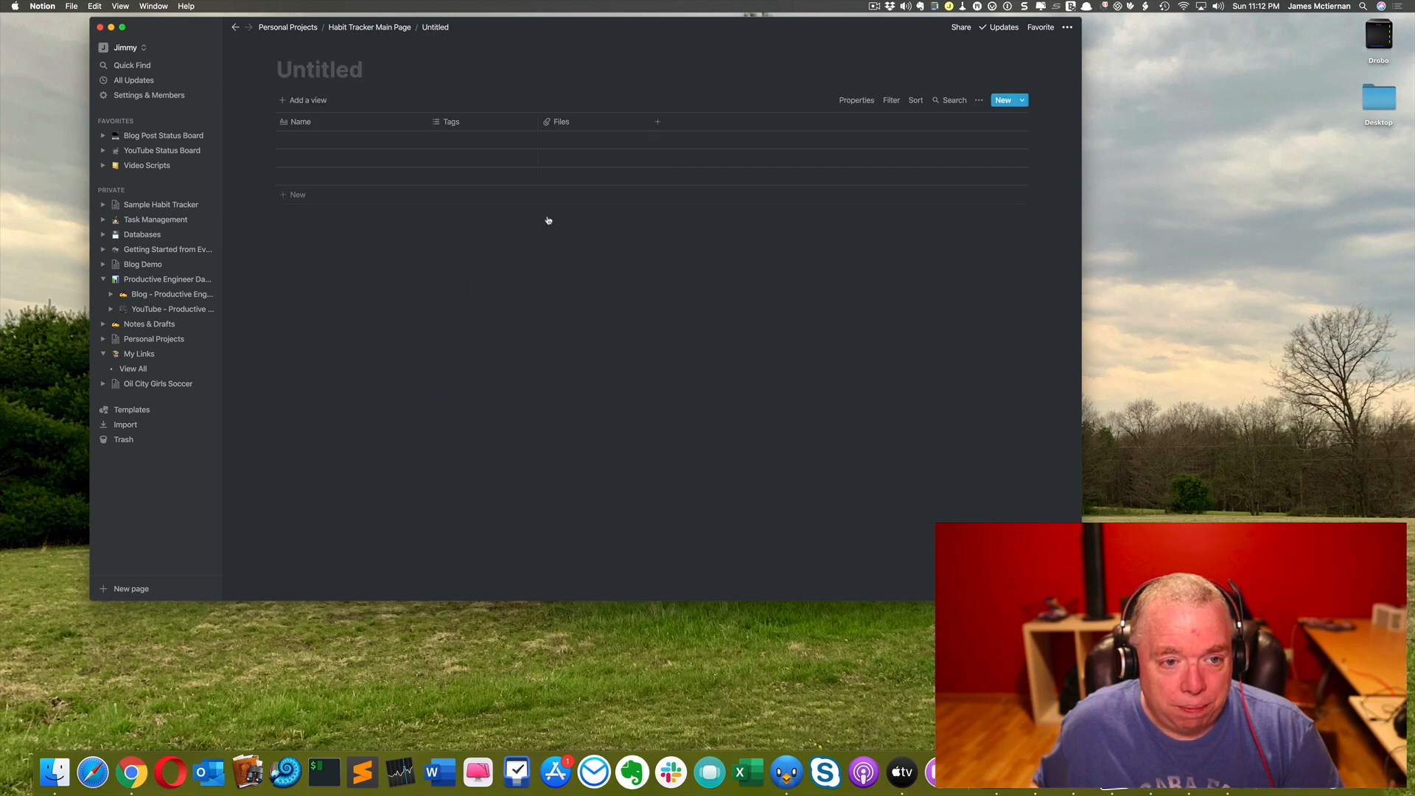
text(Central Habit DB)
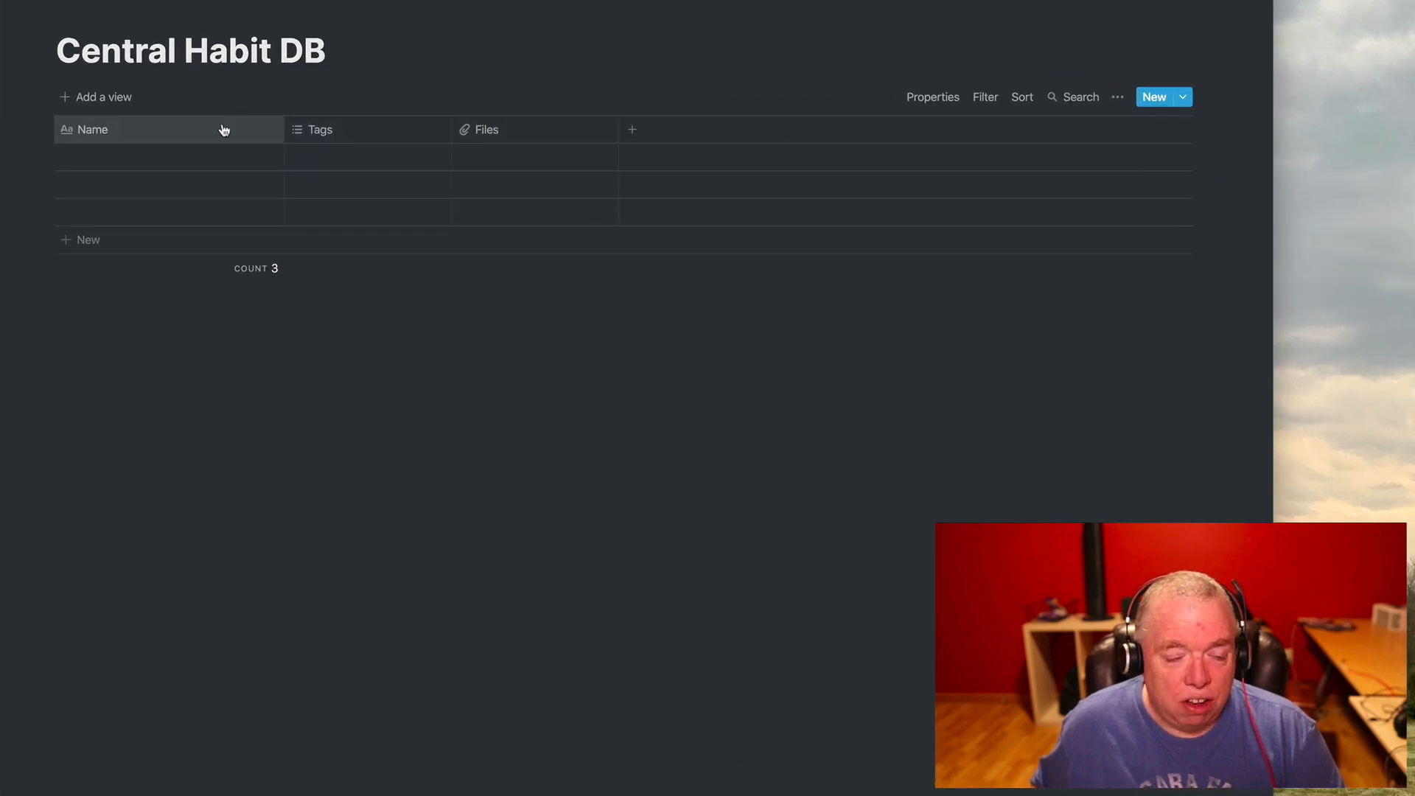
Step: Rename the table's Name column to "Habit"
click(147, 131)
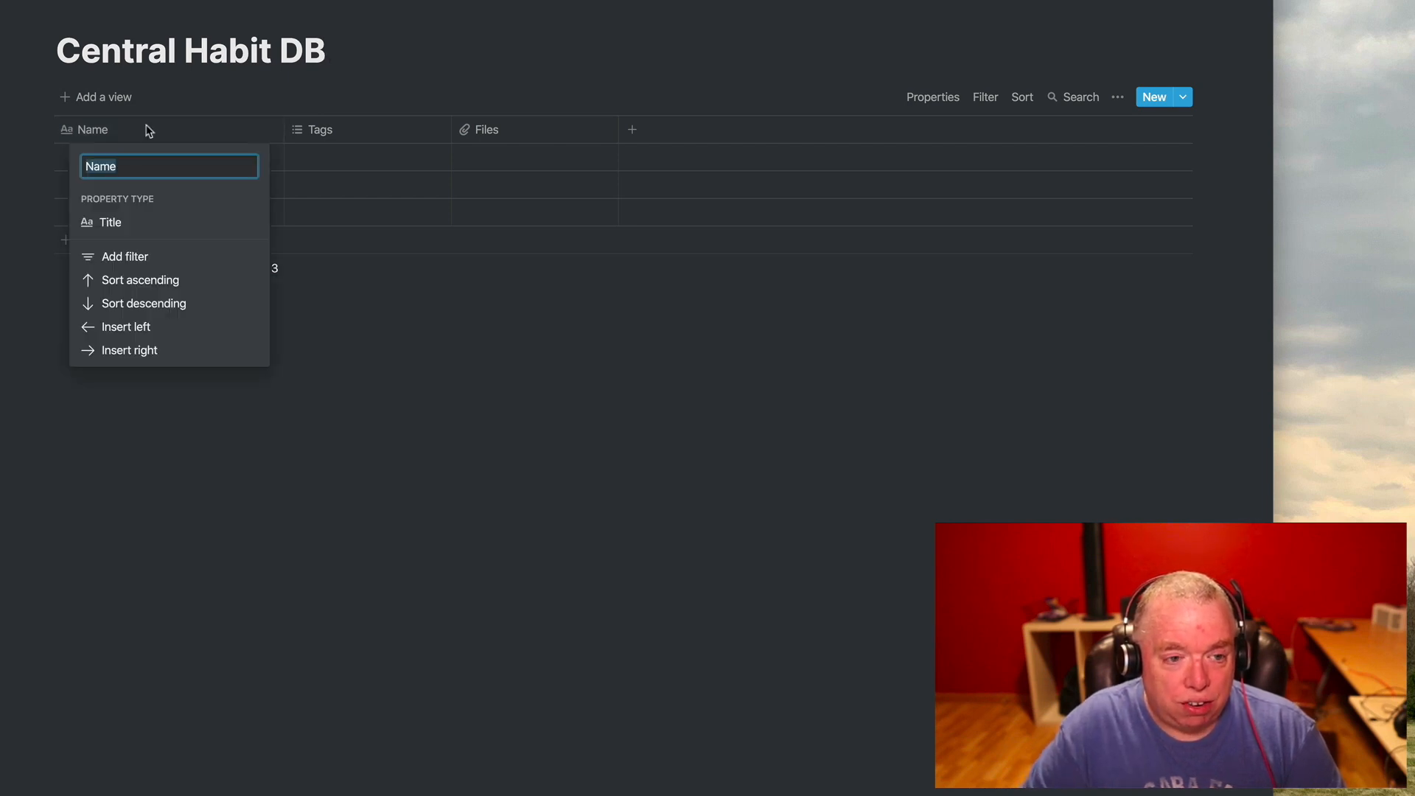
text(Habit)
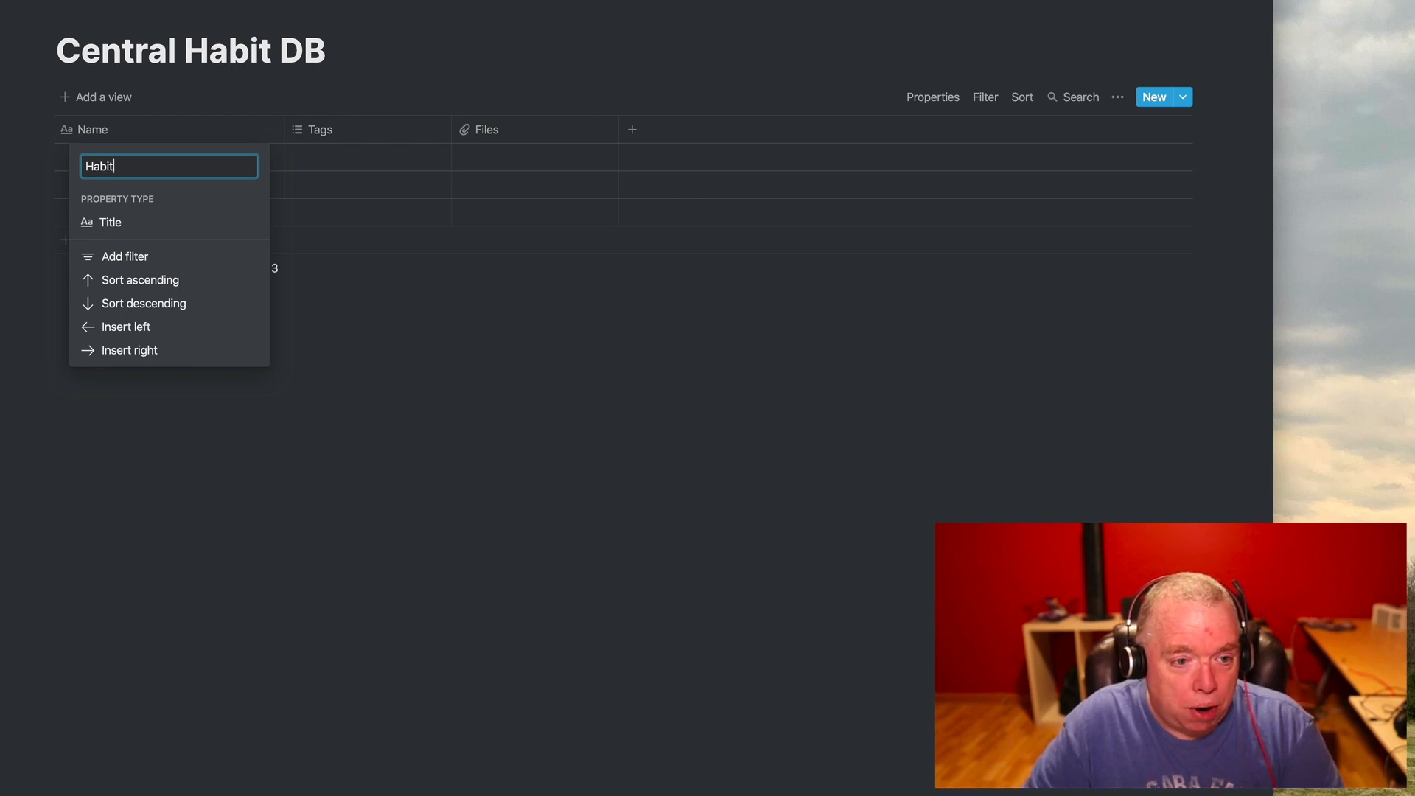
key(Return)
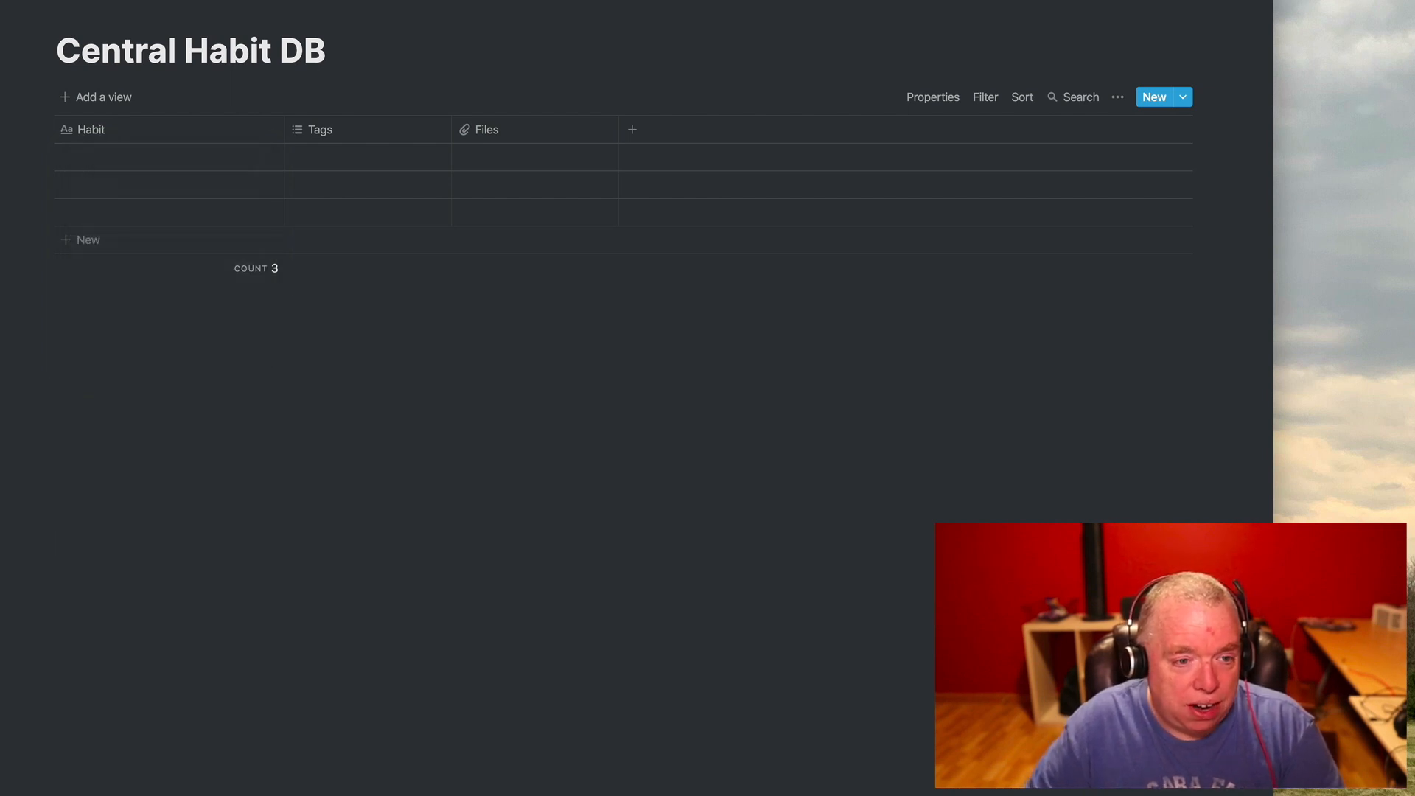
Step: Change the Tags column's property type to Select and rename the column to "Category"
click(346, 137)
mouse_move(365, 228)
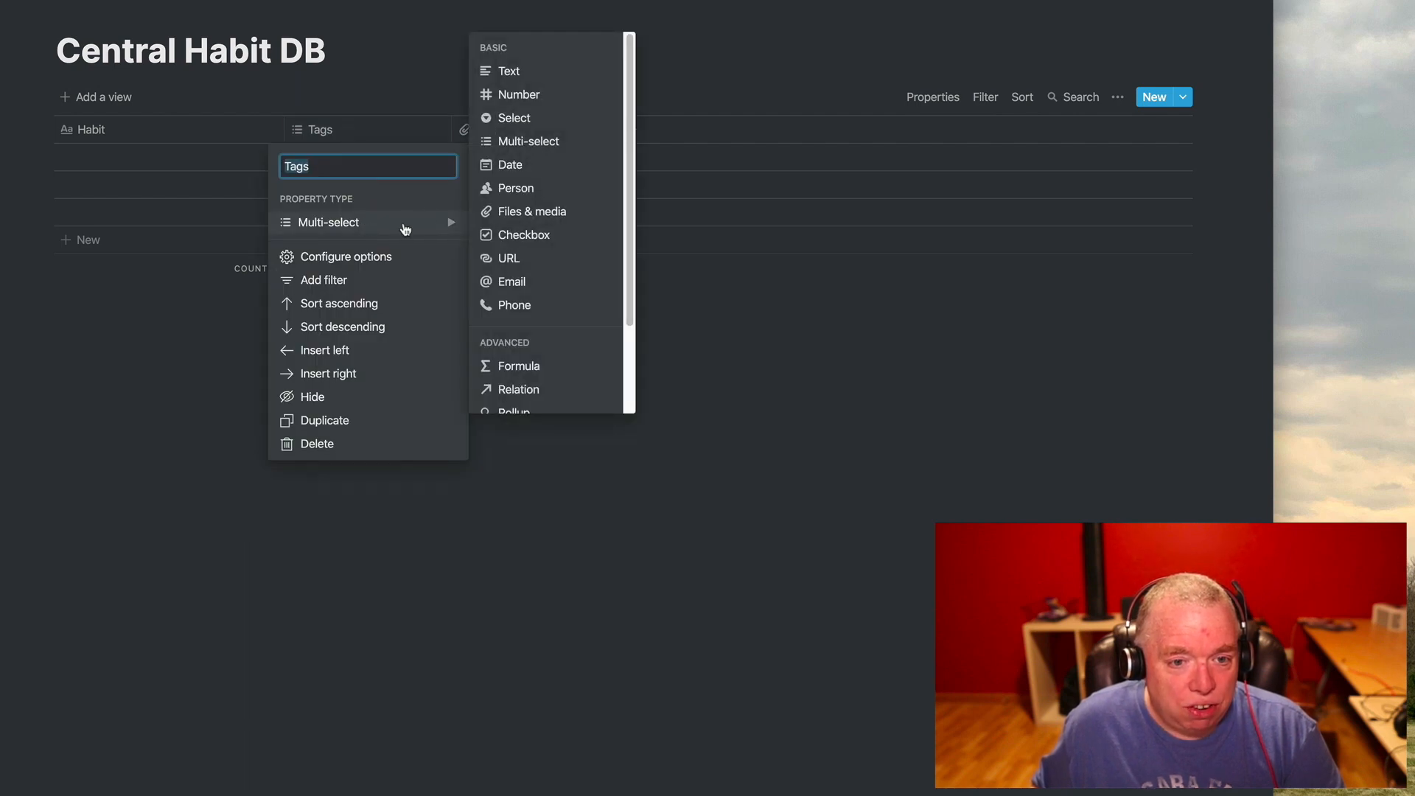
click(516, 119)
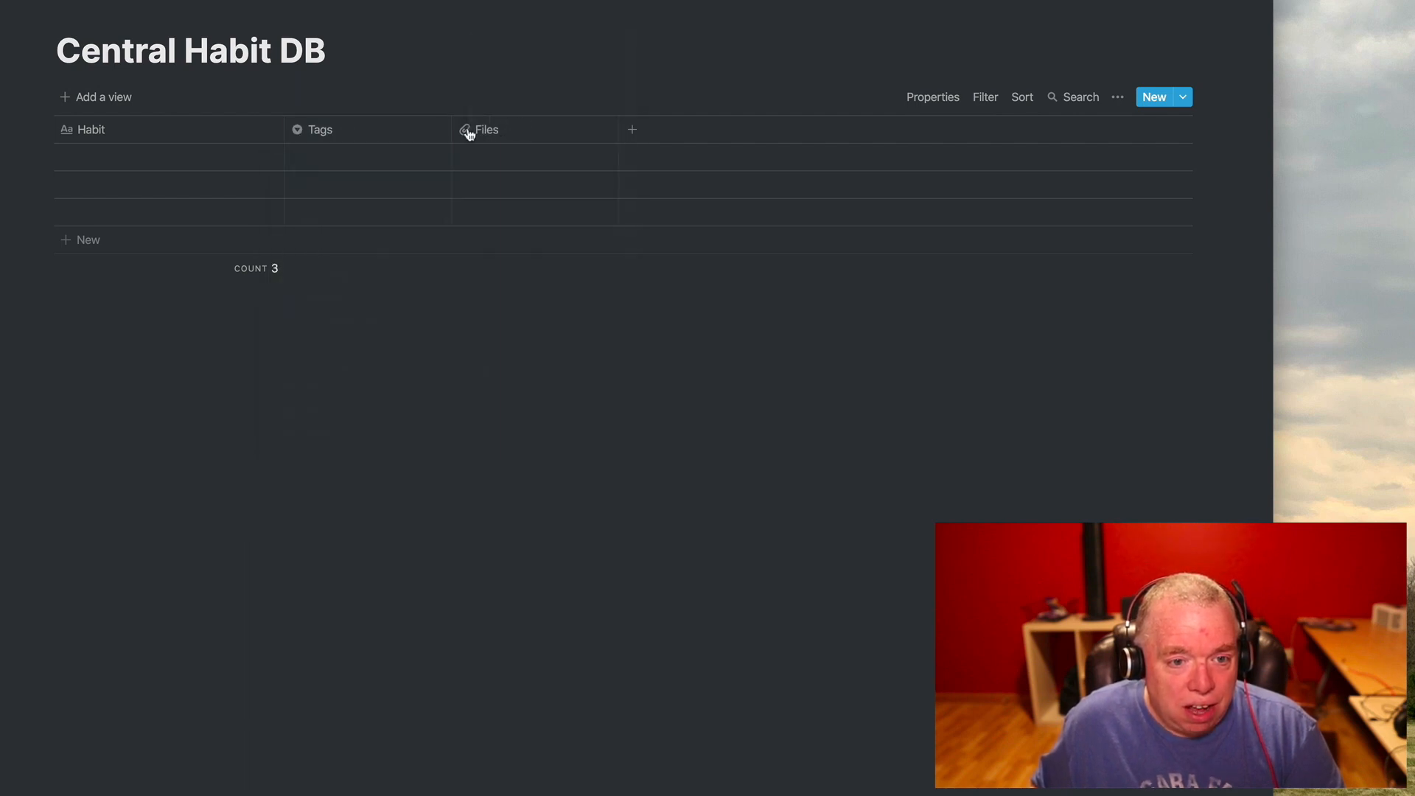
click(382, 135)
key(BackSpace)
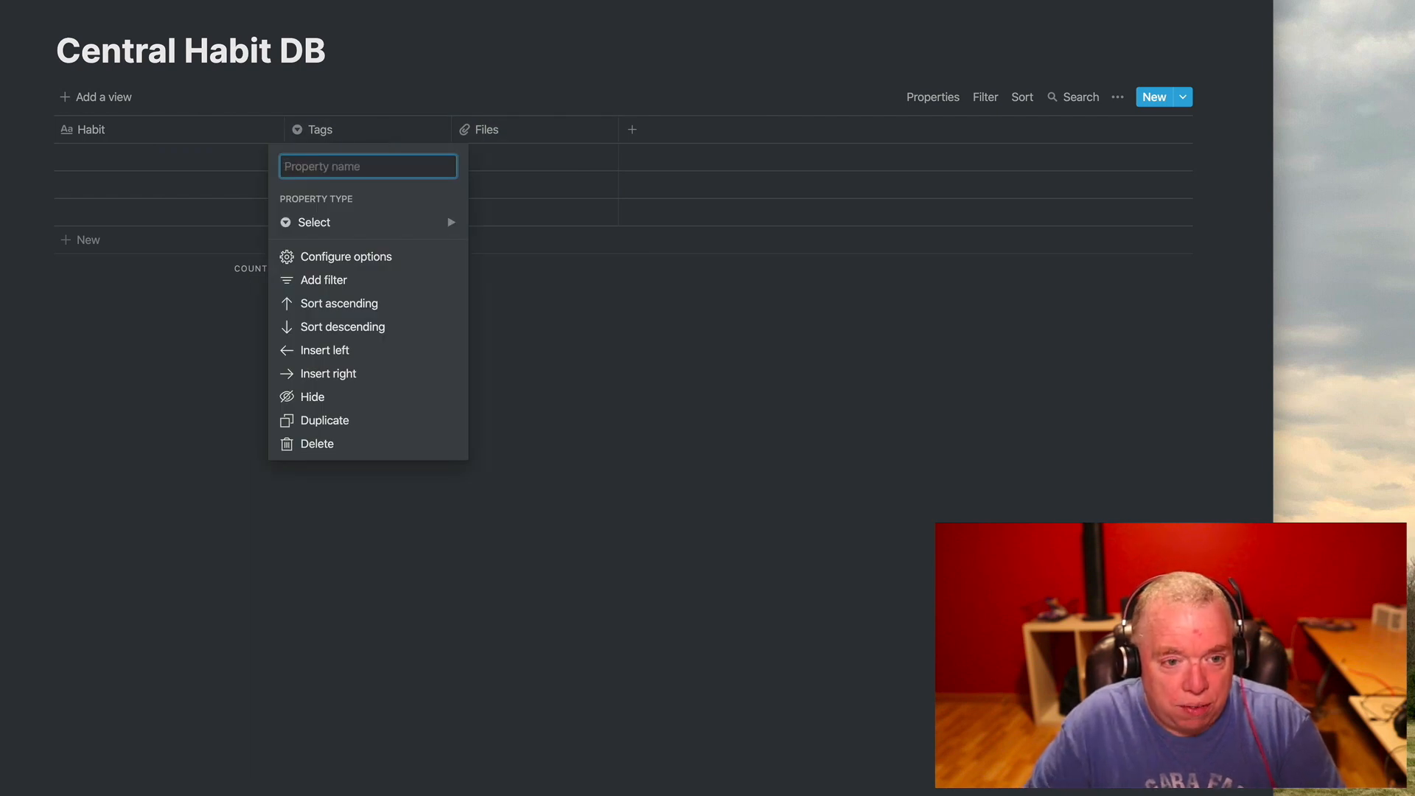
text(Category)
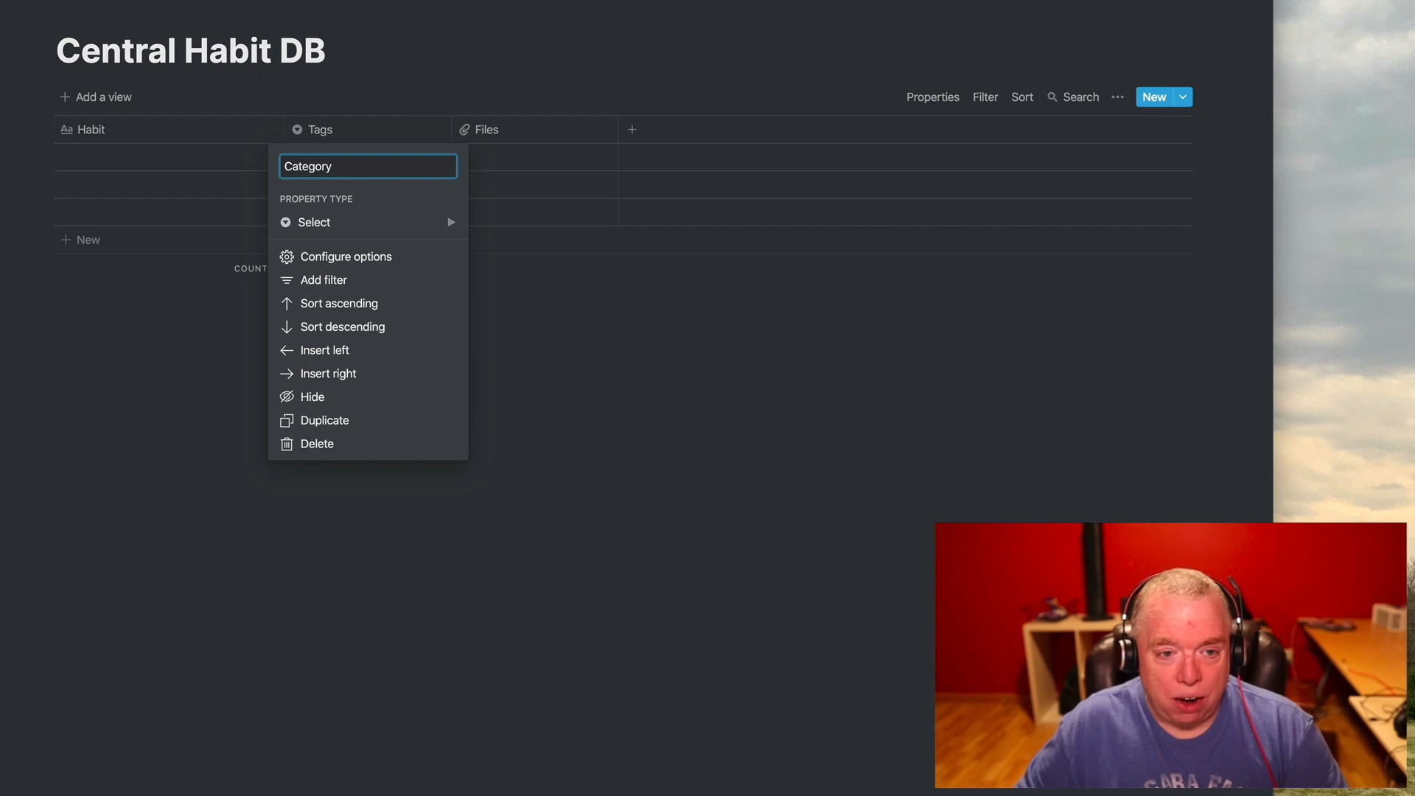
key(Return)
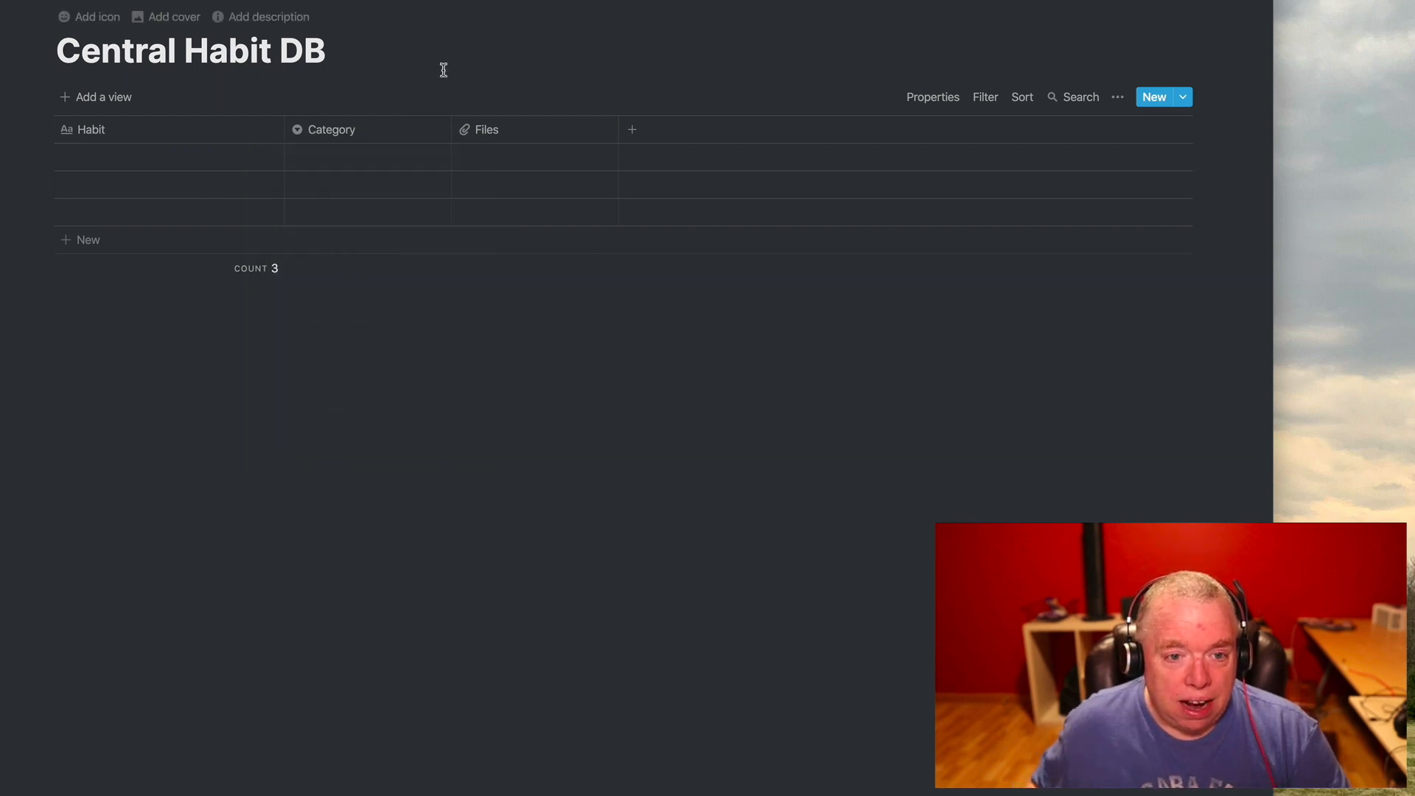
Step: Rename the Files column to "Date" with the Date property type, and make it the table's first column
click(479, 129)
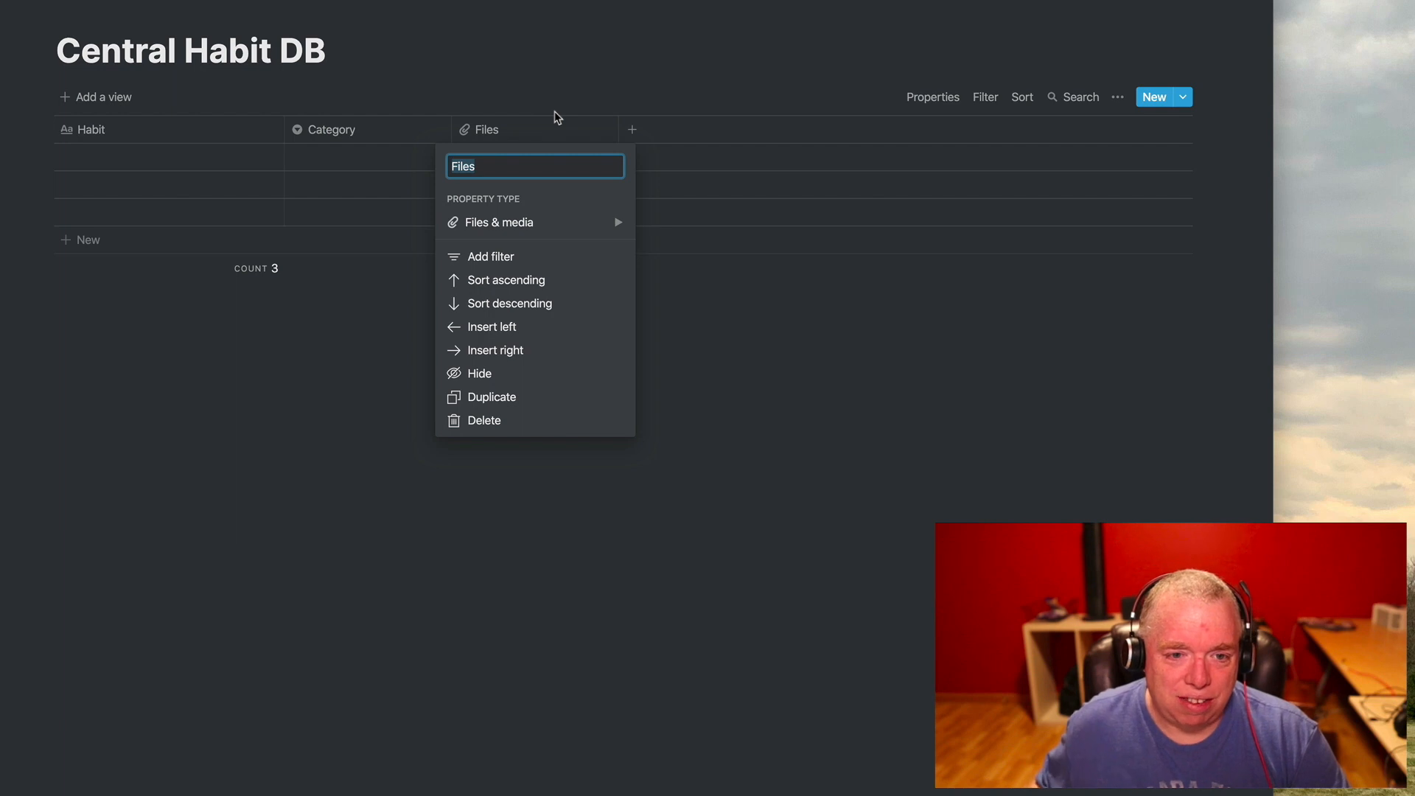
key(BackSpace)
text(Date)
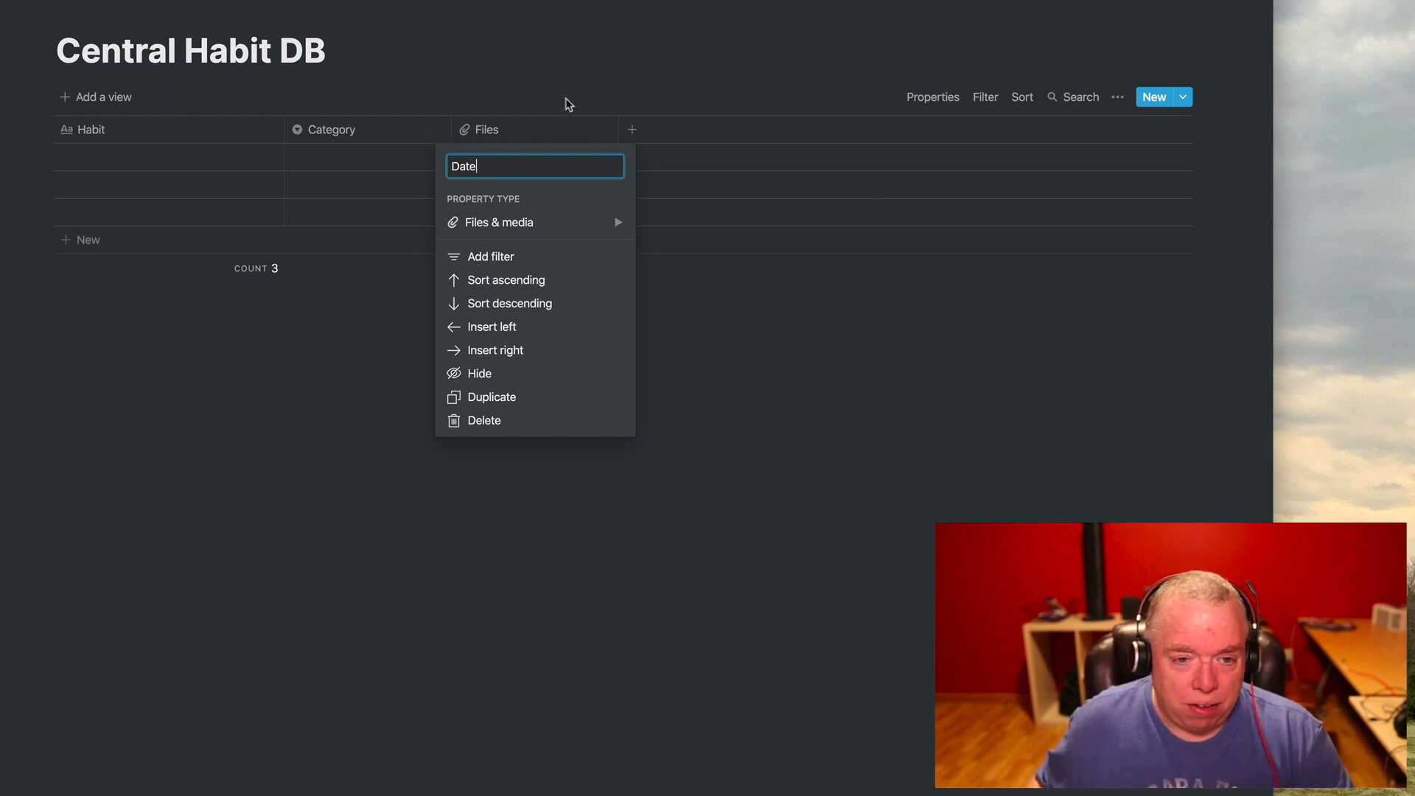
click(568, 224)
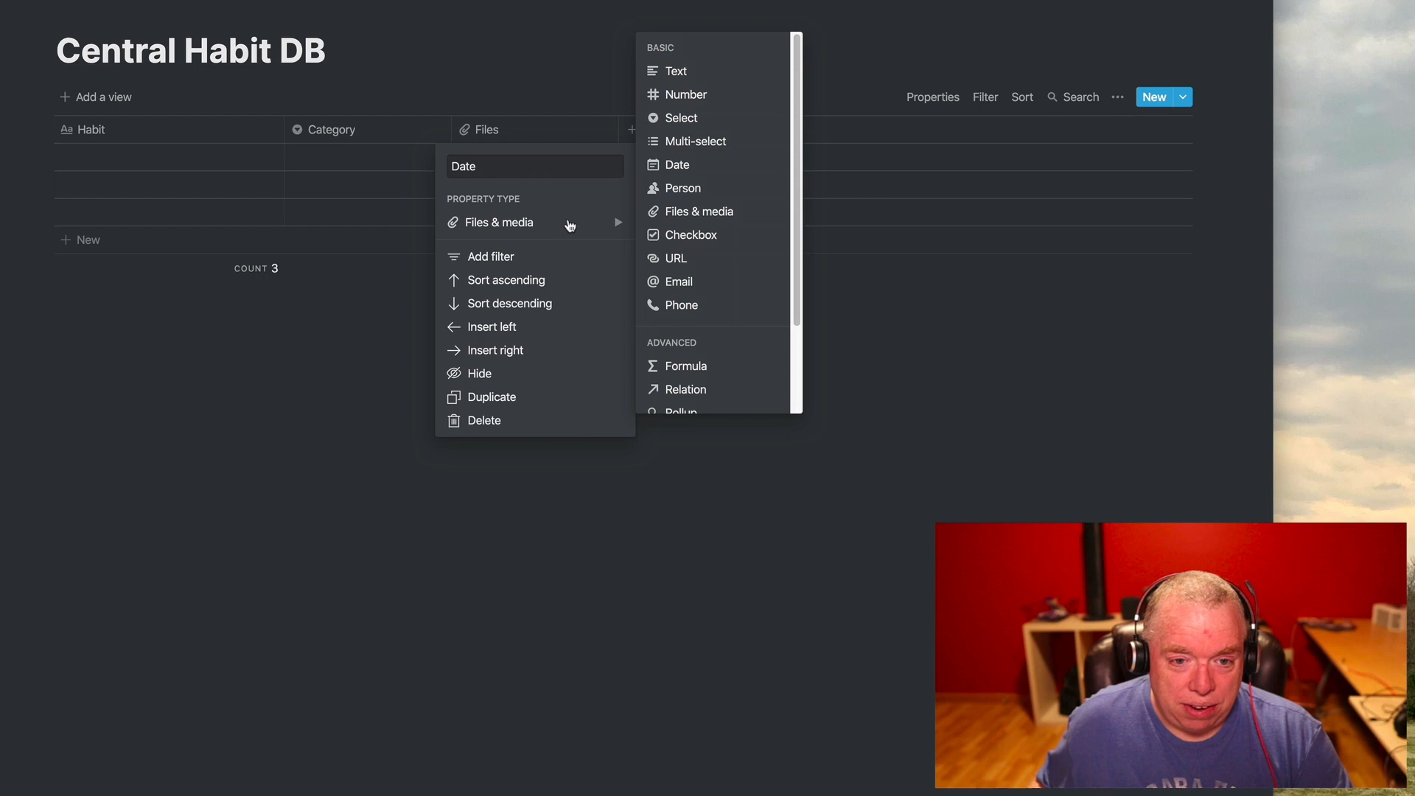
click(669, 169)
drag(524, 132, 150, 155)
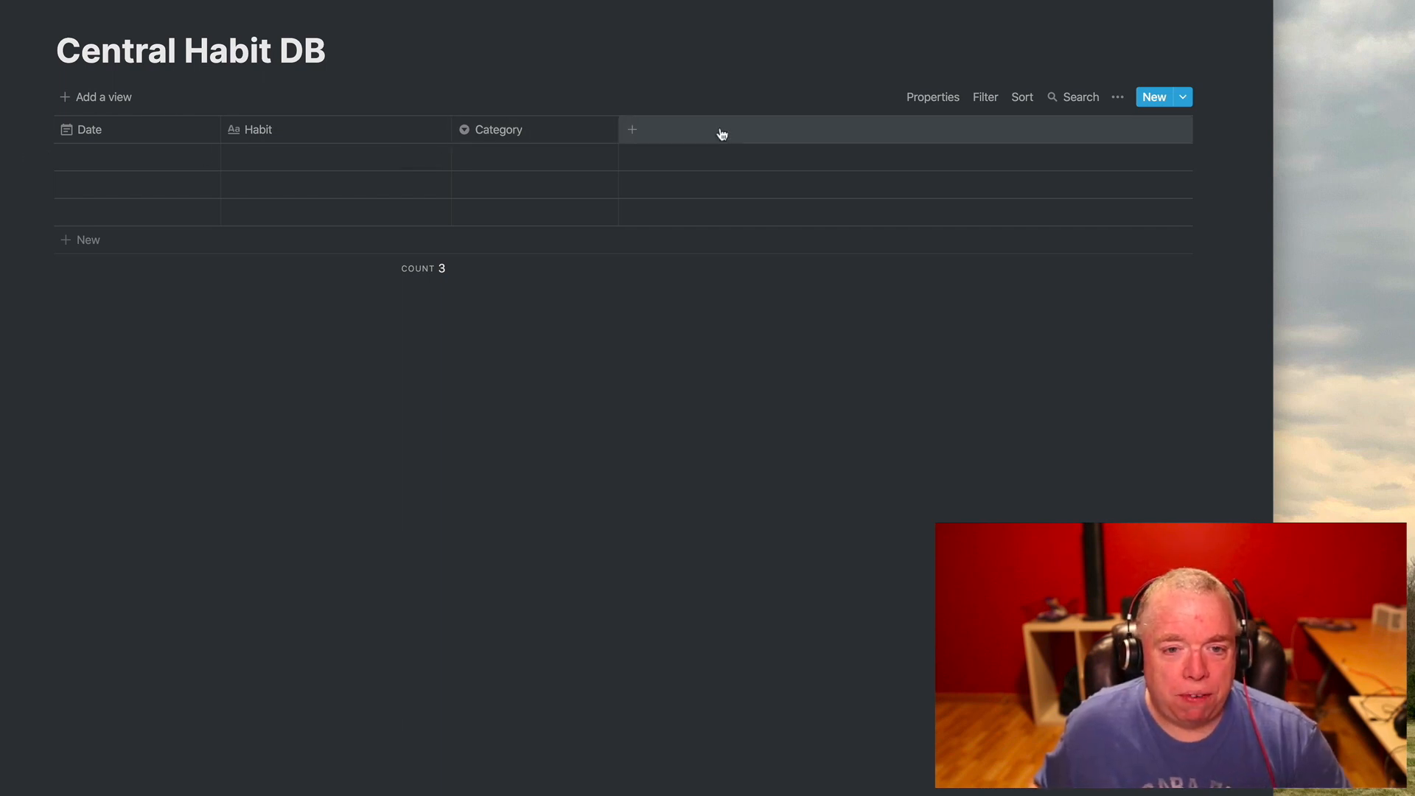
Step: Add a column named "Water Goal" after Category with the Number property type
click(633, 131)
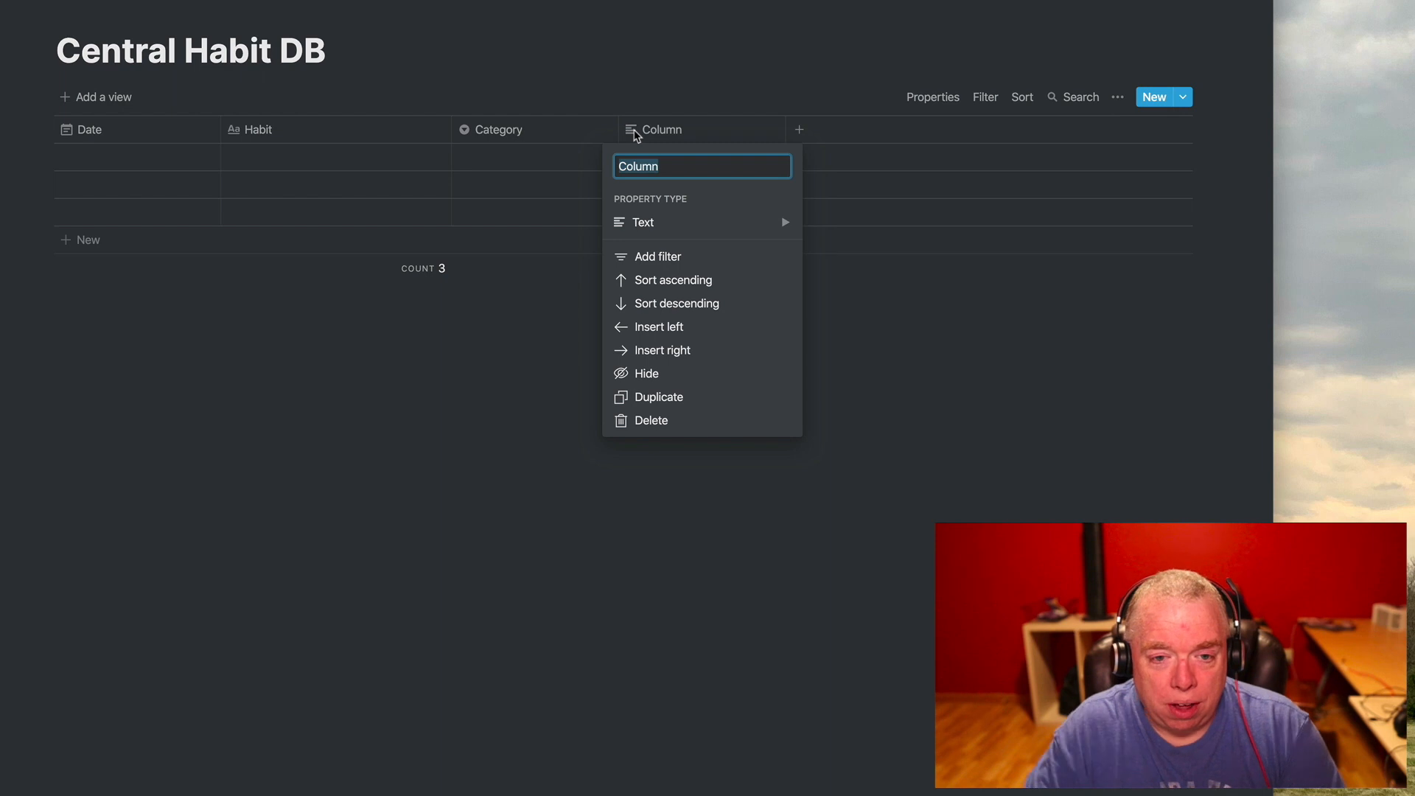
text(Water Goal)
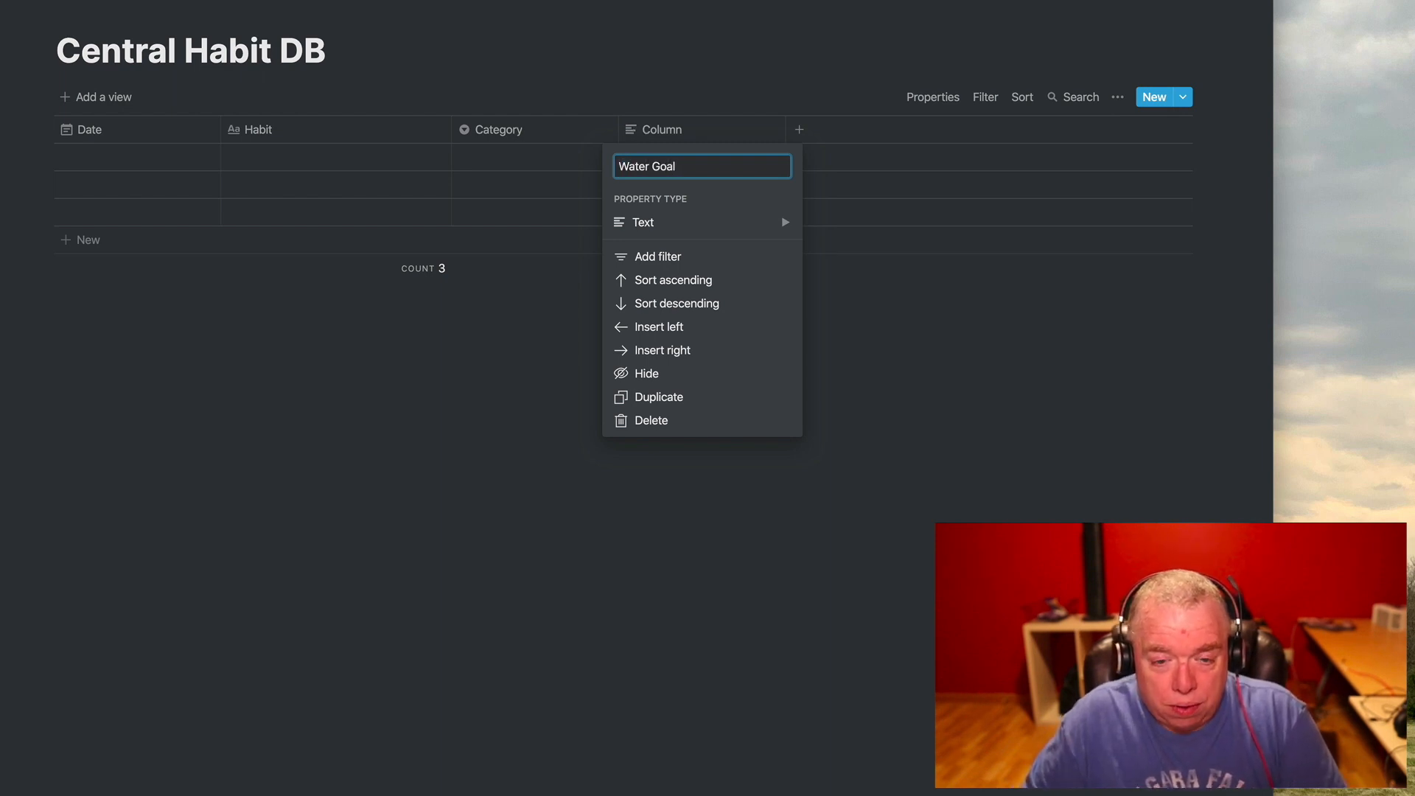
click(673, 225)
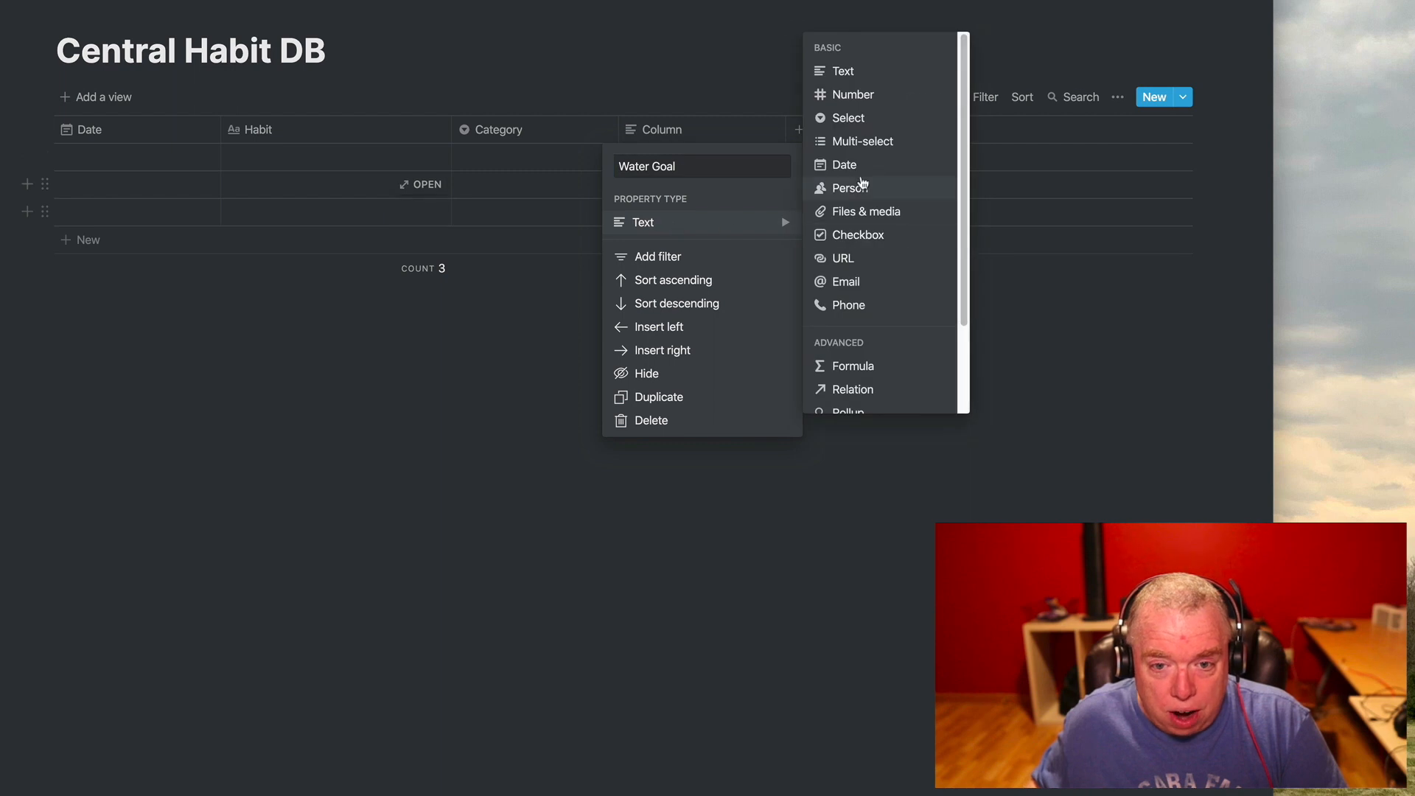
click(847, 96)
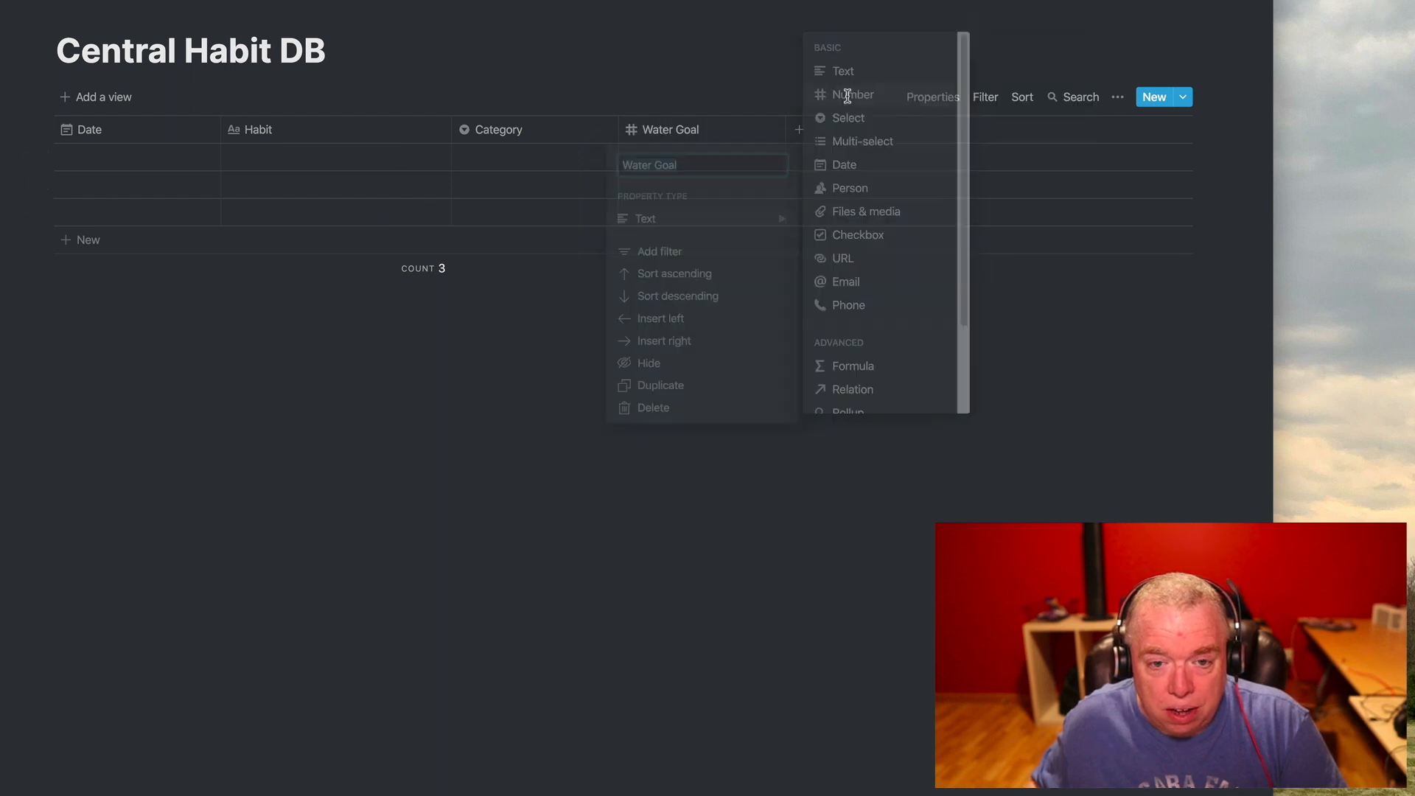
Step: Rename the Water Goal column to "Water Goal (cups)"
click(720, 139)
click(692, 161)
text((cups)
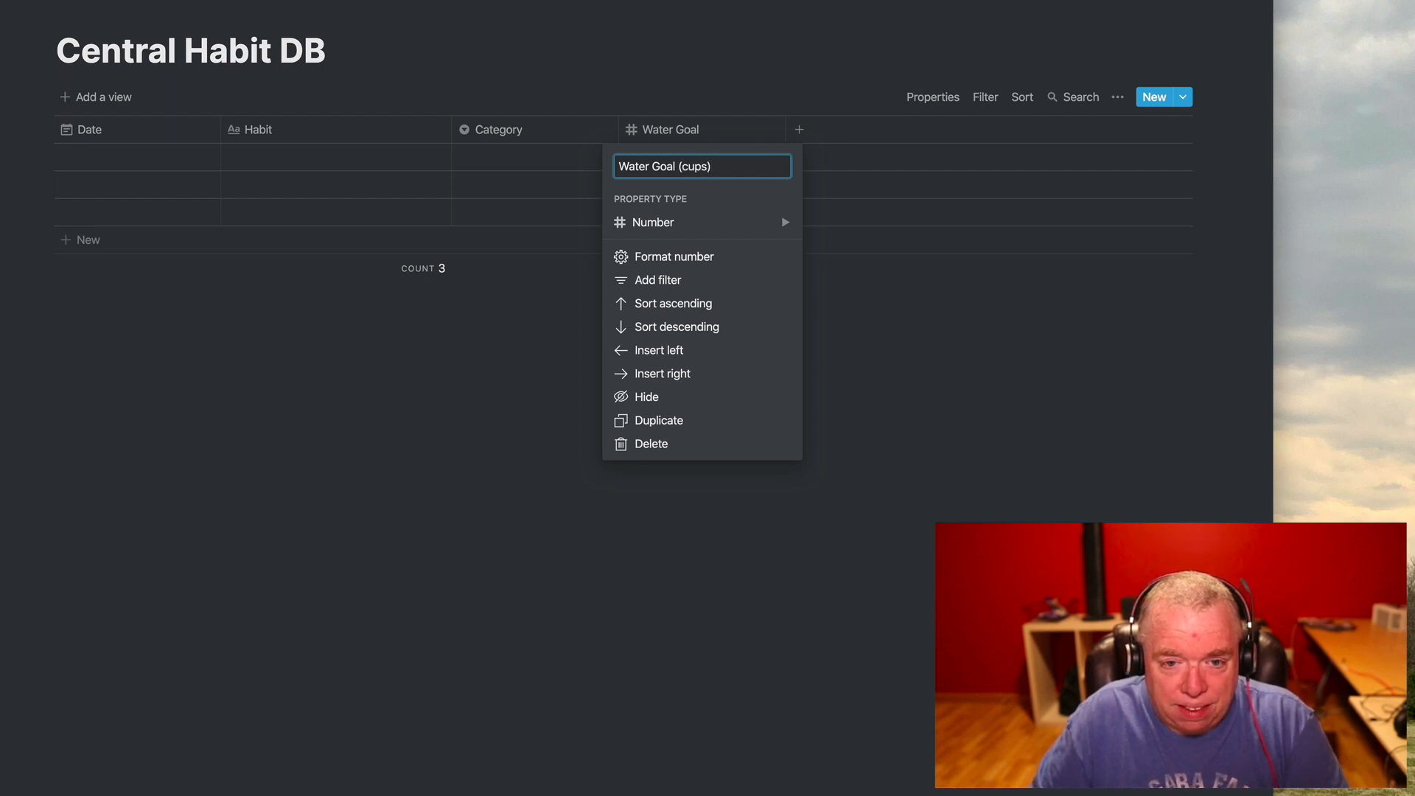
key(Return)
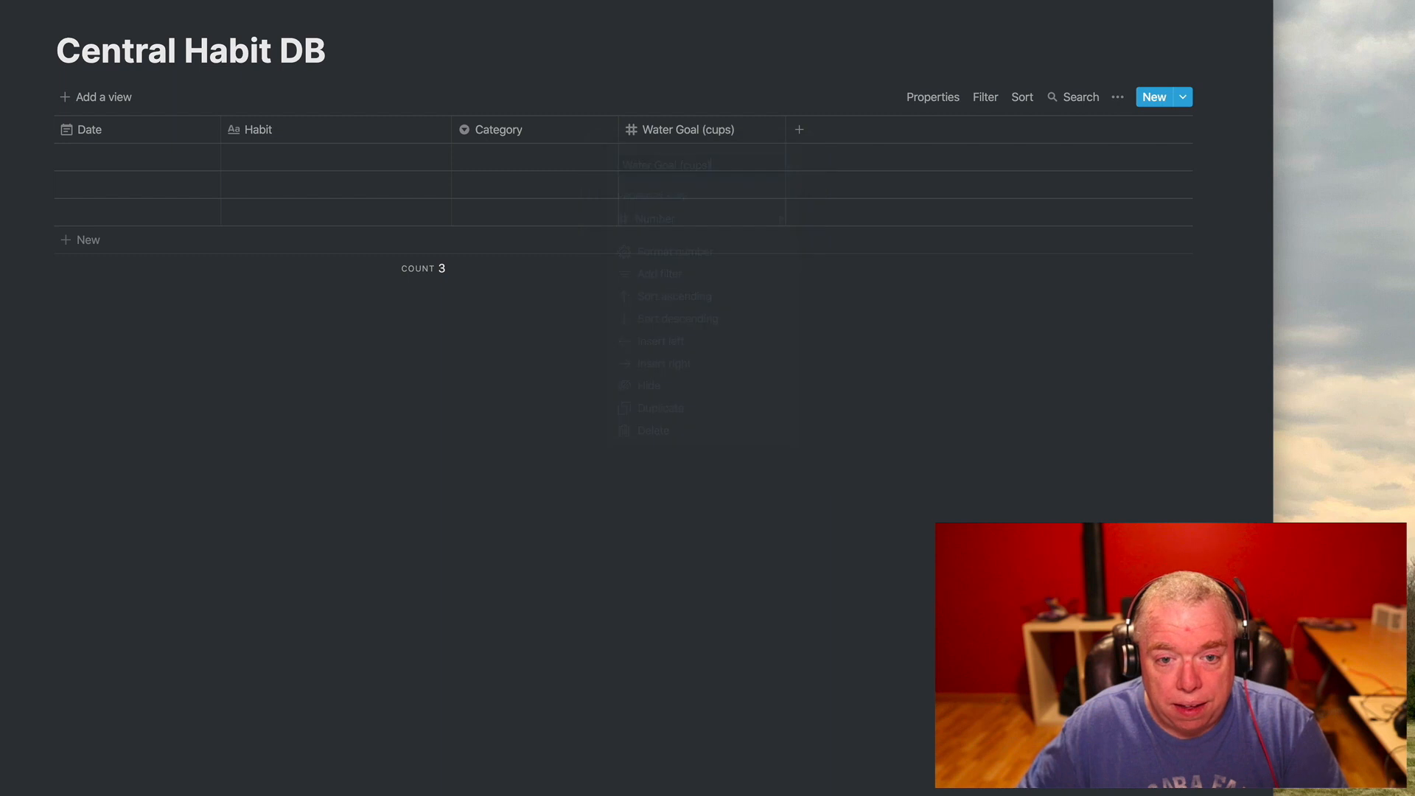
Step: Add a column named "Water Drank (cups)" after the water goal column with the Number property type
click(796, 131)
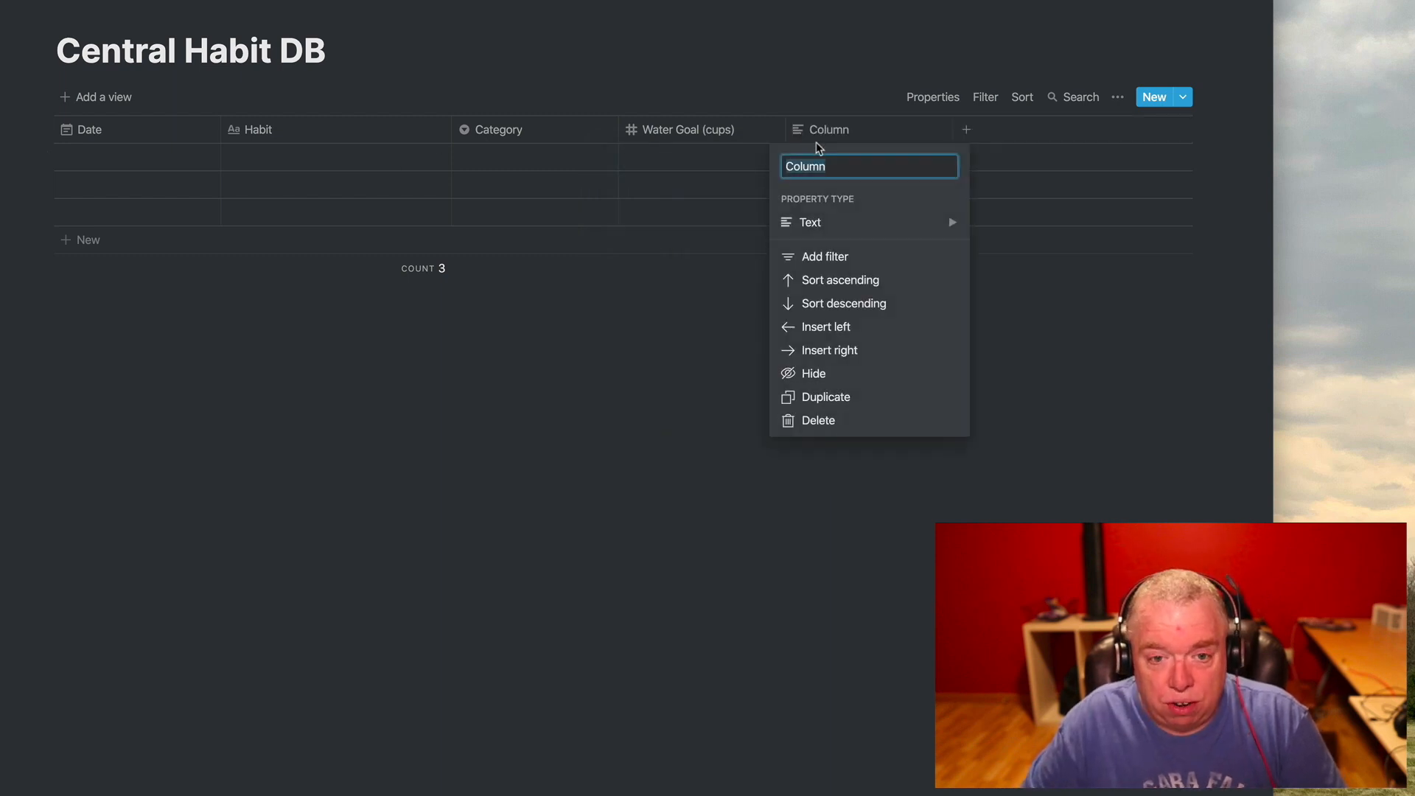
text(Water )
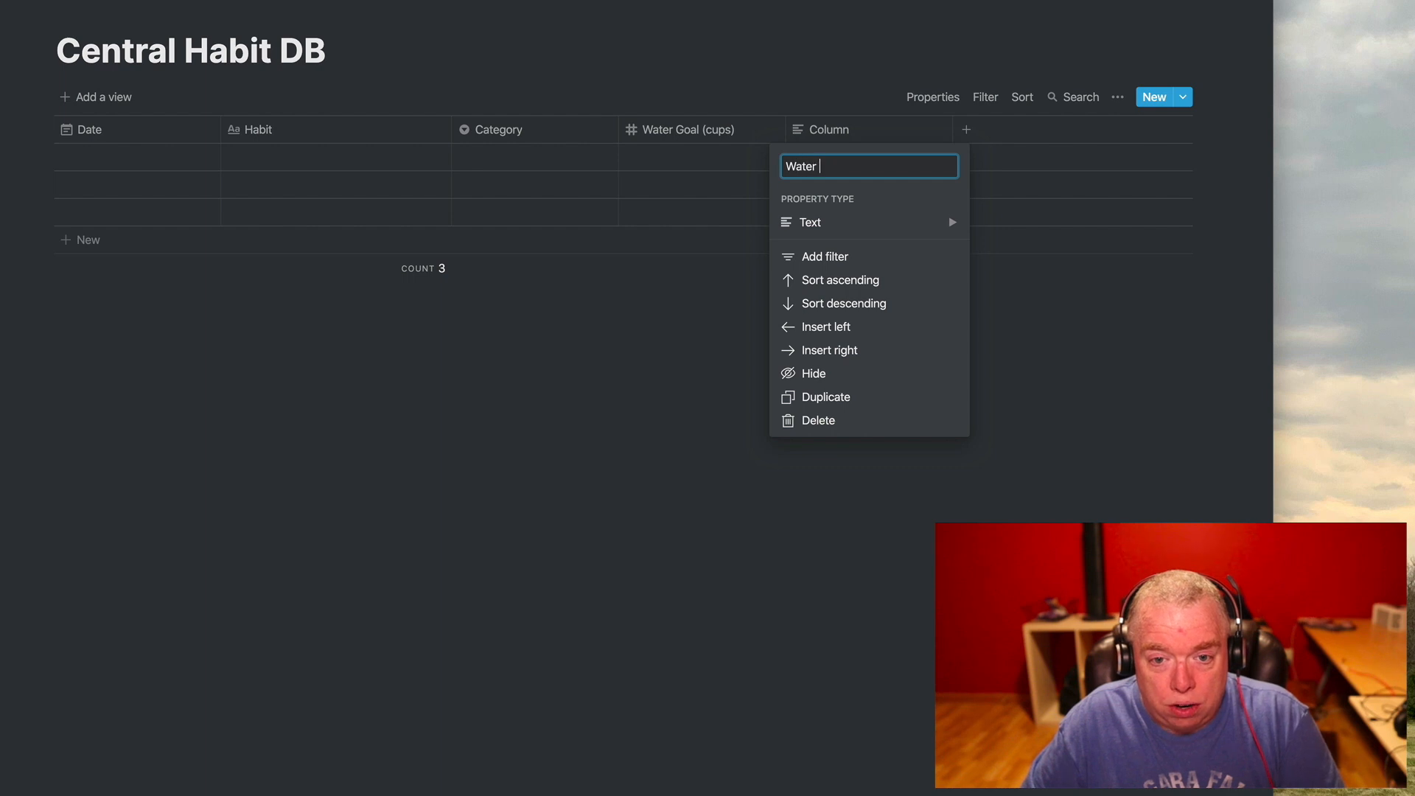
text(Daank (cuper)
key(BackSpace)
key(BackSpace)
text(s))
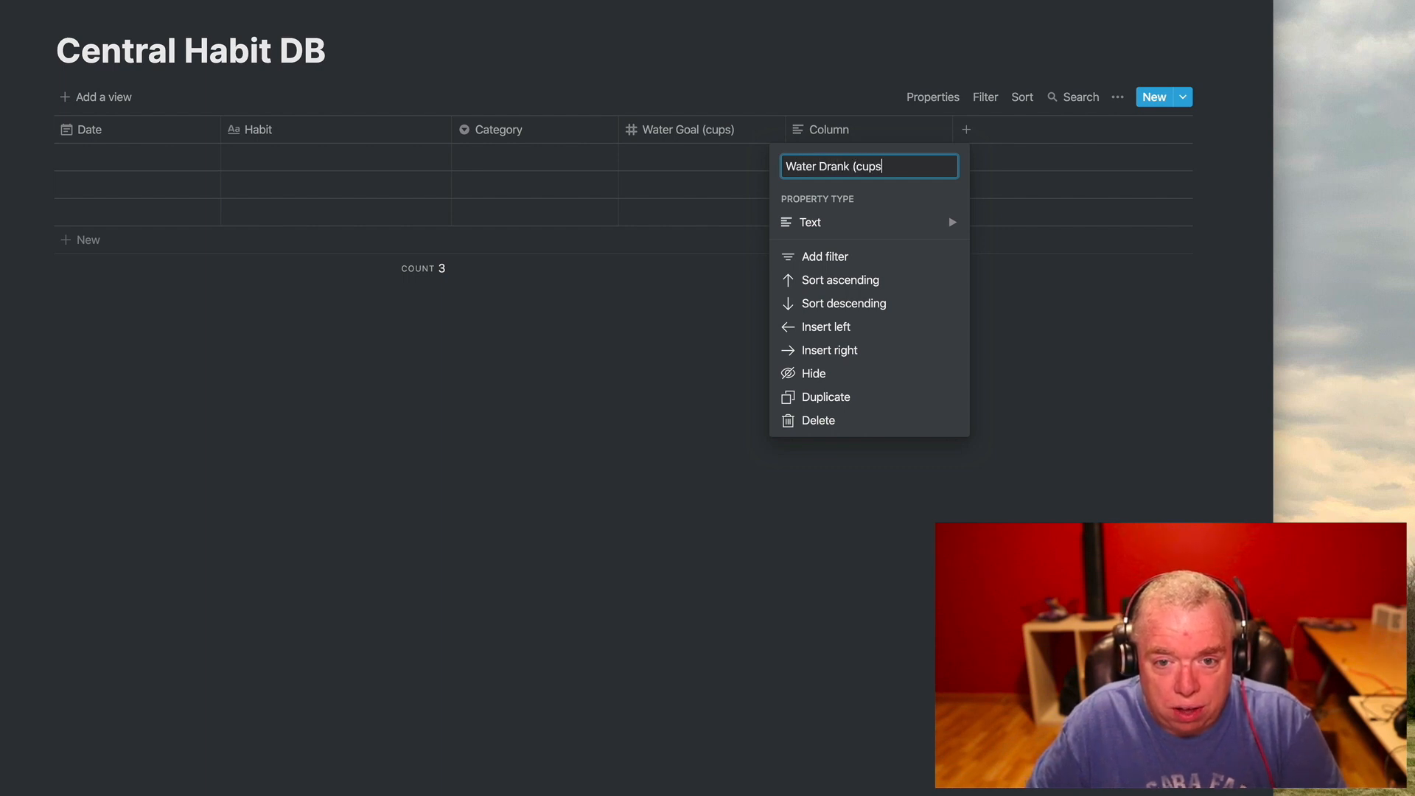
click(830, 223)
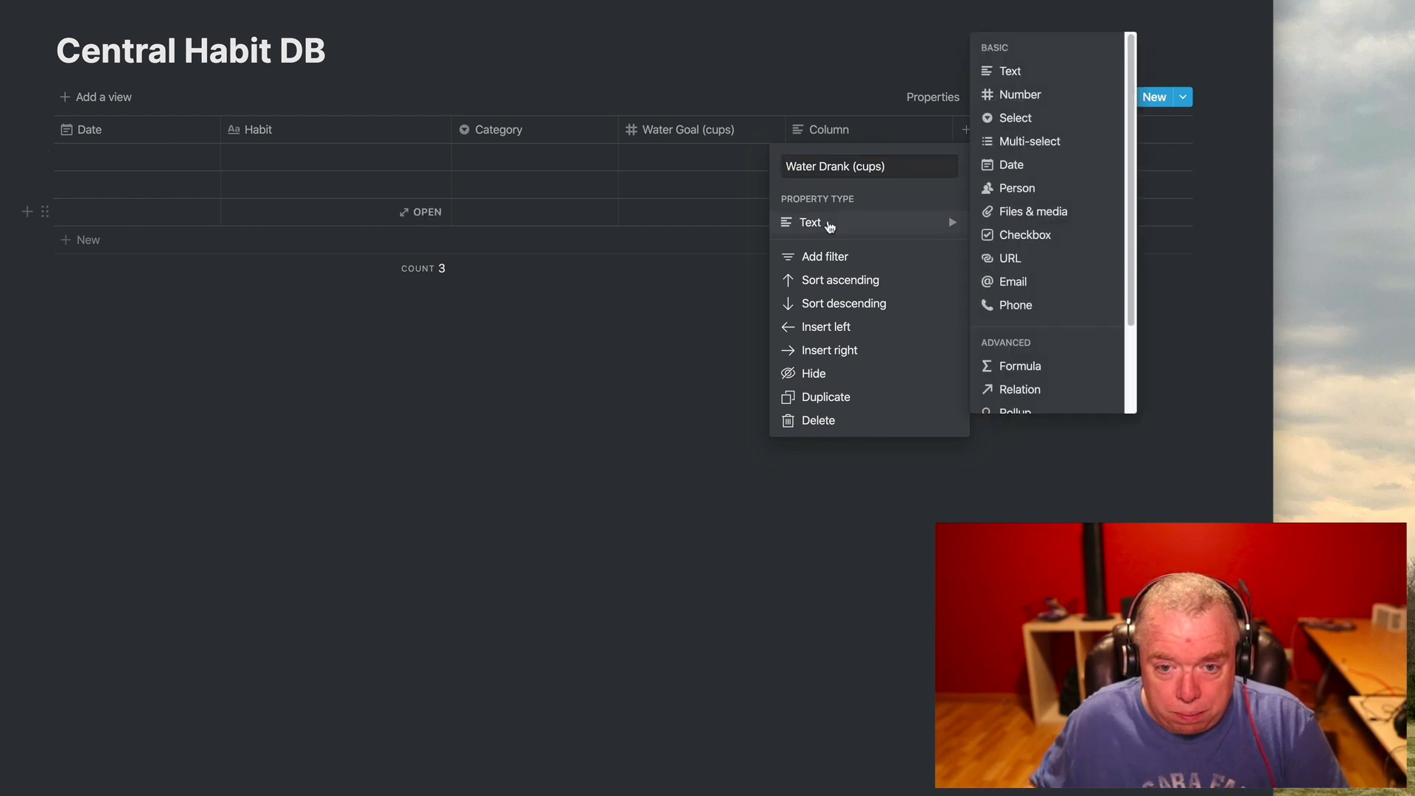
click(1034, 99)
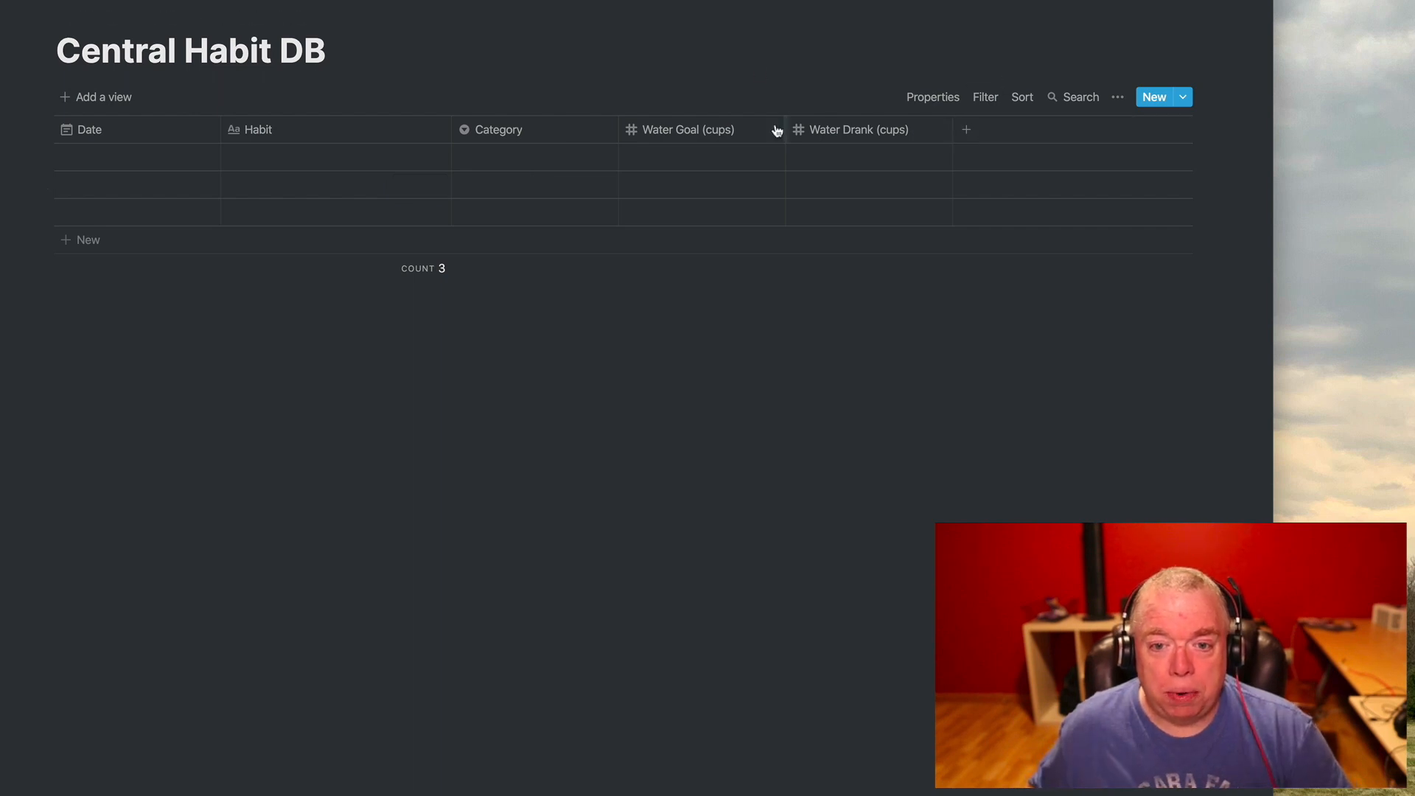
Step: Add a column named "Water Goal Met?" after Water Drank (cups) with the Formula property type
click(971, 135)
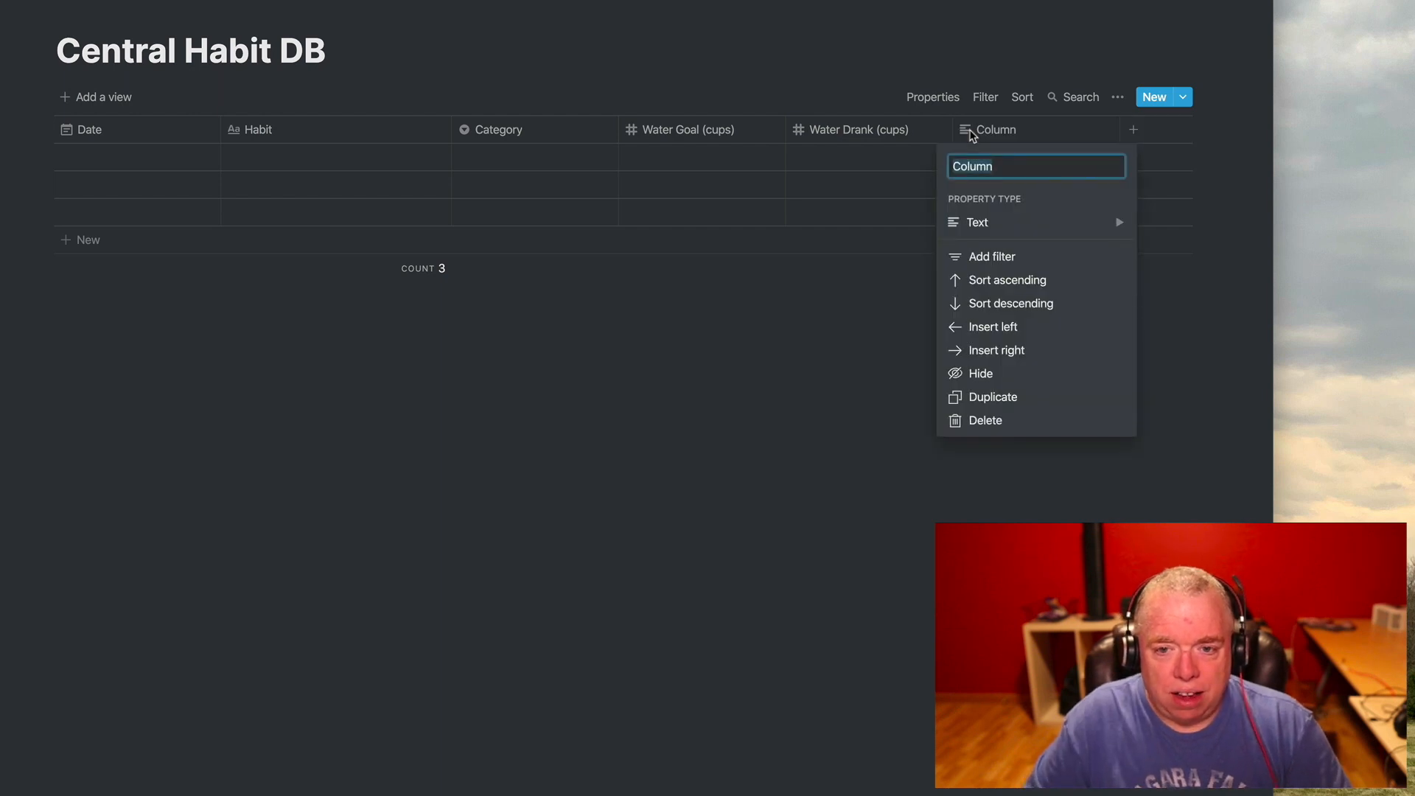
text(Water Goal Met?)
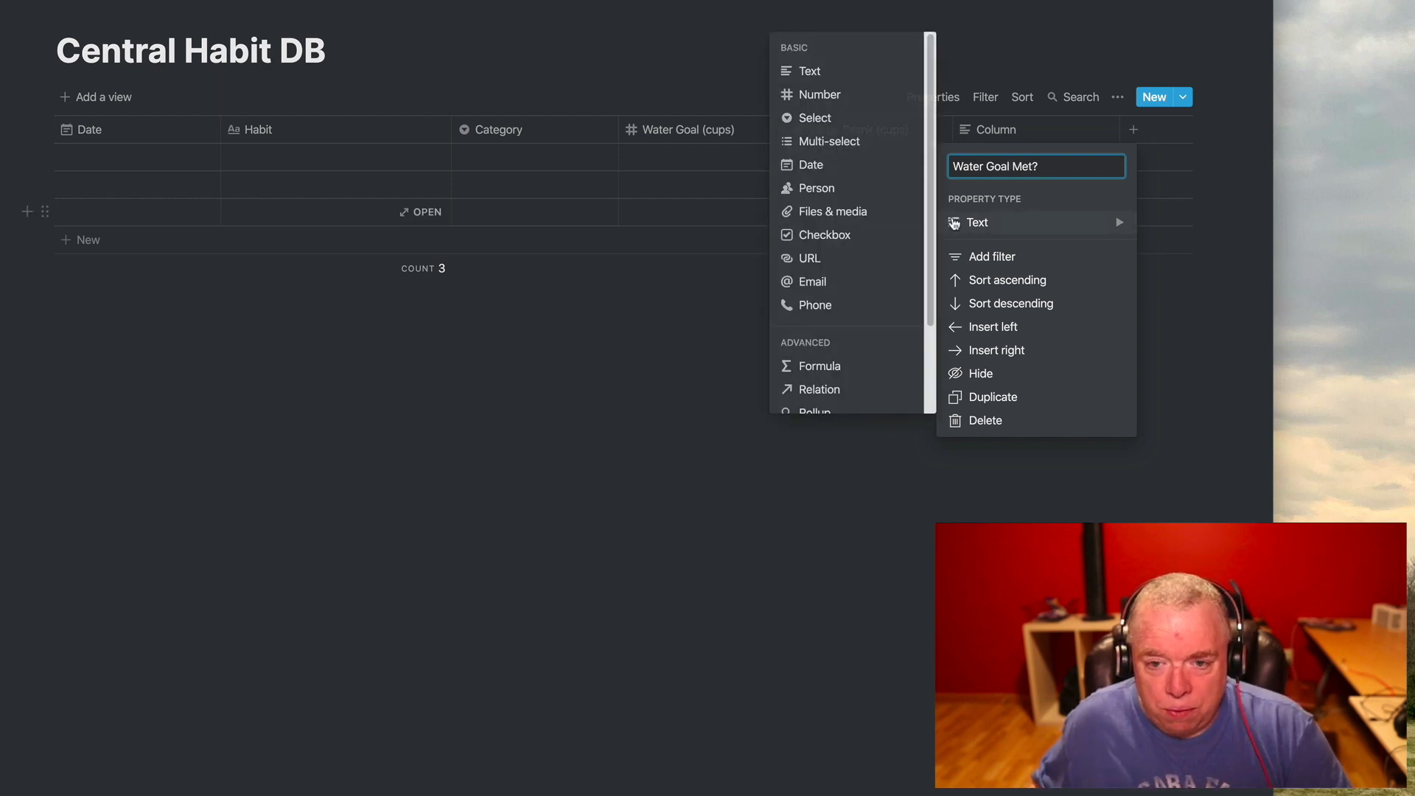
mouse_move(979, 227)
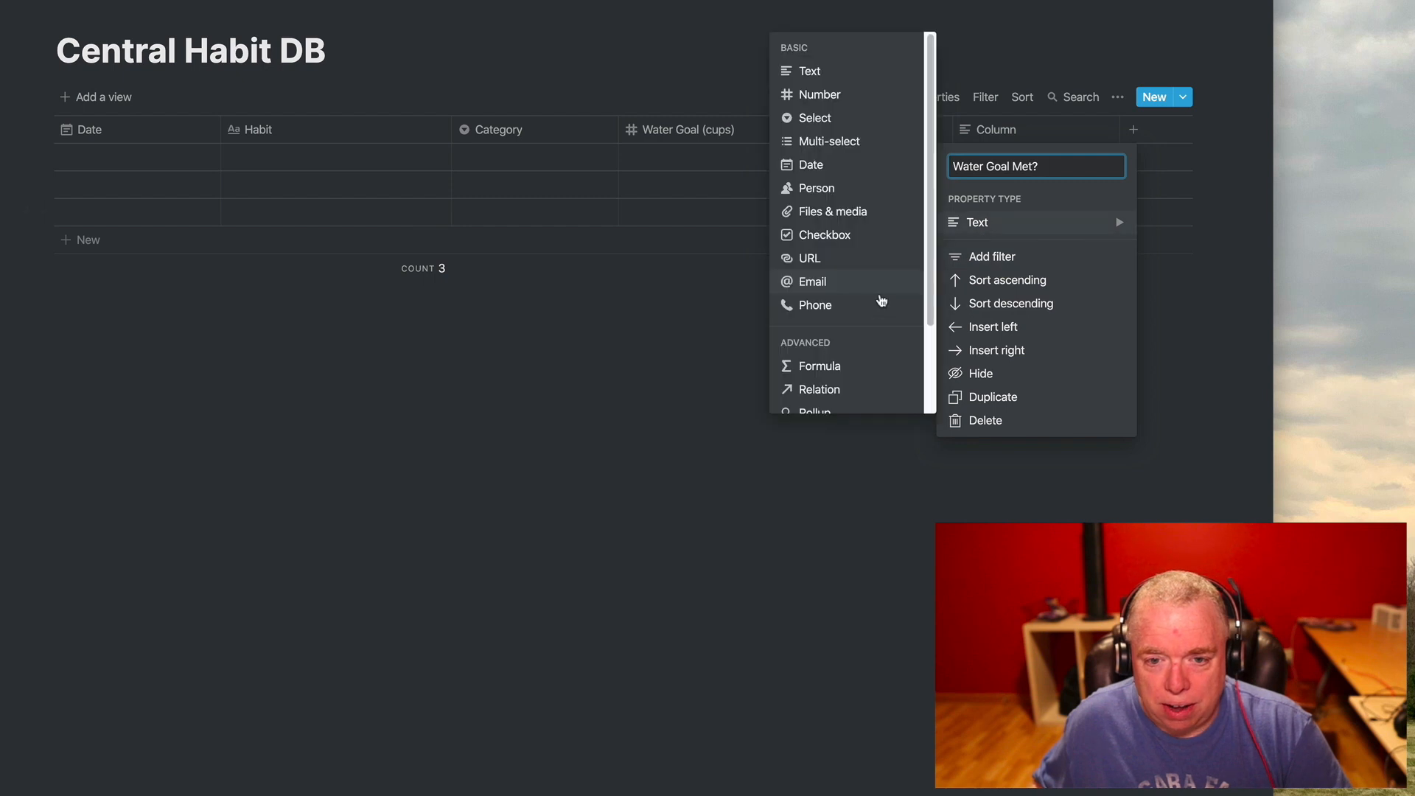
click(857, 368)
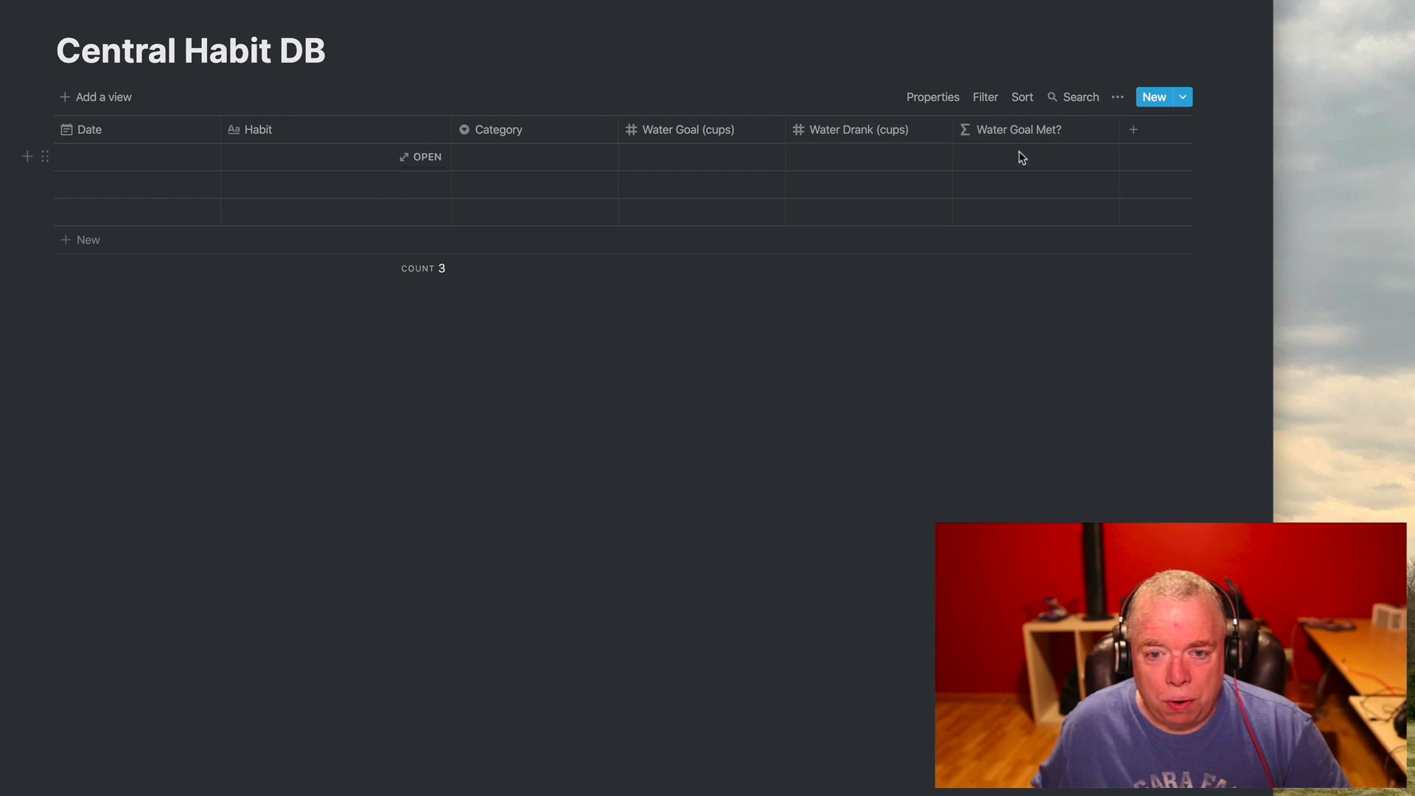
Step: Enter 8 for both Water Goal (cups) and Water Drank (cups) in the first row
click(698, 156)
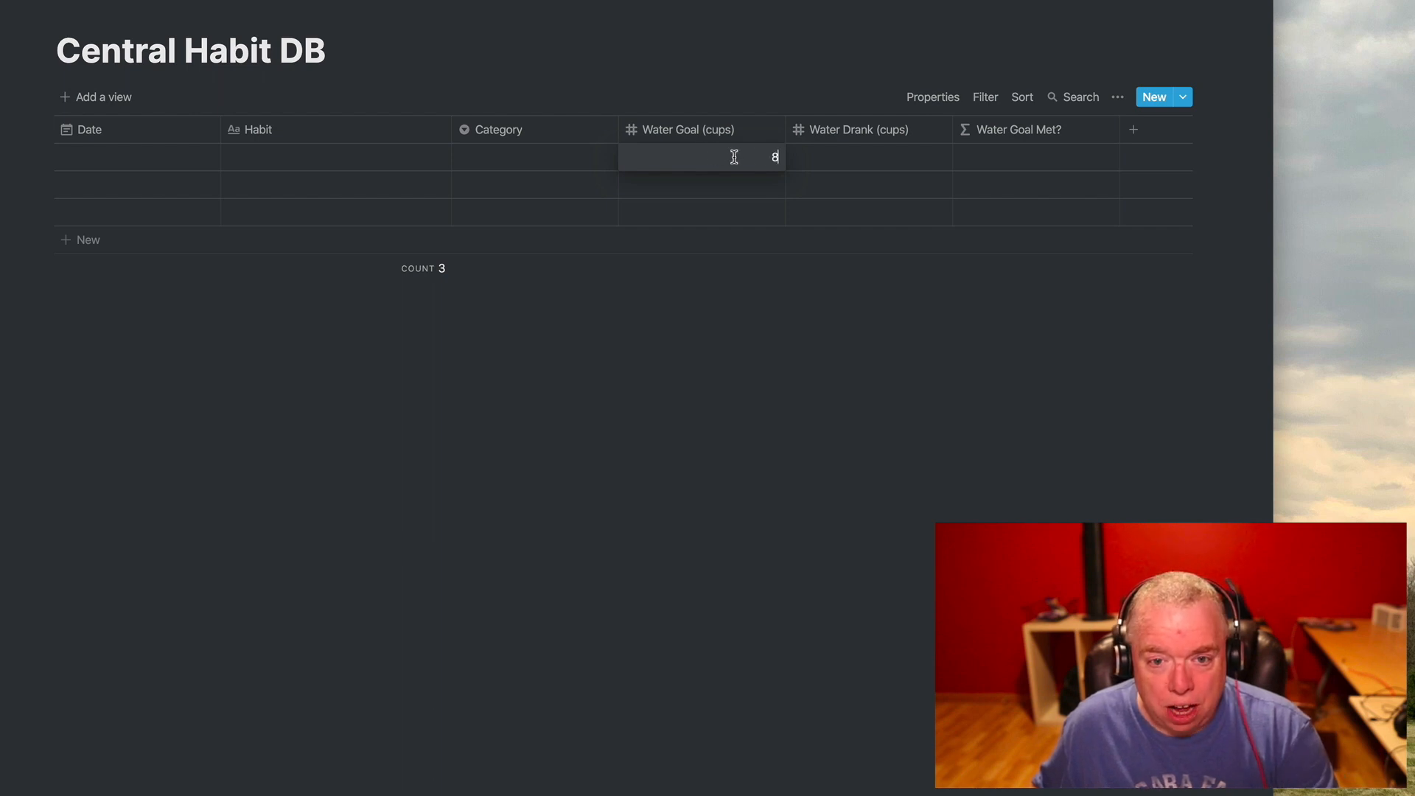
key(Return)
click(874, 156)
text(8)
key(Return)
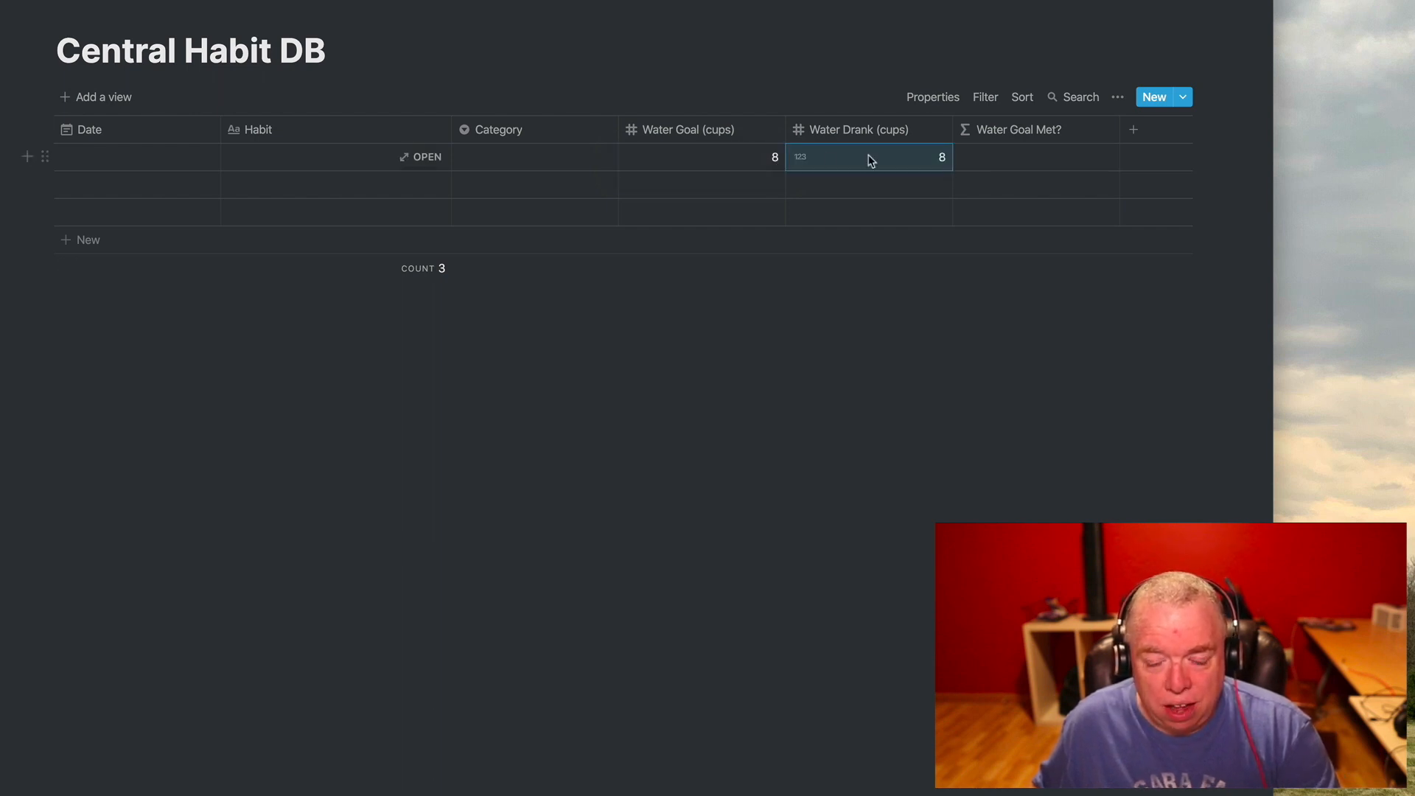
Step: Set the Water Goal Met? formula to if(prop("Water Drank (cups)") >= prop("Water Goal (cups)"), true, false)
click(1017, 163)
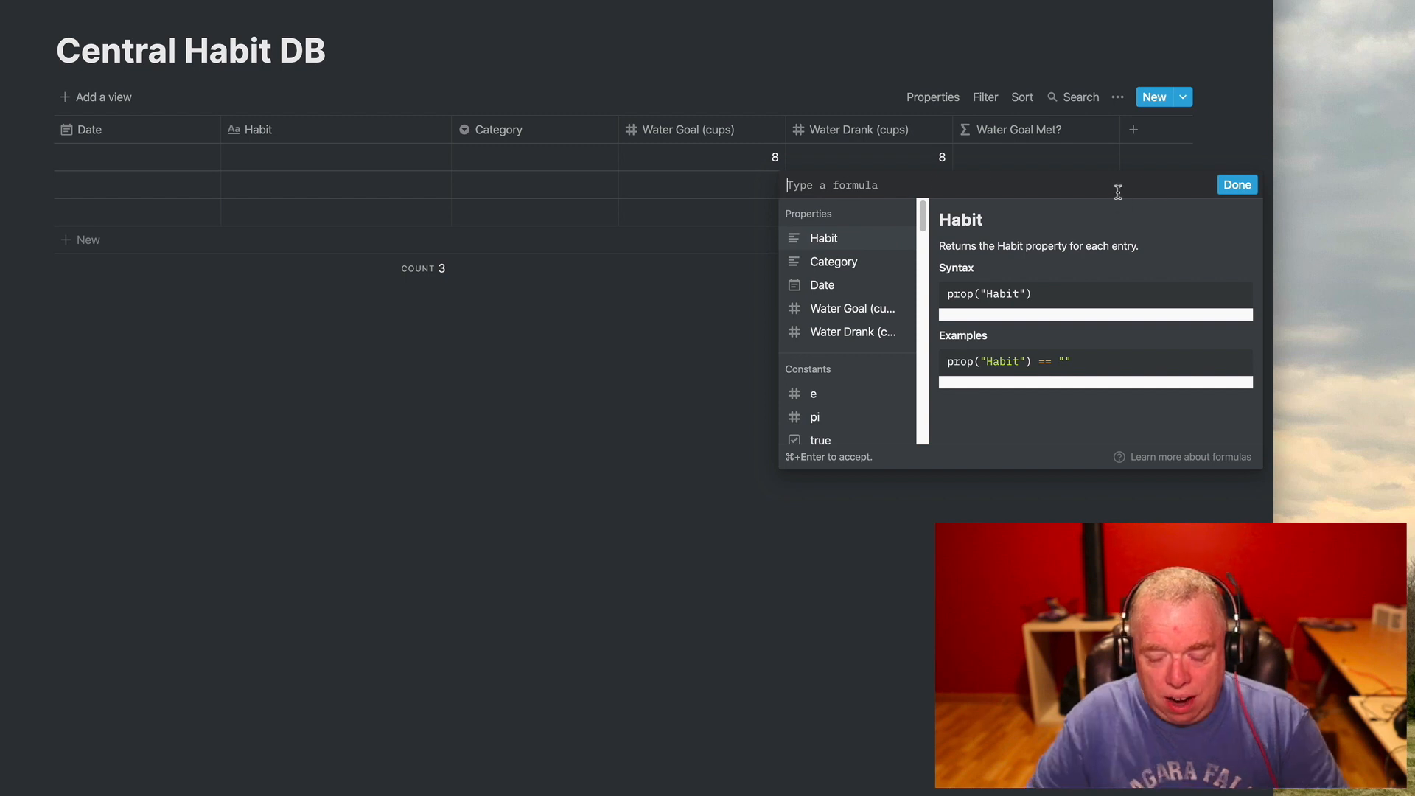
text(if()
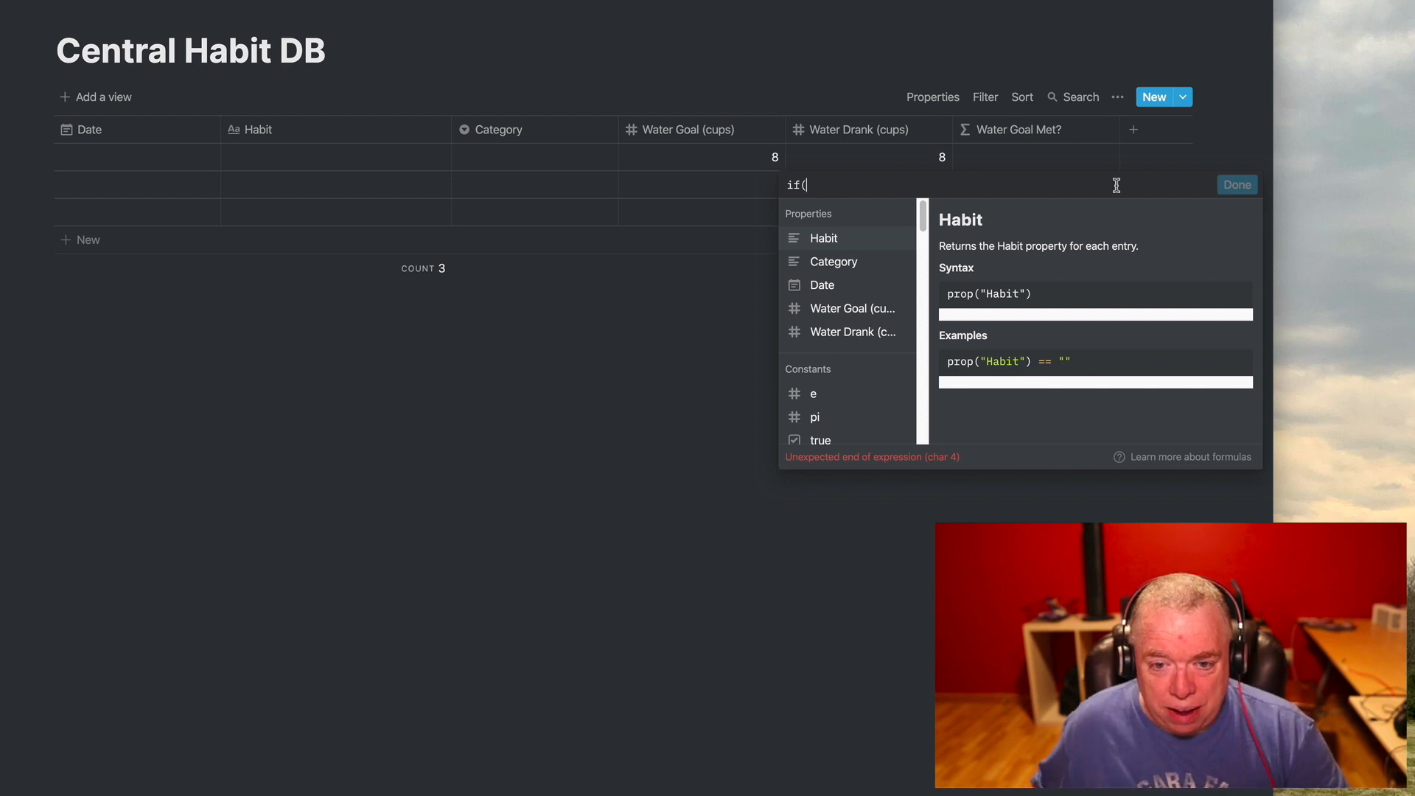
click(885, 337)
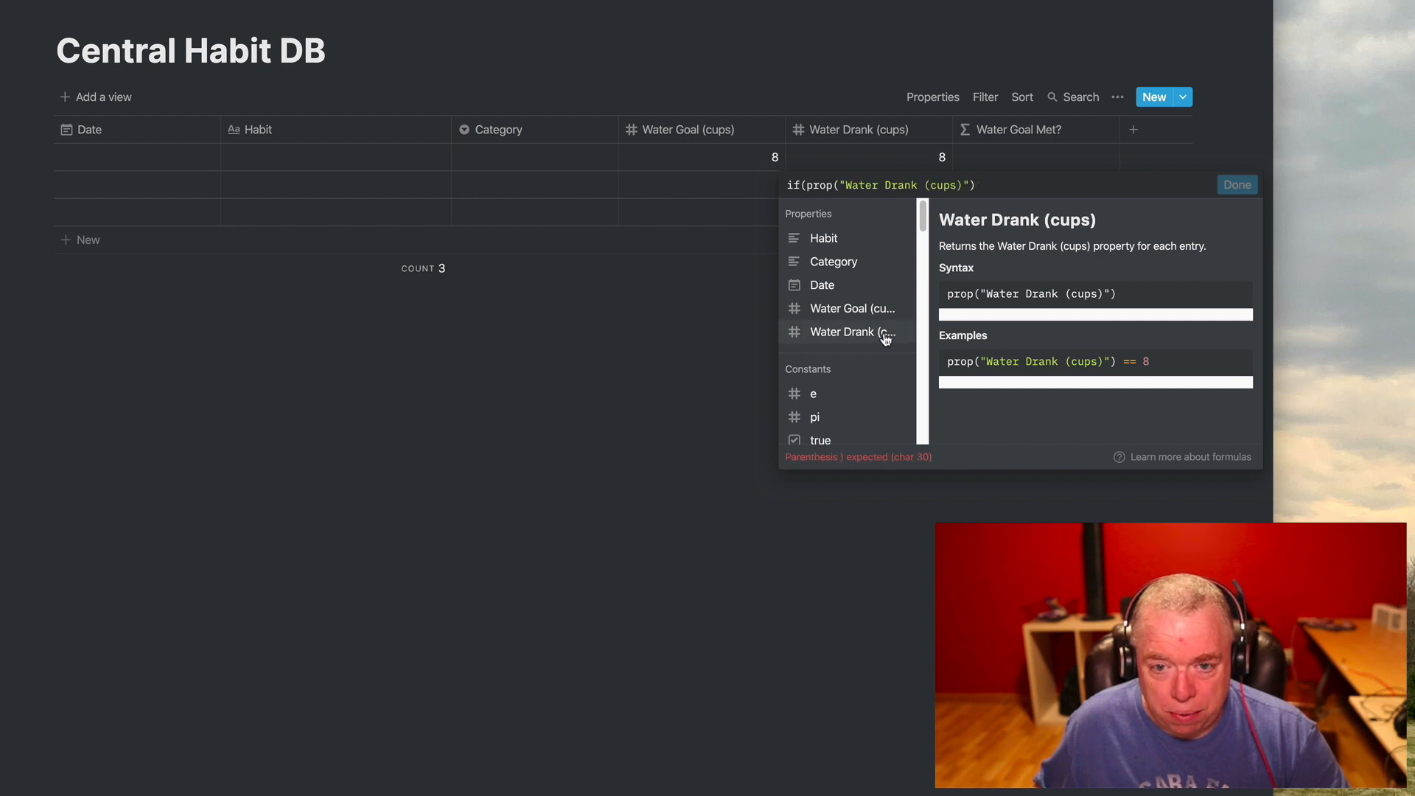
text(>)
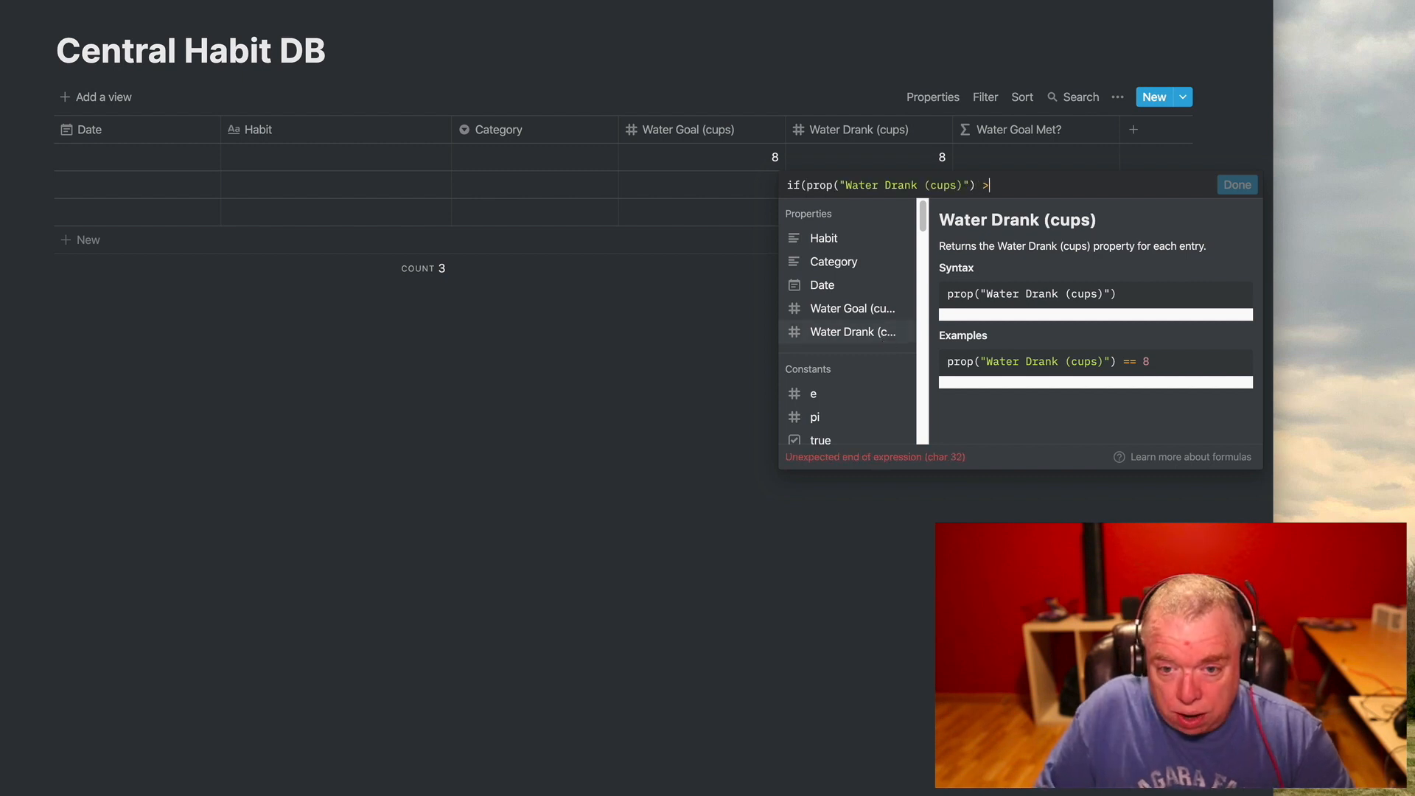
text(=)
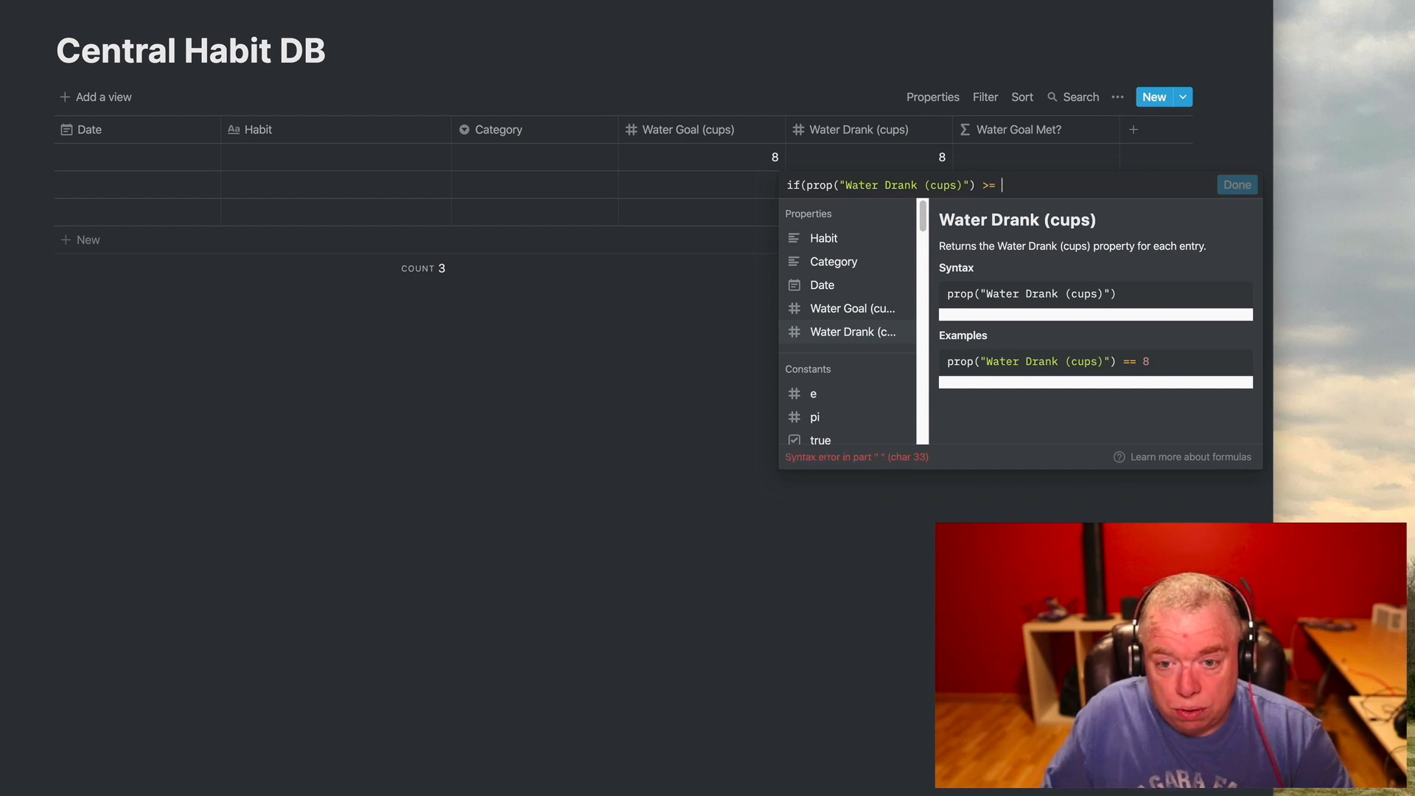
click(835, 309)
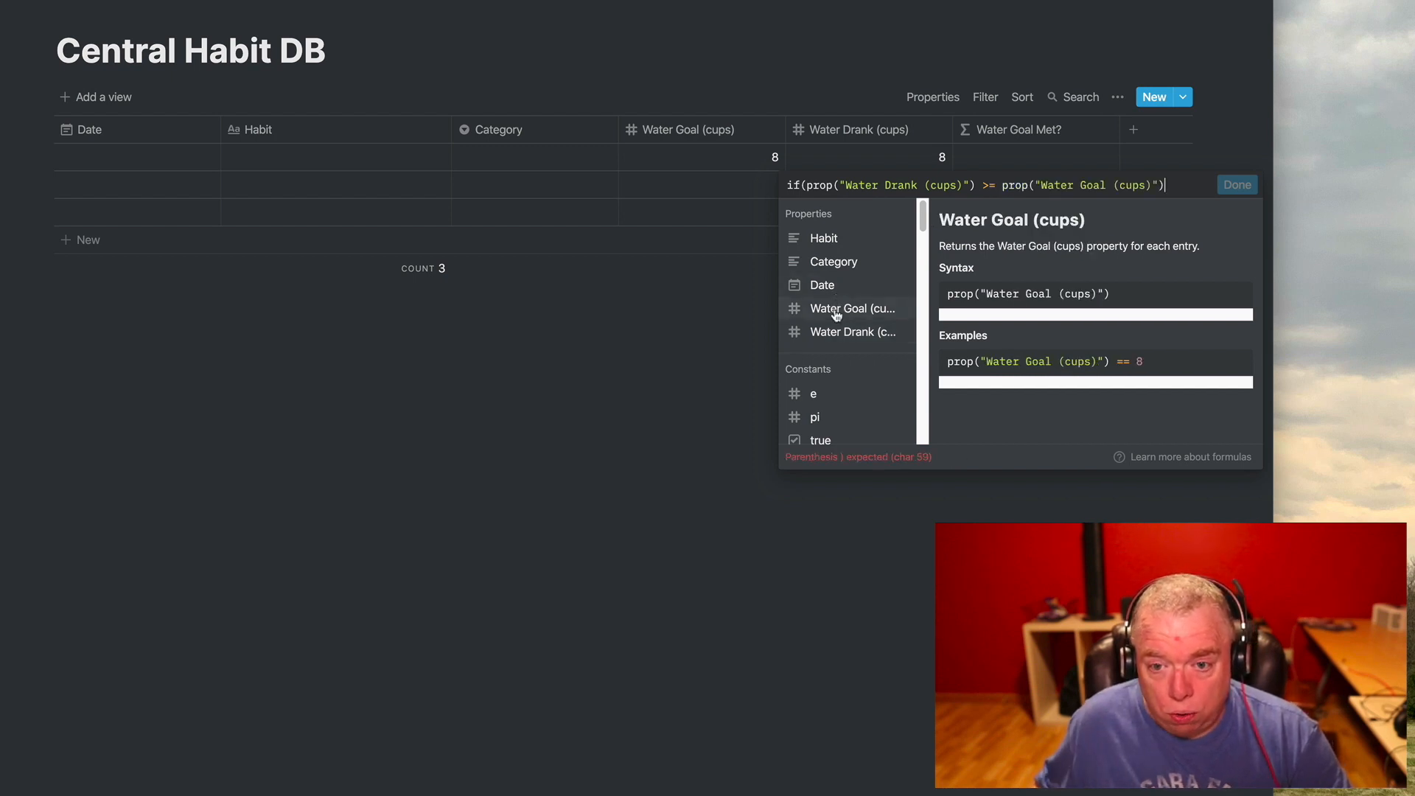
text(, )
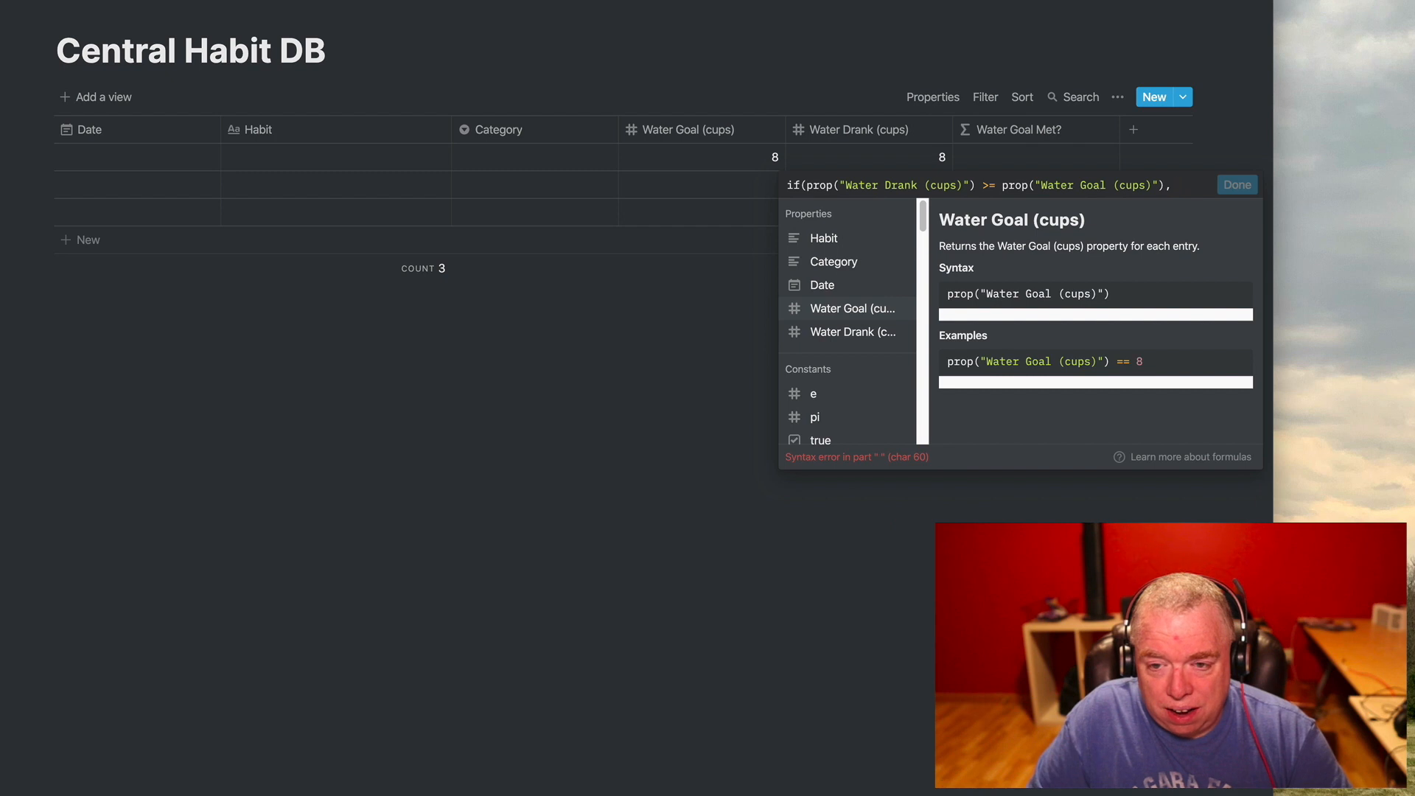
text(tr)
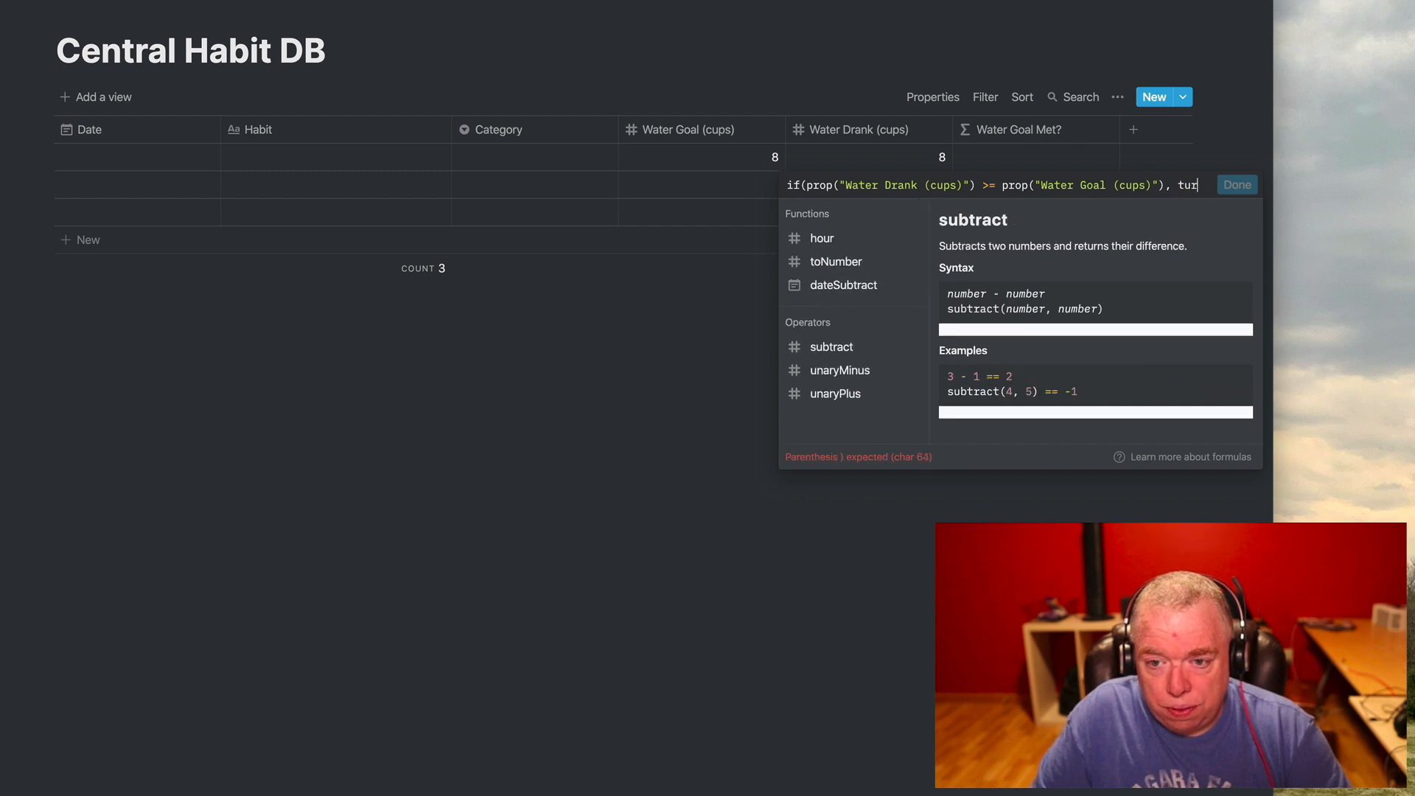
text(ue, )
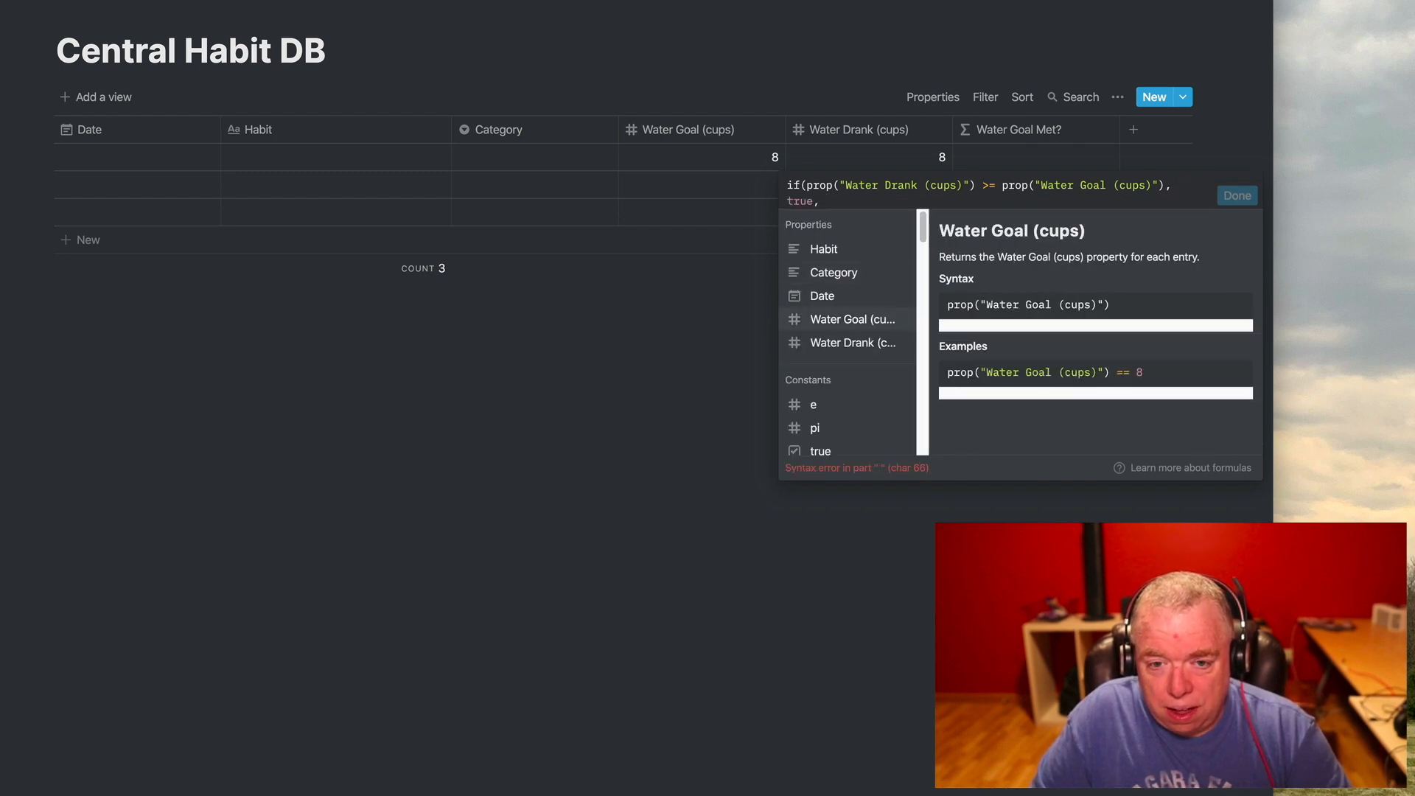
text(fals)
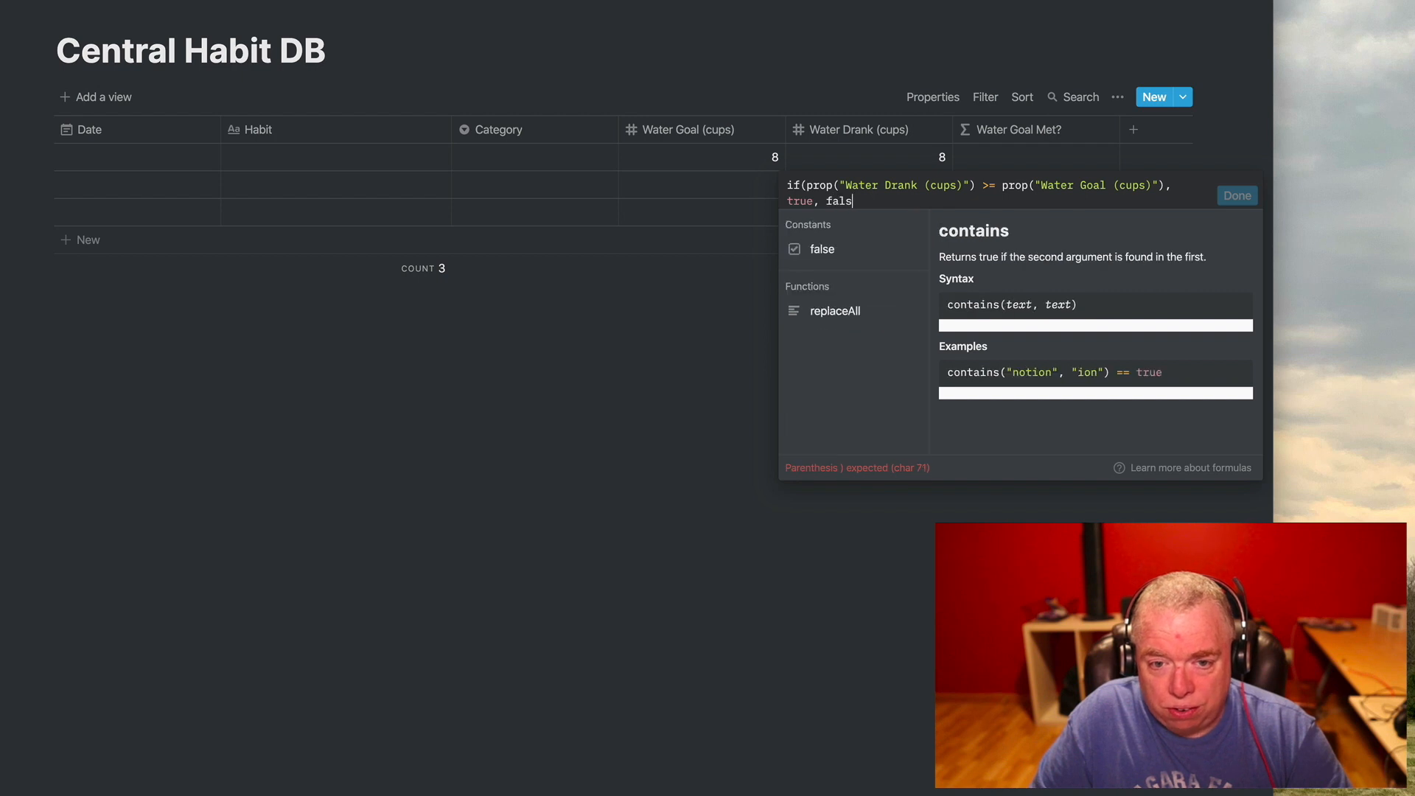
text(e))
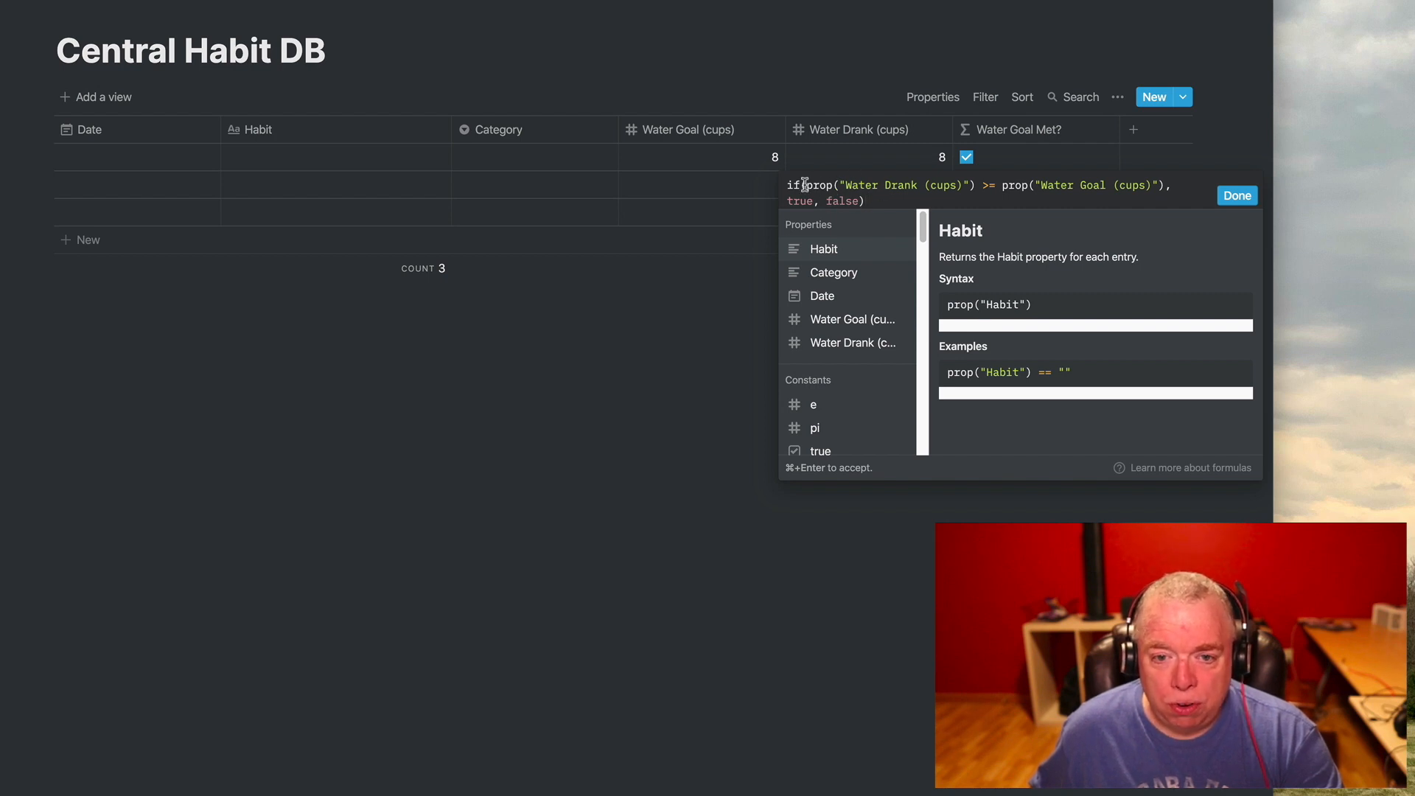
click(1220, 199)
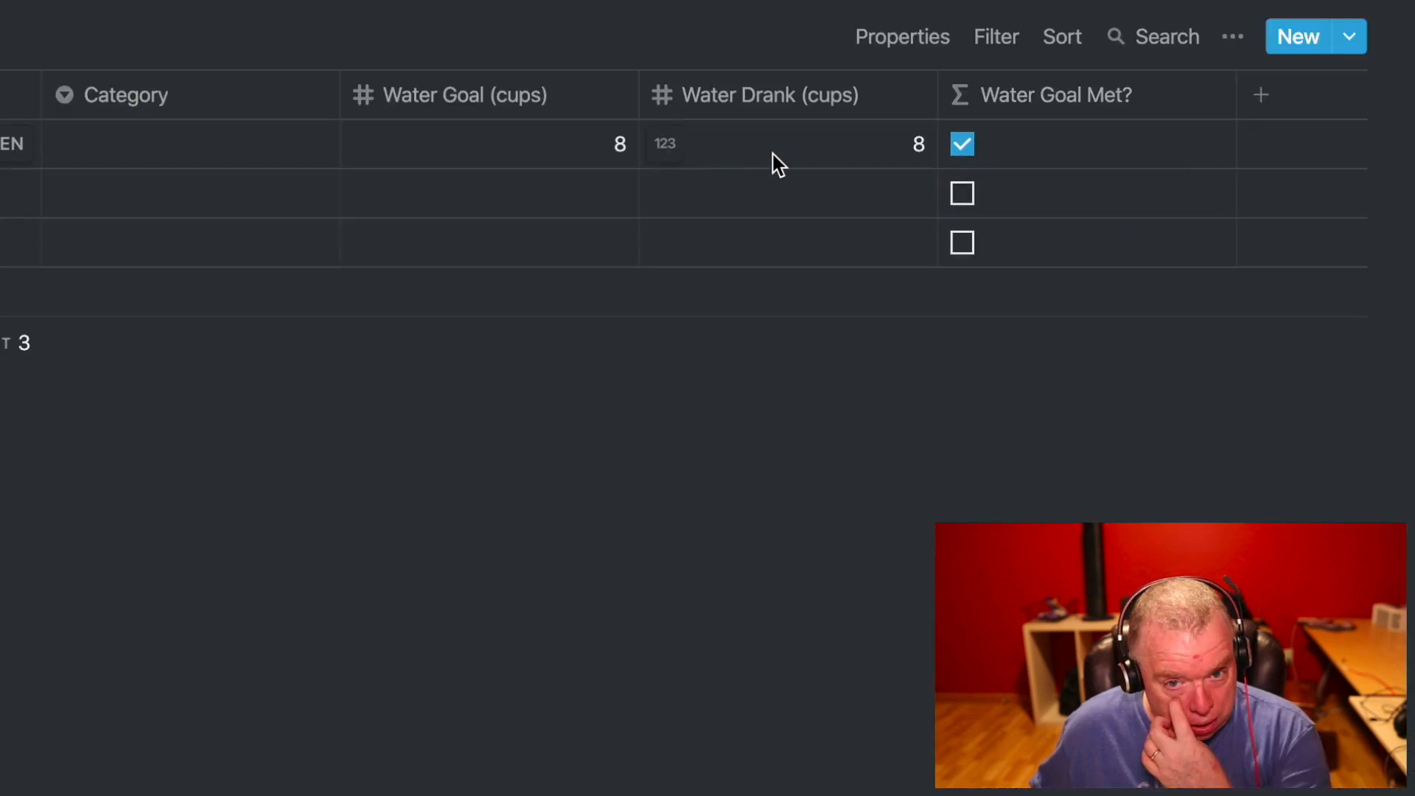
Step: Test the goal formula by changing the first row's Water Drank (cups) value to 6
click(877, 154)
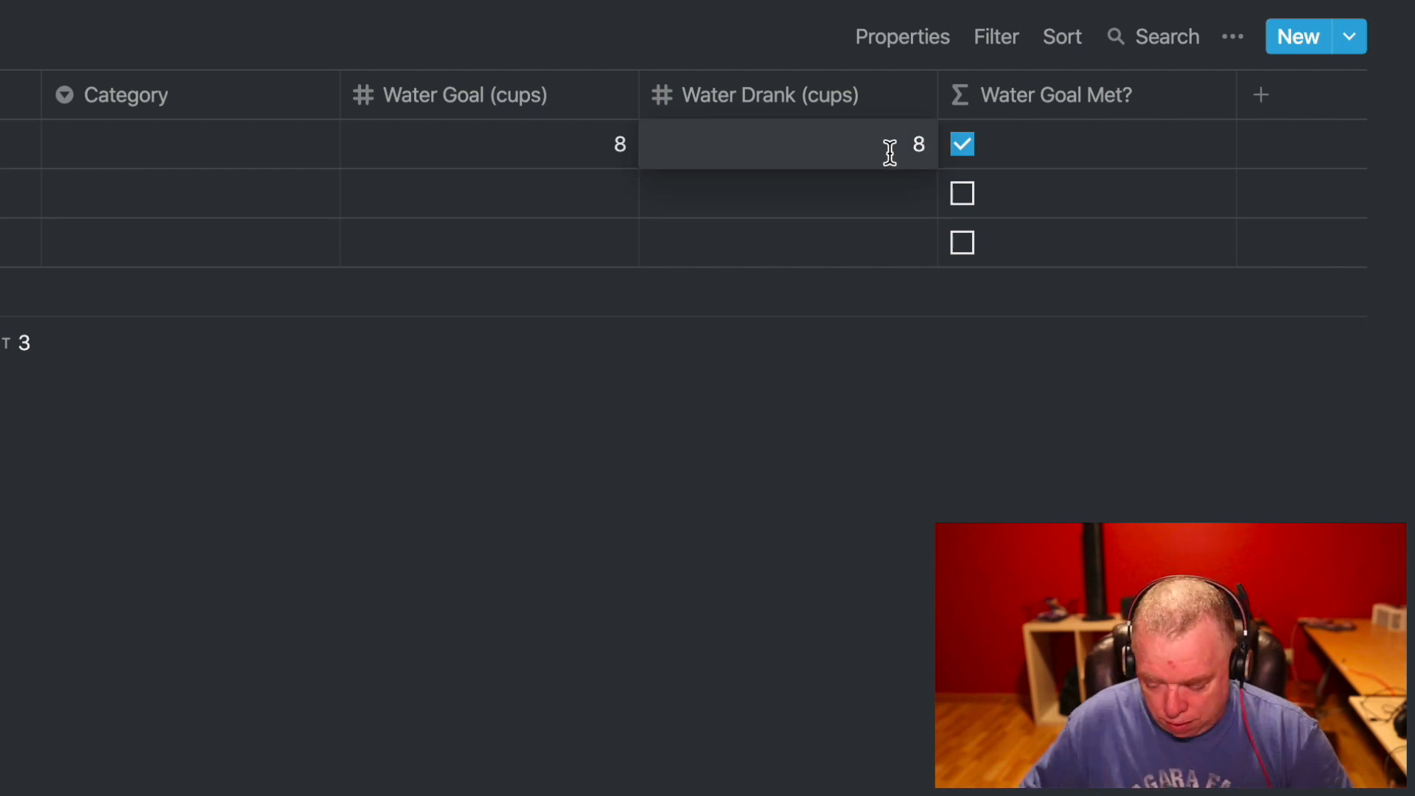
key(BackSpace)
text(6)
key(Return)
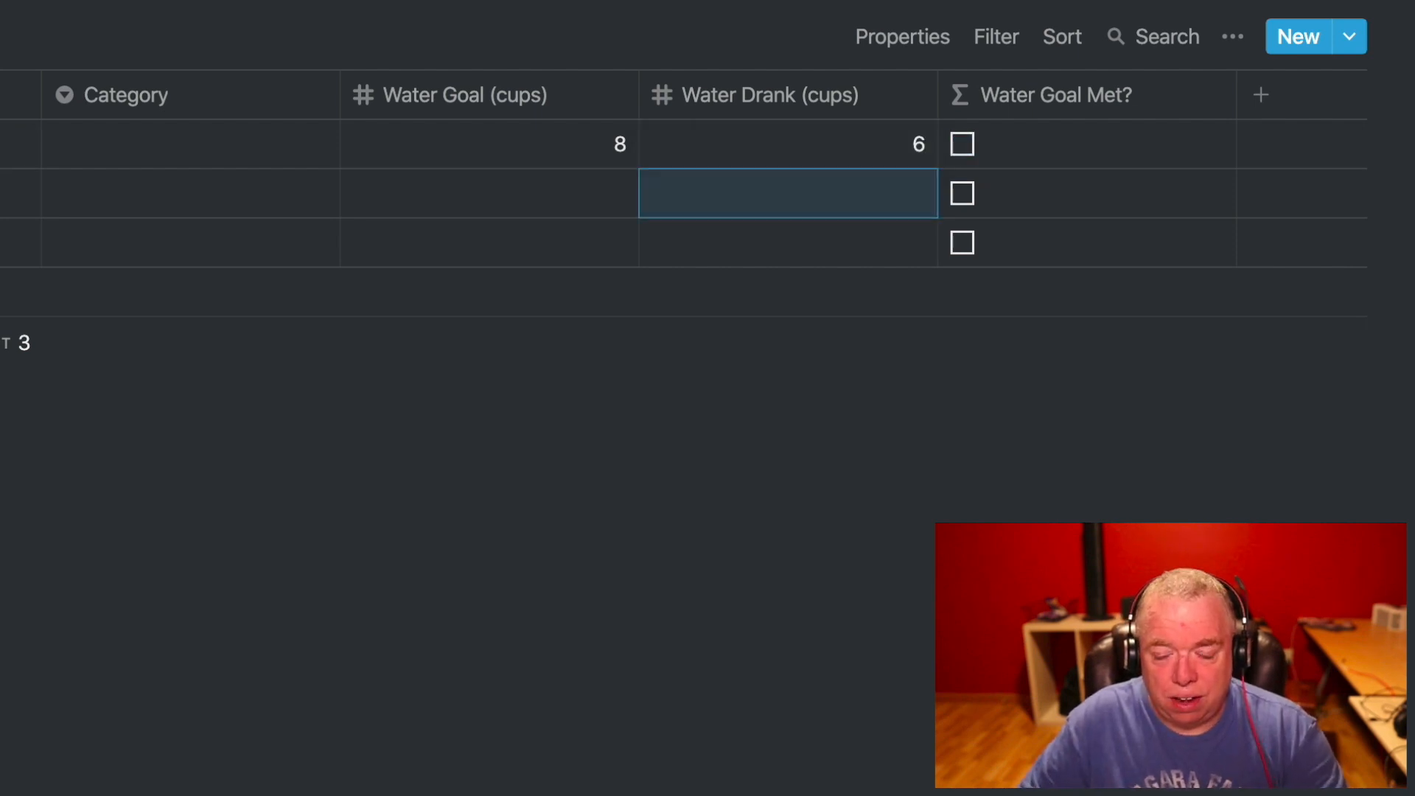
Step: Test the goal formula with a first-row Water Drank (cups) value of 10
key(Up)
key(BackSpace)
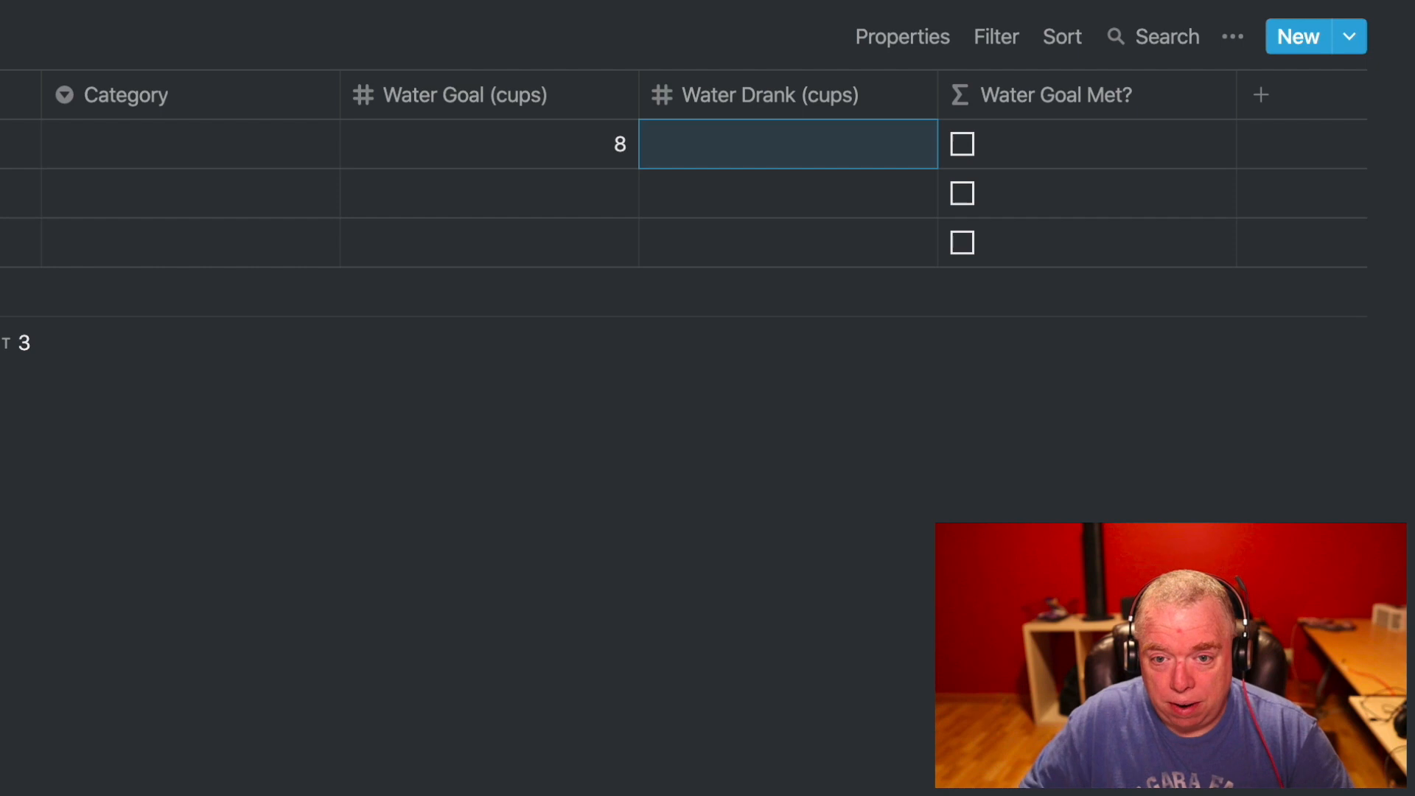
text(10)
key(Return)
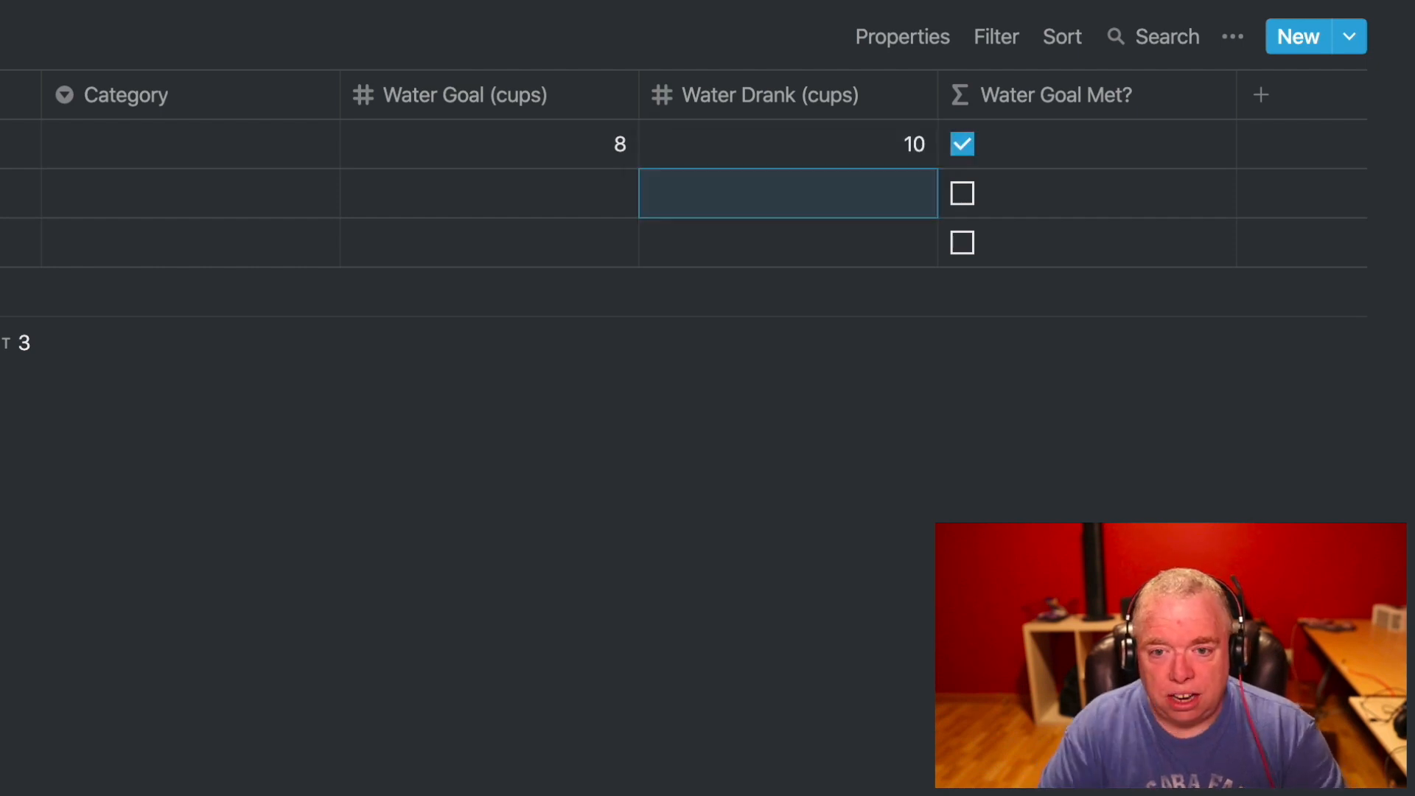
Step: Set the first row's Water Drank (cups) value back to 8
key(Up)
key(BackSpace)
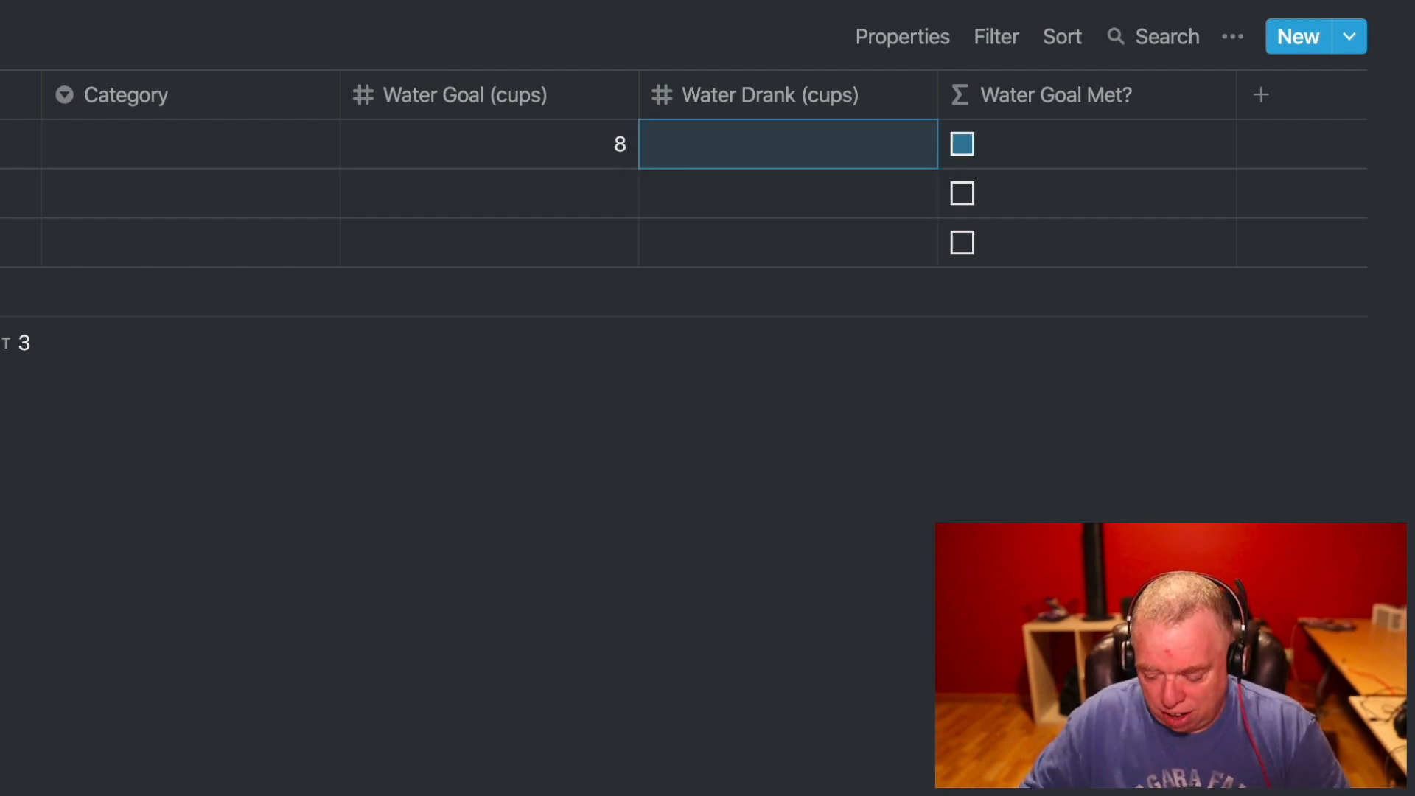
text(8)
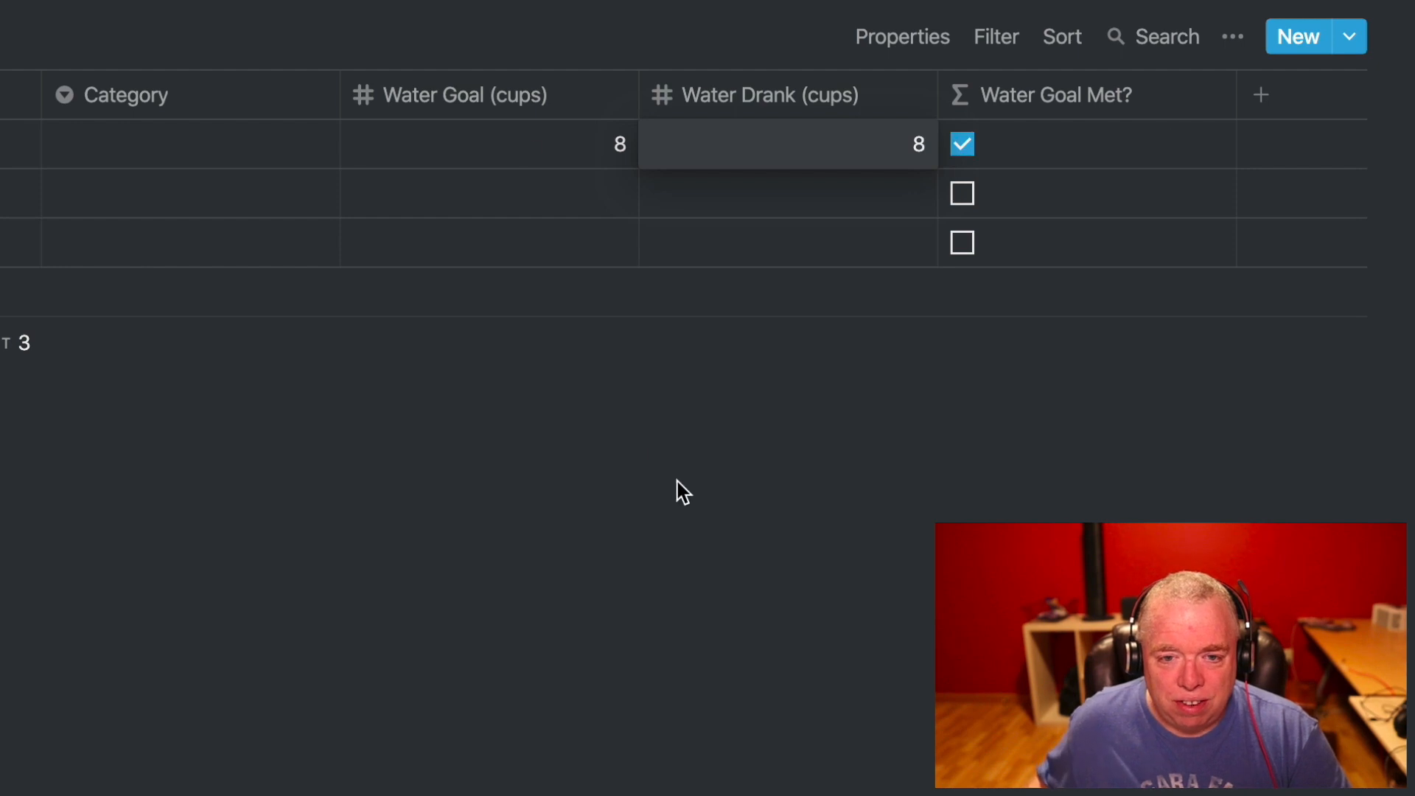
click(677, 480)
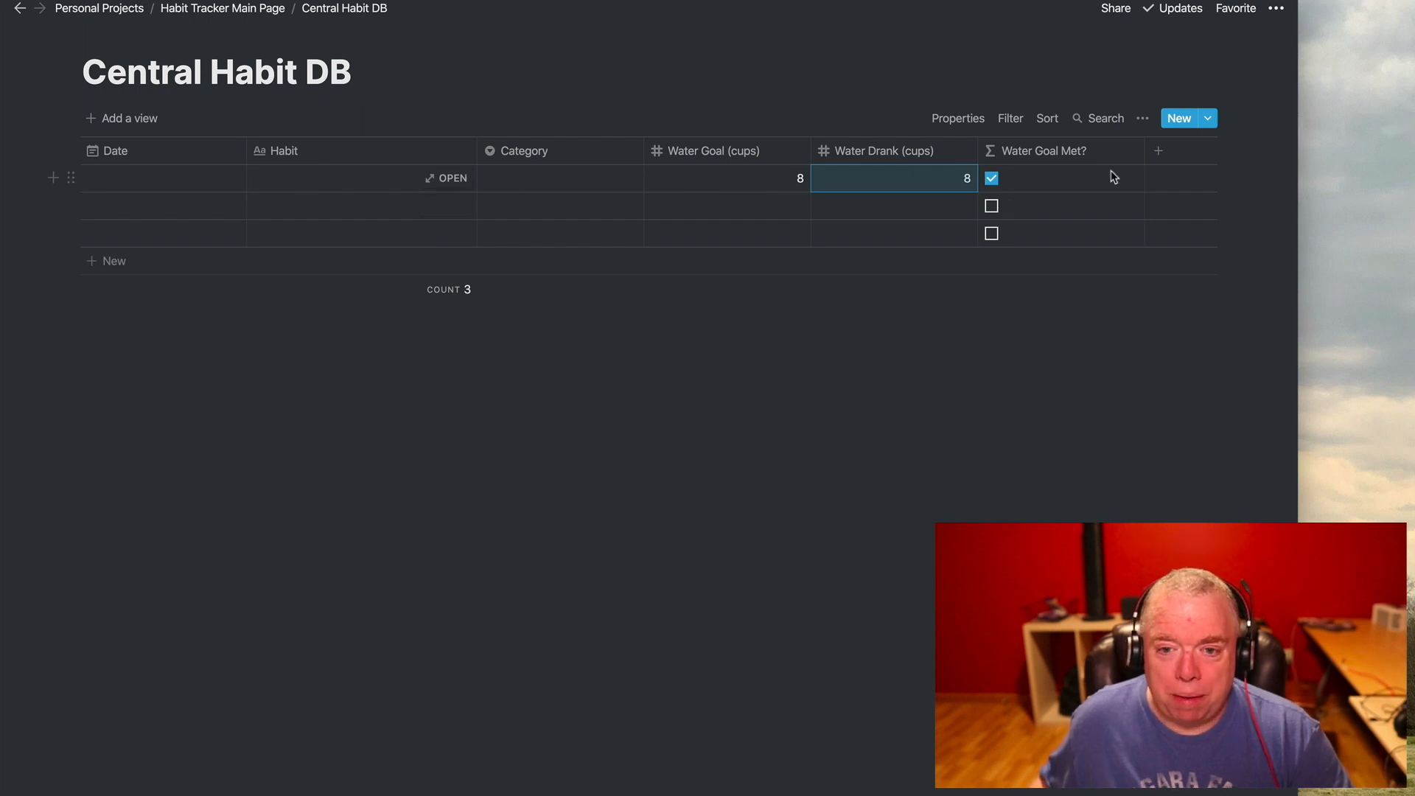
Step: Add a column named "Percent Complete" after Water Goal Met? with the Formula property type
click(1160, 155)
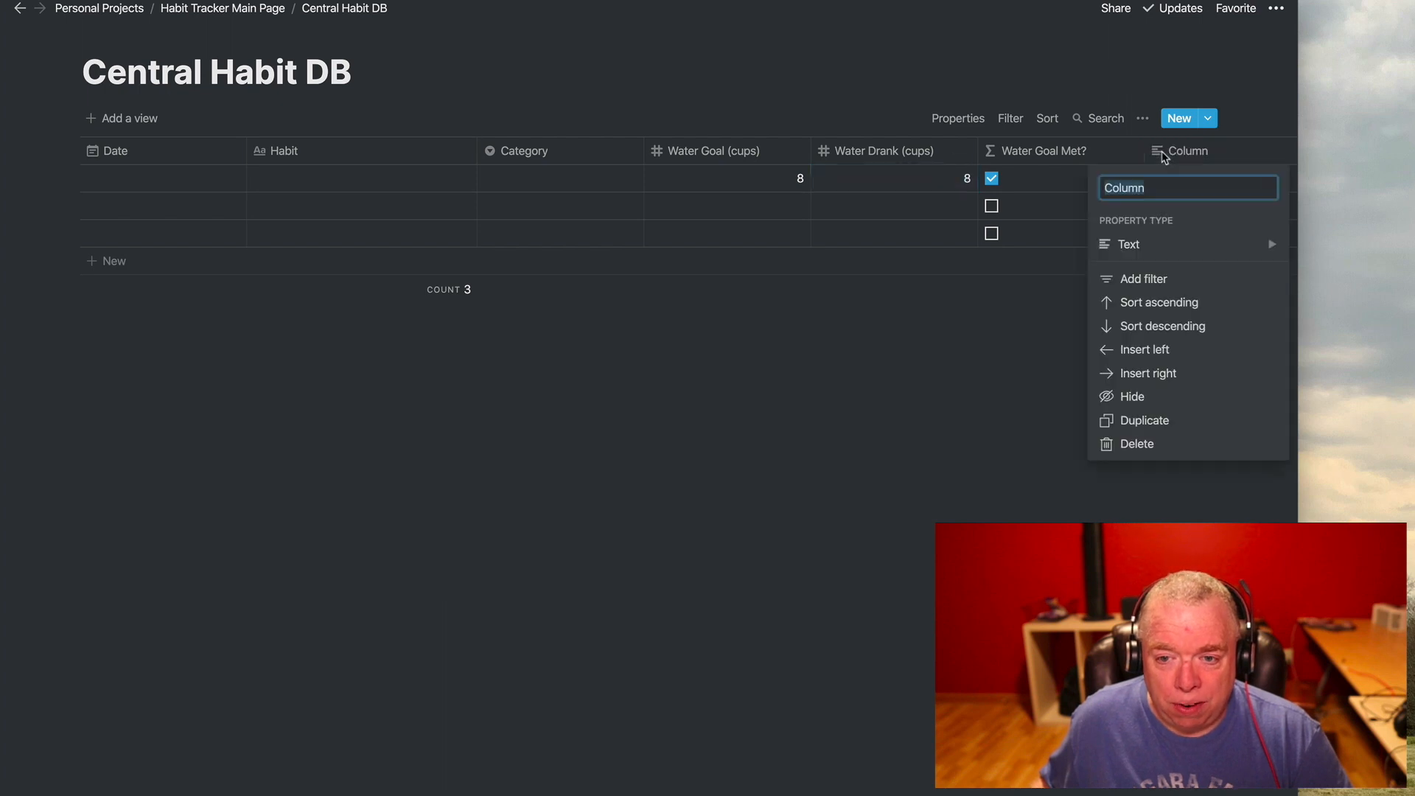
text(Pwr)
key(BackSpace)
key(BackSpace)
text(ercent Complete)
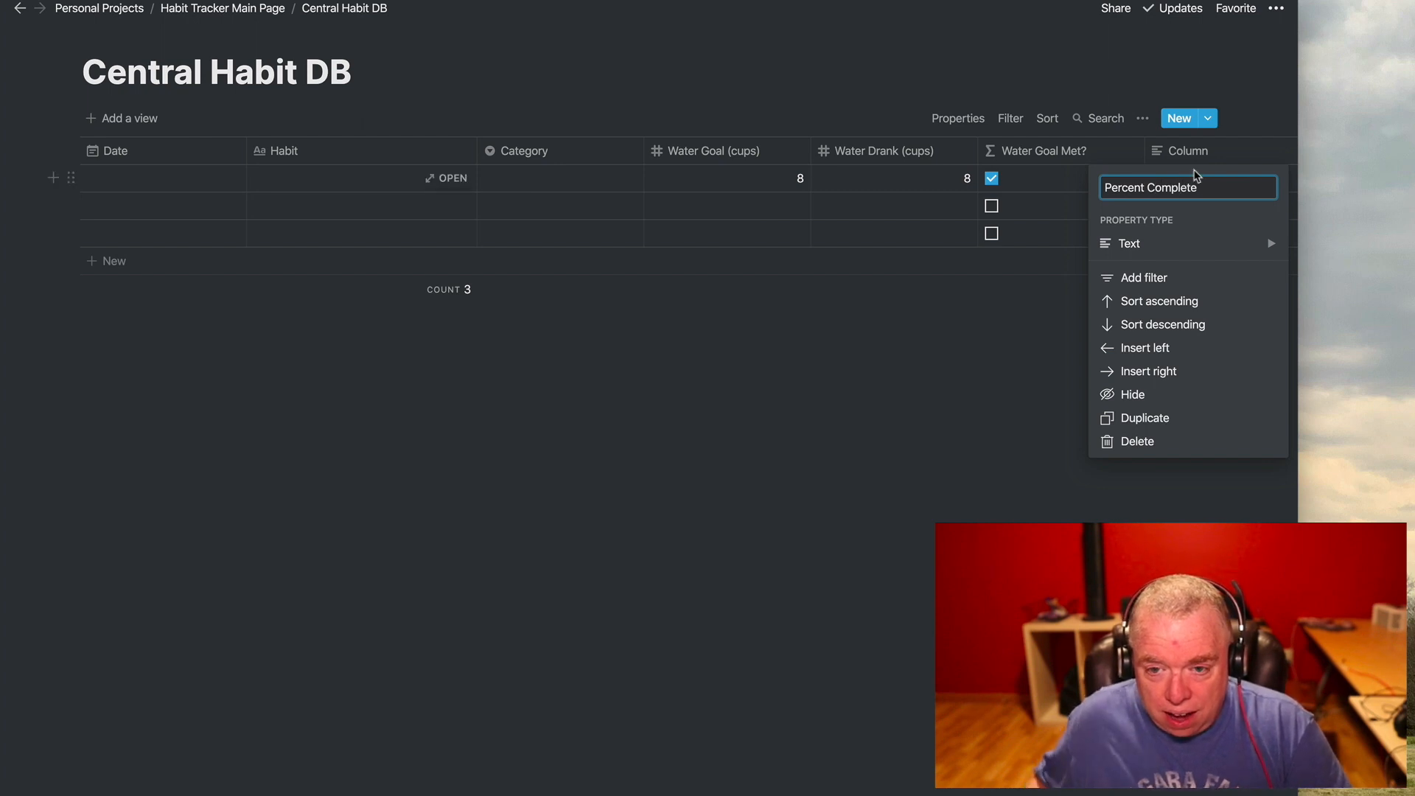
click(1210, 245)
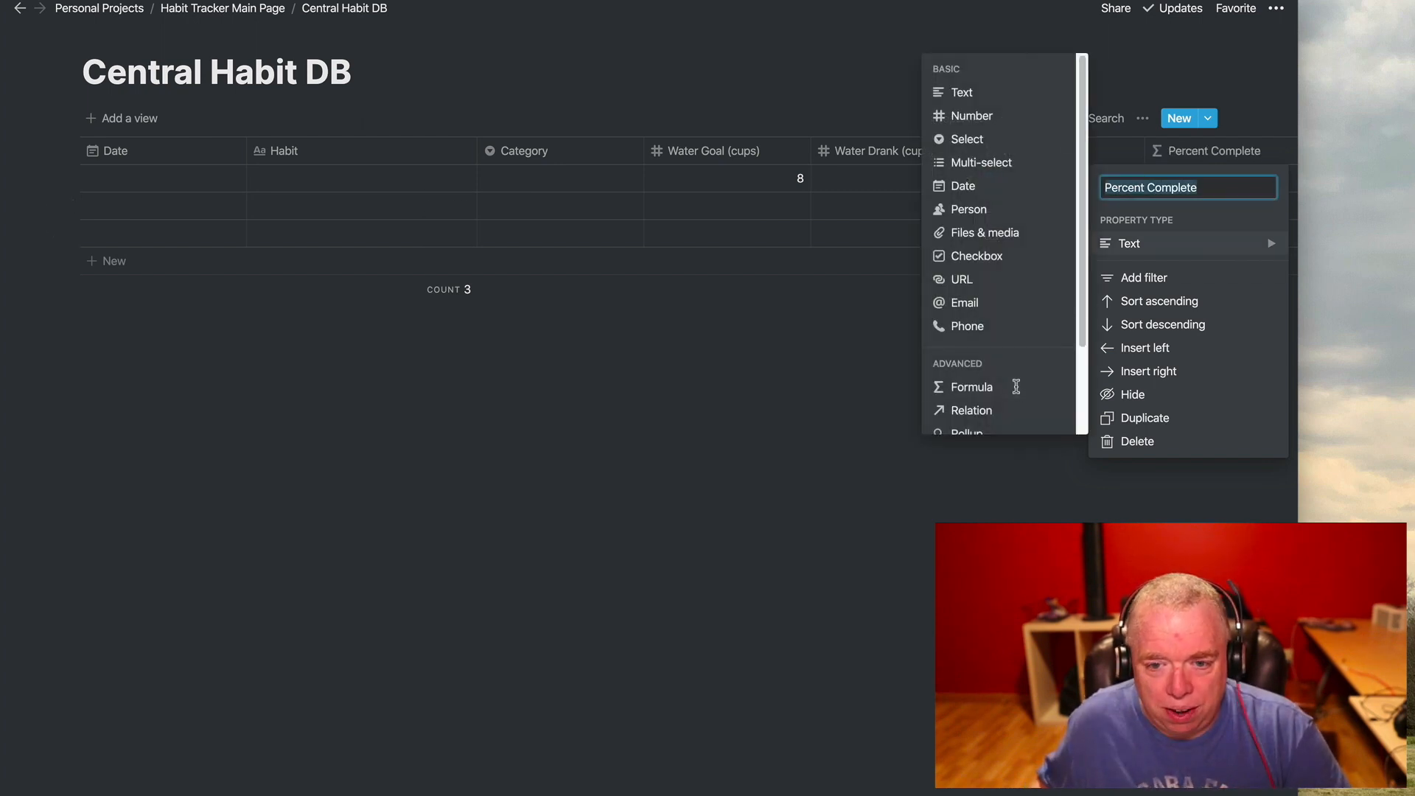
click(1016, 384)
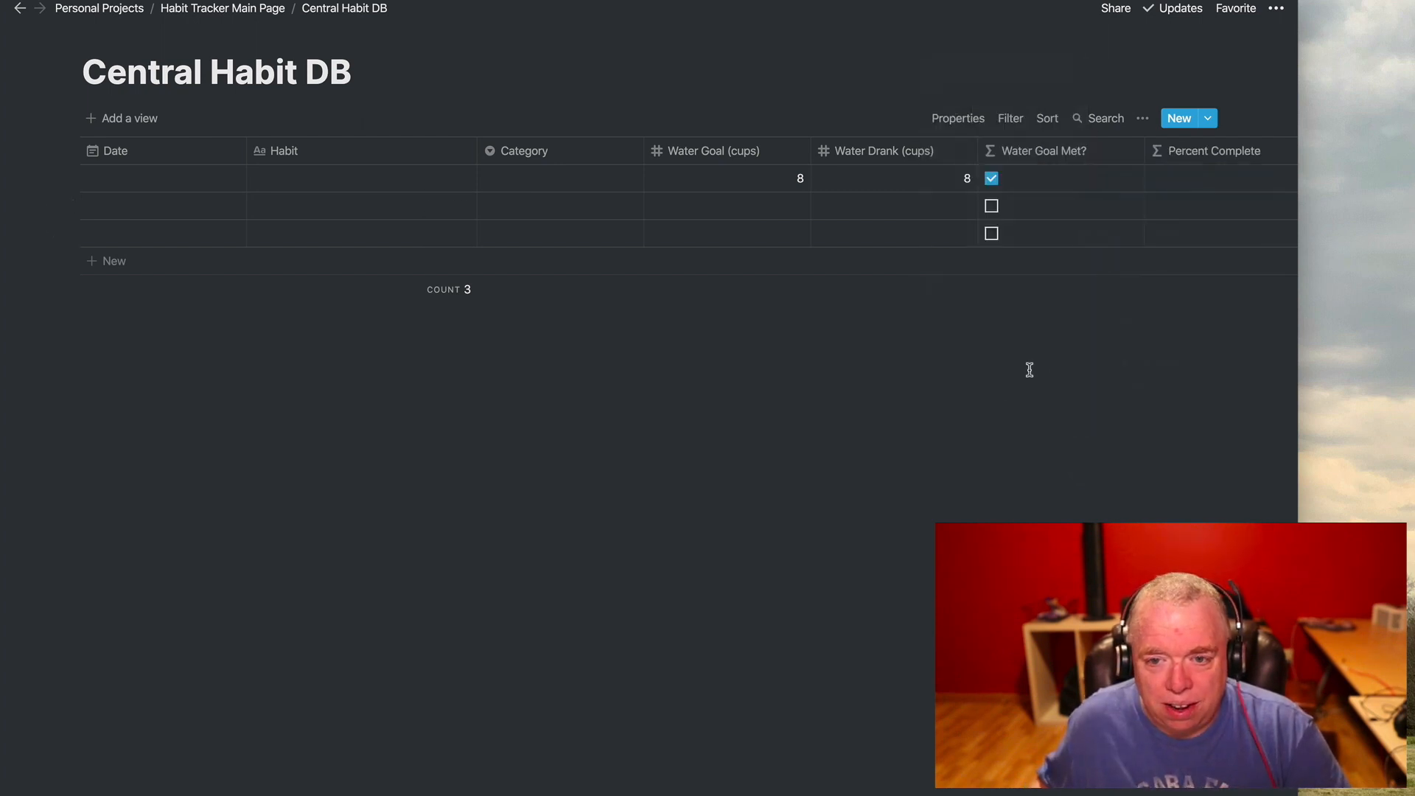
Step: Set the Percent Complete formula to prop("Water Drank (cups)") / prop("Water Goal (cups)")
click(1210, 185)
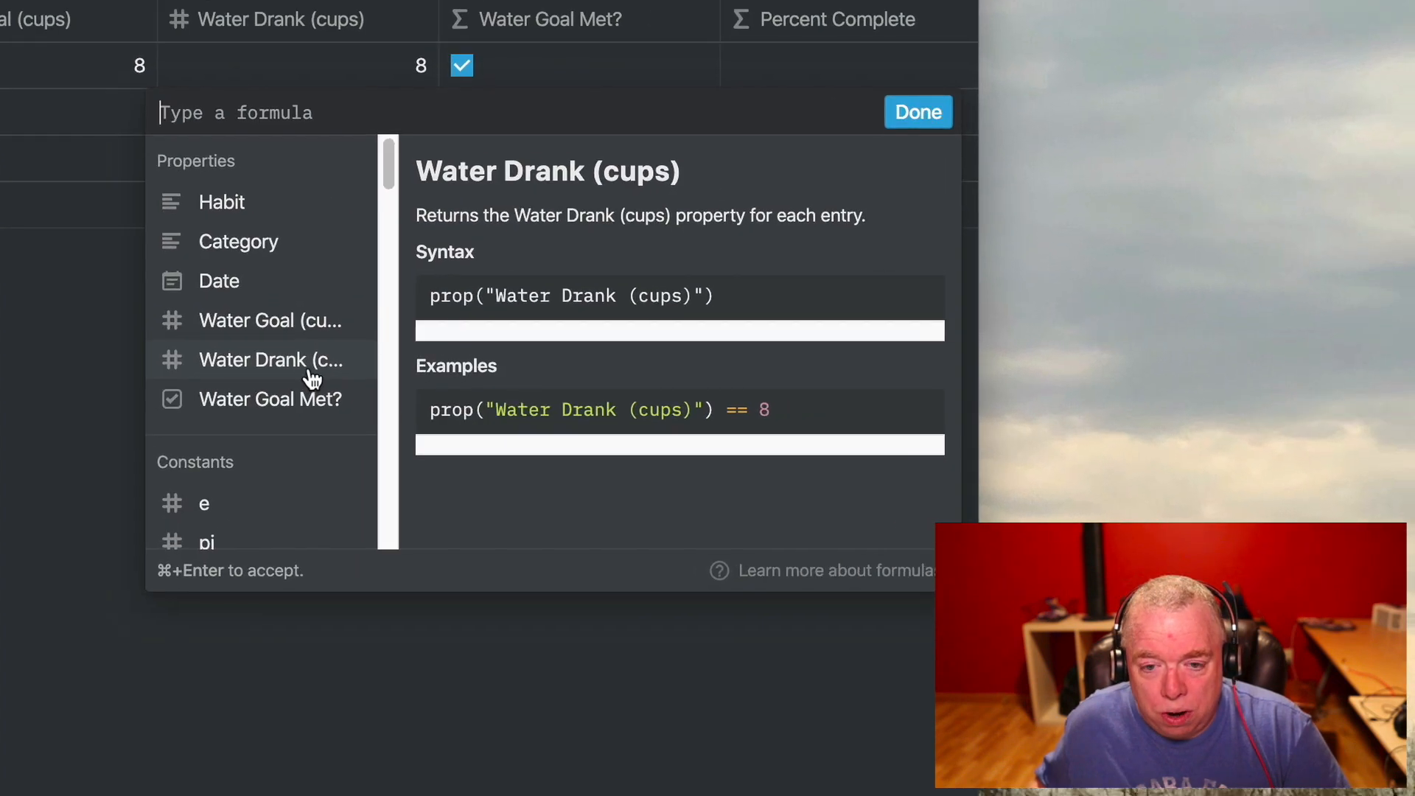
click(903, 363)
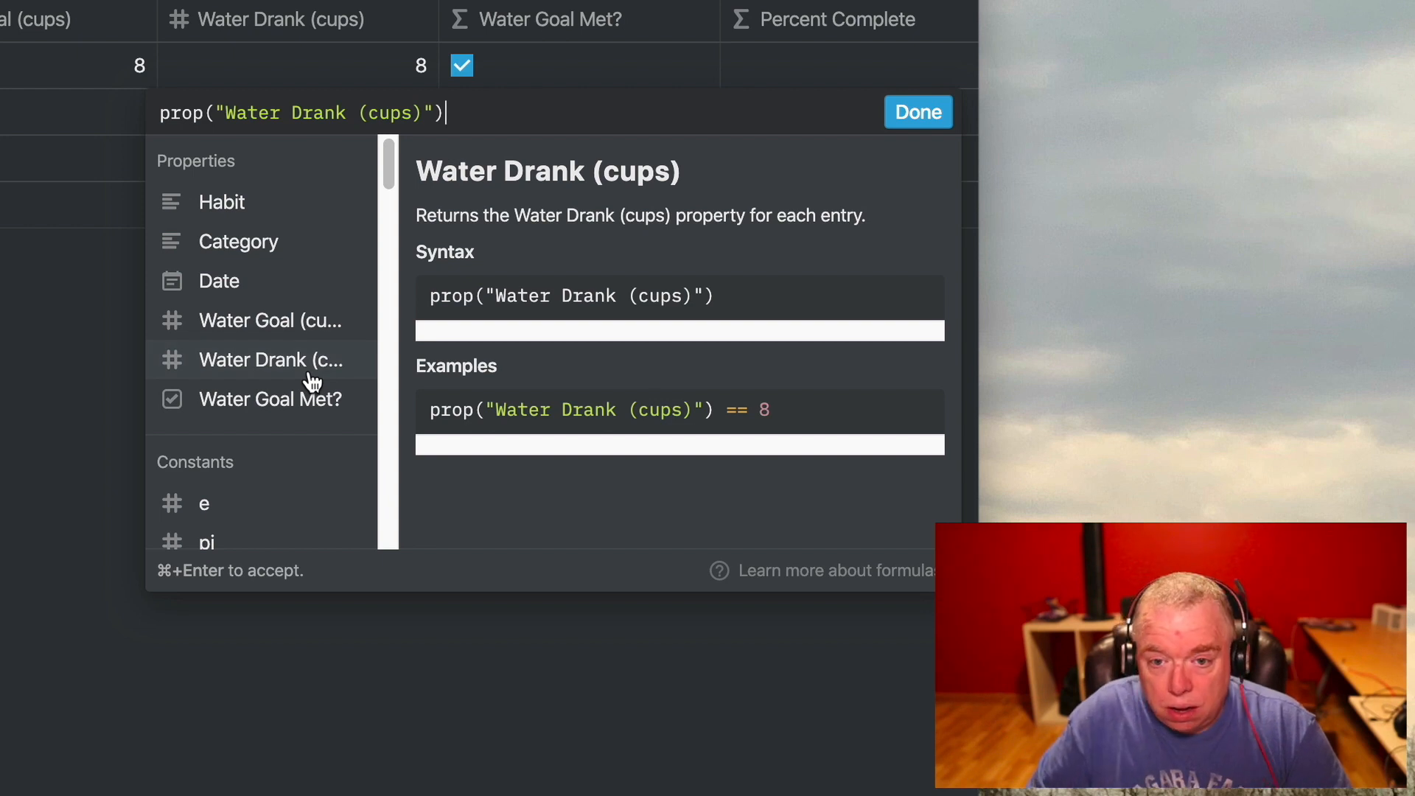
text(/)
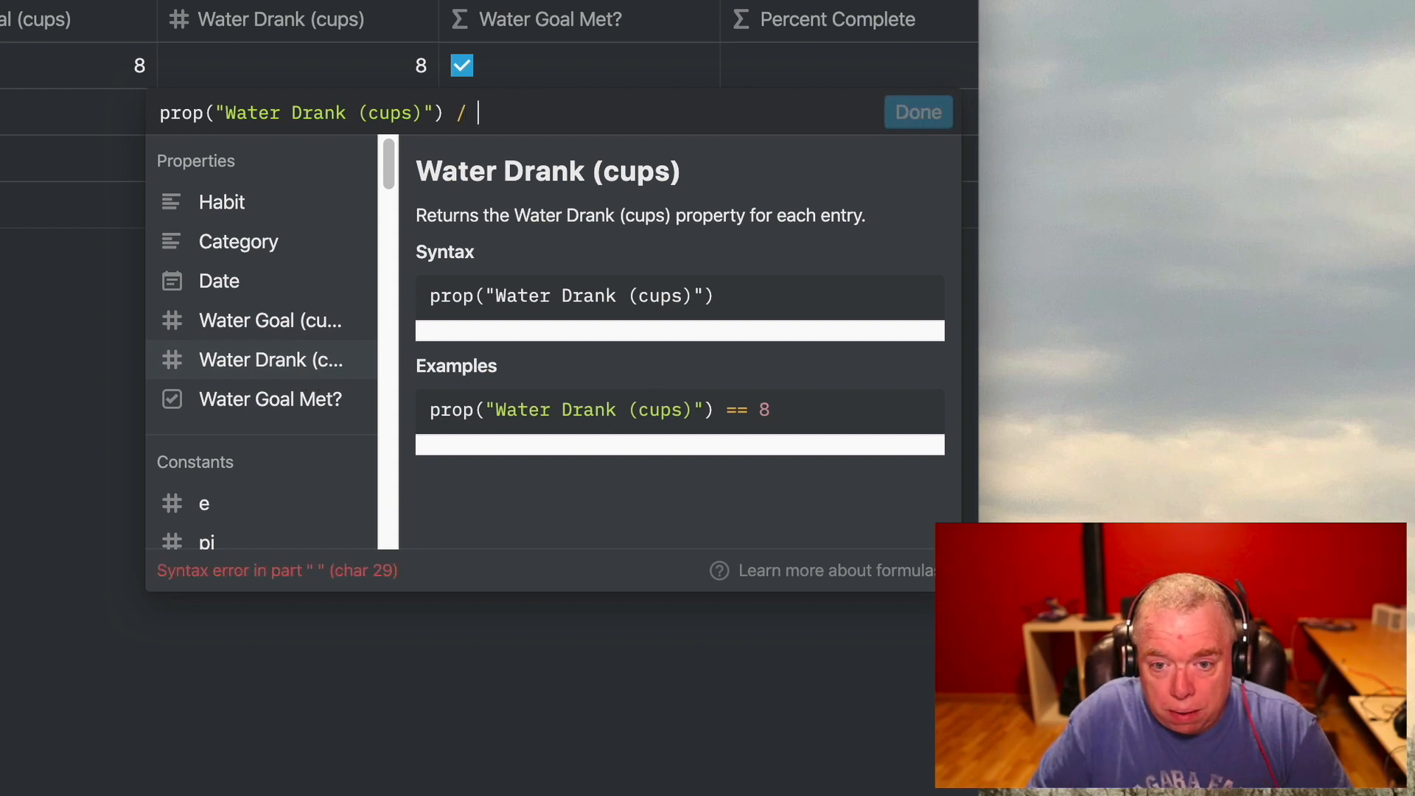
click(241, 330)
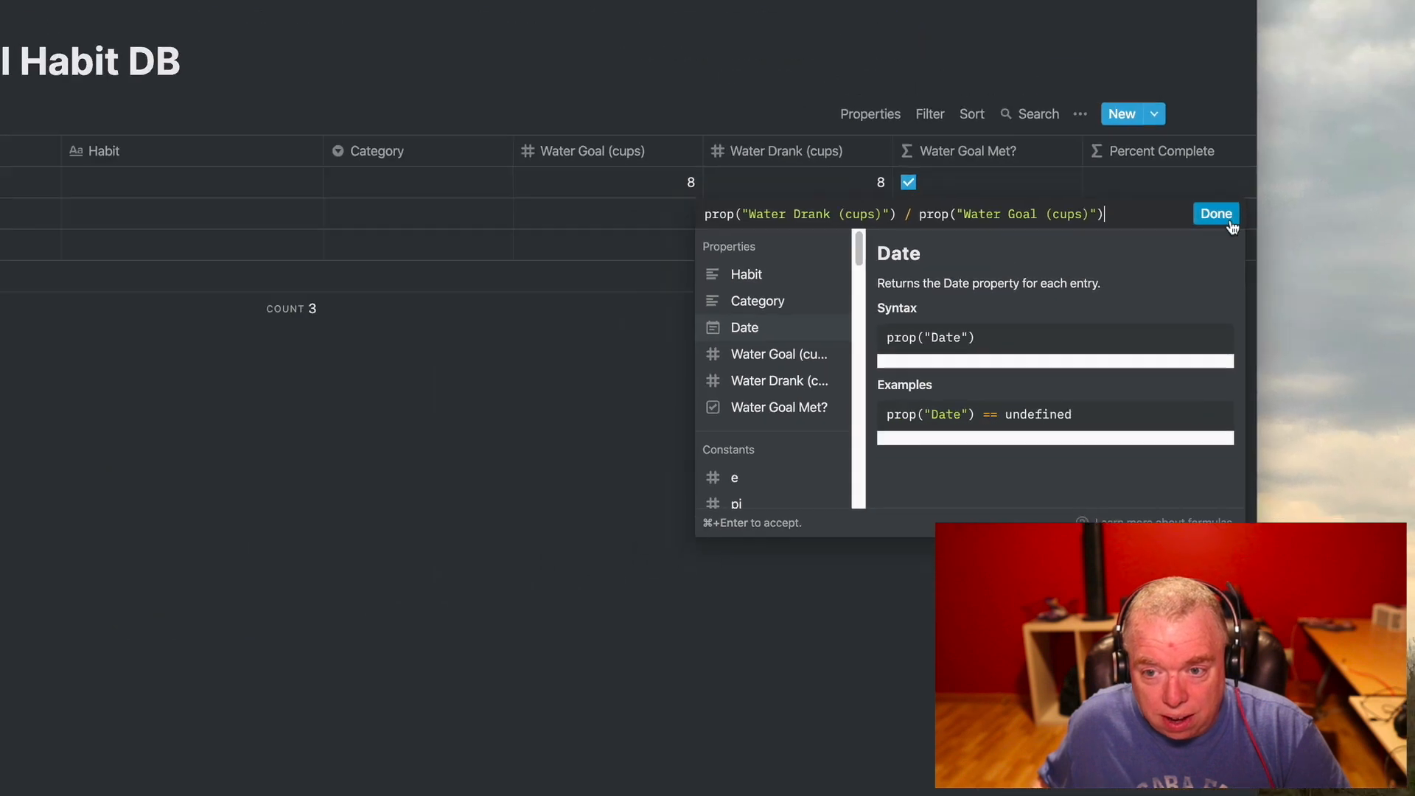
click(930, 116)
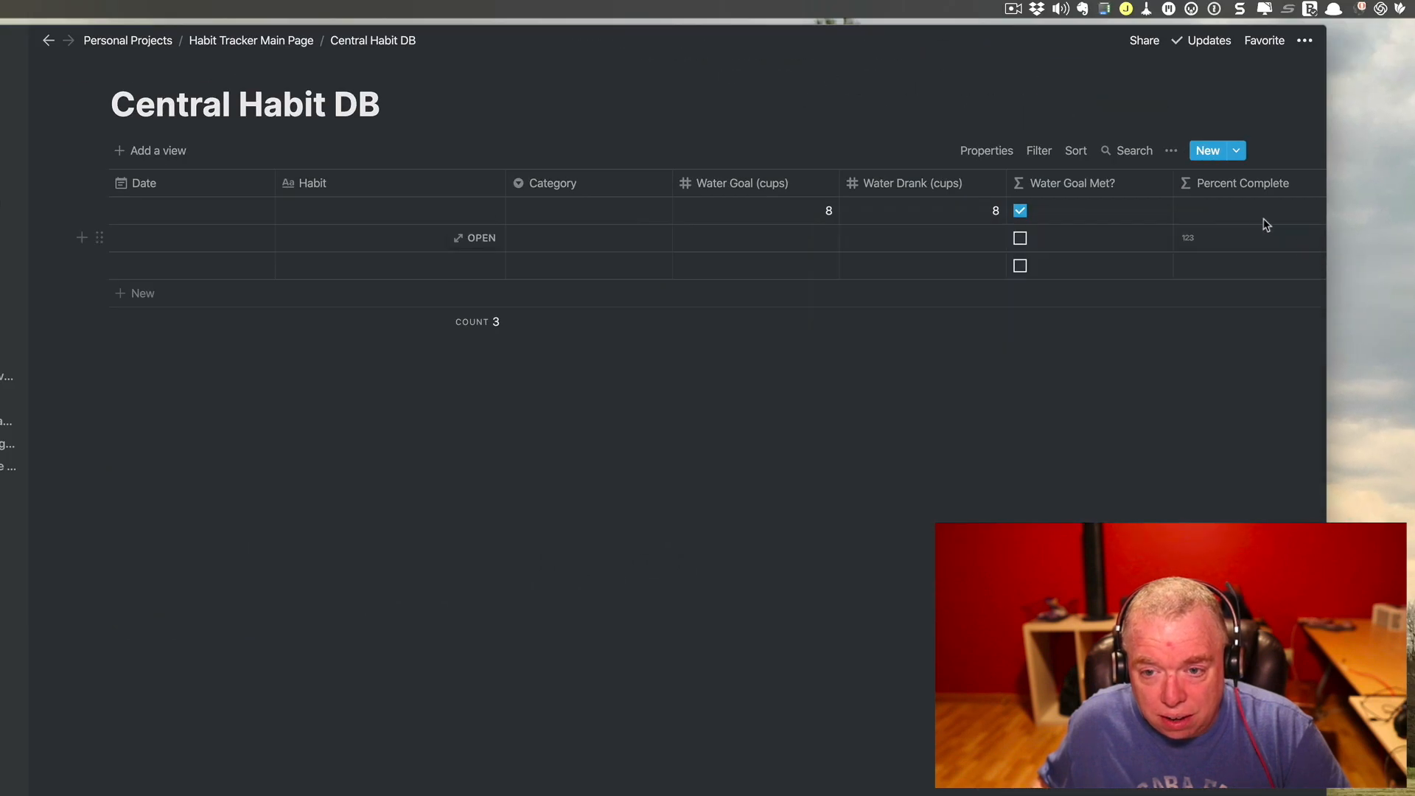
scroll(707, 238, right, 1)
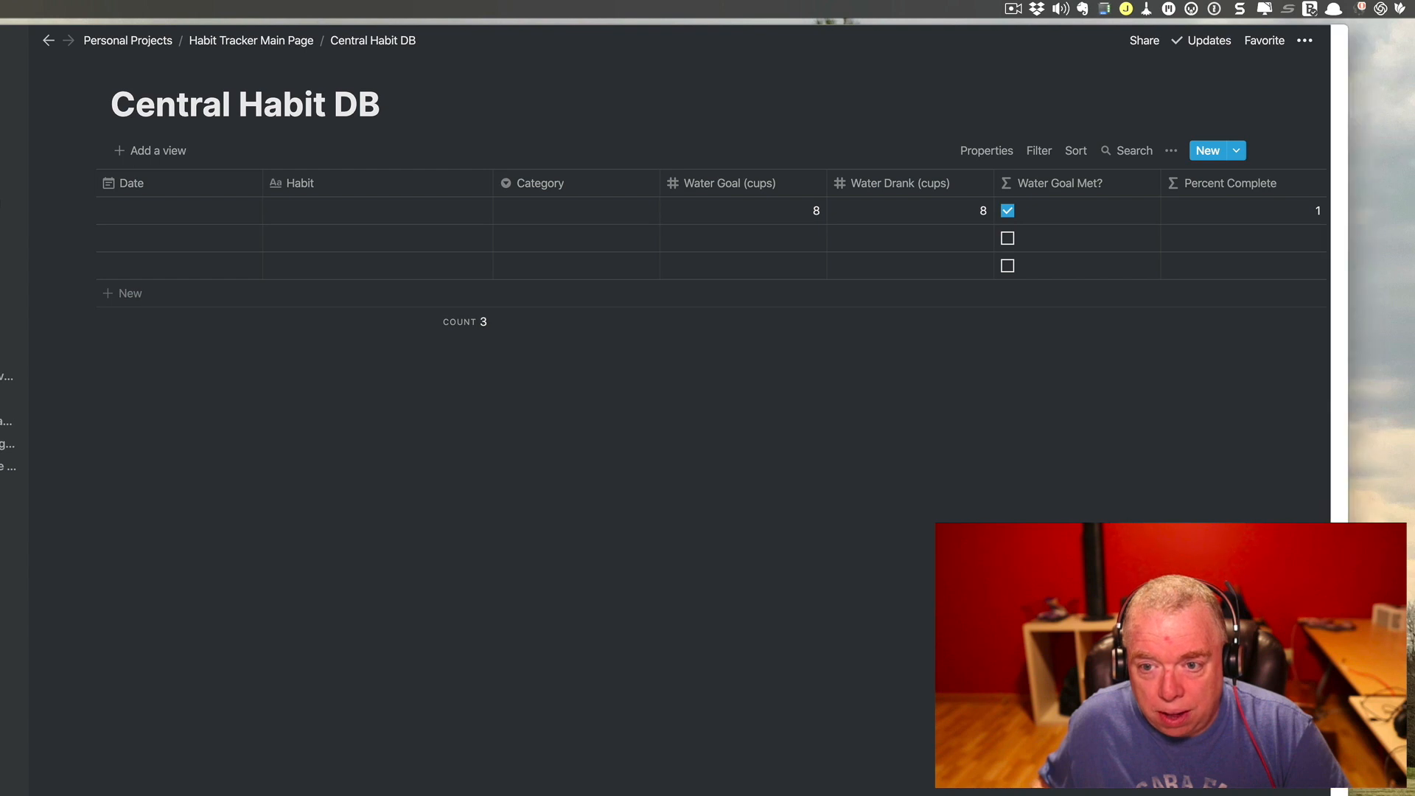
Step: Format the Percent Complete column's formula results as Percent
drag(1326, 236, 1413, 236)
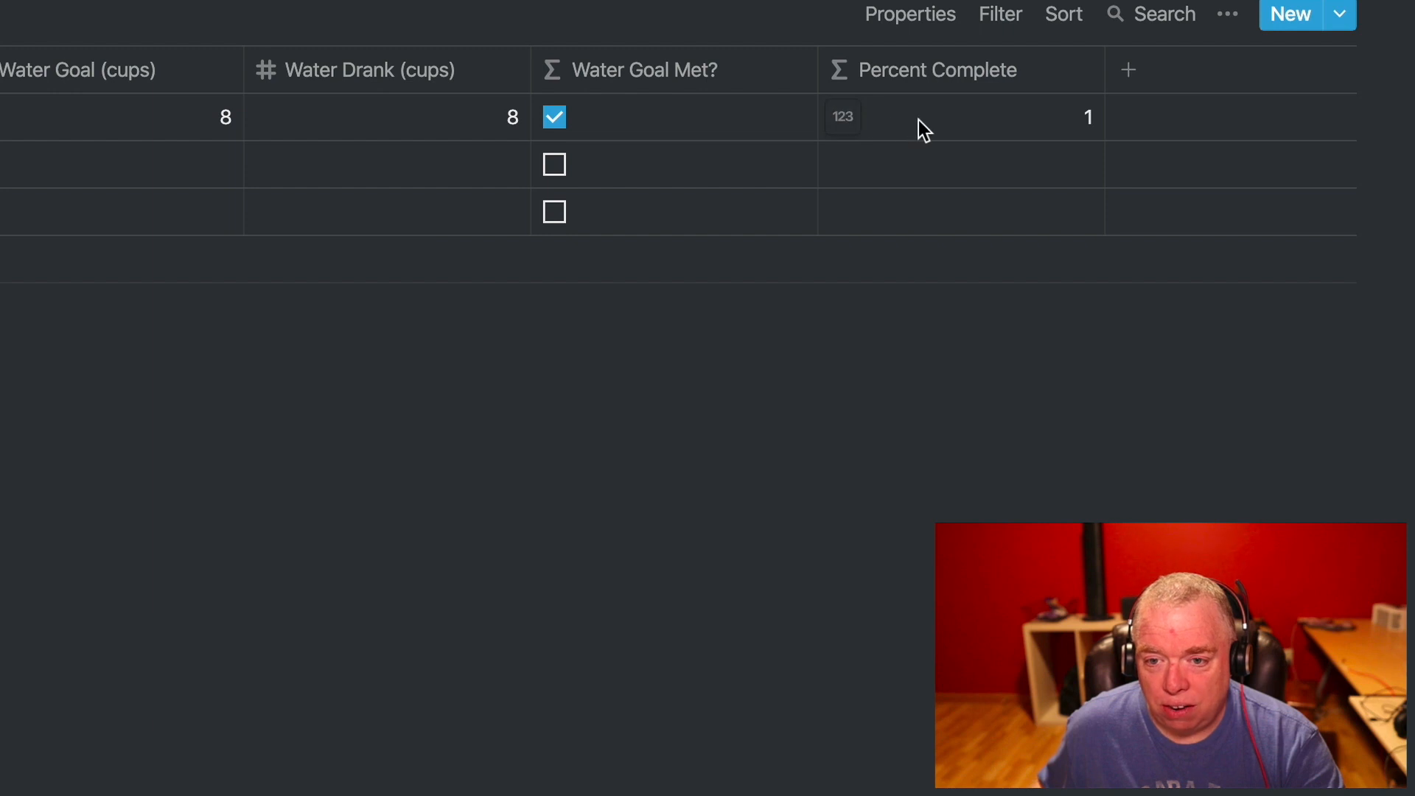
click(843, 118)
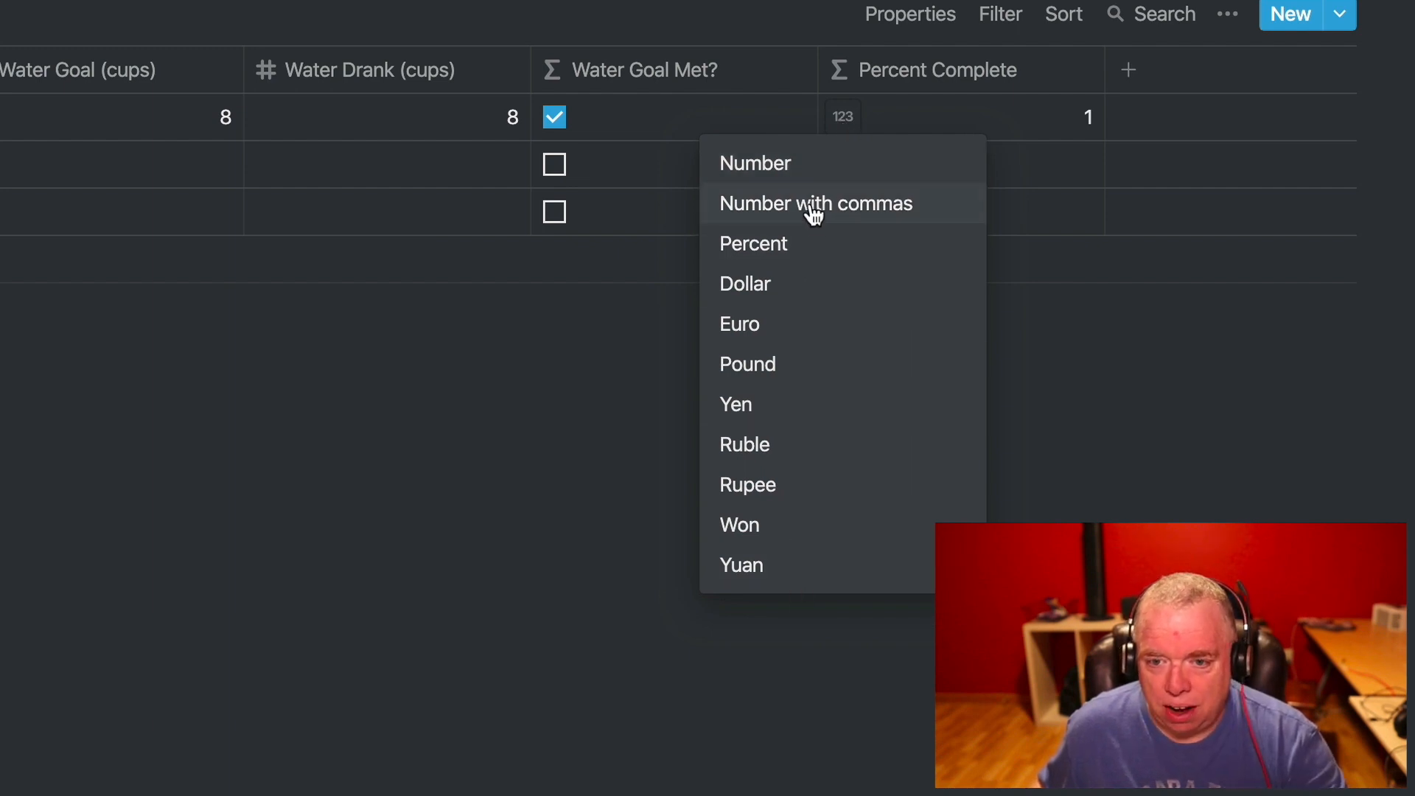
click(806, 259)
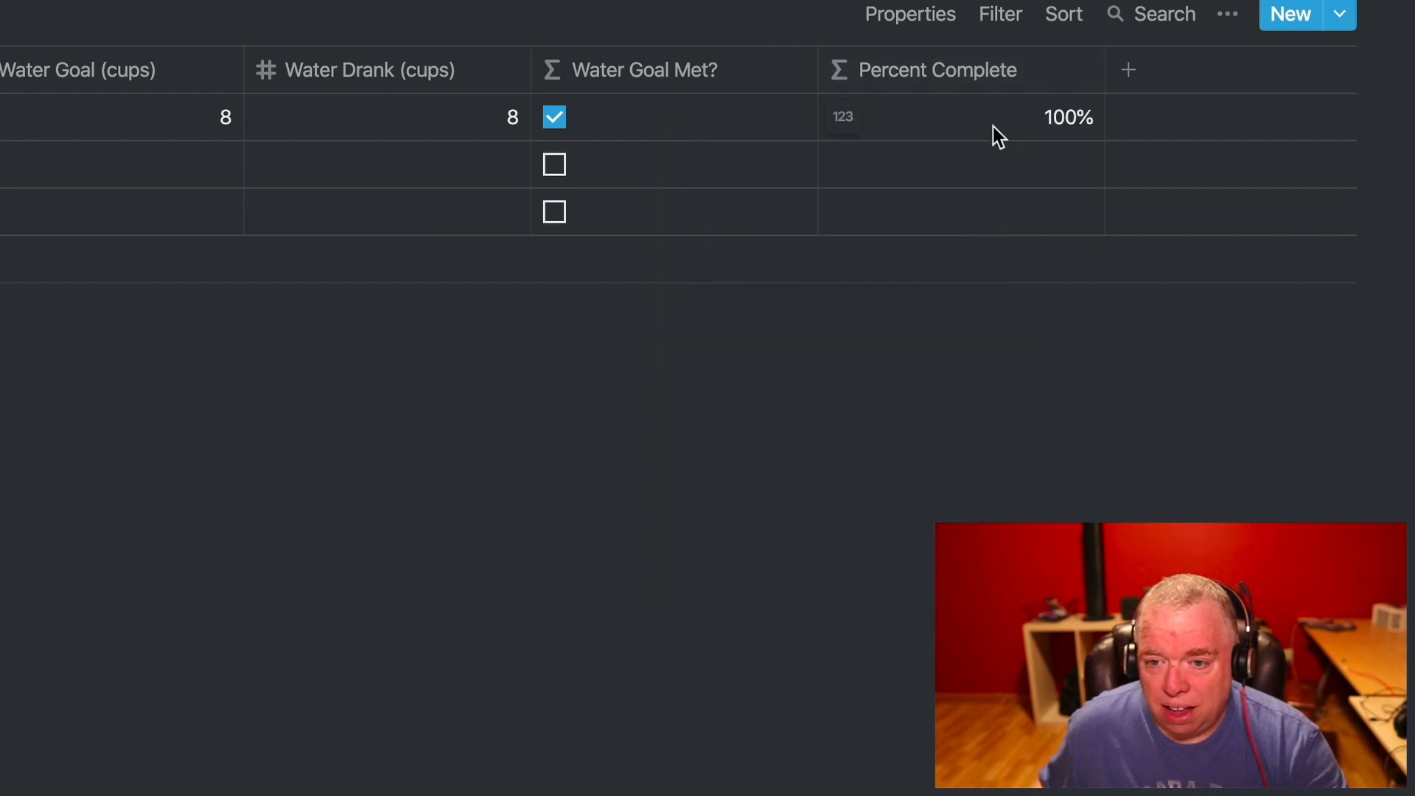
Step: Test the percentage formula with first-row Water Drank (cups) values of 5 and 2, and set the value back to 8
click(495, 118)
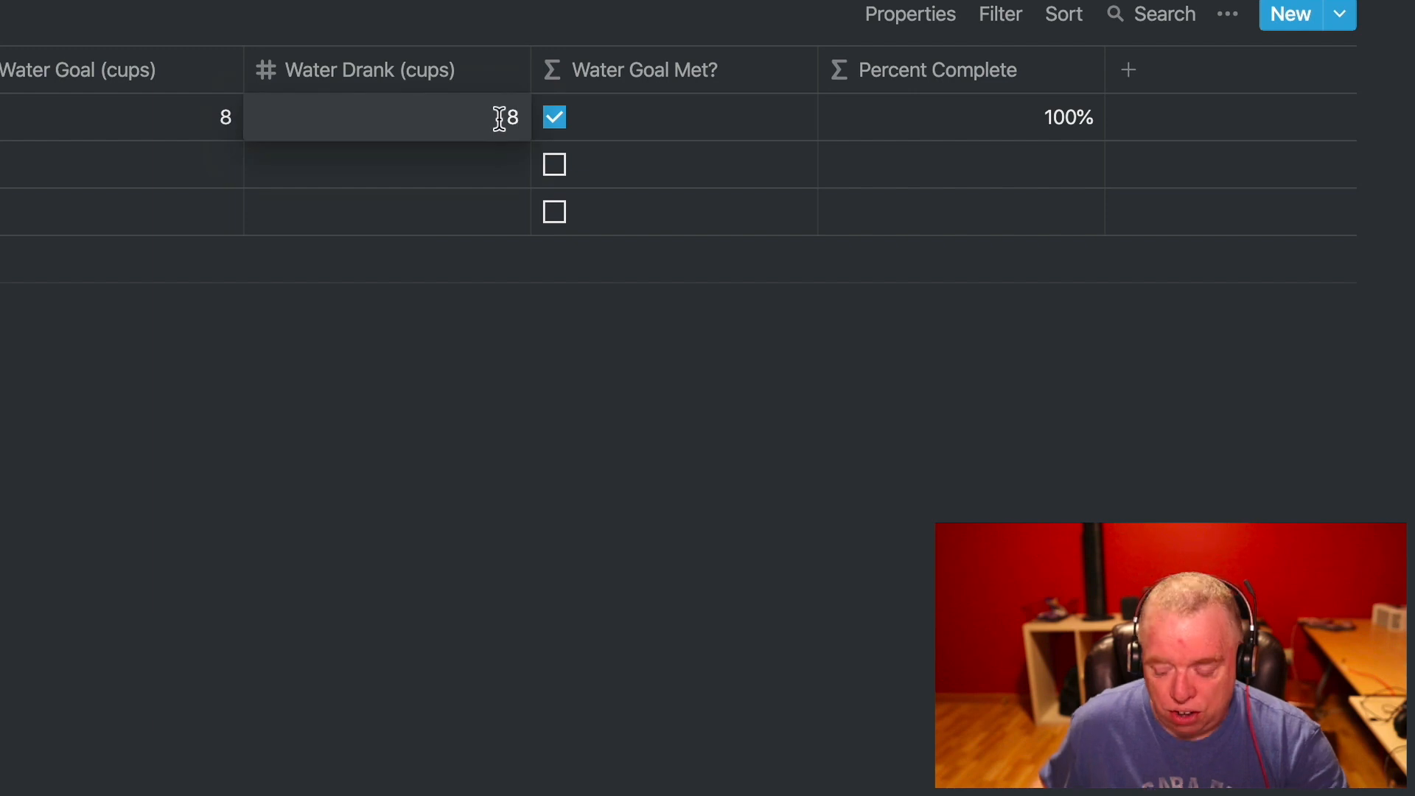
key(BackSpace)
text(5)
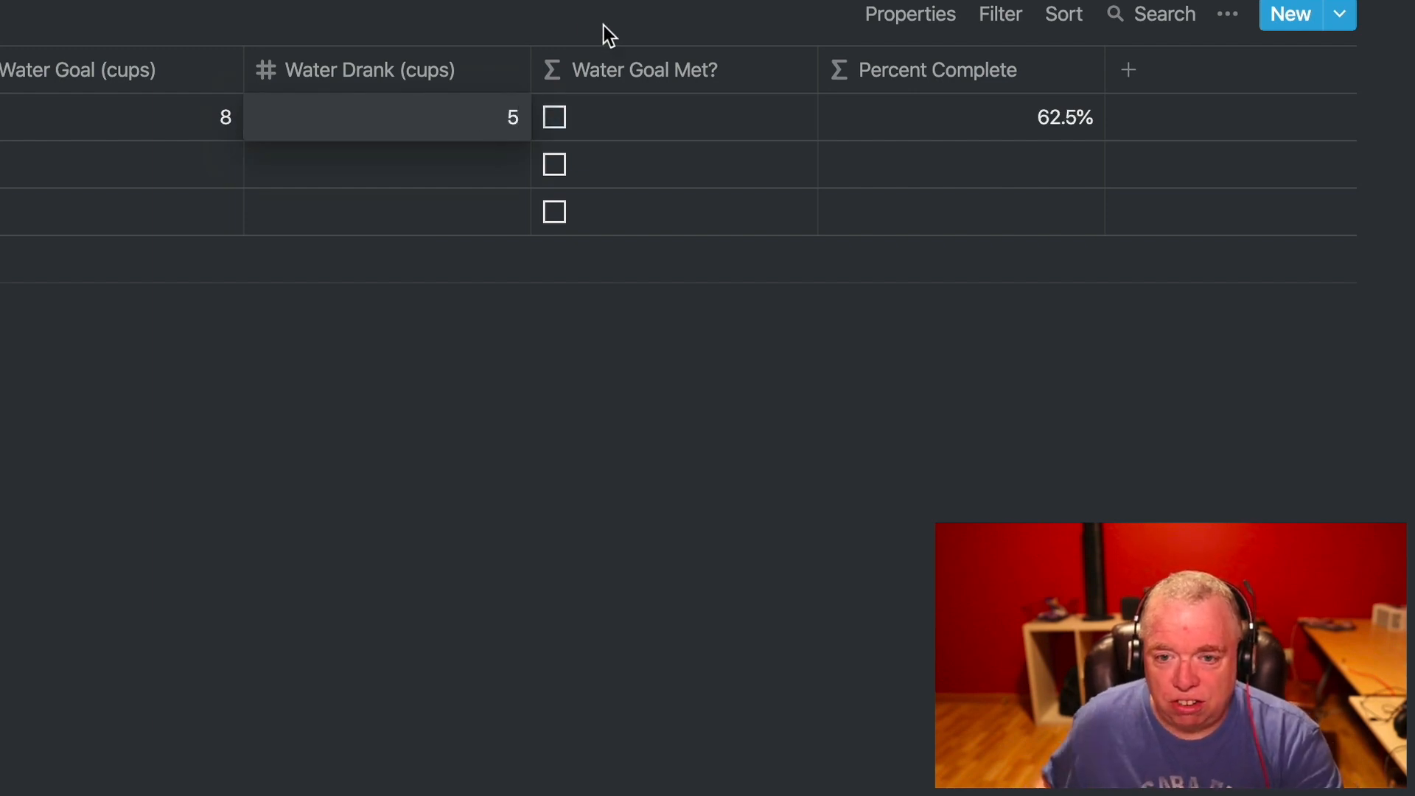
key(BackSpace)
text(2)
key(BackSpace)
text(8)
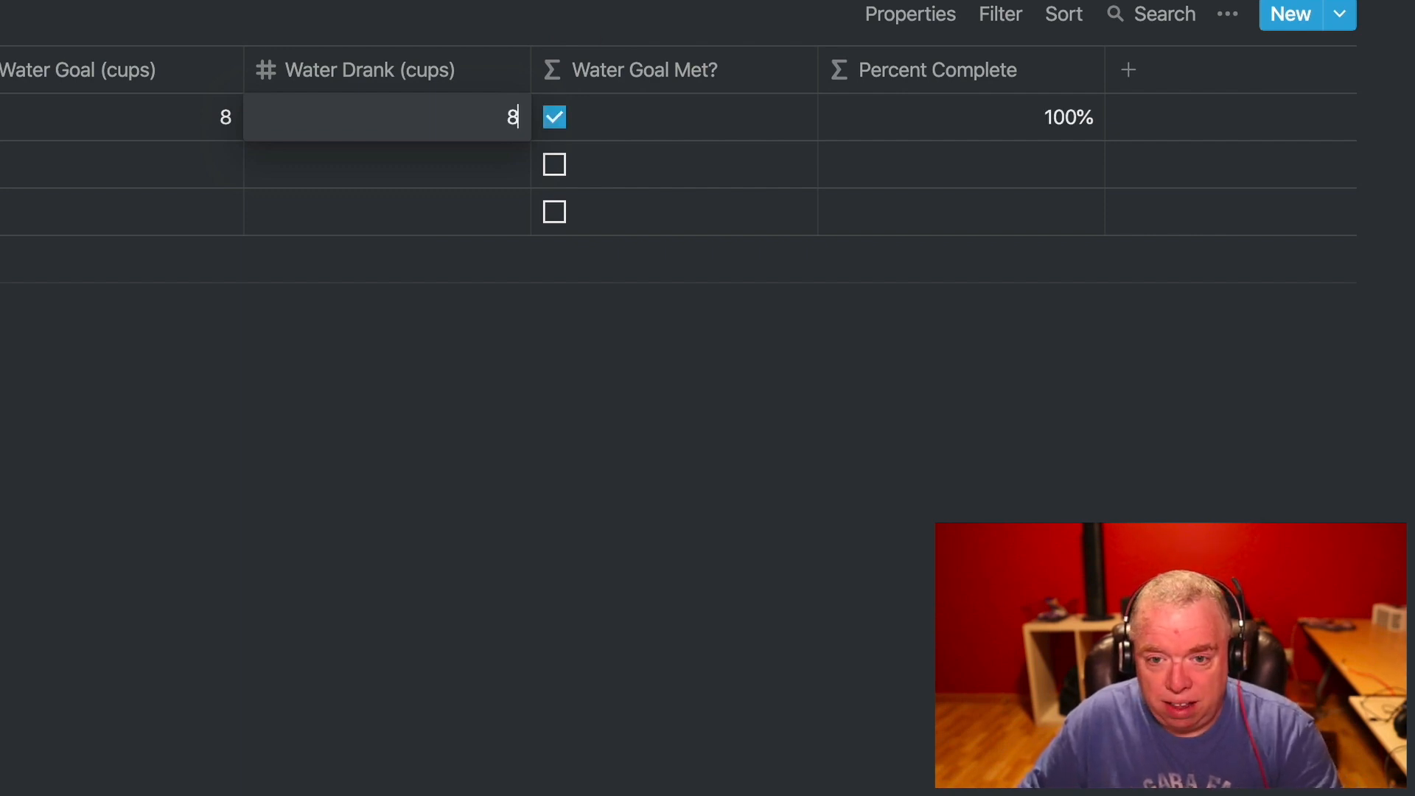
key(Escape)
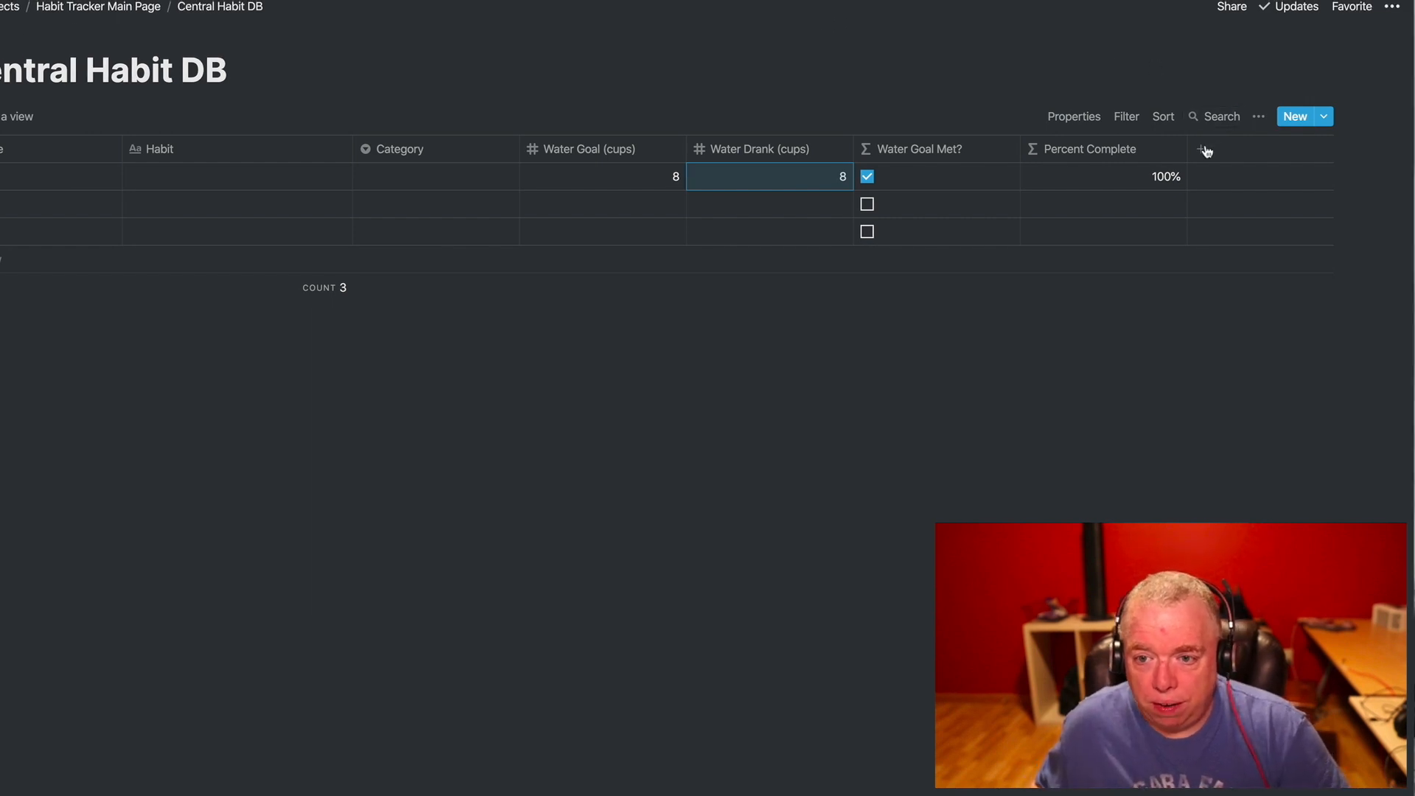
Step: Add a column named "Page Goal" after Percent Complete with the Number property type
click(943, 157)
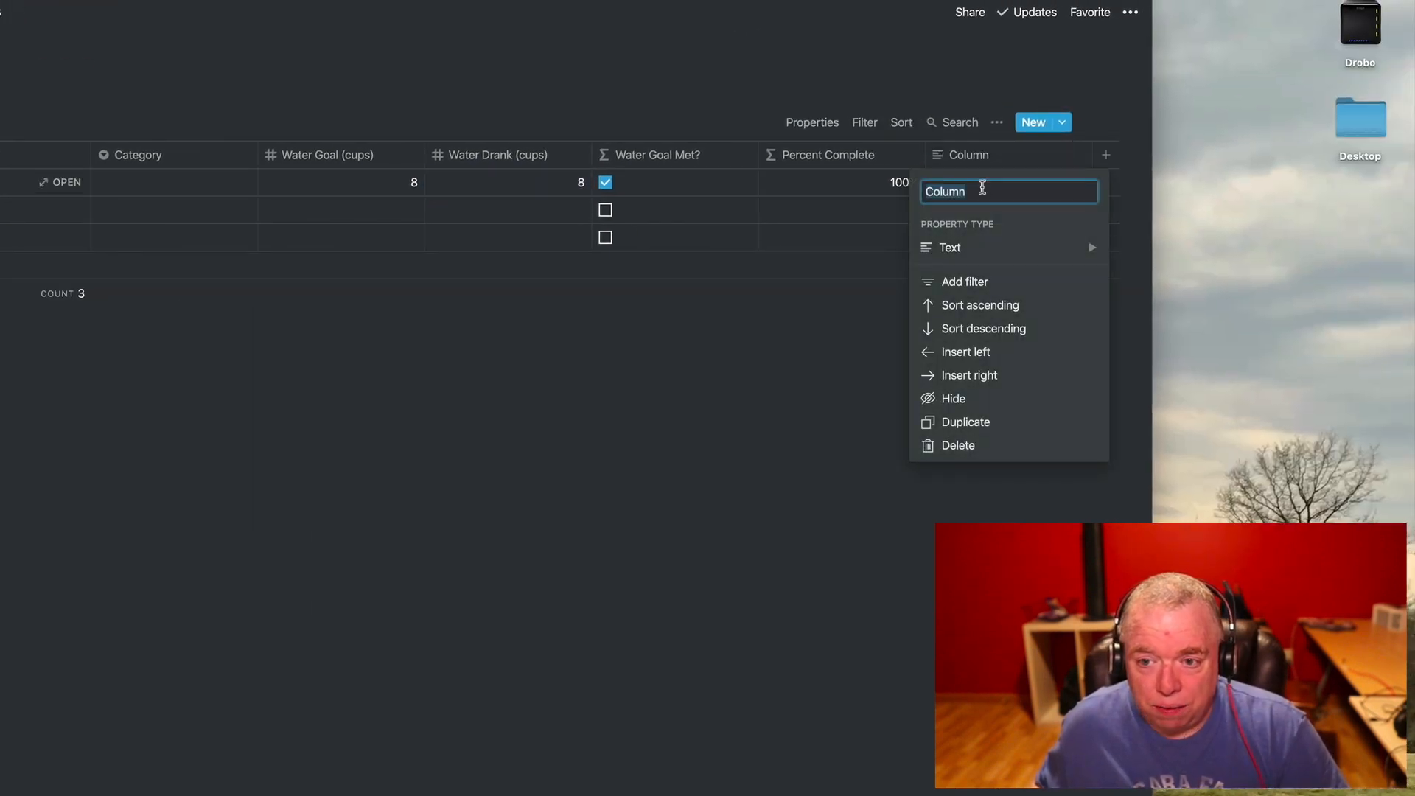
text(Page)
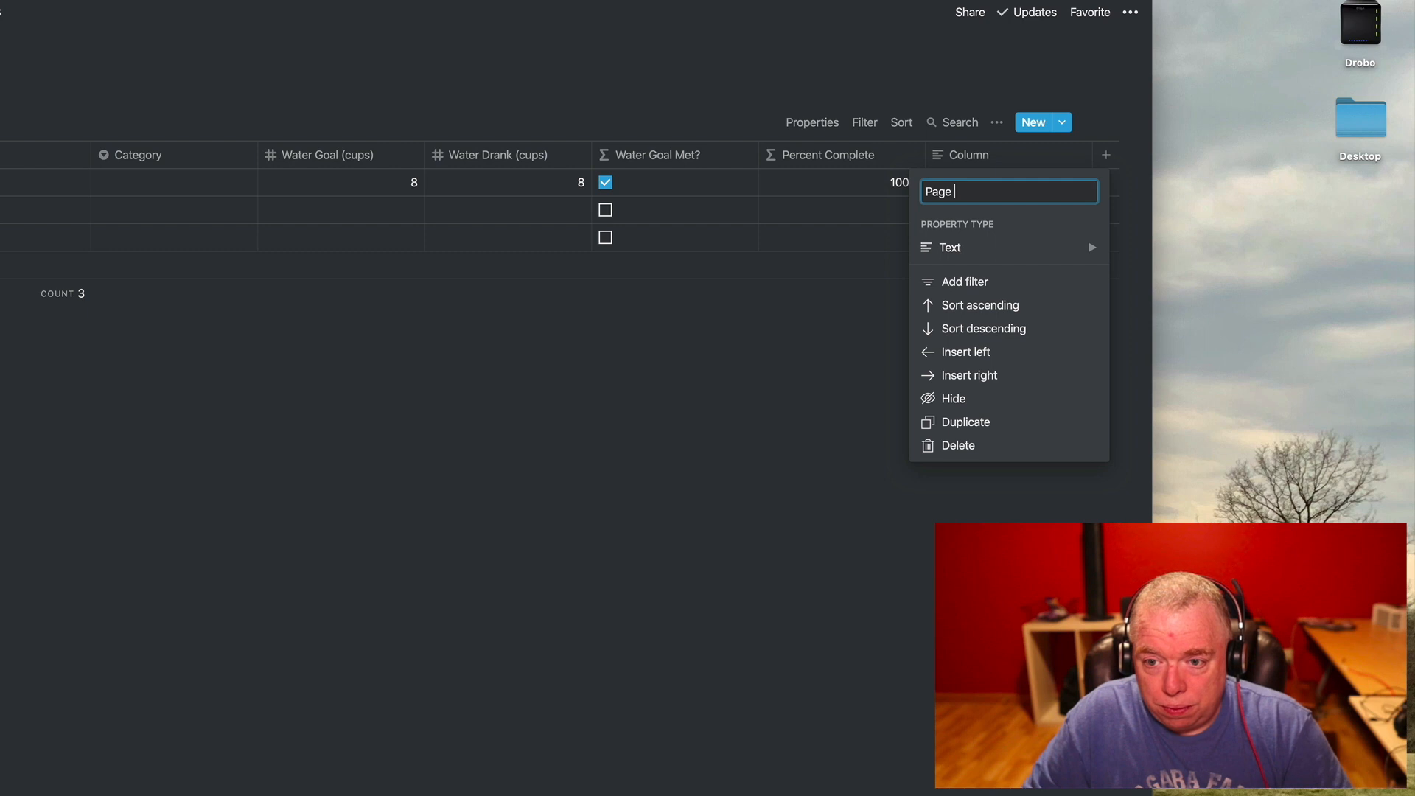
text( Goal)
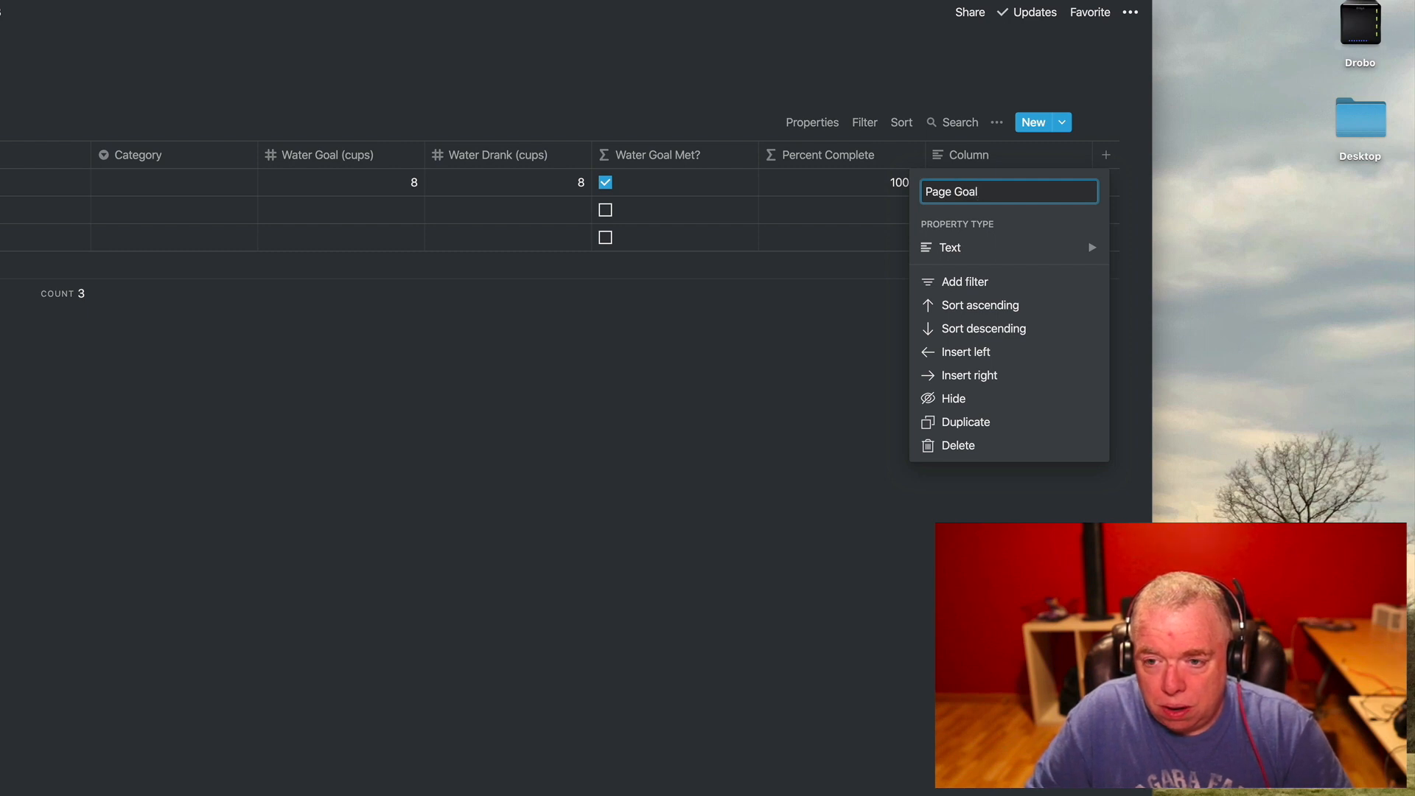
click(980, 251)
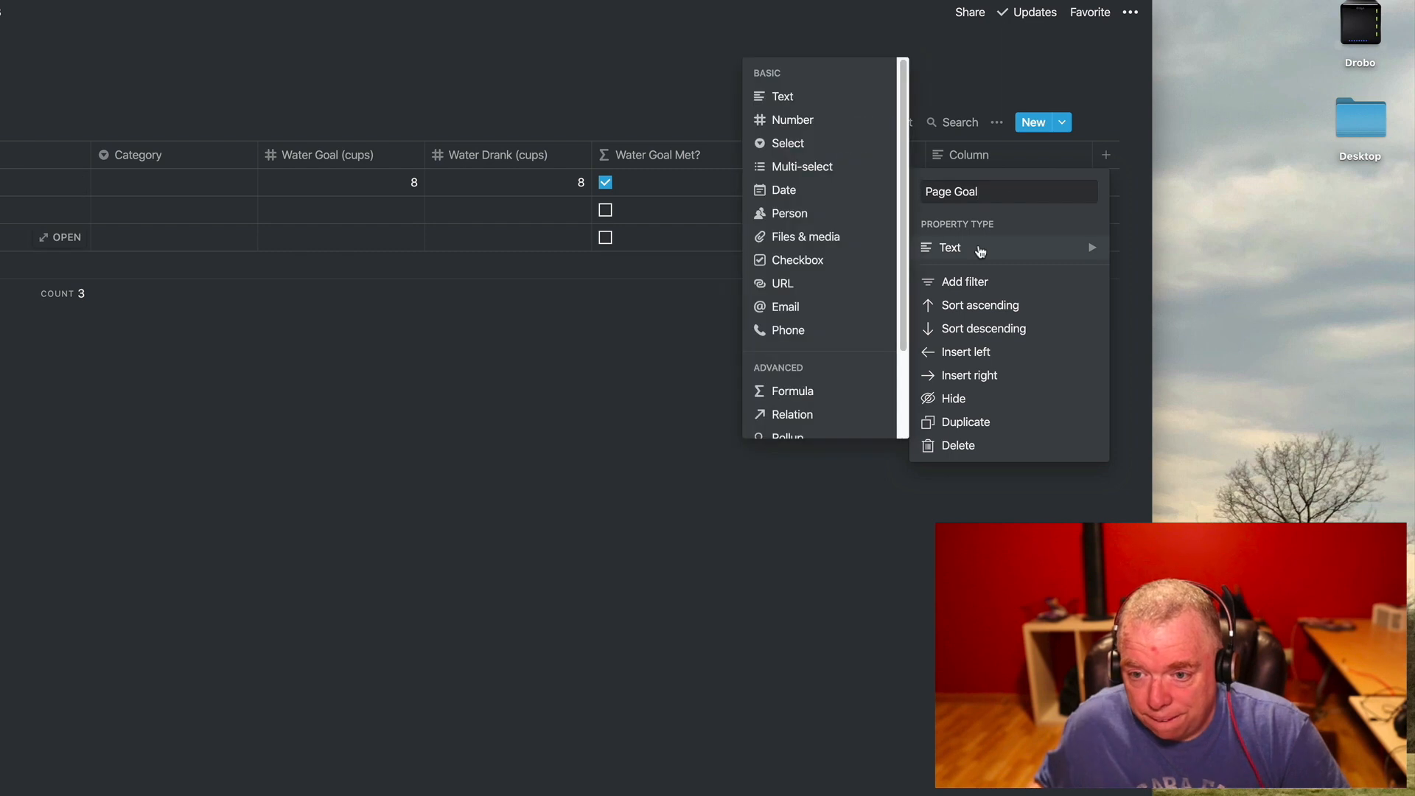
click(828, 127)
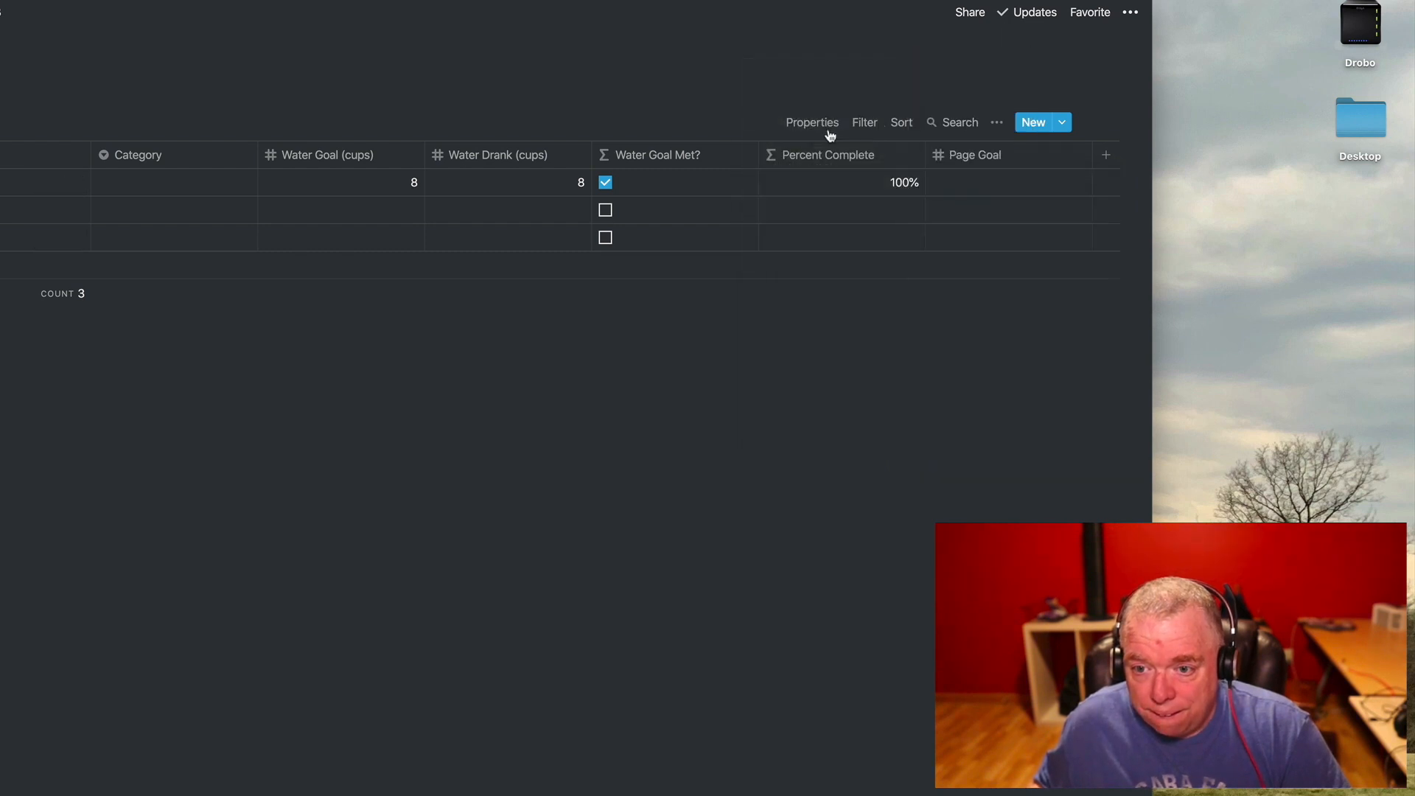
Step: Add a column named "Actual Pages Read" after Page Goal with the Number property type
click(1105, 155)
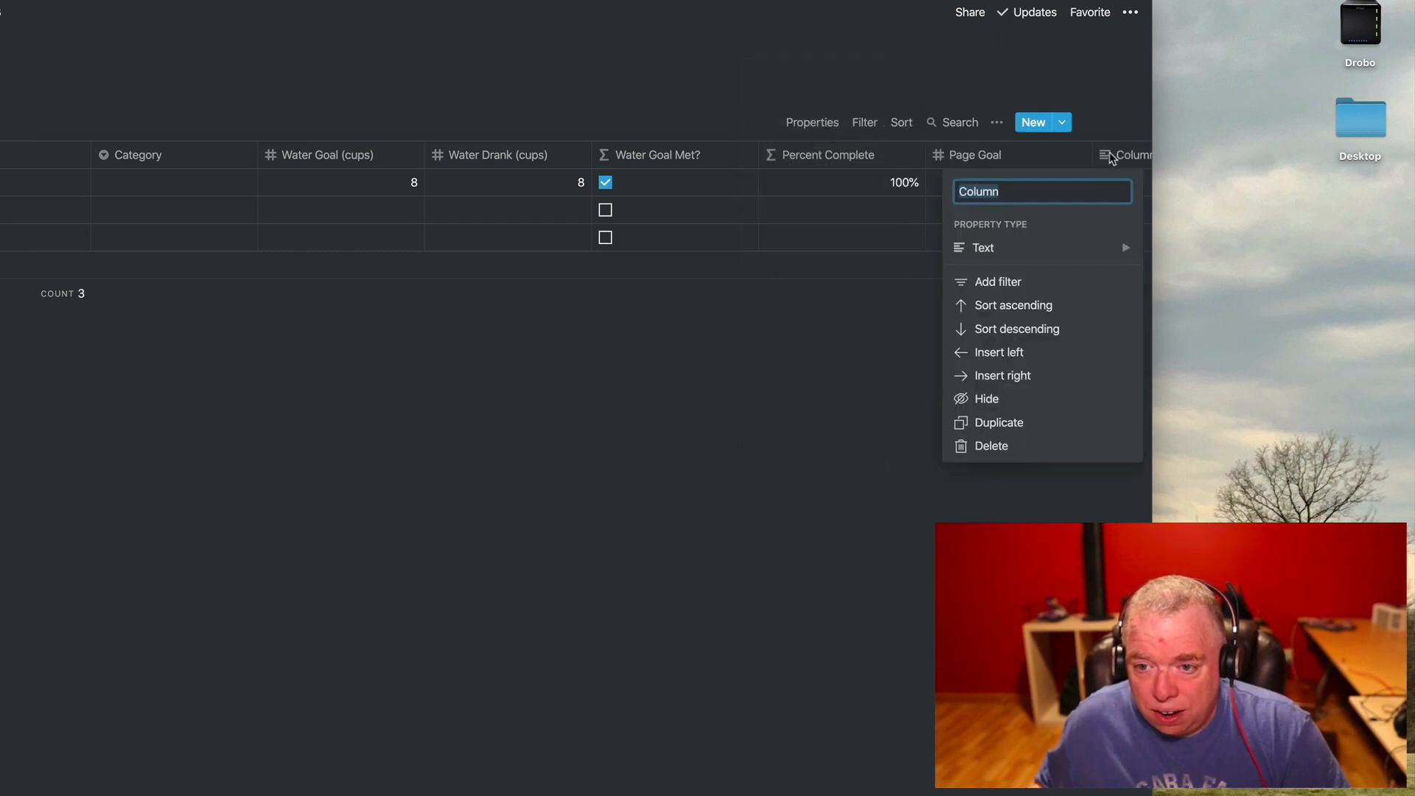
key(Escape)
scroll(941, 233, right, 5)
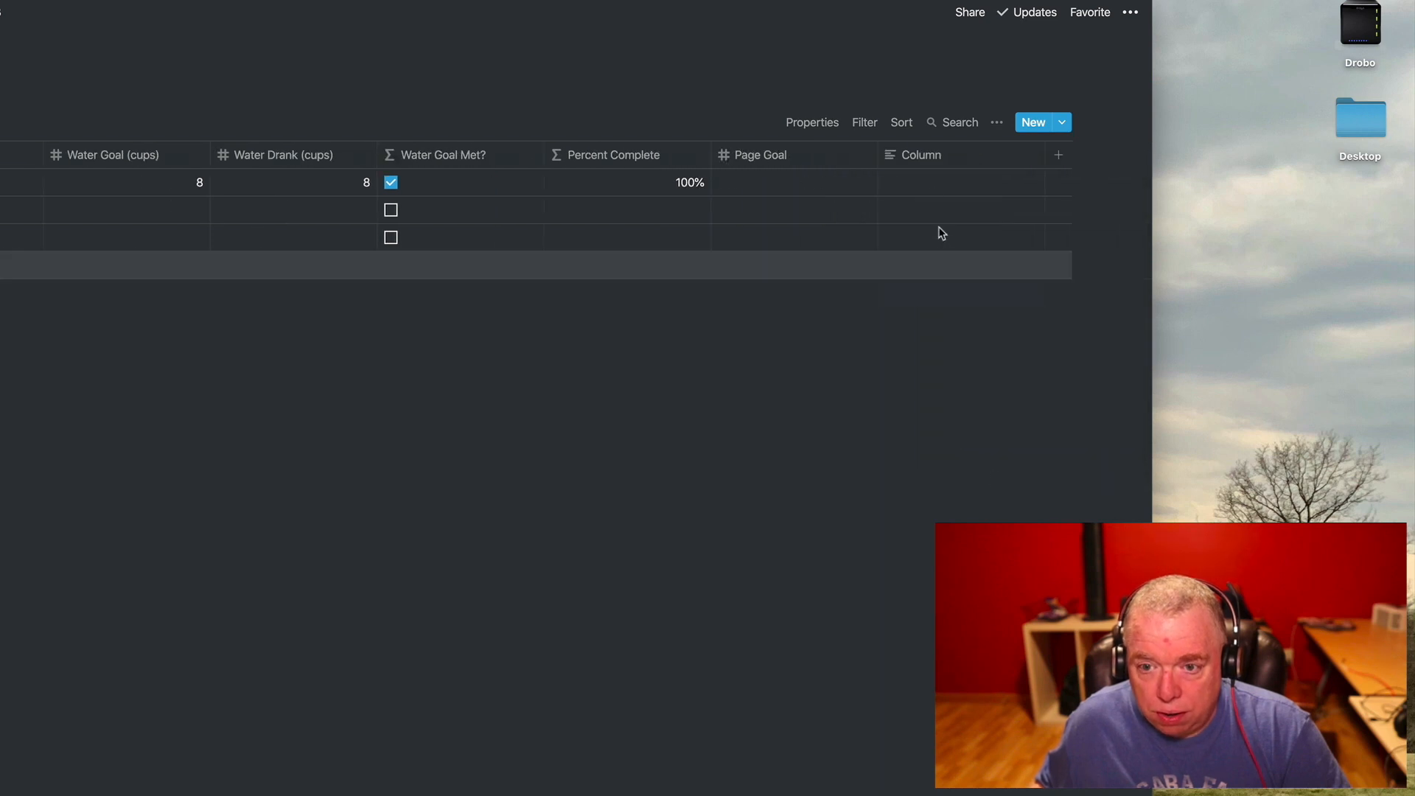
click(926, 157)
mouse_move(924, 245)
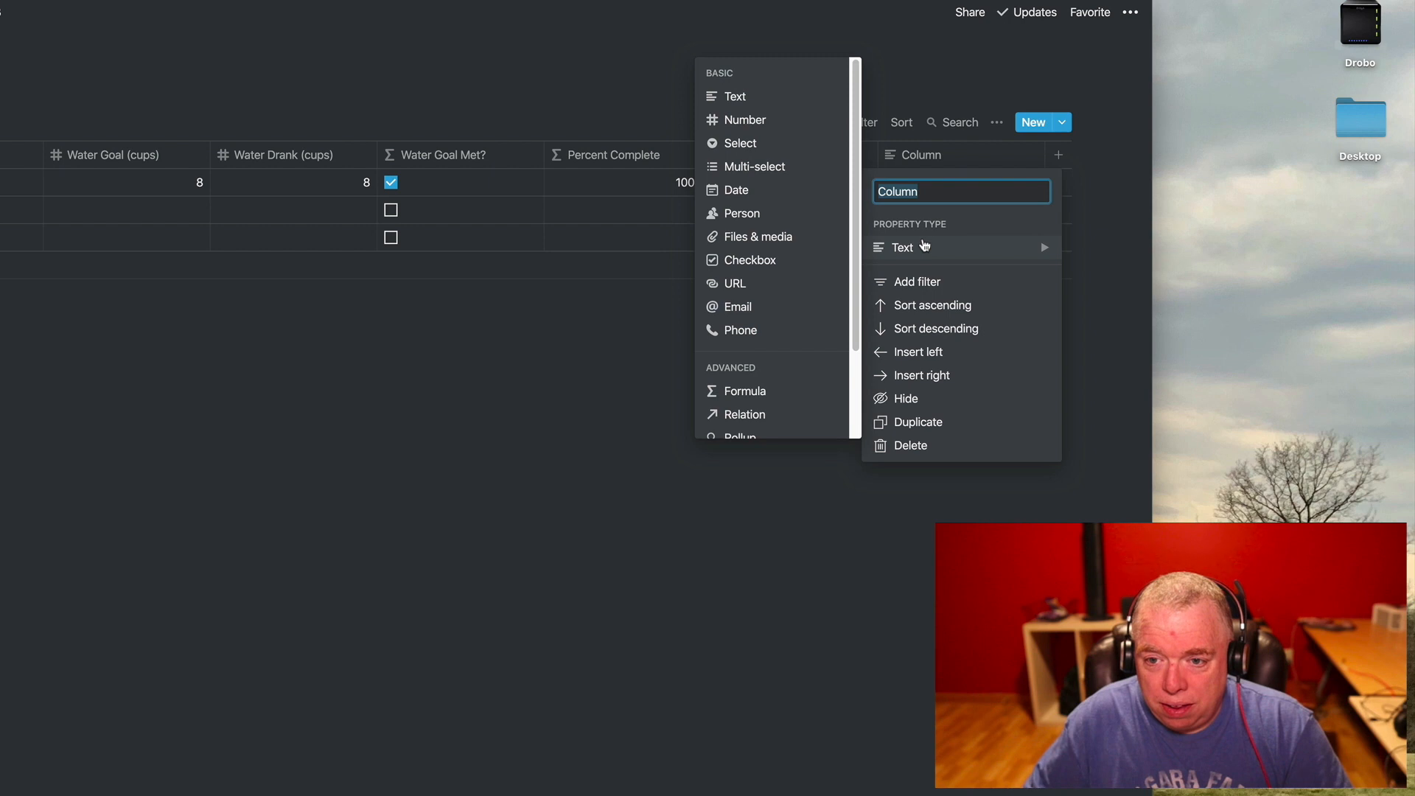
text(Actual Pages Rea)
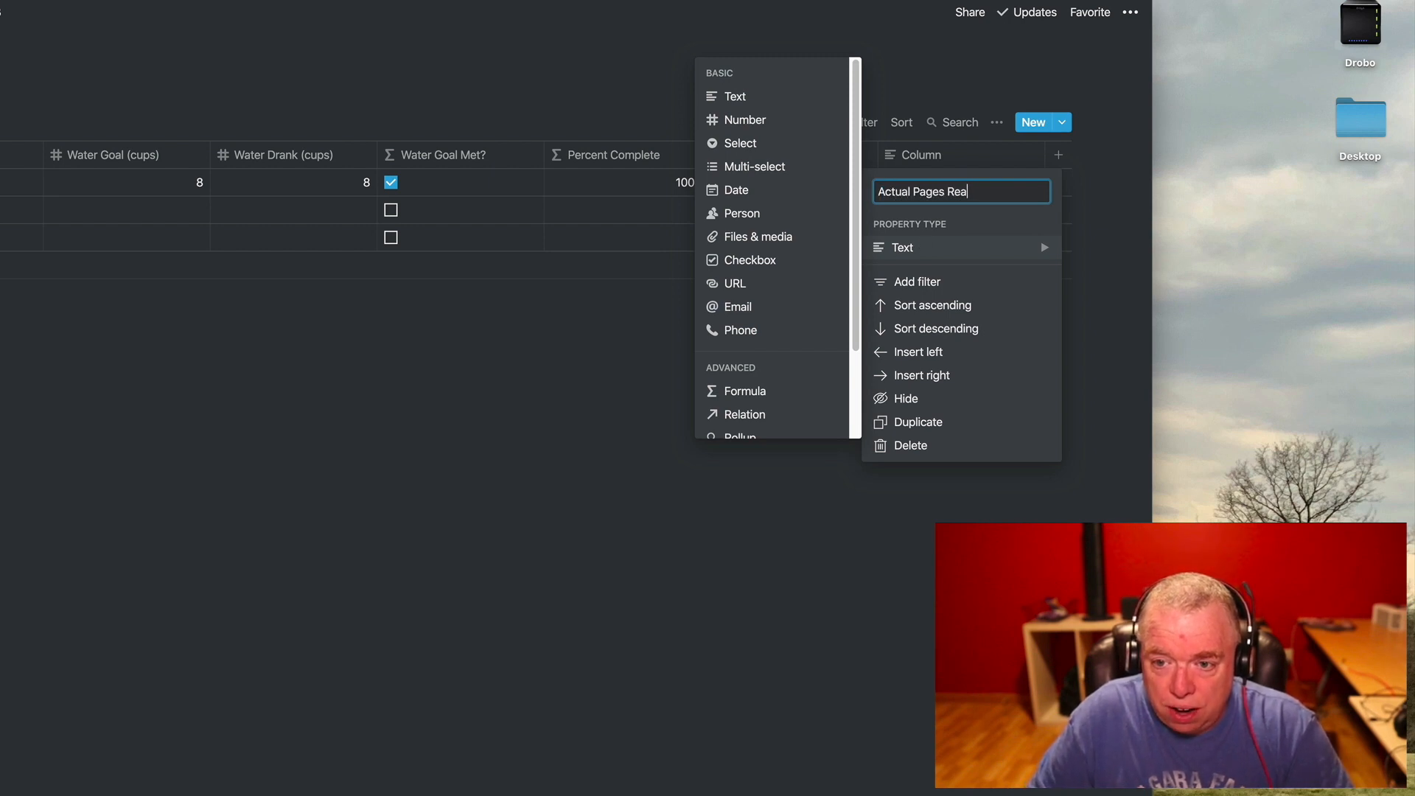
text(d)
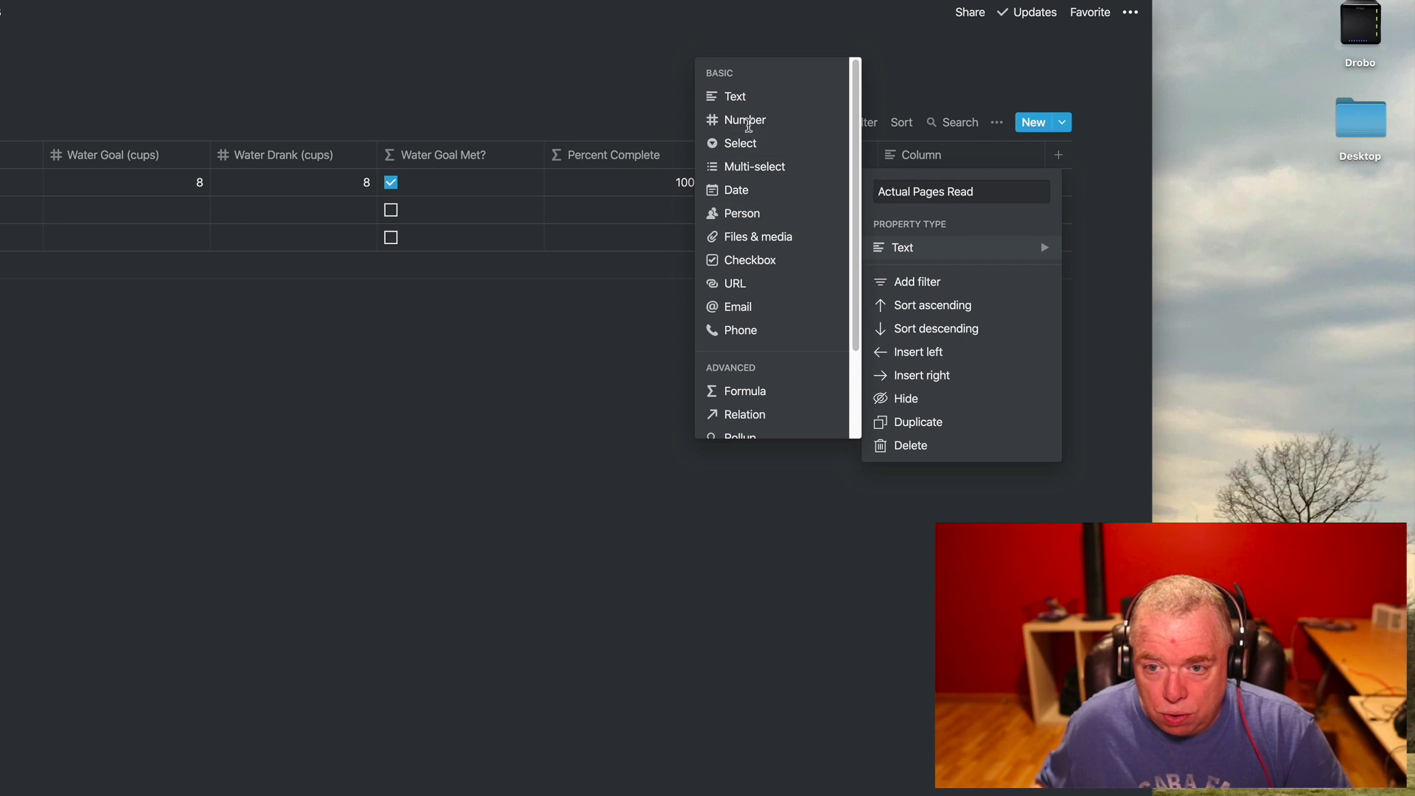
click(745, 120)
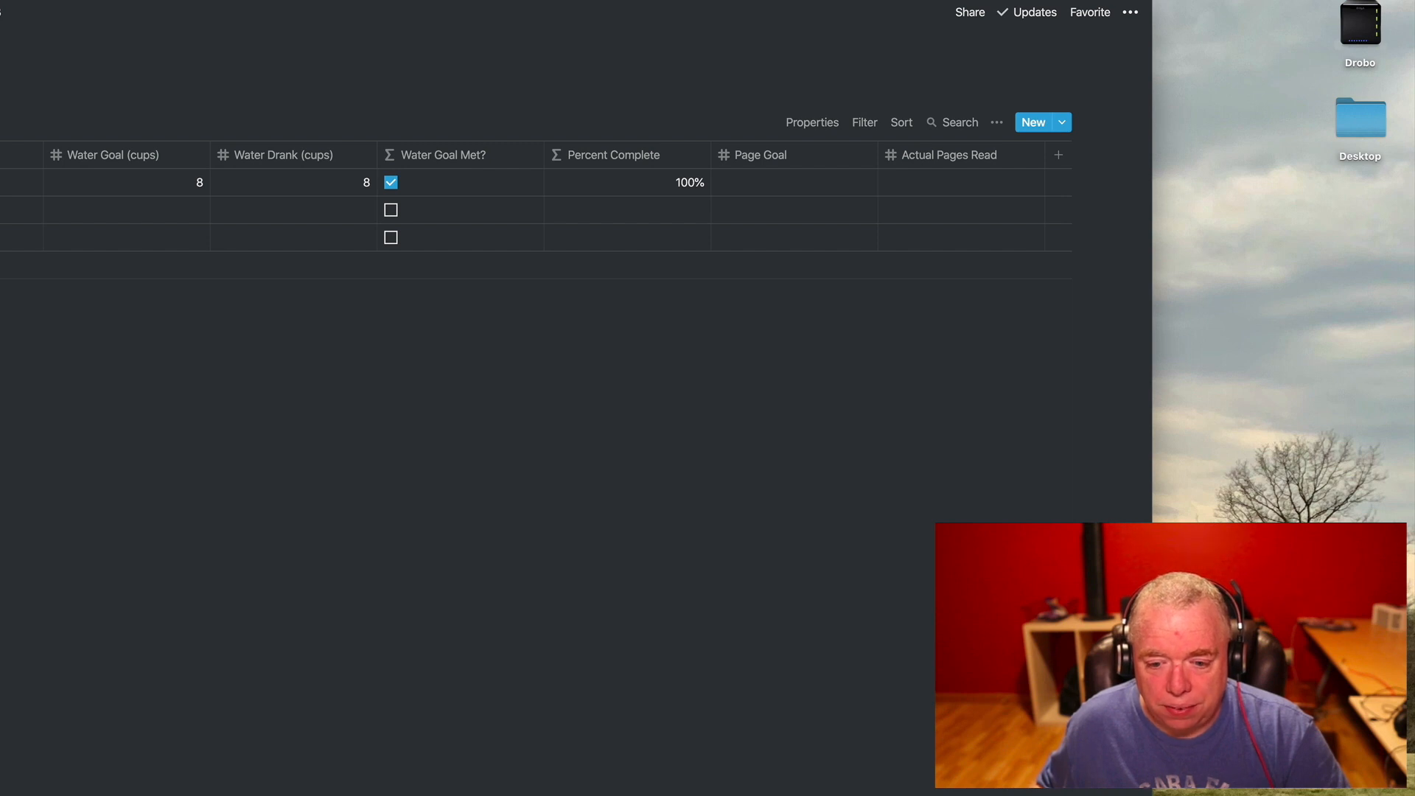
Step: Add a column named "Reading Goal Met?" after Actual Pages Read with the Formula property type
click(1059, 156)
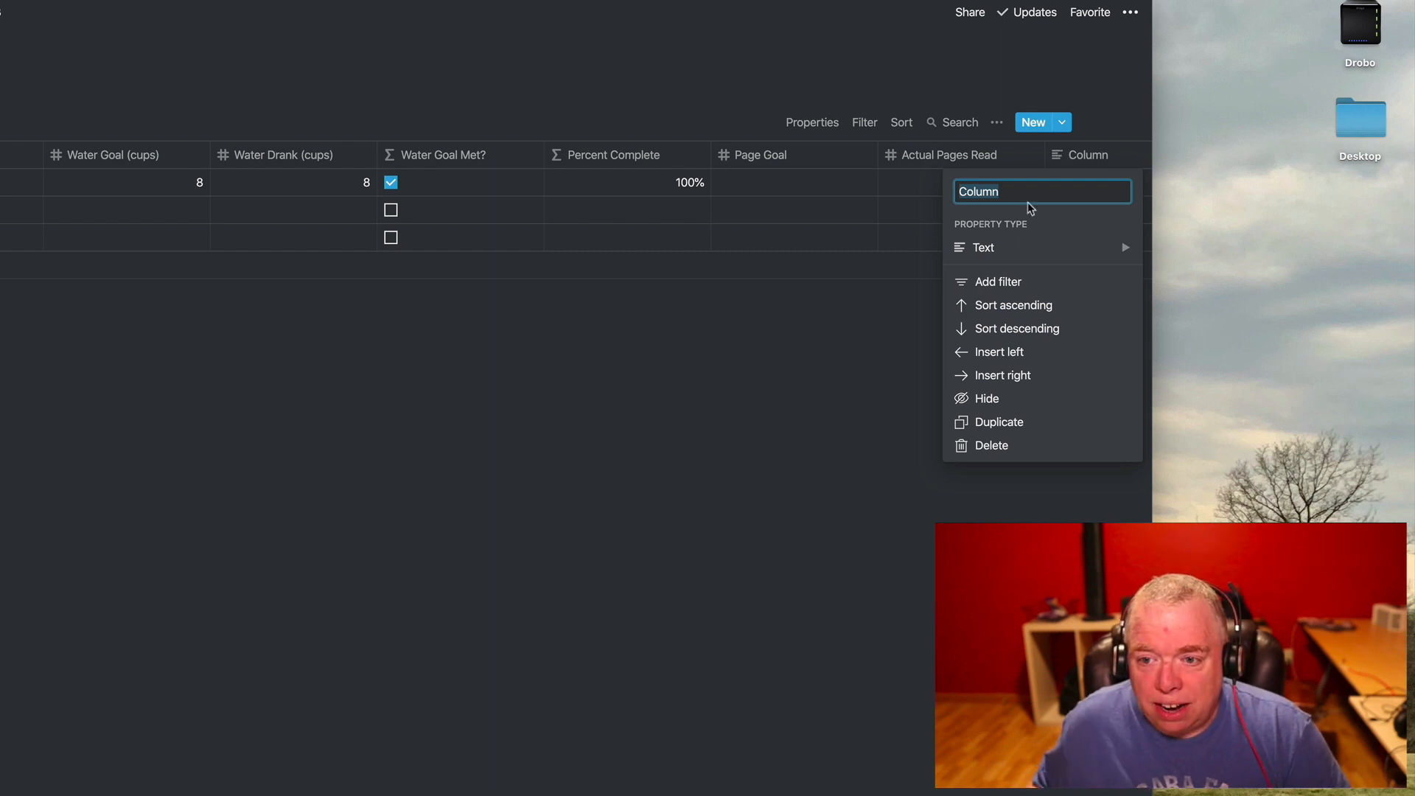
key(BackSpace)
text(Reading Goal Met?)
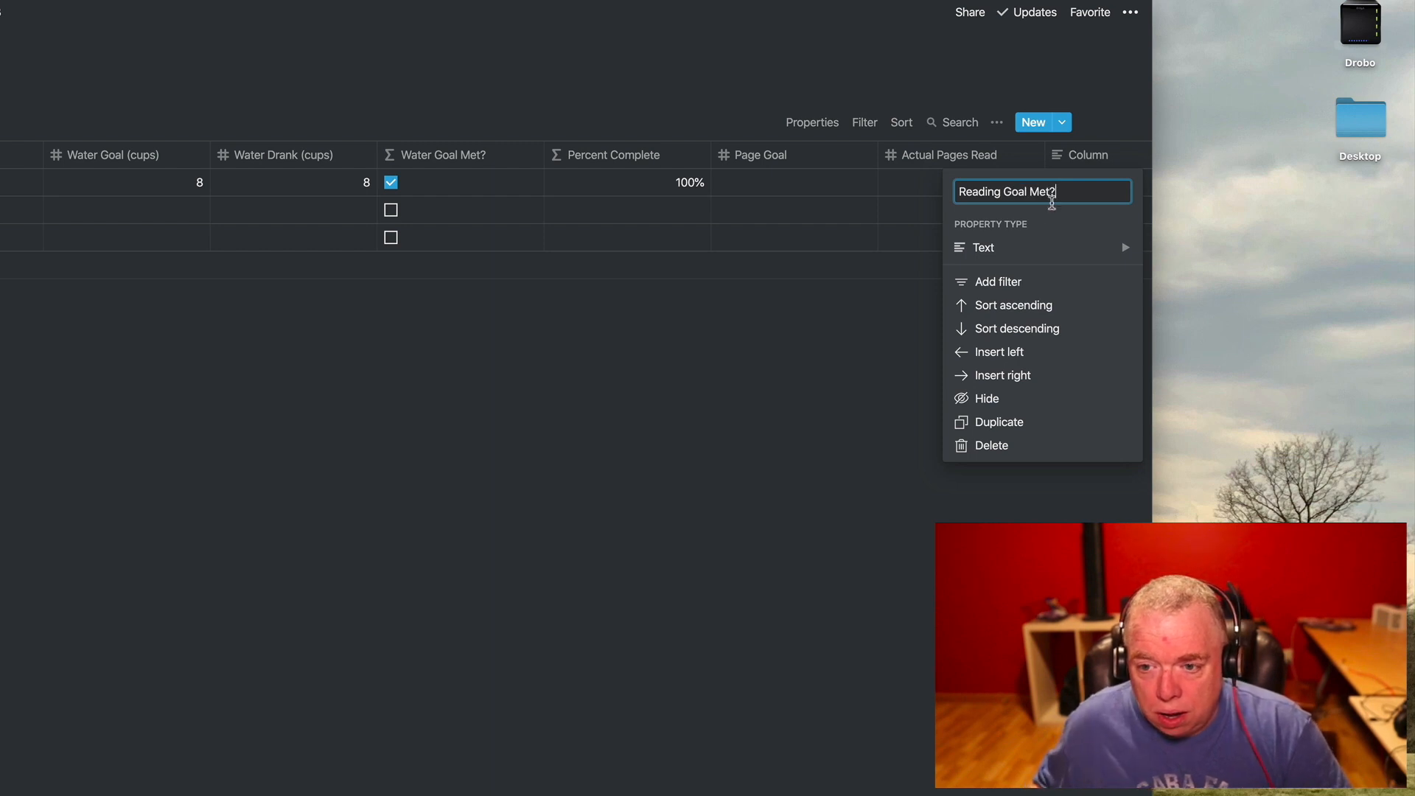
click(1040, 248)
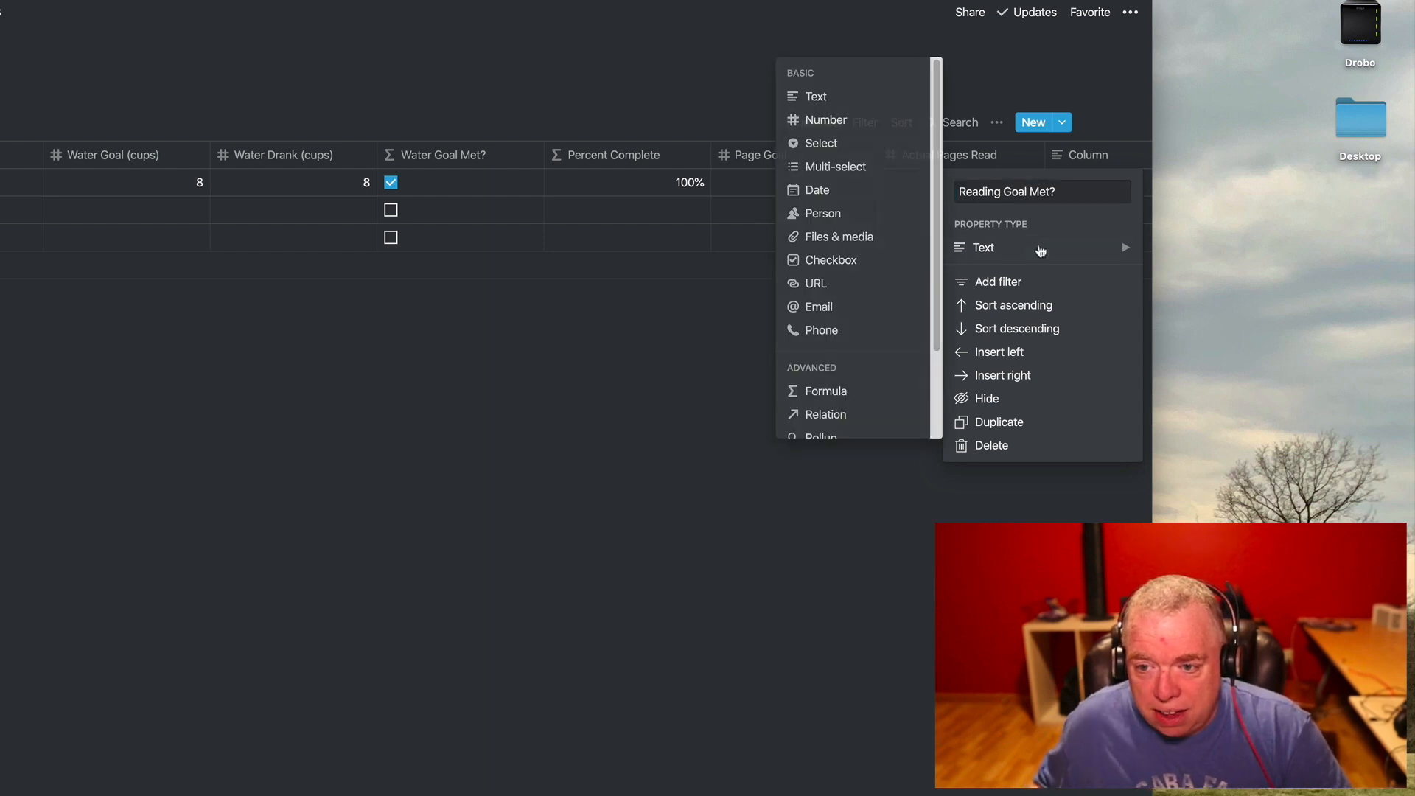
click(841, 390)
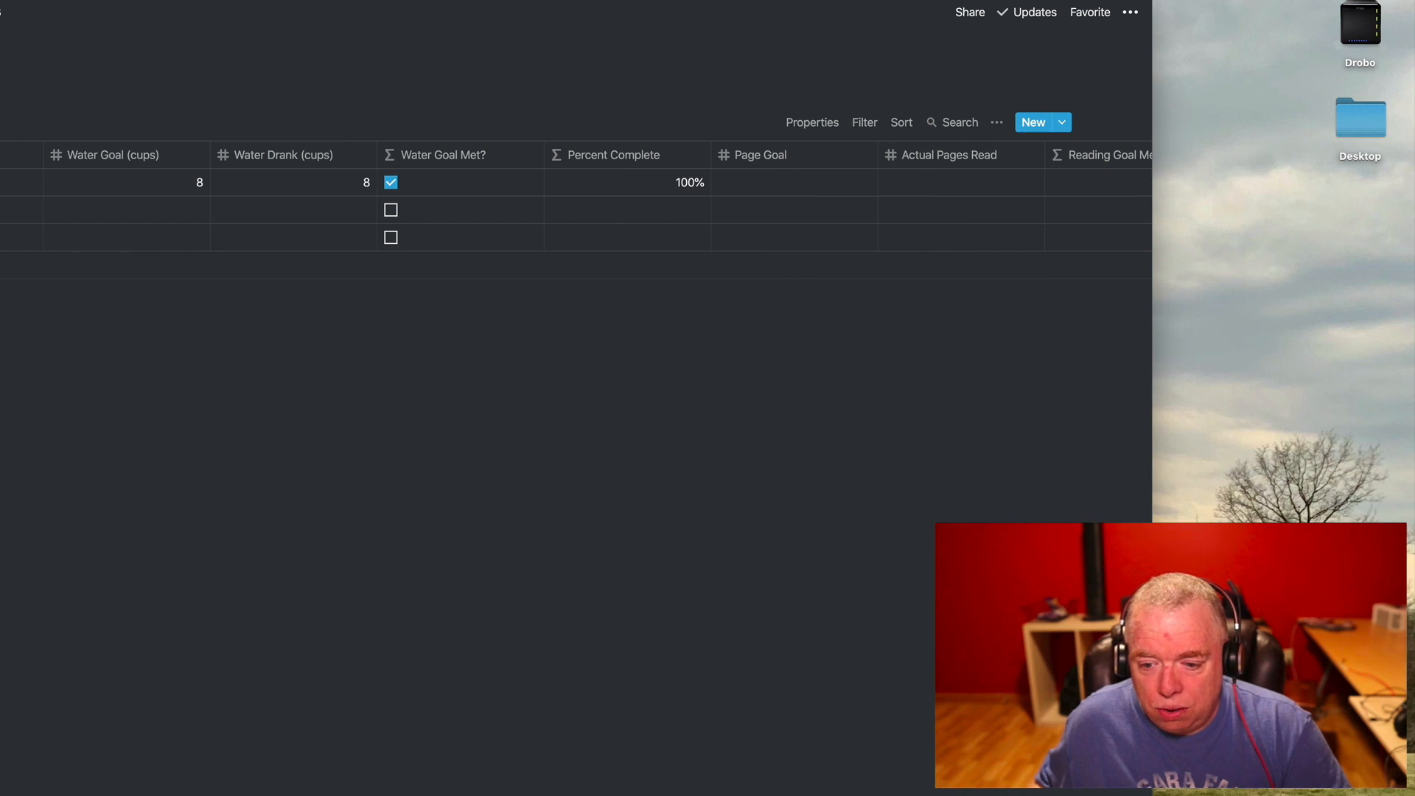
Step: Enter 50 for both Page Goal and Actual Pages Read in the first row
scroll(575, 199, right, 3)
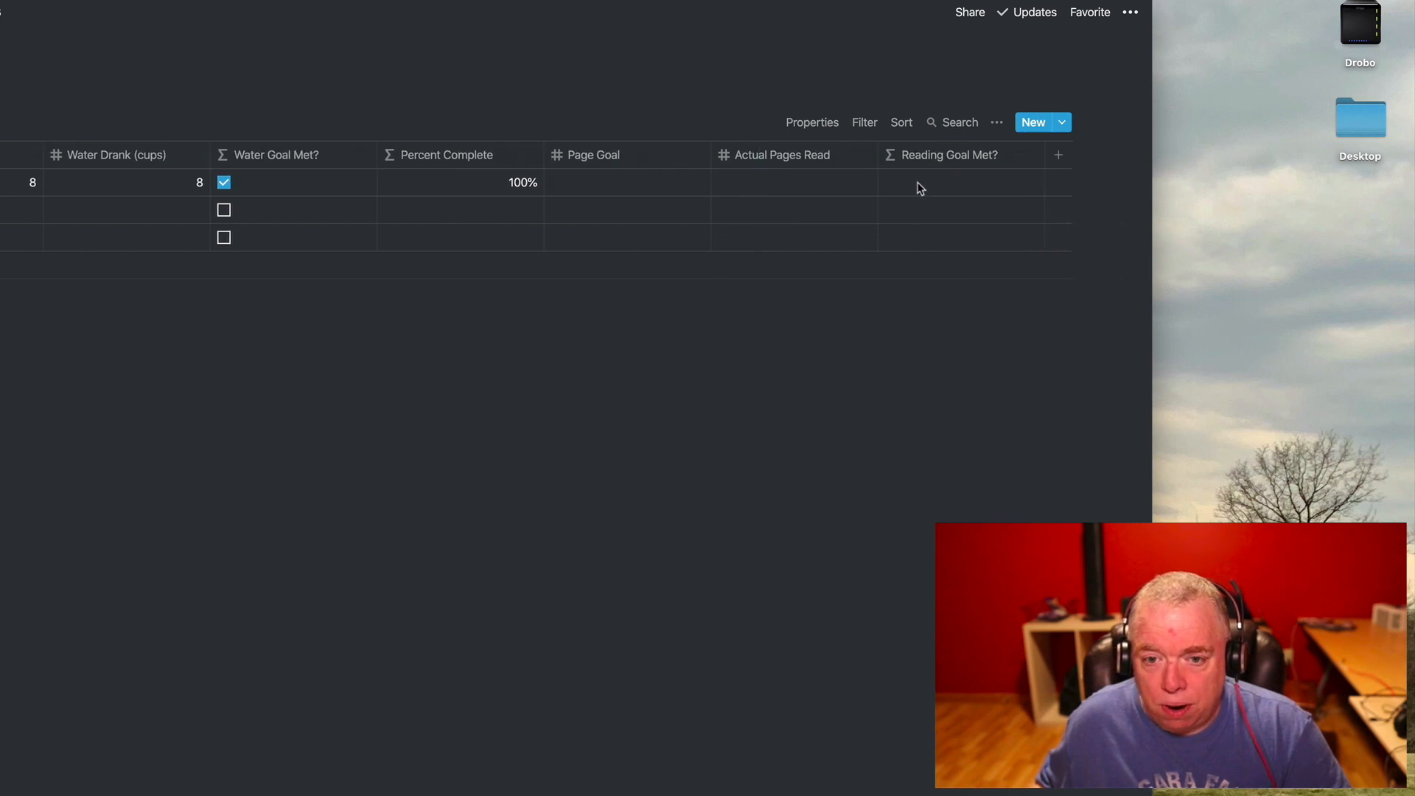
click(662, 174)
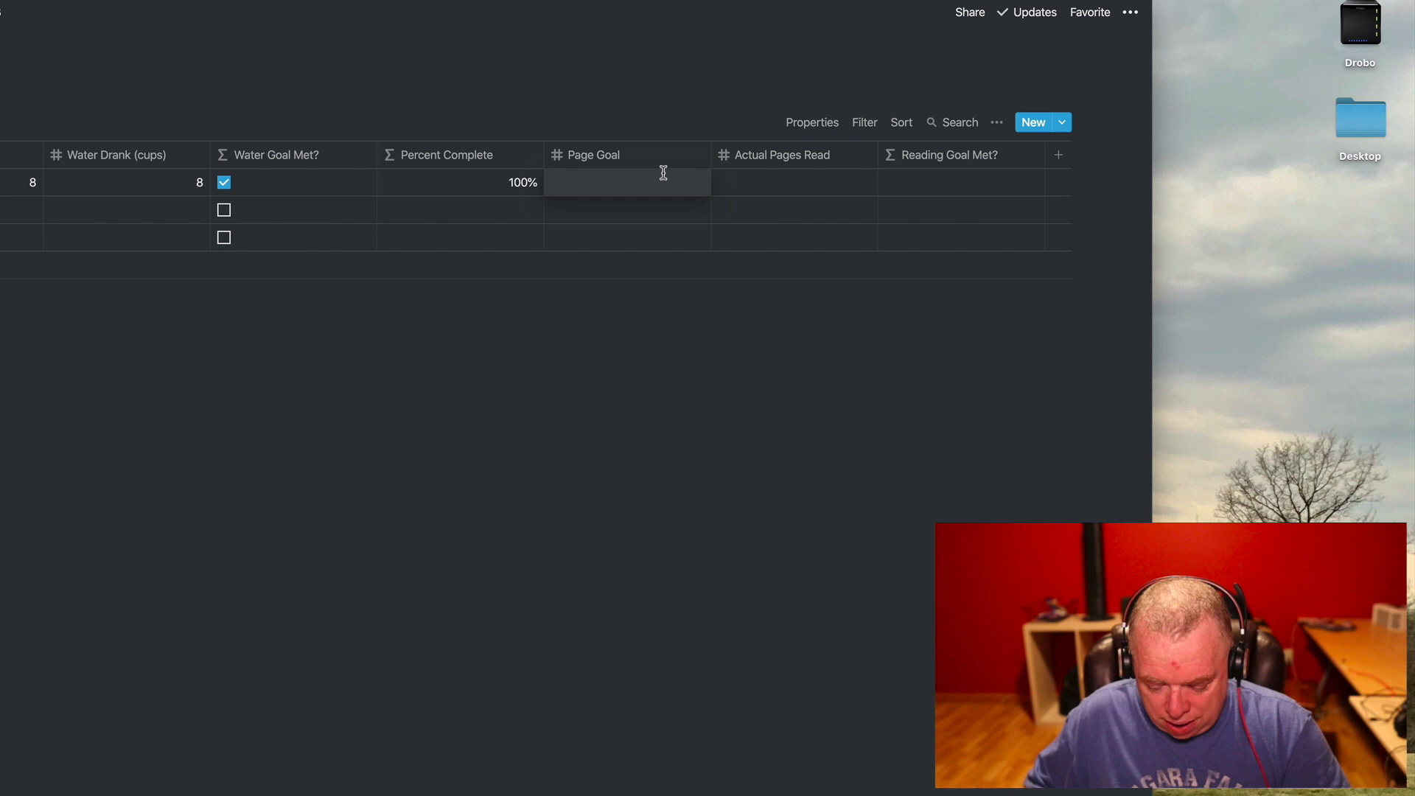
text(50)
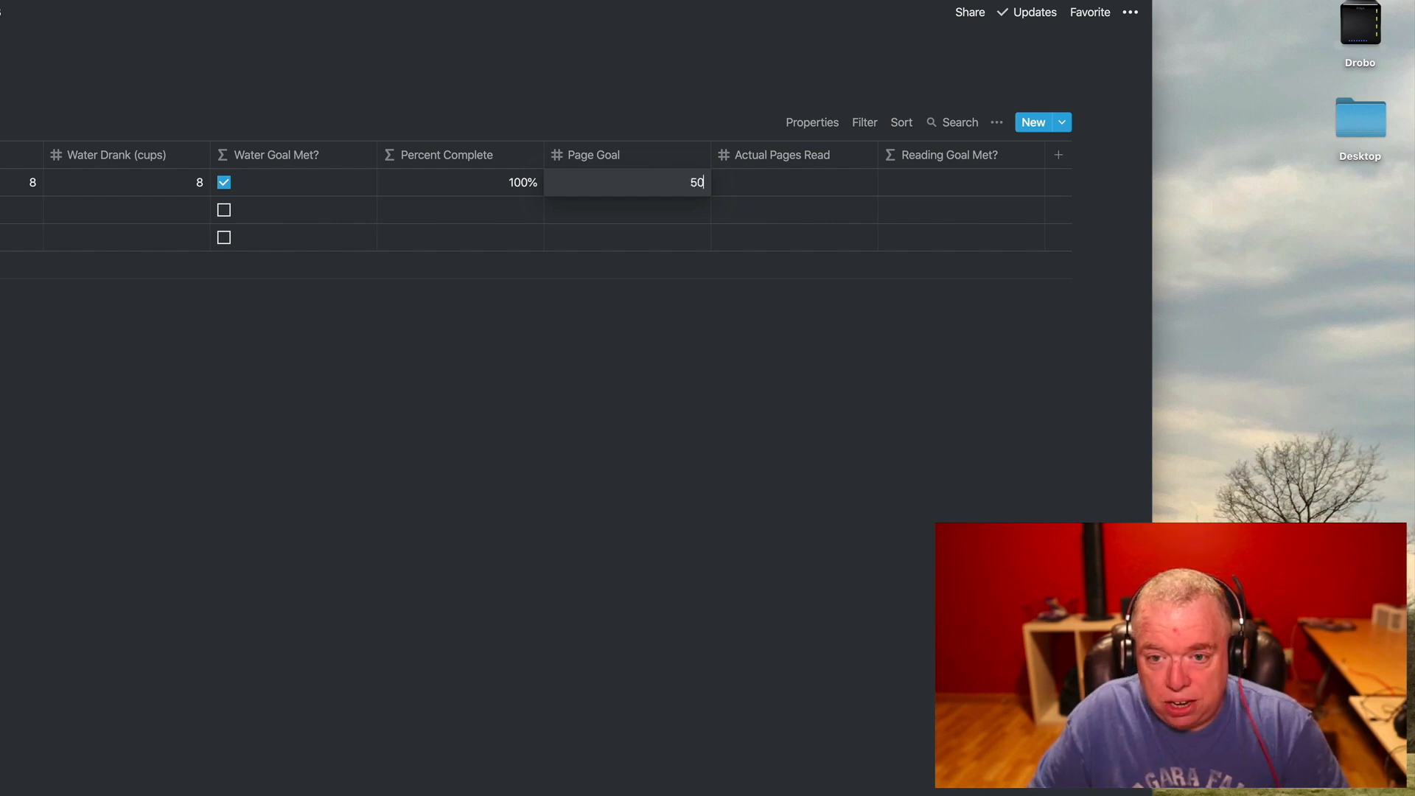
key(Tab)
text(50)
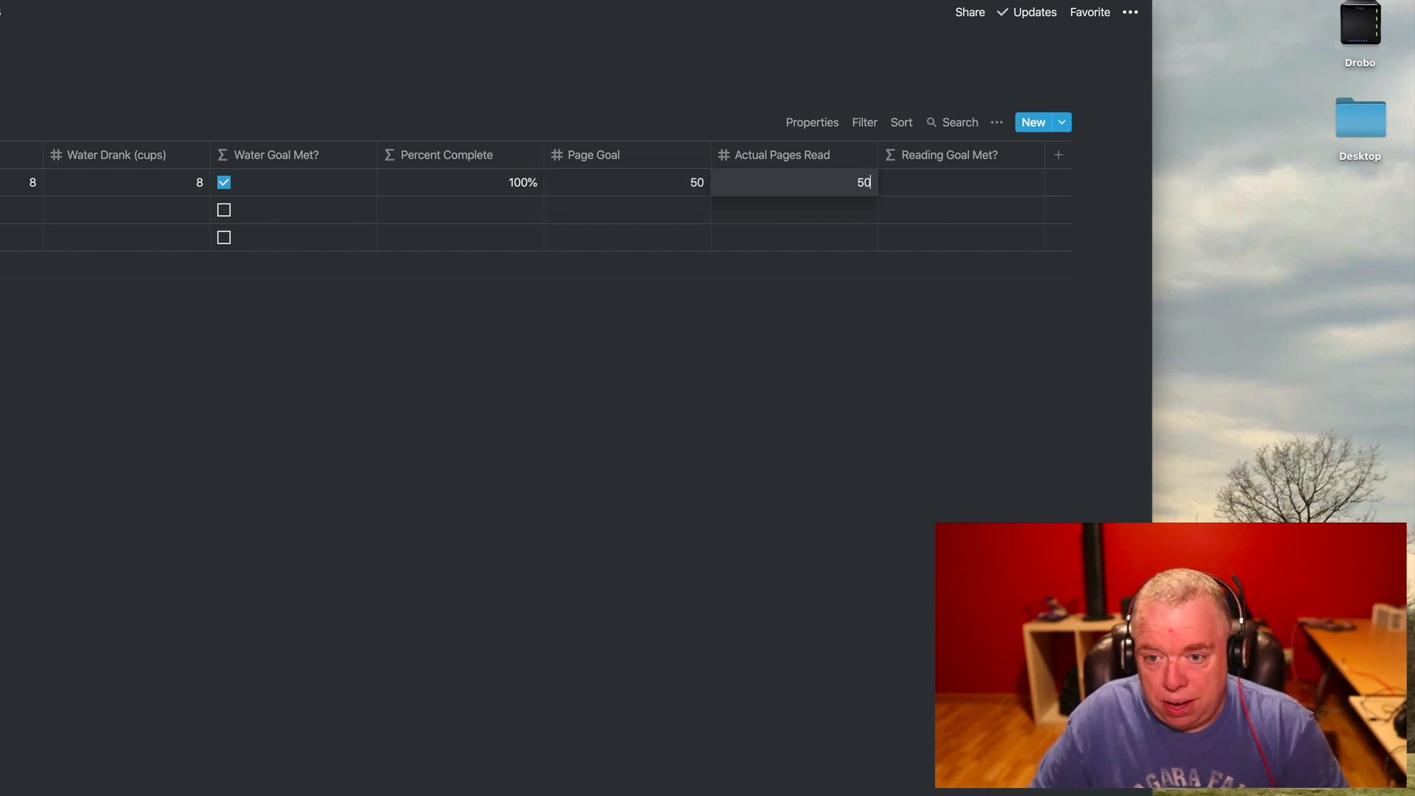
key(Tab)
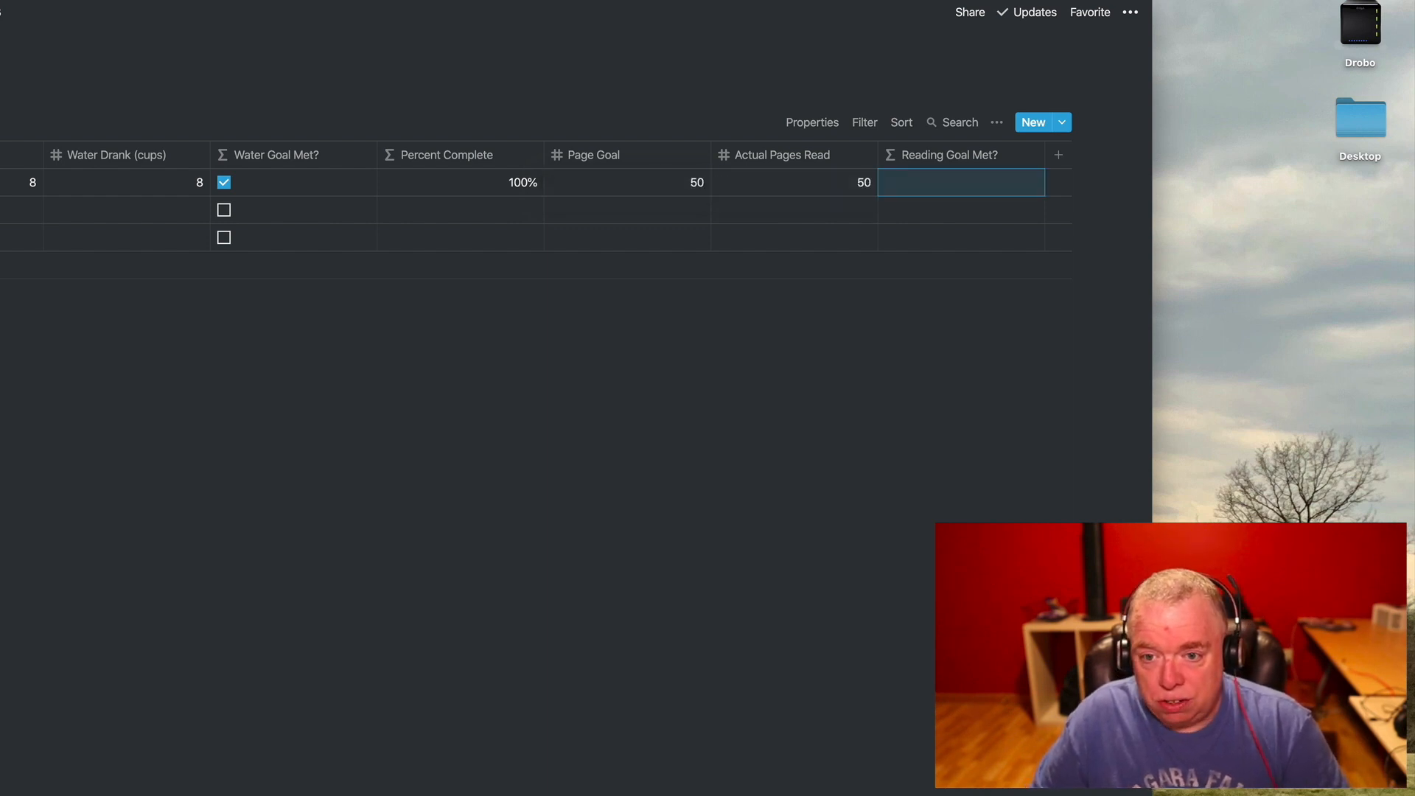
Step: Set the Reading Goal Met? formula to if(prop("Actual Pages Read") >= prop("Page Goal"), true, false)
click(948, 191)
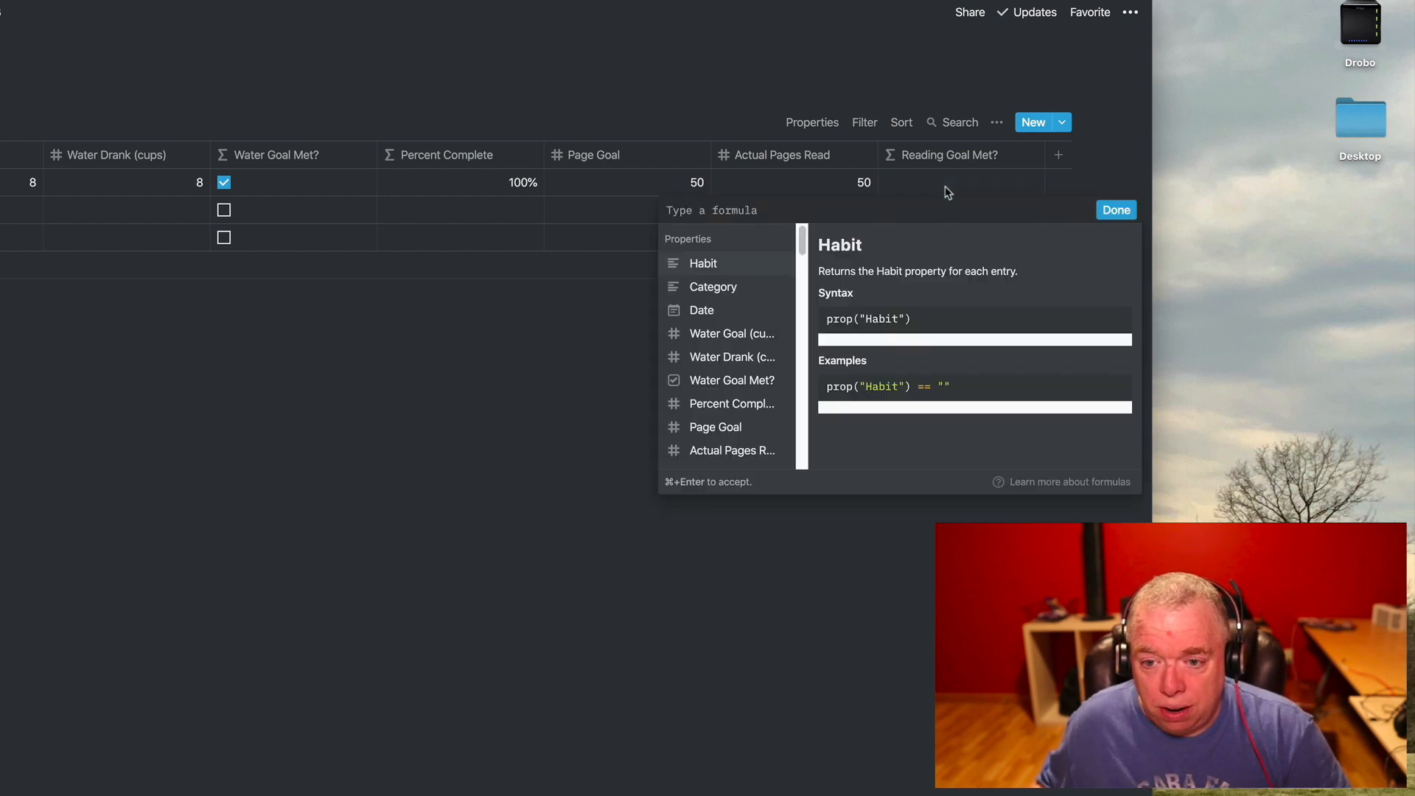
text(if()
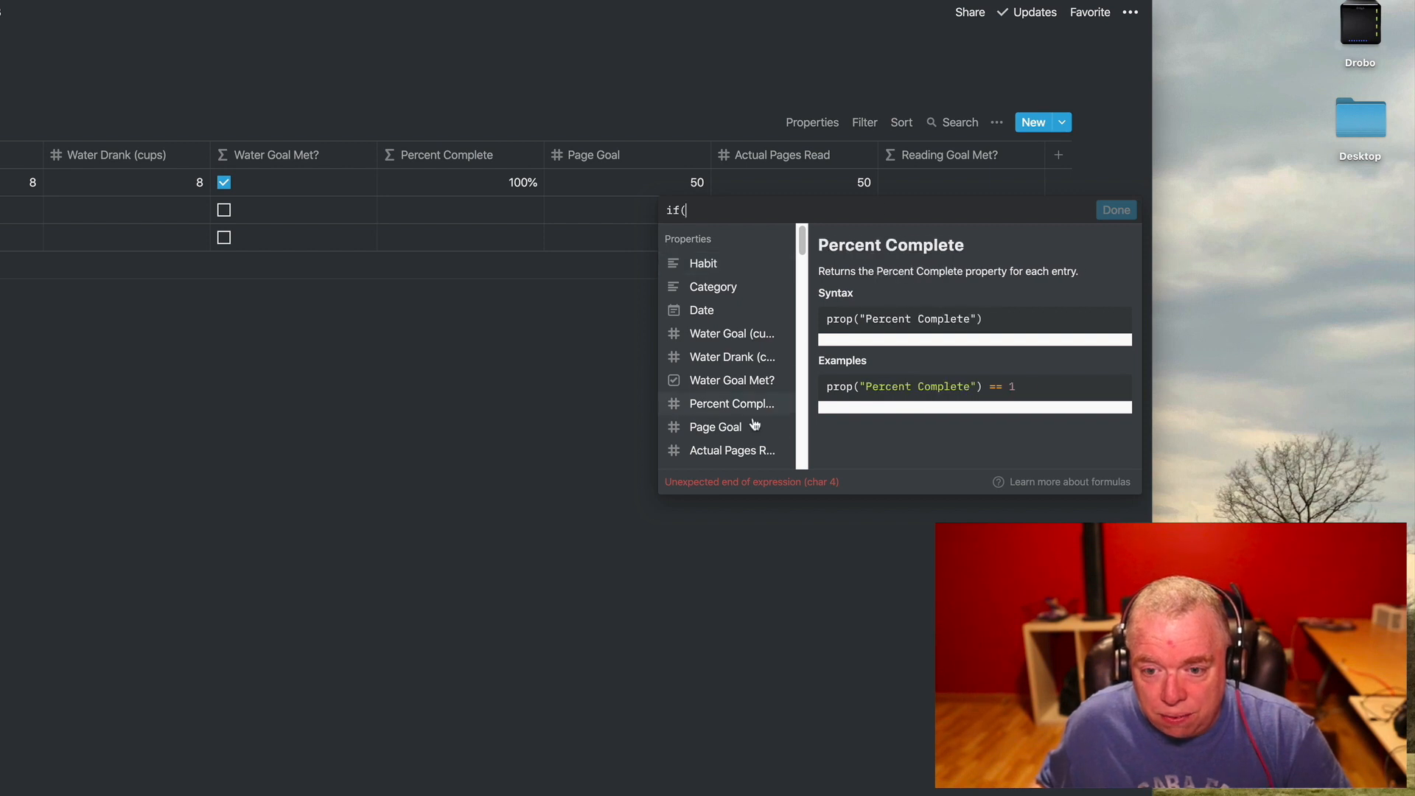
click(748, 449)
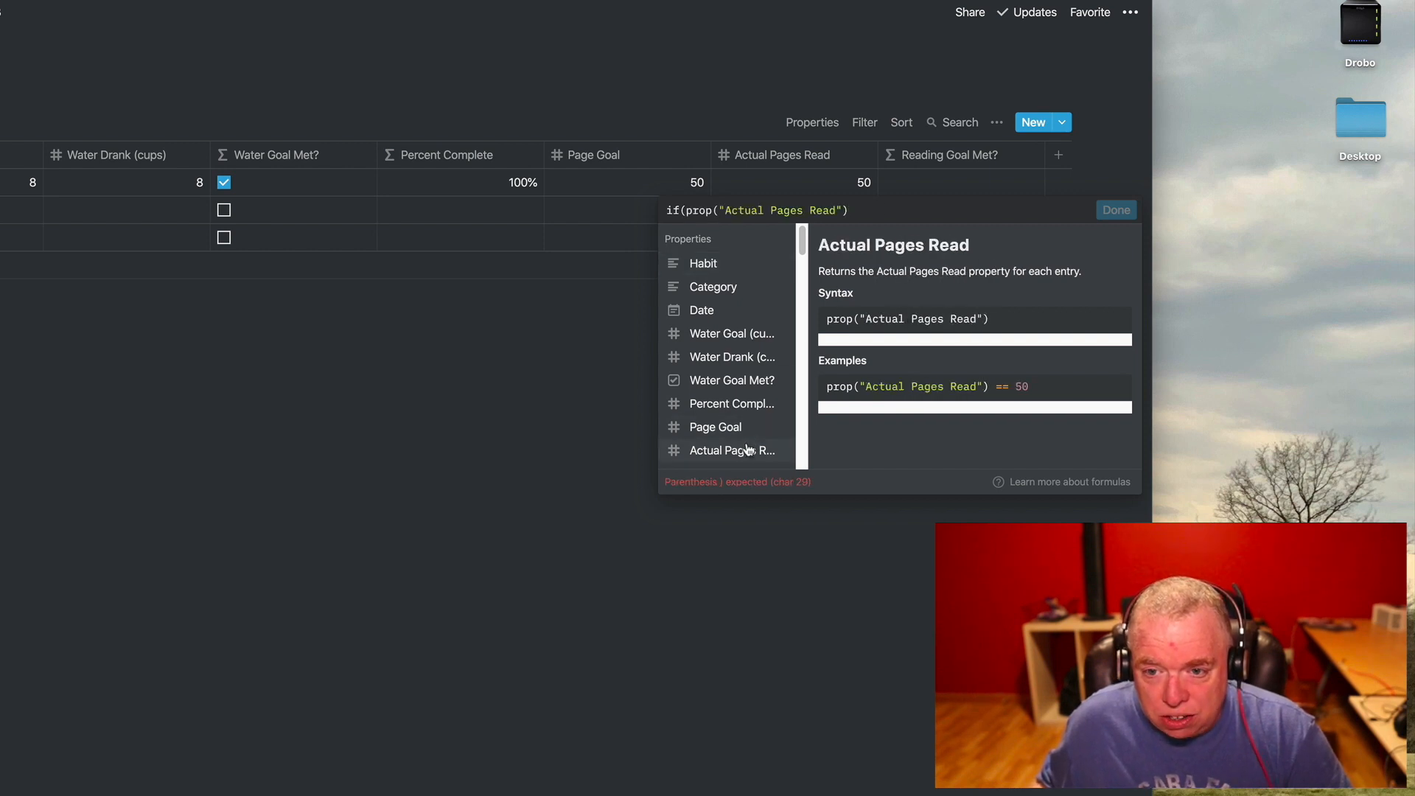
text(>=)
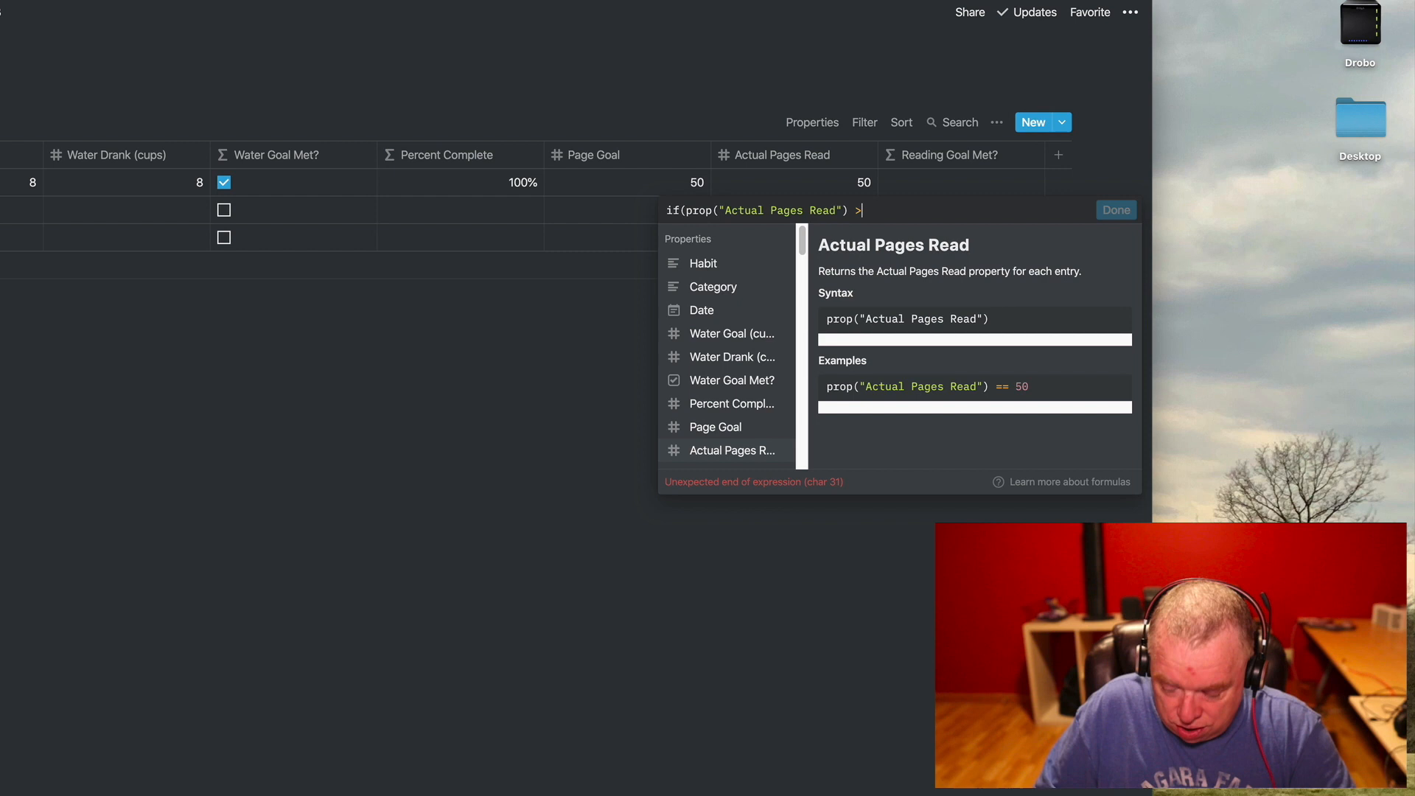
click(736, 426)
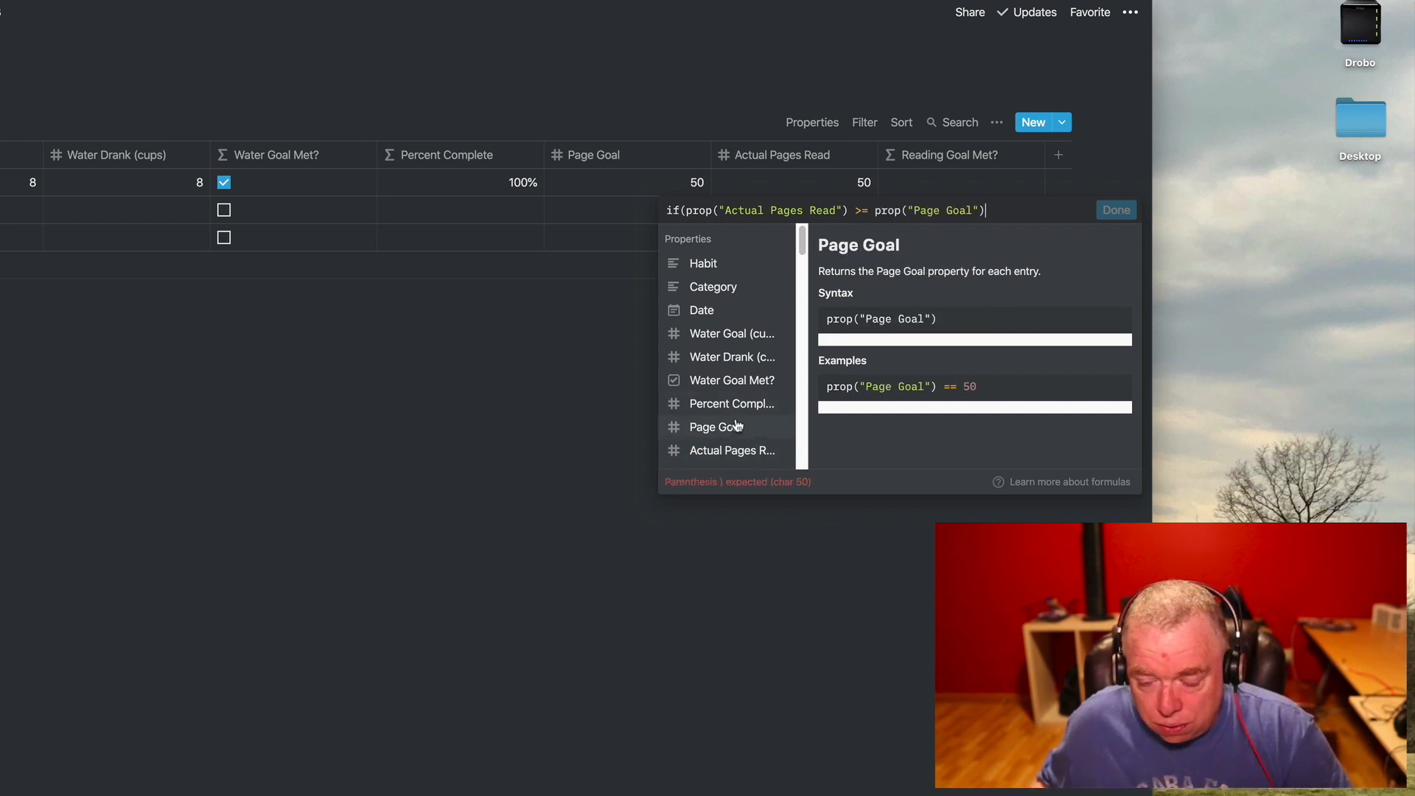
text(, tru)
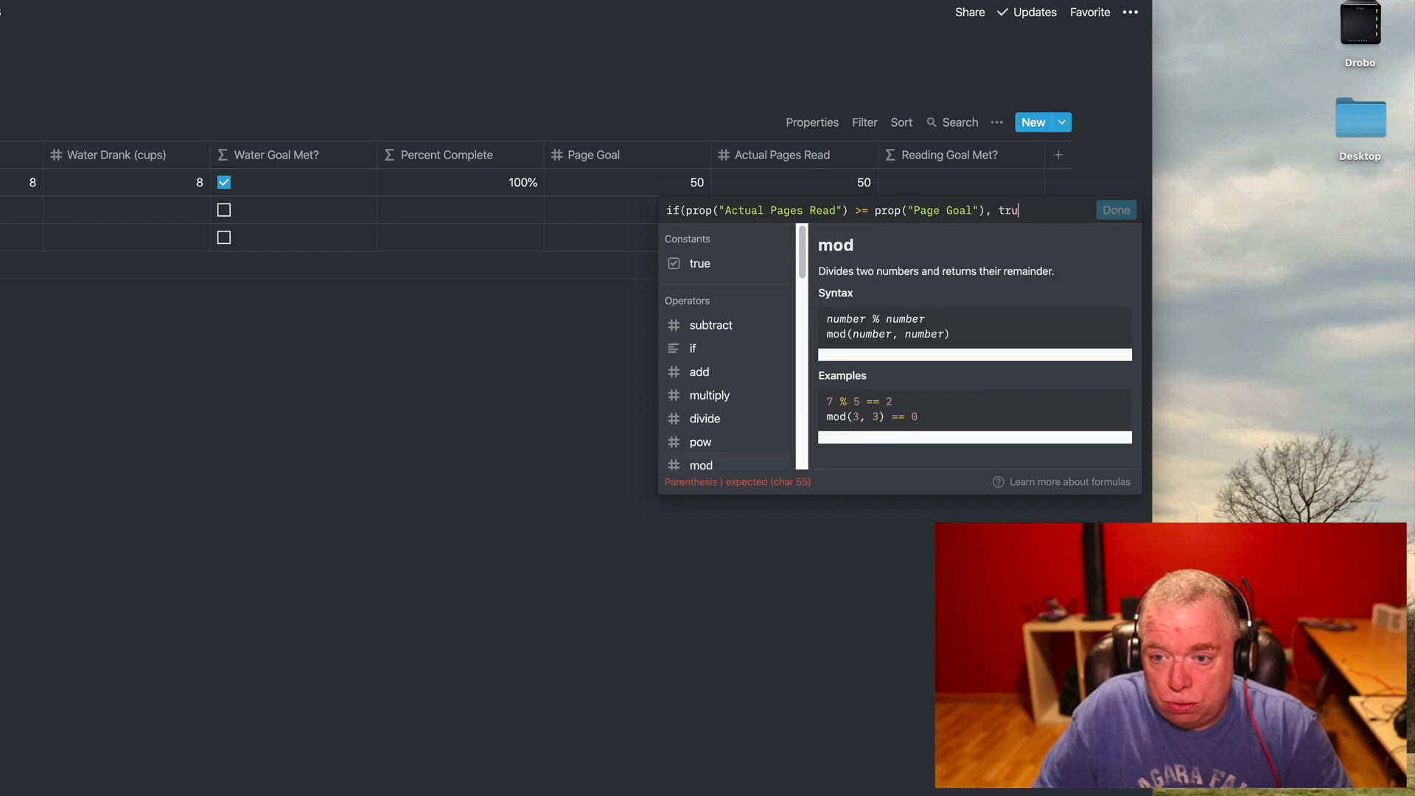
text(e, false))
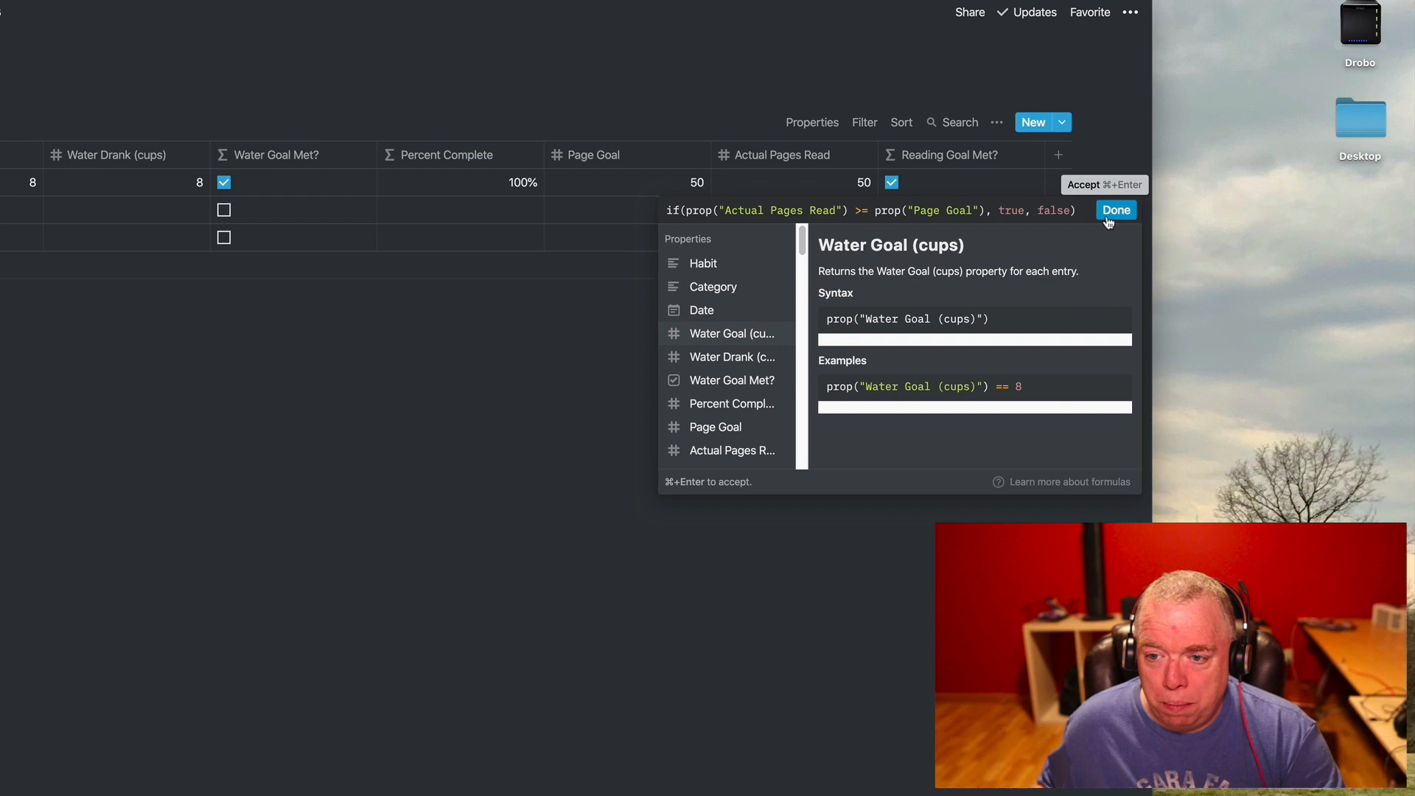
key(BackSpace)
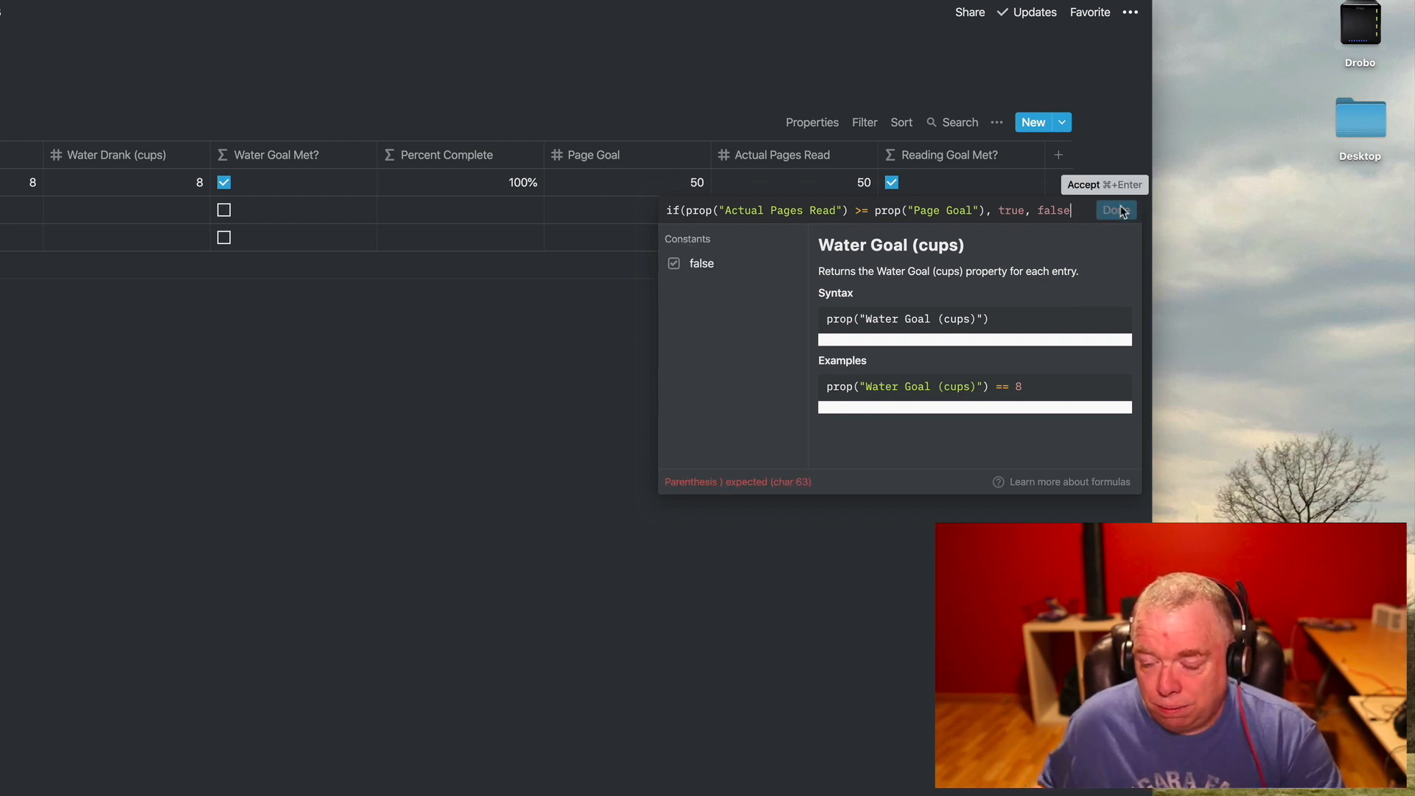
text())
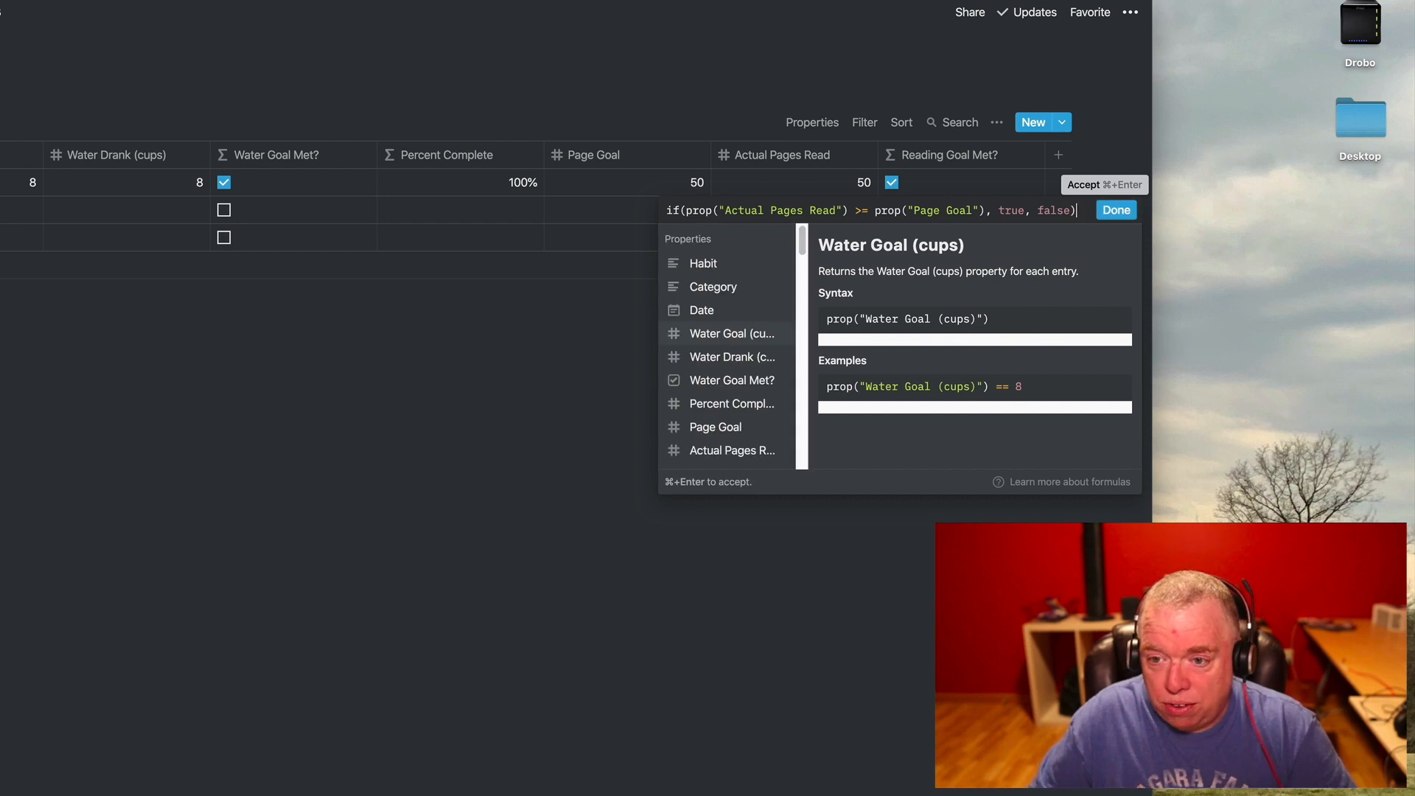
click(1117, 212)
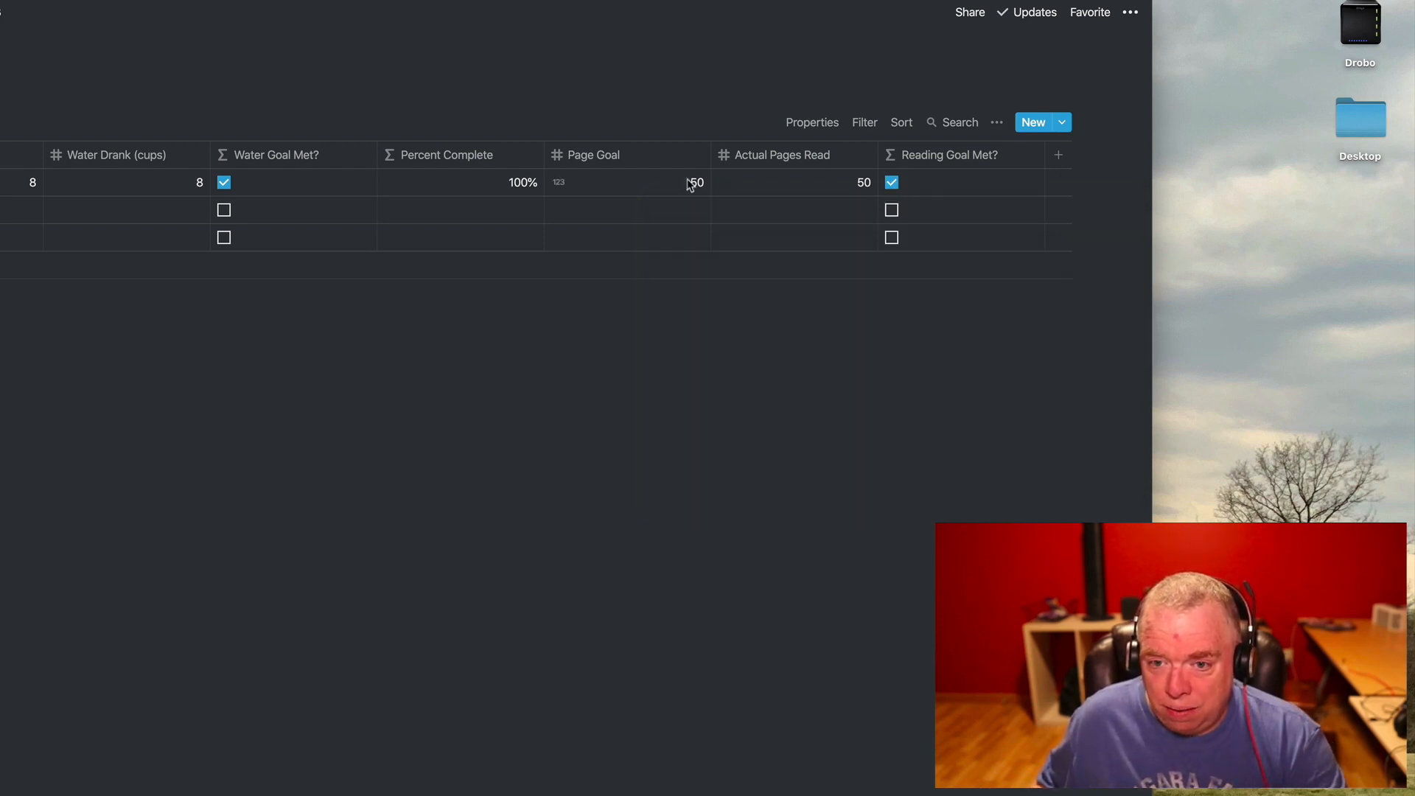
Step: Test the Reading Goal Met? formula by changing the first row's Actual Pages Read to 25 and back to 50
click(855, 183)
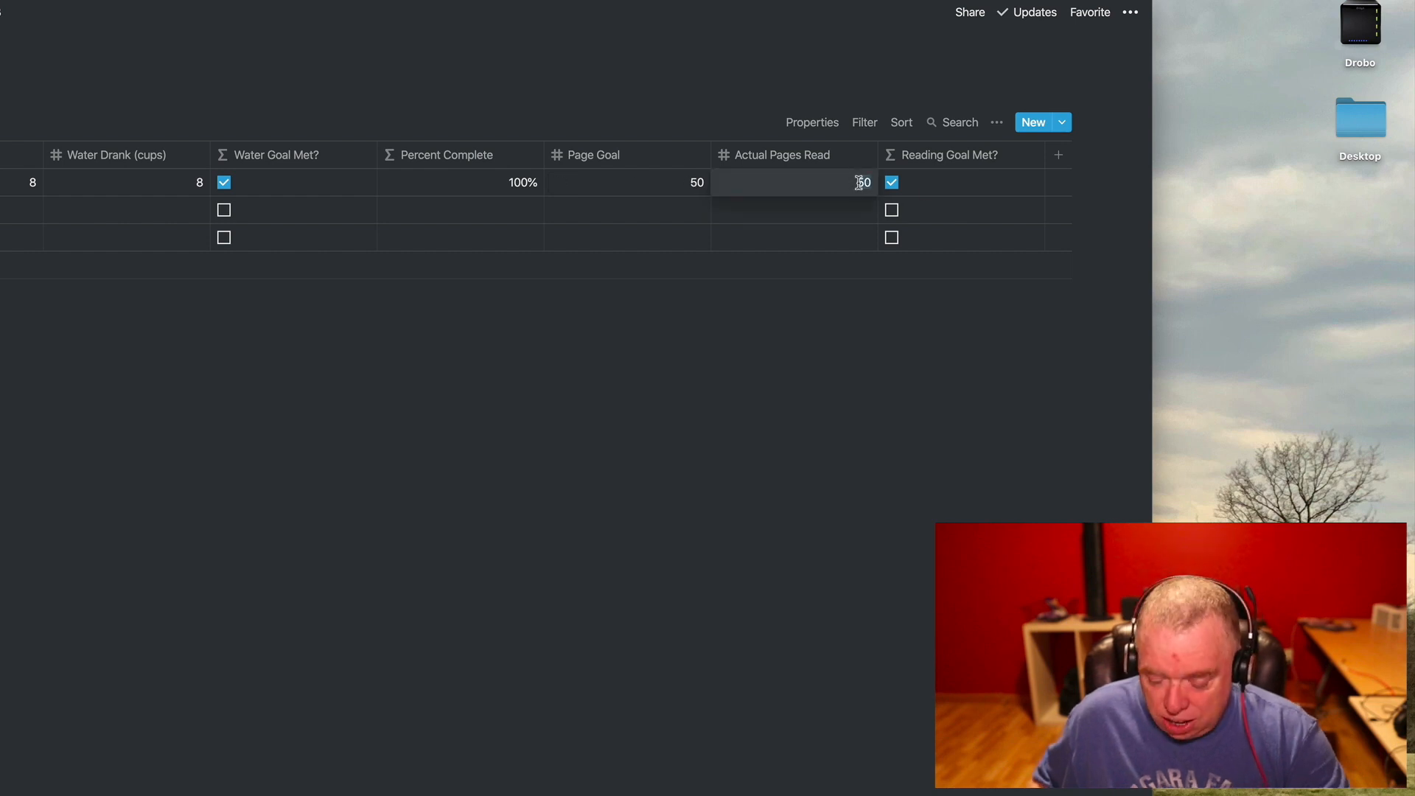
key(BackSpace)
key(BackSpace)
text(25)
key(BackSpace)
text(50)
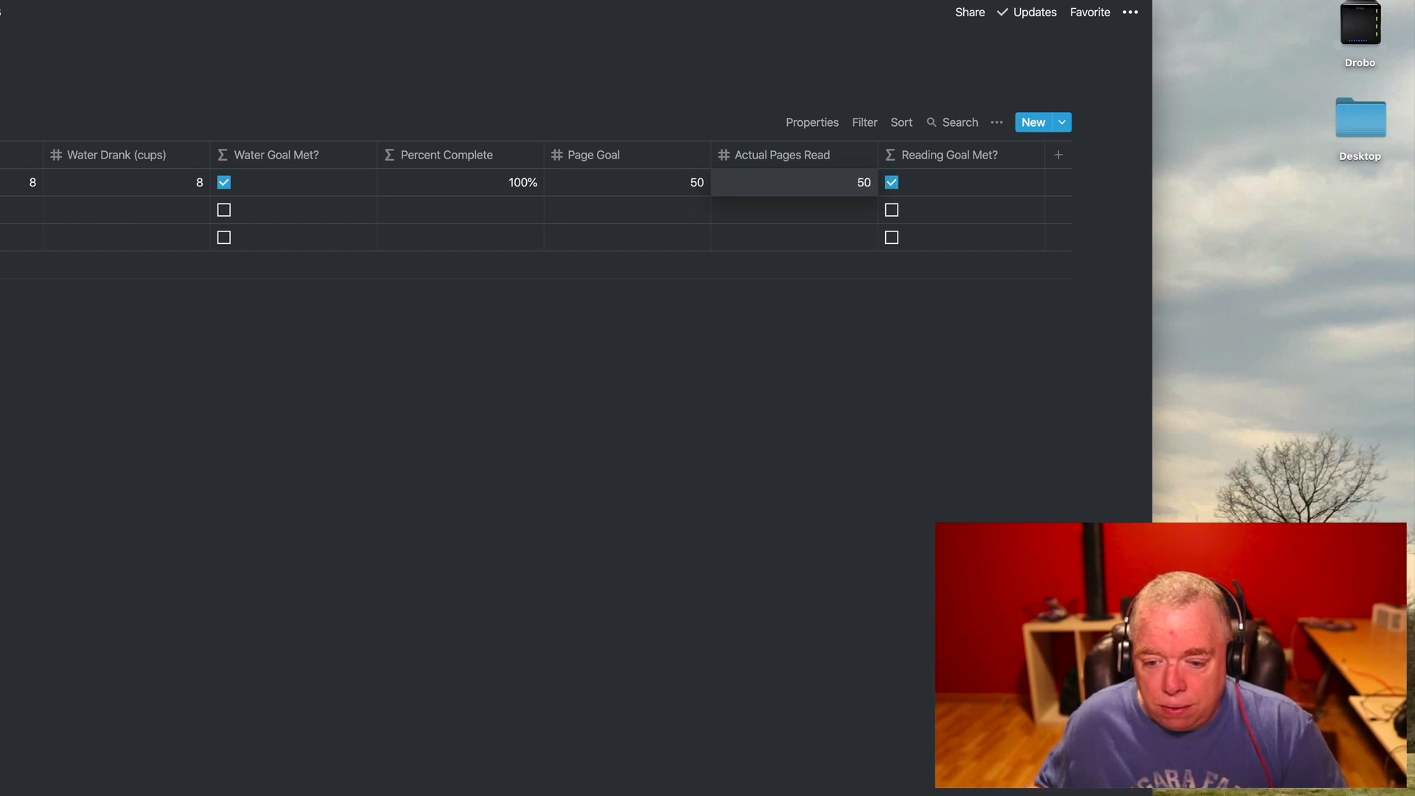
Step: Add a column named "Reading Percent Complete" after Reading Goal Met? with the Formula property type
click(1058, 154)
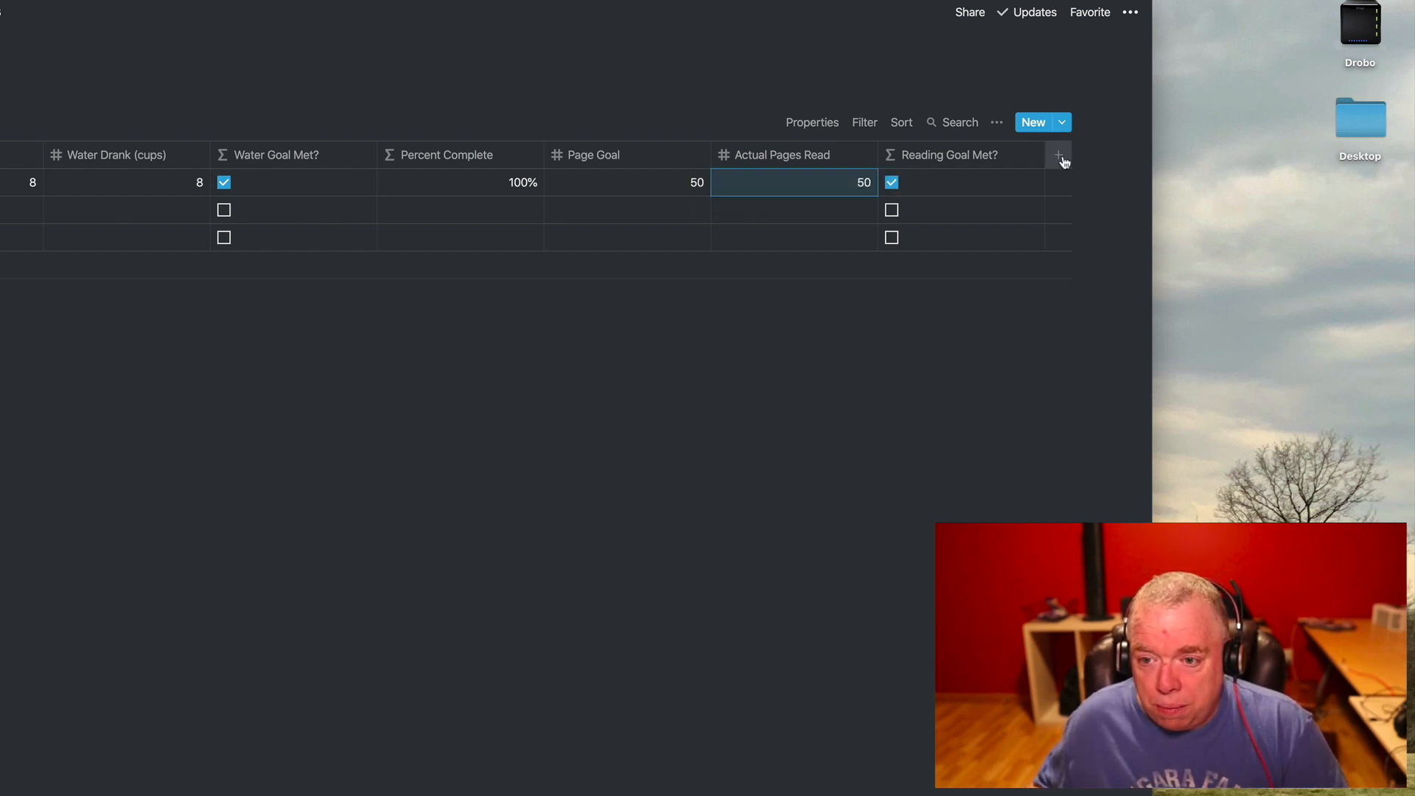
key(BackSpace)
text(Rean)
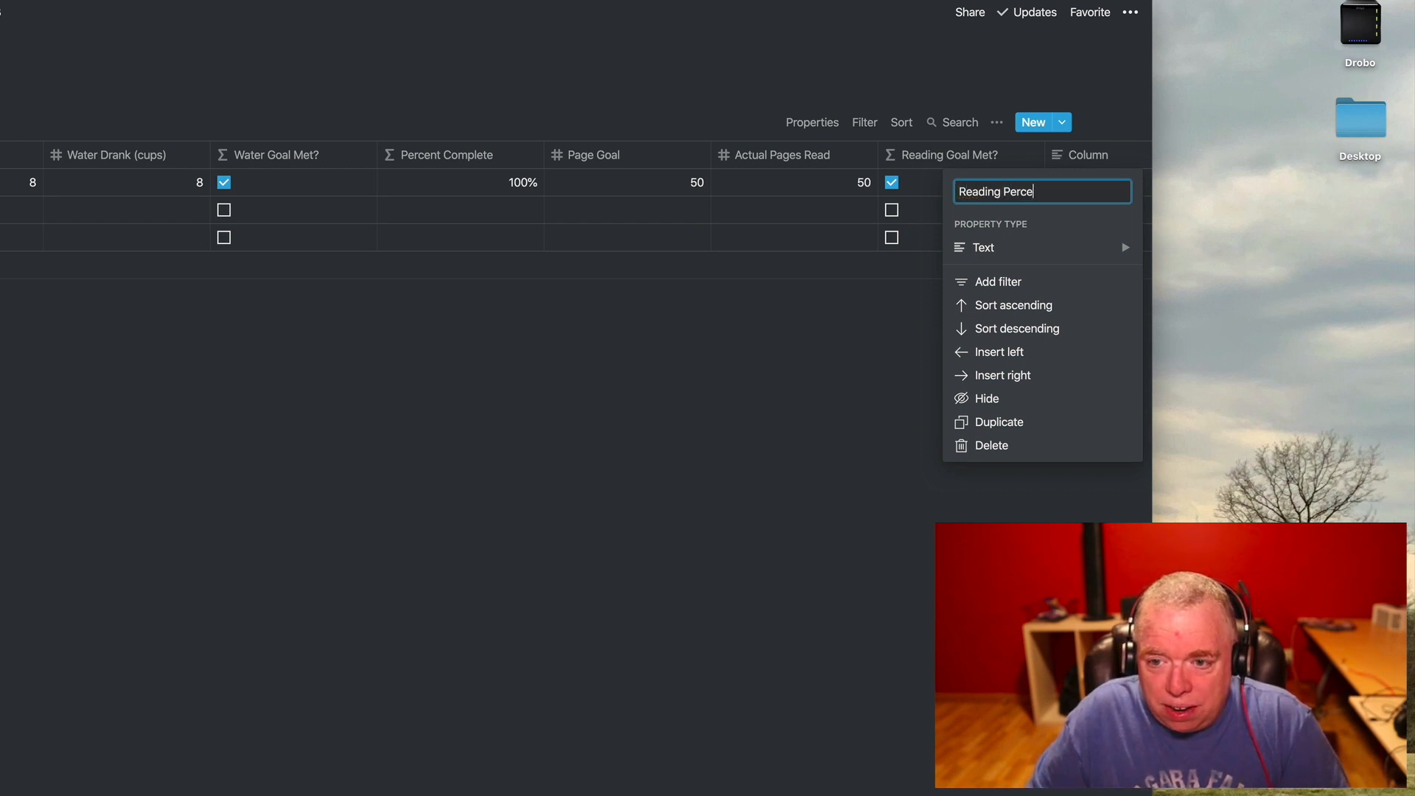
text(ding Percent Complete)
click(1098, 247)
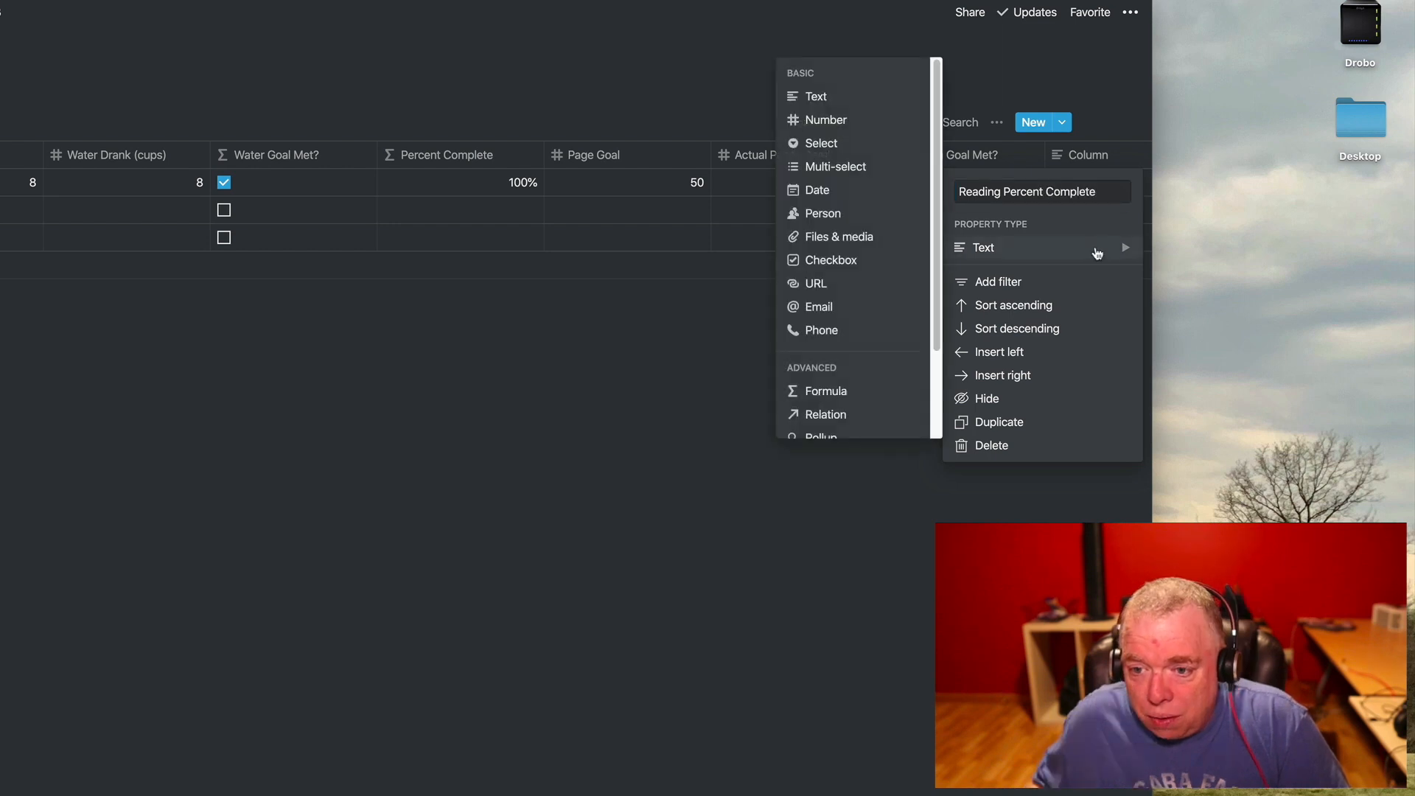
click(851, 392)
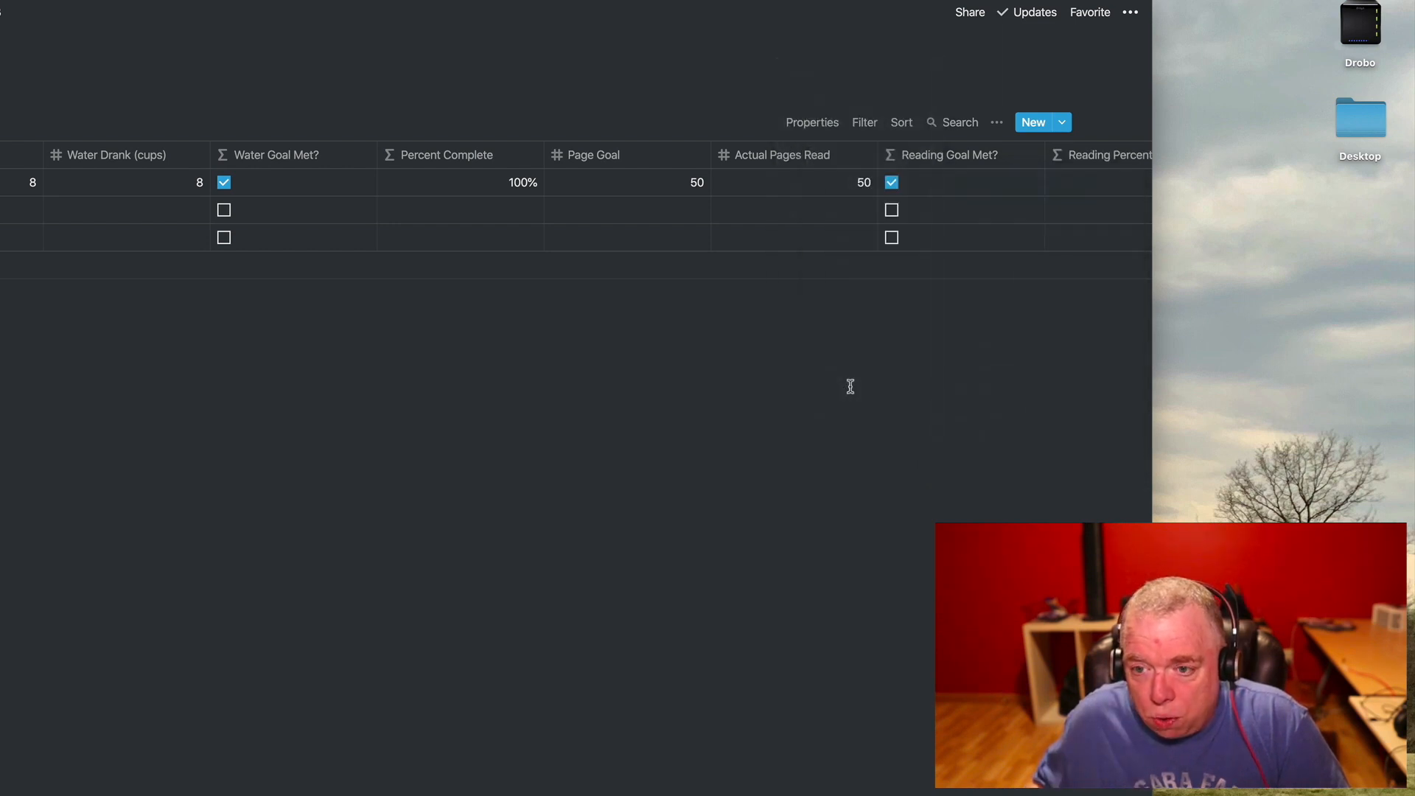
Step: Set the Reading Percent Complete formula to prop("Actual Pages Read")/prop("Page Goal")
click(1072, 189)
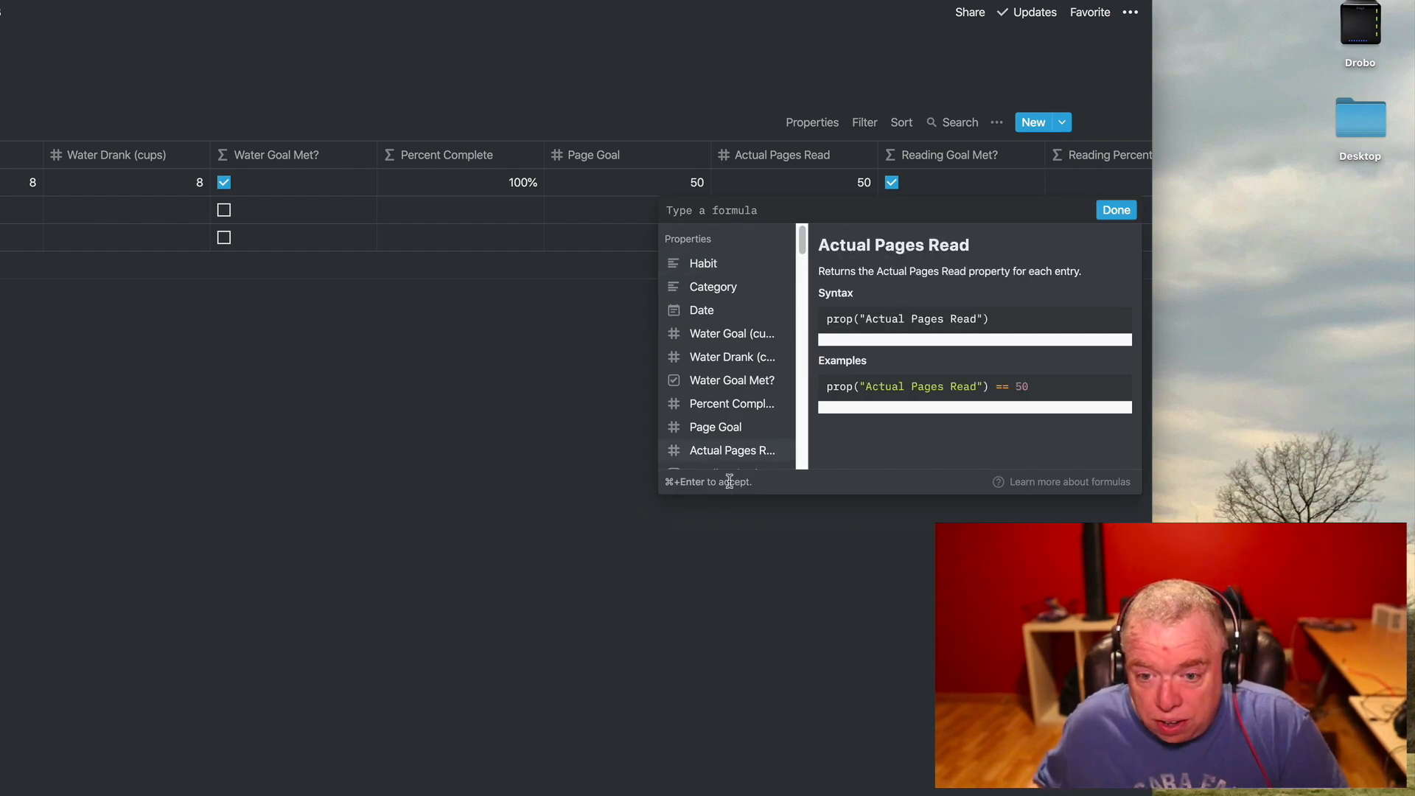
scroll(732, 413, down, 3)
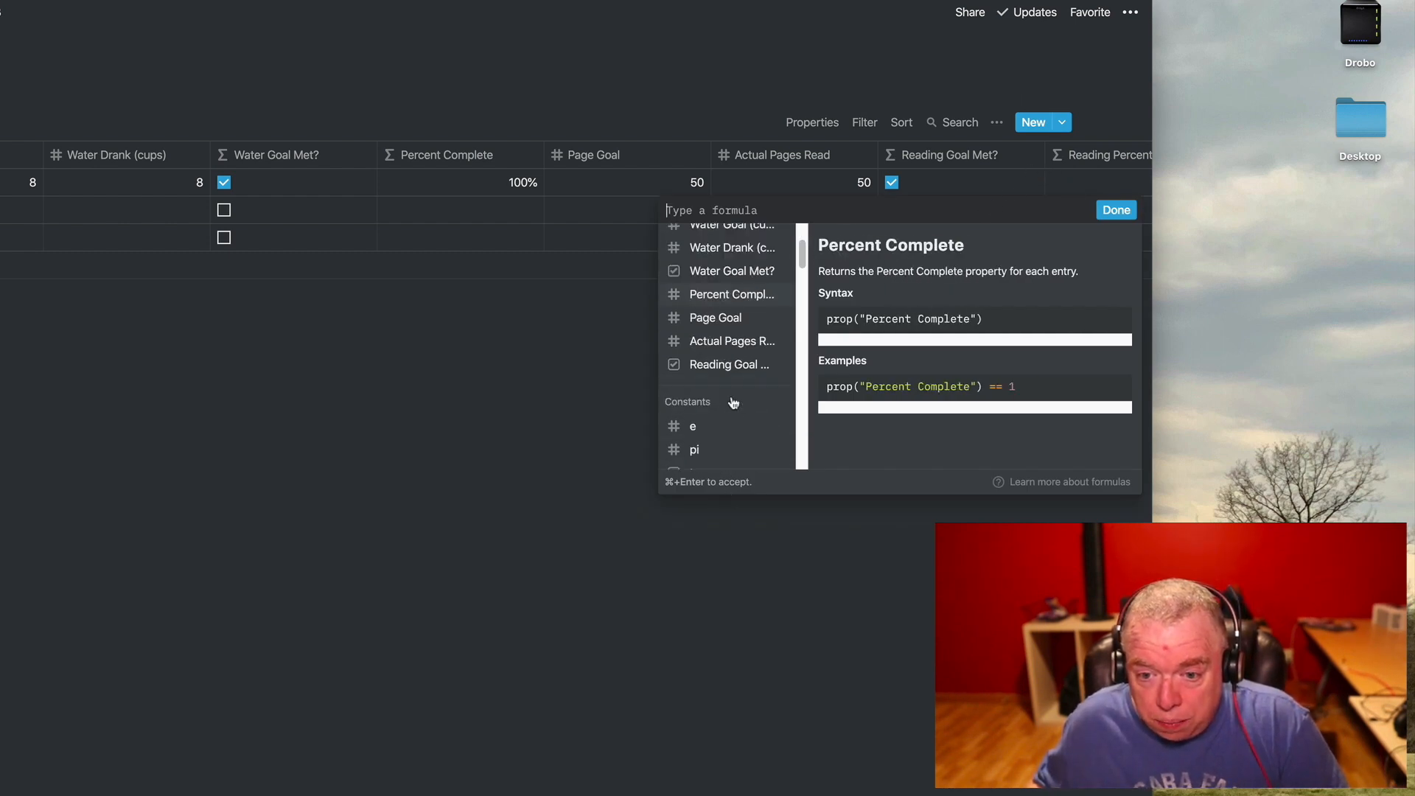
click(748, 343)
text(/)
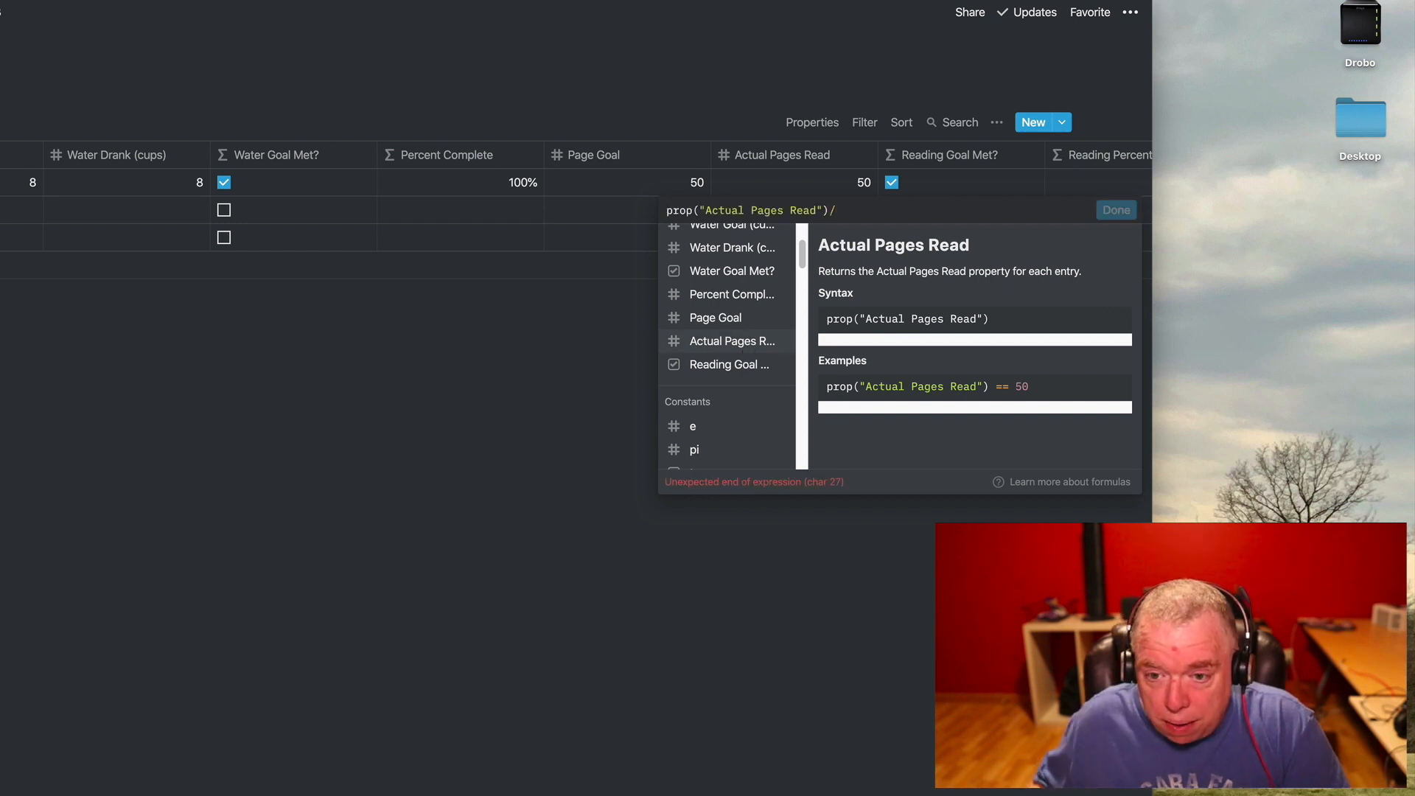
click(719, 319)
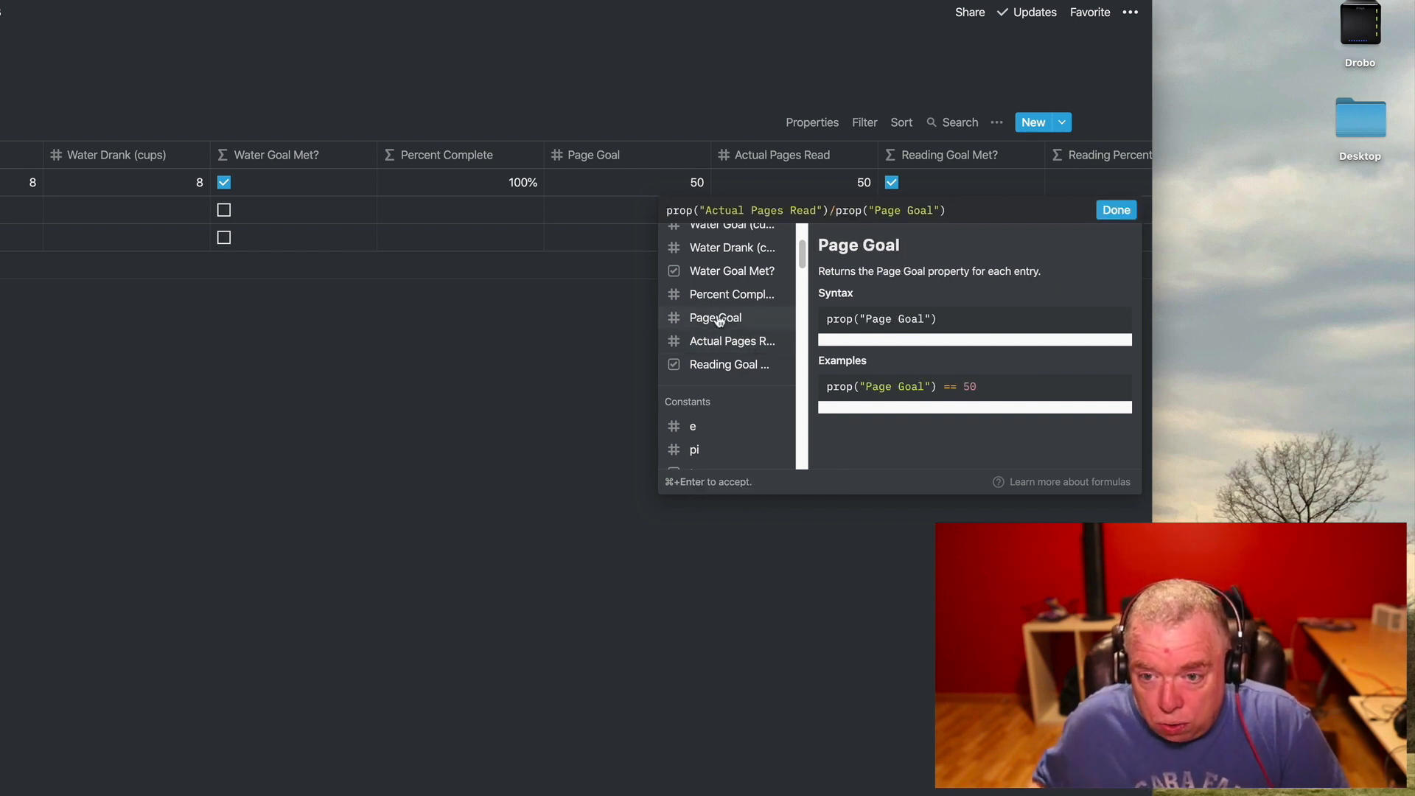
click(1116, 209)
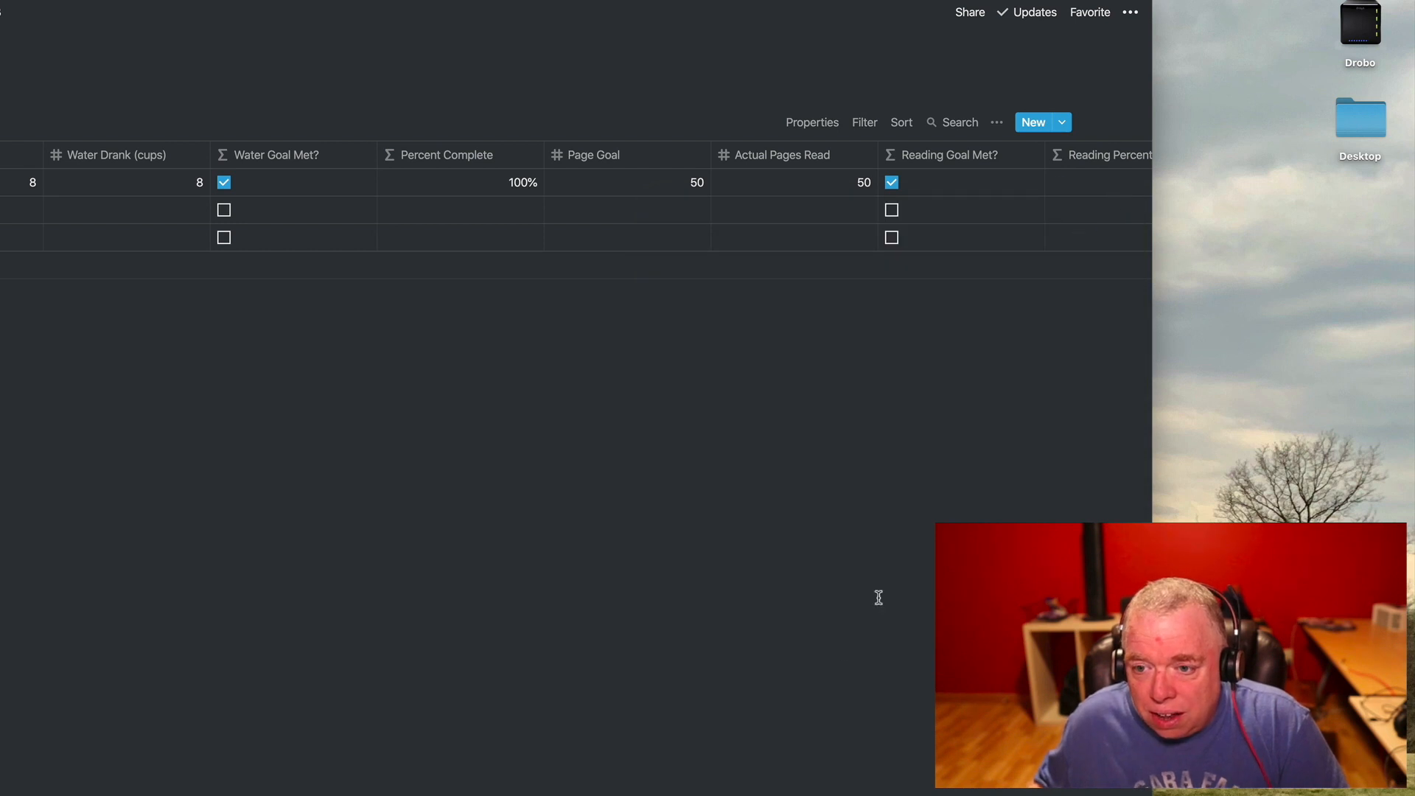
Step: Set the number format of the Reading Percent Complete column to Percent
scroll(532, 197, right, 4)
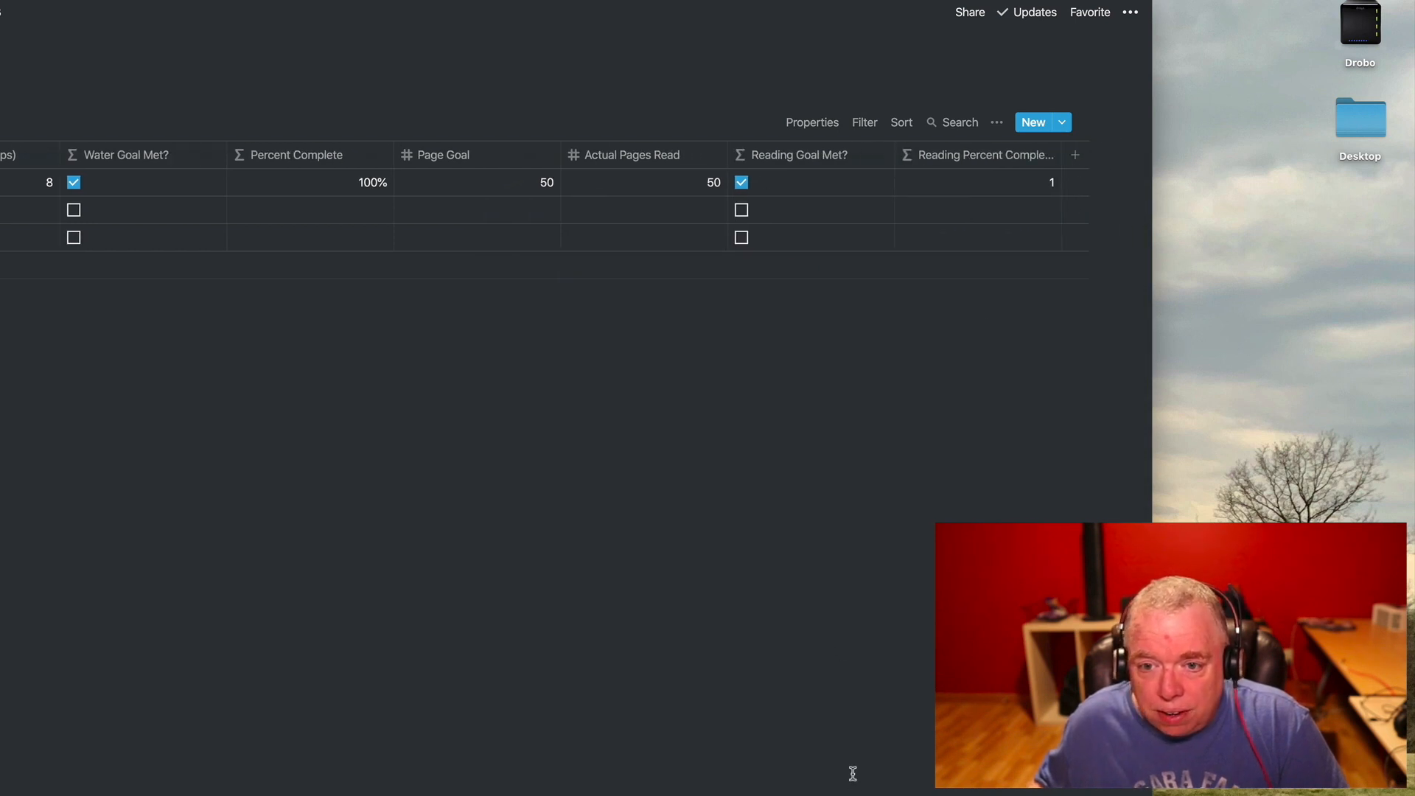
click(917, 190)
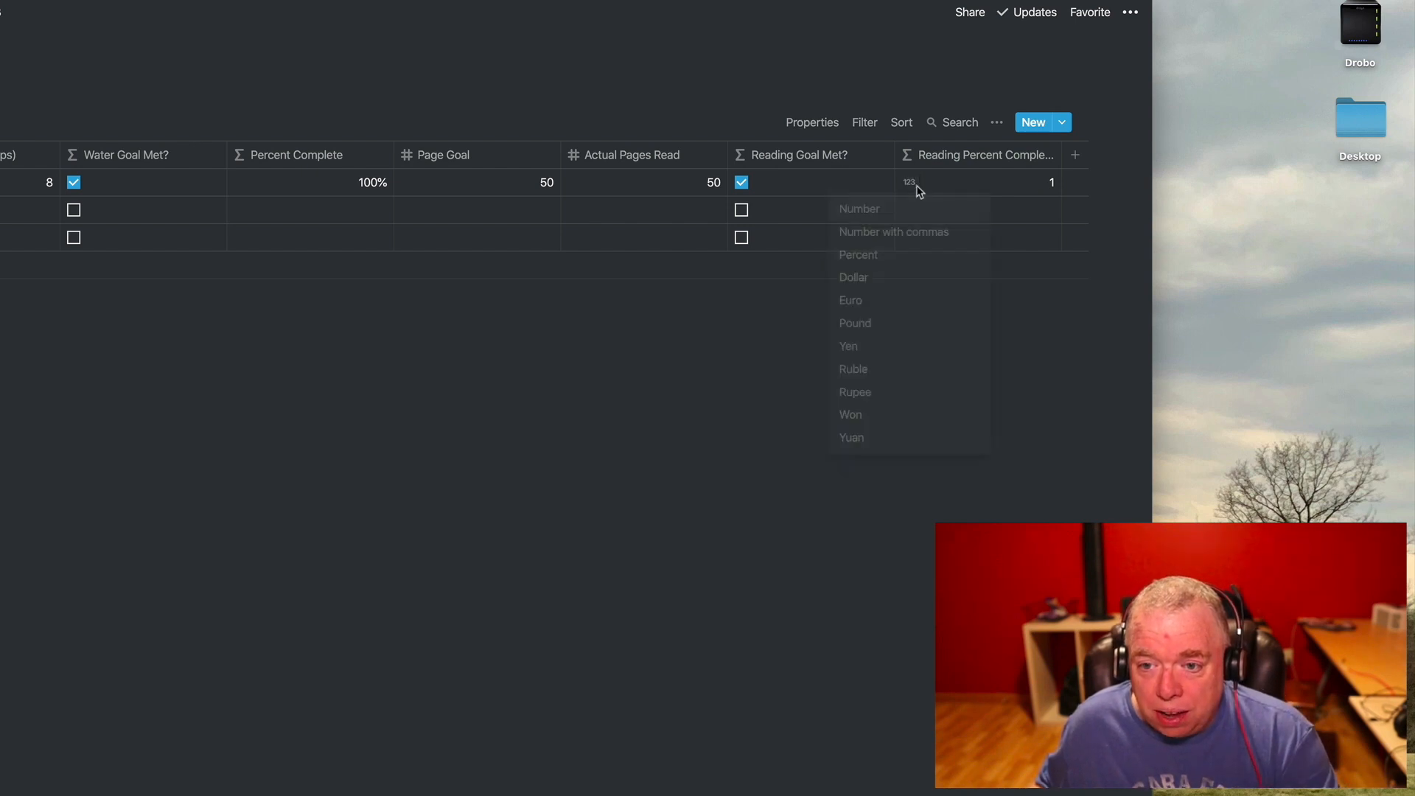
click(892, 258)
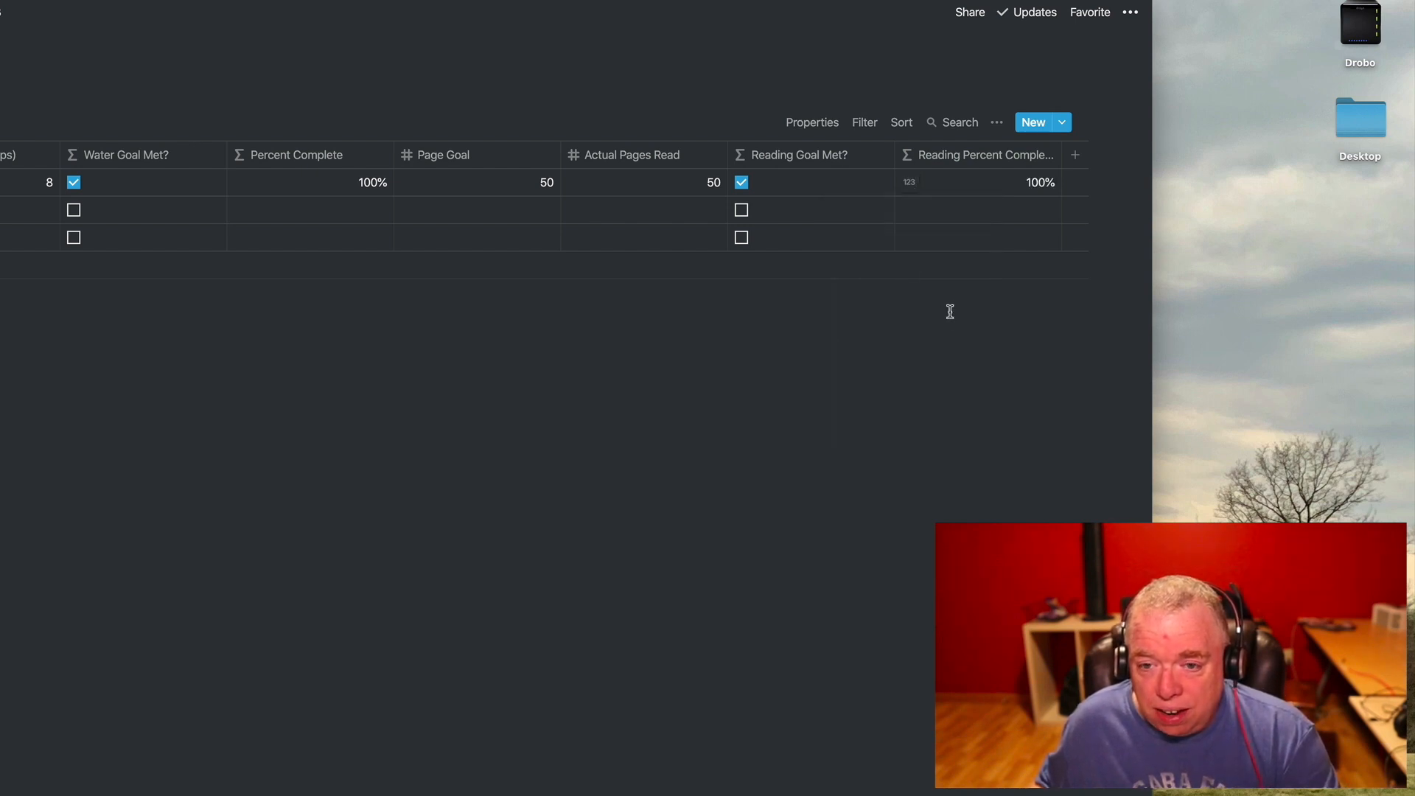
Step: Test the reading formulas by changing the first row's Actual Pages Read to 70 and finally to 30
click(701, 183)
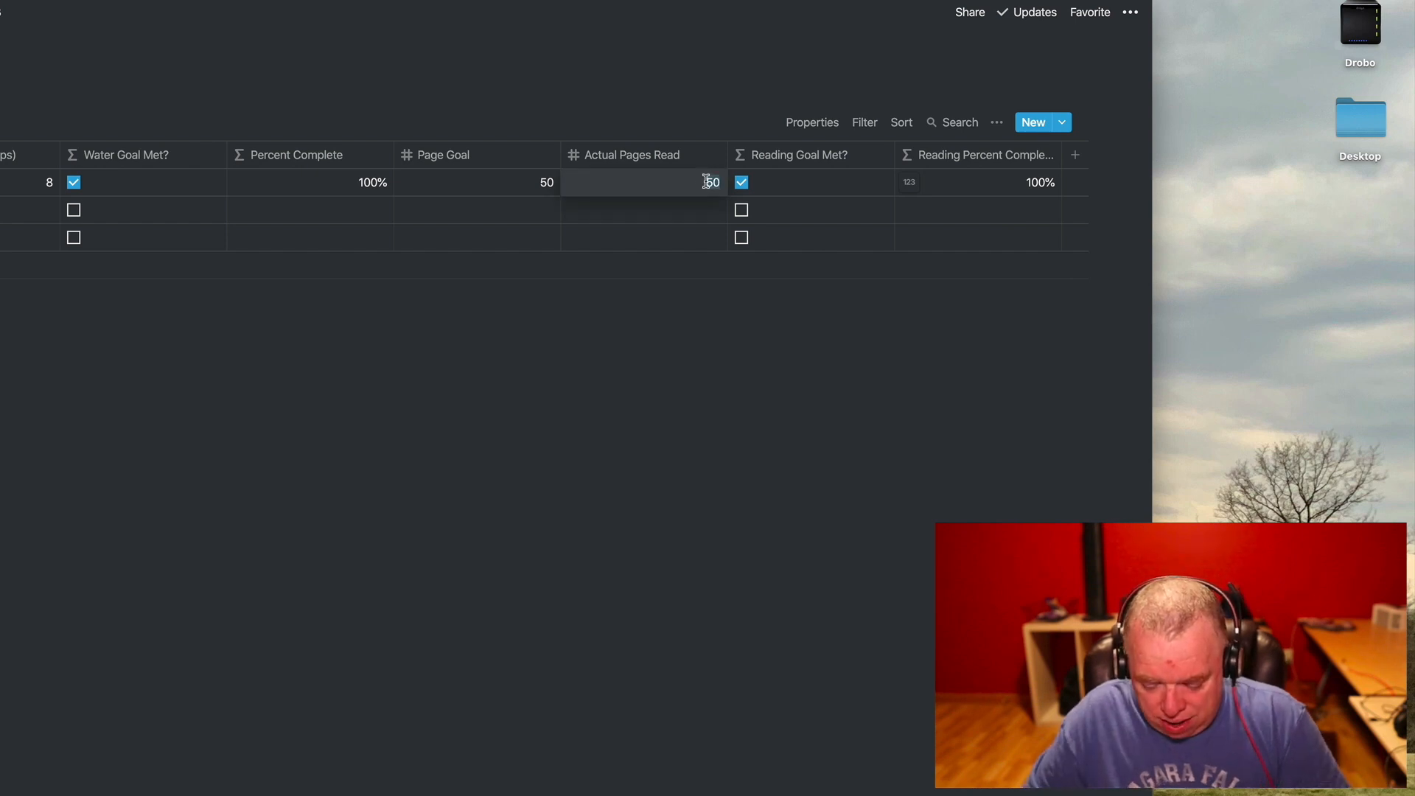
text(7)
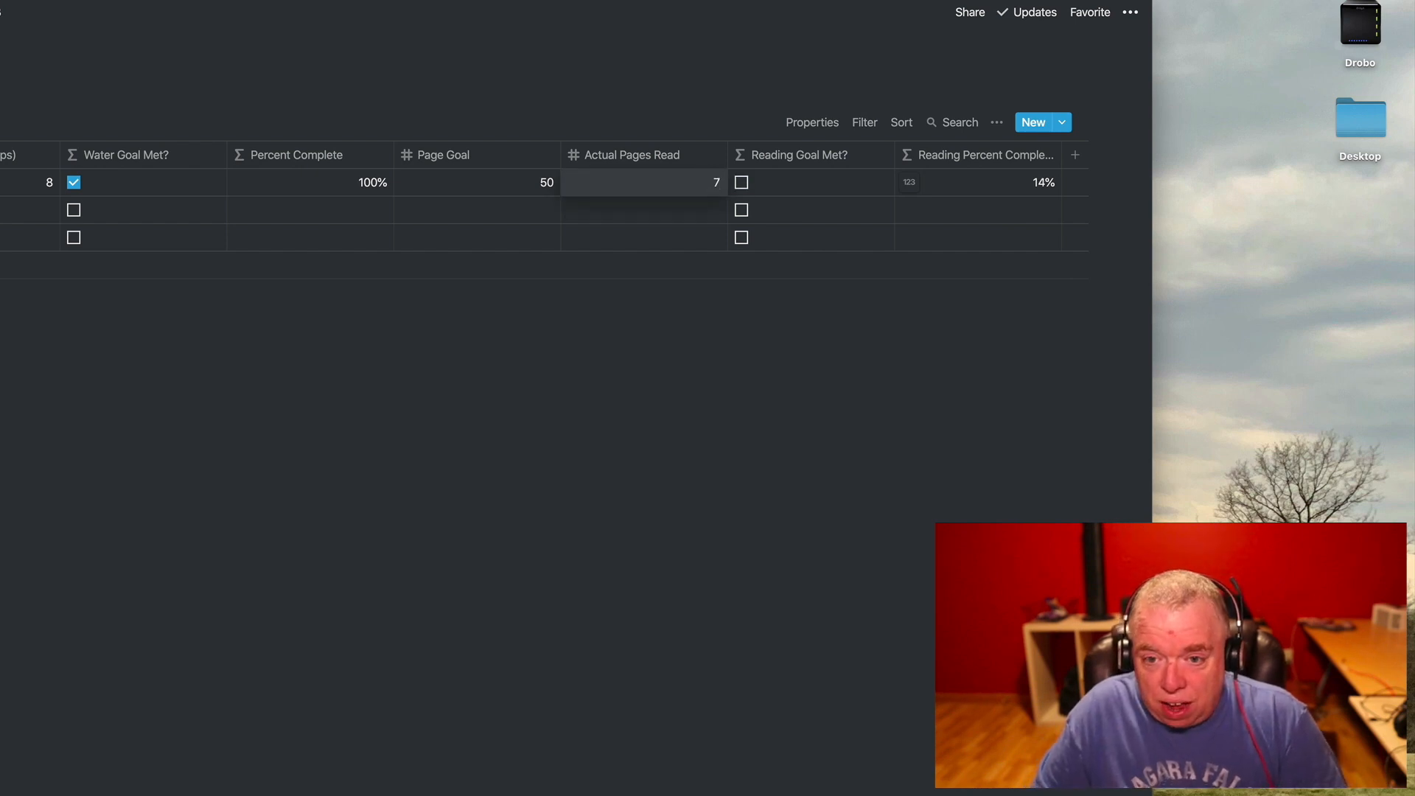
text(0)
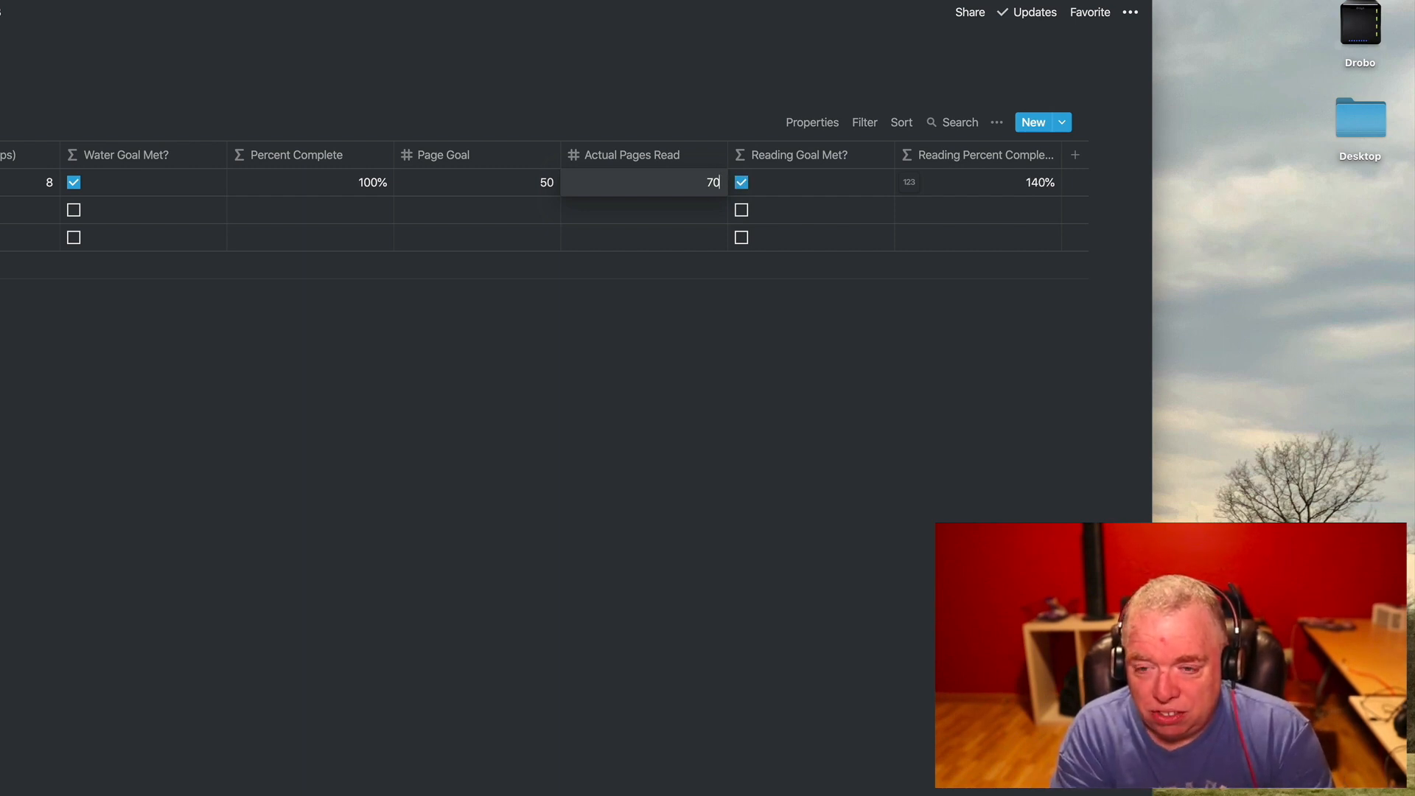
key(BackSpace)
text(34)
key(BackSpace)
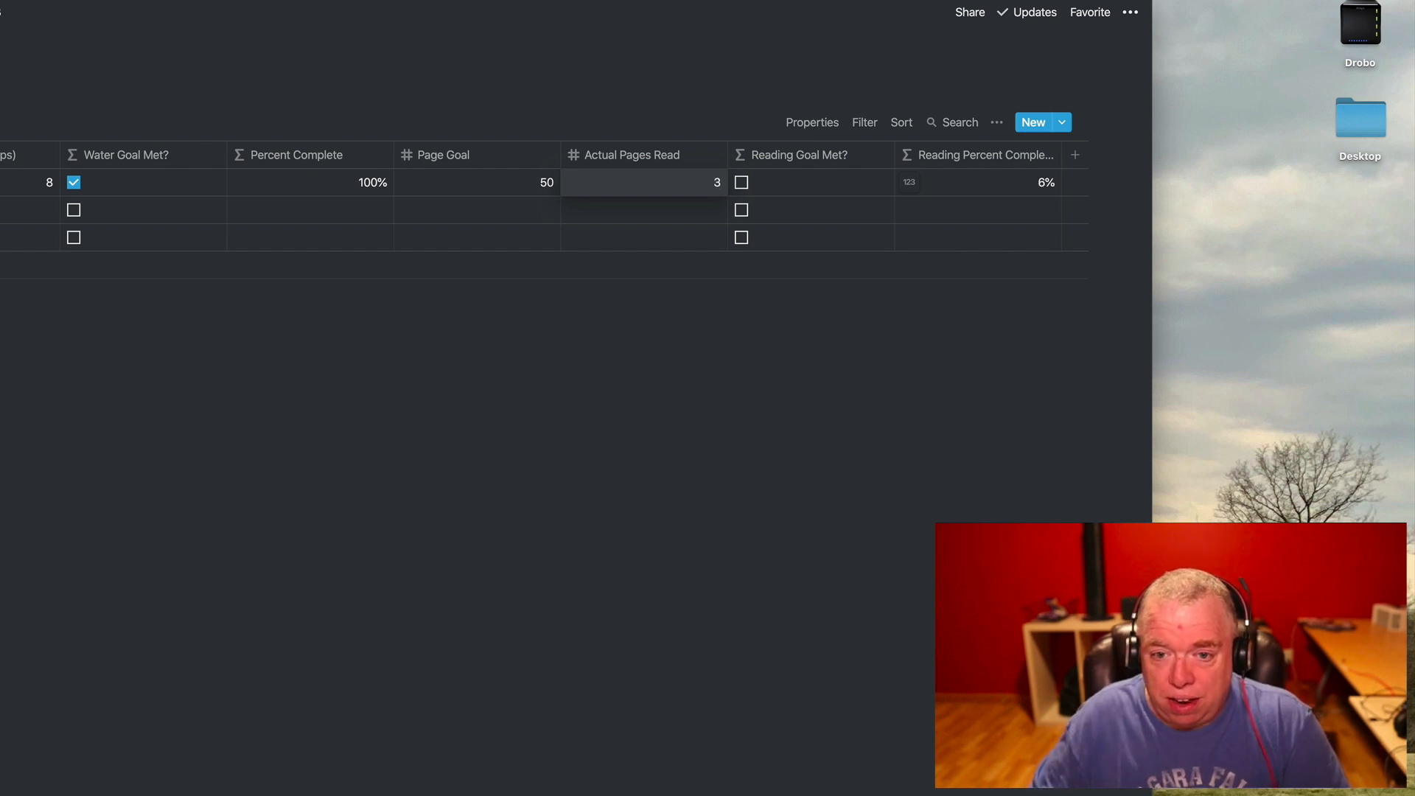
text(0)
key(Escape)
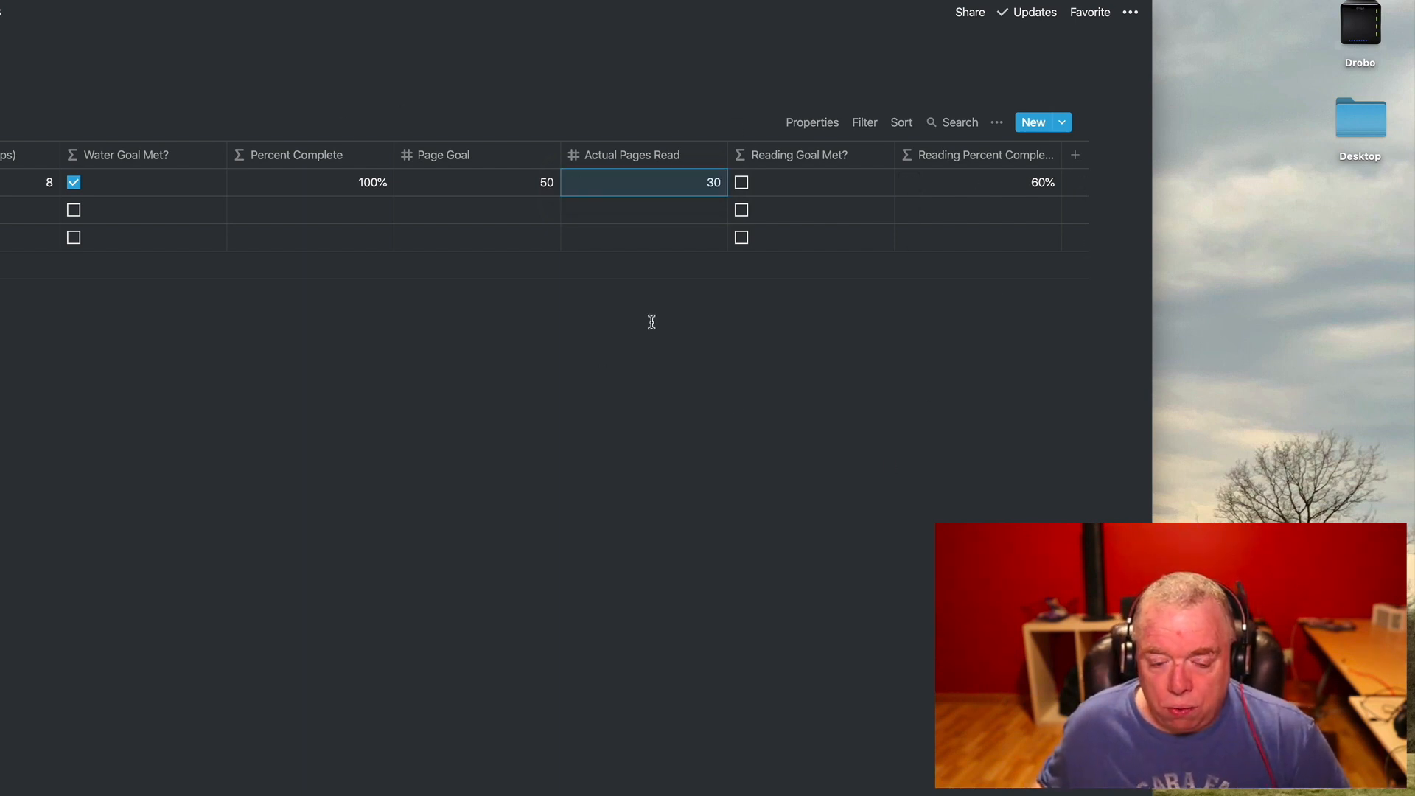
Step: Add a column named "Steps Taken" after Reading Percent Complete with the Number property type
scroll(530, 197, right, 1)
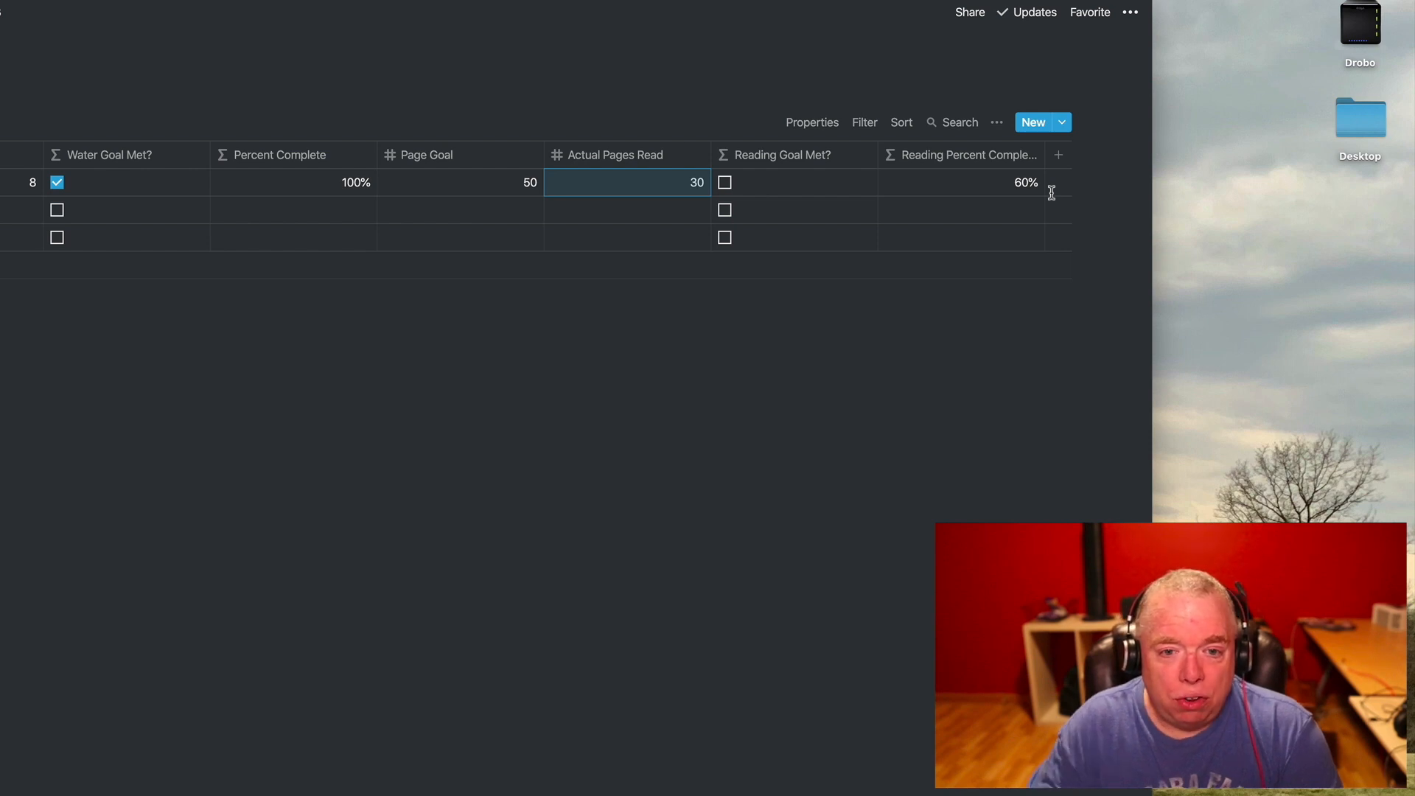
click(1056, 157)
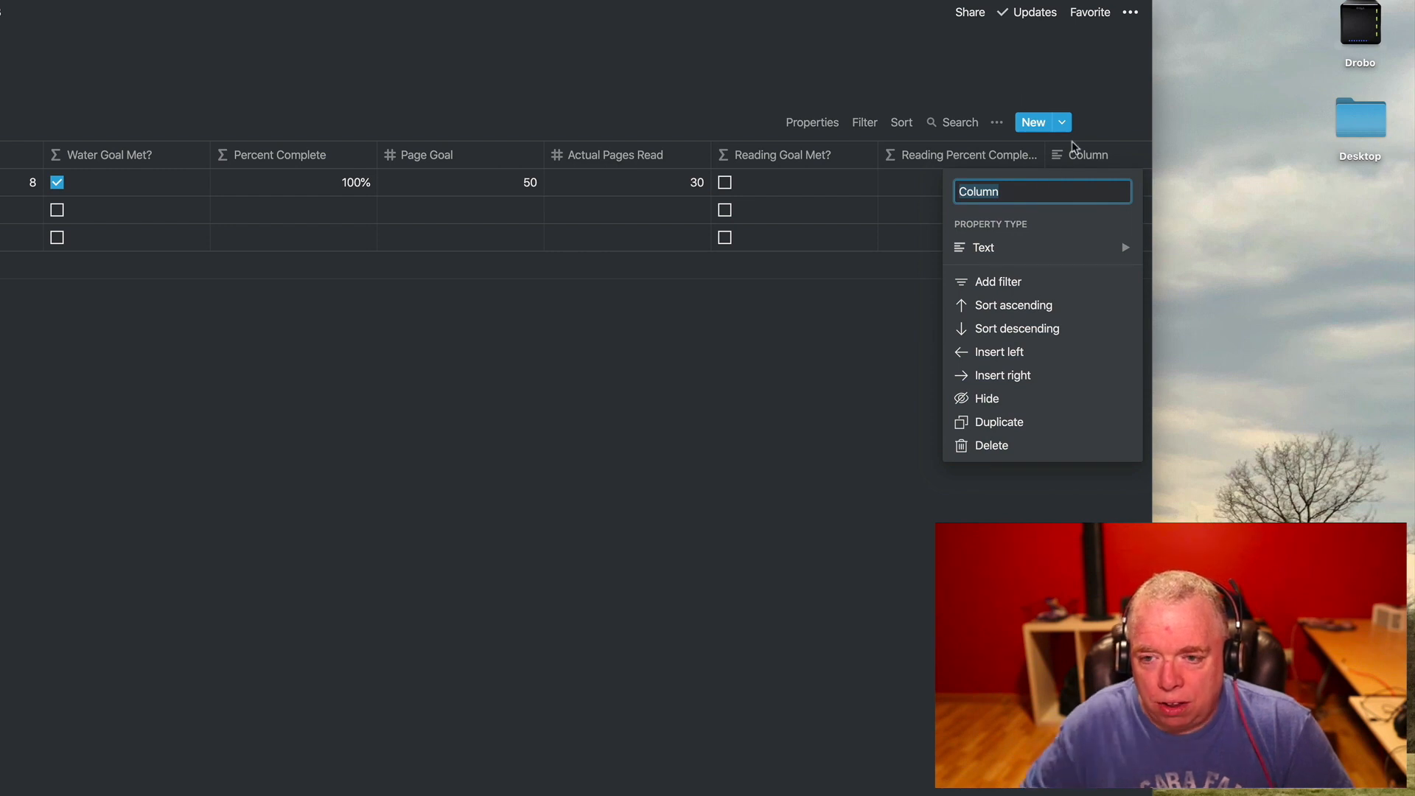
text(Steps Taken)
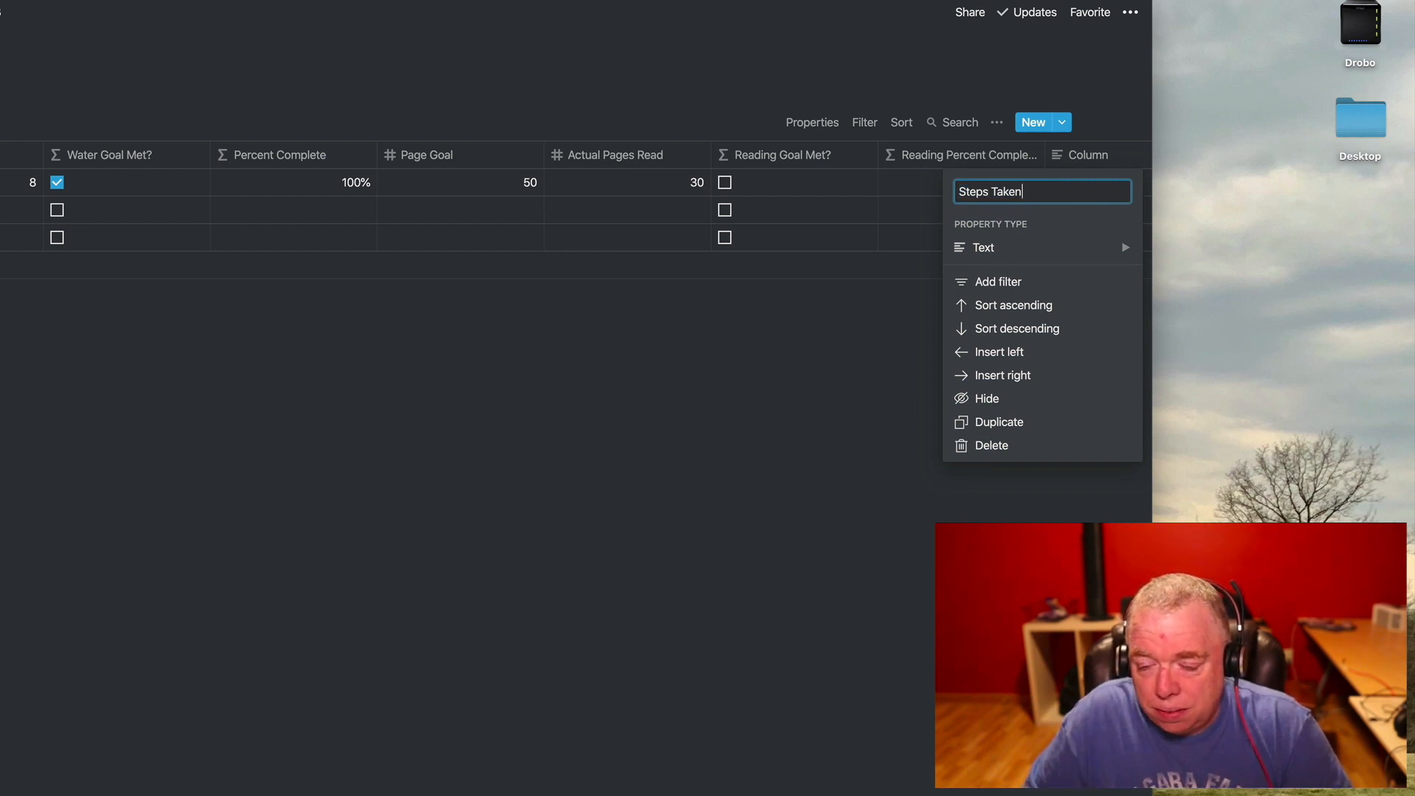
click(1042, 246)
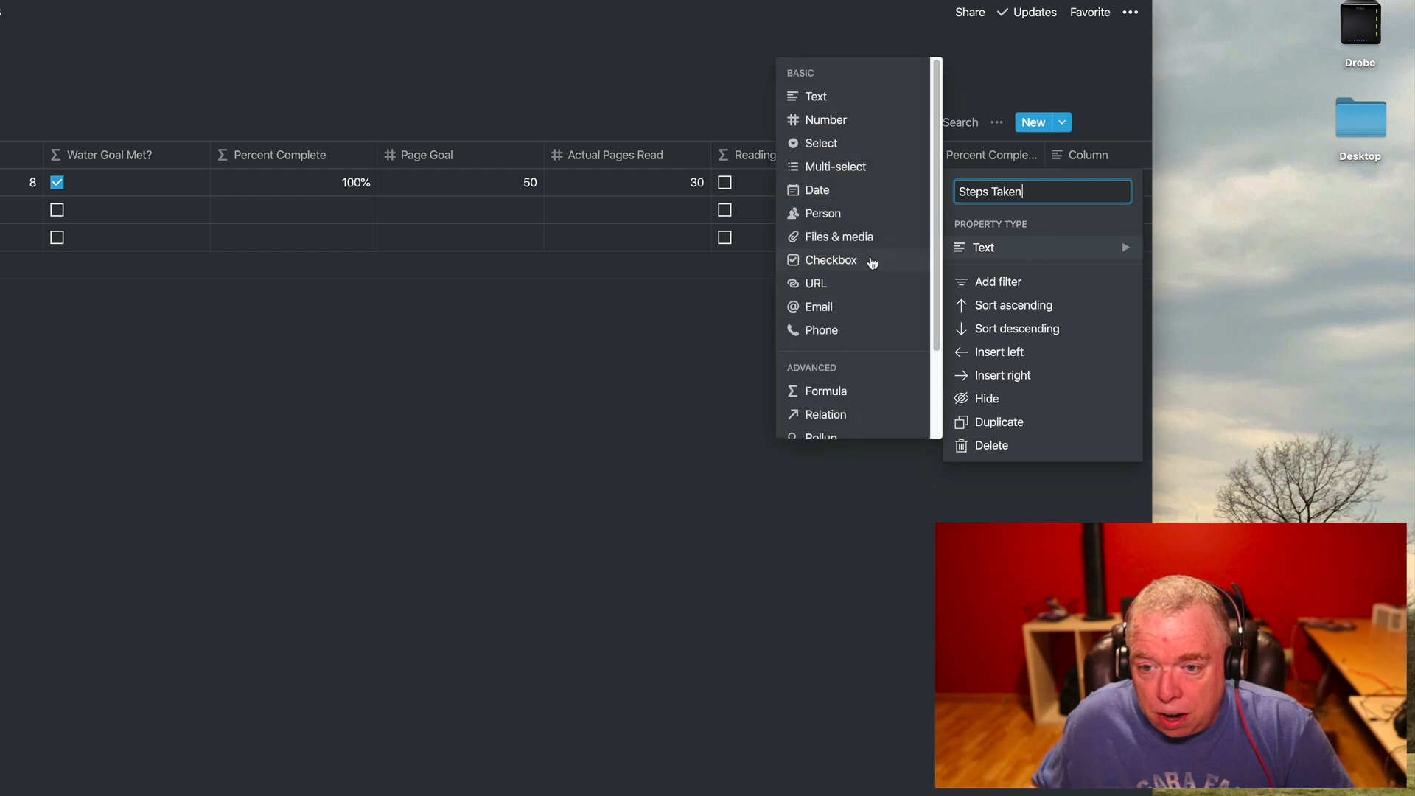
click(827, 121)
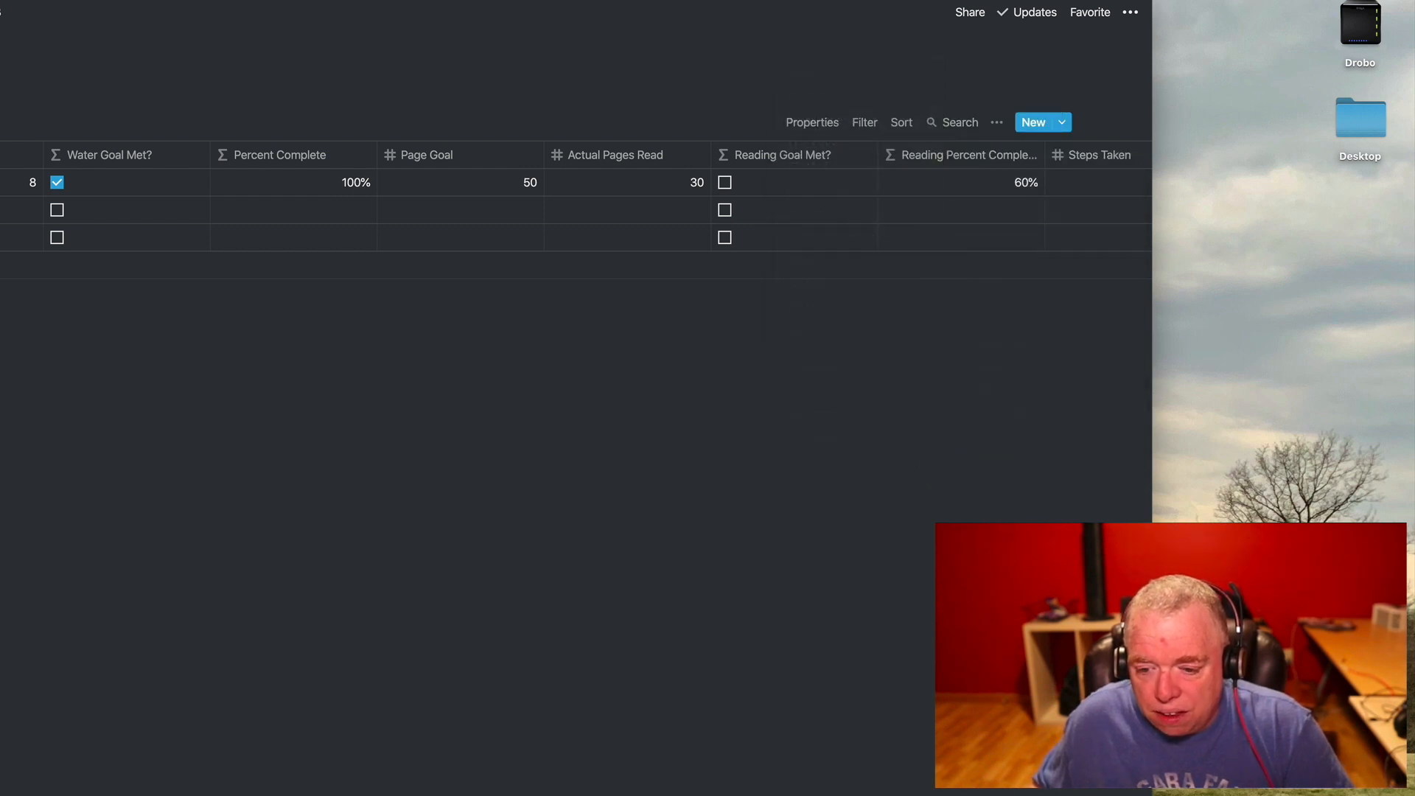
Step: Add a column named "Steps Goal" after Steps Taken with the Number property type
scroll(575, 199, right, 3)
click(1056, 156)
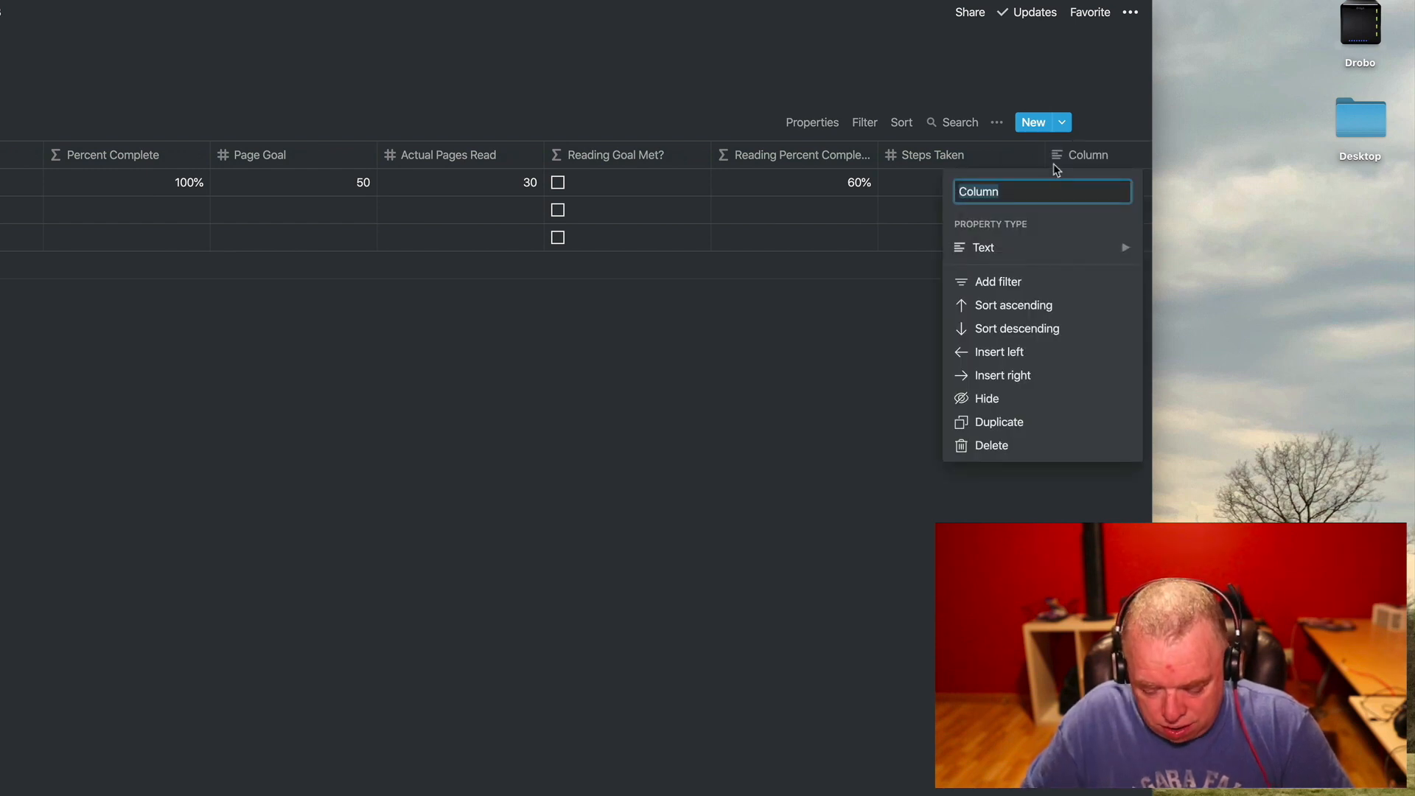
text(Steps Goal)
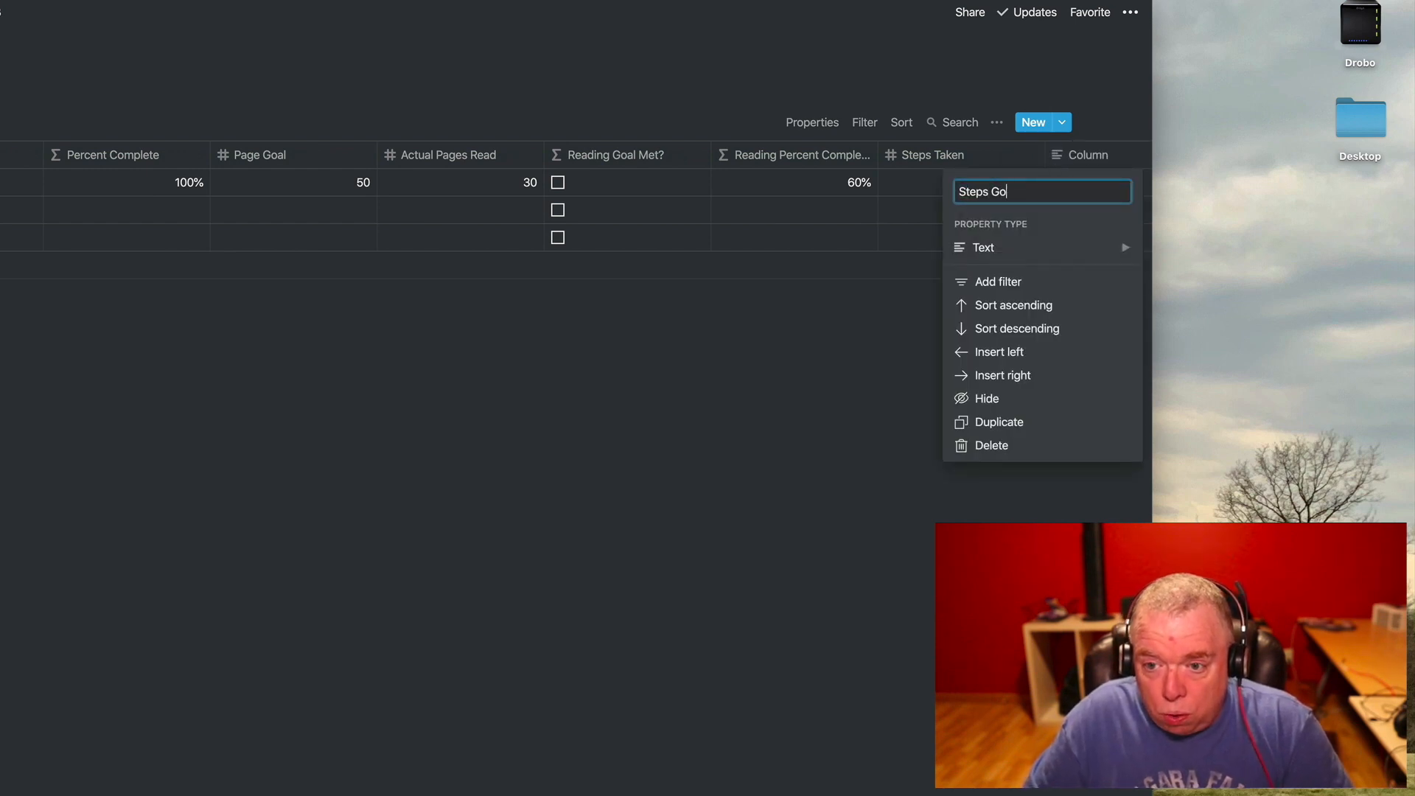
click(1029, 249)
click(840, 121)
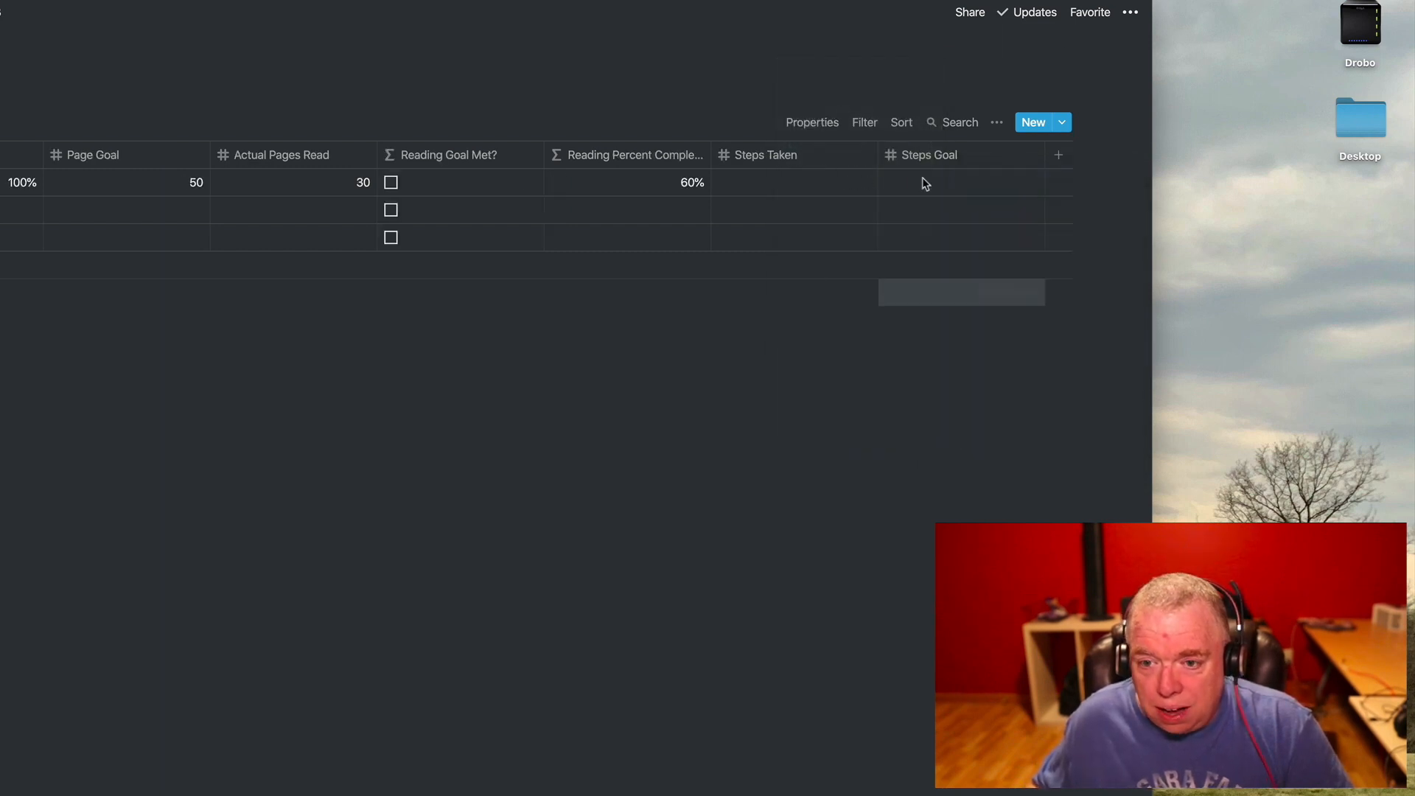
Step: Enter 10000 as both the Steps Goal and the Steps Taken in the first row
click(978, 183)
text(10000)
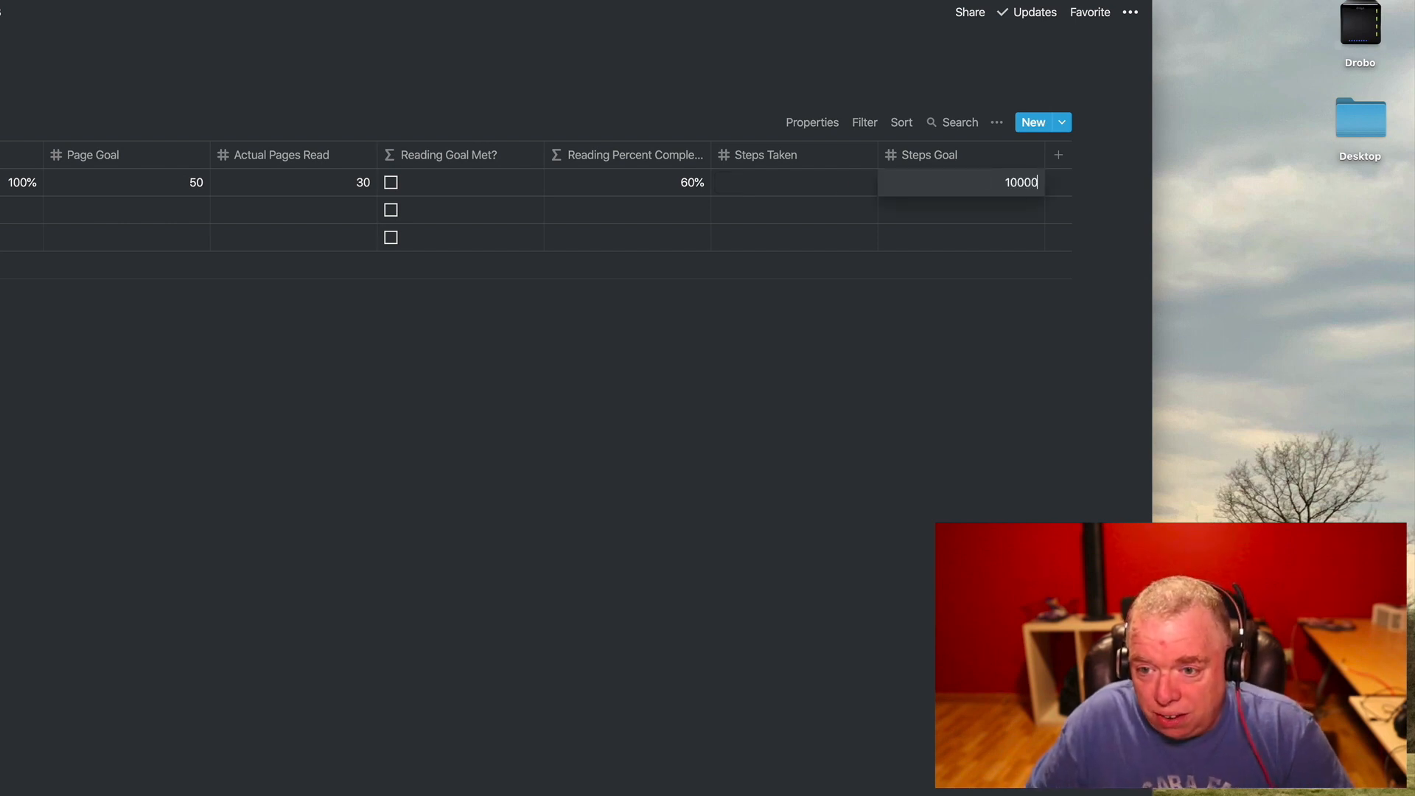
key(Return)
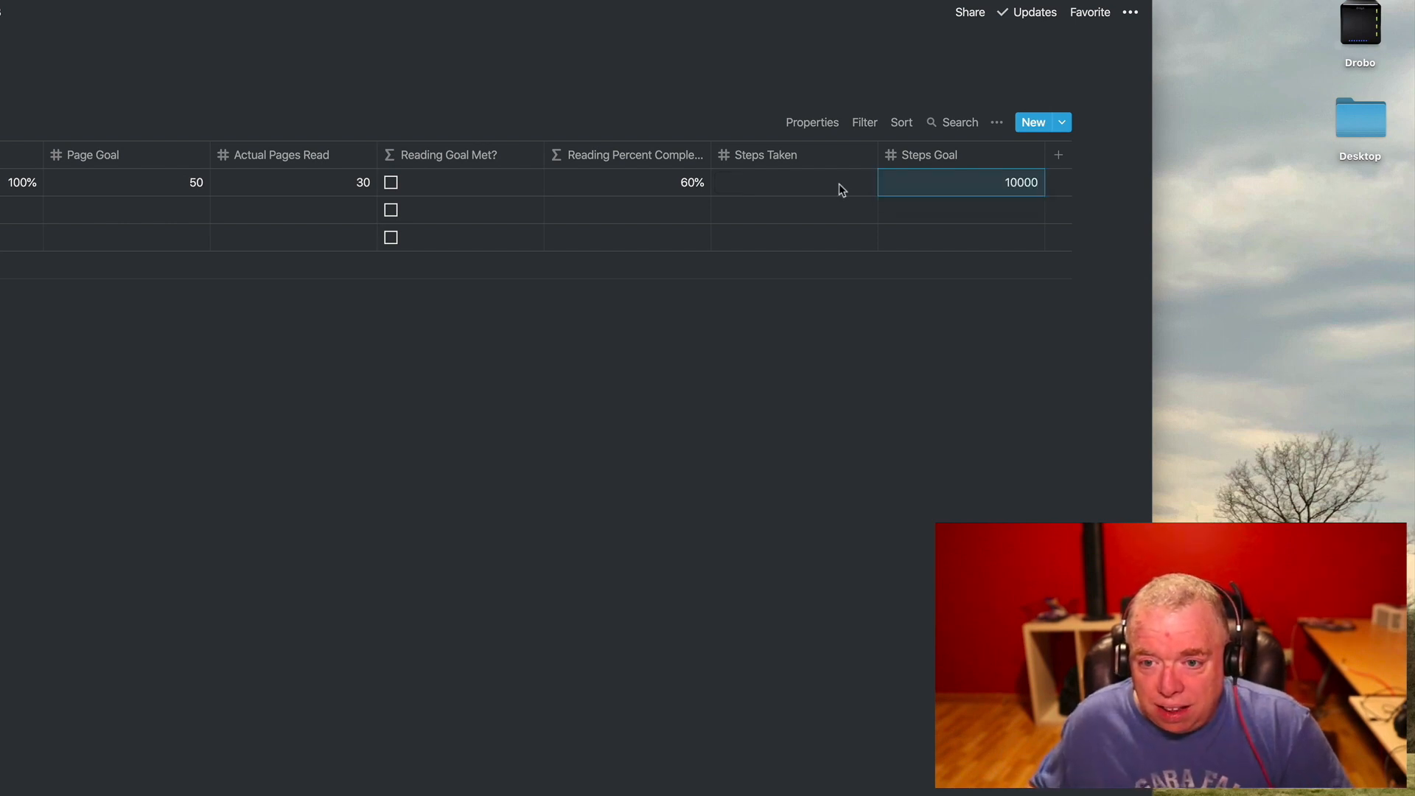
click(839, 184)
text(10000)
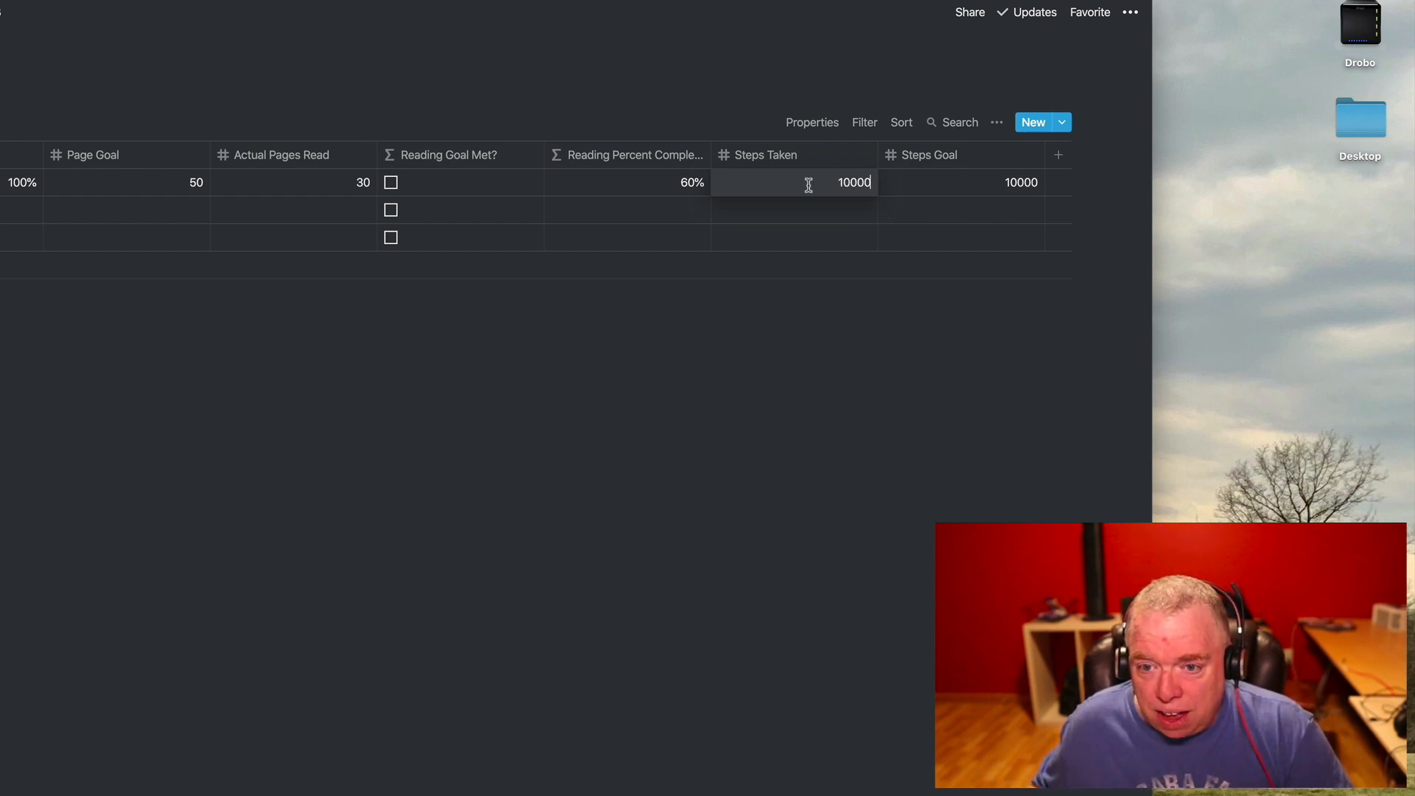
Step: Add a column named "Steps Goal Met?" after Steps Goal with the Formula property type
click(1058, 155)
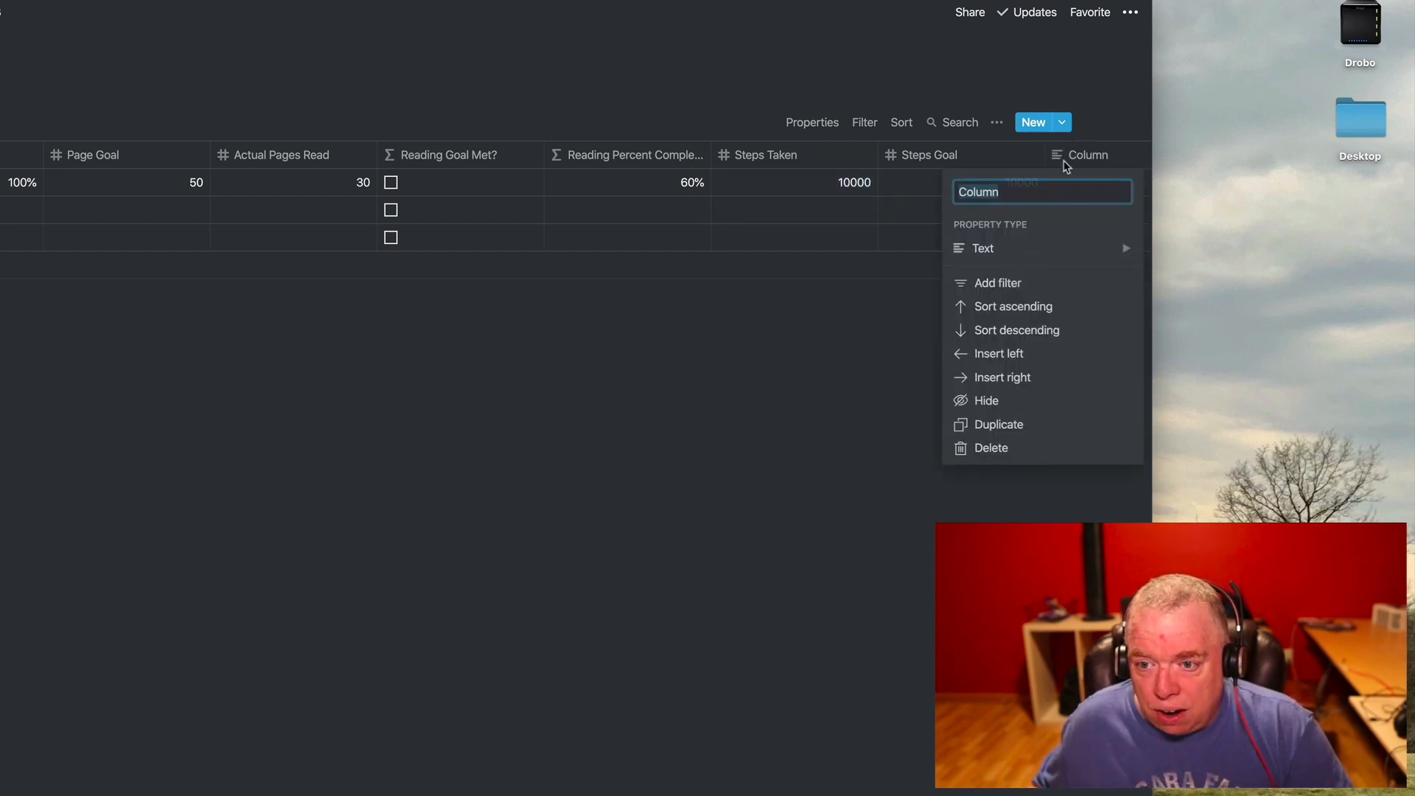
click(1047, 246)
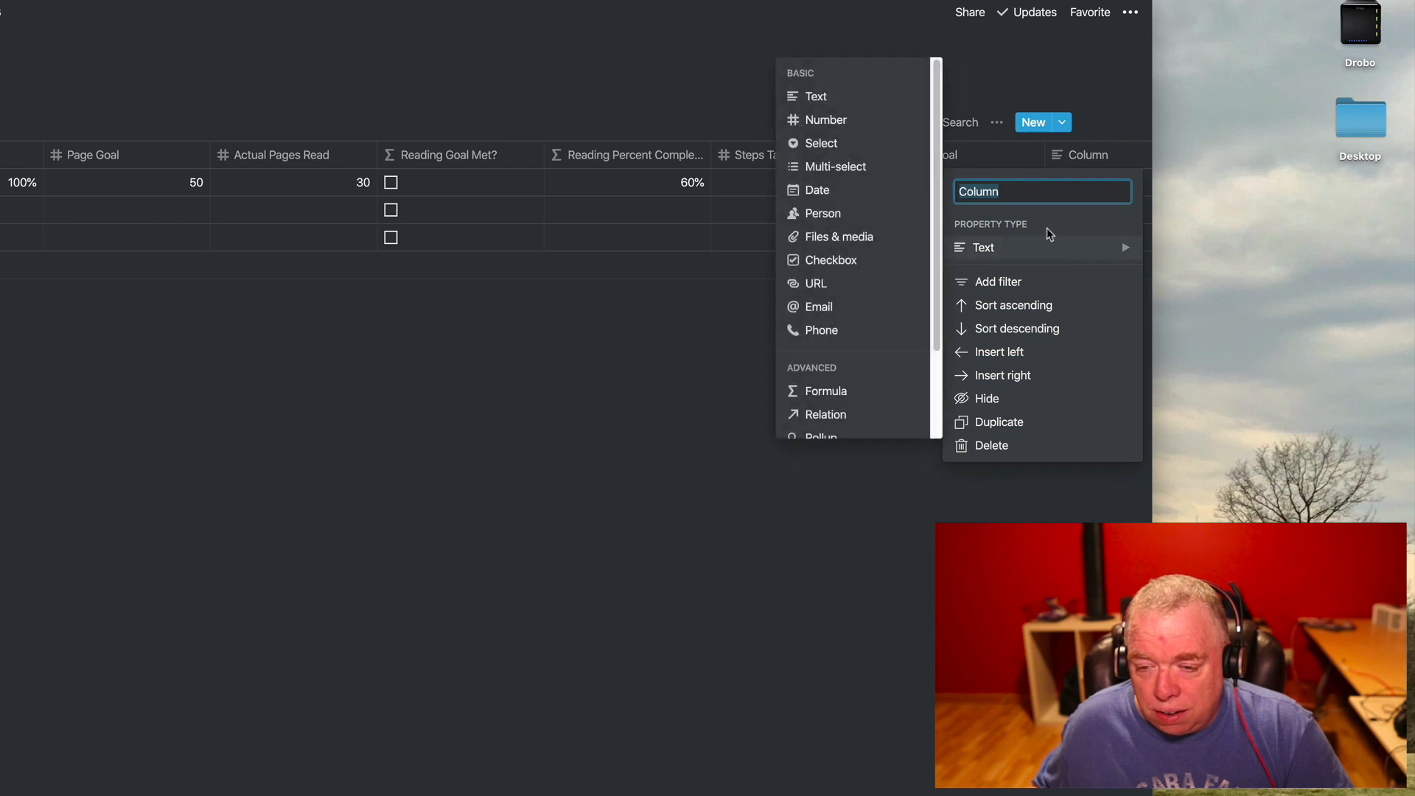
click(1029, 192)
text(Steps)
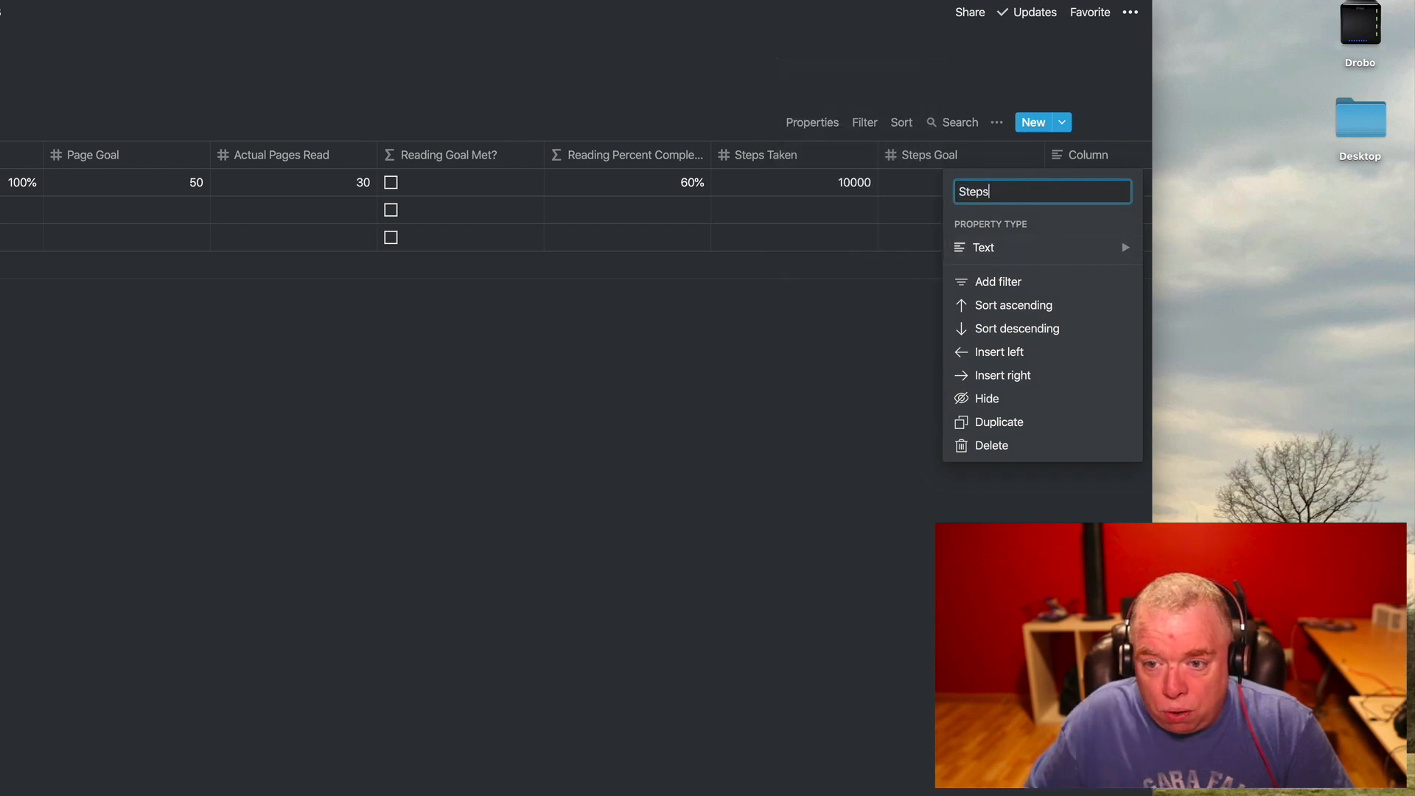
text( Goal Met?)
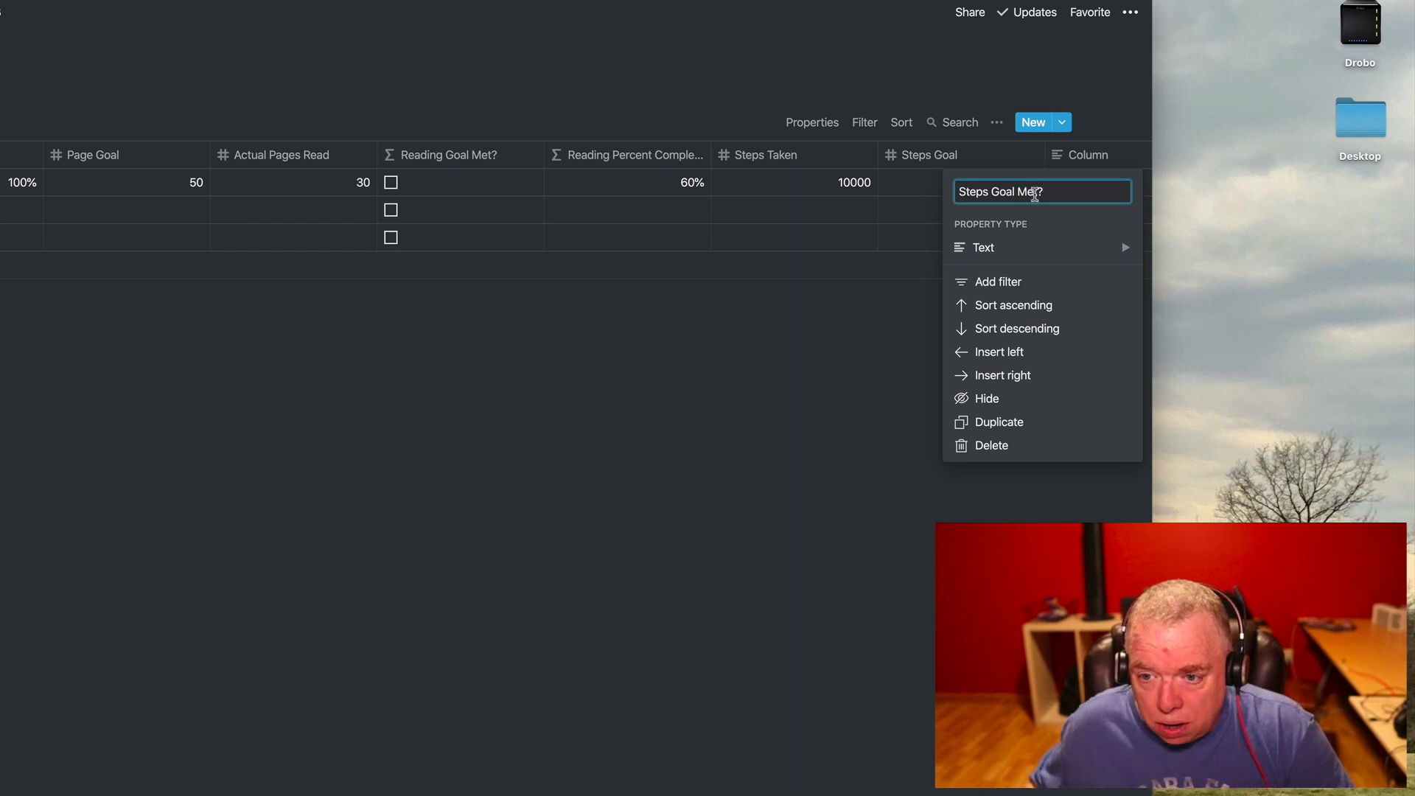
click(1040, 250)
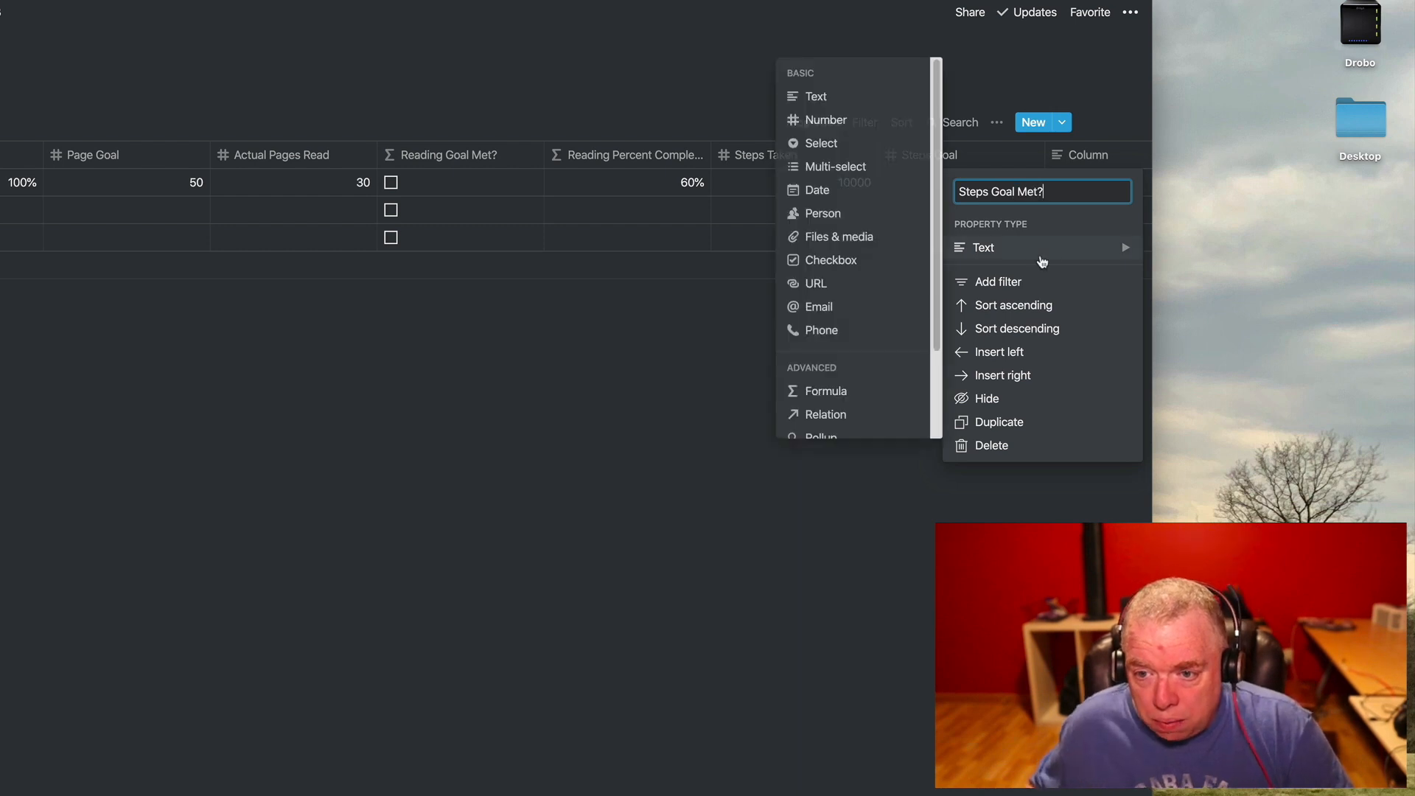
click(817, 393)
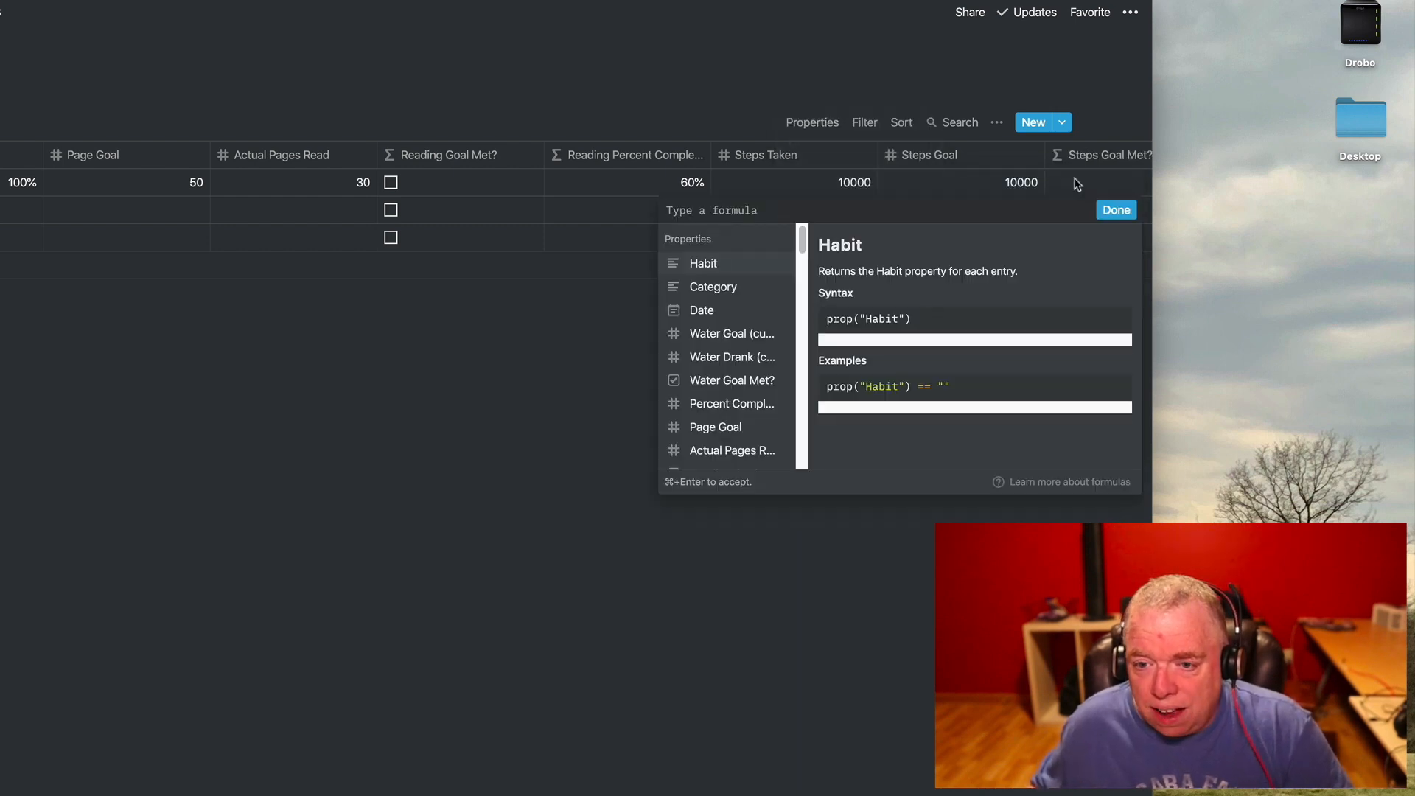
Step: Set the Steps Goal Met? formula to if(prop("Steps Taken") >= prop("Steps Goal"), true, false)
text(if()
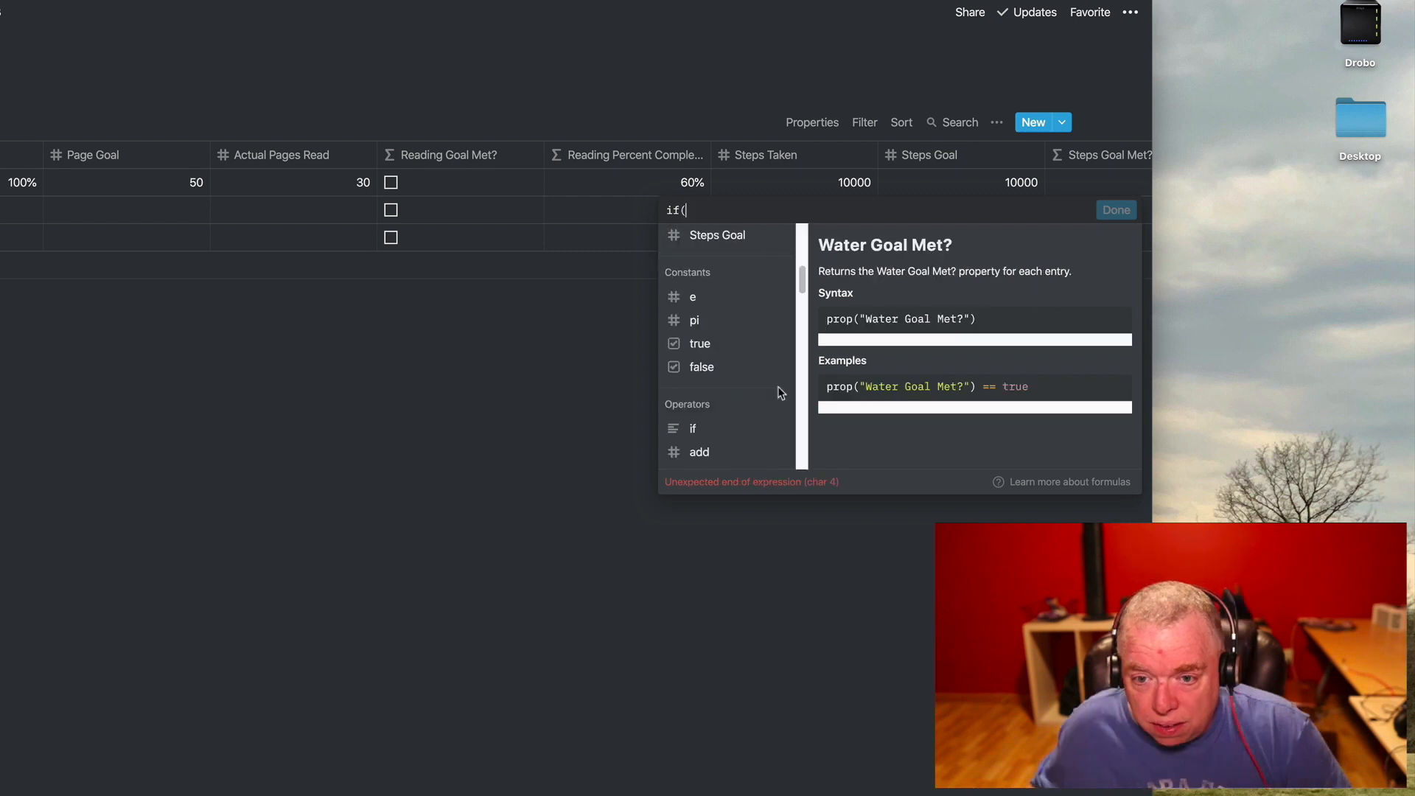
scroll(774, 354, up, 3)
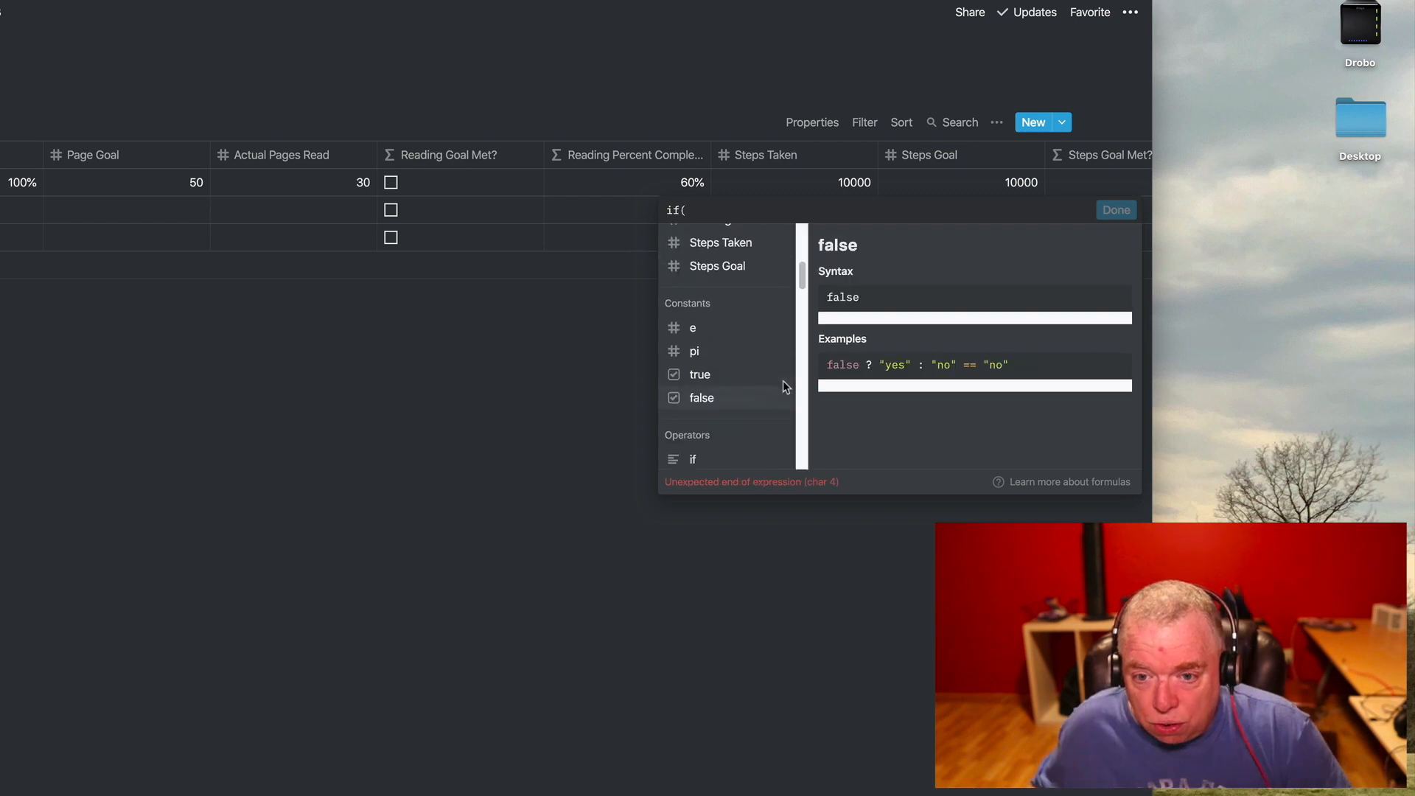
click(746, 272)
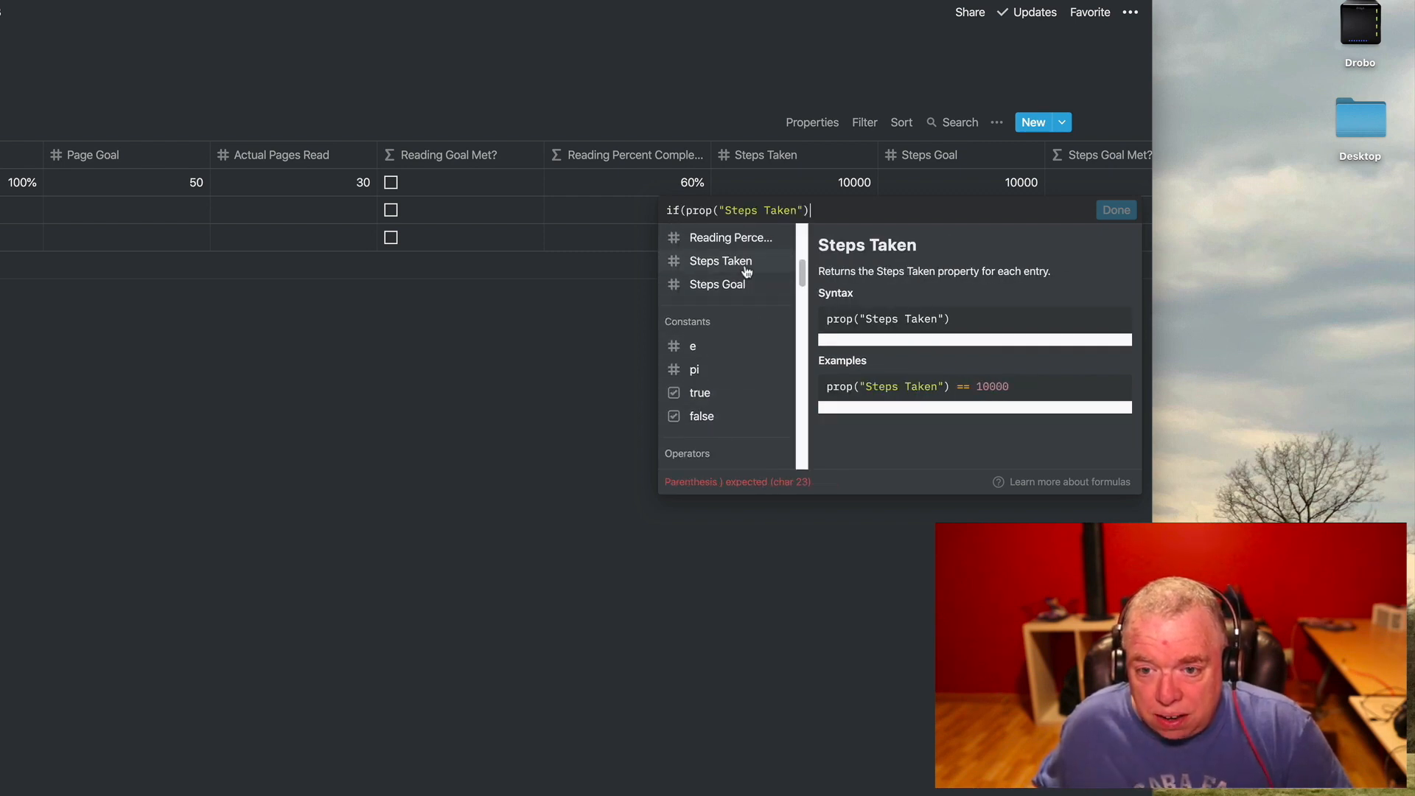
text(>=)
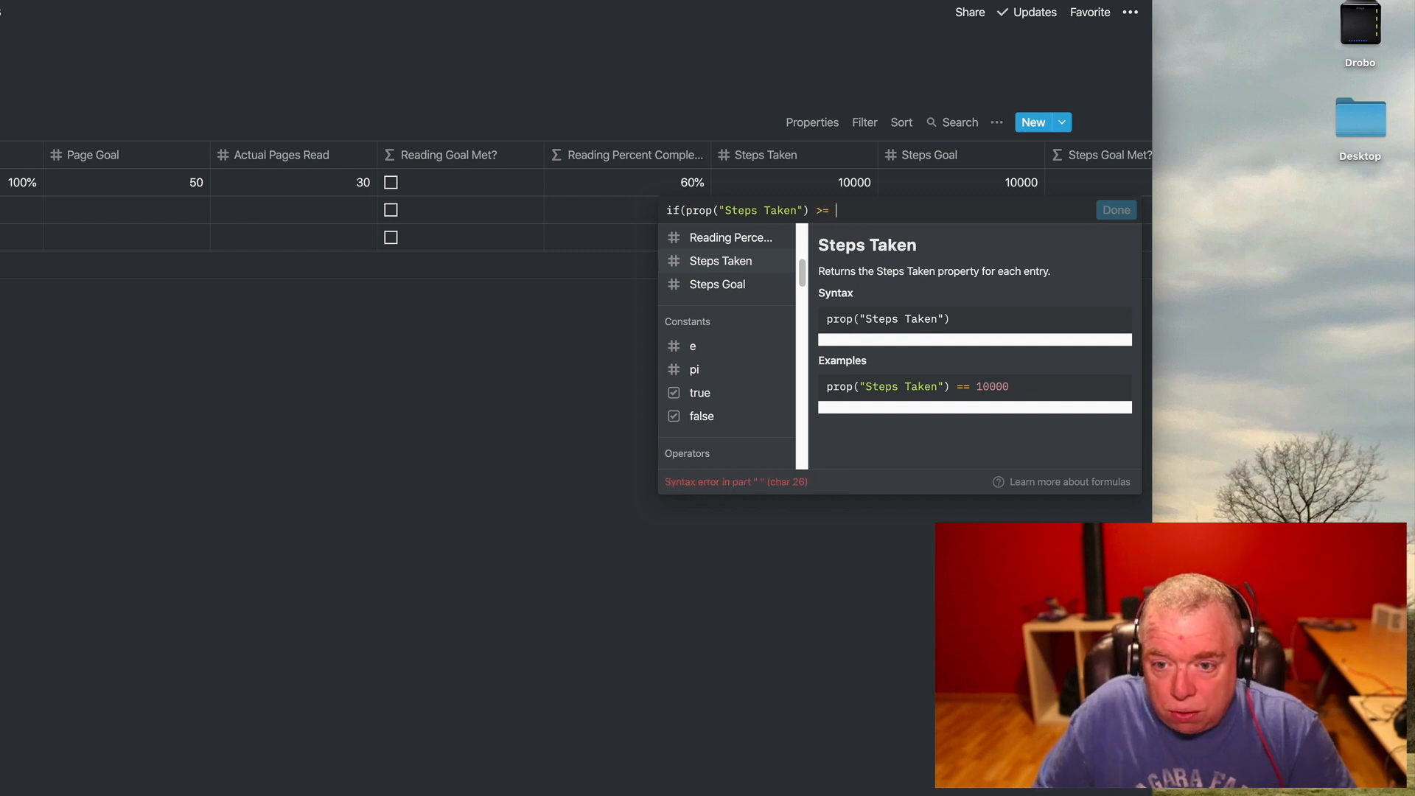
click(705, 287)
text(, )
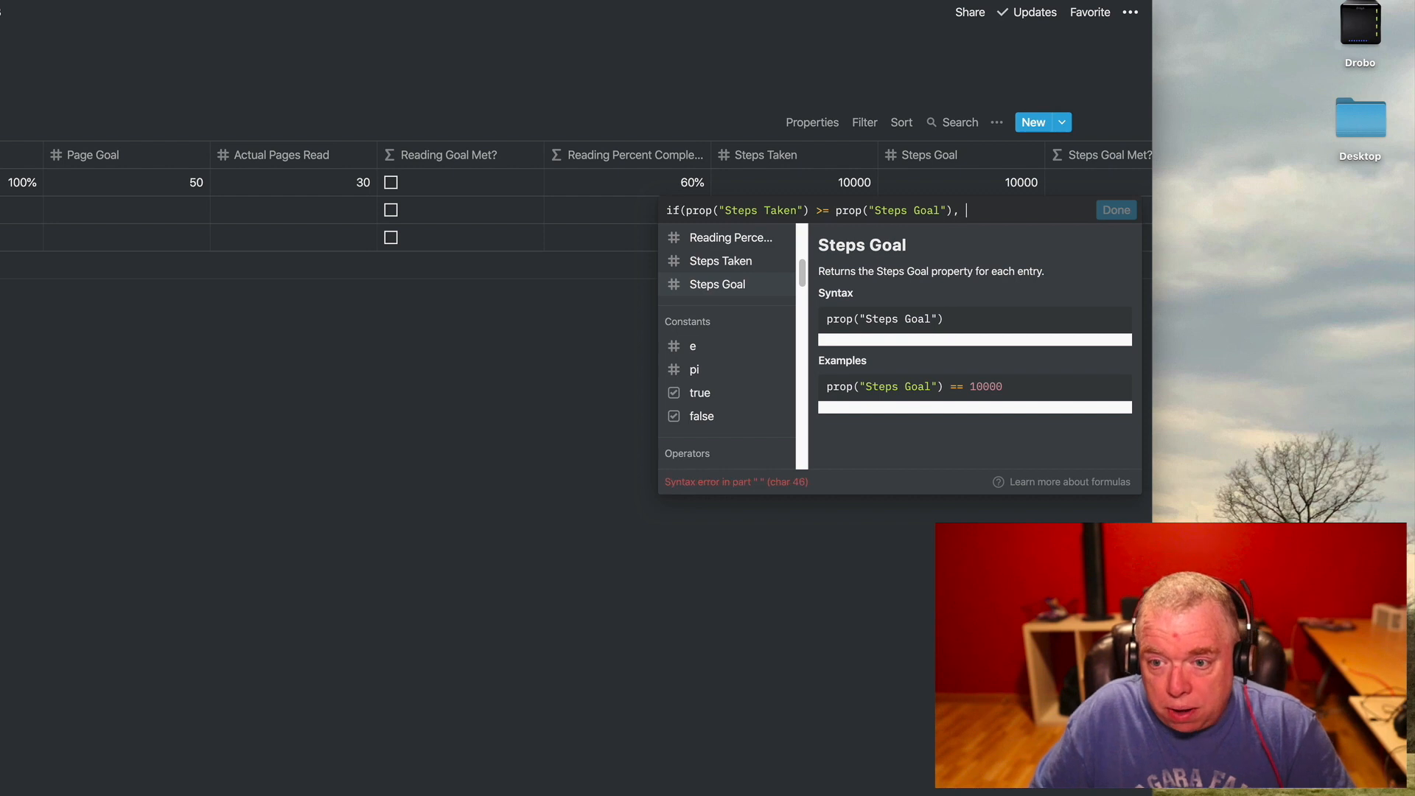
text(true, false)
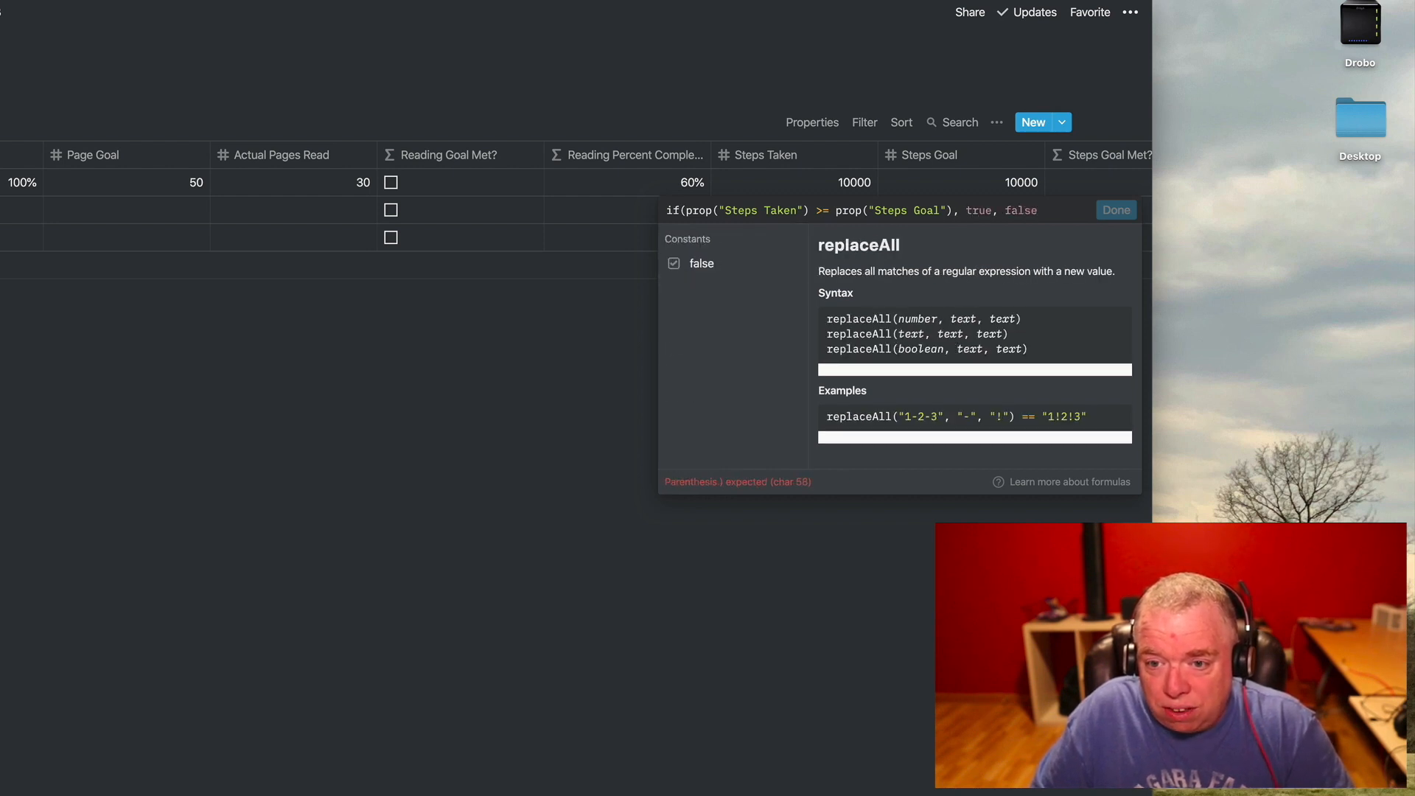
text())
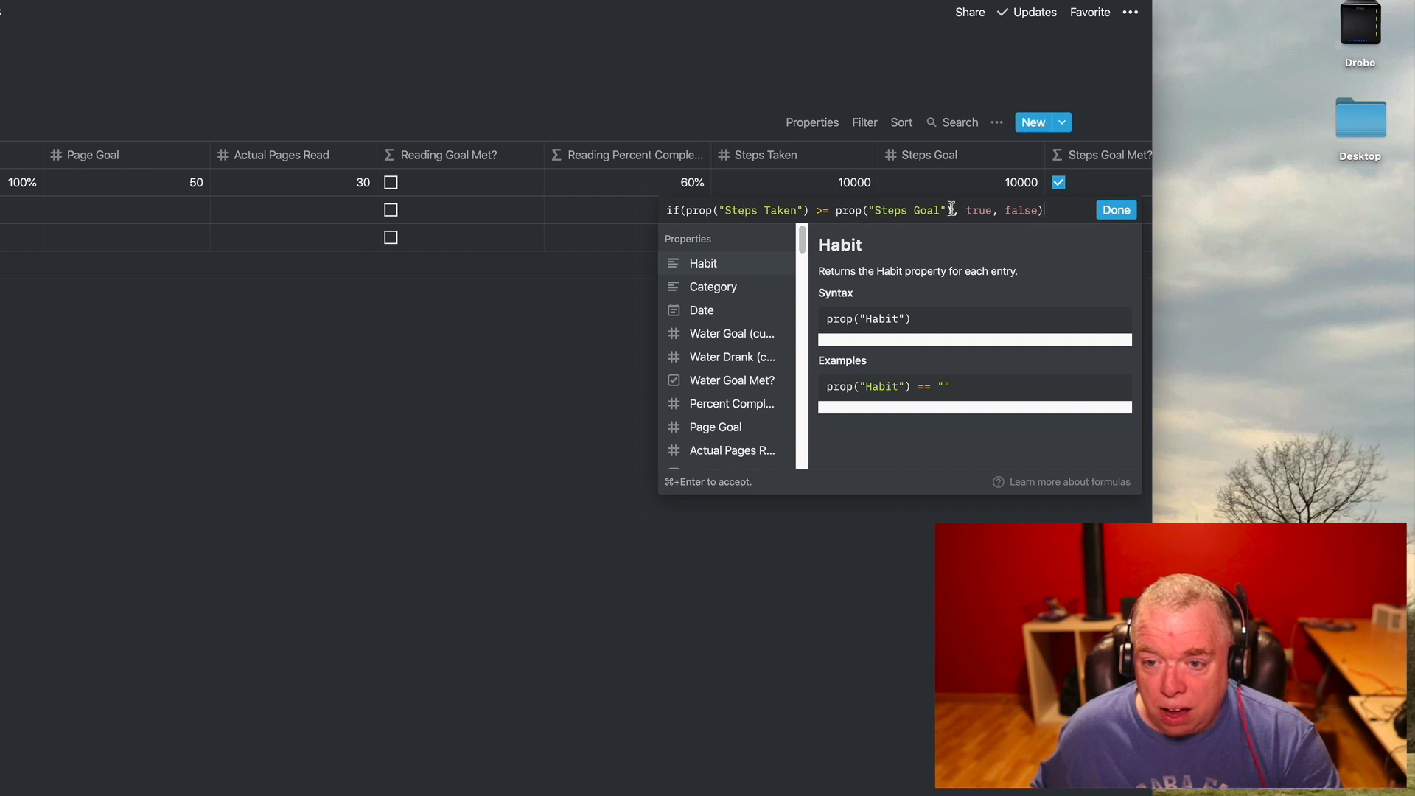
drag(952, 210, 691, 212)
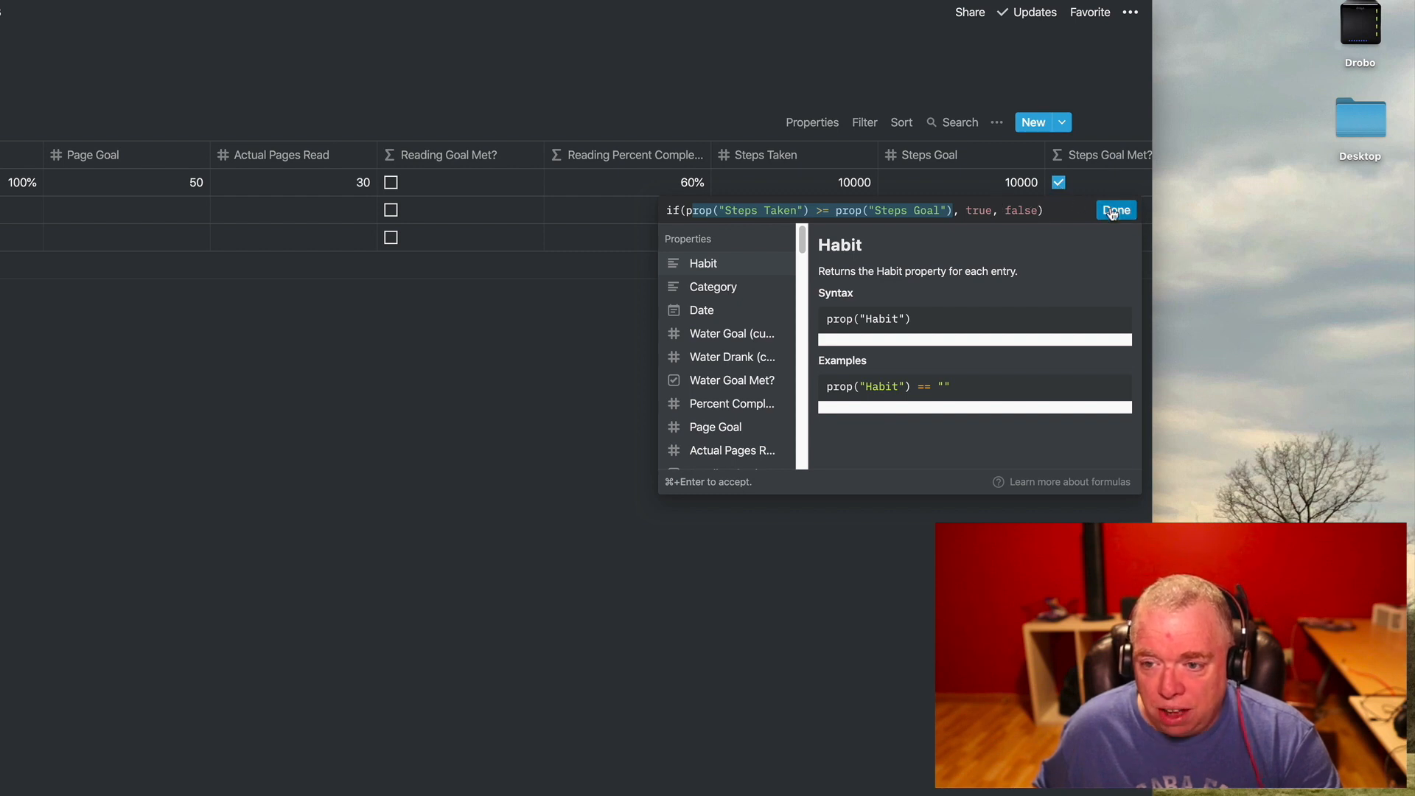
click(1114, 212)
Step: Test the Steps Goal Met? formula by changing the first row's Steps Taken to 7500 and finally to 10000
scroll(989, 405, right, 3)
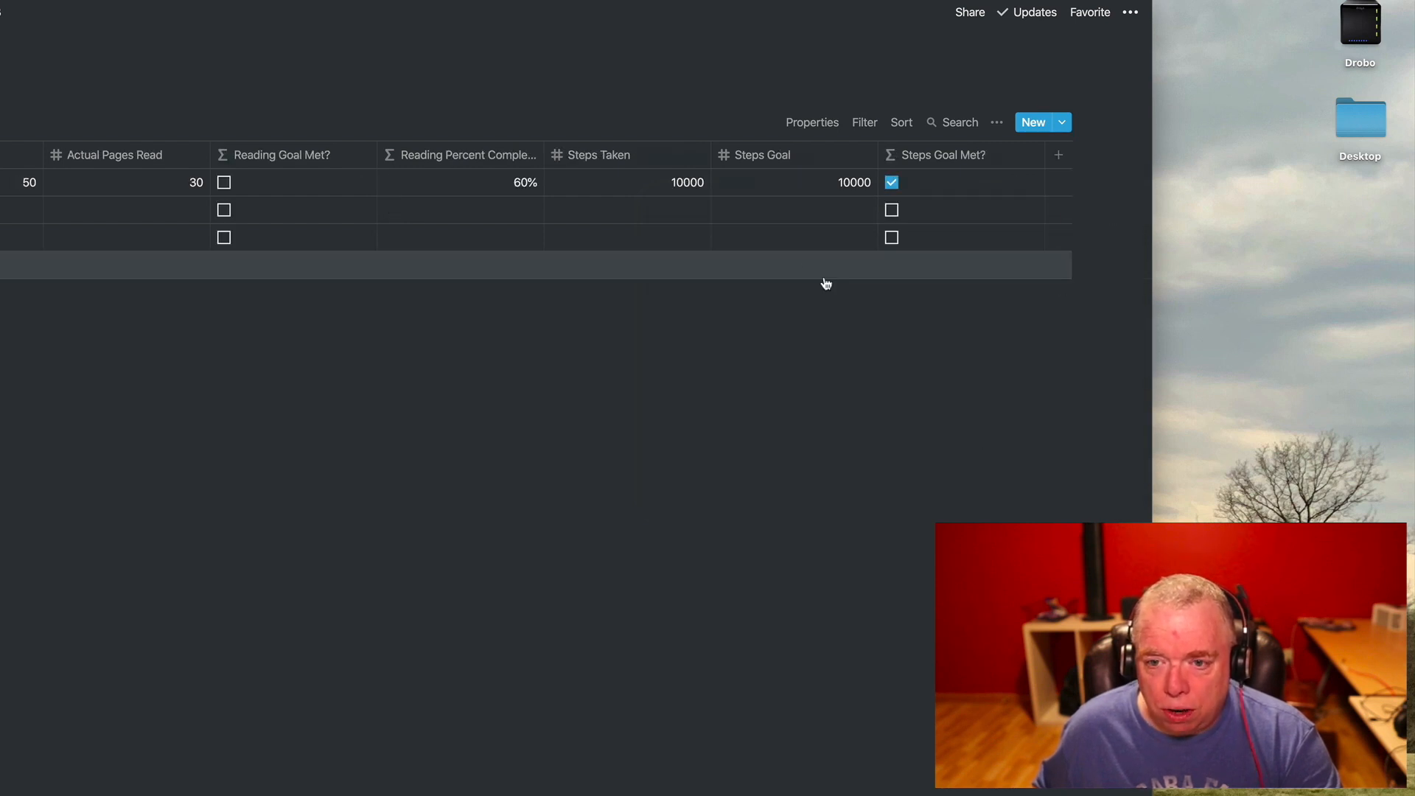
click(673, 182)
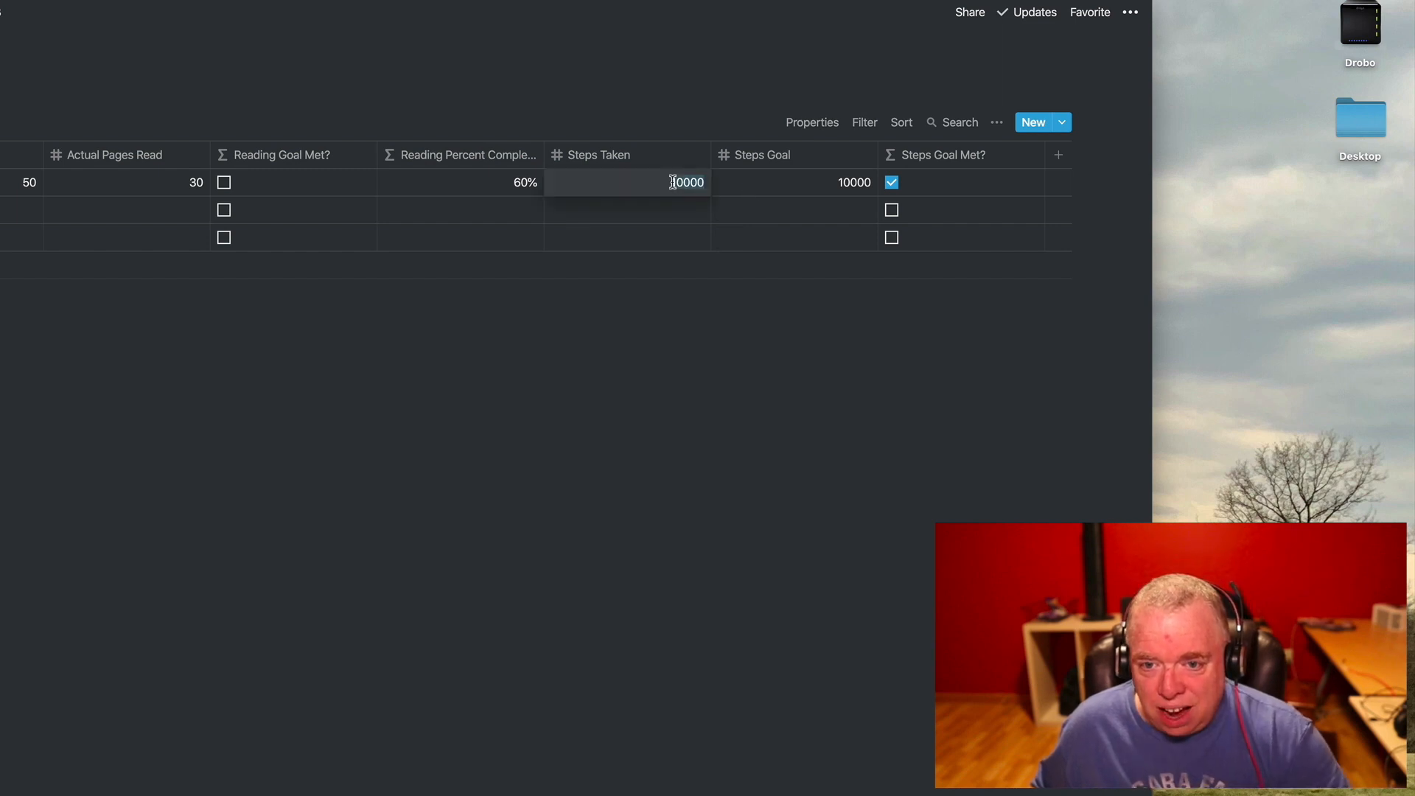
text(7500)
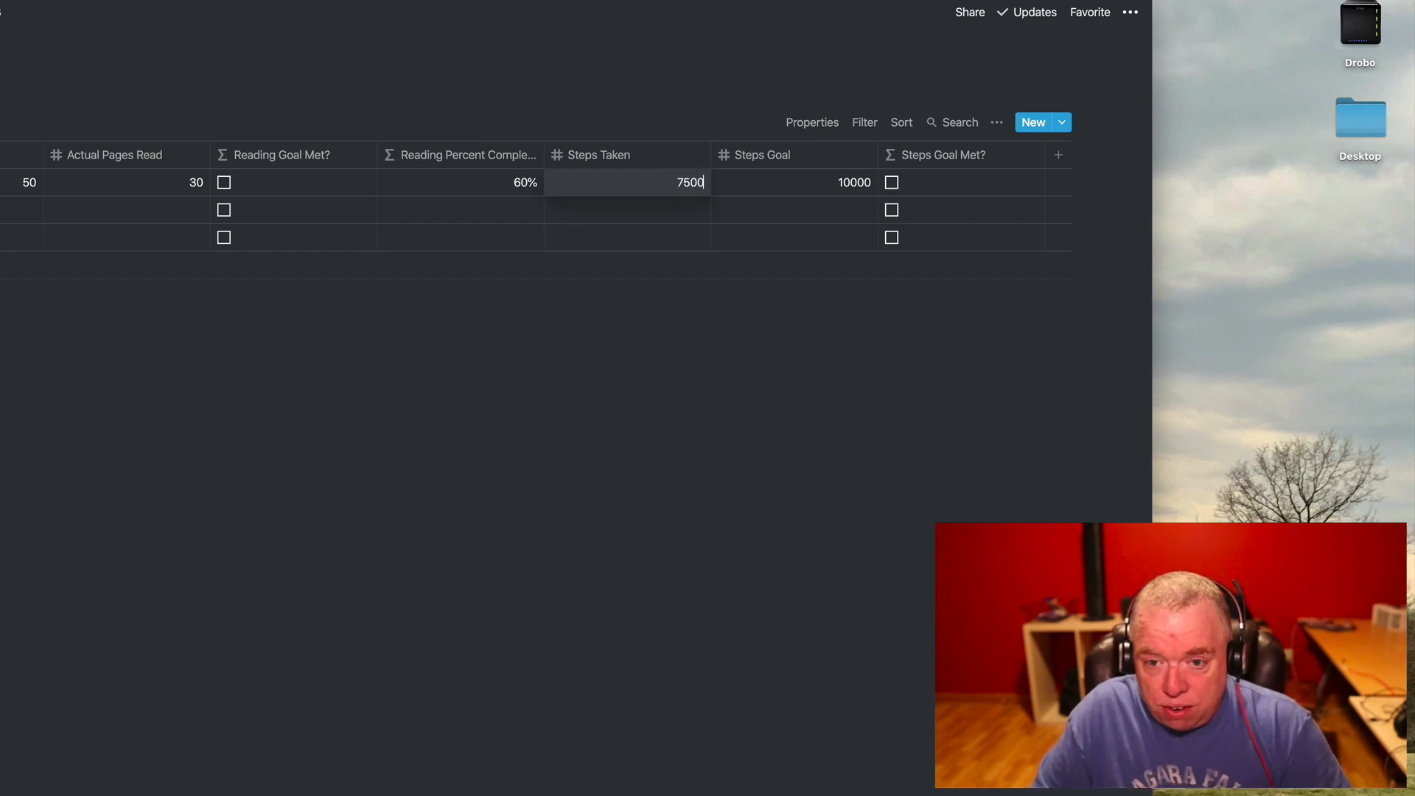
click(837, 177)
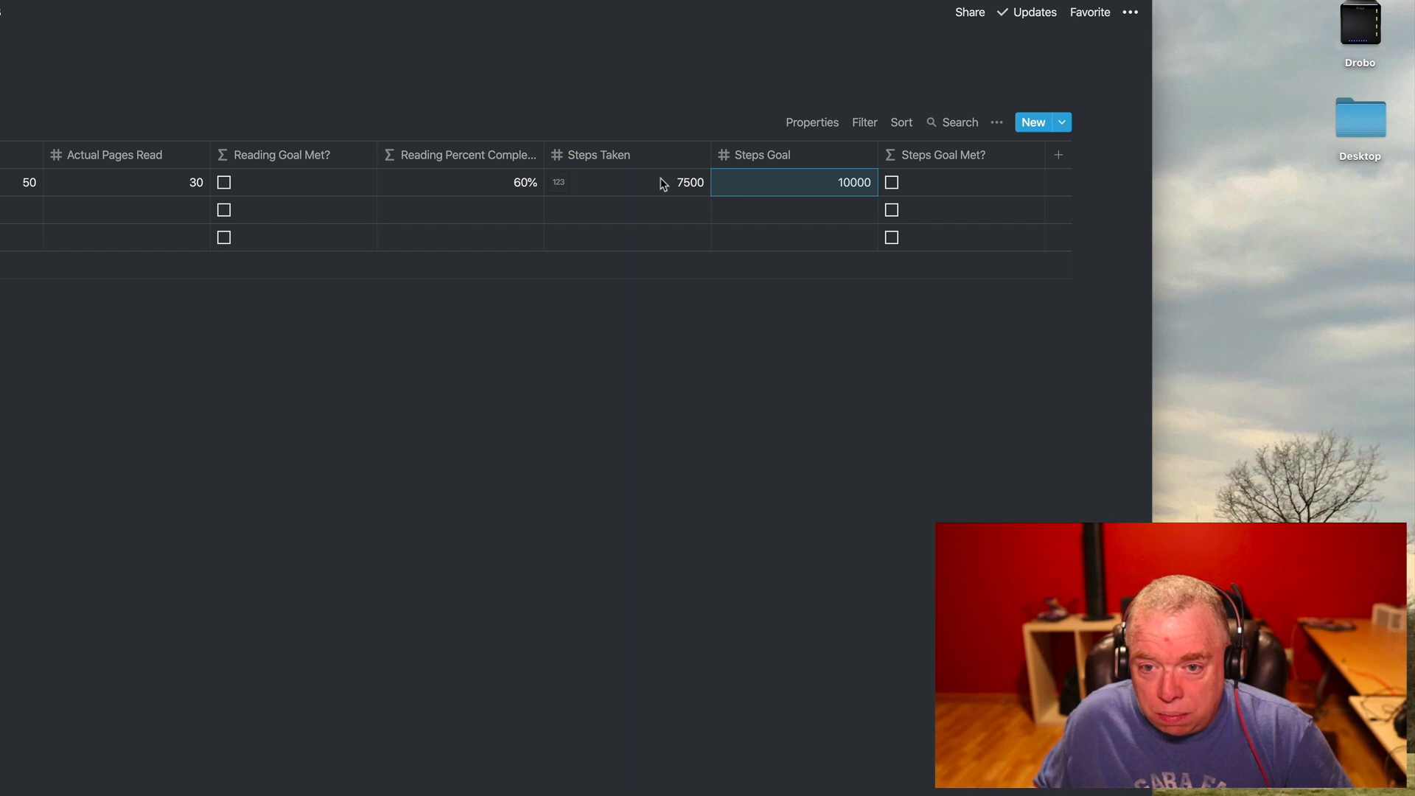
click(694, 182)
text(10000)
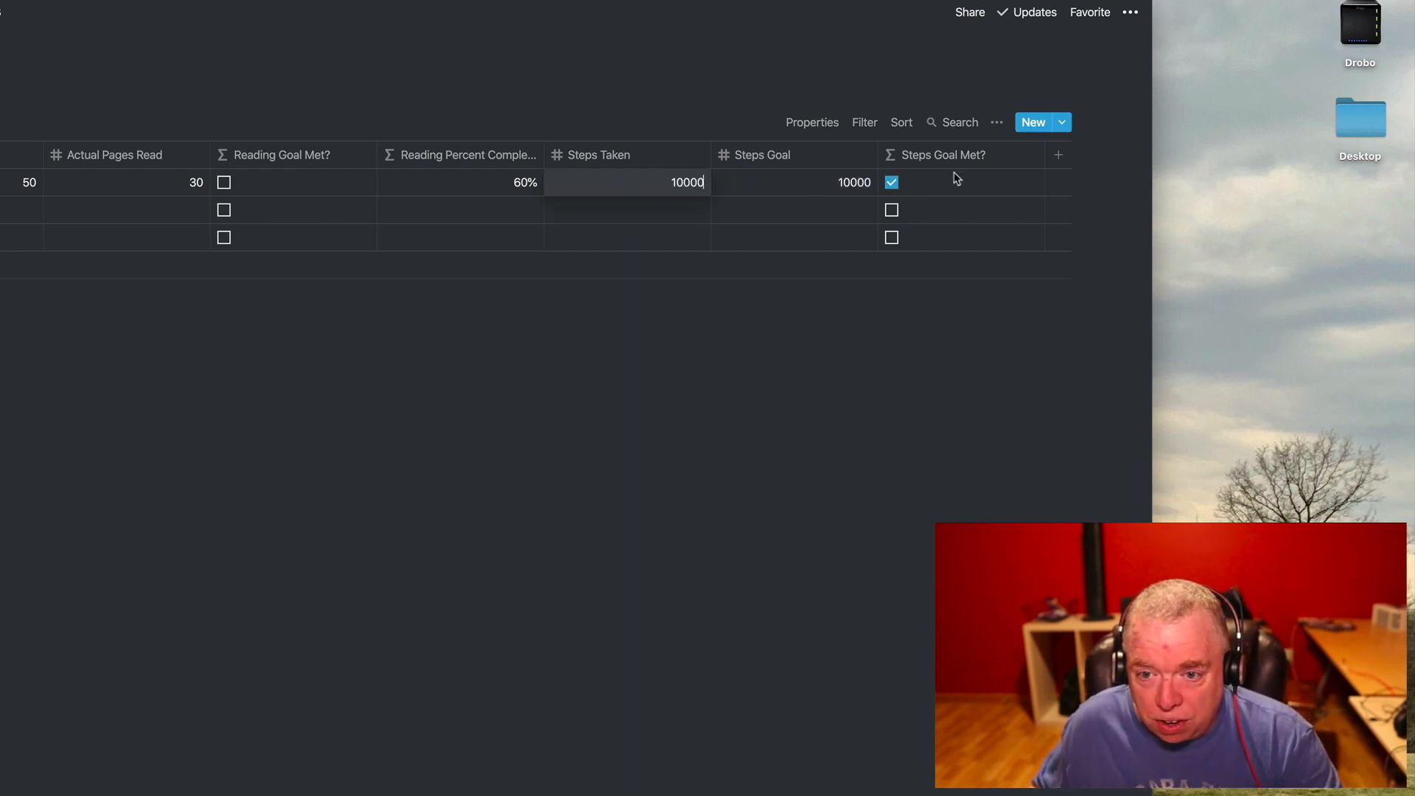
Step: Add a column named "Percentage of Steps Goal being Met" after Steps Goal Met? with the Formula property type
click(1058, 155)
text(S)
key(BackSpace)
text(Percentage of St)
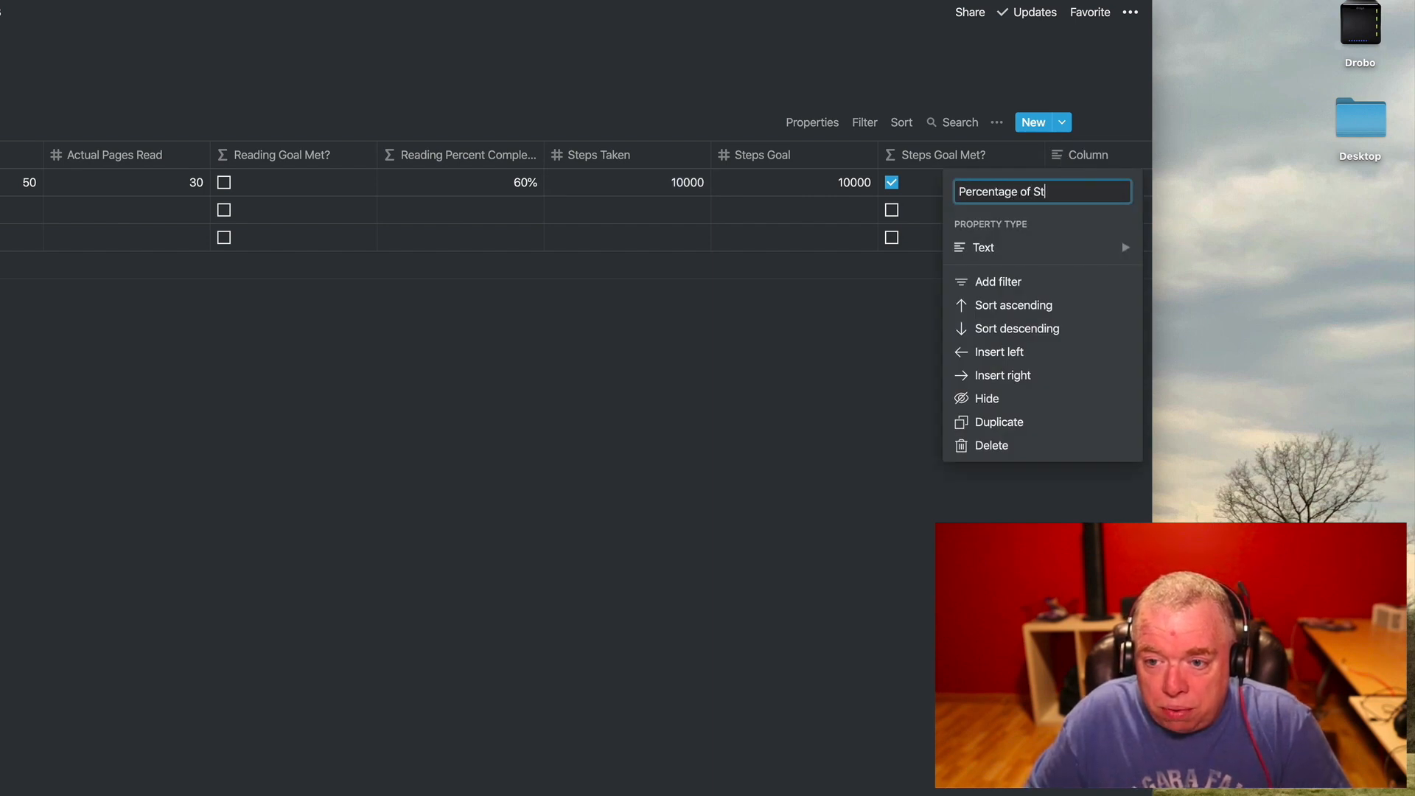
text(eps Goal being Met)
key(Tab)
click(1054, 246)
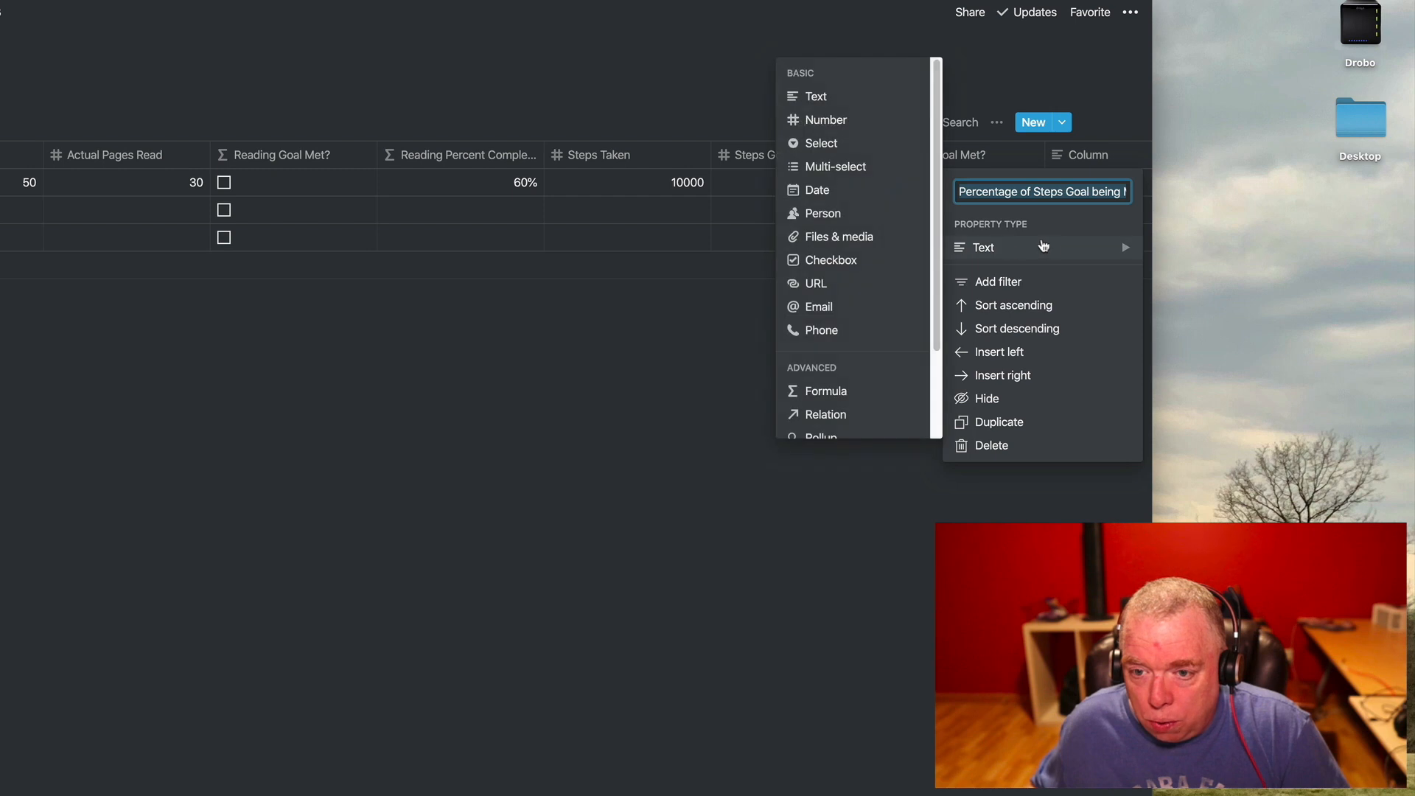
click(872, 391)
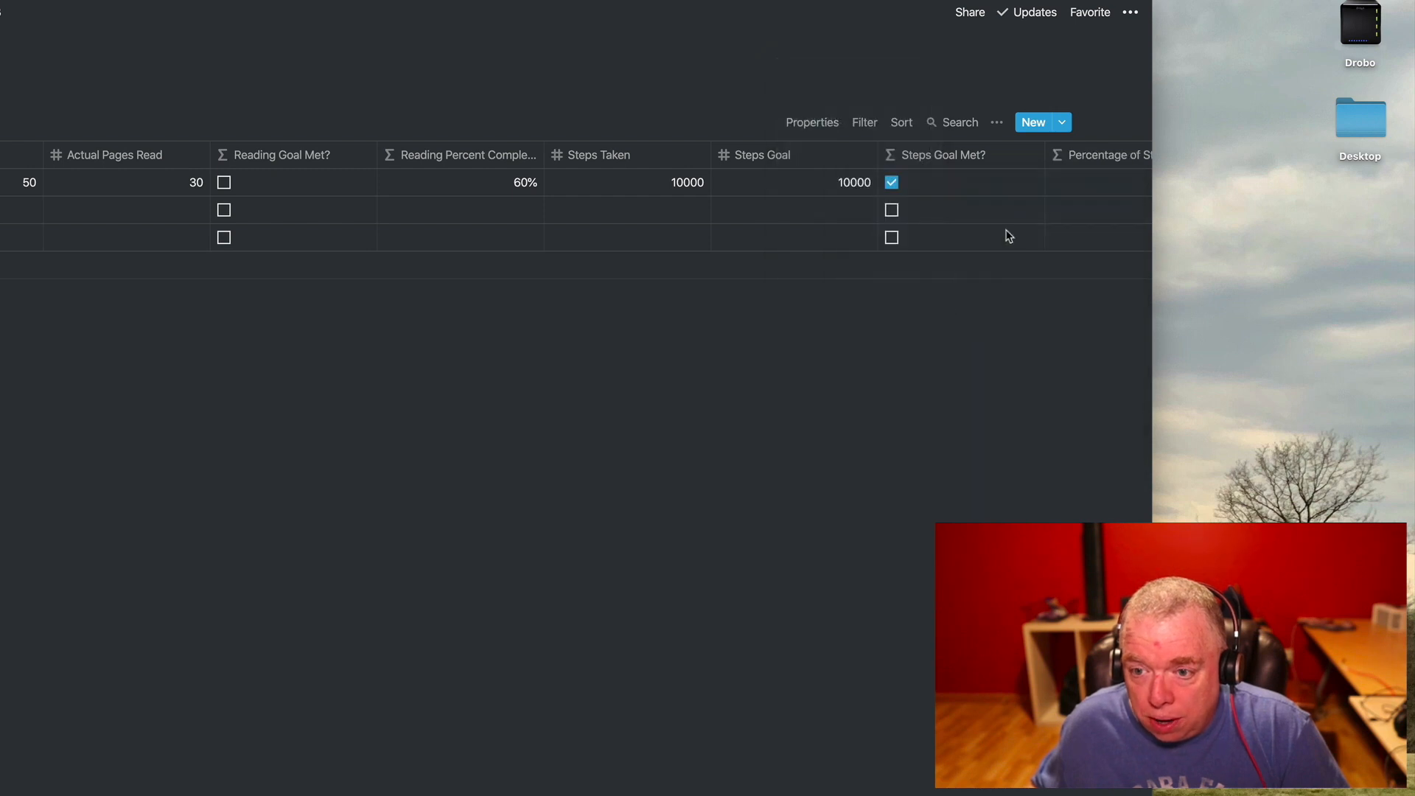
click(1065, 187)
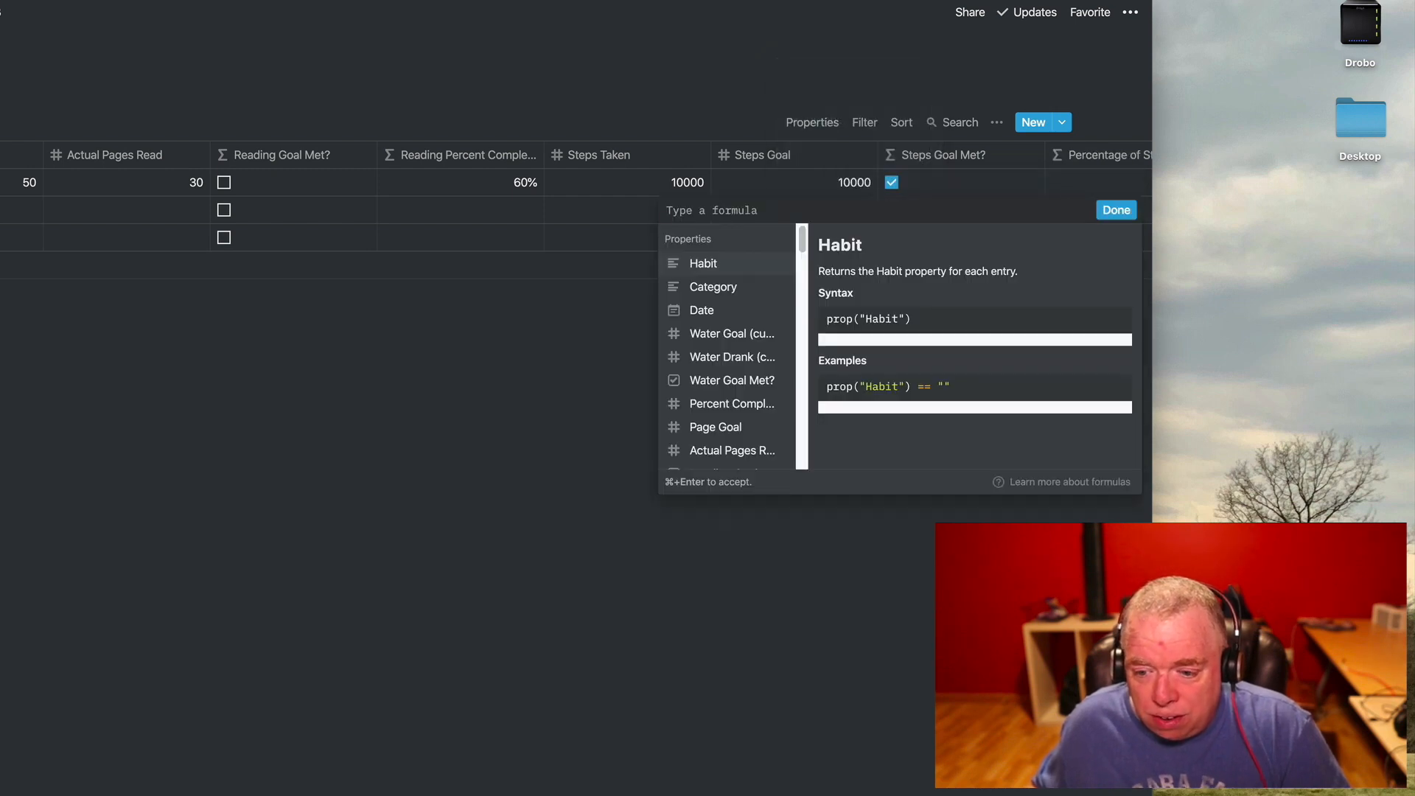
key(Escape)
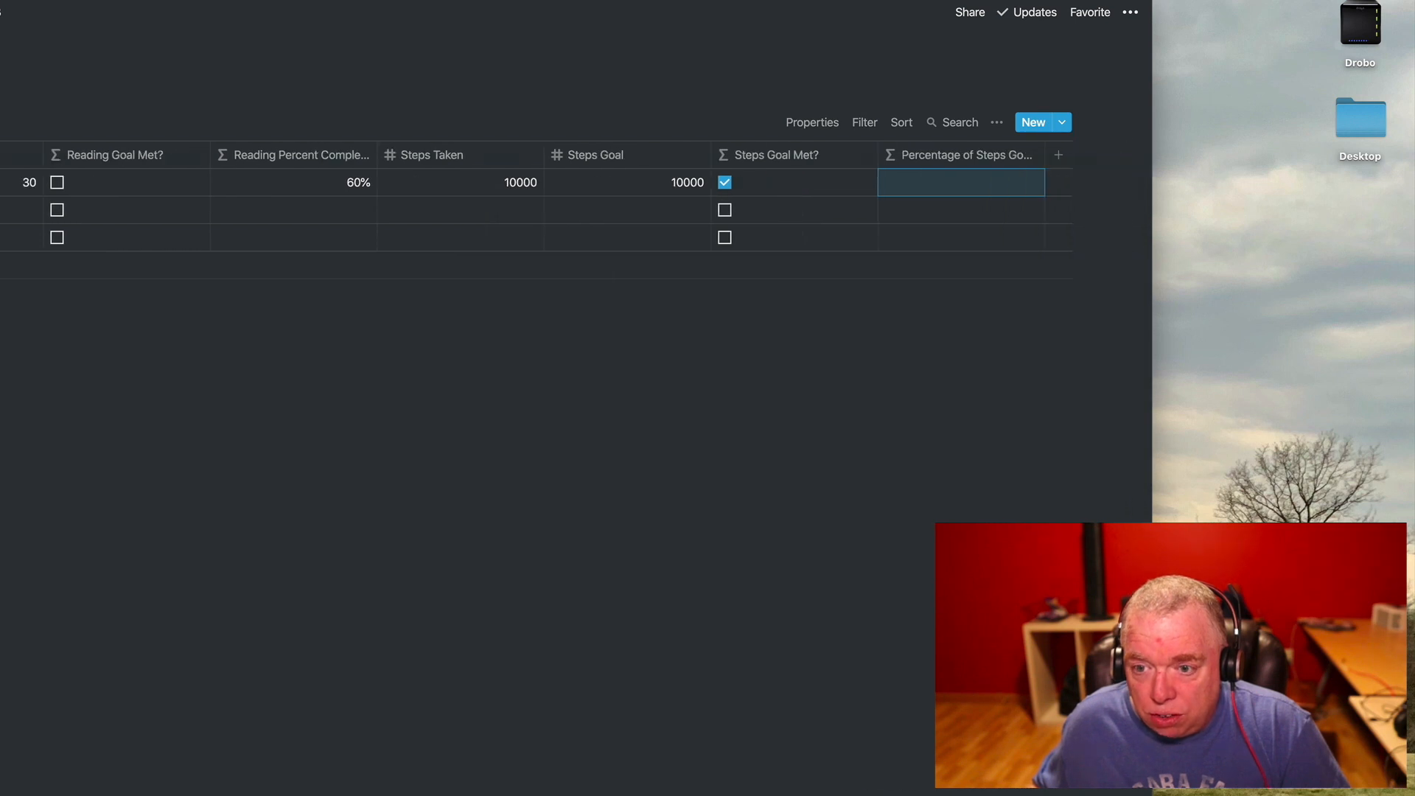
click(977, 160)
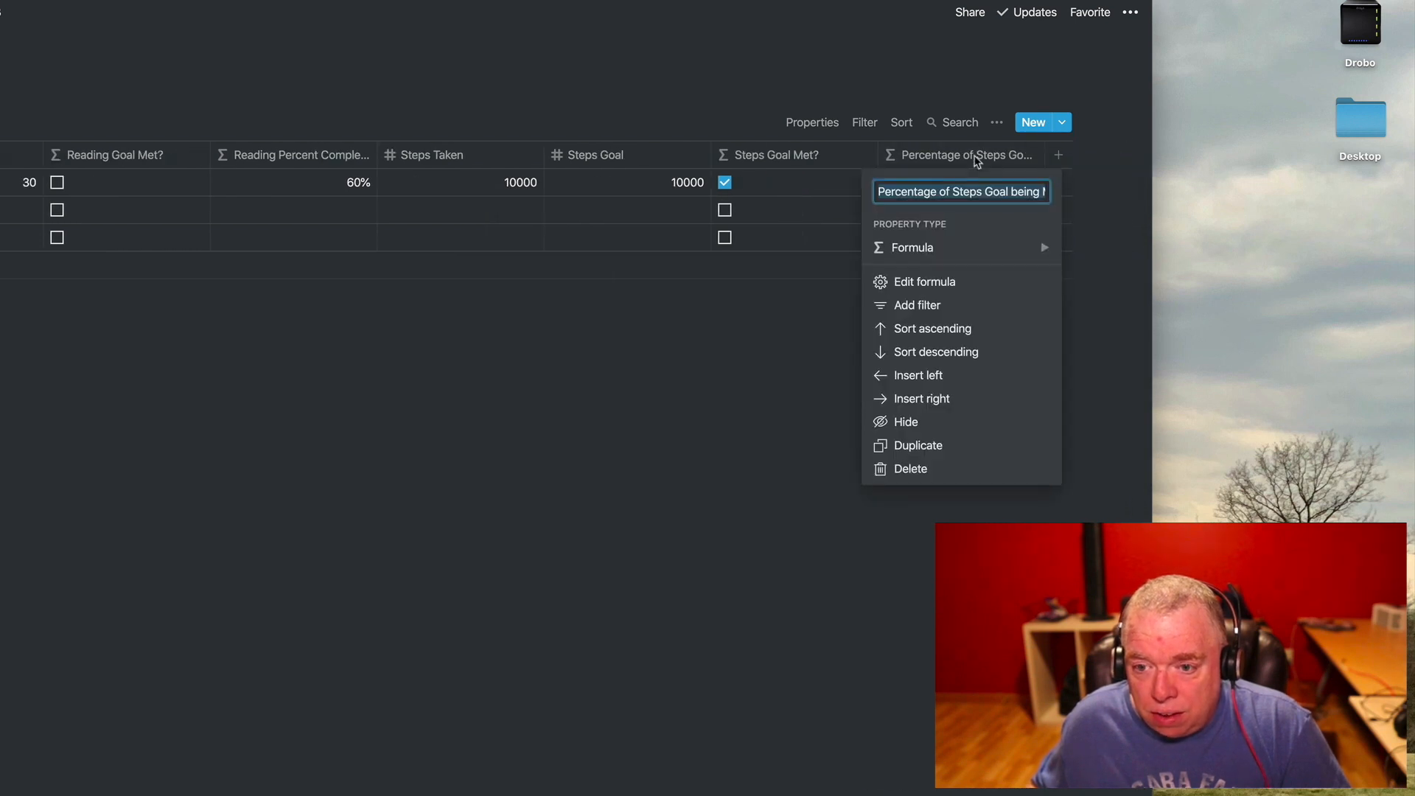
click(959, 249)
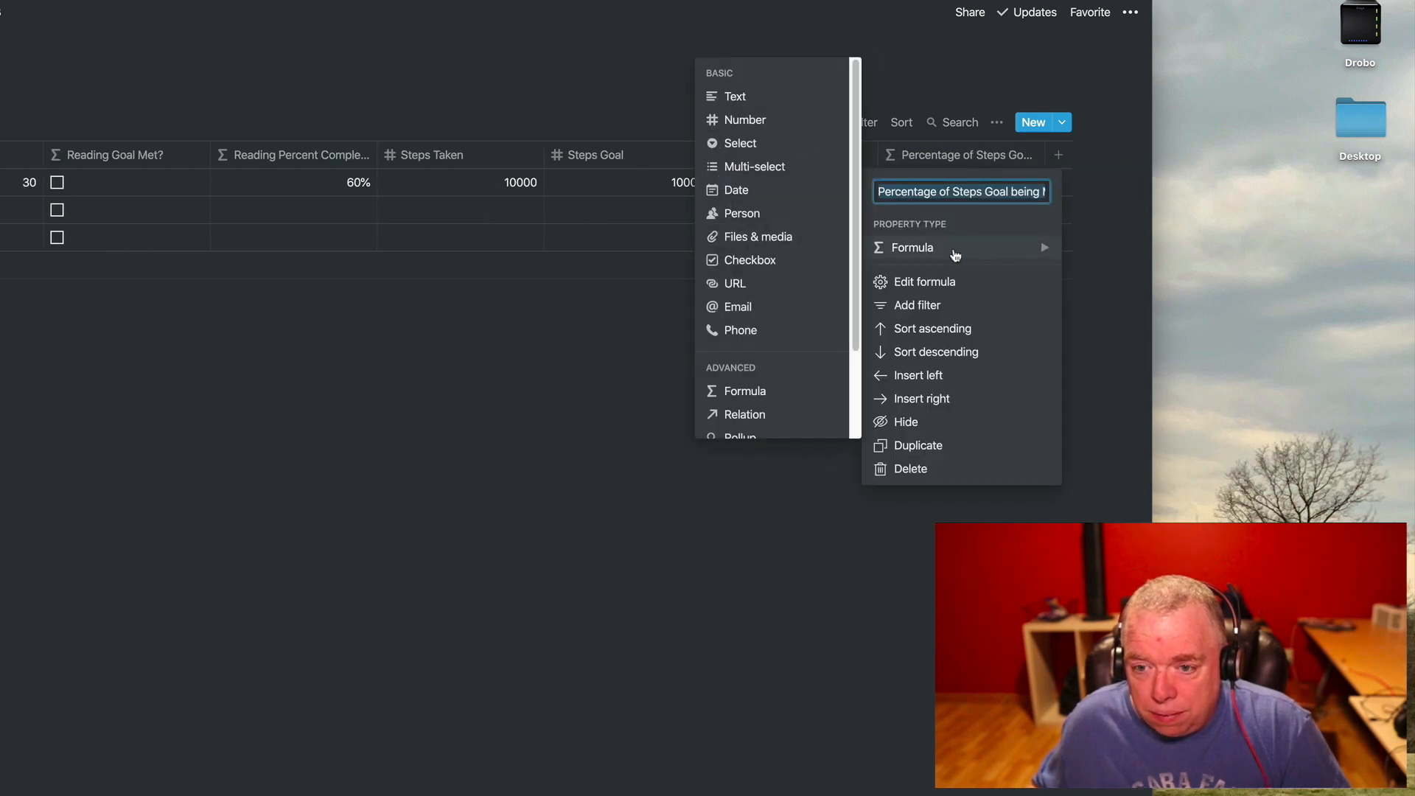
click(1143, 398)
Step: Set the Percentage of Steps Goal formula to prop("Steps Taken") / prop("Steps Goal") and format its results as a percent
click(960, 175)
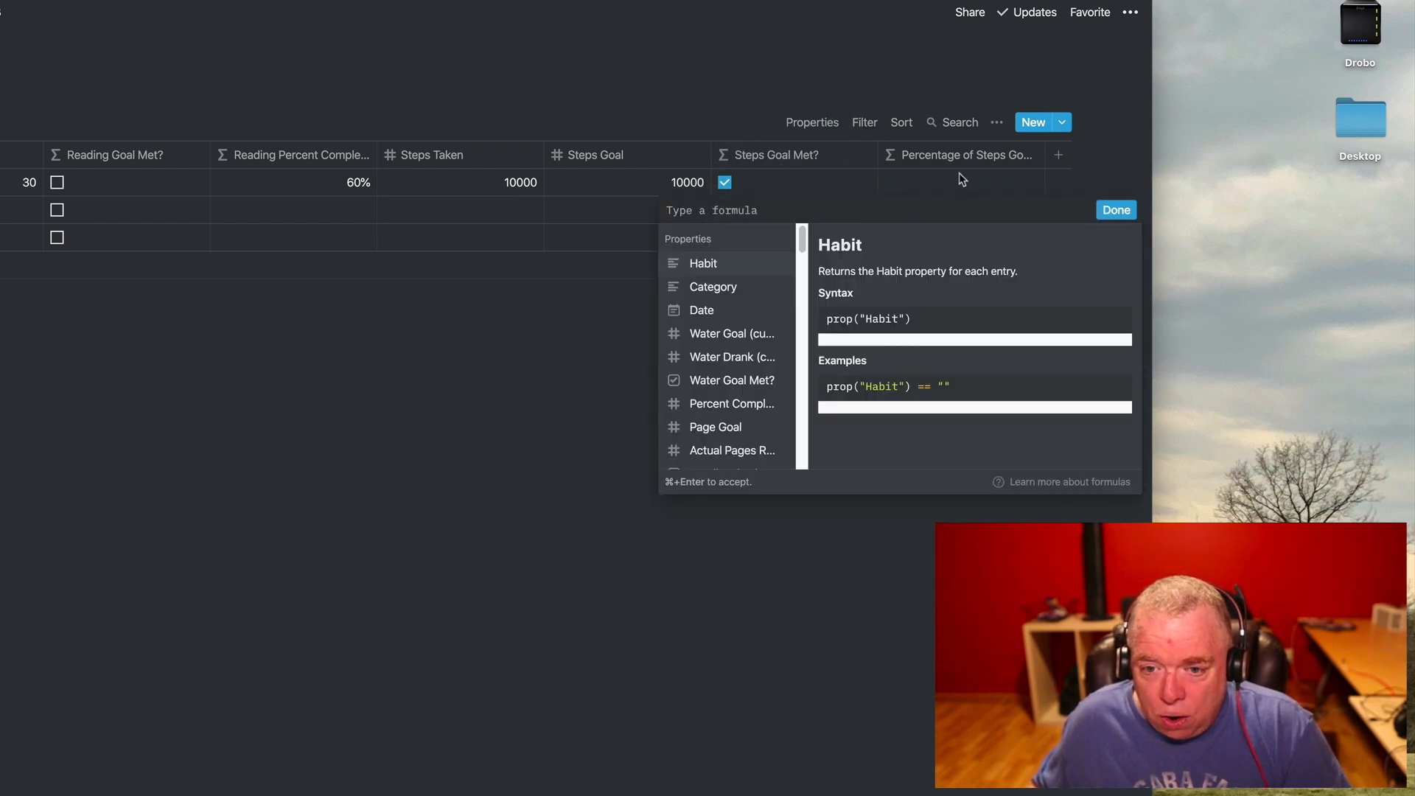
scroll(781, 383, down, 3)
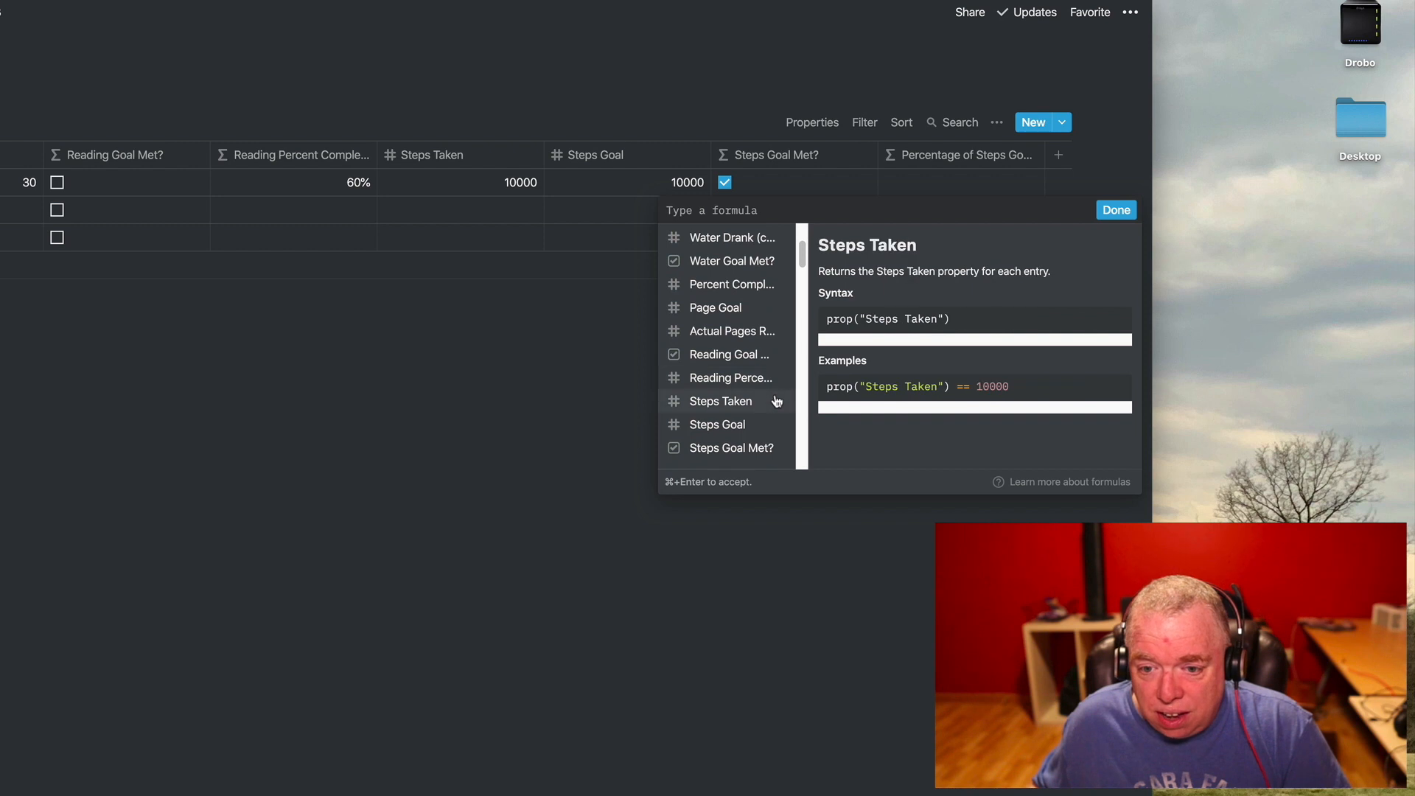
click(773, 405)
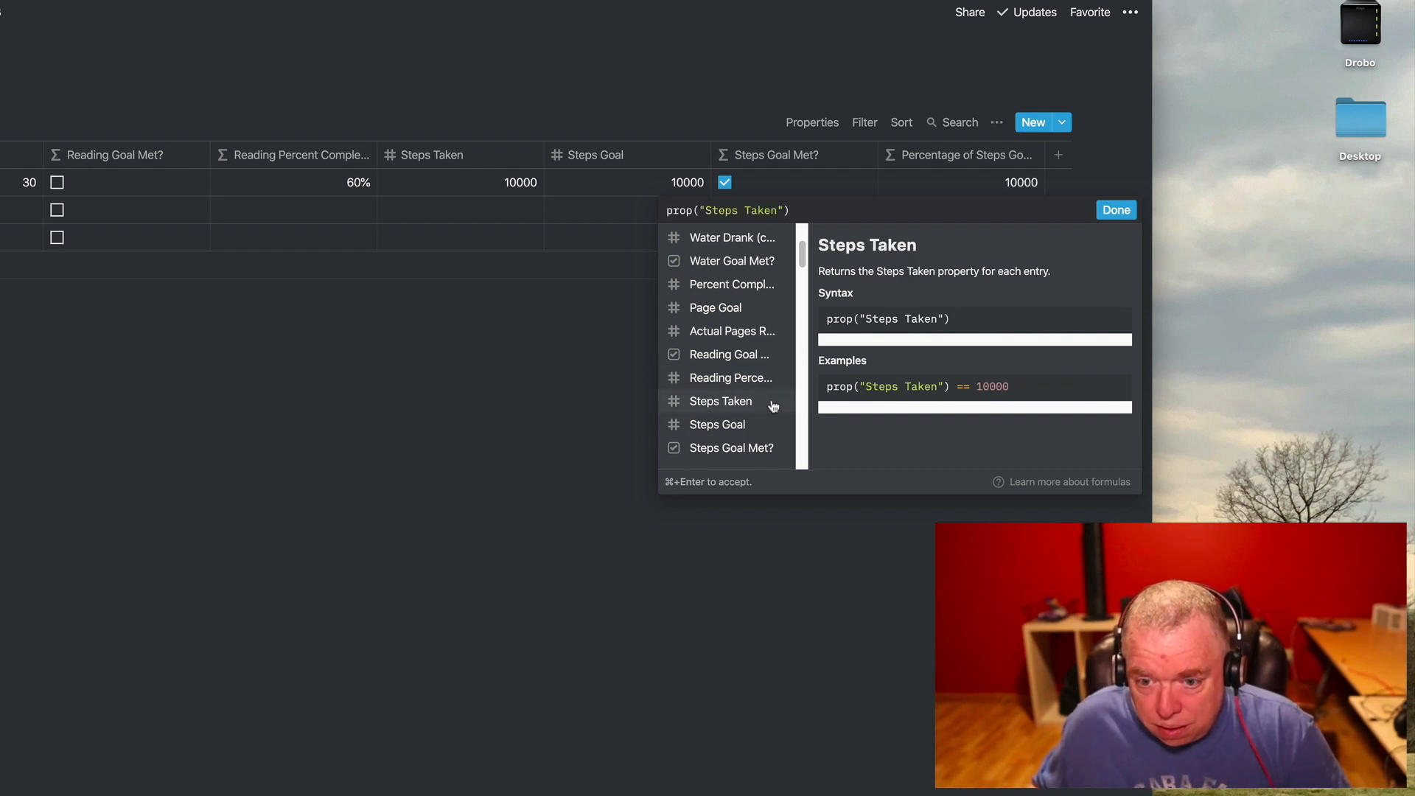
text(/)
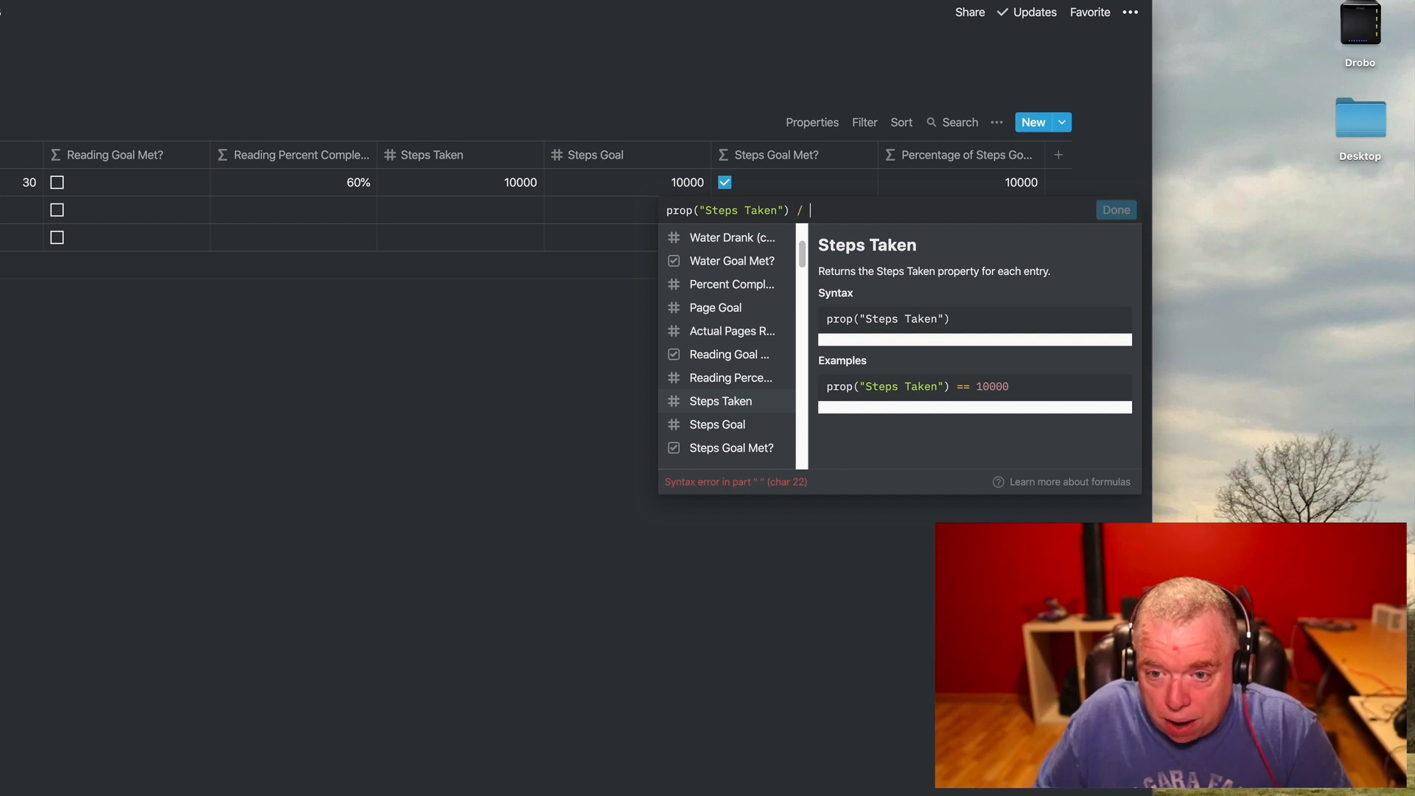
click(759, 424)
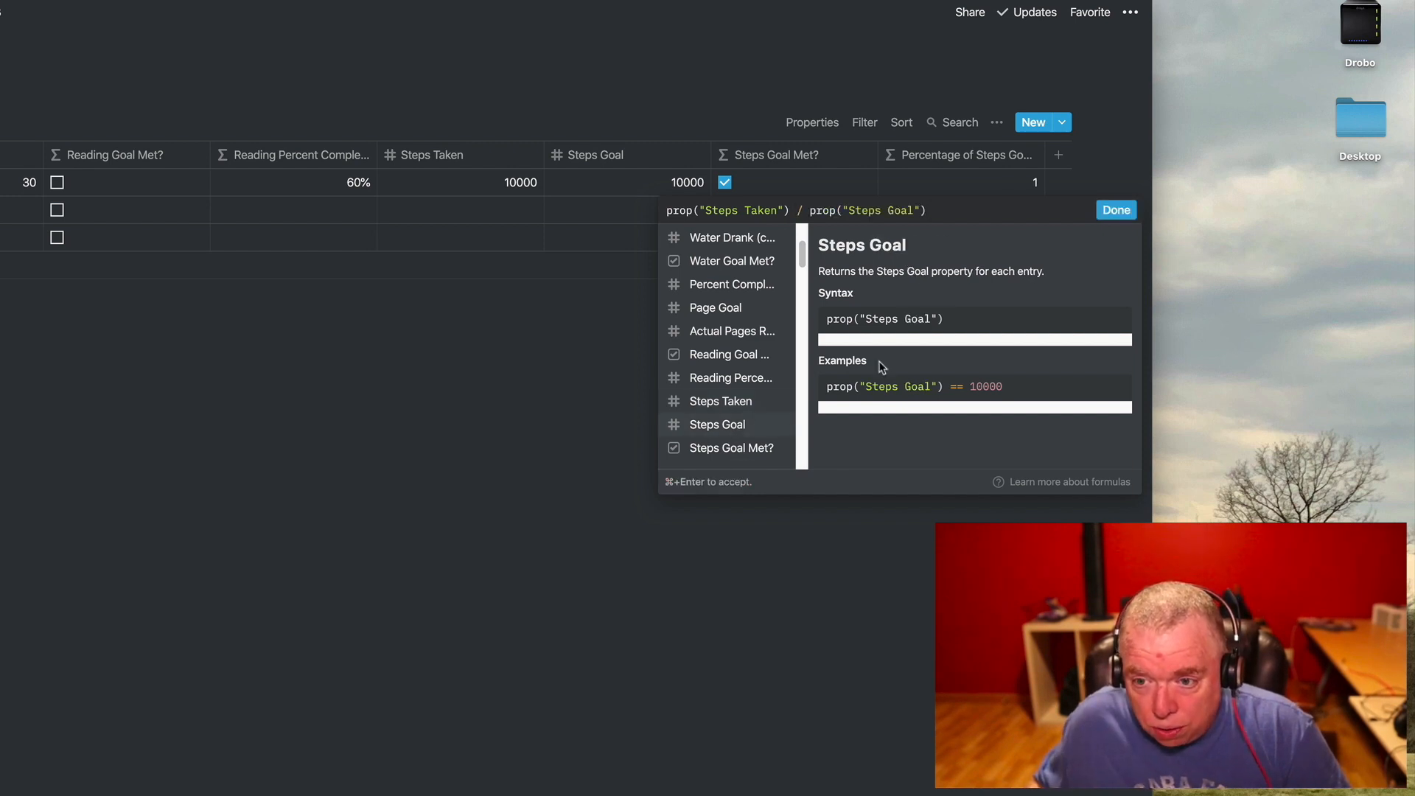
click(1108, 212)
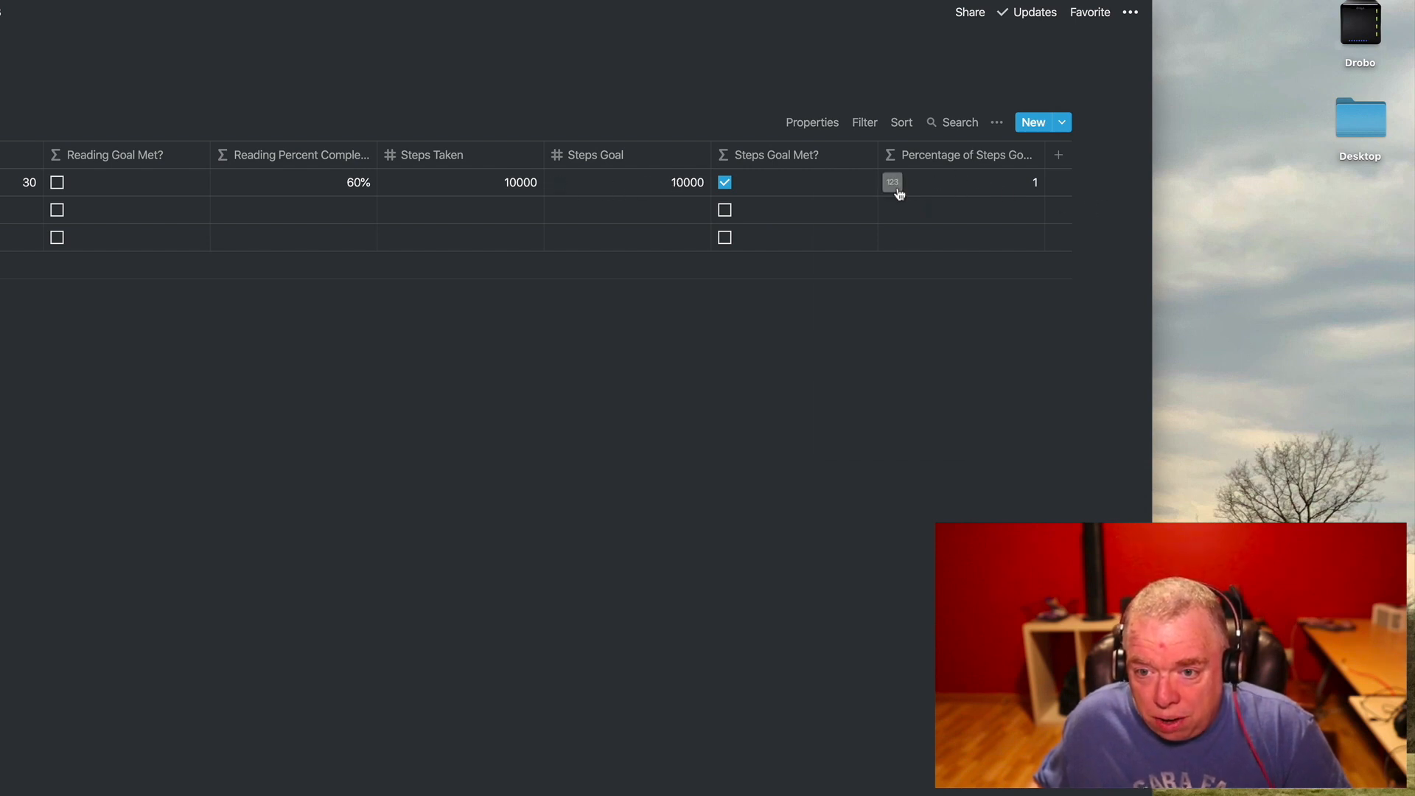
click(892, 182)
click(899, 252)
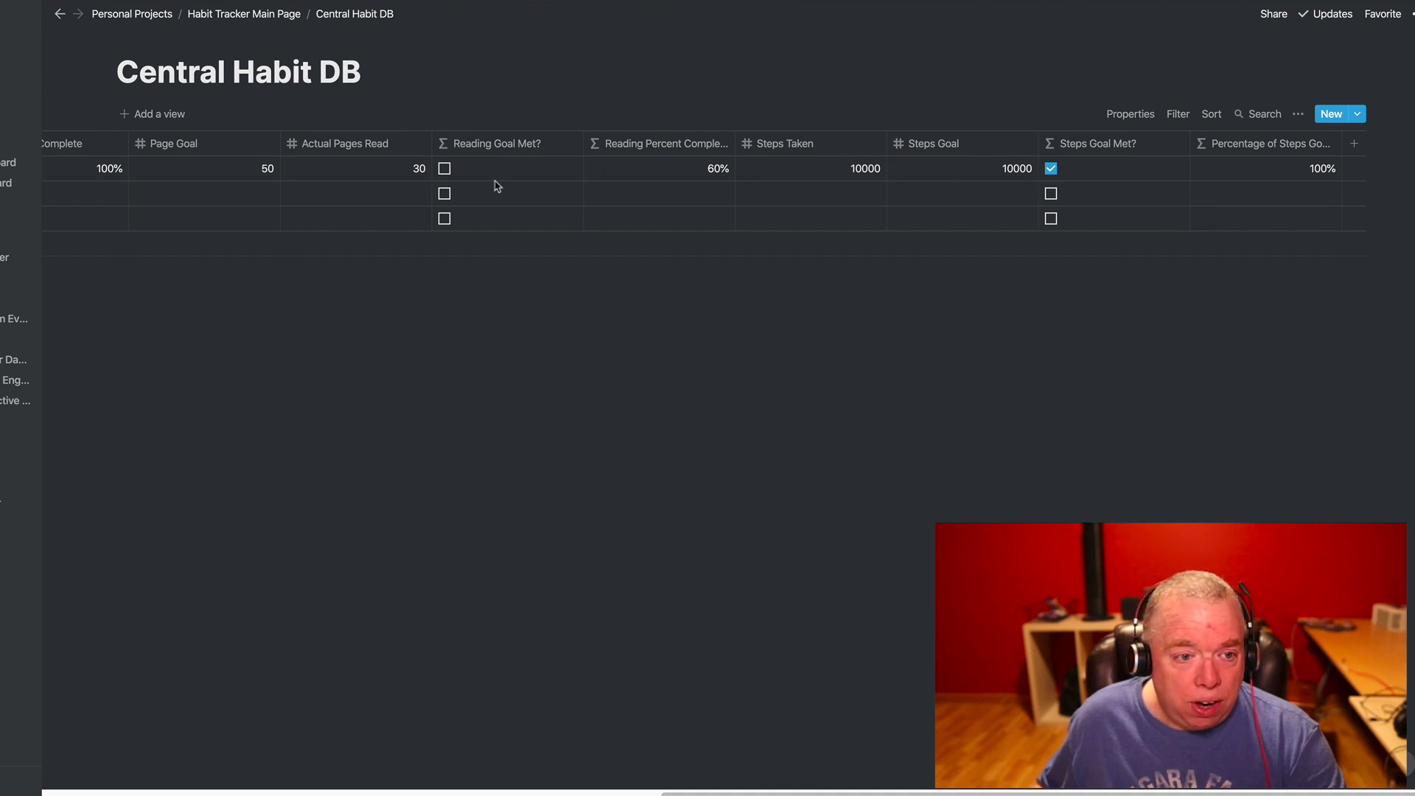
Step: Delete the first row of Central Habit DB, which holds the test values
drag(1045, 790, 432, 763)
scroll(516, 752, right, 10)
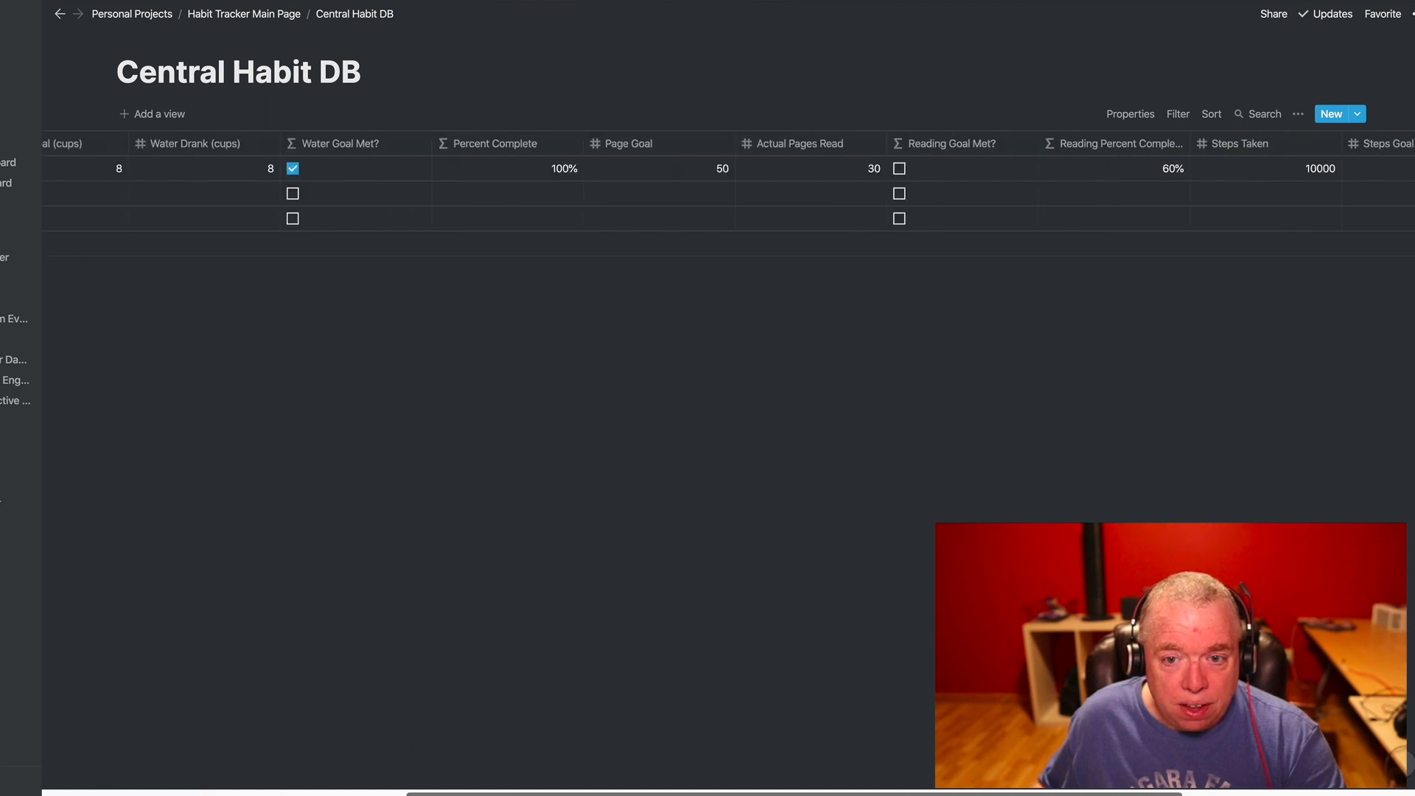
scroll(516, 736, left, 10)
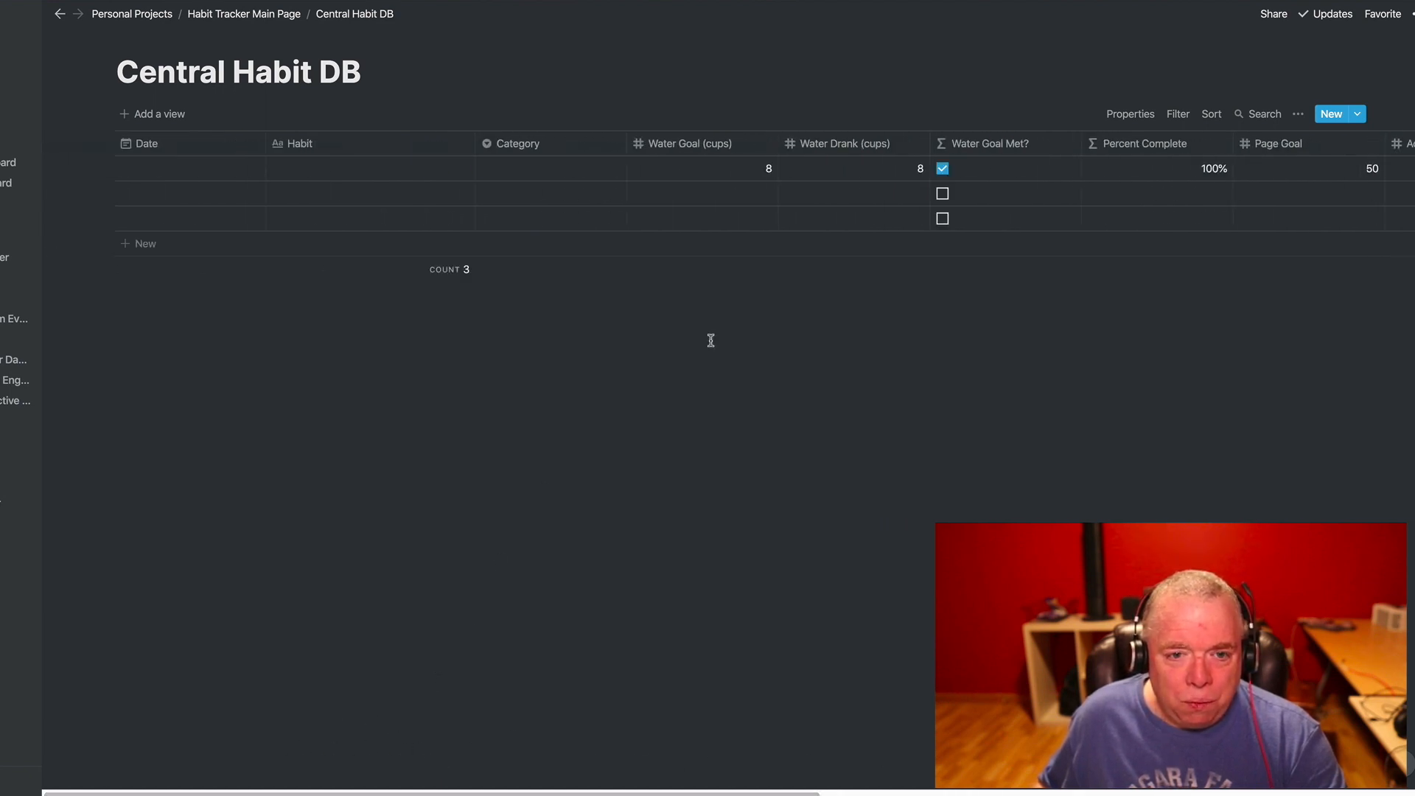
click(204, 174)
click(404, 175)
click(445, 169)
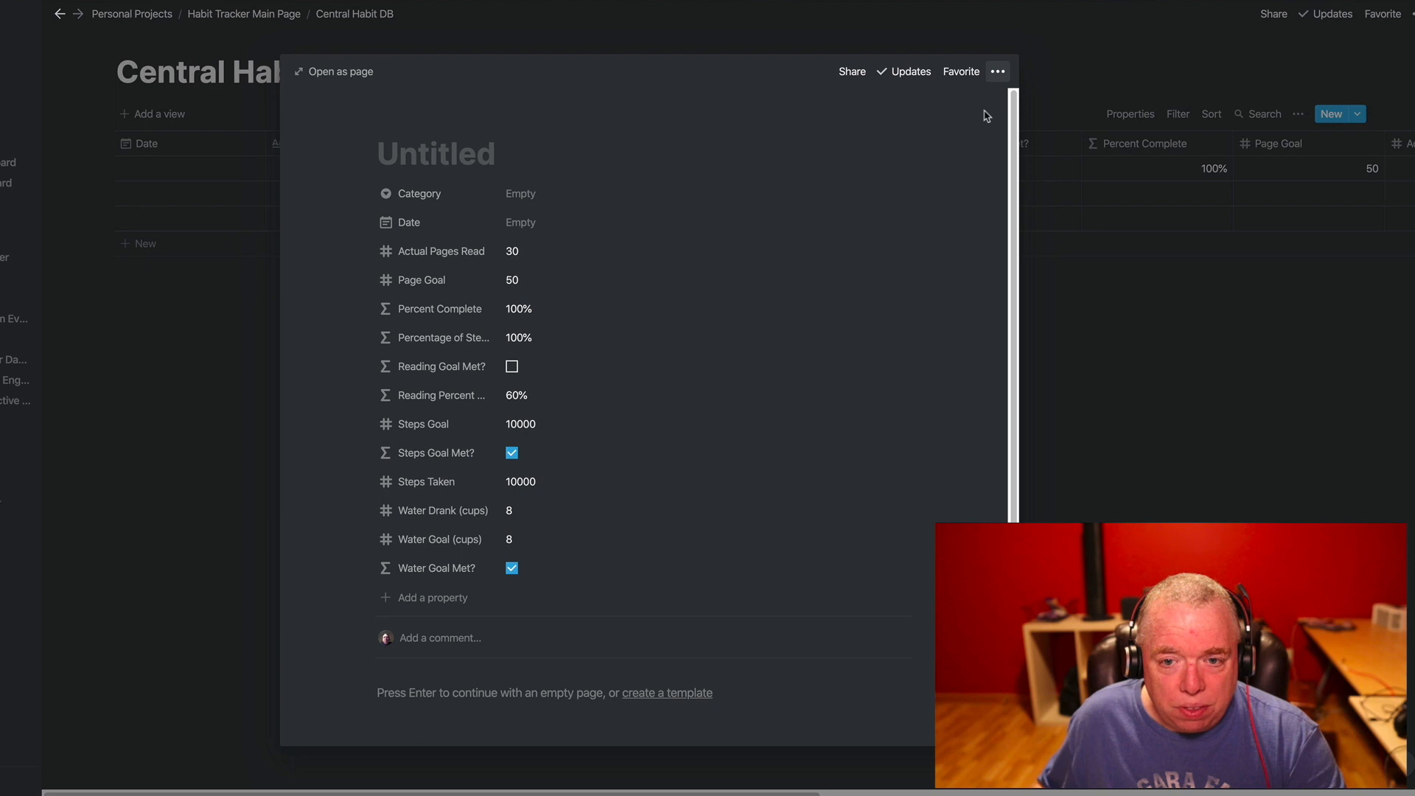
click(997, 71)
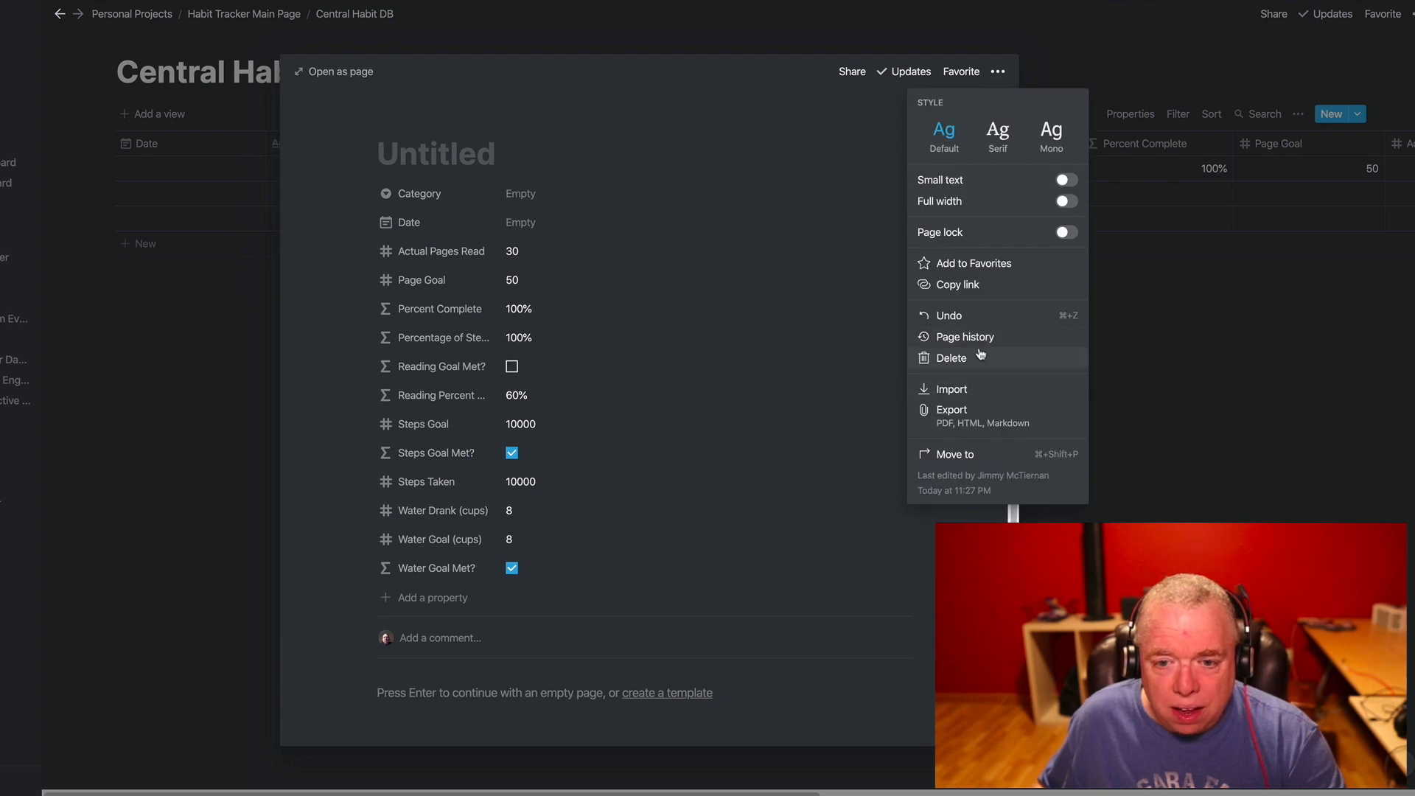
click(958, 359)
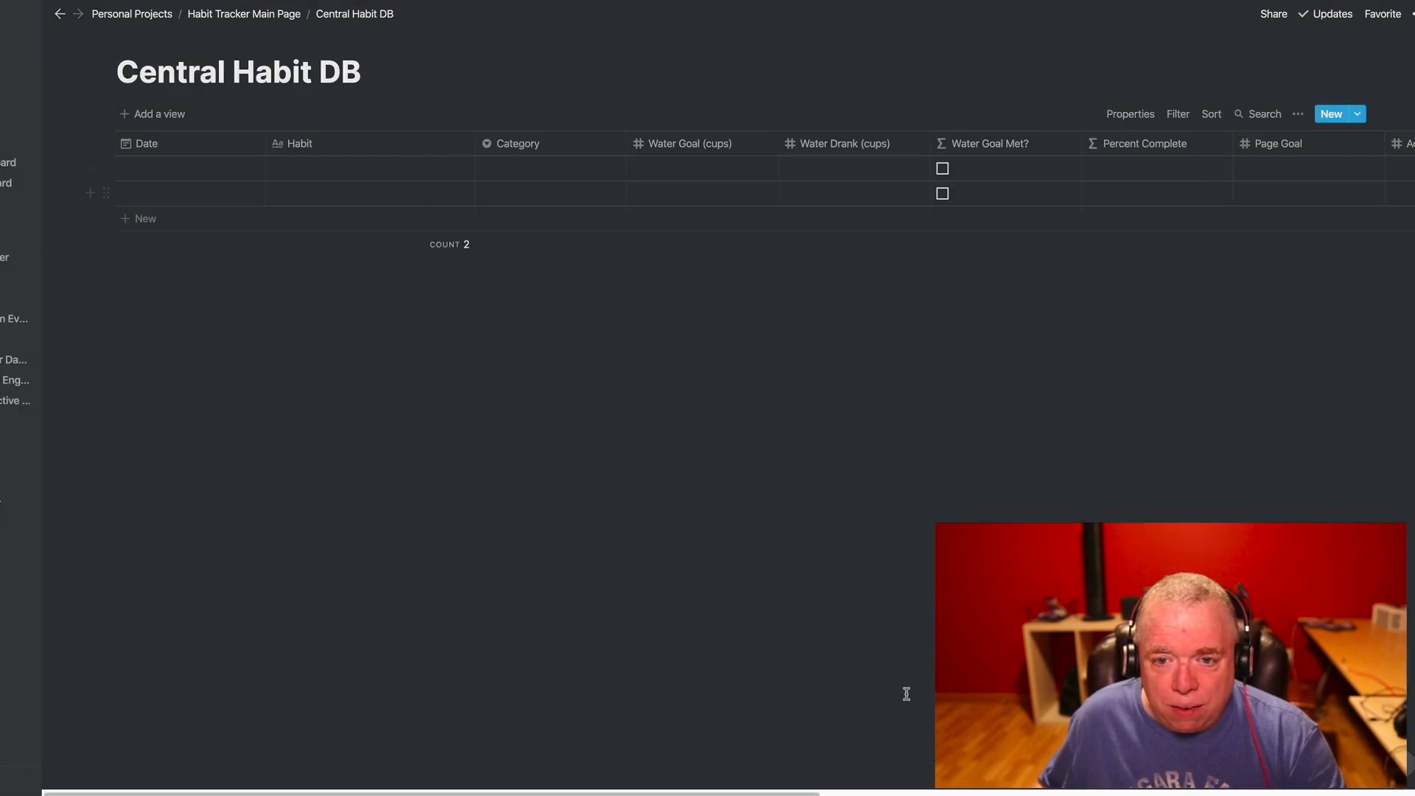
Step: Delete the two remaining empty rows so that Central Habit DB has no entries
drag(803, 793, 1144, 793)
drag(1185, 792, 670, 795)
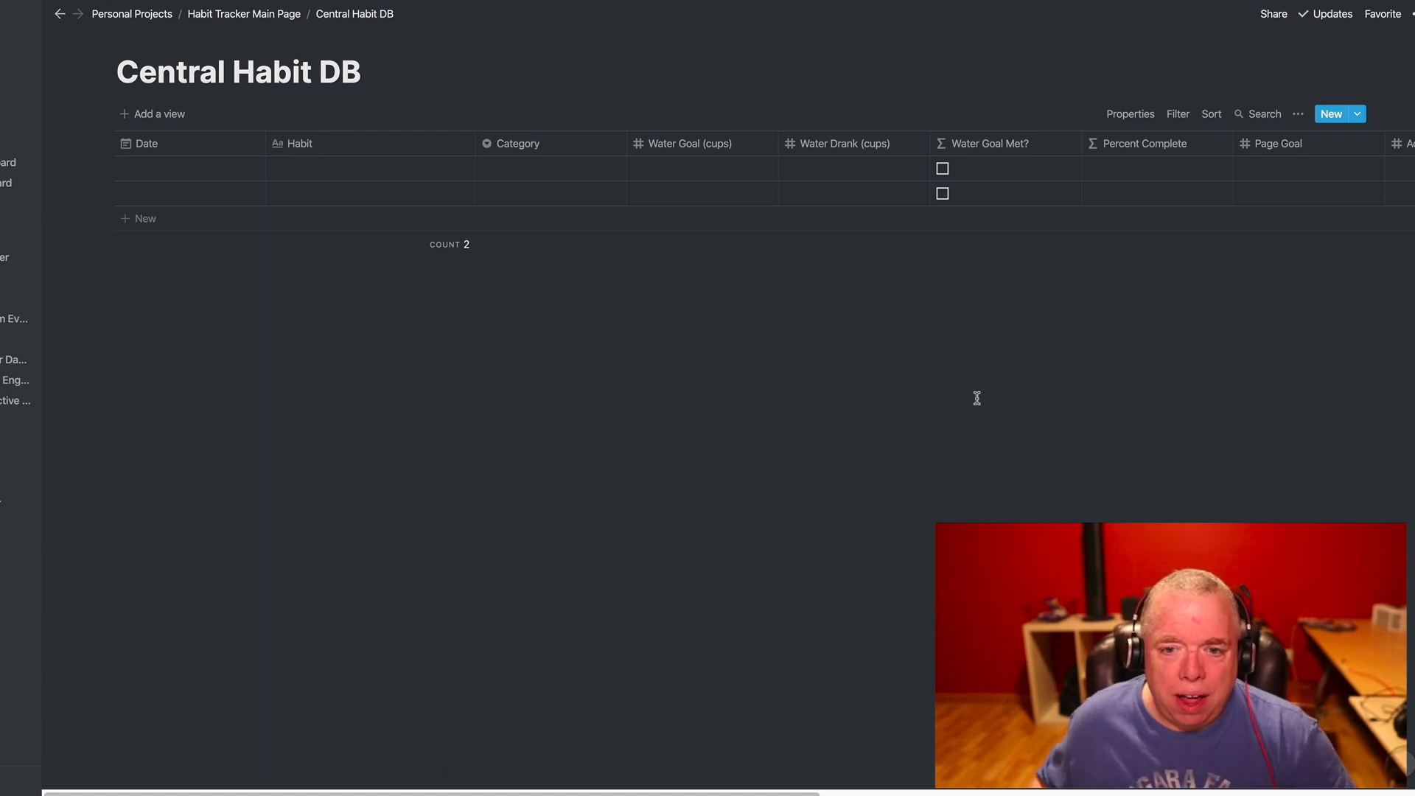
mouse_move(343, 178)
click(447, 169)
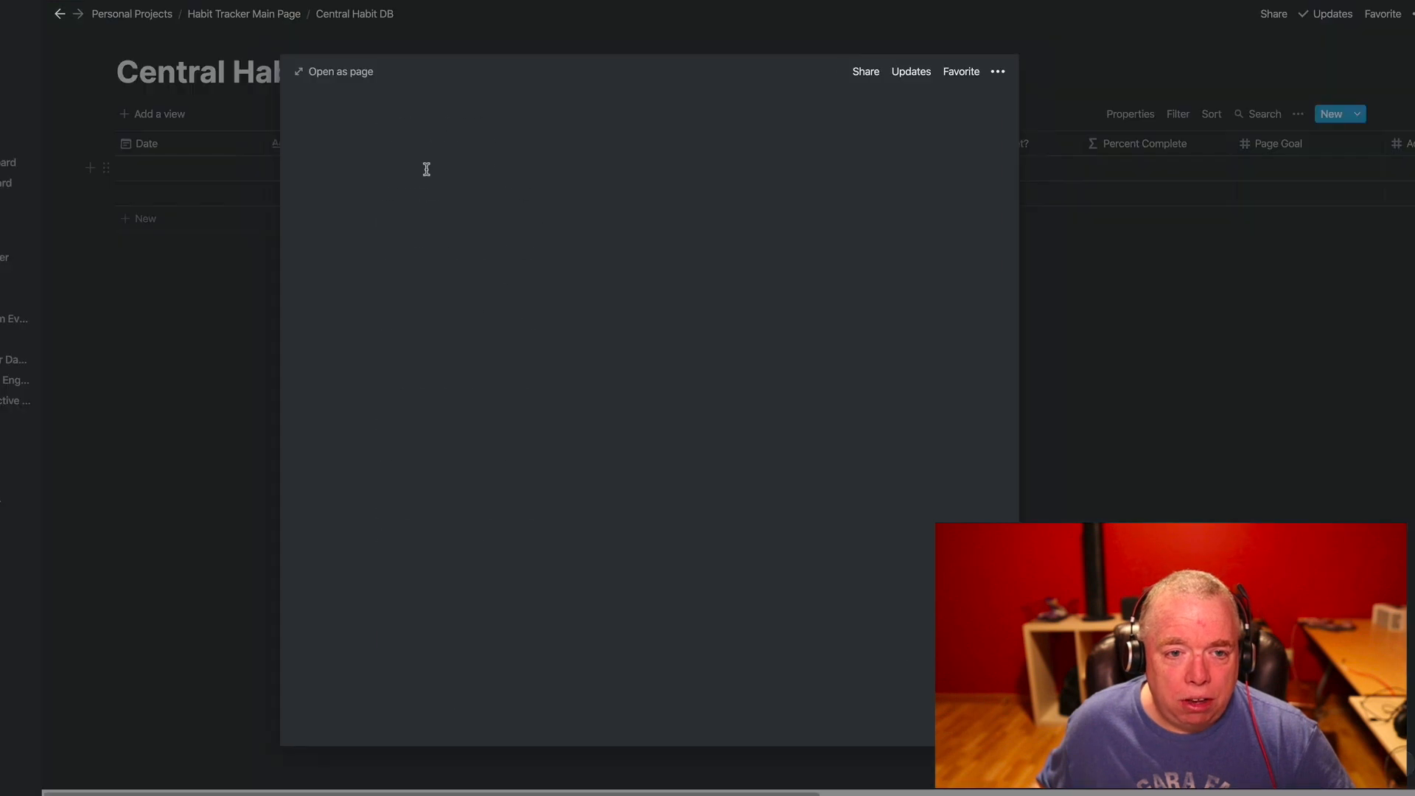
click(998, 71)
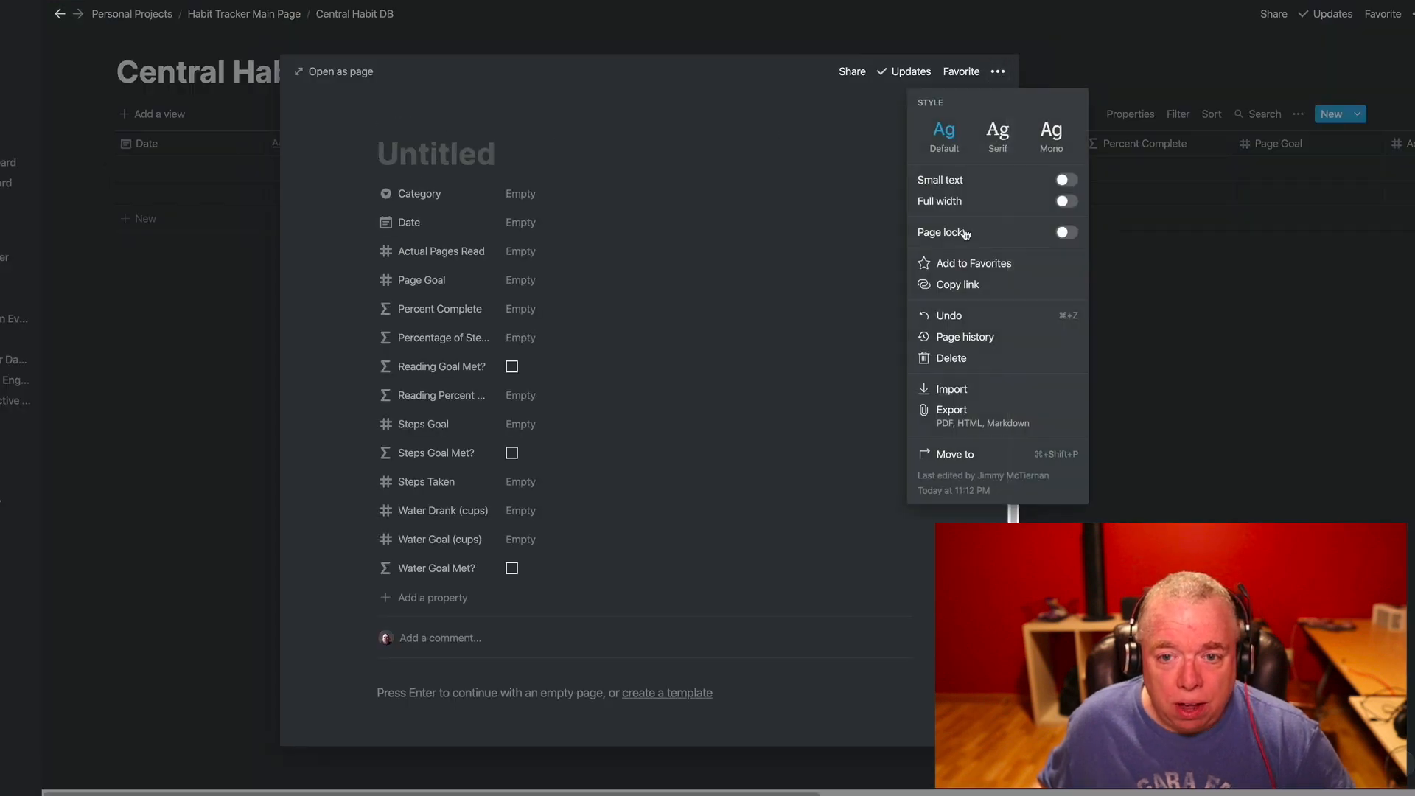
click(979, 359)
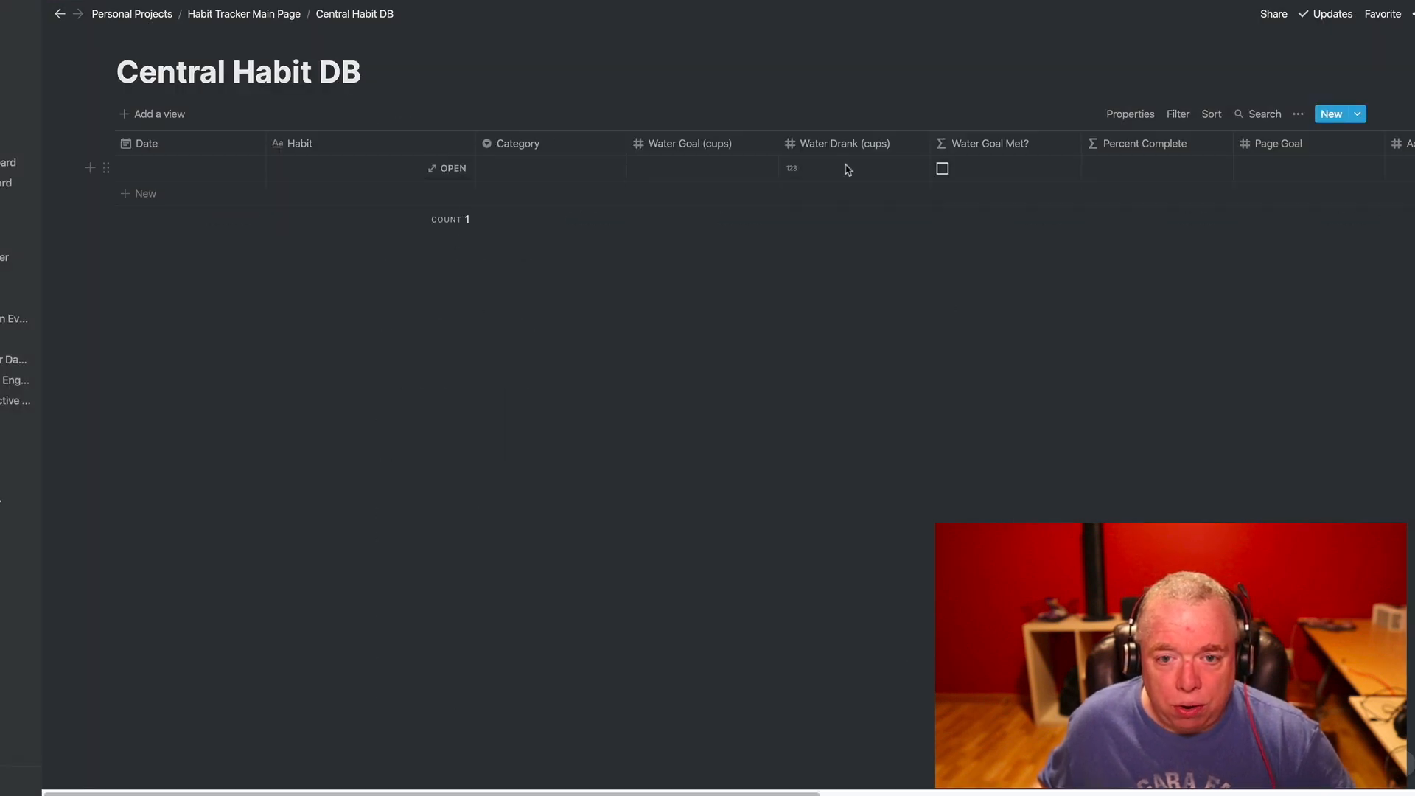
click(447, 170)
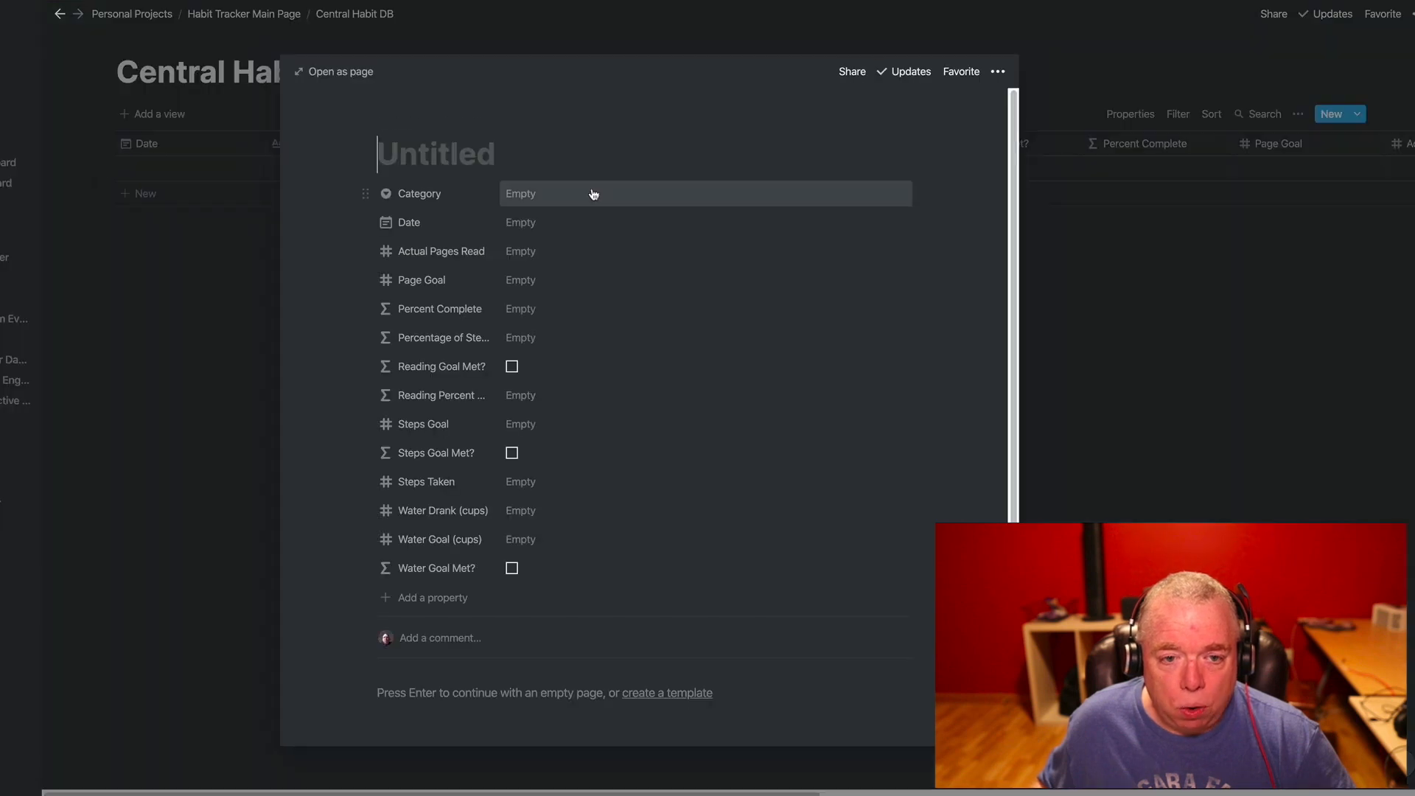
click(998, 72)
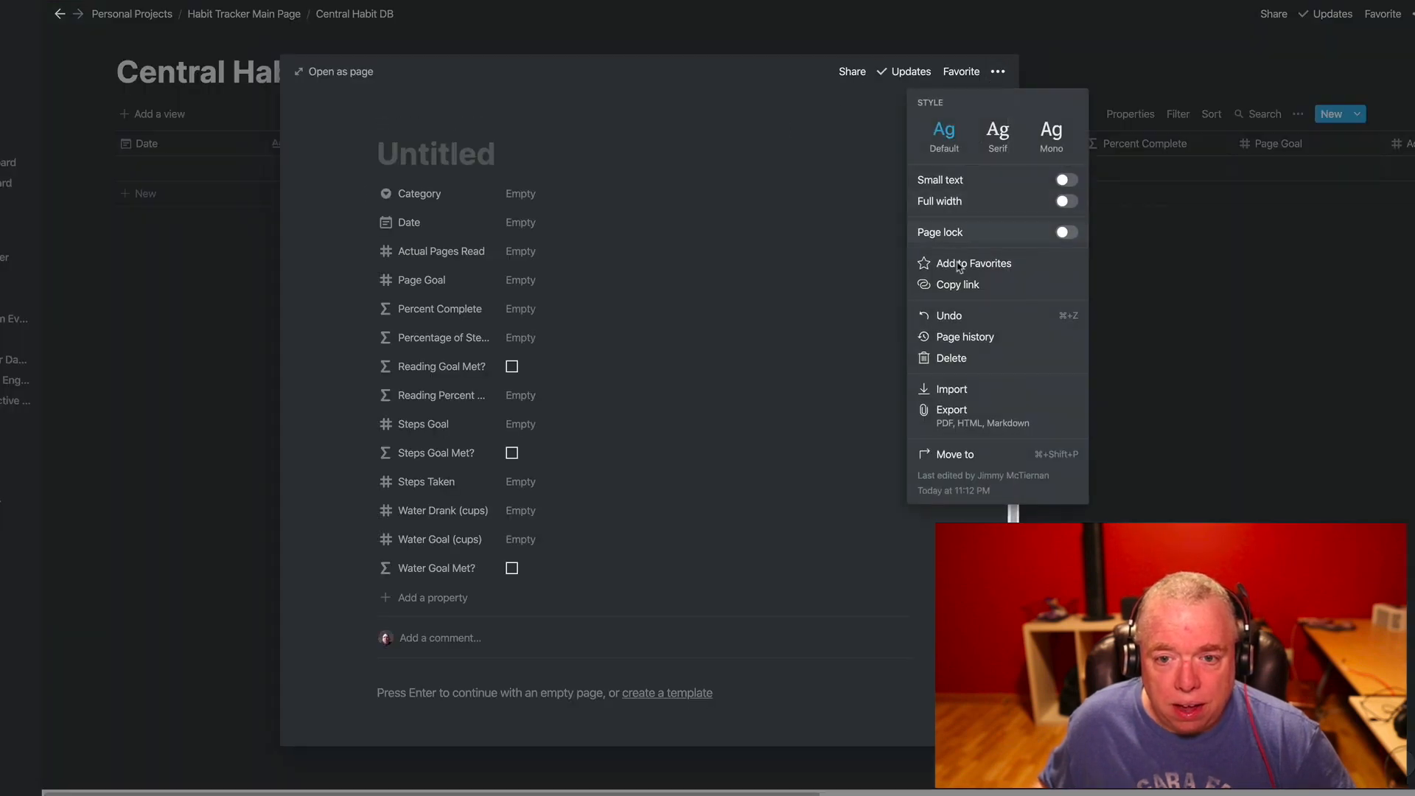
click(964, 359)
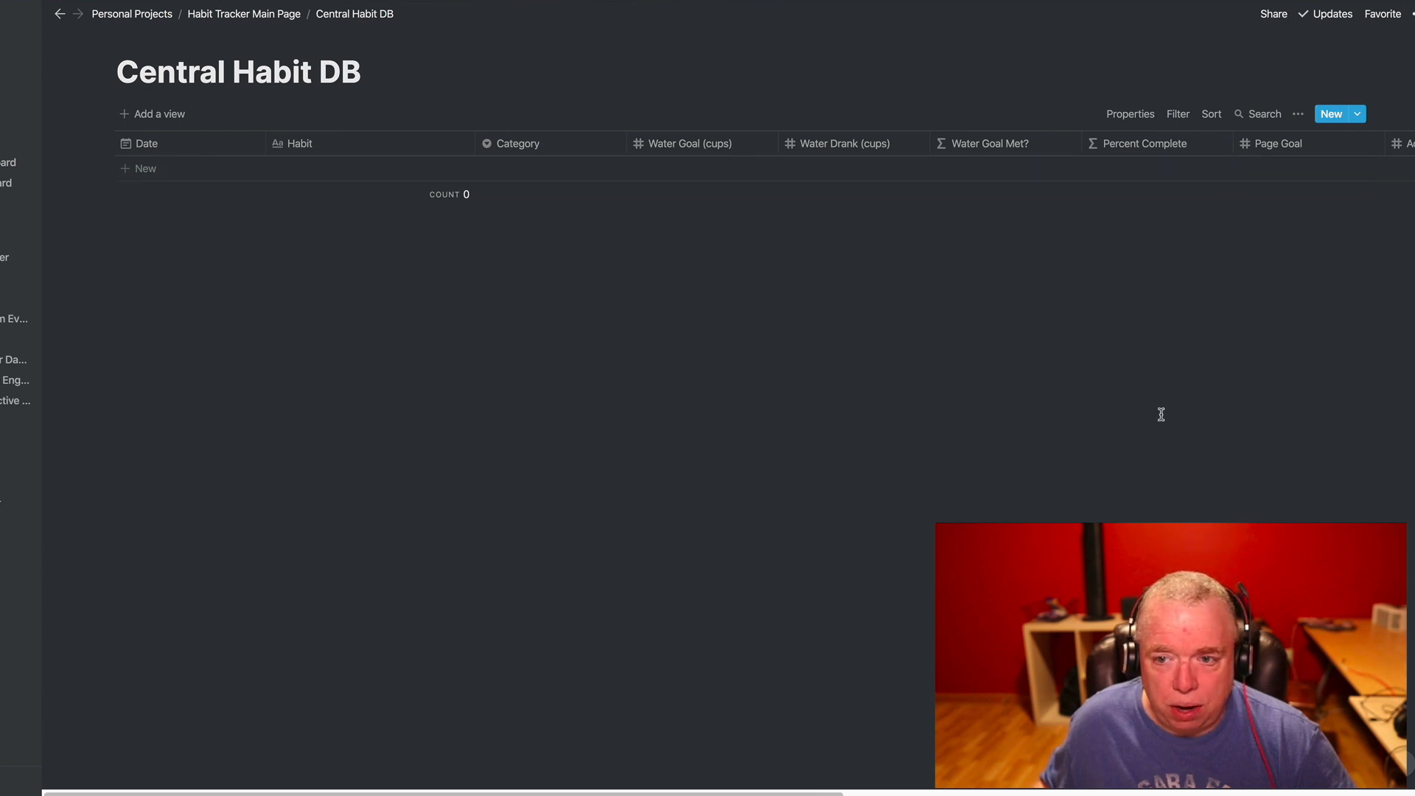
Step: Create a new template for Central Habit DB and title it "Water Goal"
click(1357, 115)
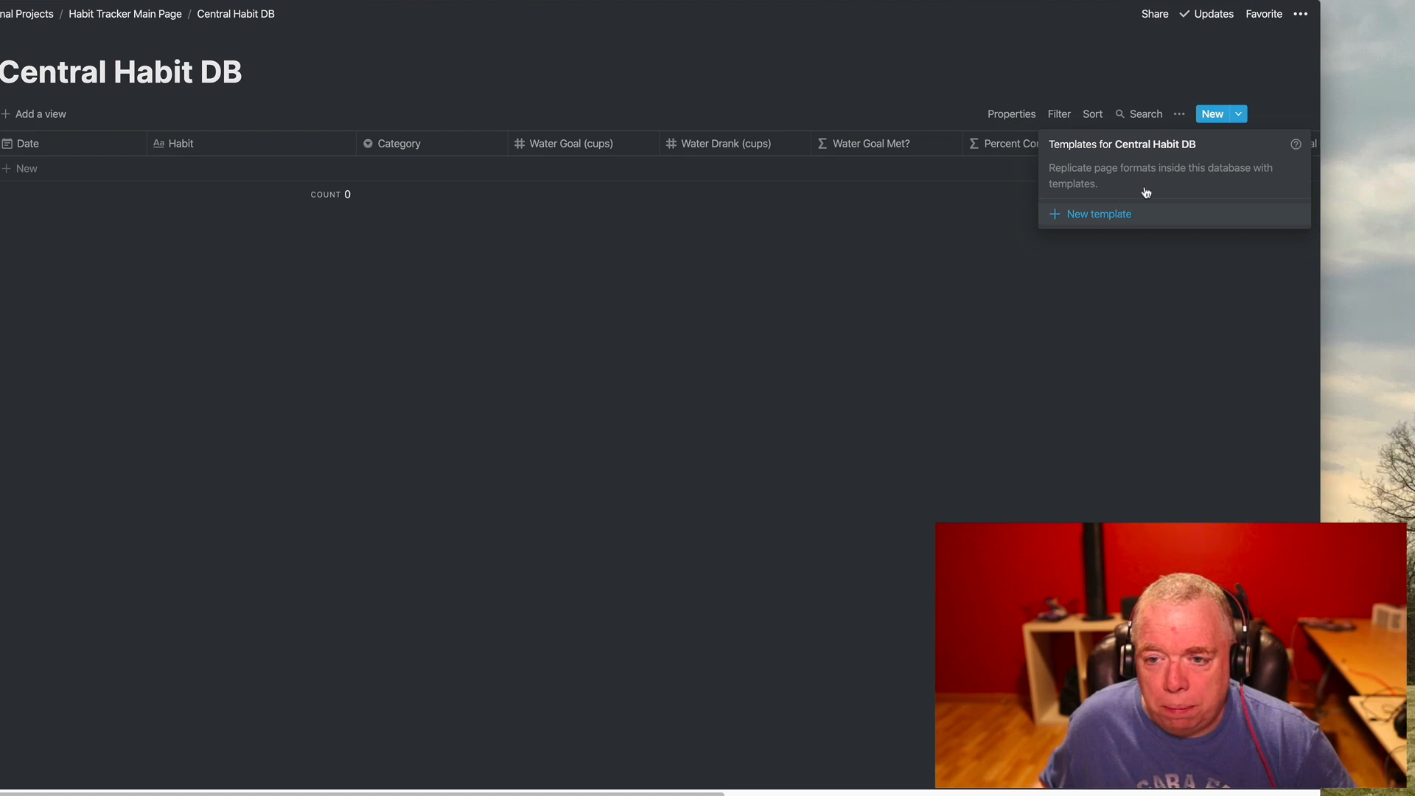
click(1261, 99)
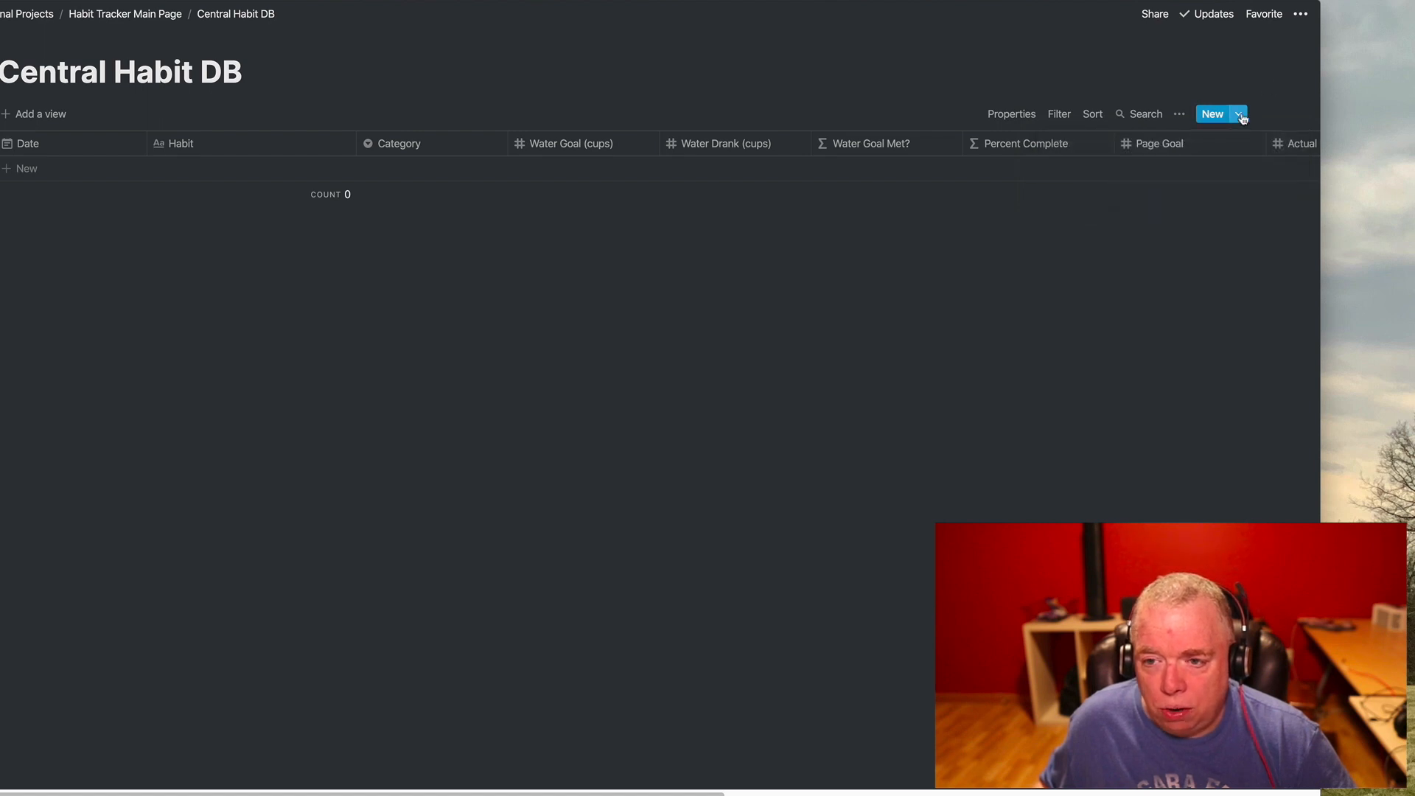
click(1241, 115)
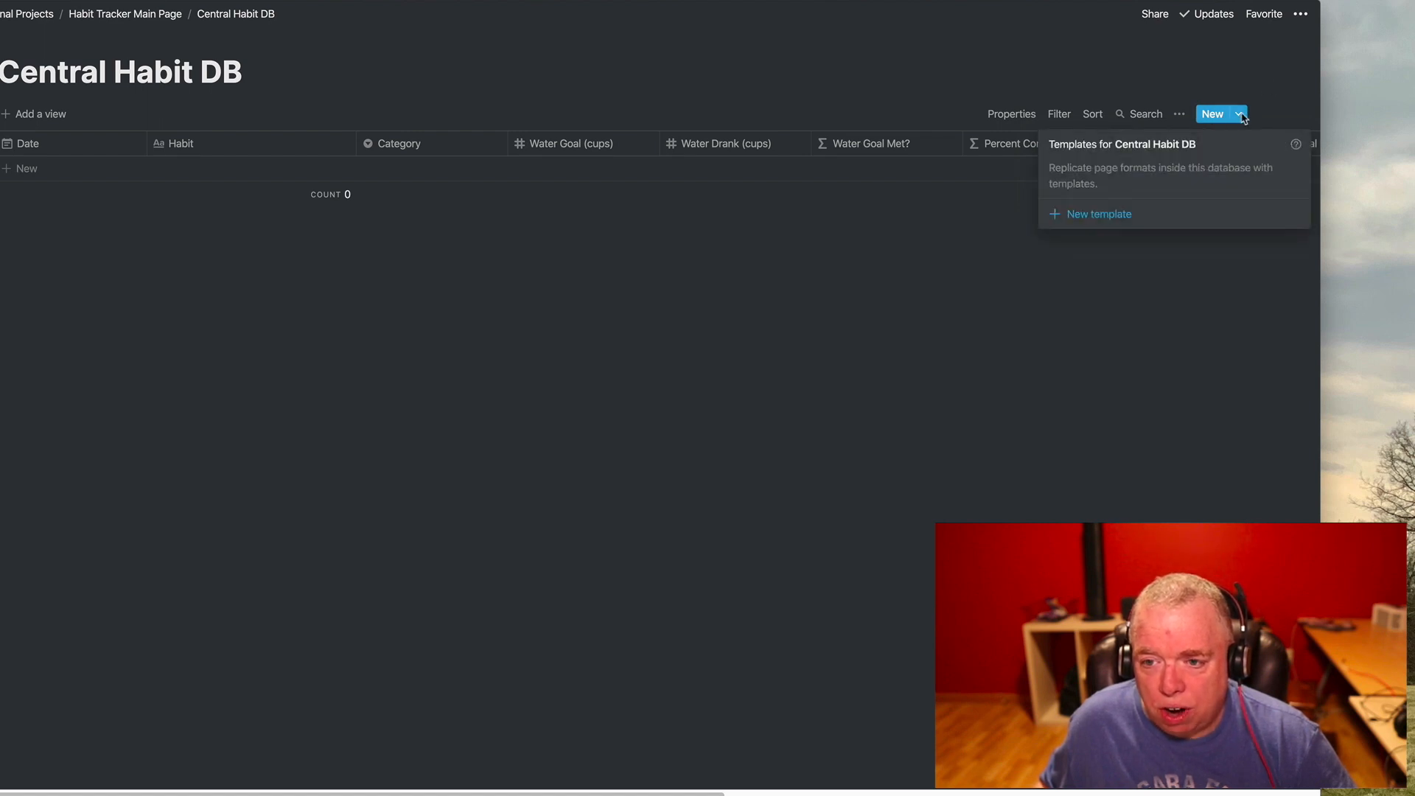
click(1109, 216)
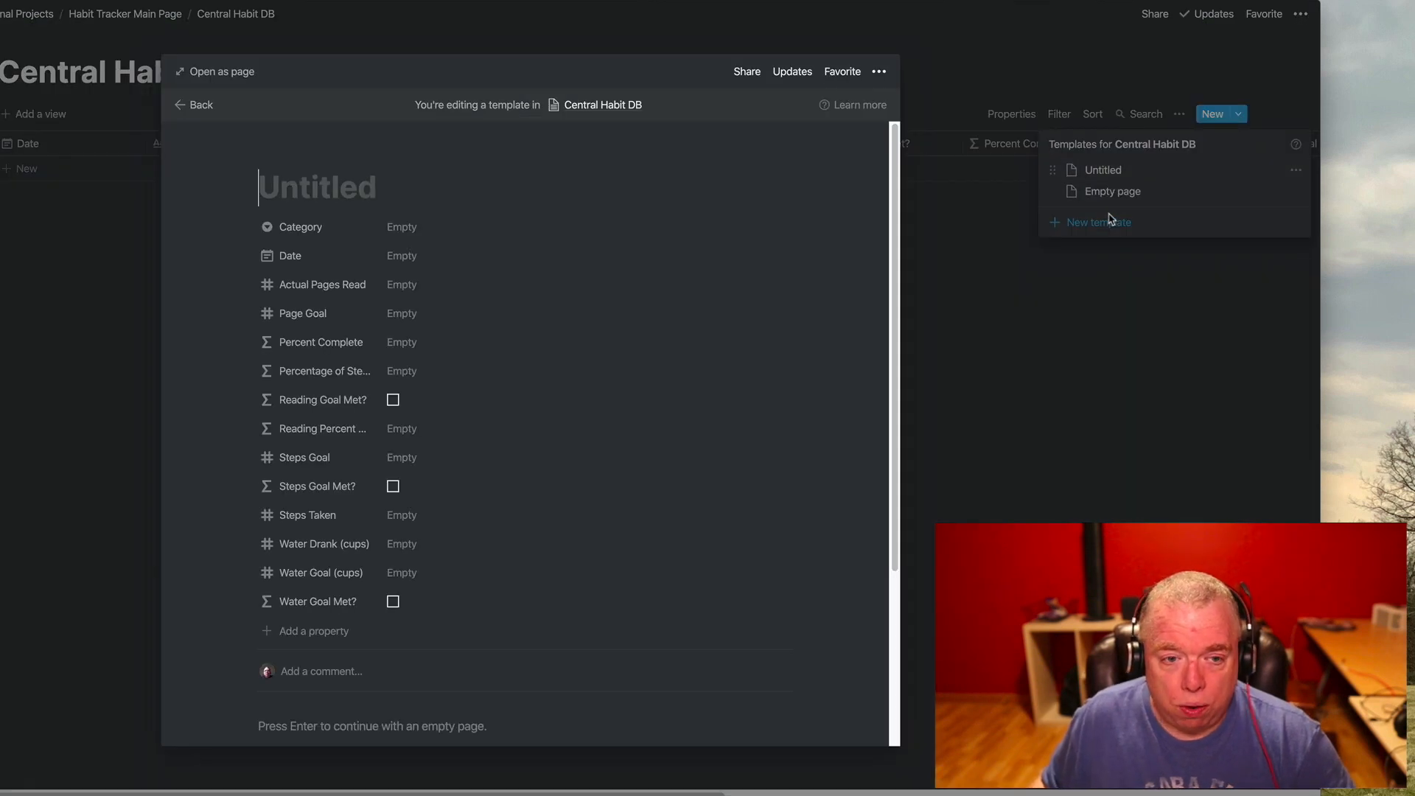
text(W)
key(BackSpace)
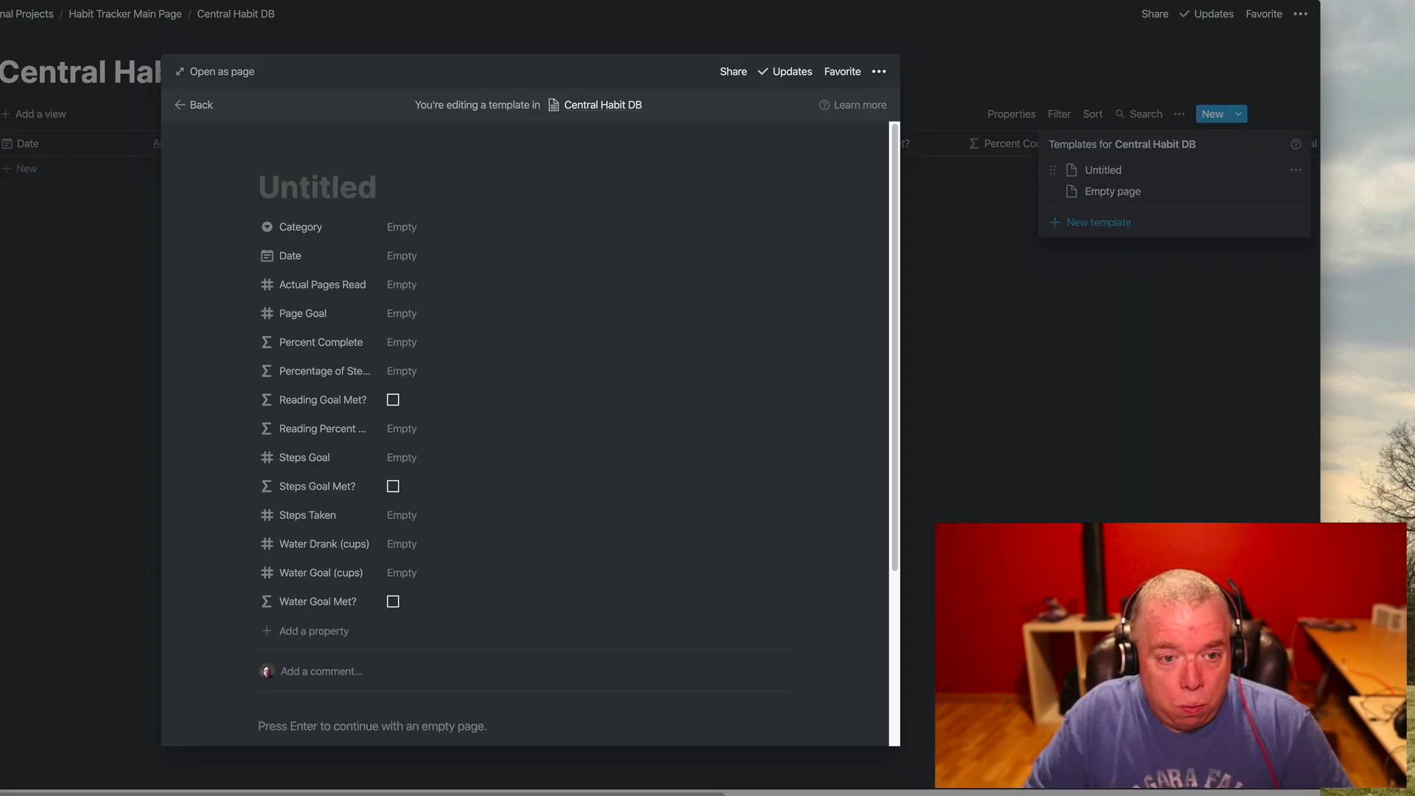
text(Water G)
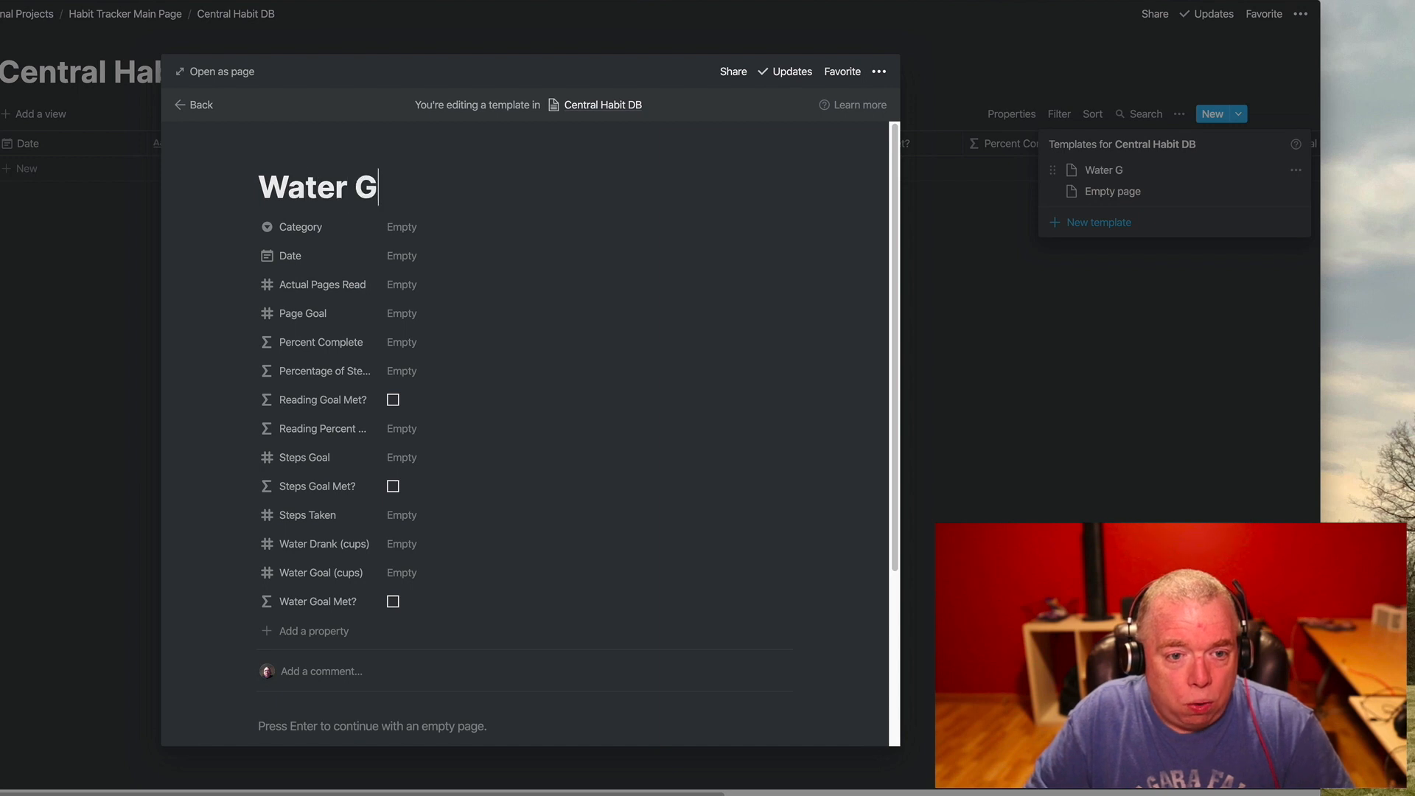
text(oal)
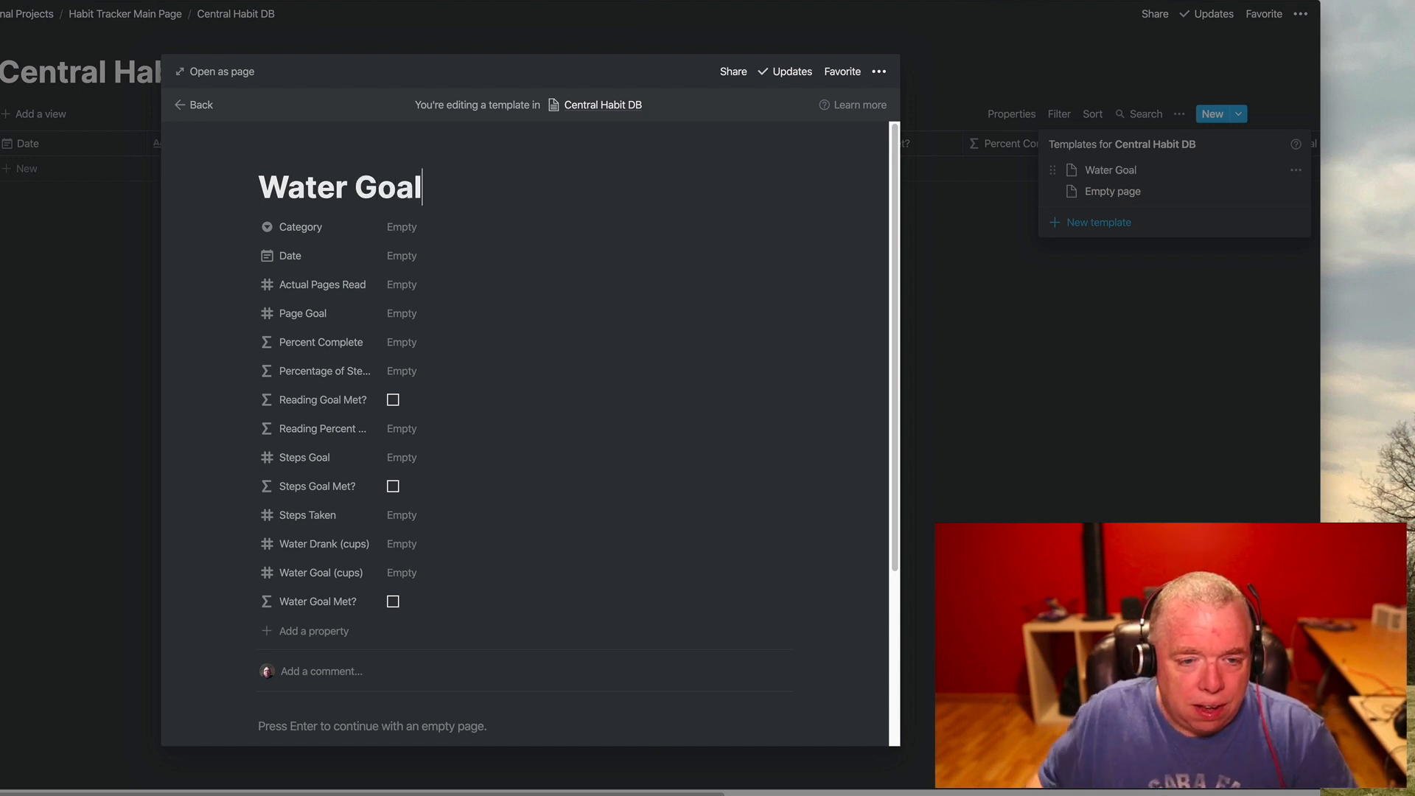
Step: In the Water Goal template, create and assign the category "hydration", set Water Goal (cups) to 8, and close the template
click(469, 233)
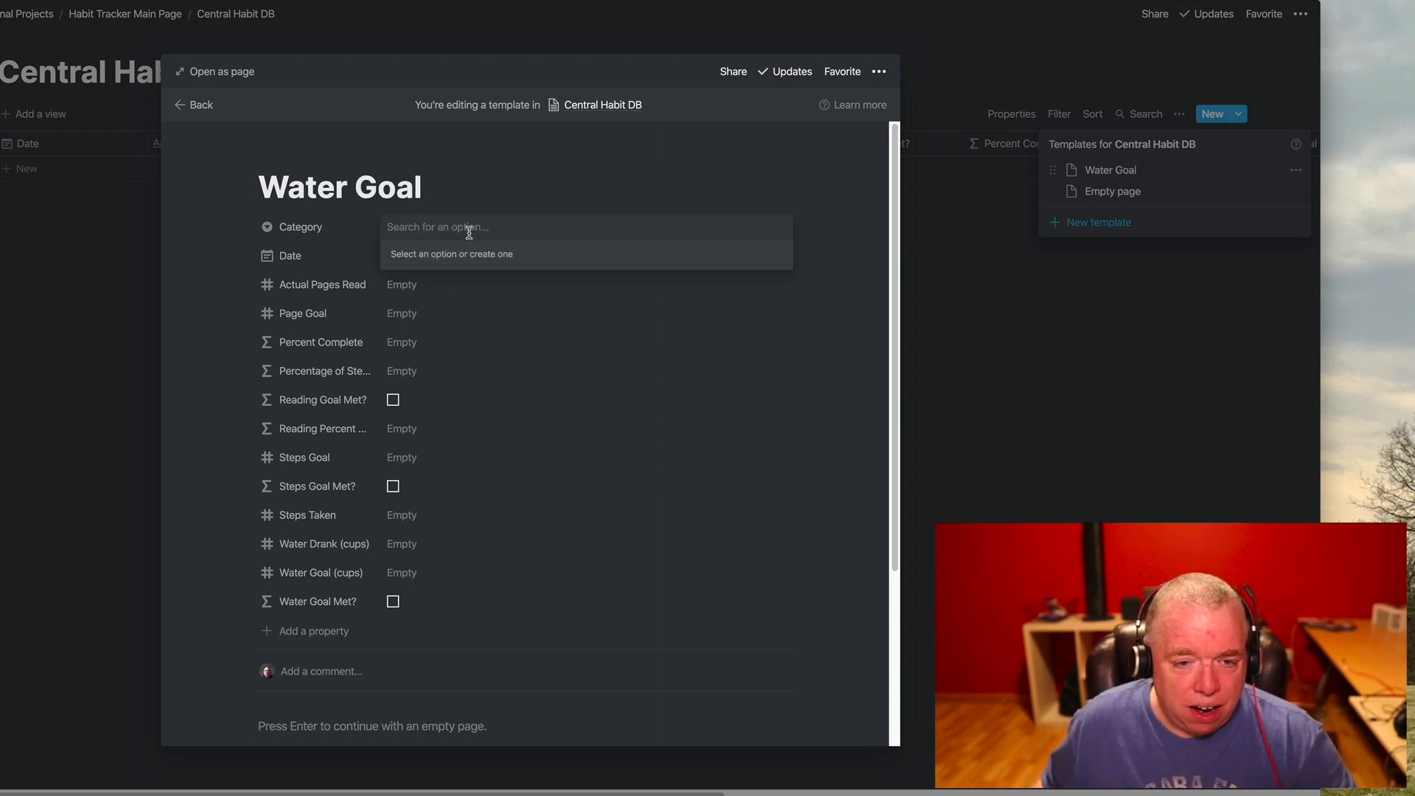
text(h)
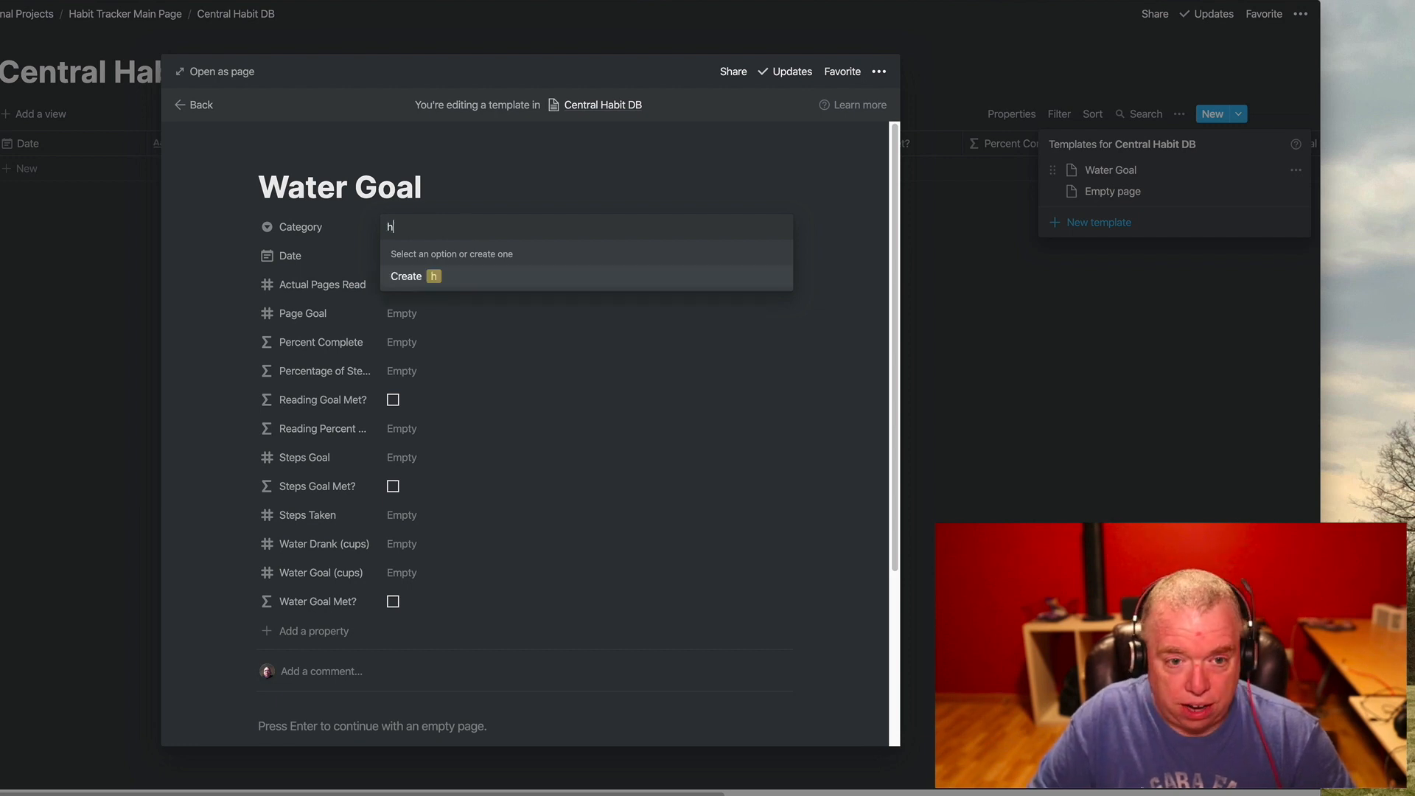
text(ydration)
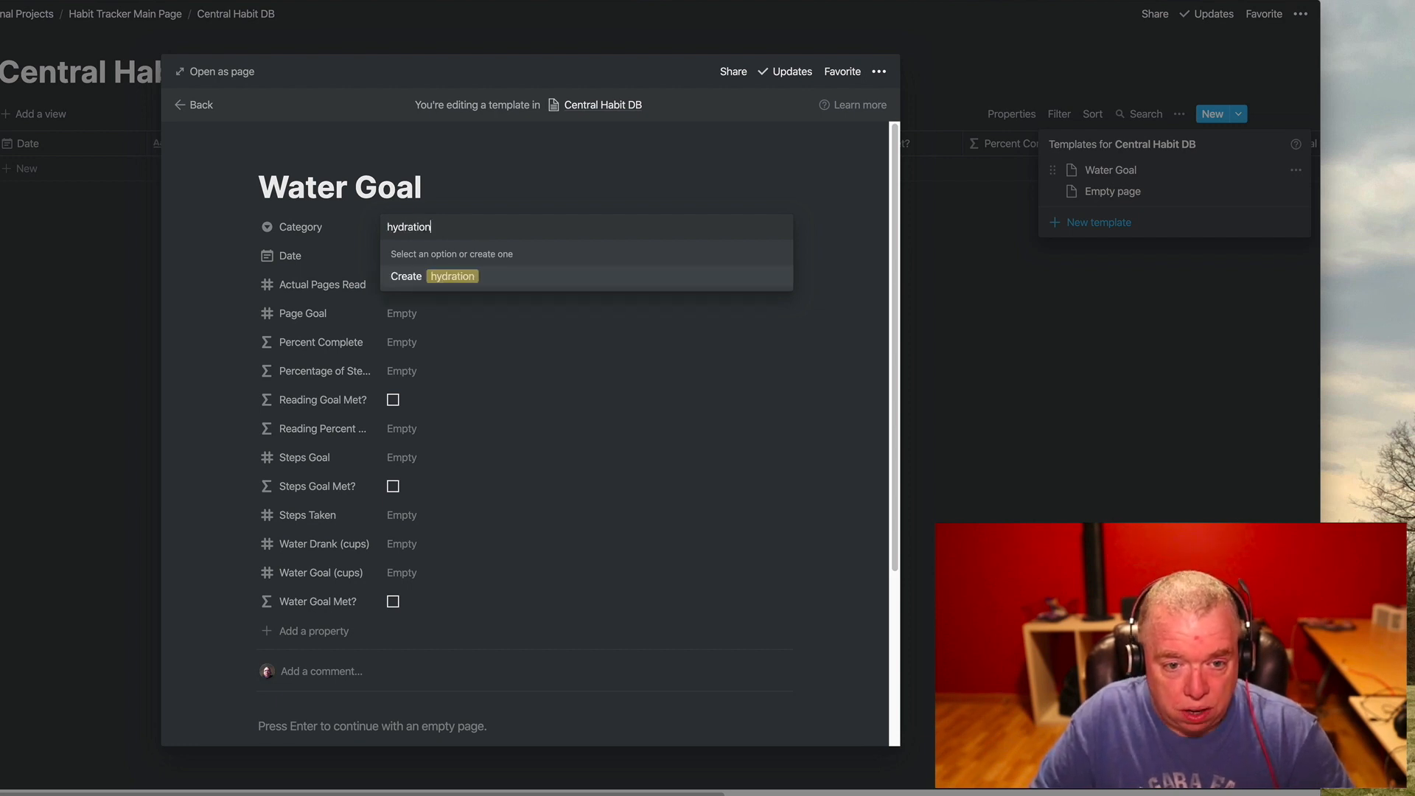
click(444, 274)
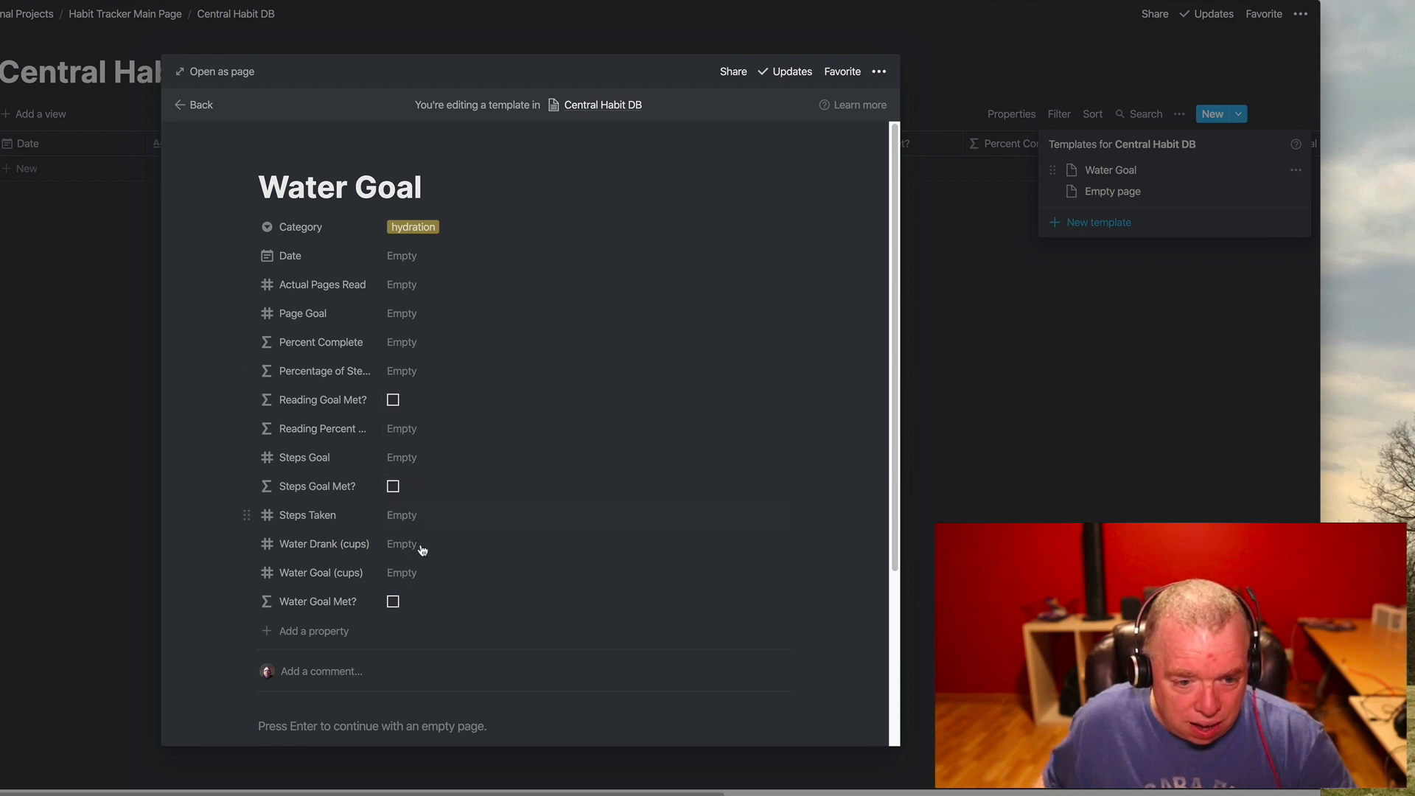
click(419, 576)
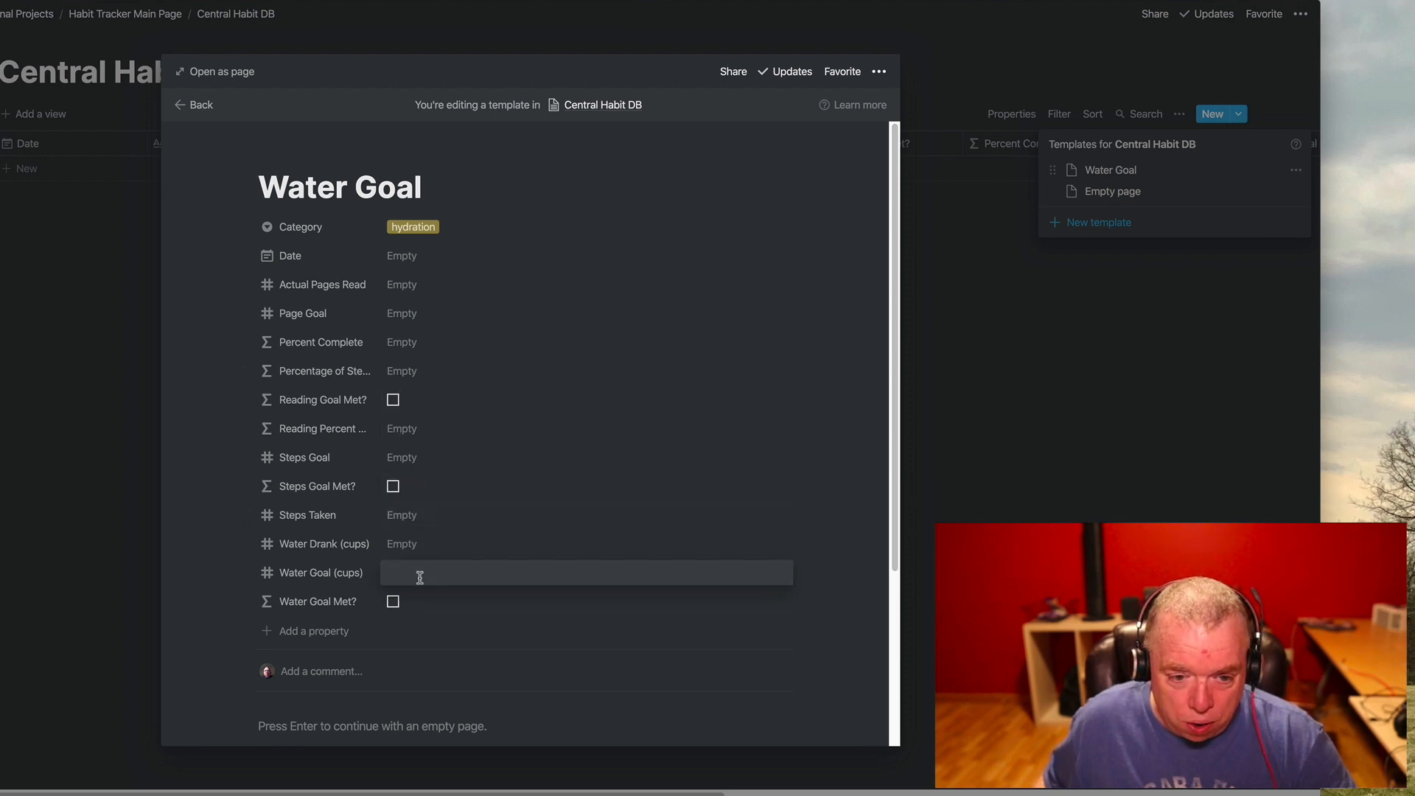
text(8)
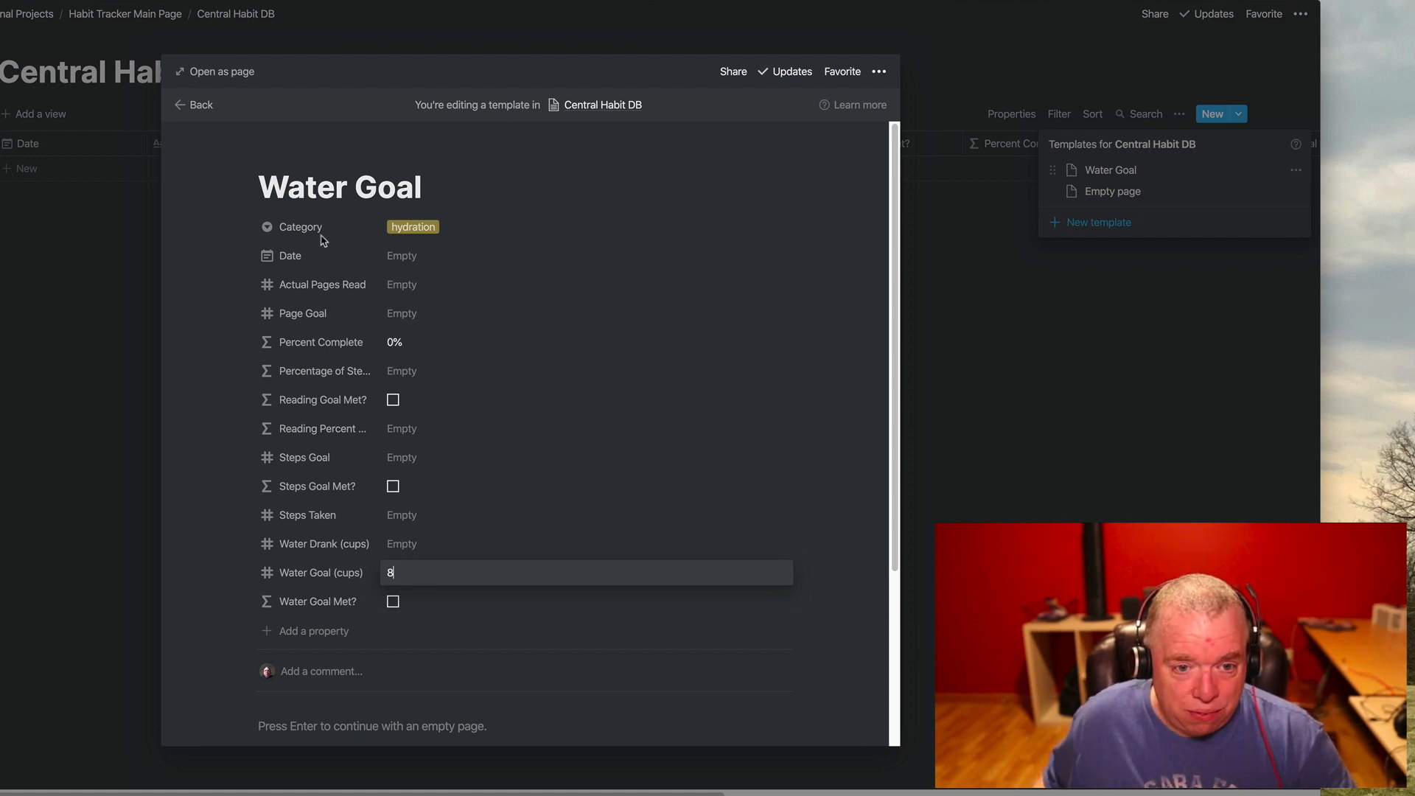
click(969, 391)
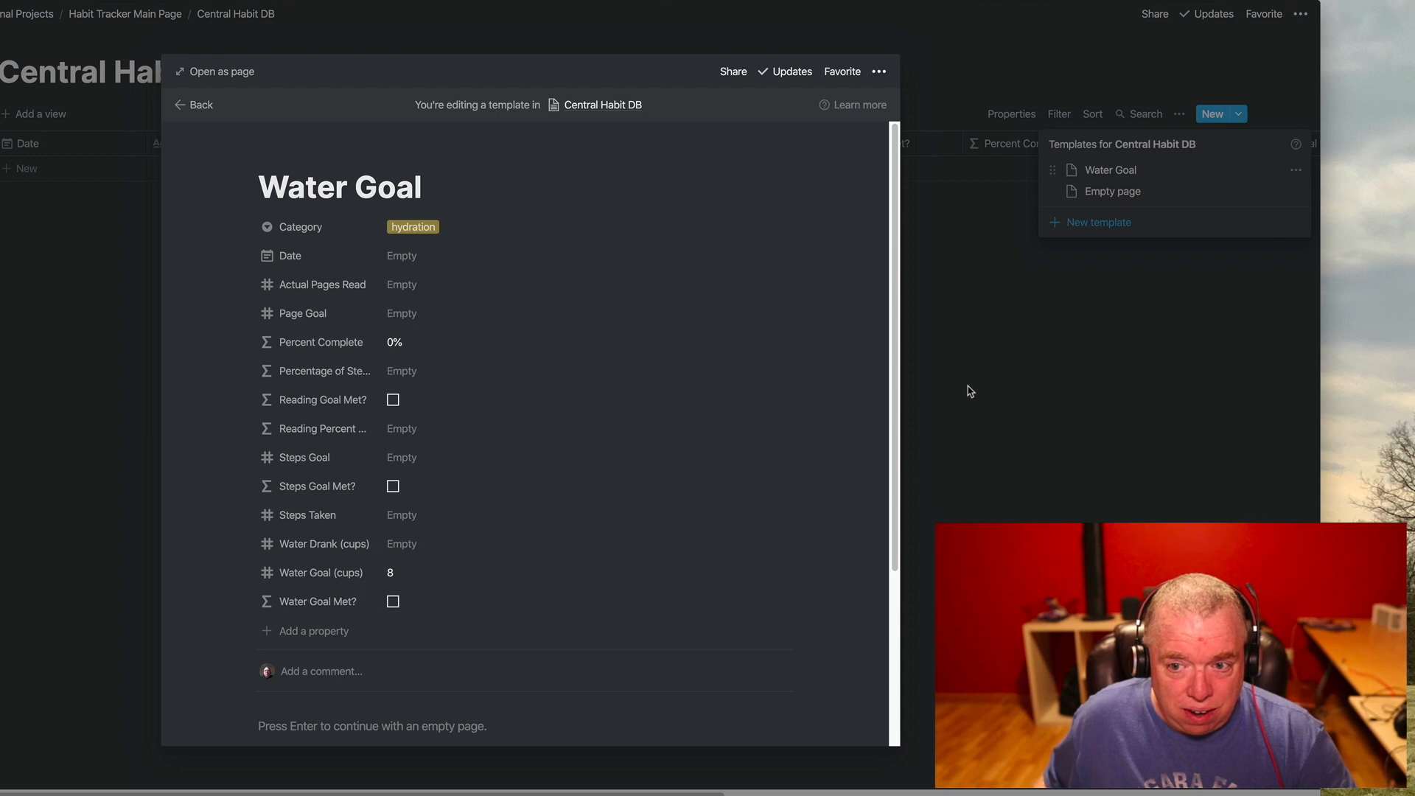
click(968, 393)
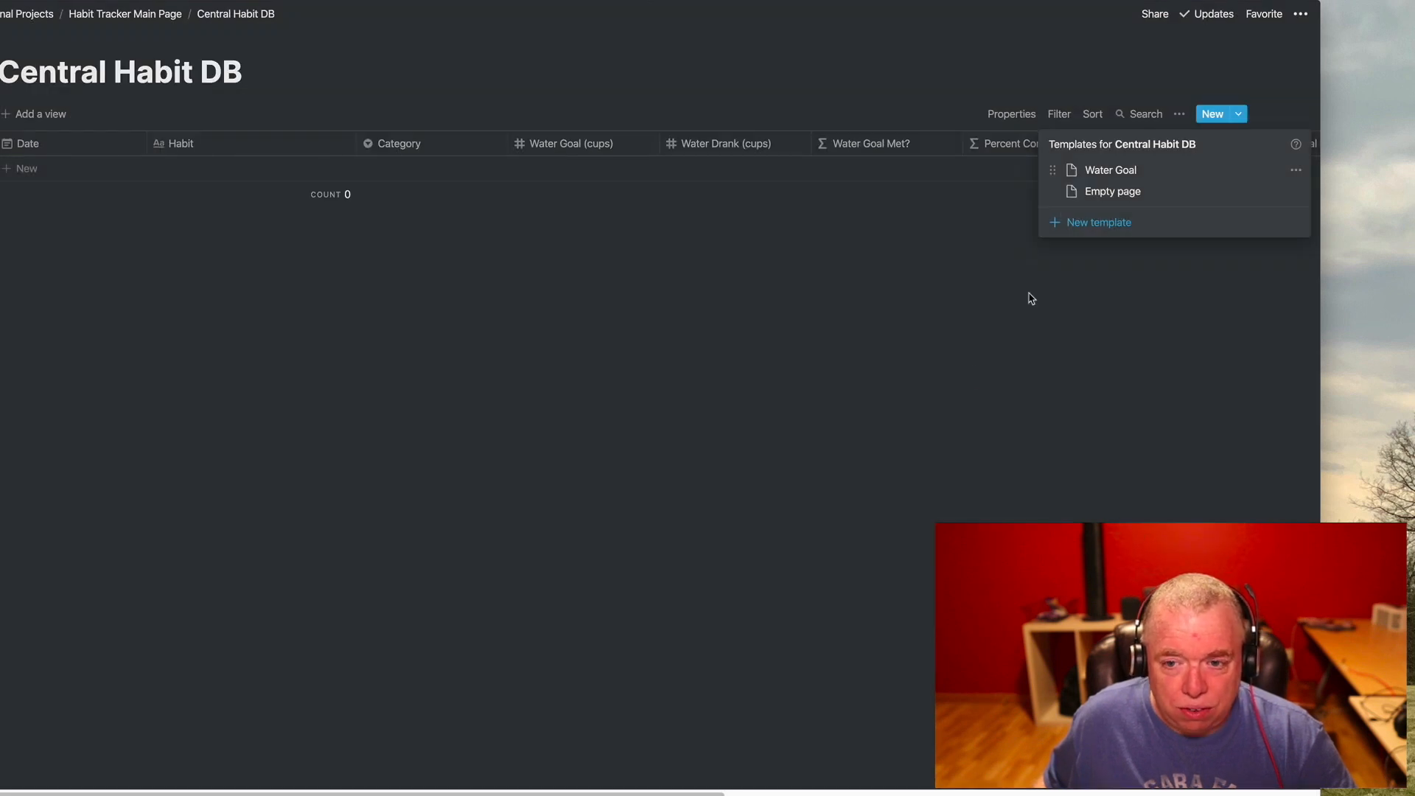
Step: Create an entry from the Water Goal template, title it "Drink Water", and set its date to Oct 11, 2020
click(1126, 175)
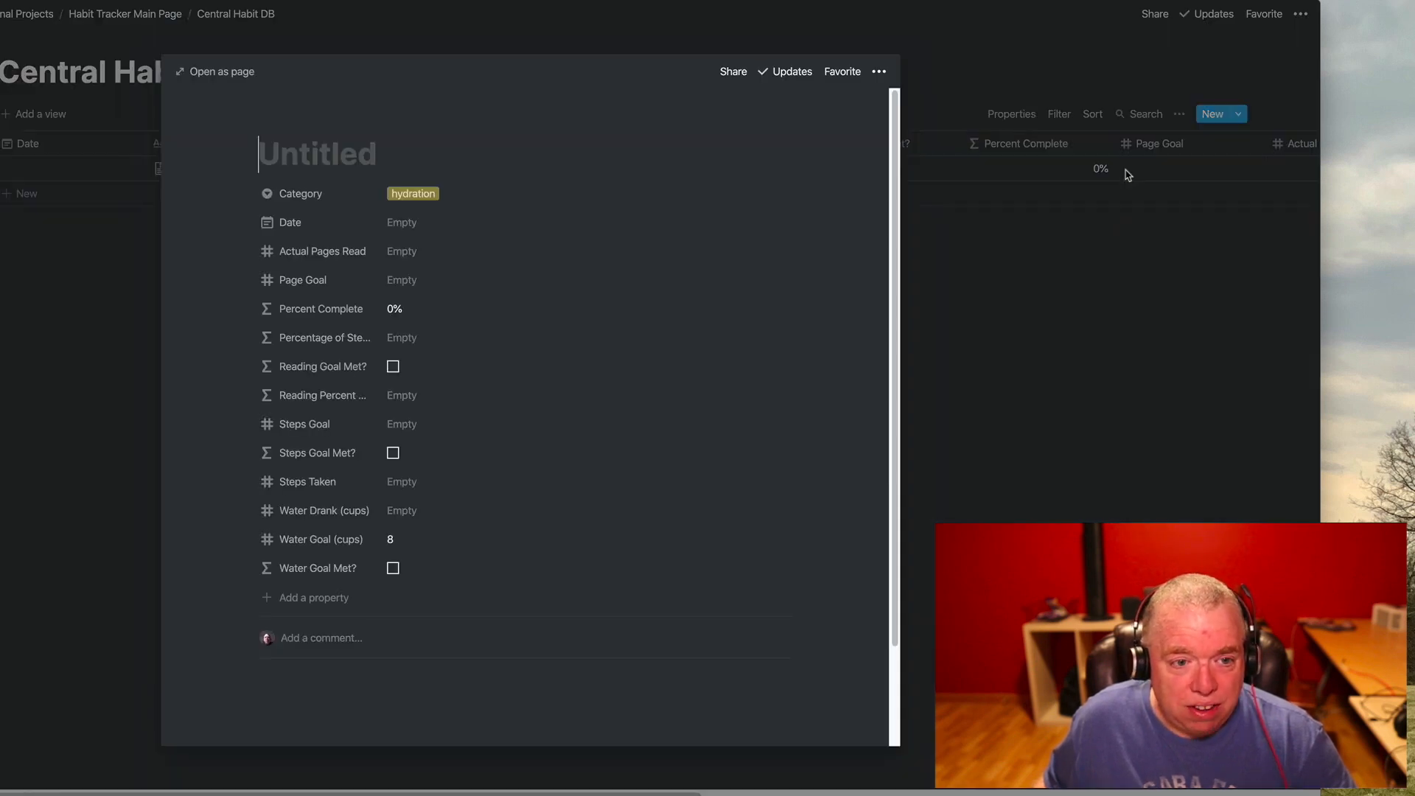
text(Drink W)
key(BackSpace)
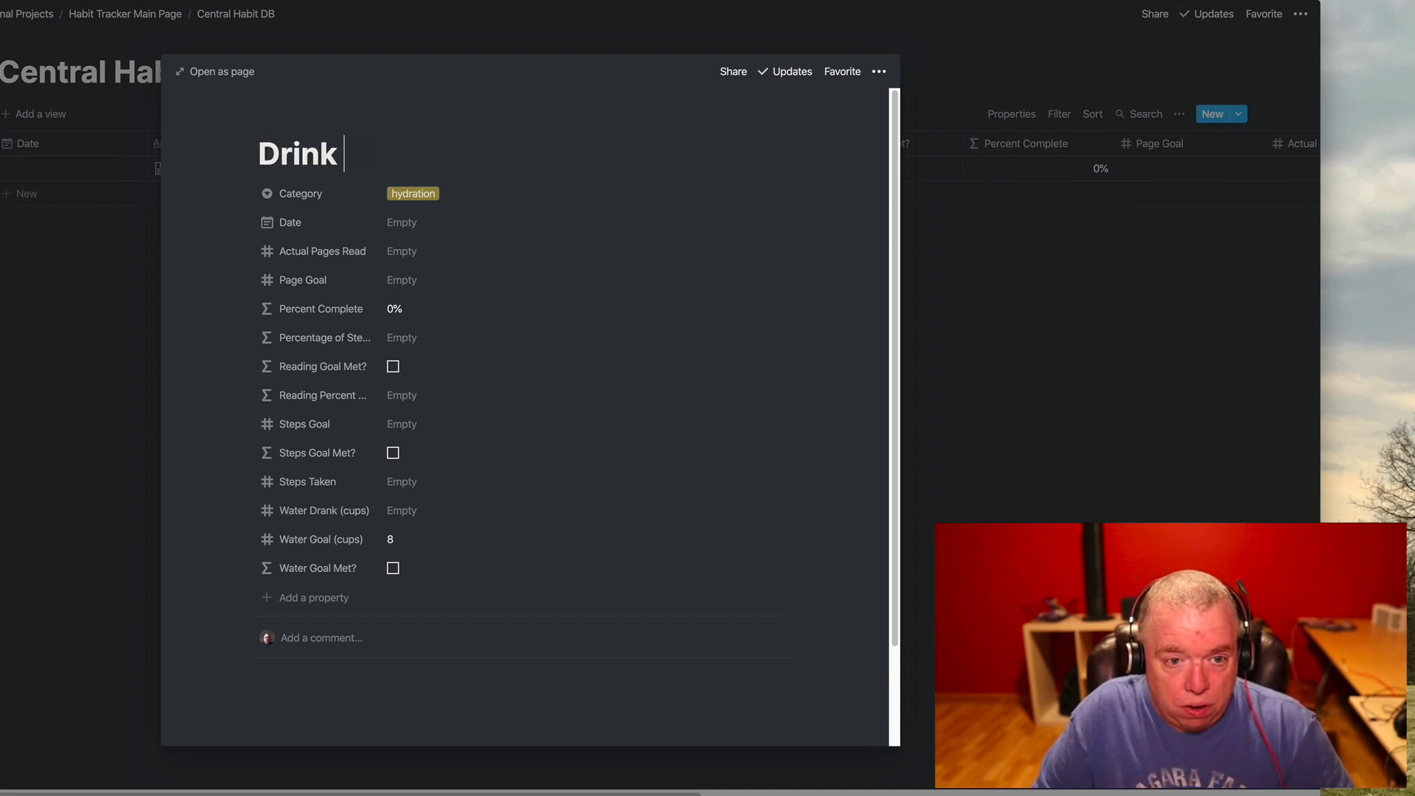
text(Water)
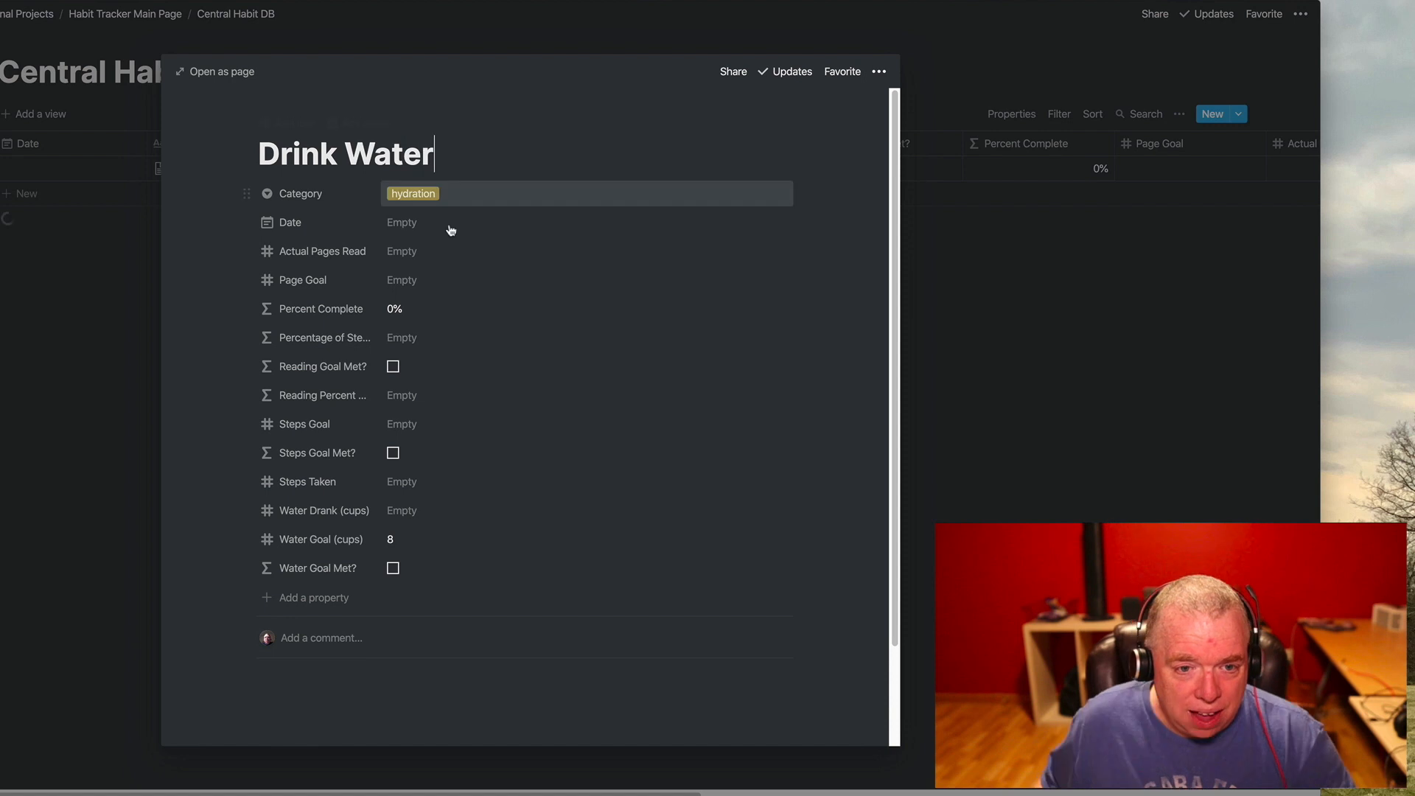
click(446, 225)
click(411, 377)
click(698, 379)
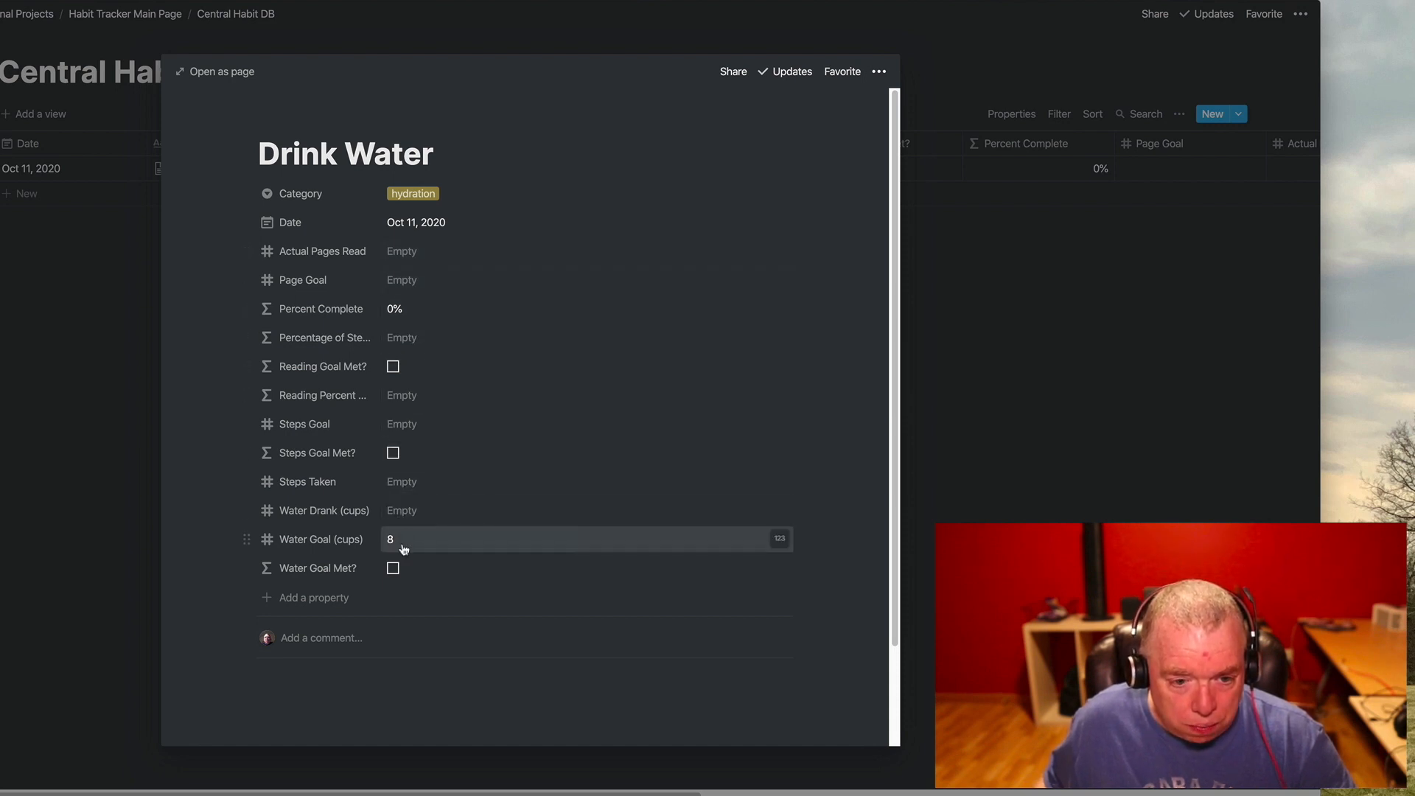
Step: Set Water Drank (cups) to 8 in the Drink Water entry and close the entry
click(401, 509)
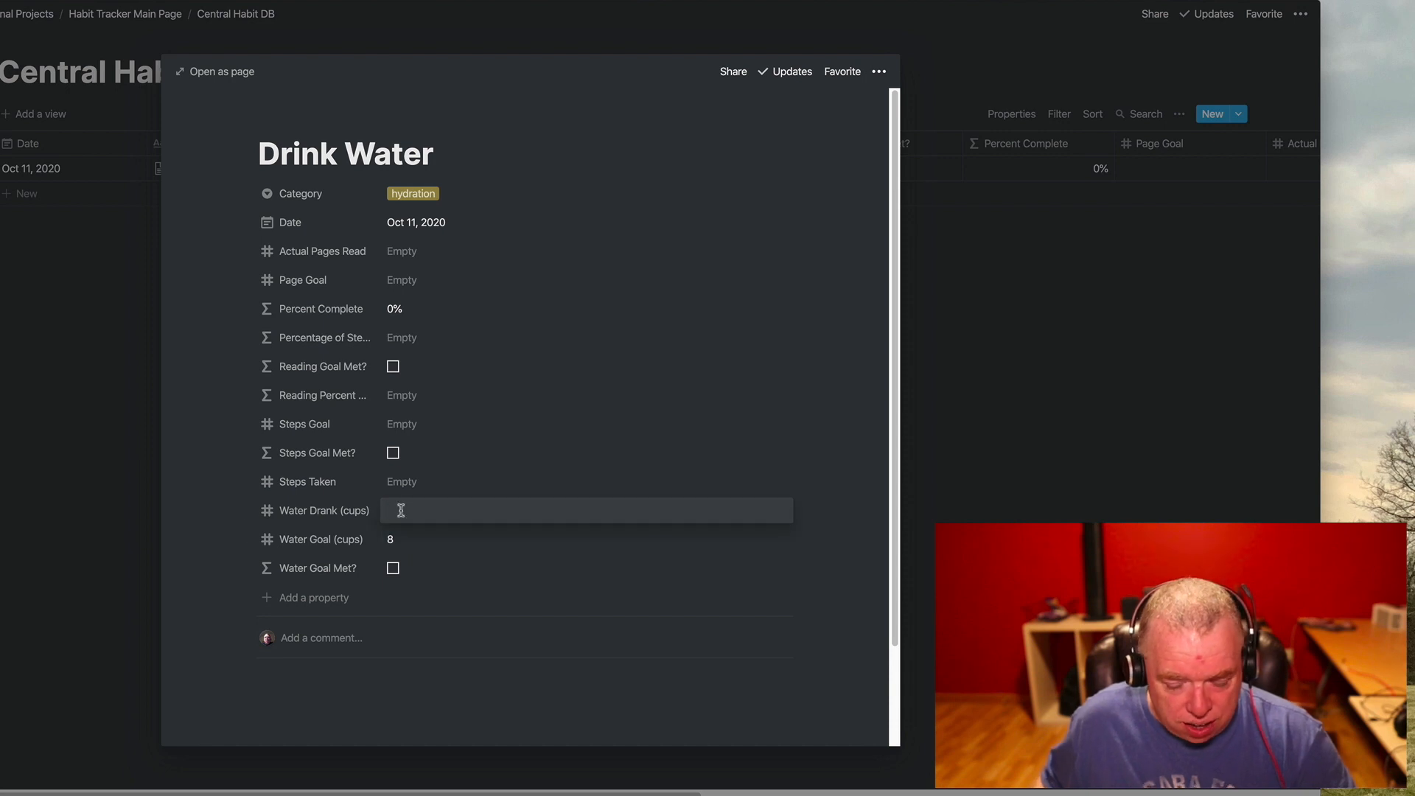
text(8)
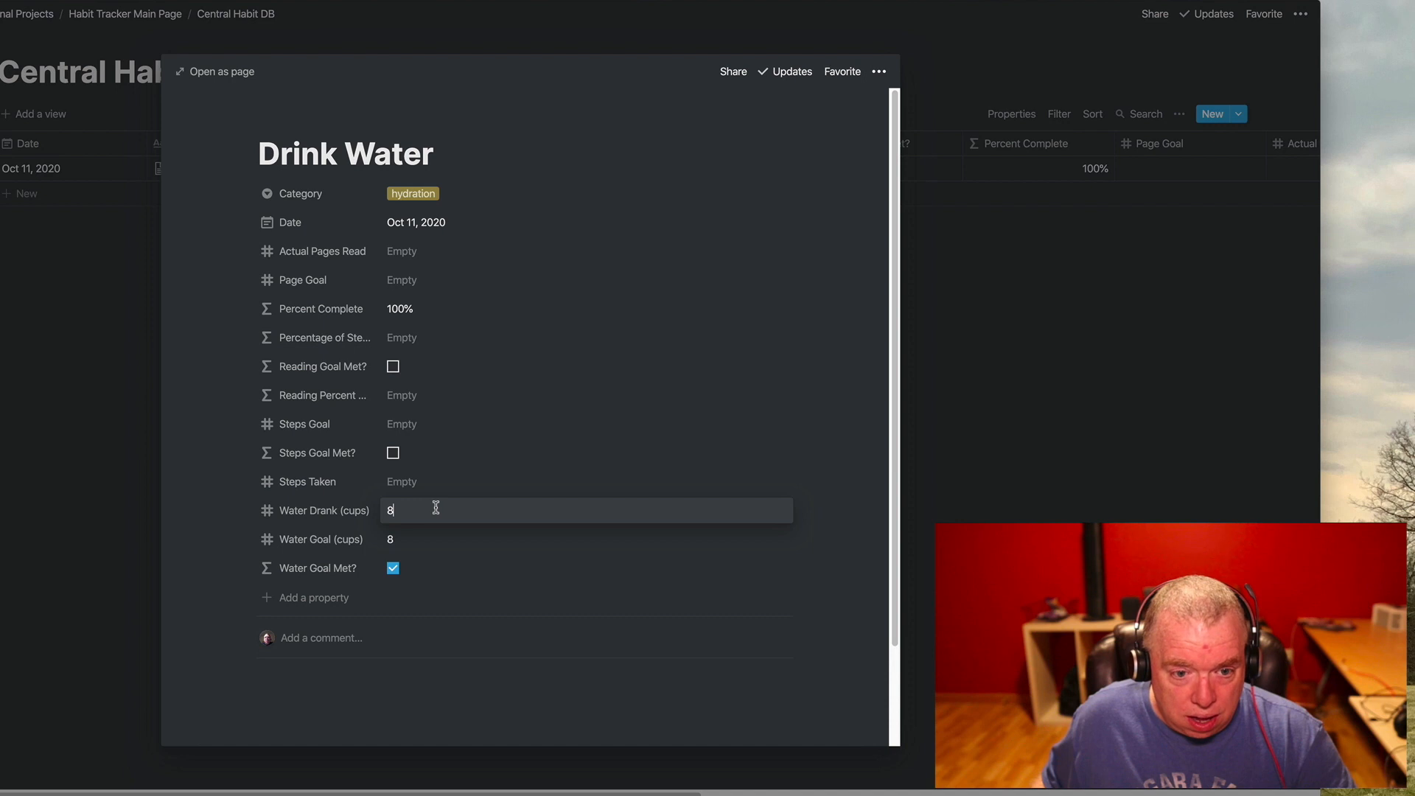
key(Return)
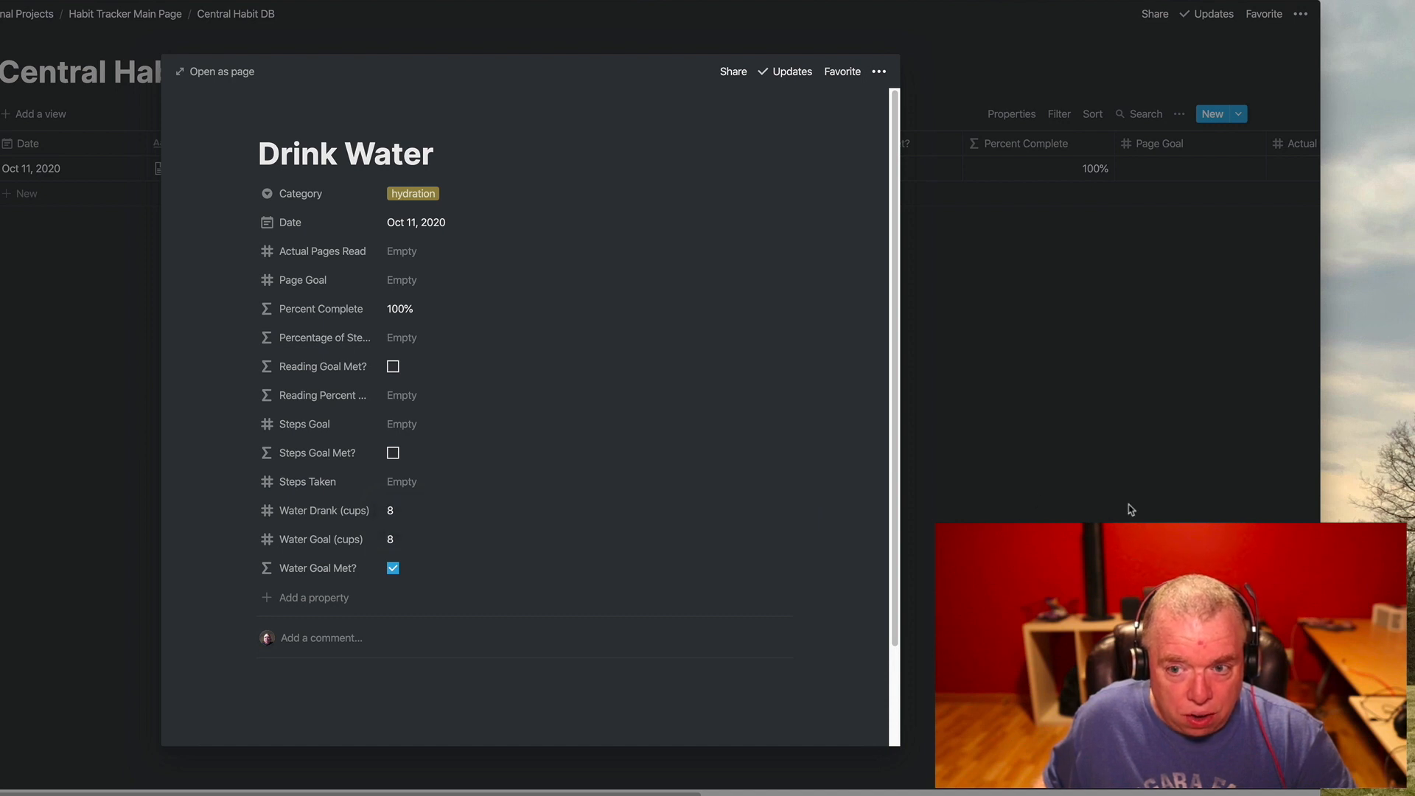
click(1129, 507)
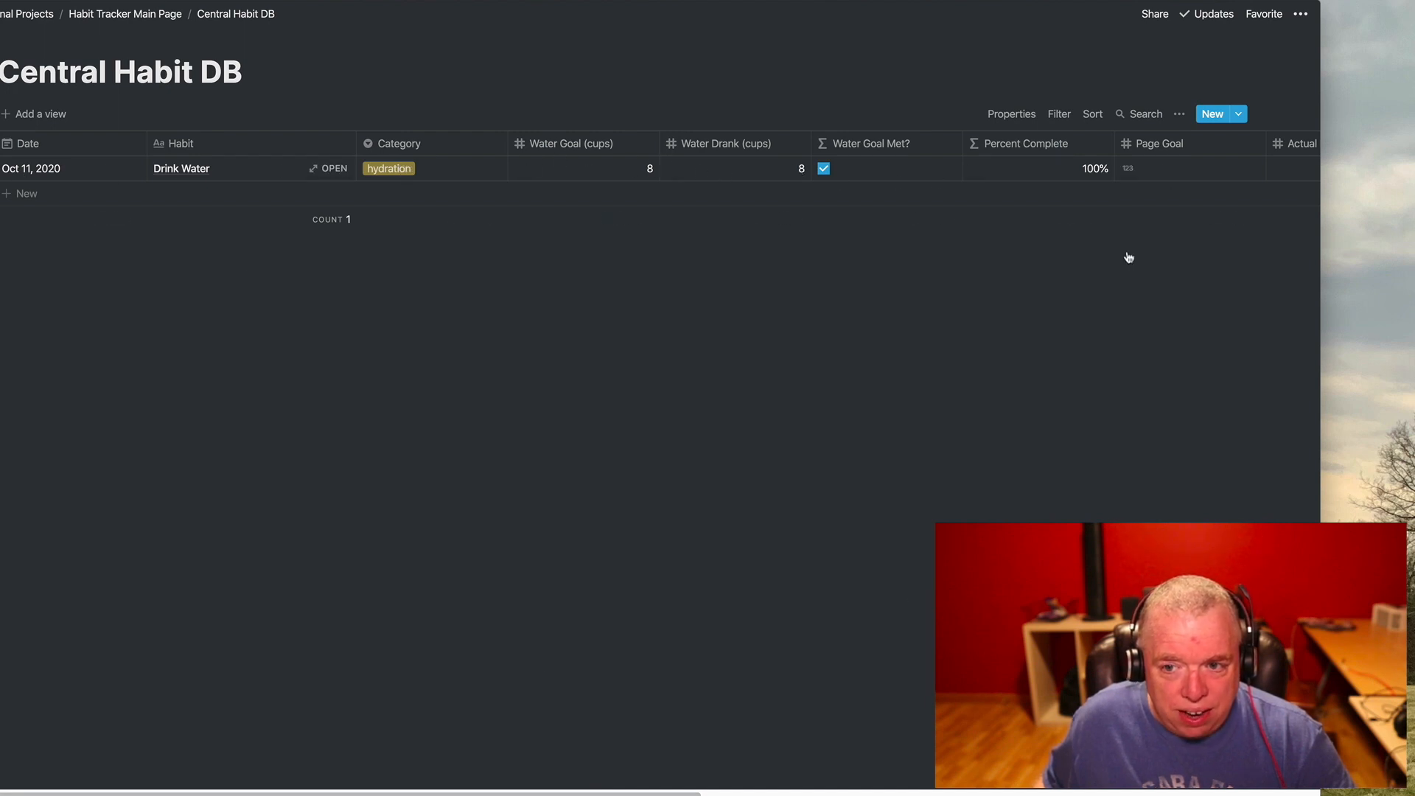
Step: Create another template for Central Habit DB and title it "Reading"
drag(710, 793, 505, 755)
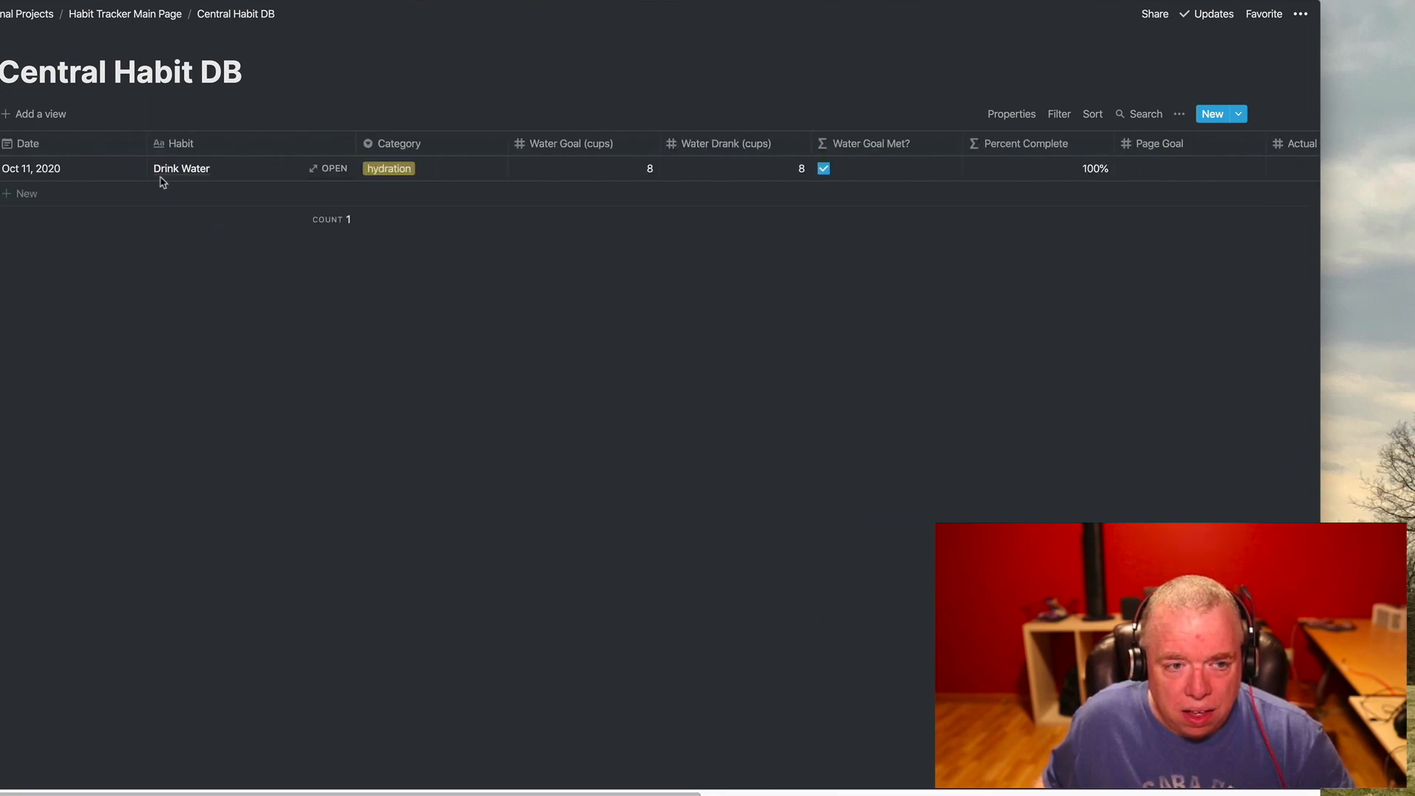
drag(701, 792, 612, 781)
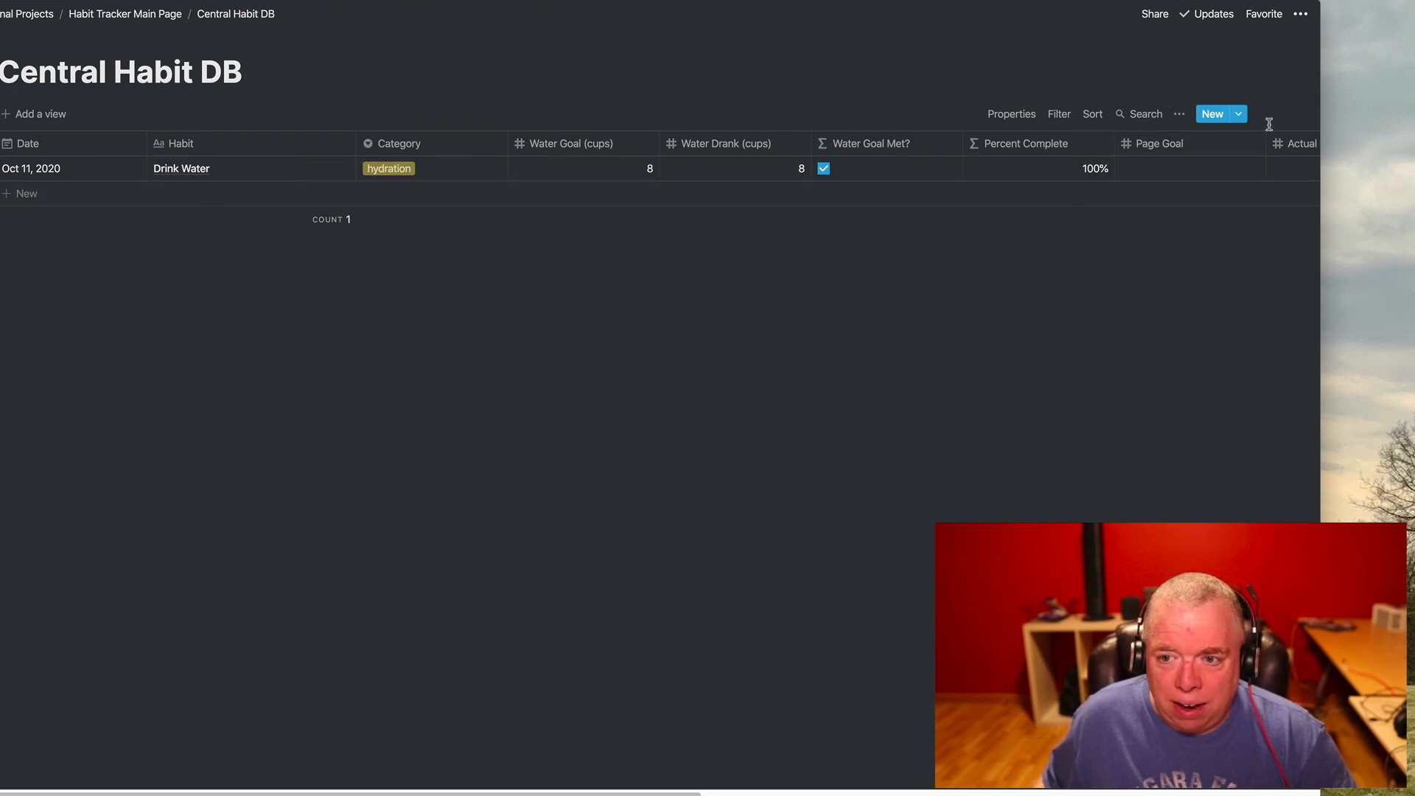
click(1240, 116)
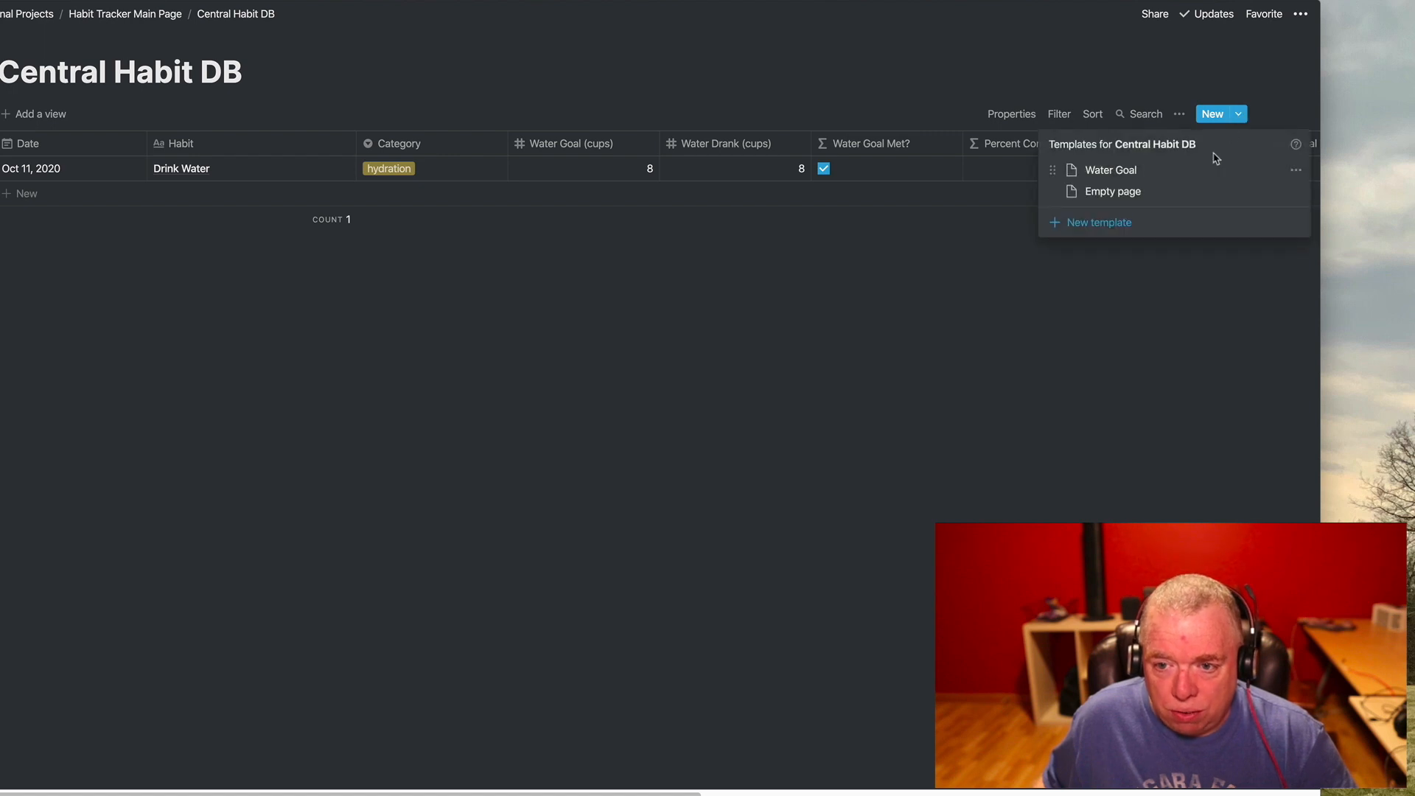
click(1099, 224)
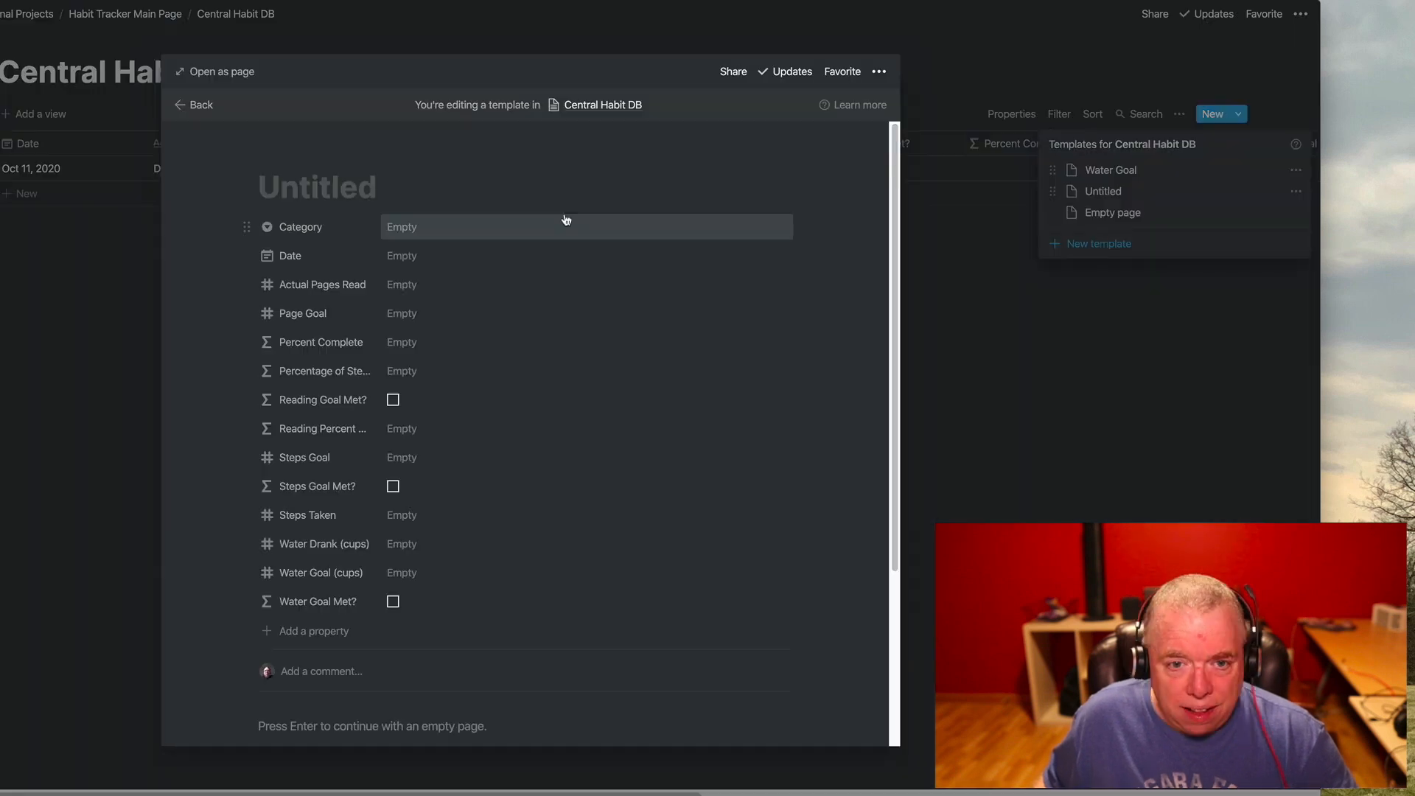
text(Reading)
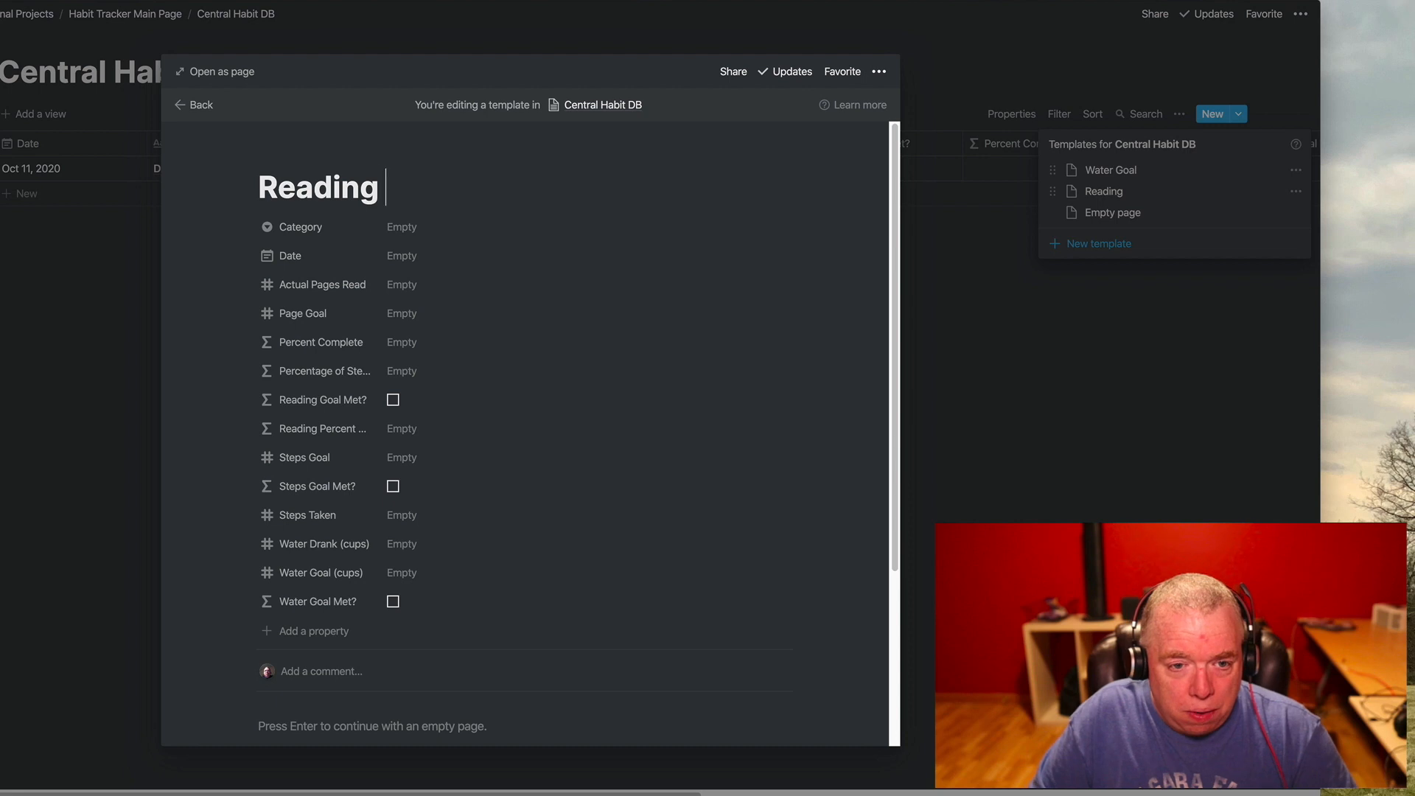
key(BackSpace)
key(BackSpace)
key(BackSpace)
key(BackSpace)
key(BackSpace)
key(BackSpace)
key(BackSpace)
text(Page)
key(BackSpace)
key(BackSpace)
key(BackSpace)
key(BackSpace)
text(Reading)
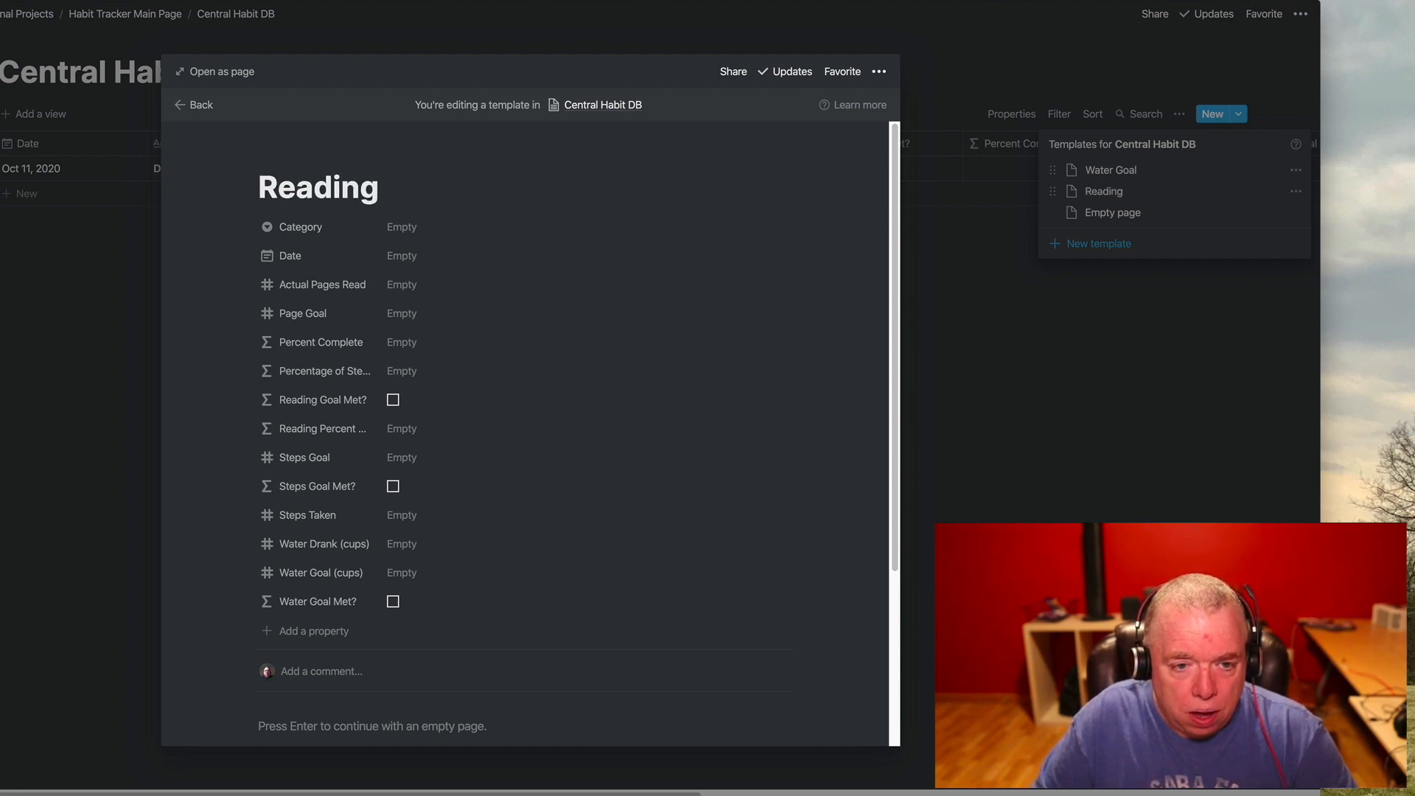
Step: In the Reading template, create and assign the category "Reading", set Page Goal to 50, and close the template
click(426, 227)
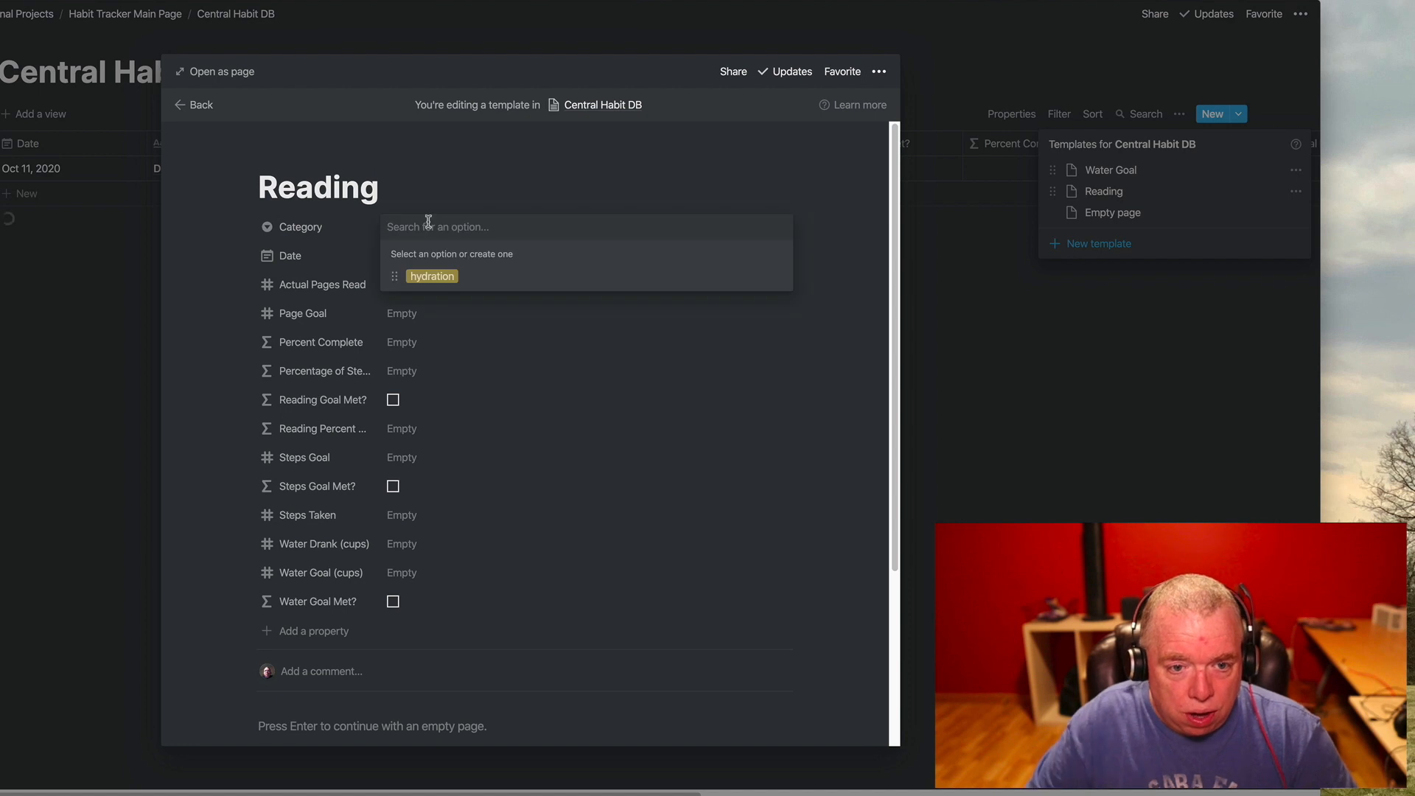
text(Reading)
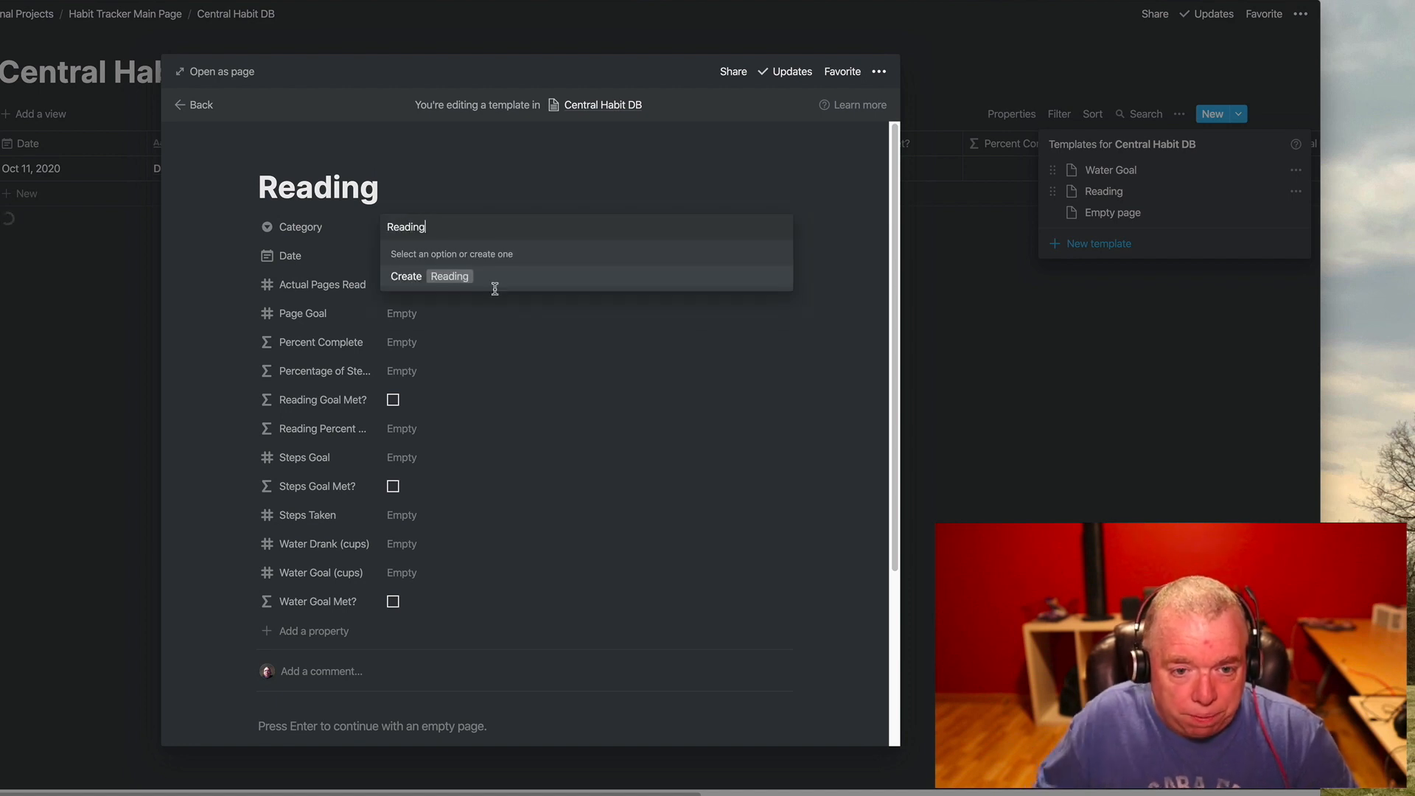
click(470, 279)
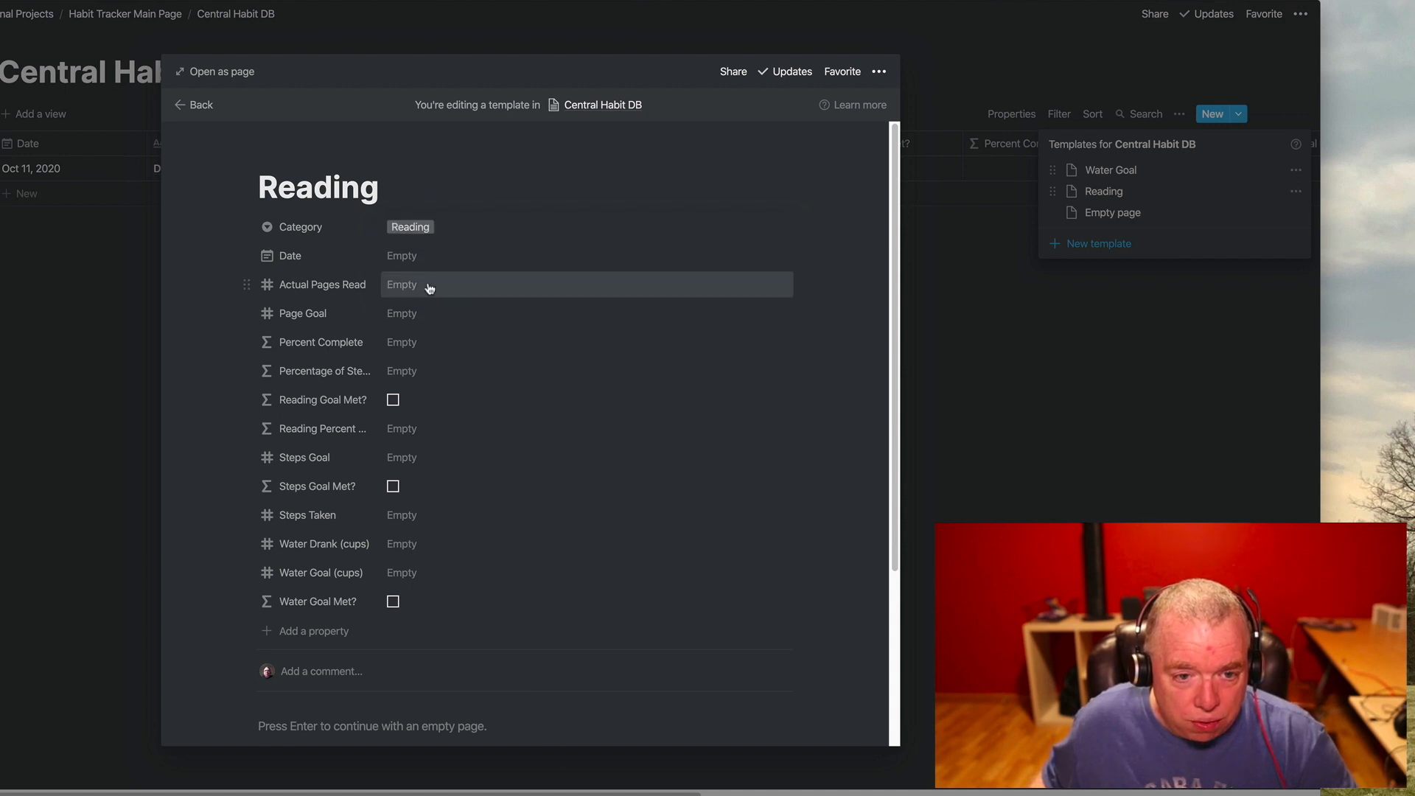
click(417, 310)
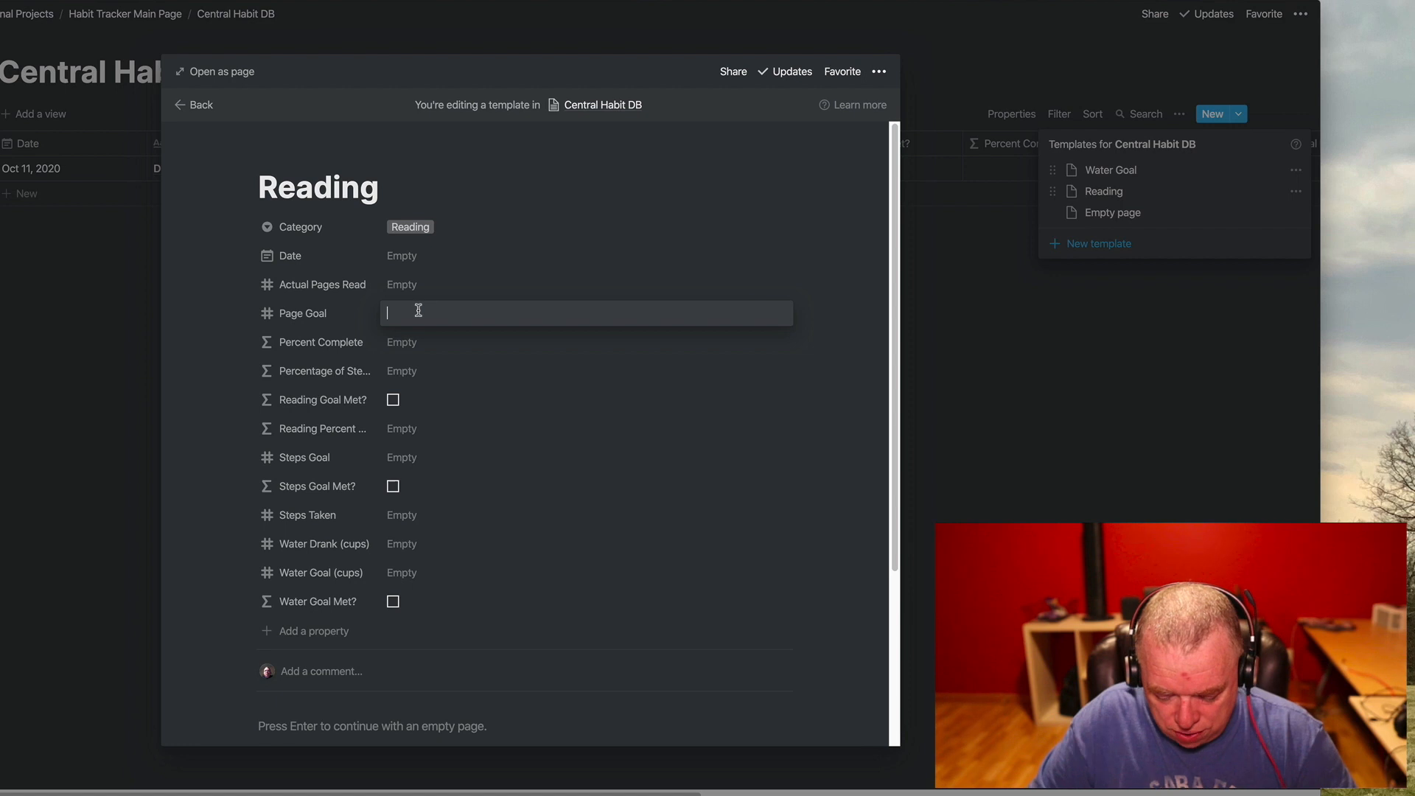
text(50)
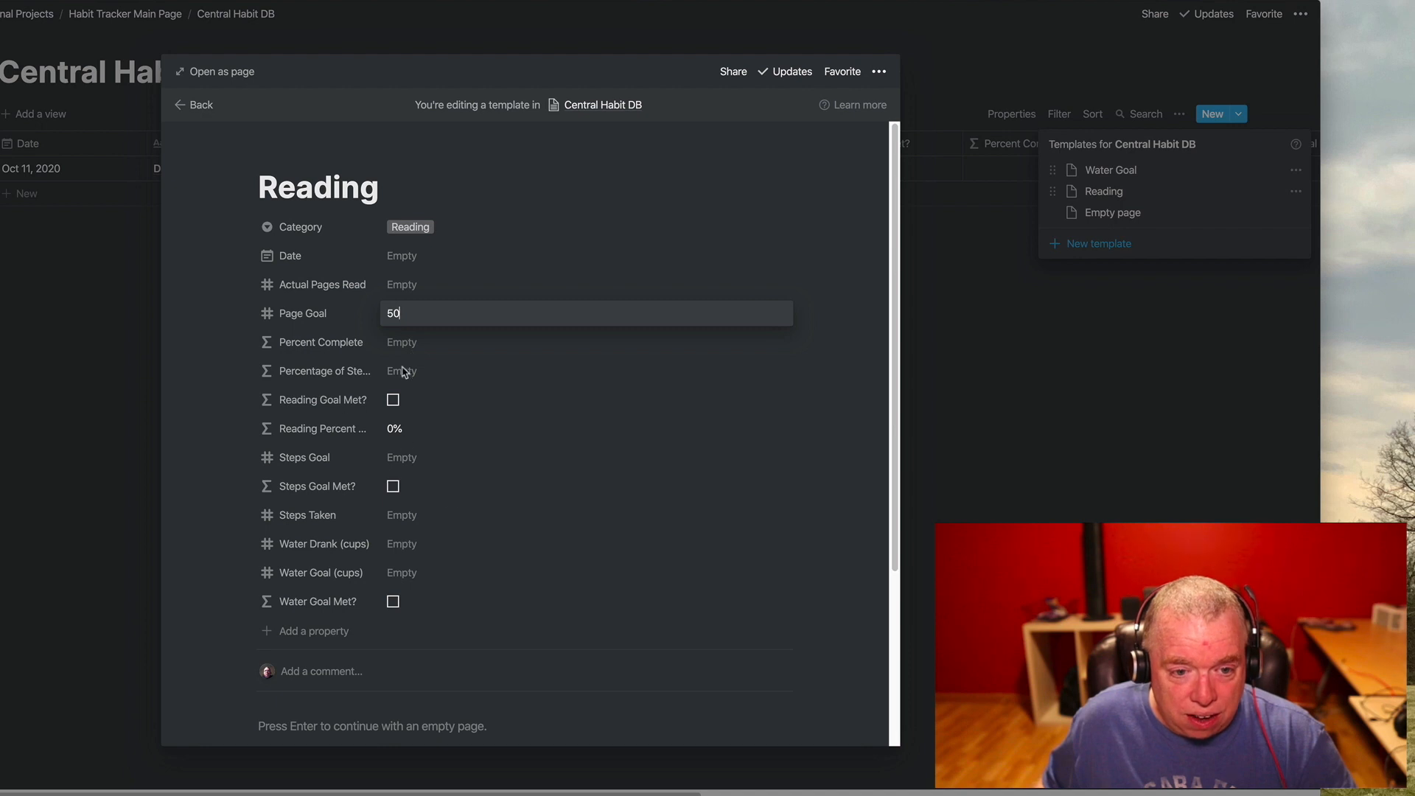
key(Return)
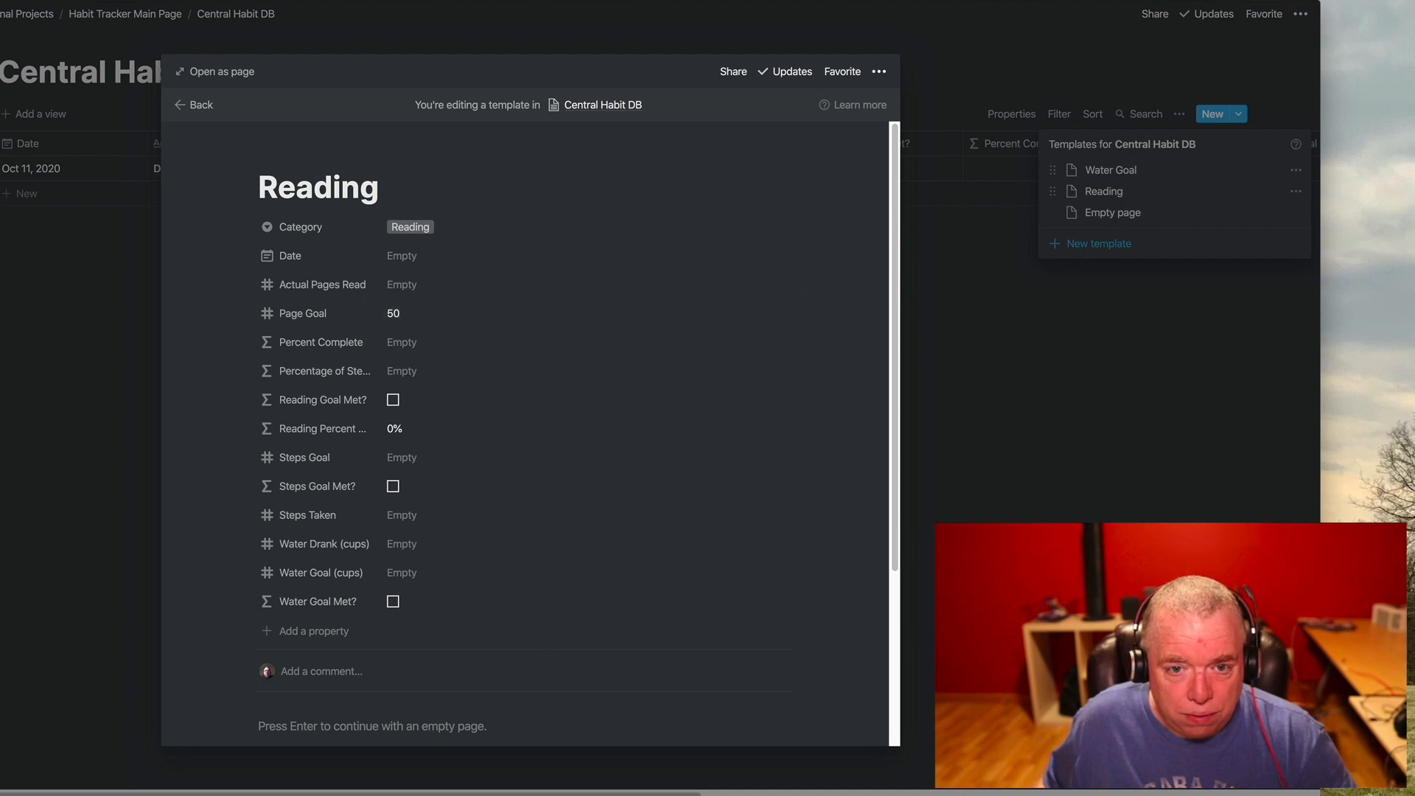
key(Escape)
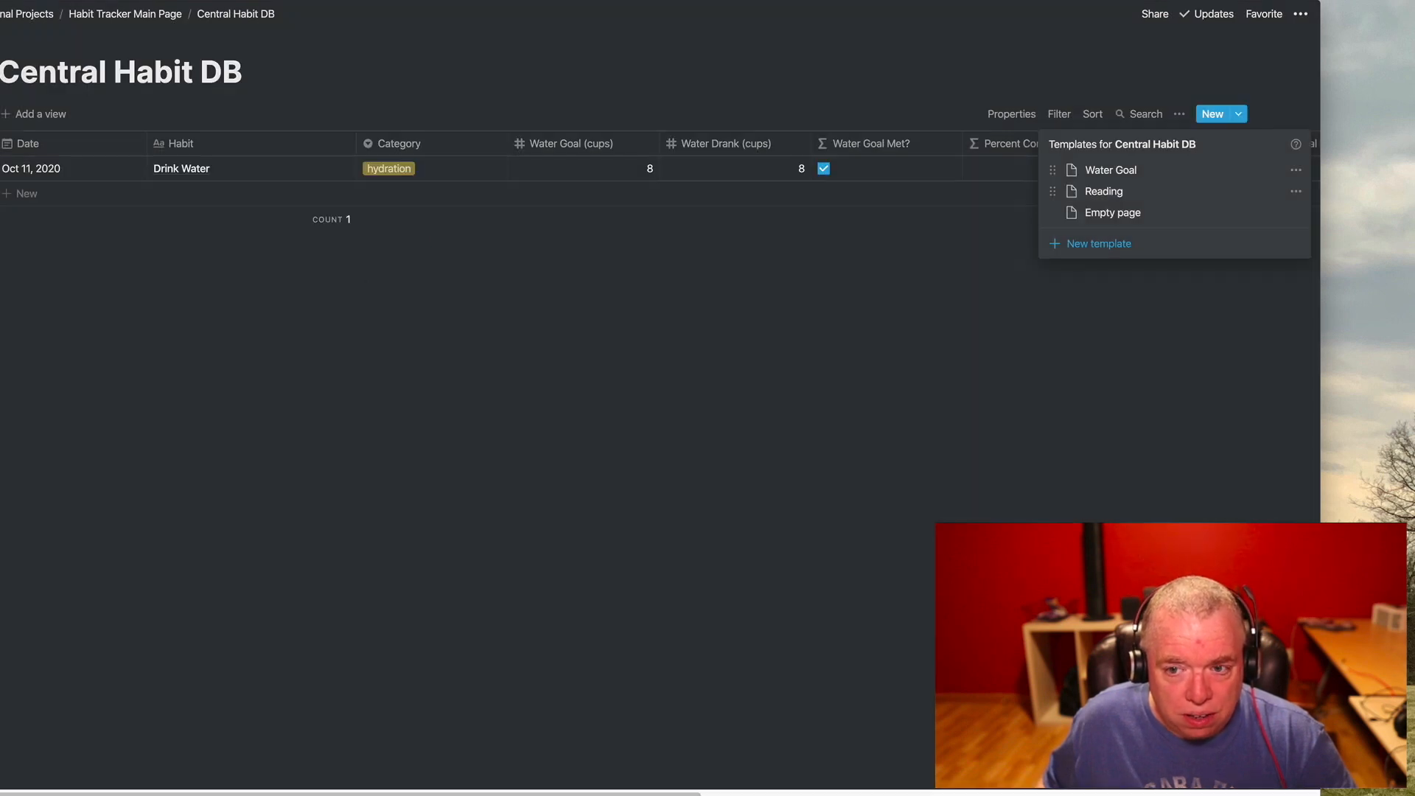
Step: Create an entry from the Reading template titled "Read Moby Dick", set Actual Pages Read to 60, and close it
click(1110, 192)
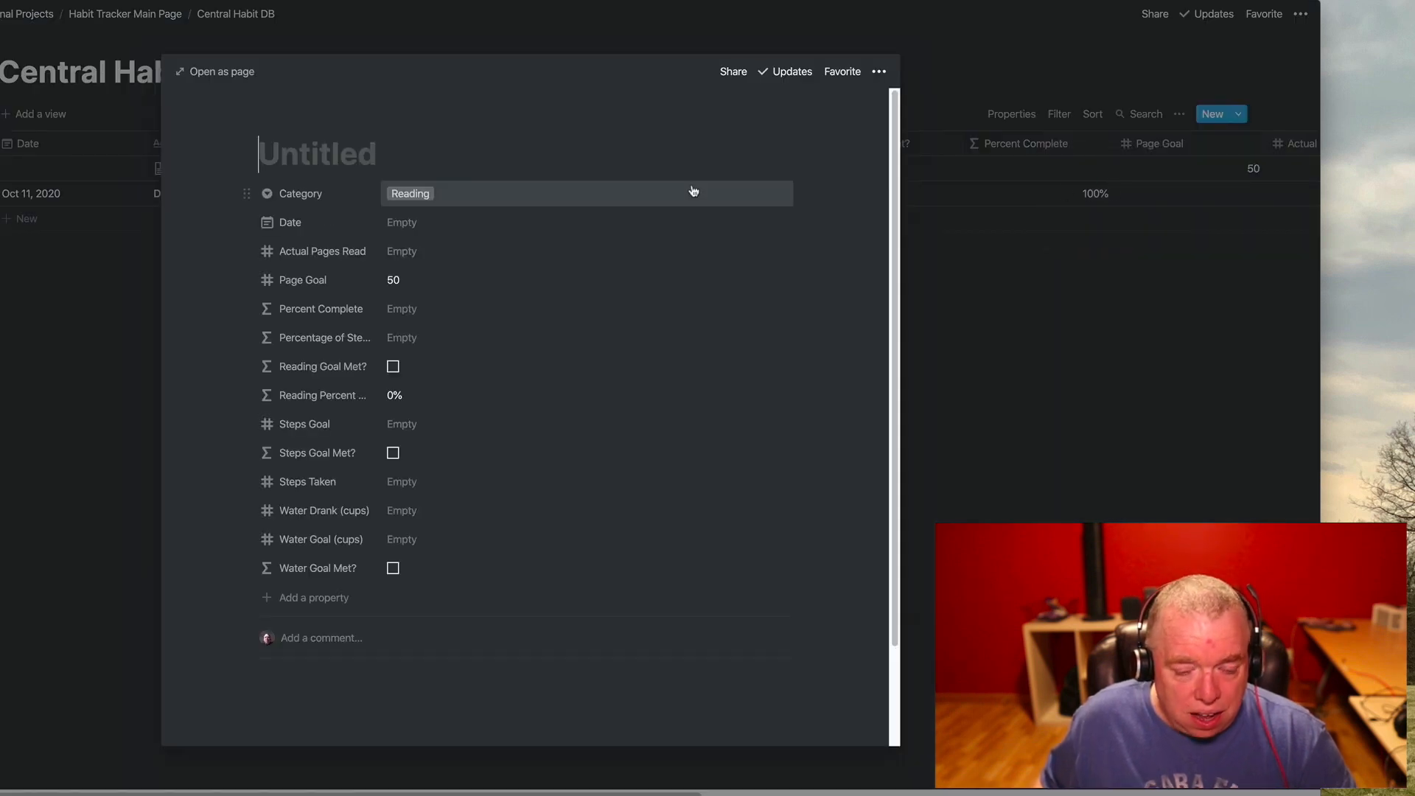
text(Read Moby Dick)
click(404, 254)
text(45)
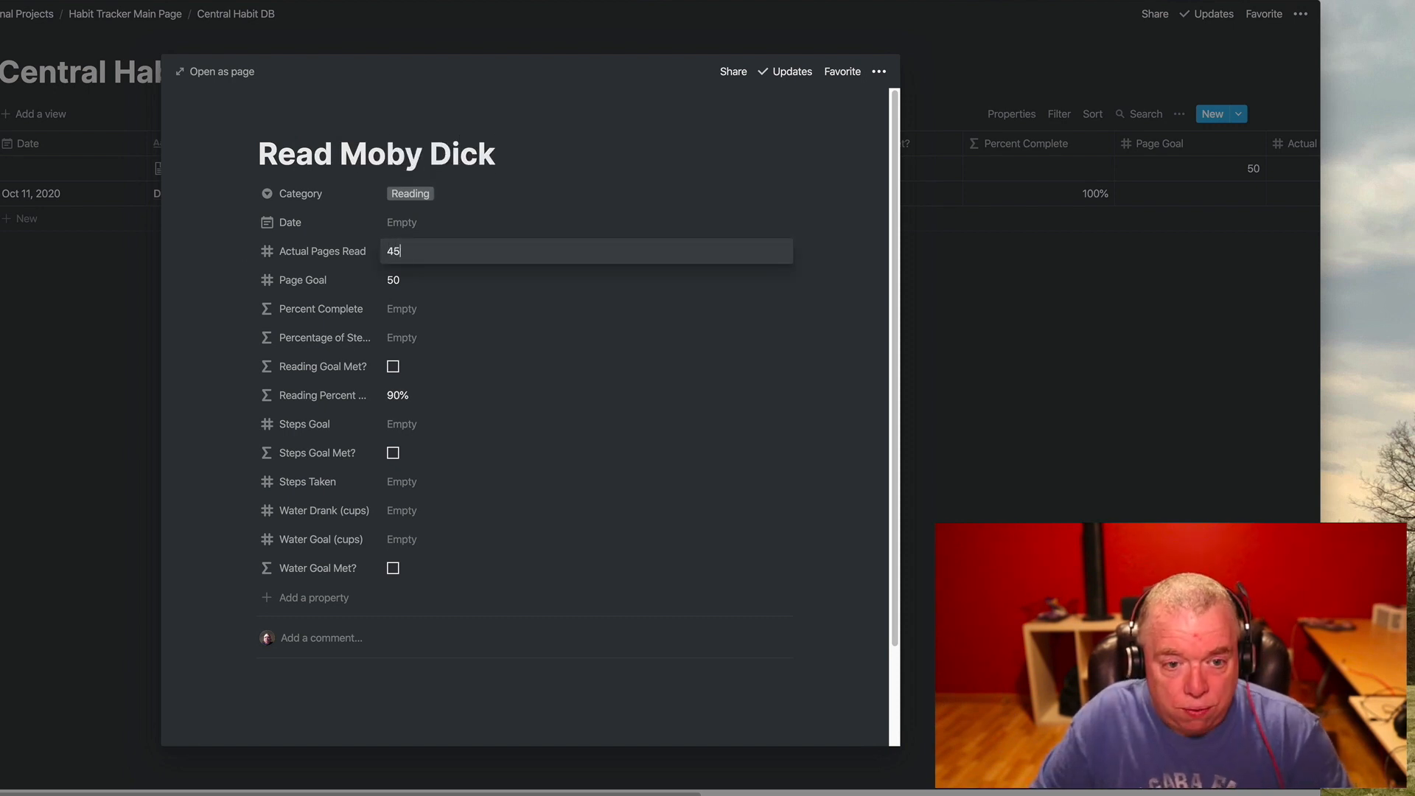
key(BackSpace)
key(BackSpace)
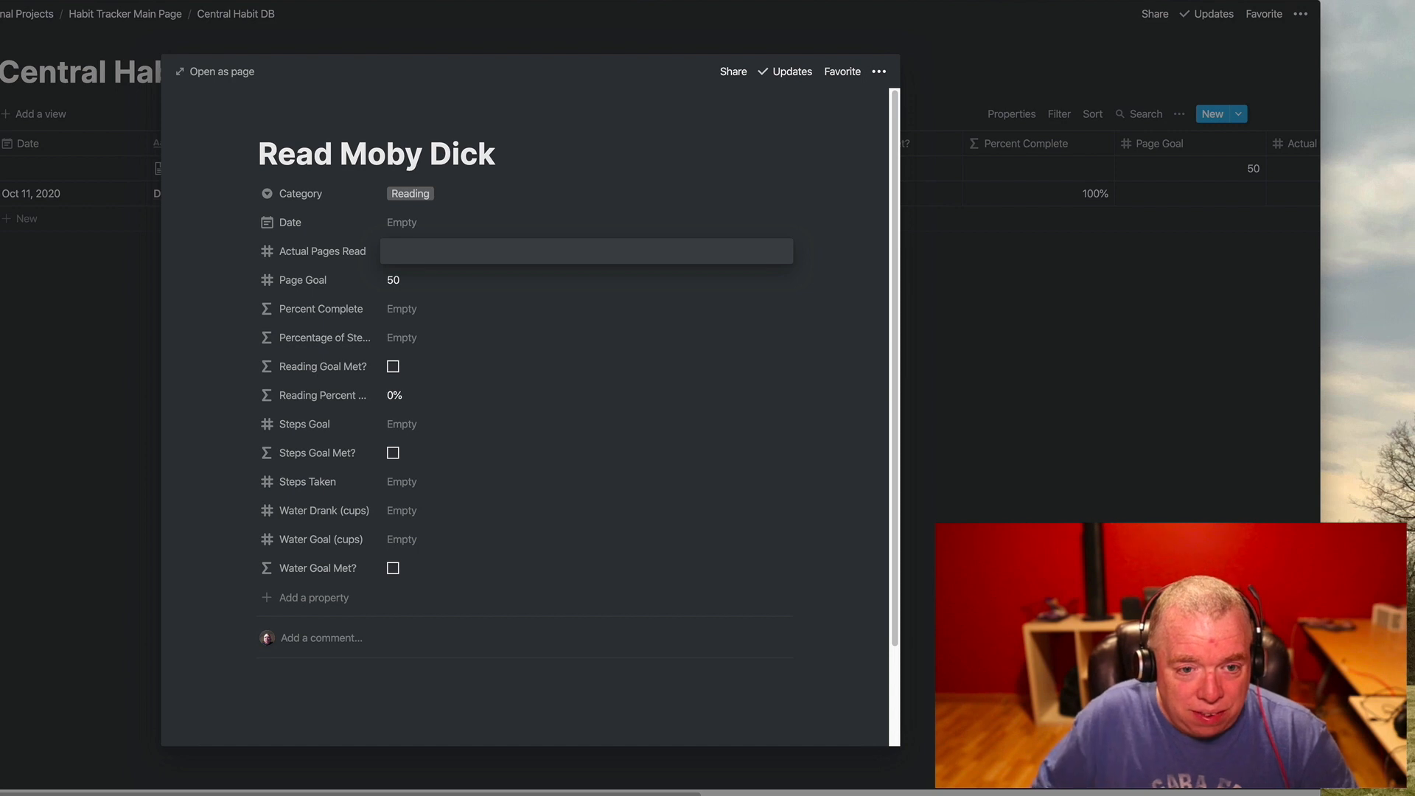
text(60)
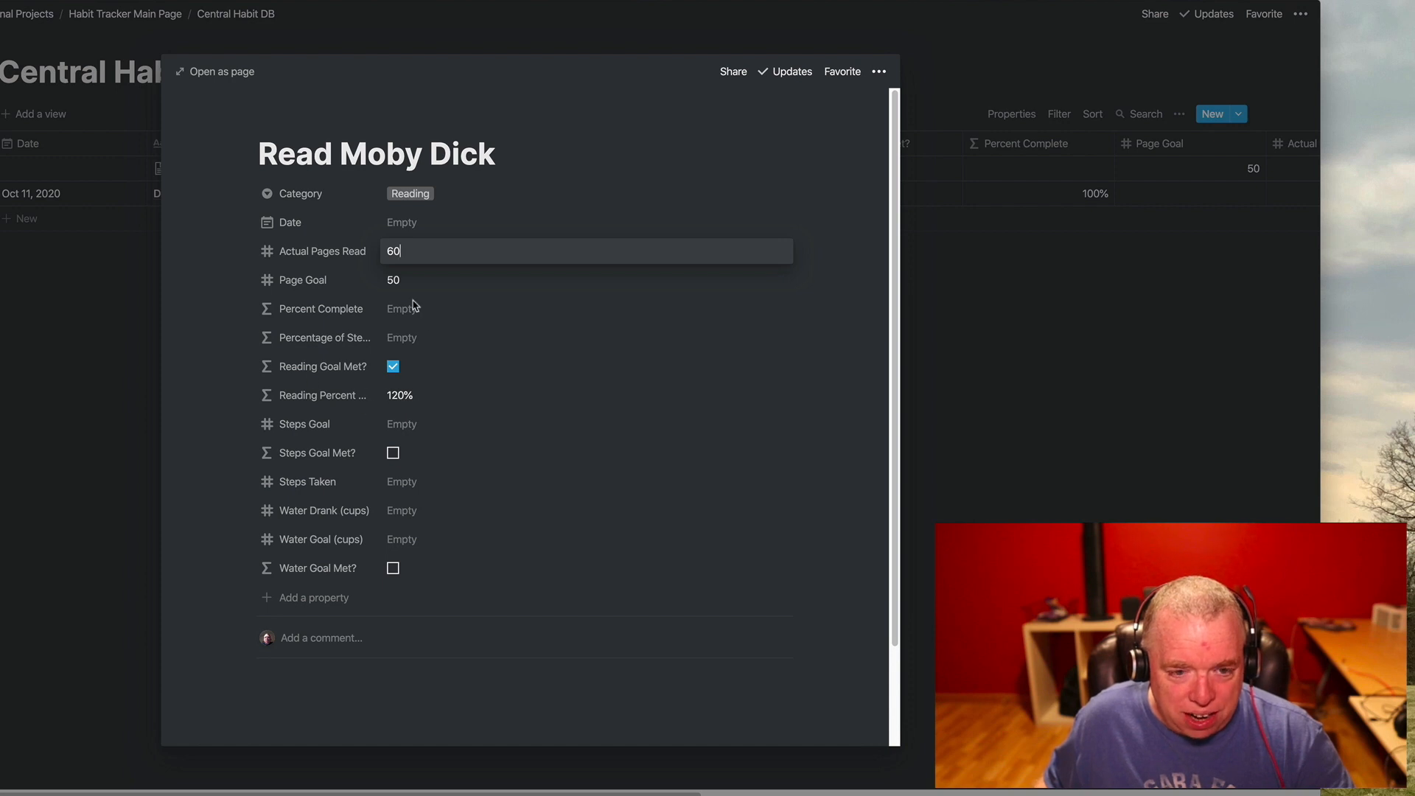
click(975, 501)
click(975, 501)
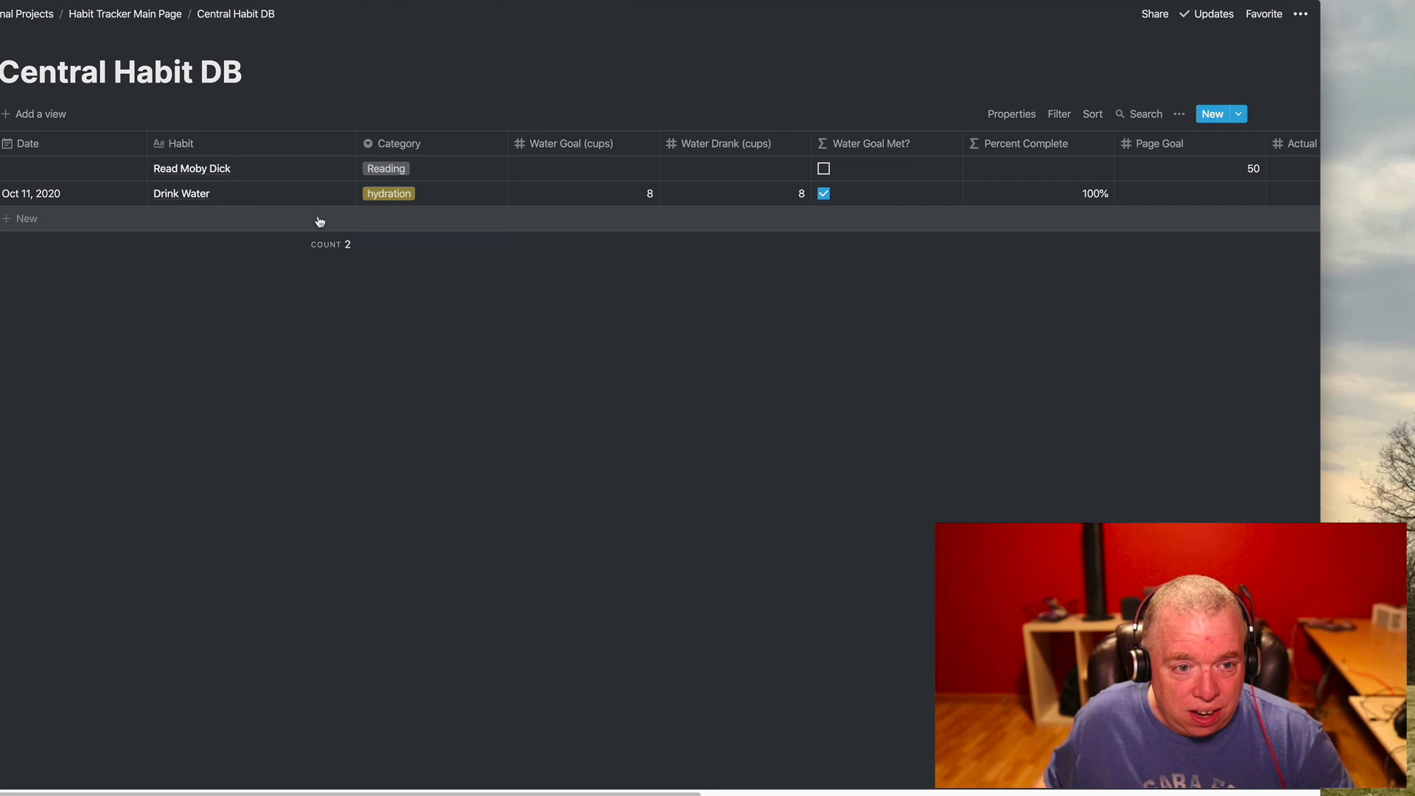
Step: Set the date of the Read Moby Dick entry to Oct 11, 2020, and return to the table
click(112, 169)
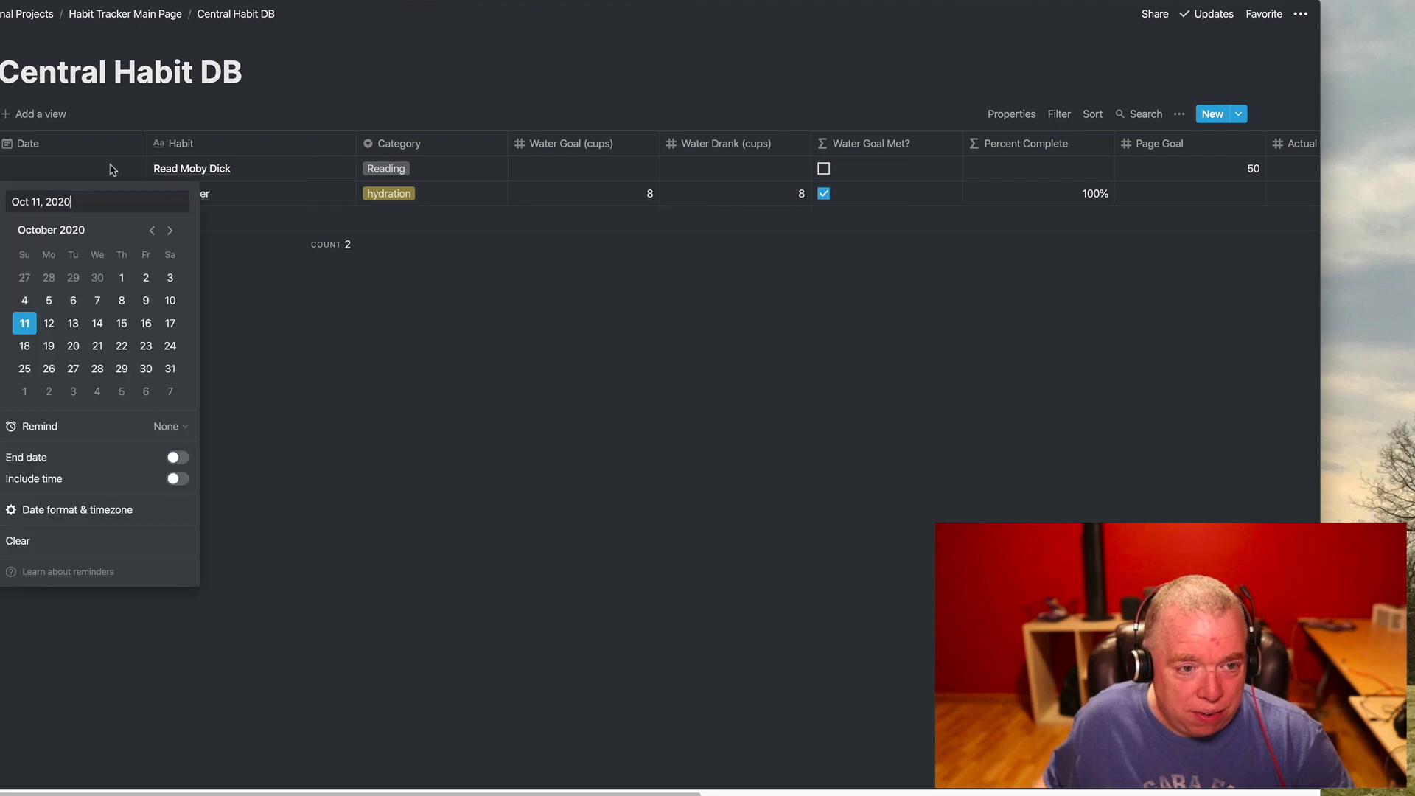
click(198, 169)
click(318, 169)
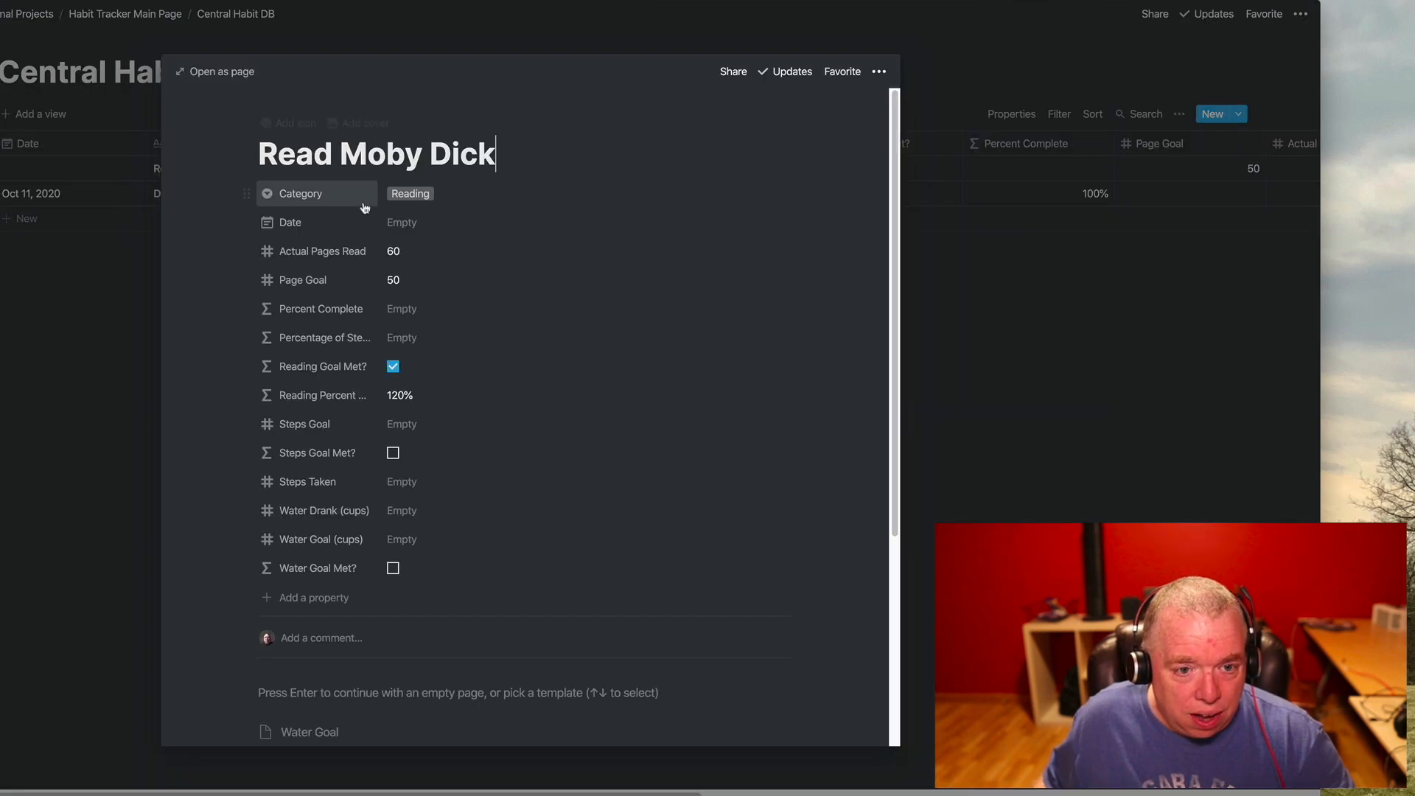
click(410, 225)
click(411, 381)
click(1076, 481)
click(1024, 468)
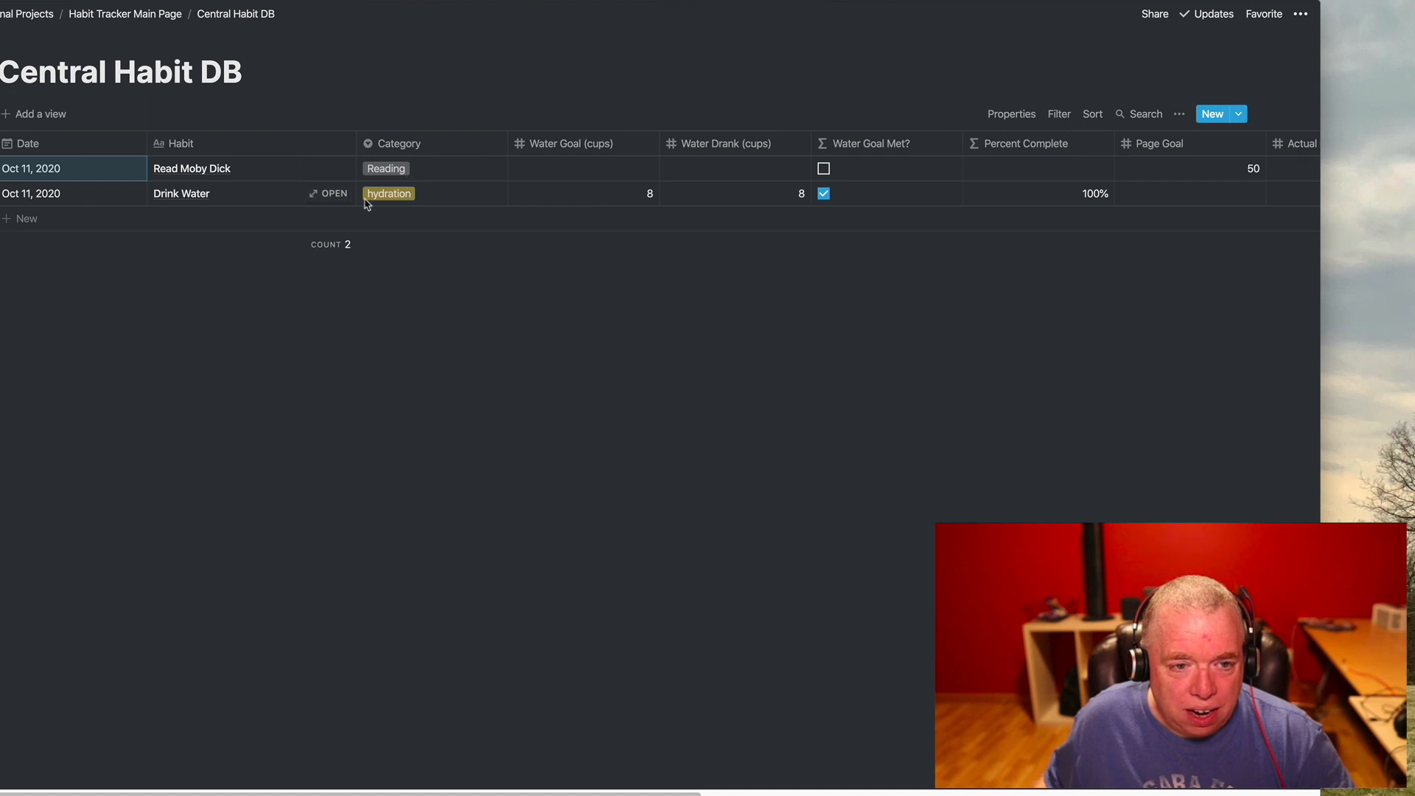
Step: Create a third template for Central Habit DB and title it "Steps Template"
scroll(774, 767, right, 7)
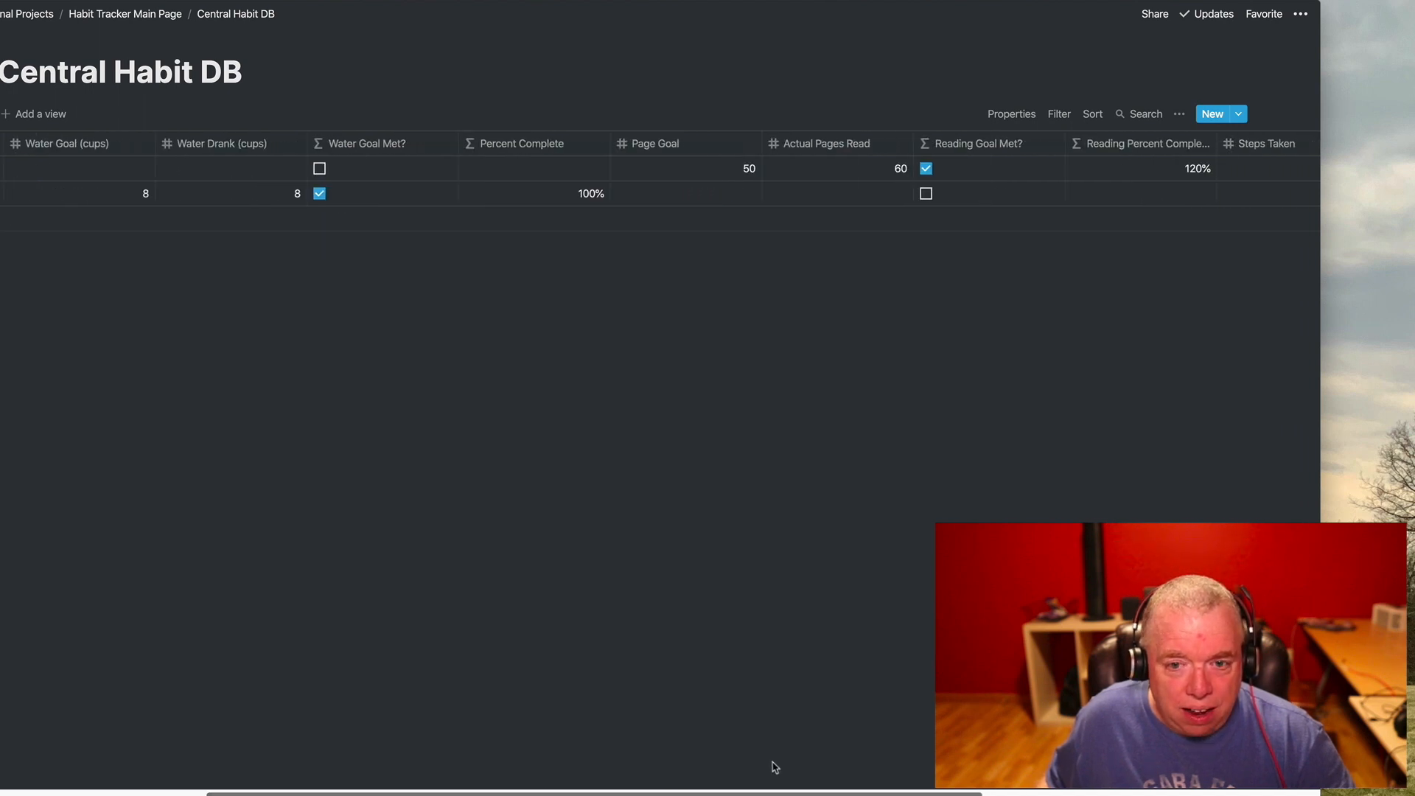
scroll(742, 578, right, 5)
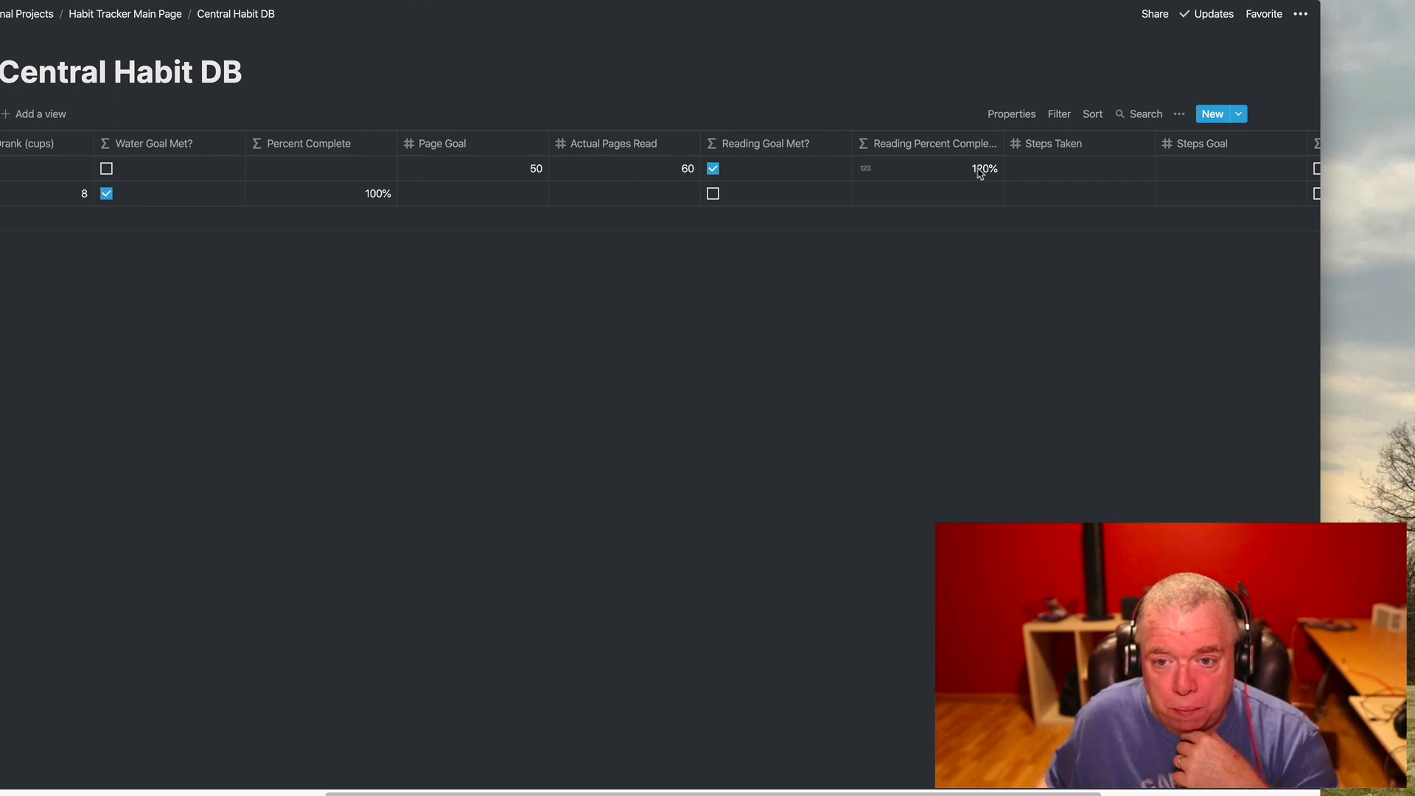
drag(781, 794, 380, 793)
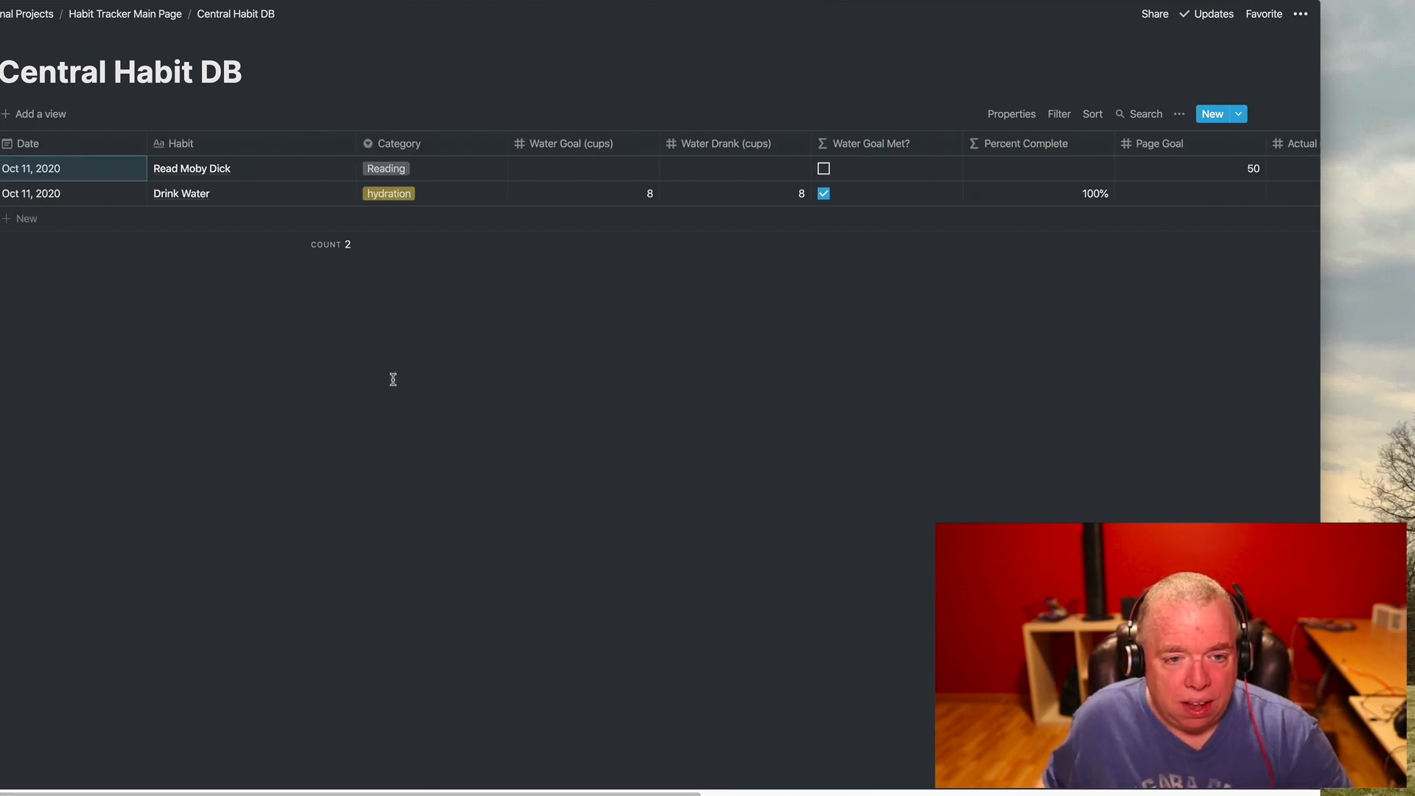
click(1238, 115)
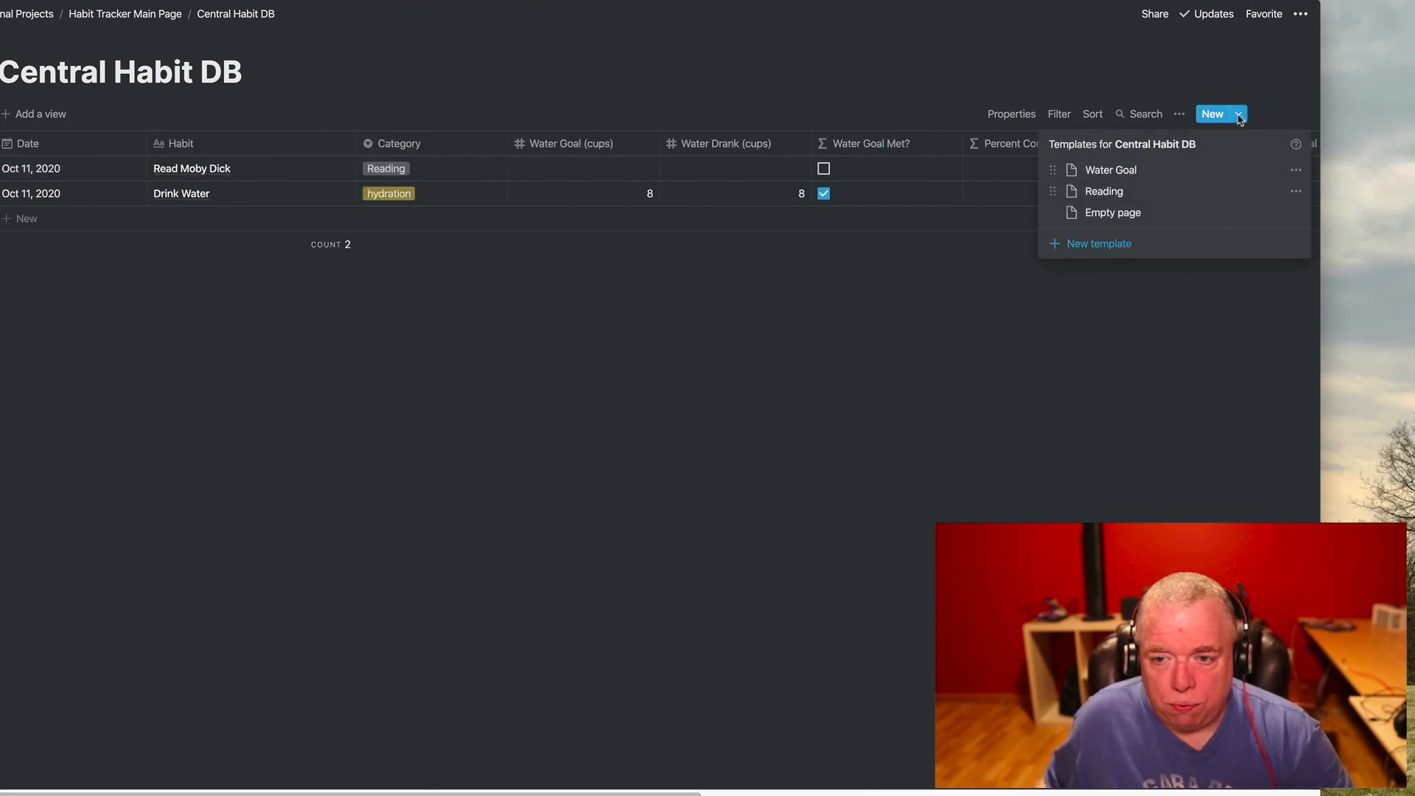
click(1120, 244)
text(Set)
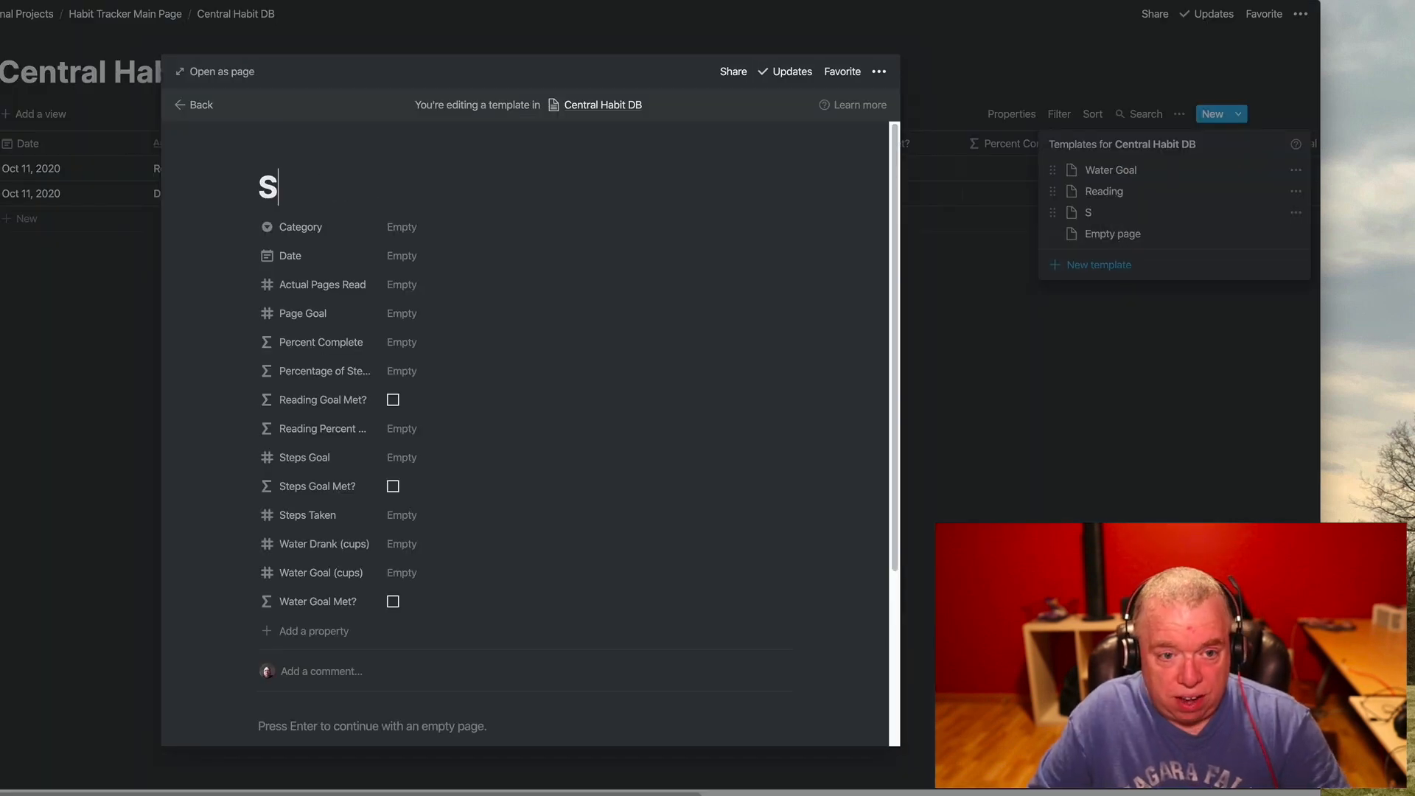
key(BackSpace)
key(BackSpace)
text(teps Template)
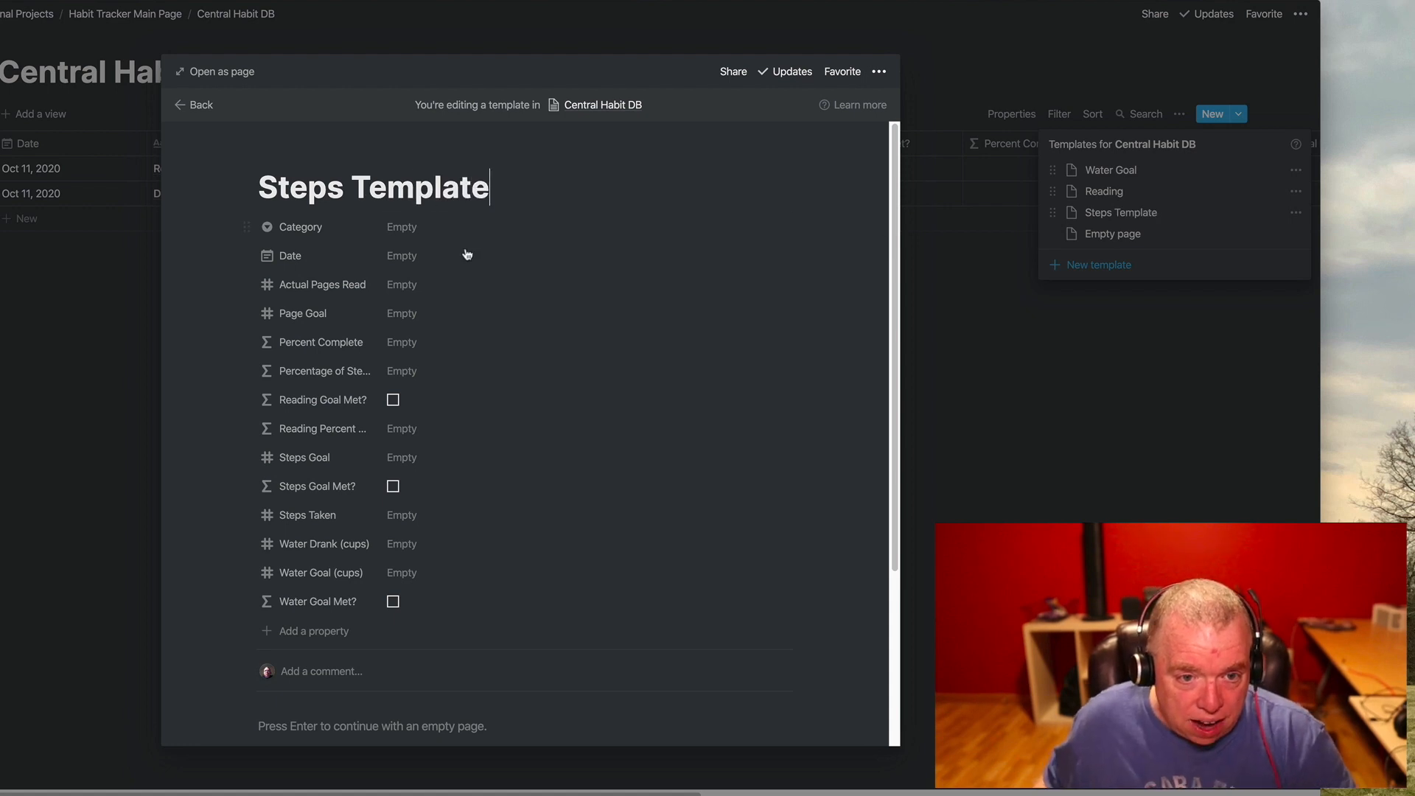
Step: Create and assign the category "exercise" in the Steps Template and set its colour to red
click(413, 226)
text(exercise)
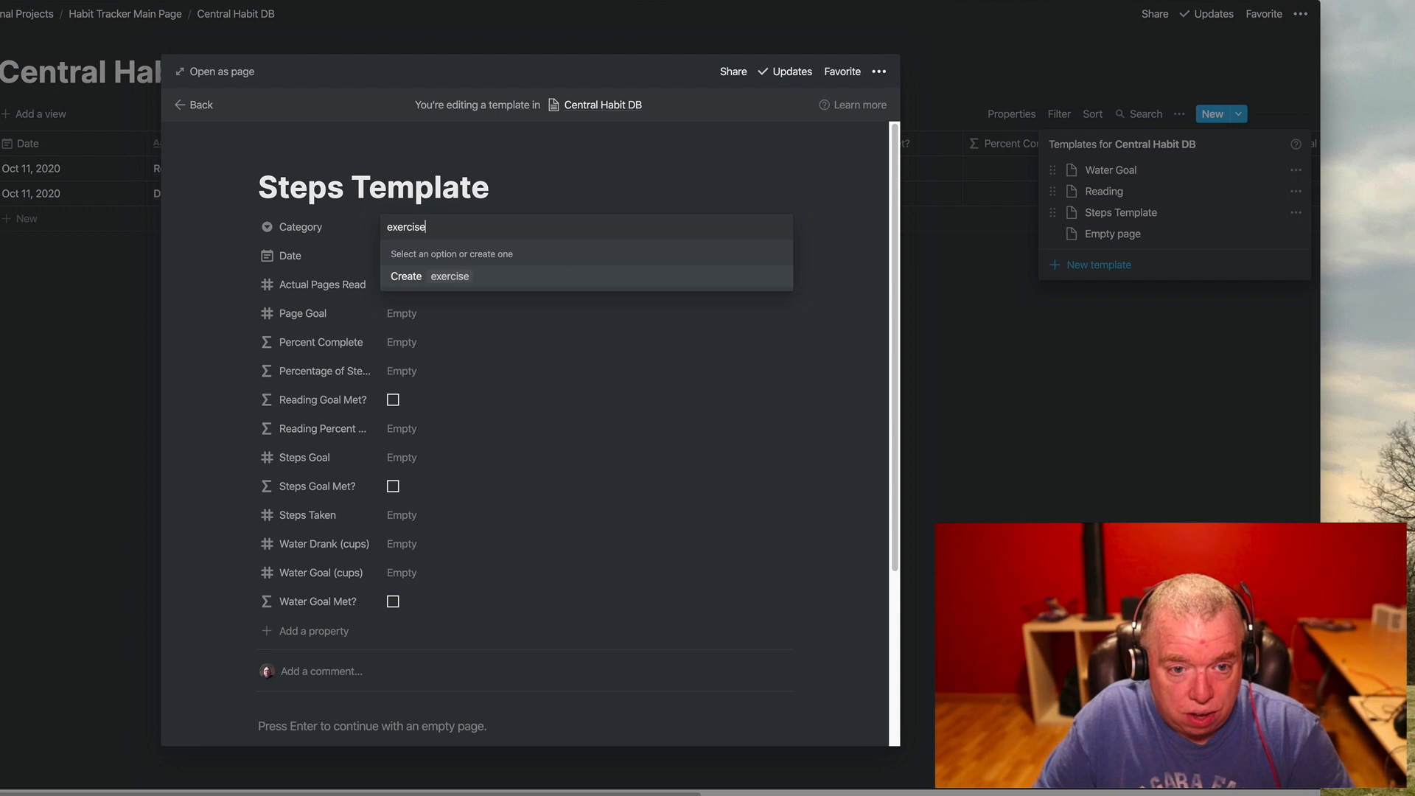
key(Return)
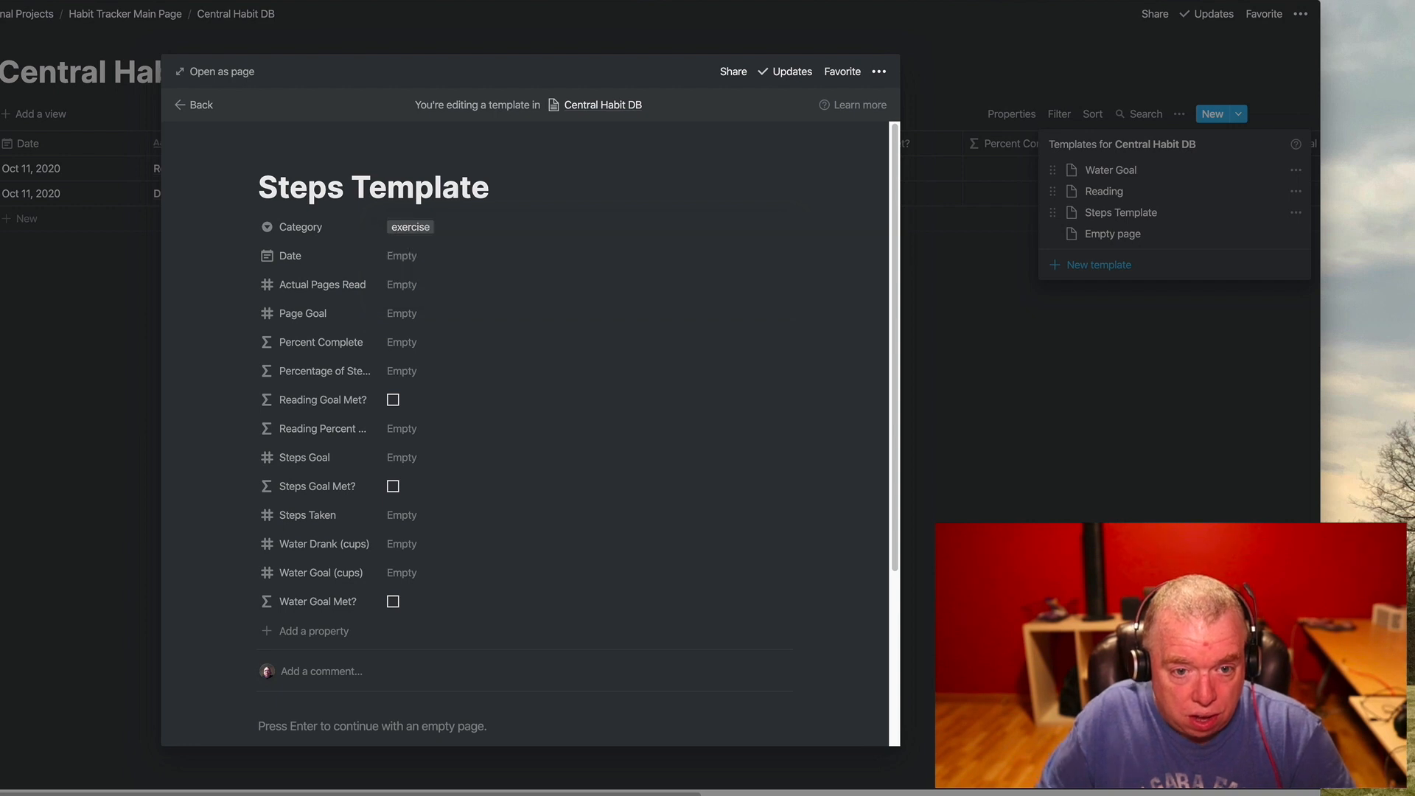
click(427, 230)
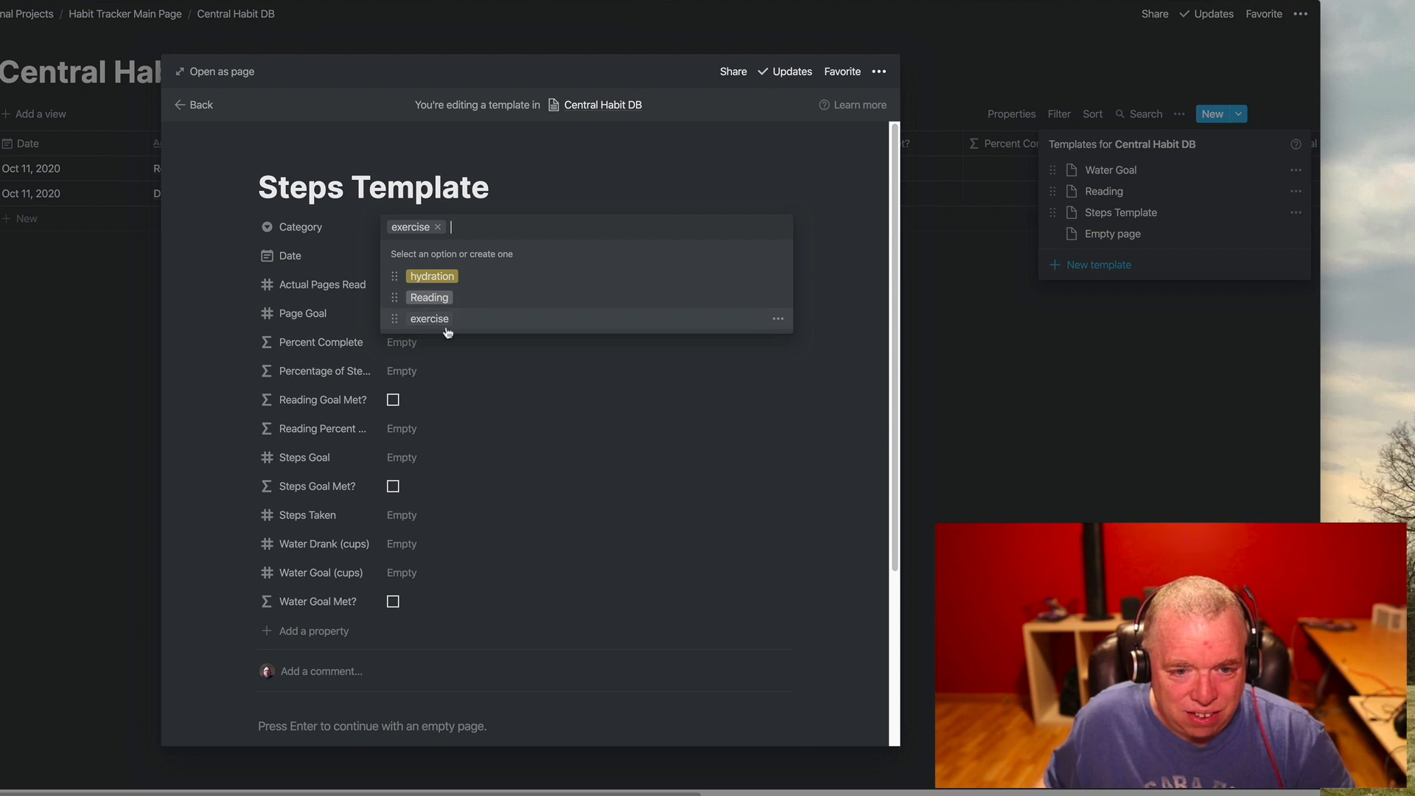
click(778, 321)
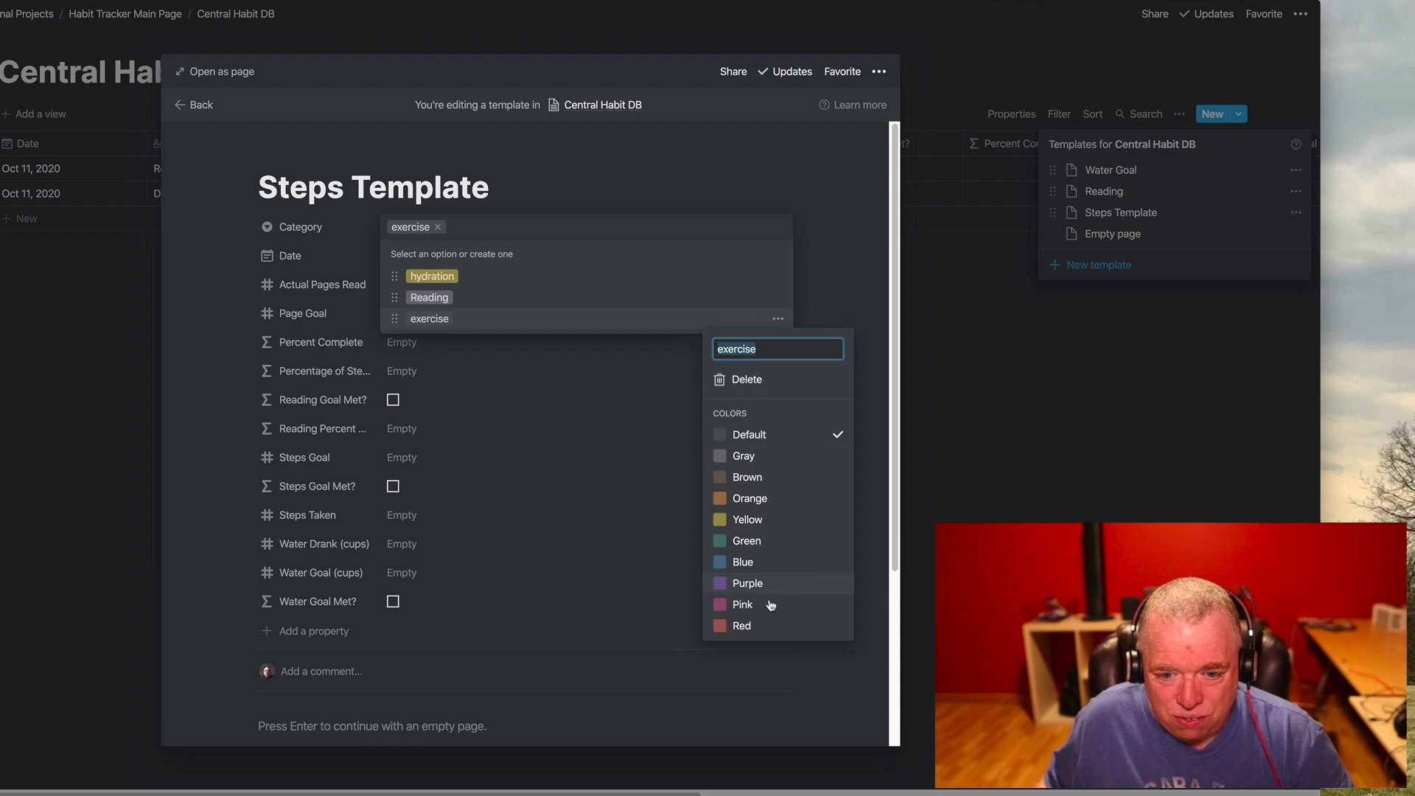
click(767, 625)
click(639, 563)
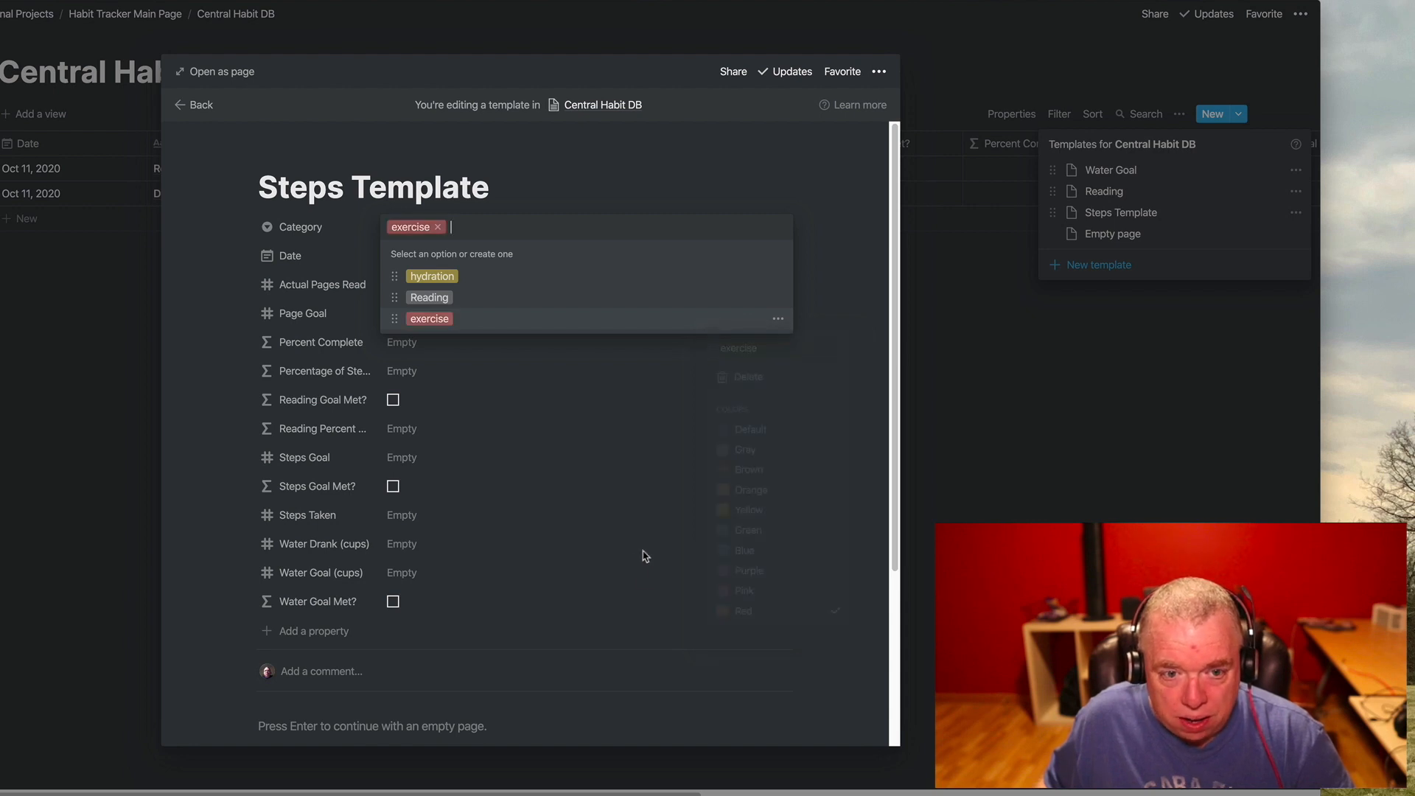
click(641, 556)
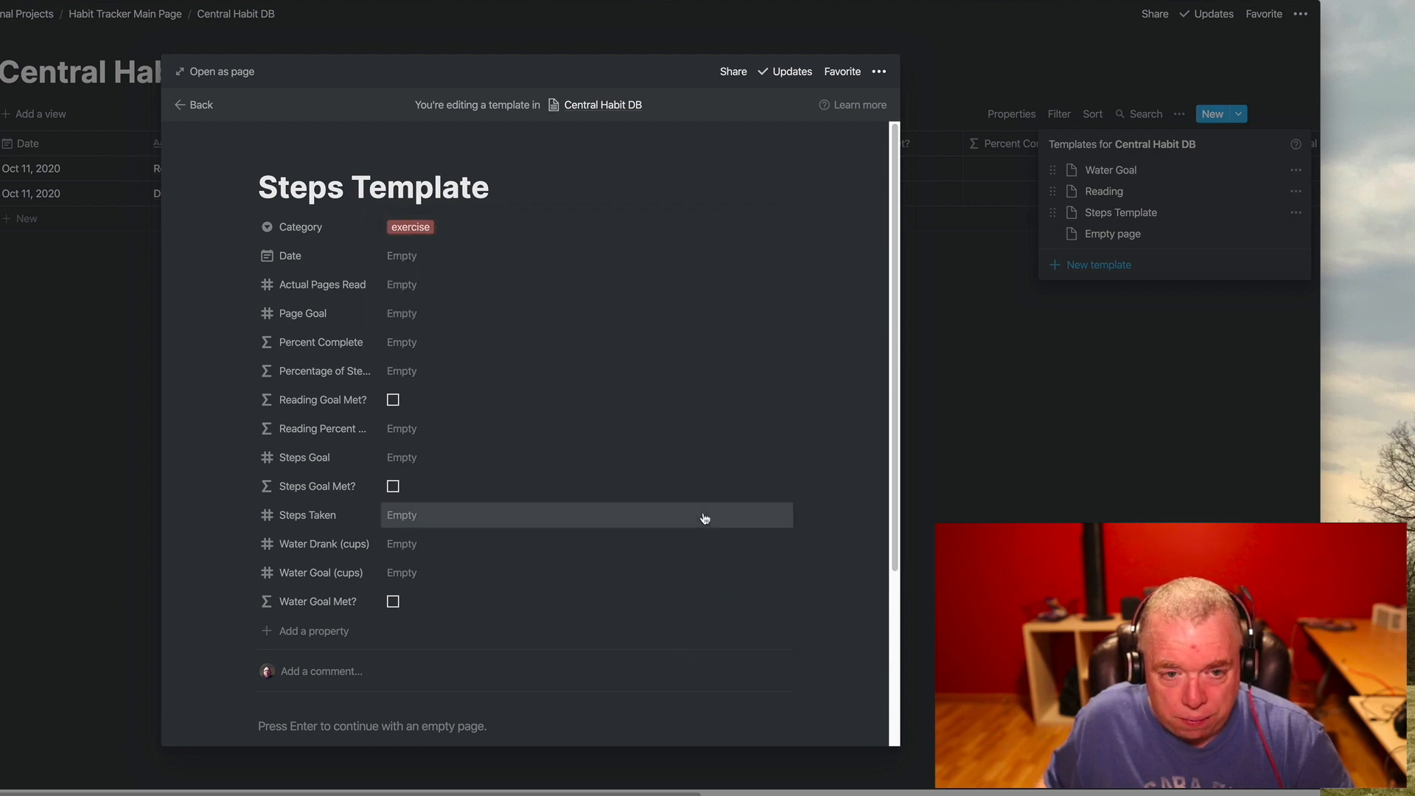
Step: Set Steps Goal to 10000 in the Steps Template and close the template
click(409, 260)
click(847, 268)
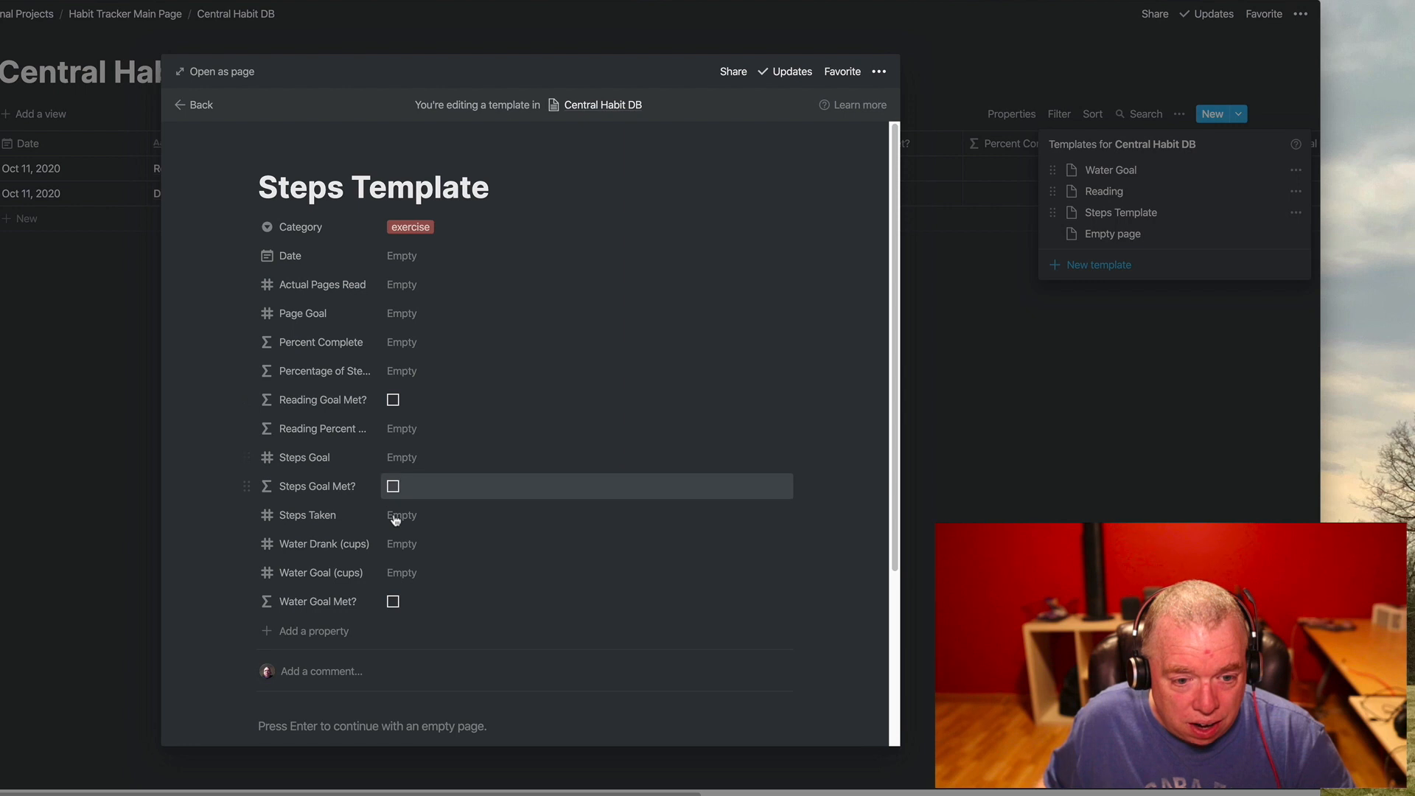
click(391, 457)
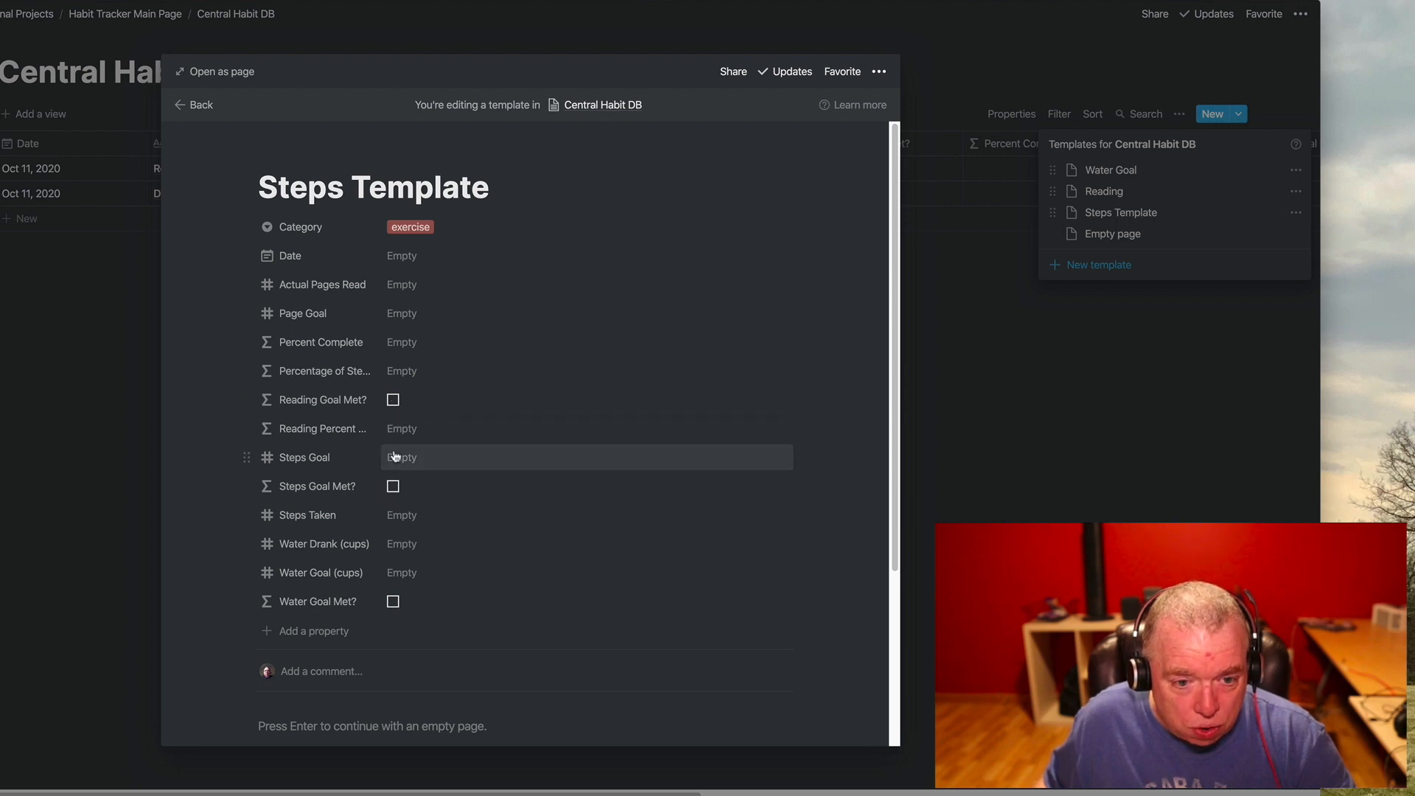
text(10000)
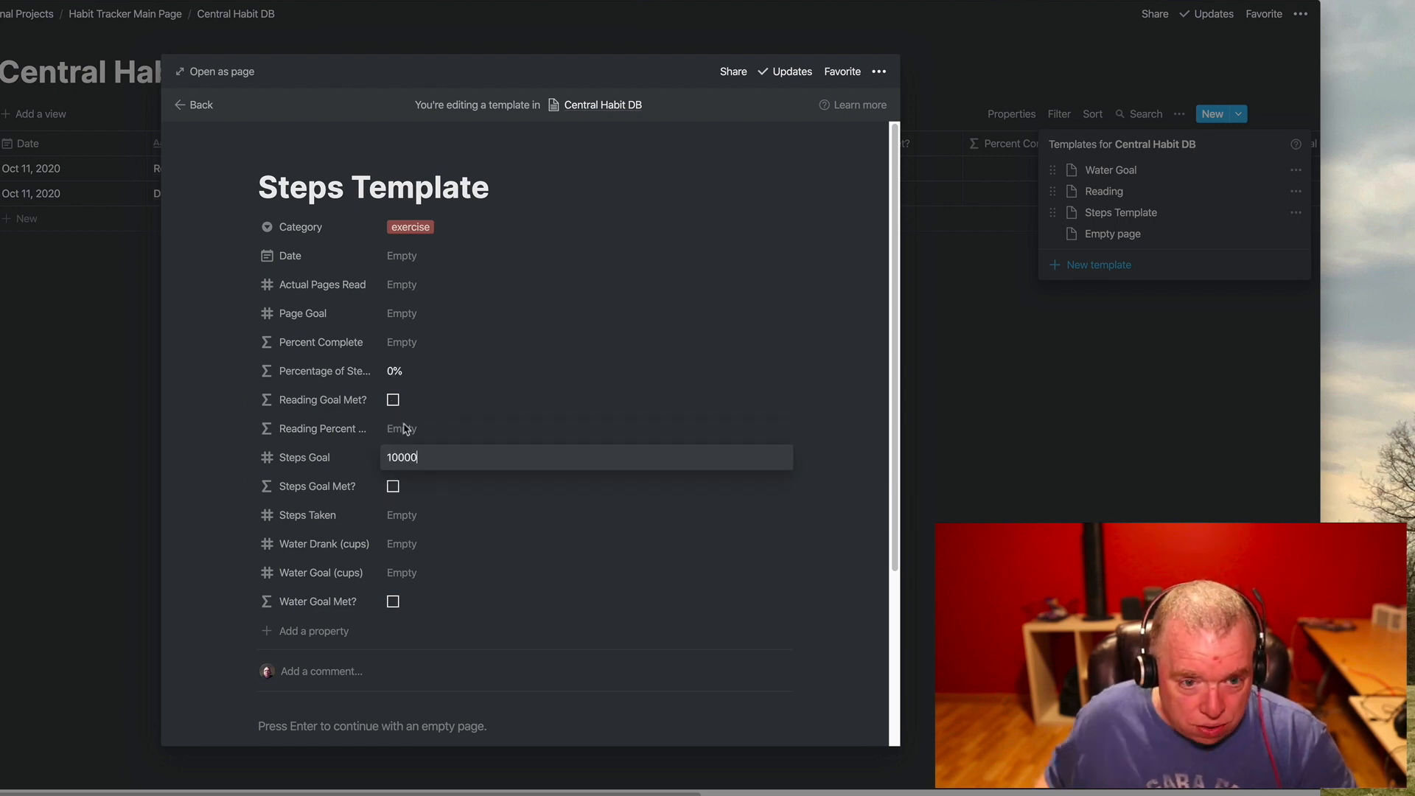
click(1035, 418)
click(1035, 418)
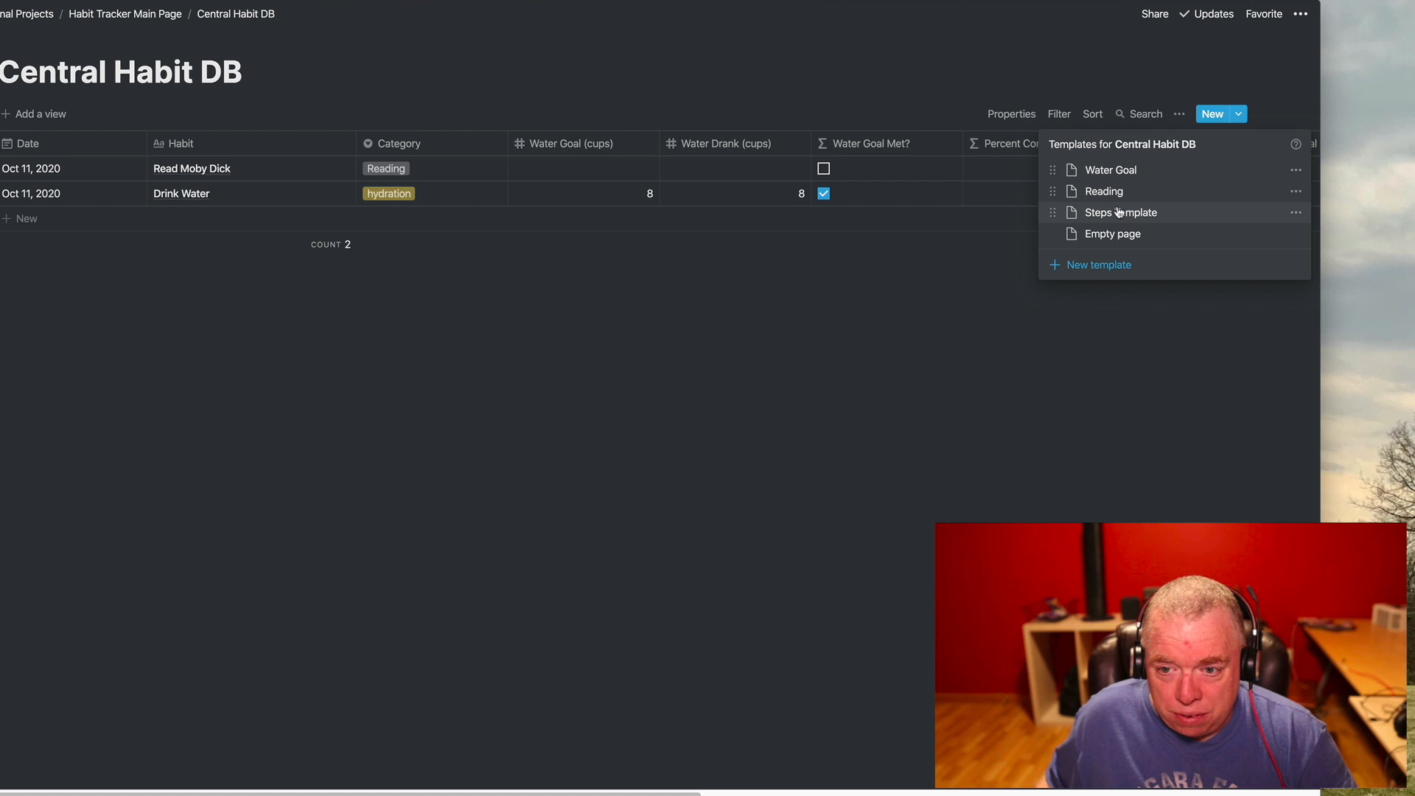
Step: Create an entry from the Steps Template and title it "Walked in Central Park"
click(1119, 213)
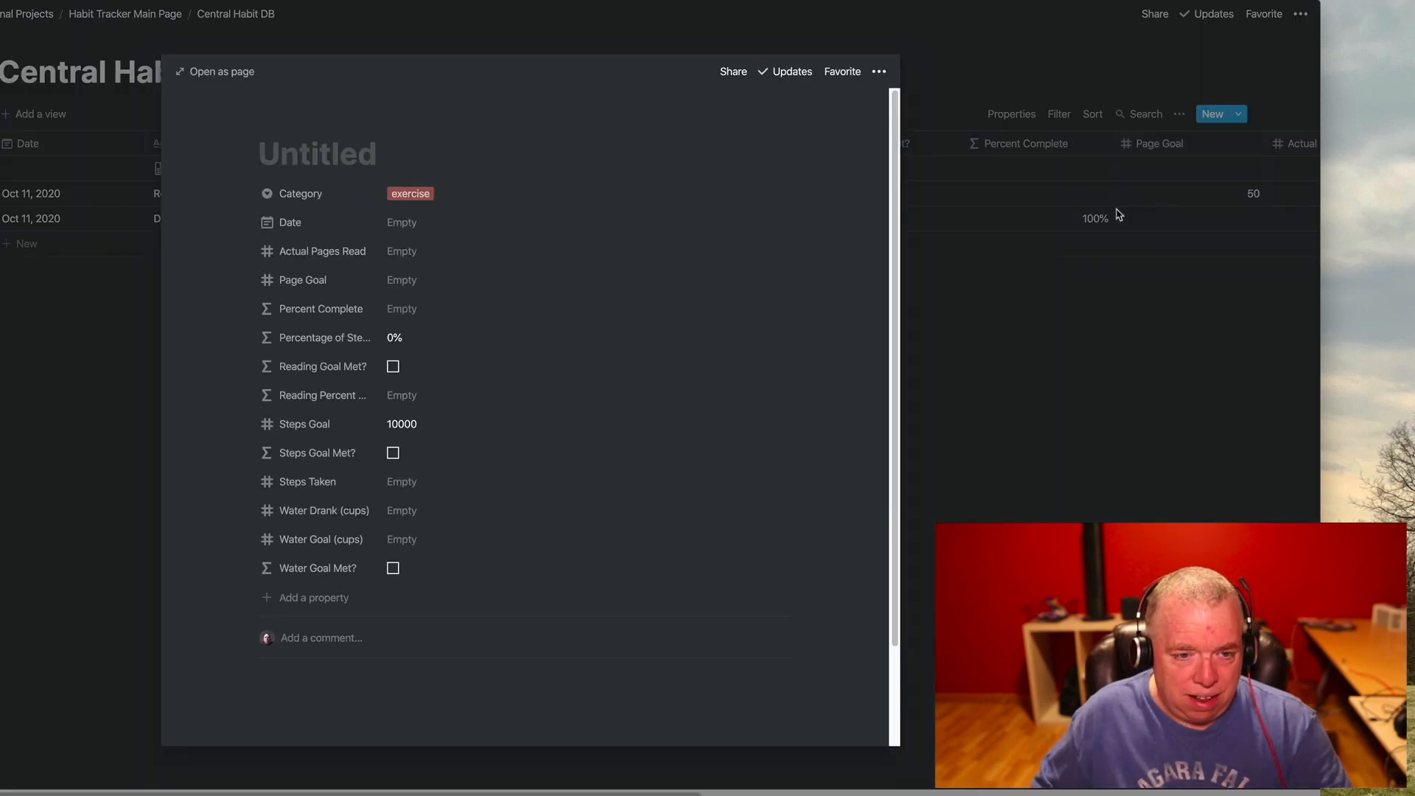
click(360, 154)
text(Wa)
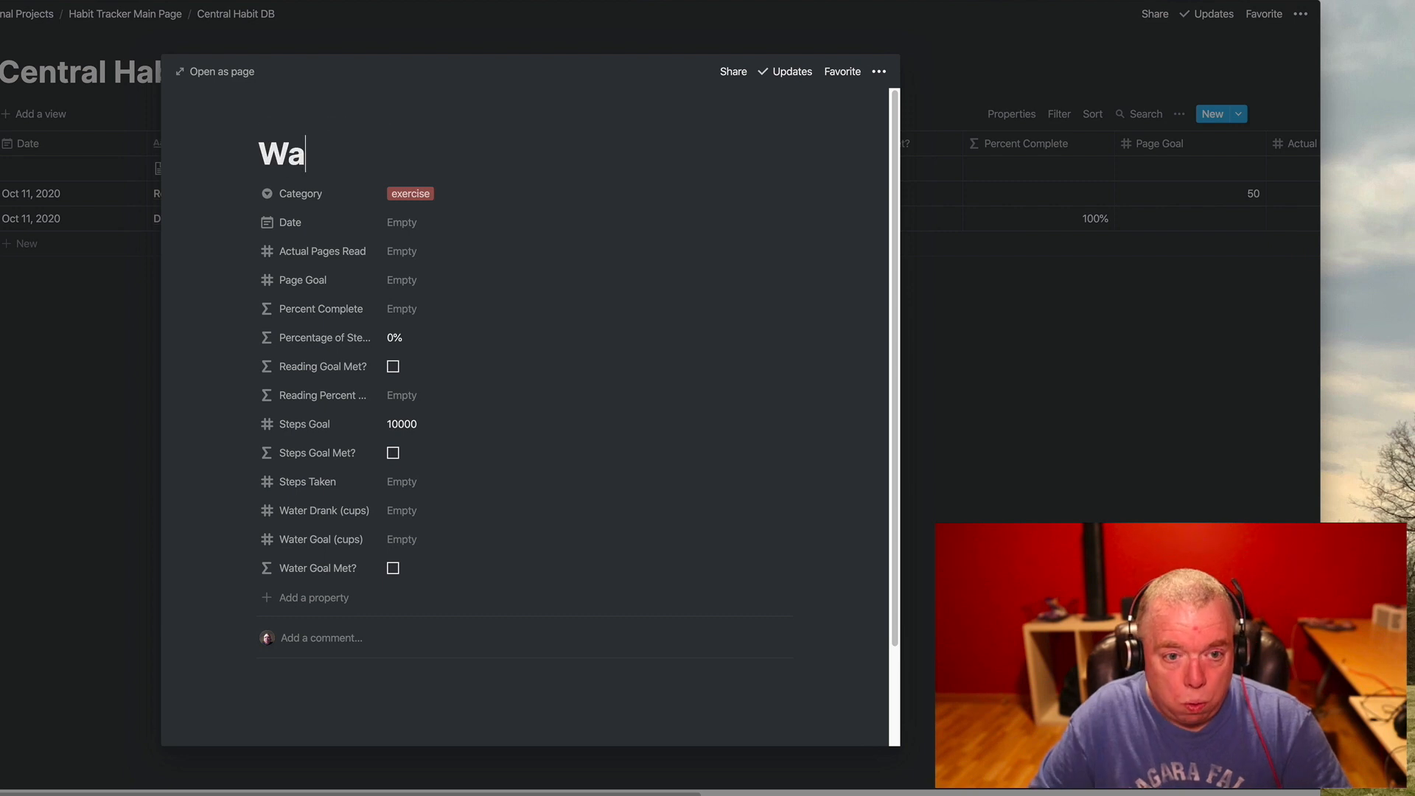
text(lked )
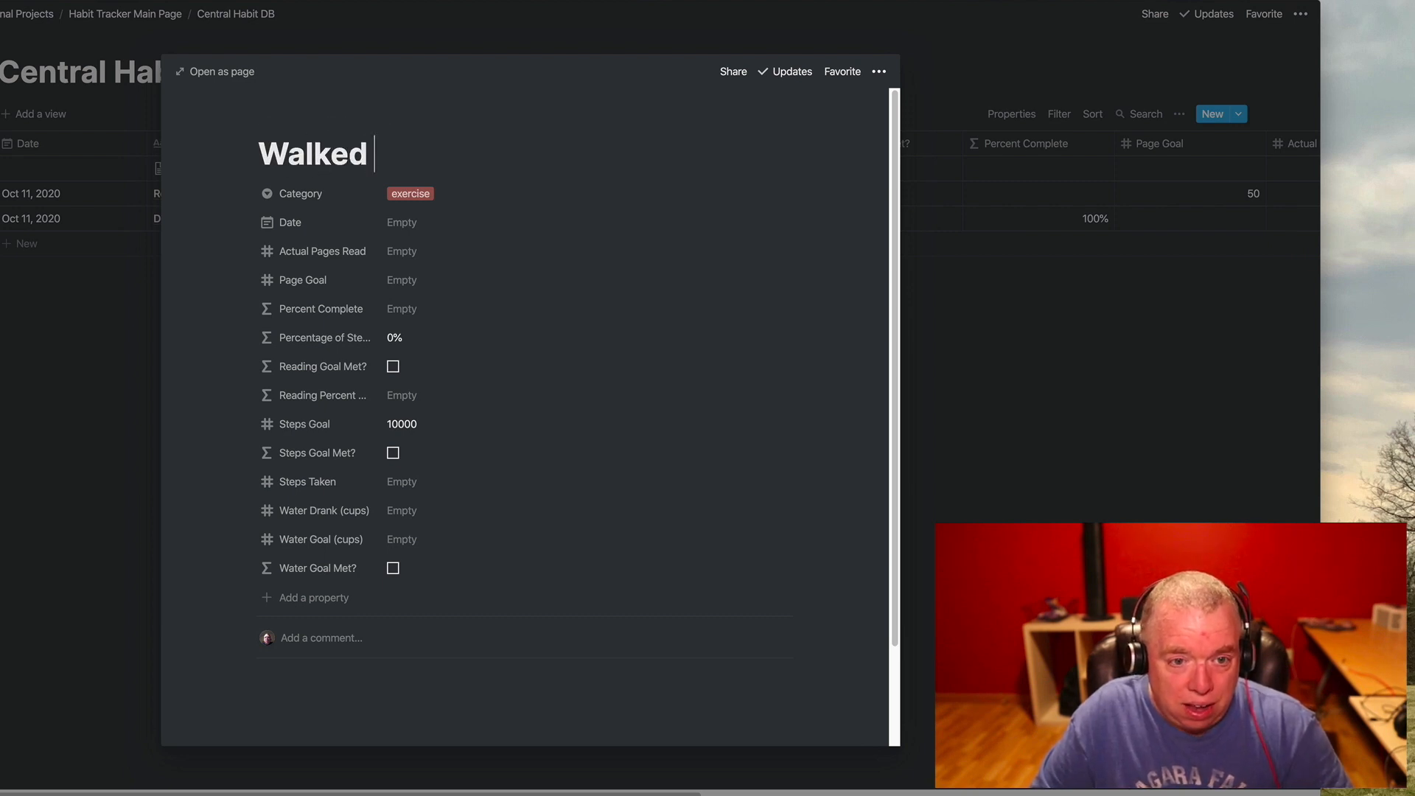
text(in Central Park)
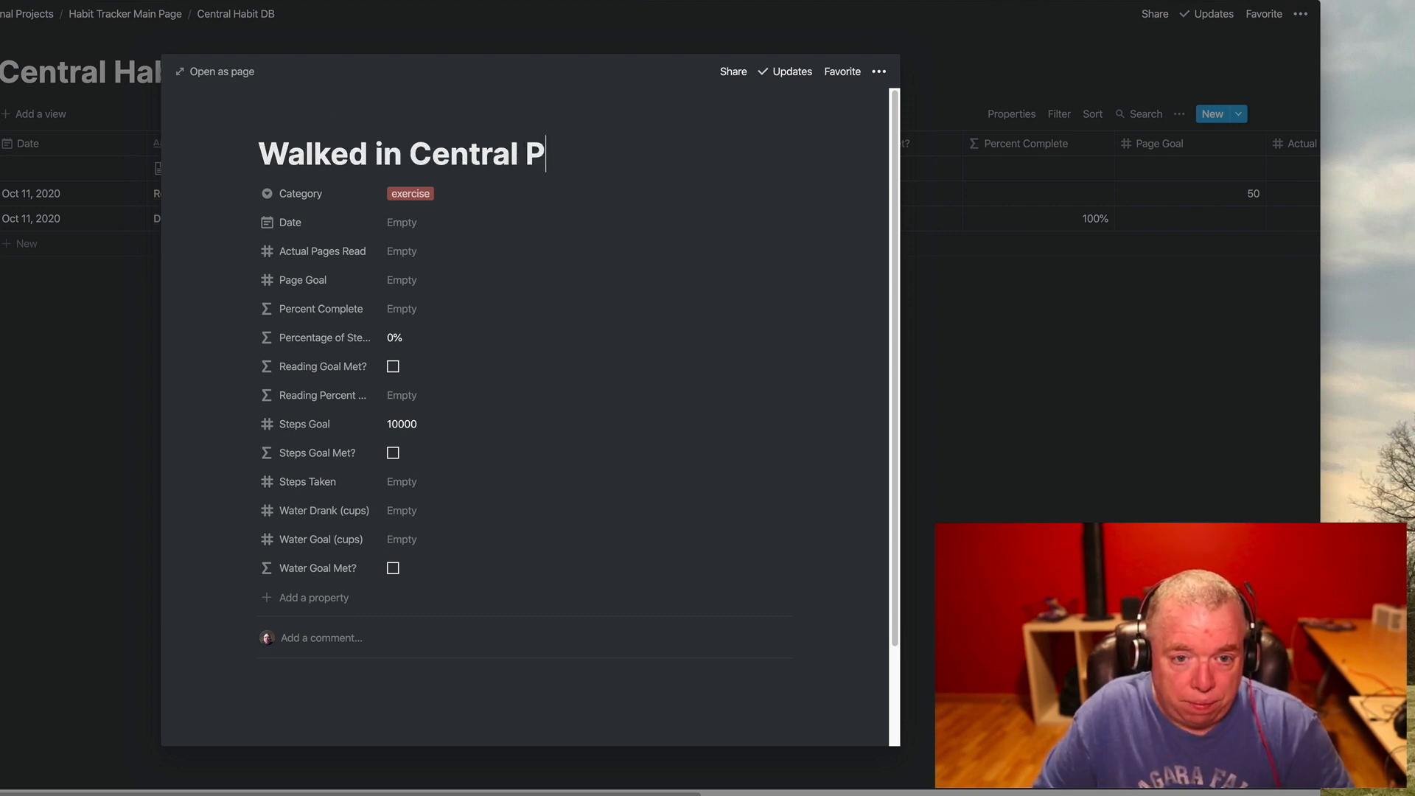
Step: Set the Walked in Central Park entry's date to Oct 11, 2020 and Steps Taken to 9000, and close it
click(403, 221)
click(409, 377)
click(696, 332)
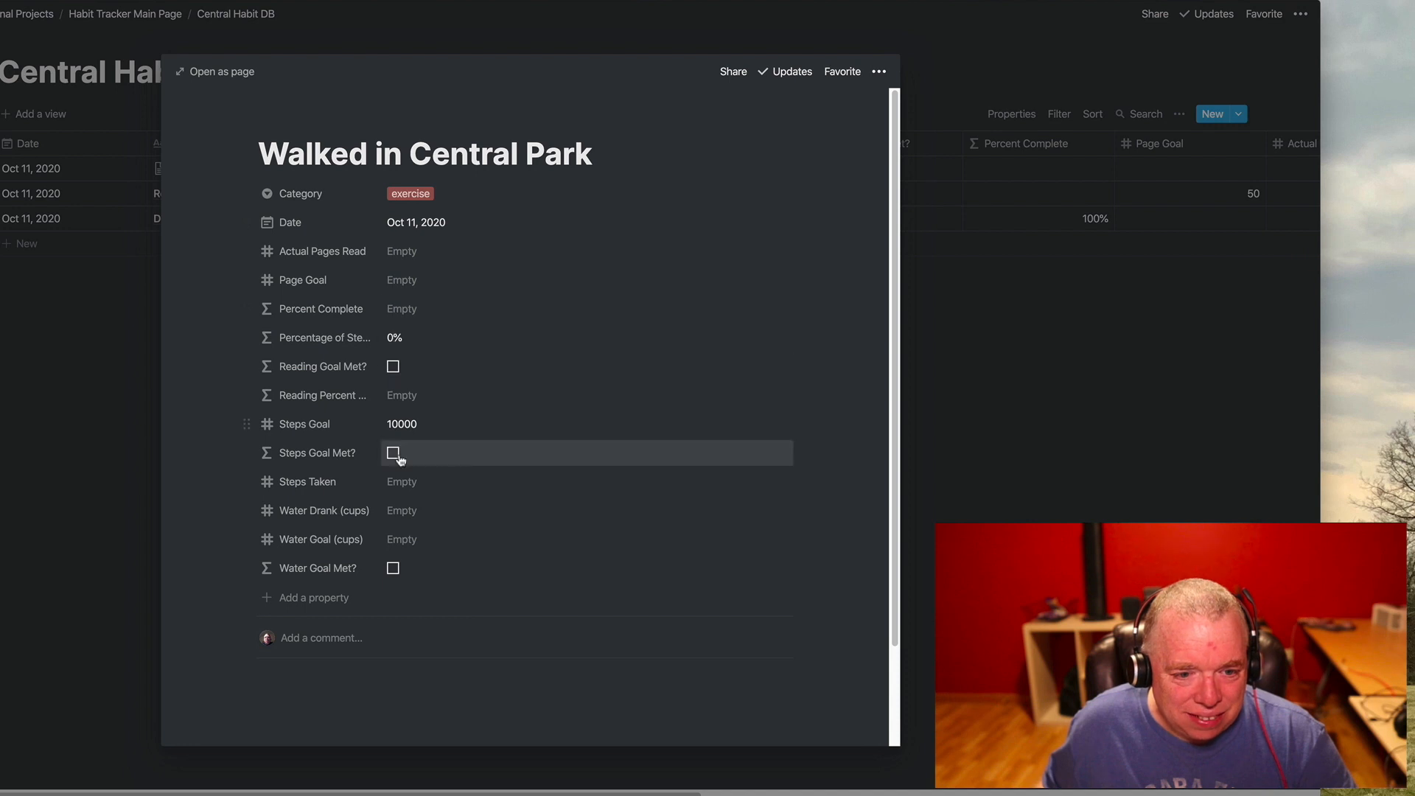
click(404, 480)
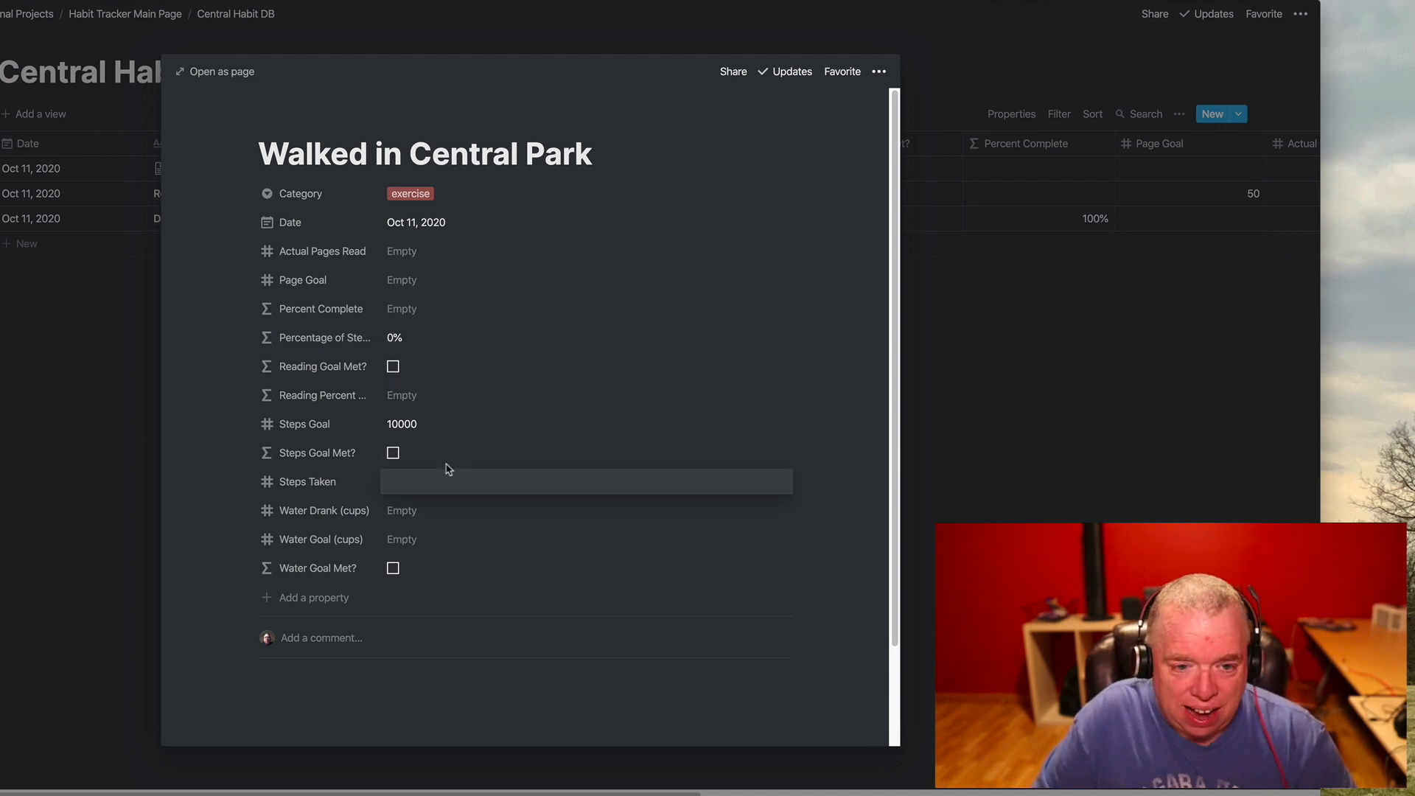
text(9000)
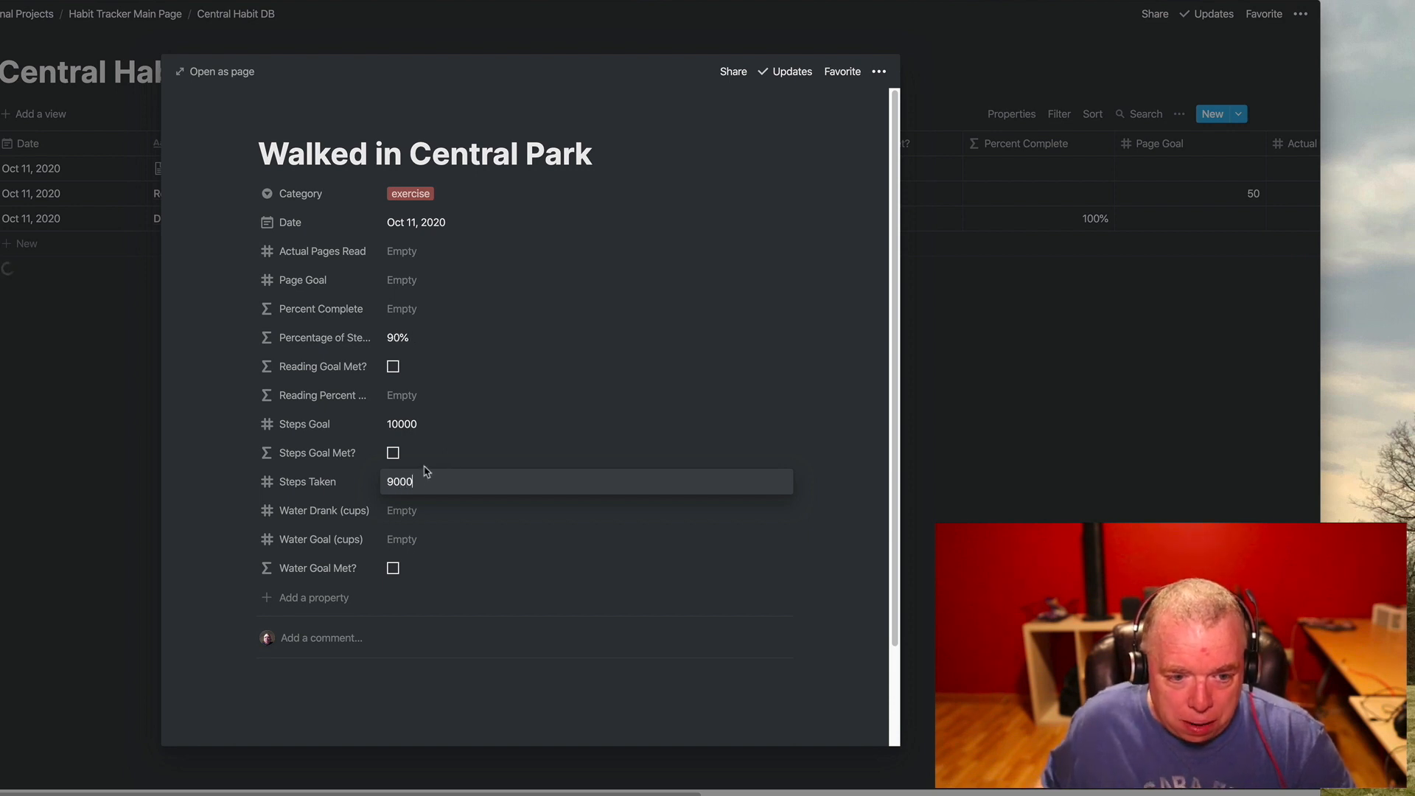
key(Tab)
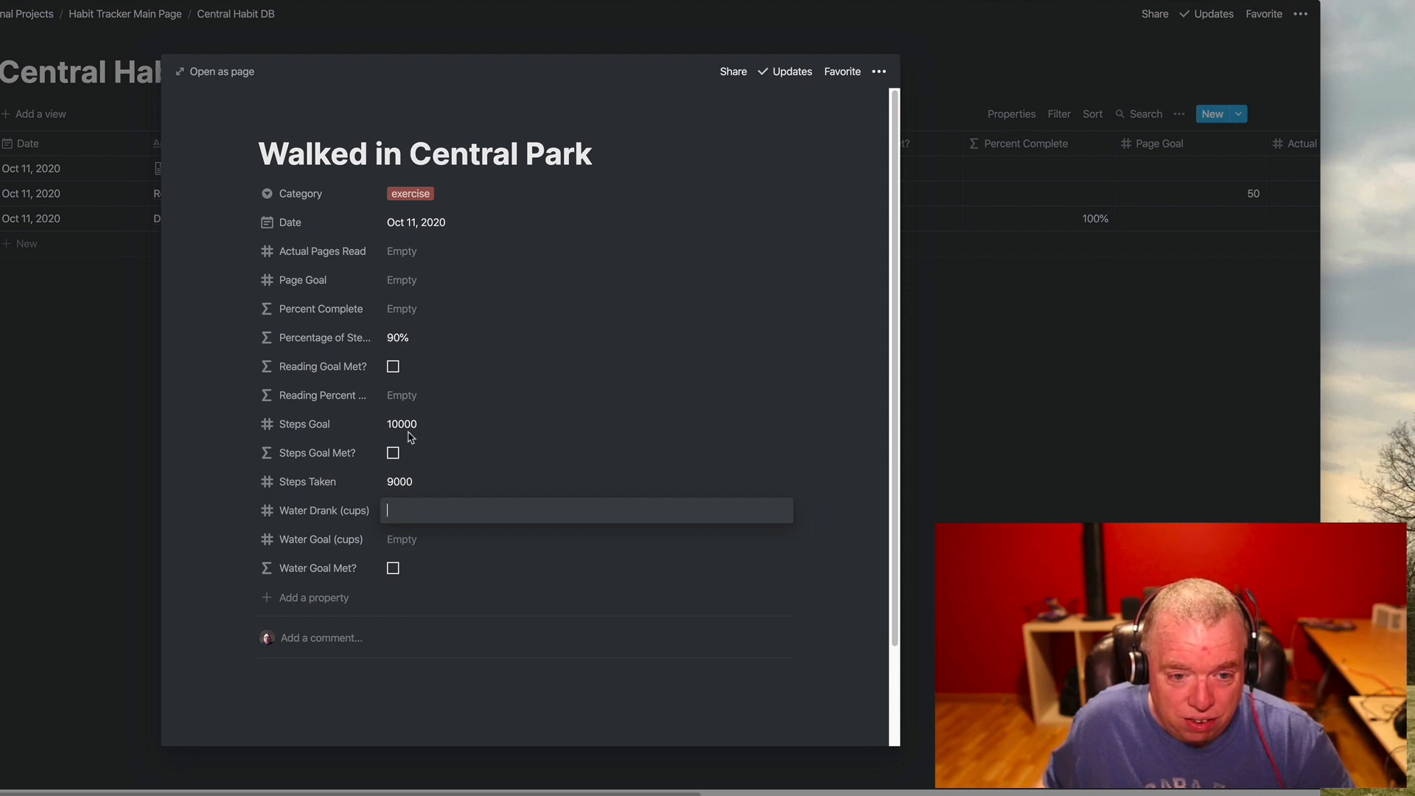
click(974, 483)
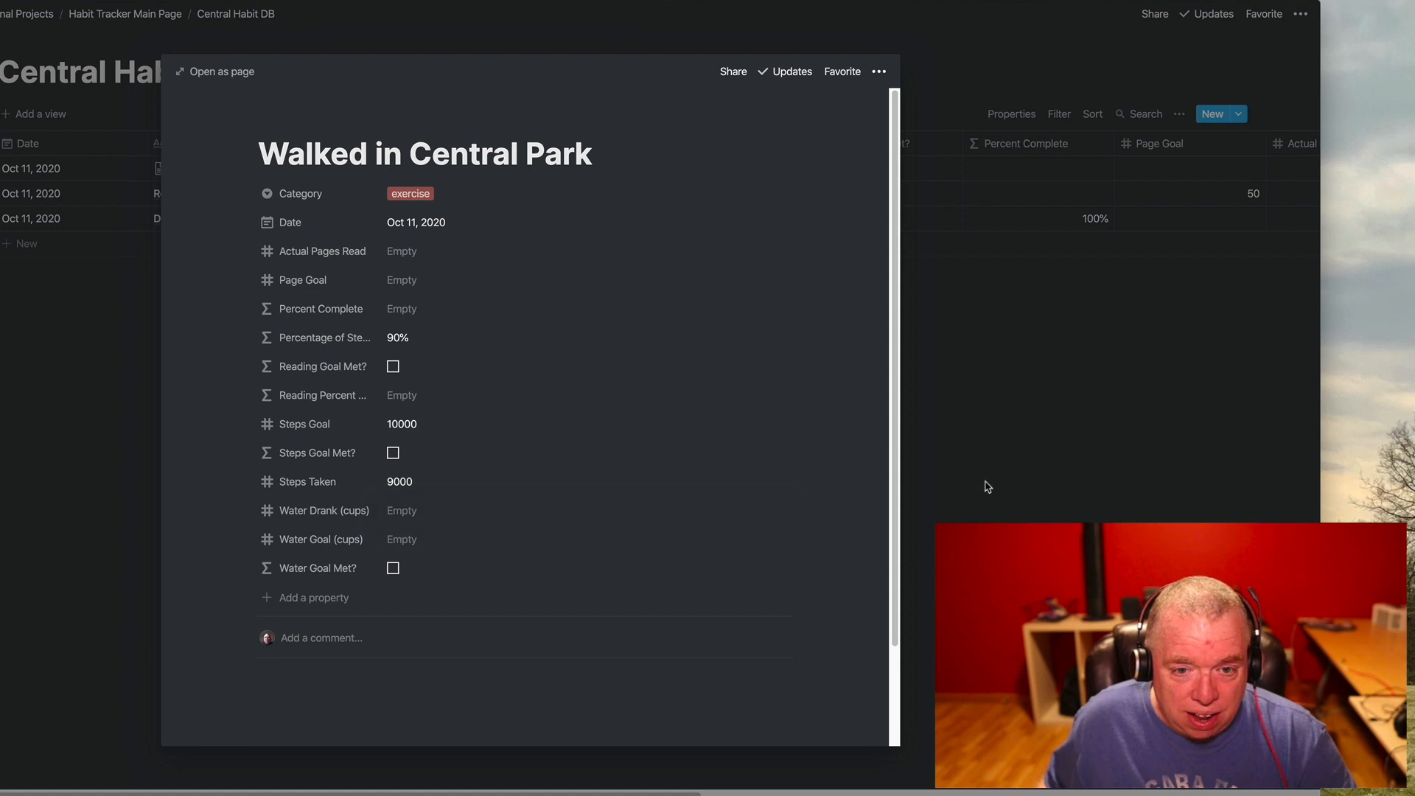
click(974, 483)
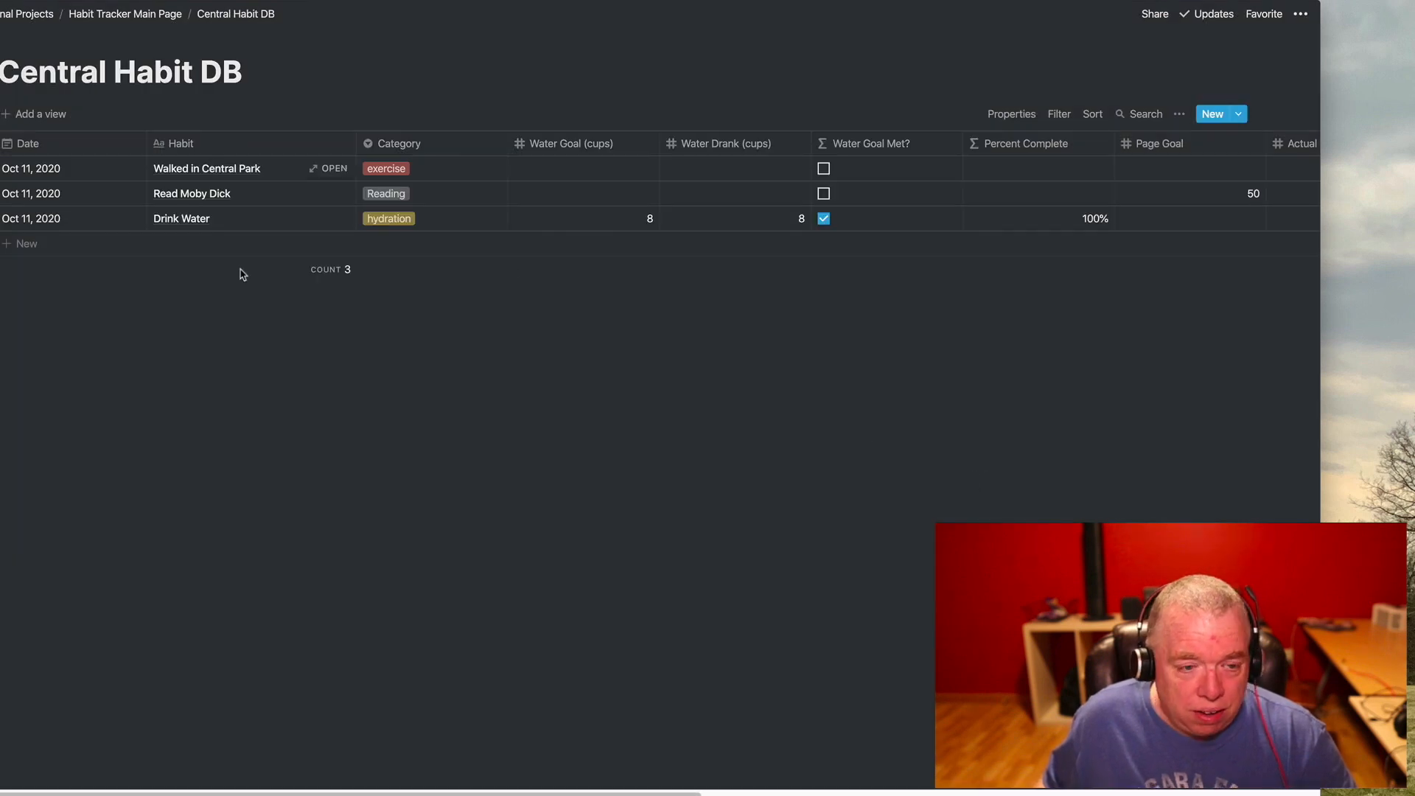
Step: Change Steps Taken for the Walked in Central Park entry to 10050 in the table
drag(406, 793, 1023, 794)
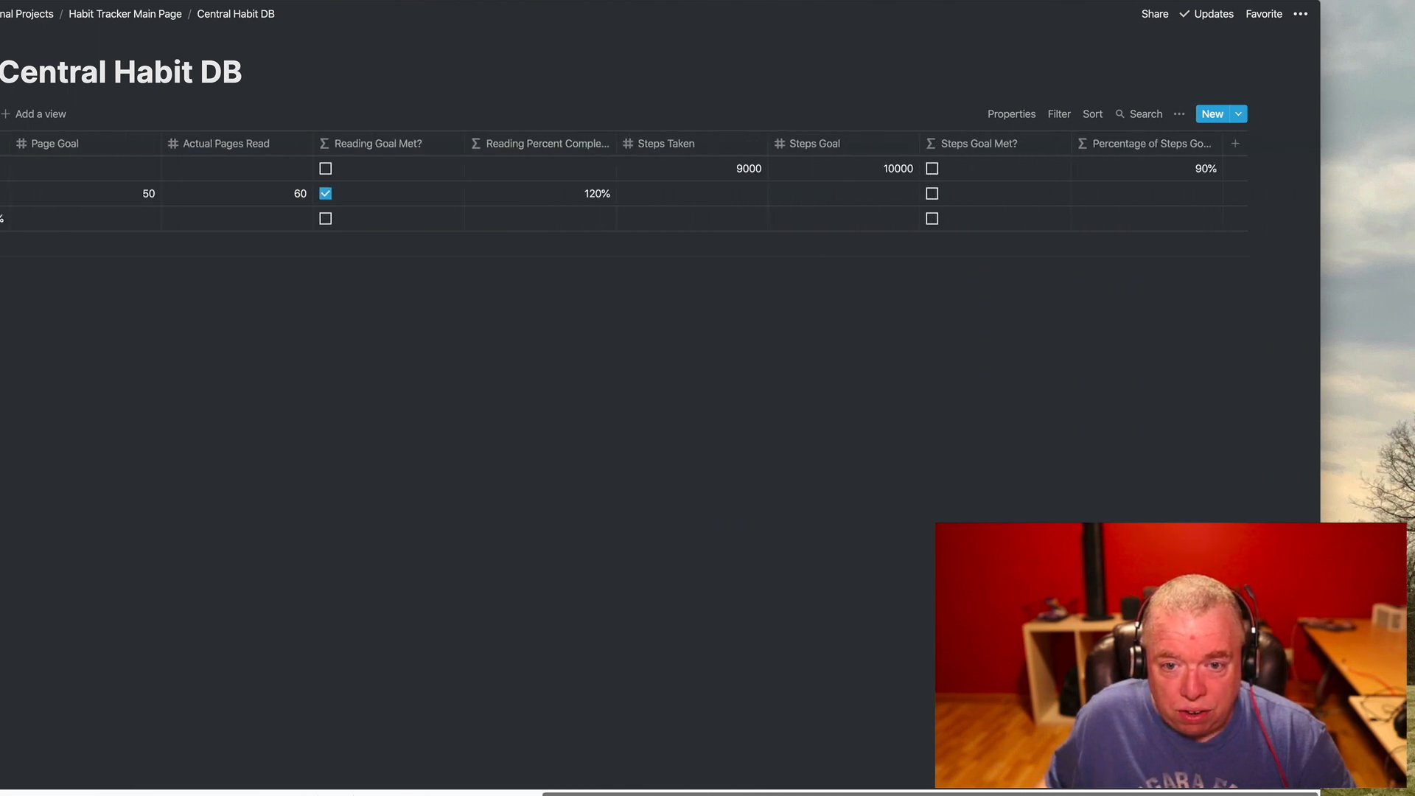
click(744, 166)
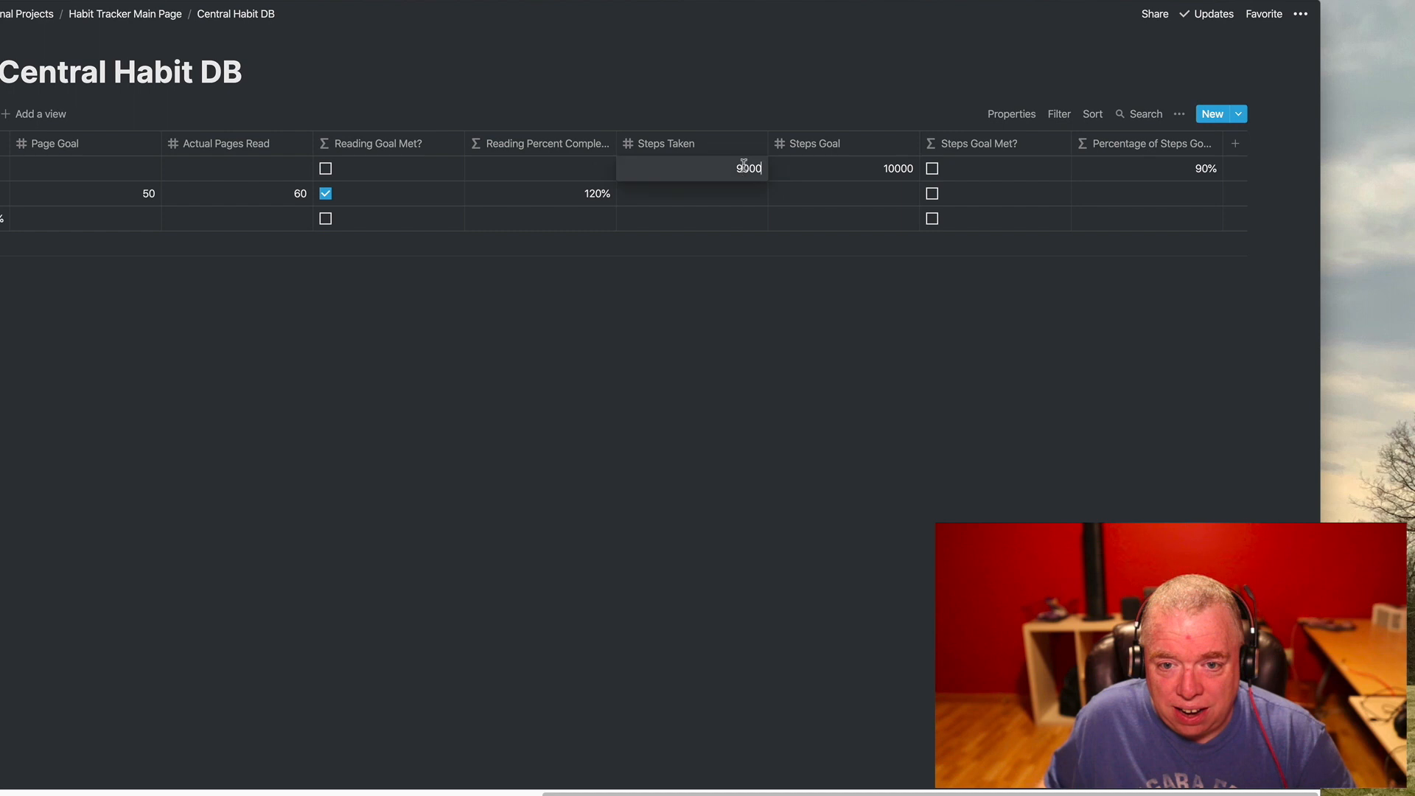
key(BackSpace)
key(BackSpace)
key(BackSpace)
key(BackSpace)
text(1)
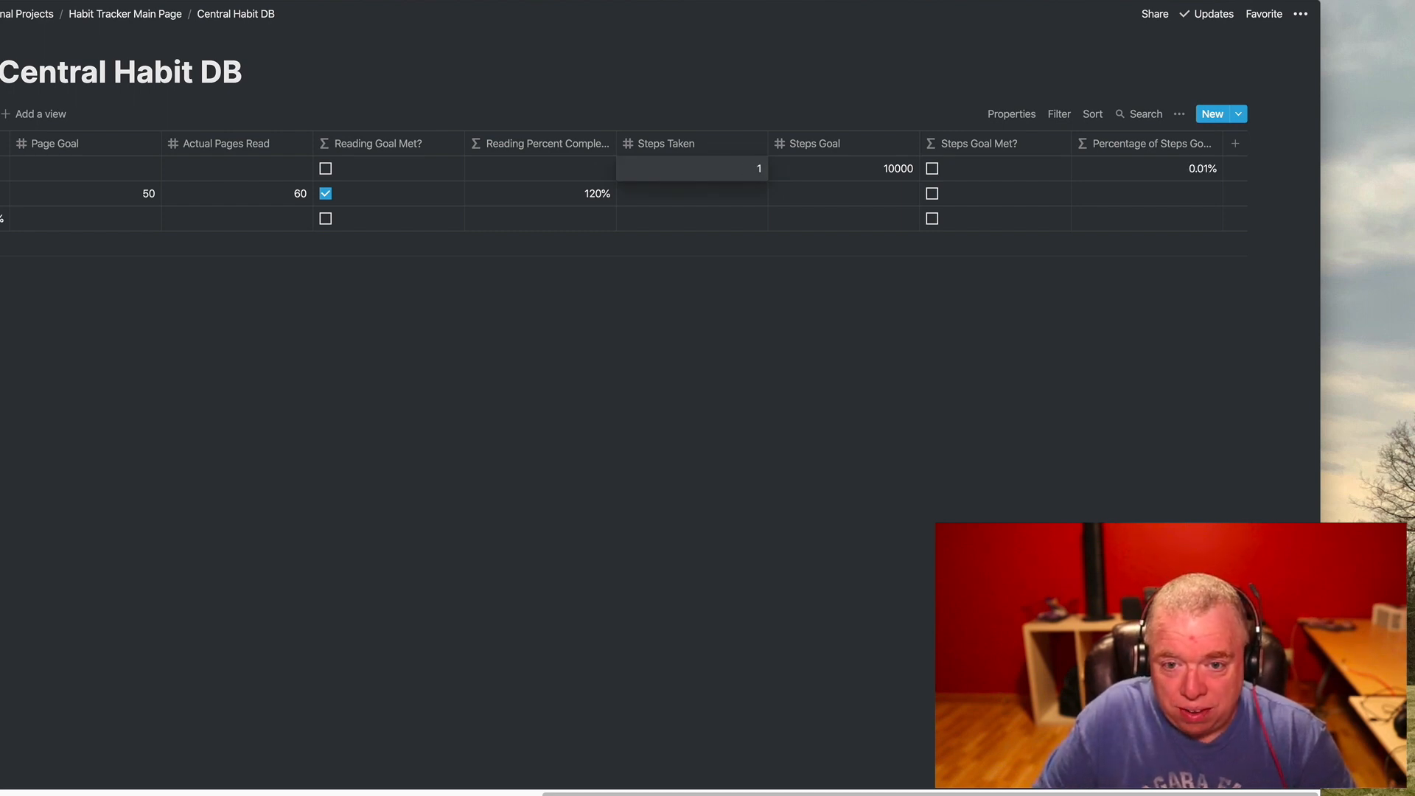
text(0050)
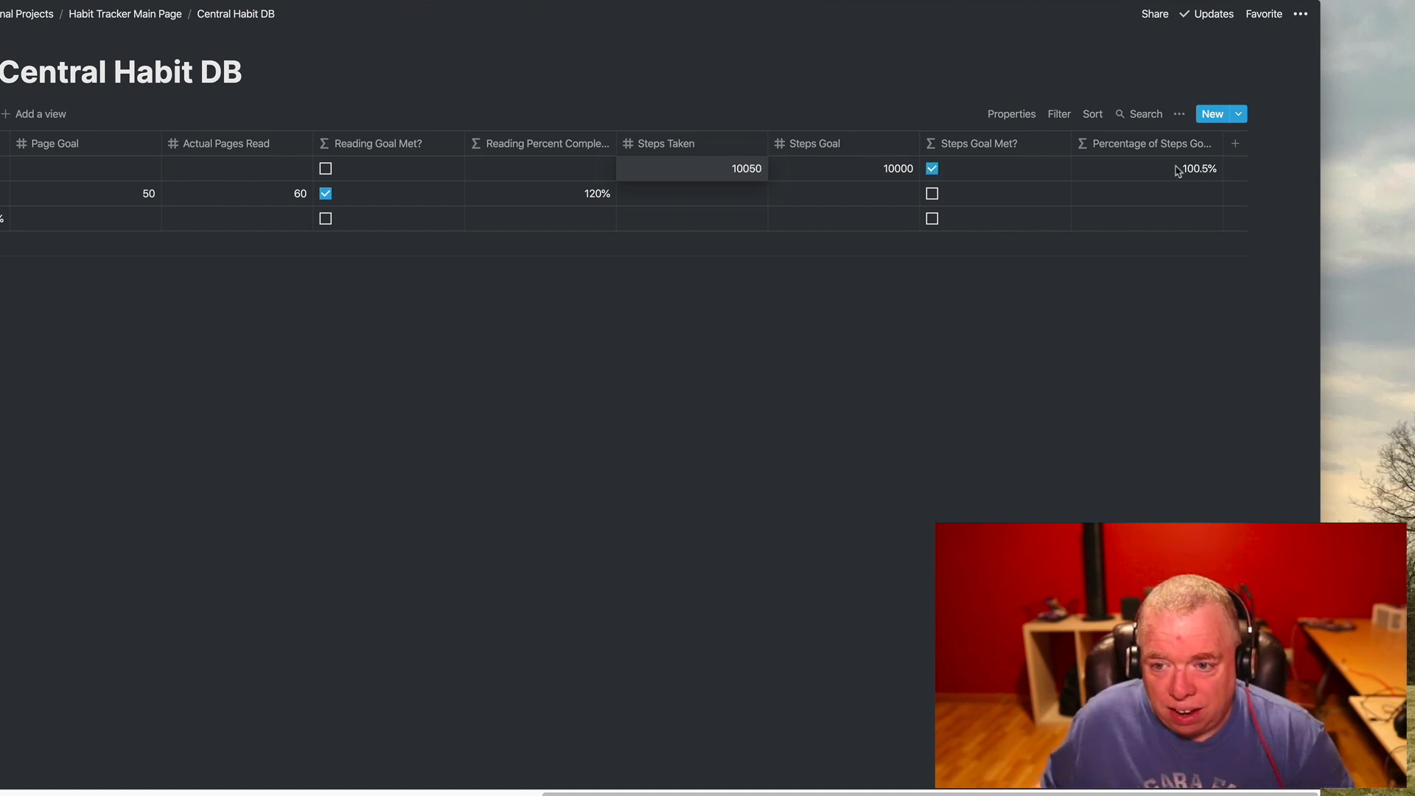
click(933, 315)
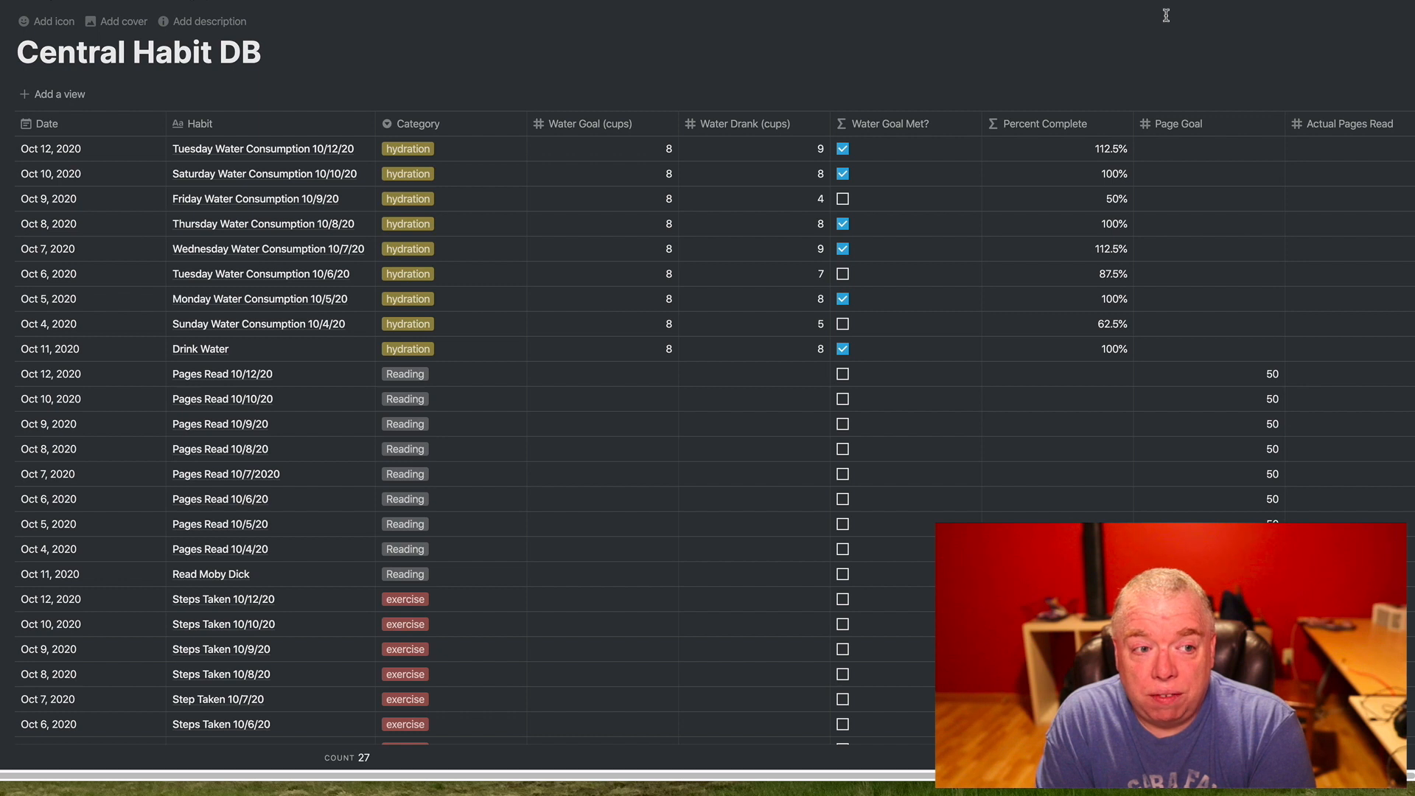
Step: Open the Habit Tracker Main Page and place the cursor on the line below Central Habit DB
click(144, 1)
click(690, 186)
key(Return)
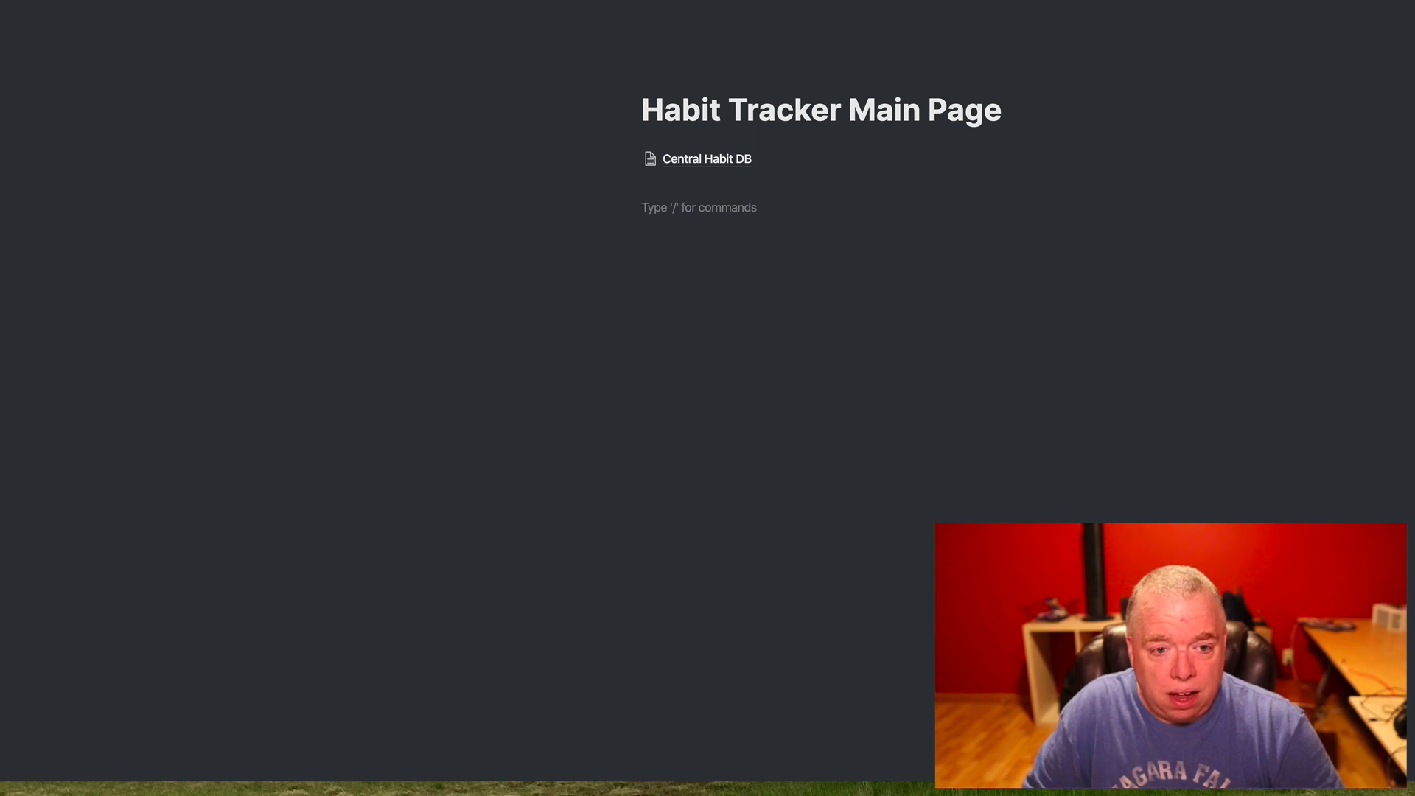
text(/headin)
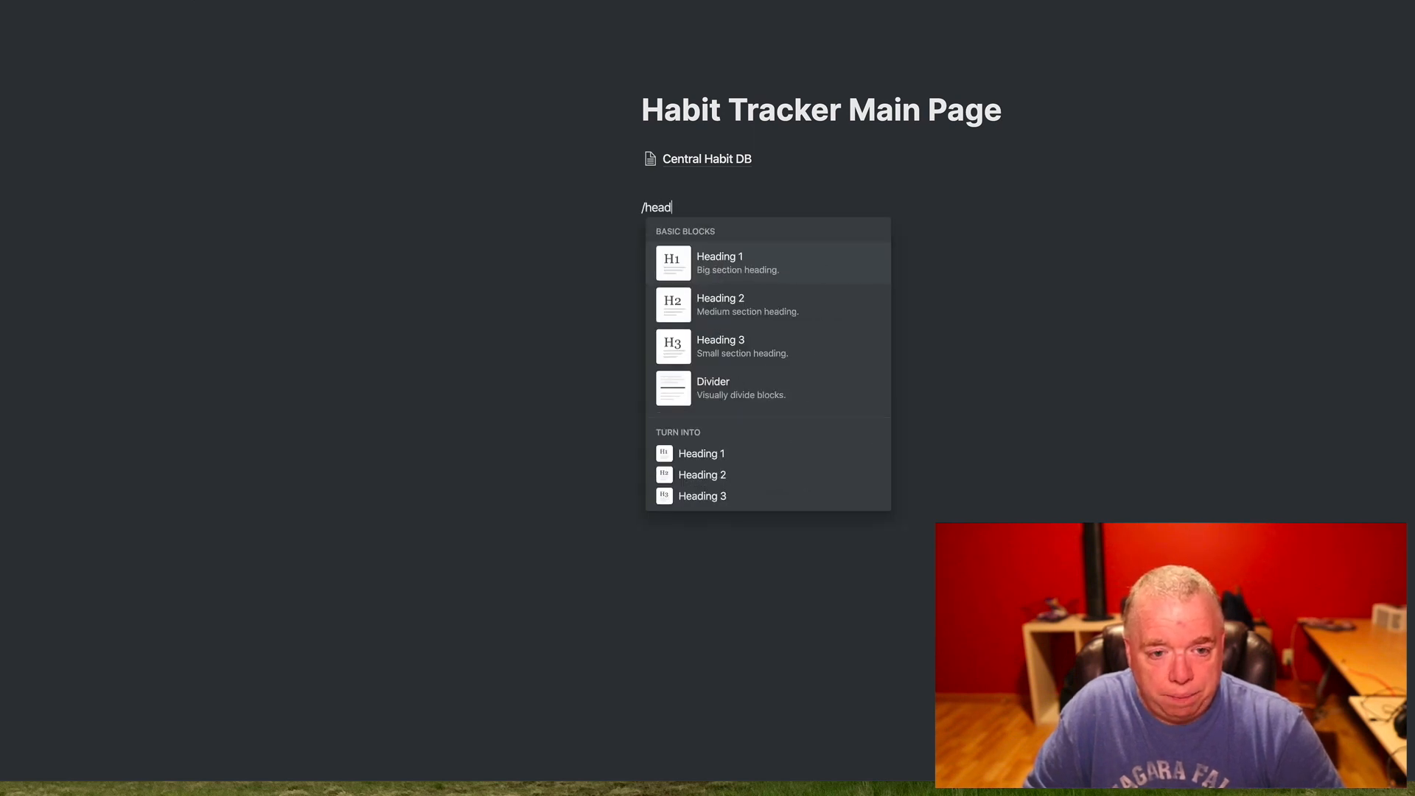
key(BackSpace)
key(BackSpace)
key(BackSpace)
key(BackSpace)
key(BackSpace)
key(BackSpace)
key(BackSpace)
key(BackSpace)
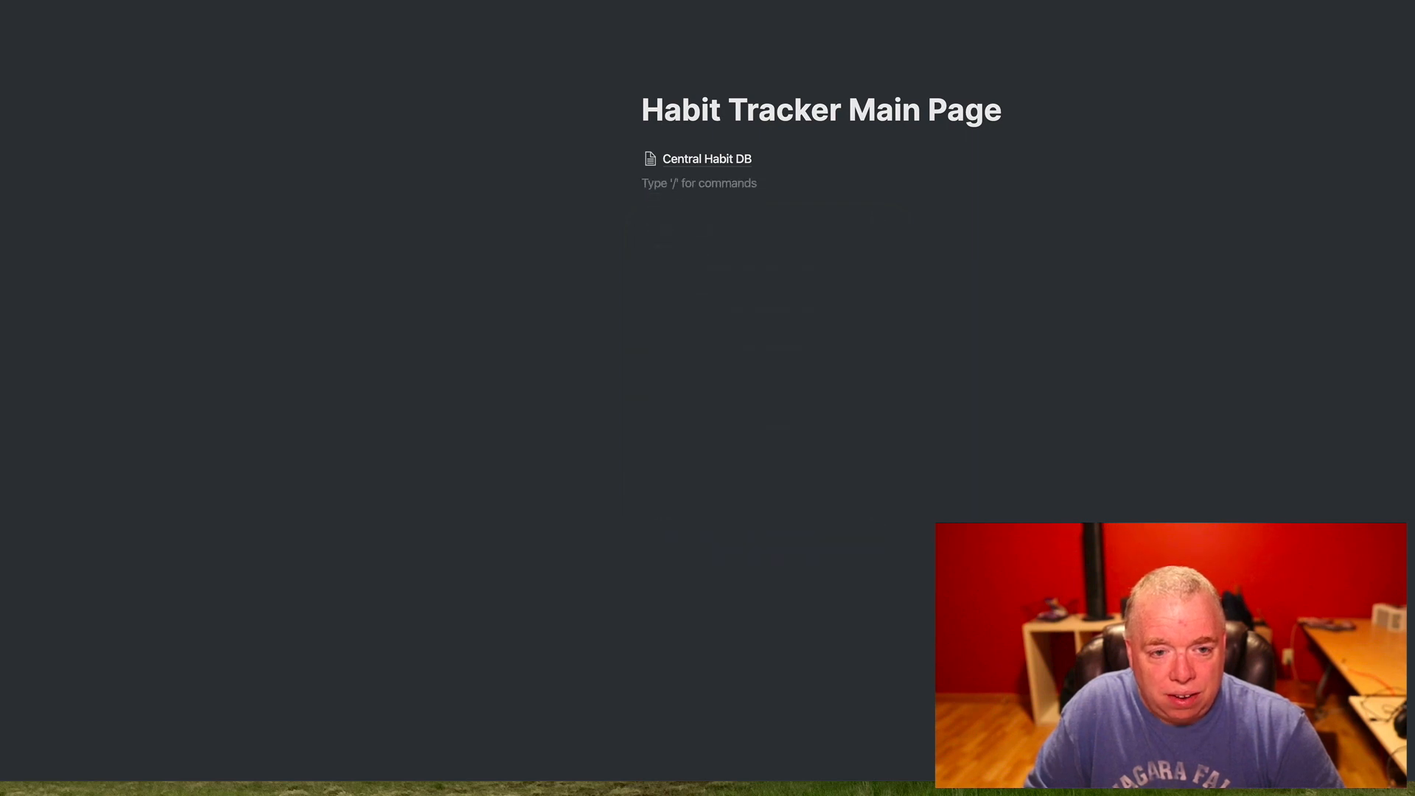
Step: Add a sub-page titled "Today View for Habit DB" below Central Habit DB and continue with an empty page
text(/page)
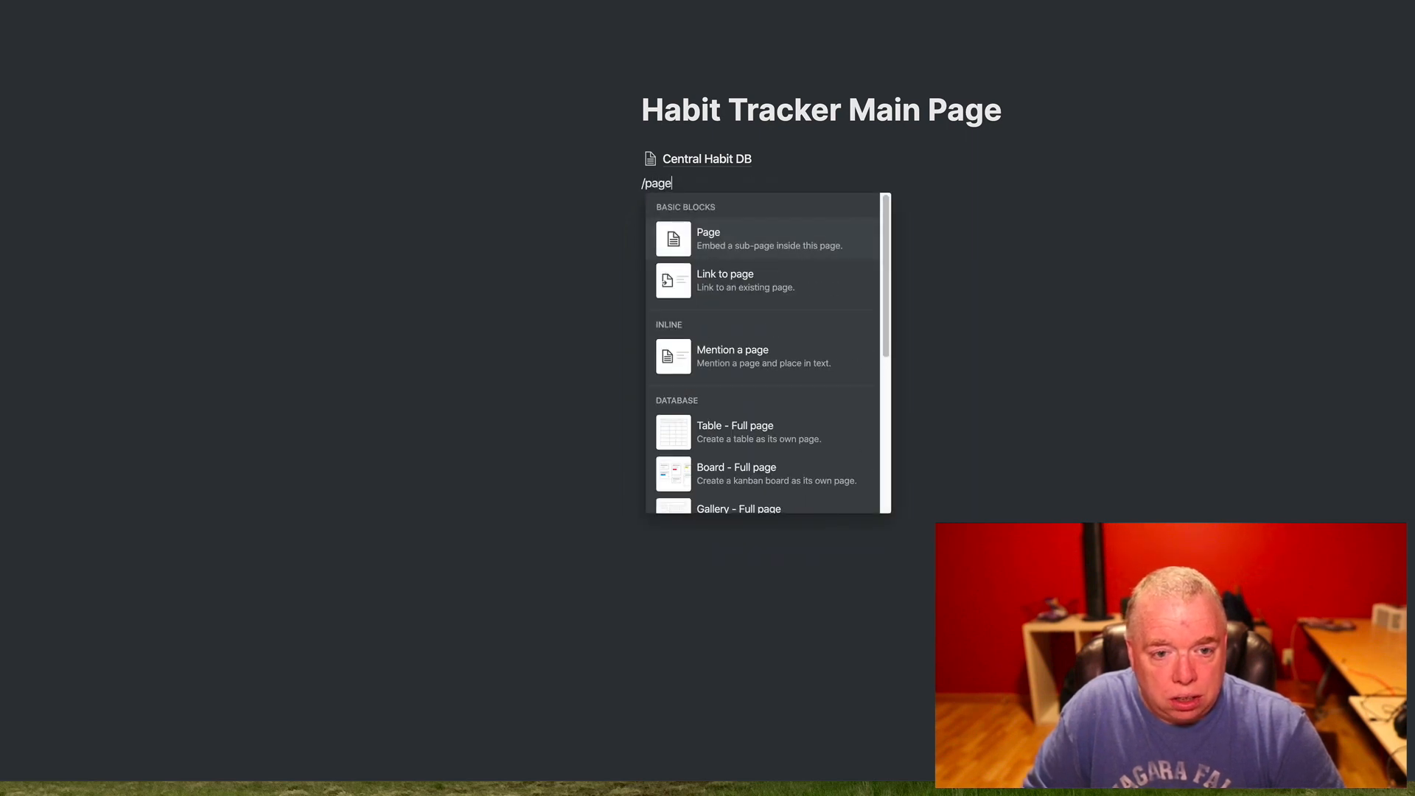
key(Return)
text(Toda)
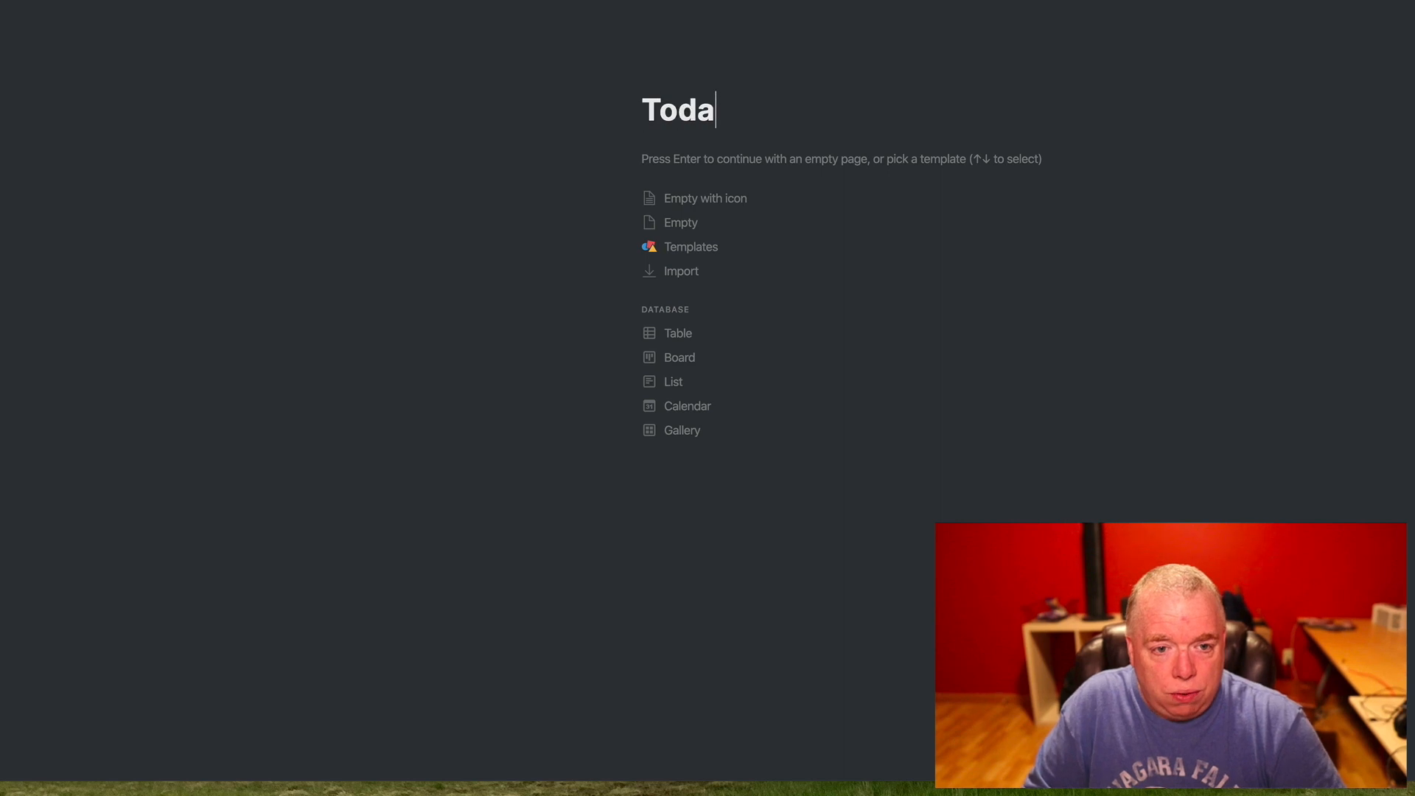
text(y View for Ha)
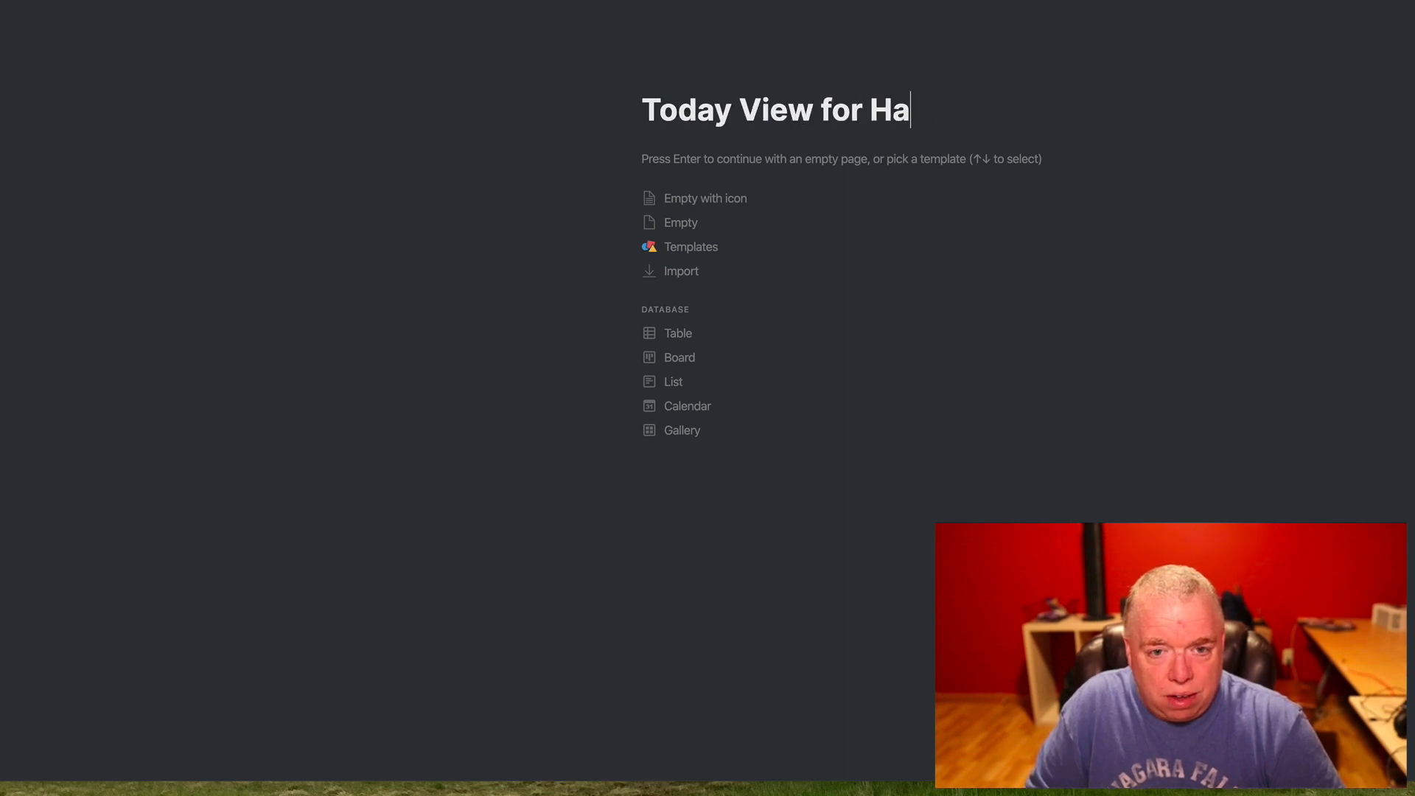
text(bit DB)
key(Return)
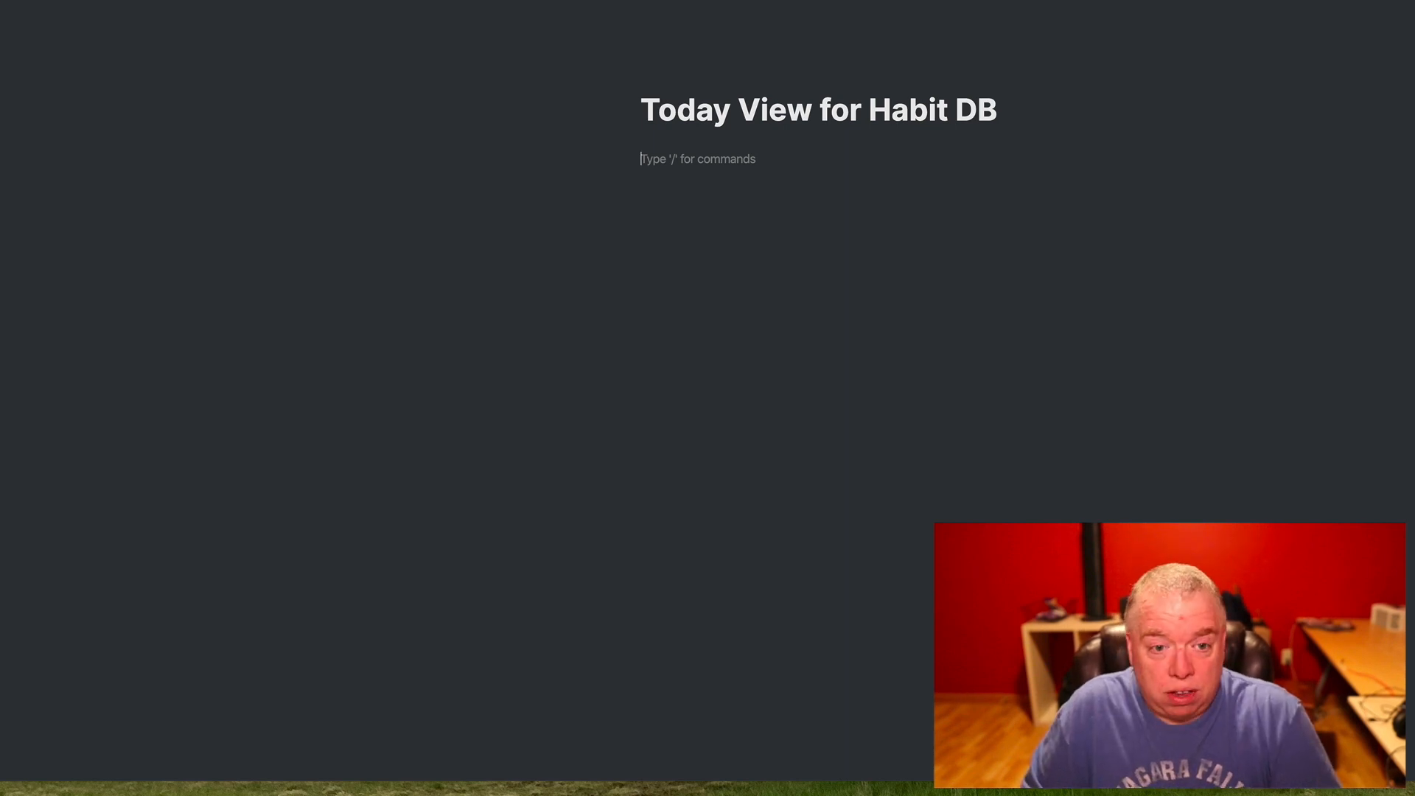
Step: Insert a linked database of Central Habit DB on the Today View for Habit DB page
text(/link)
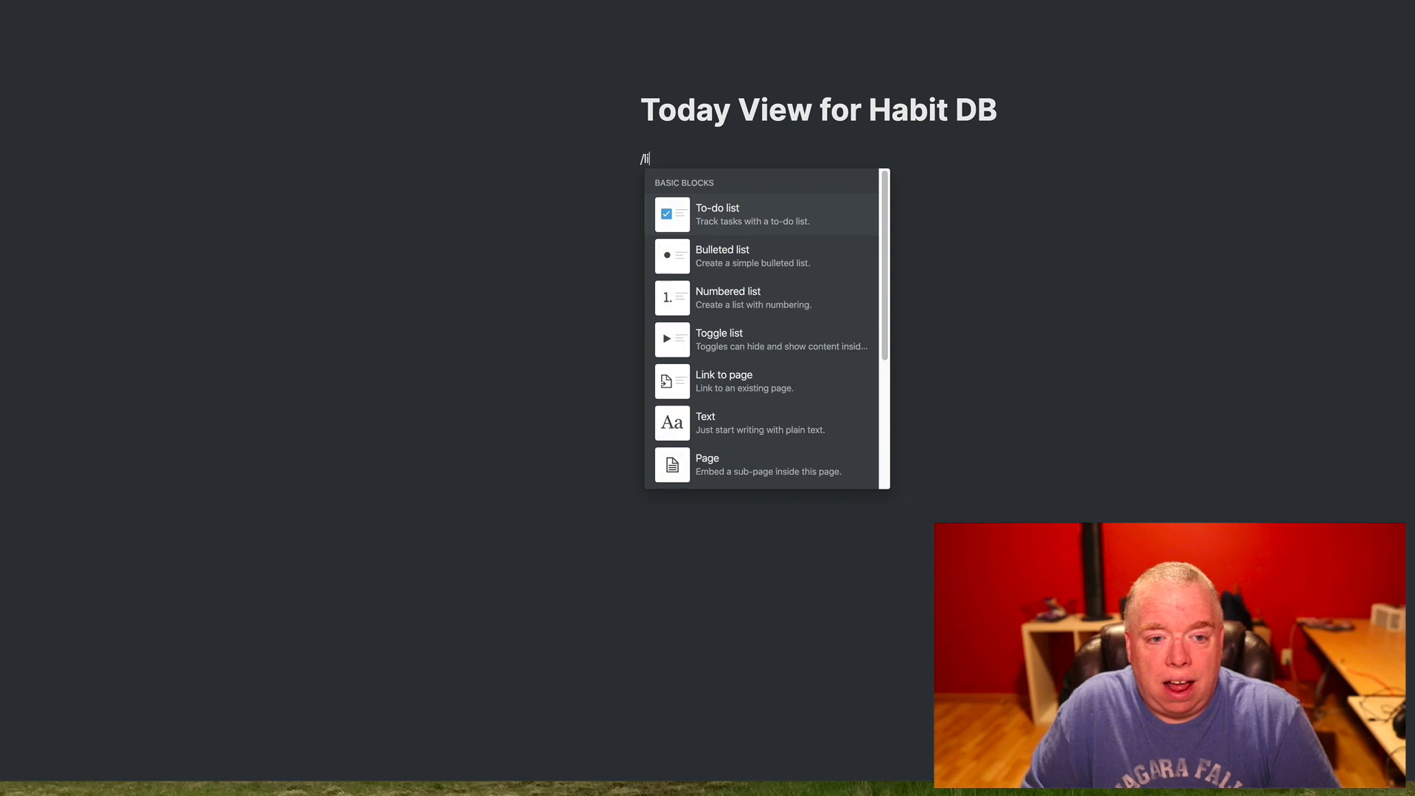
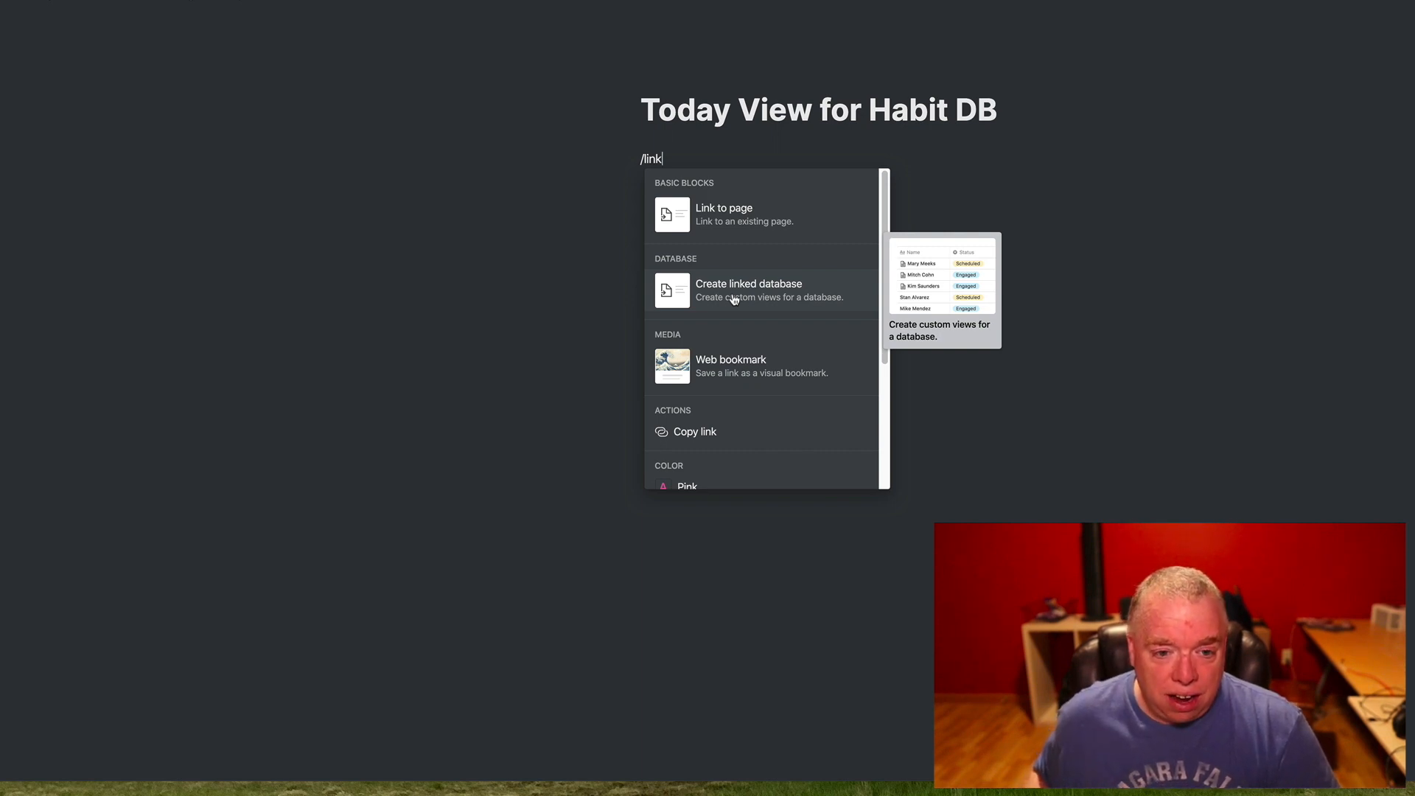
click(733, 298)
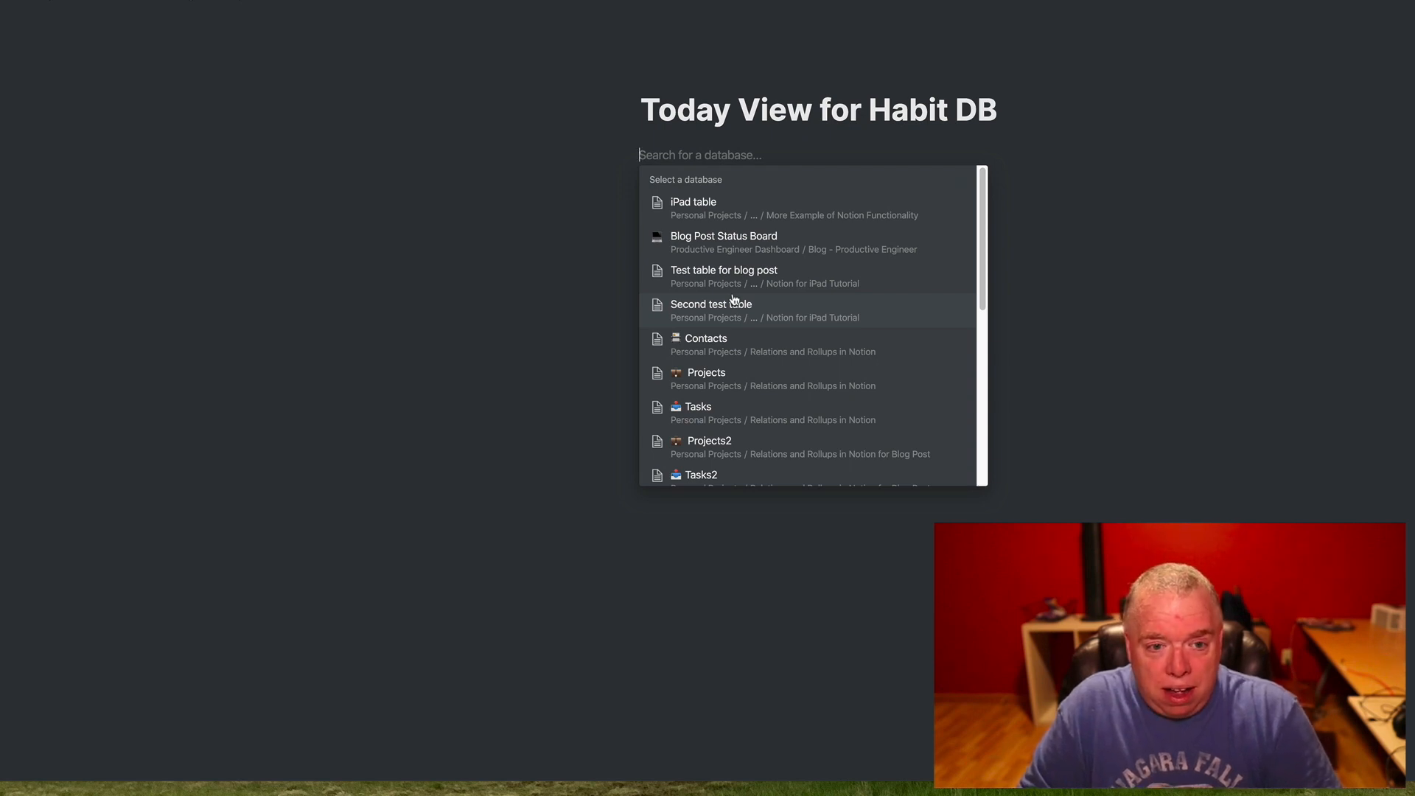
text(central)
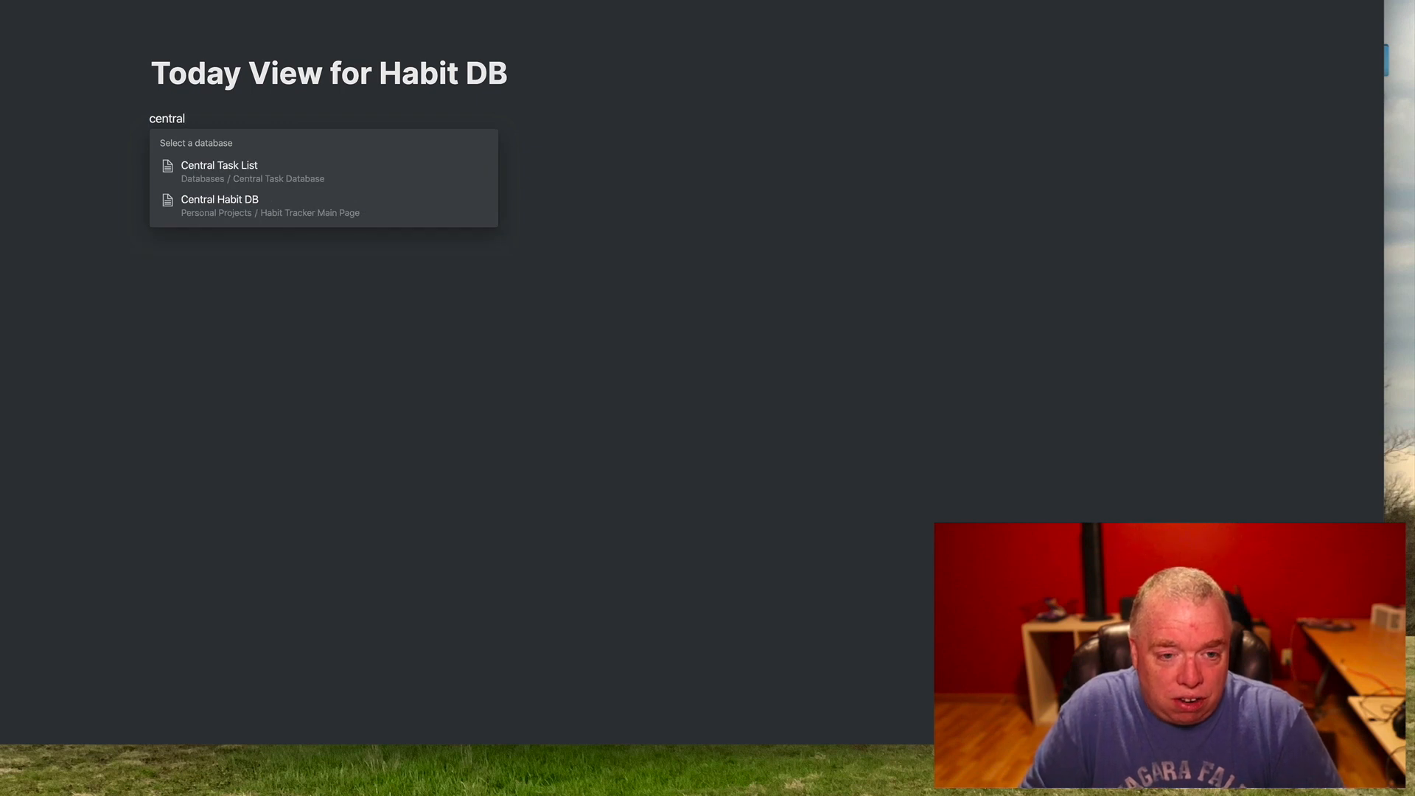
click(245, 215)
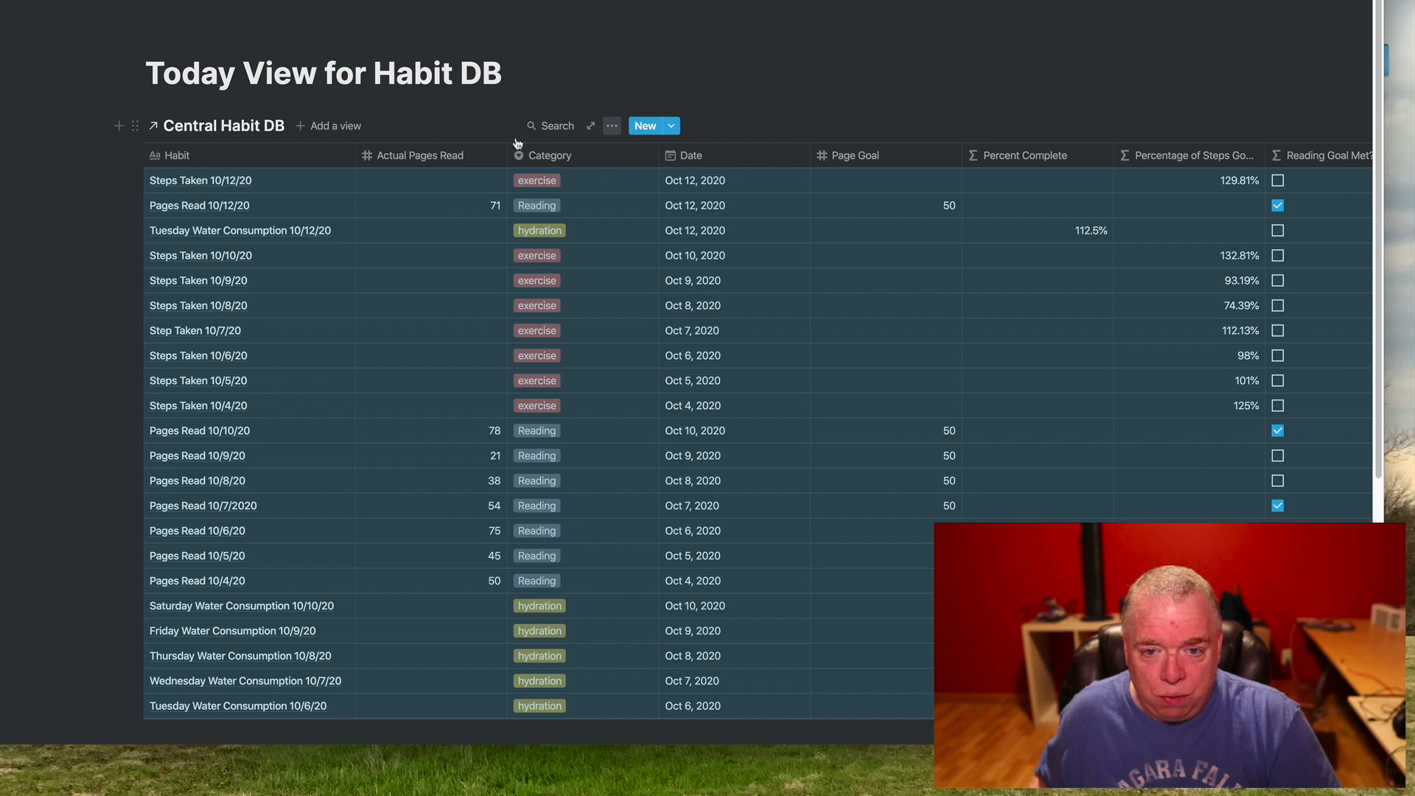
Step: Add a filter on the Date property to the linked Central Habit DB table
click(607, 127)
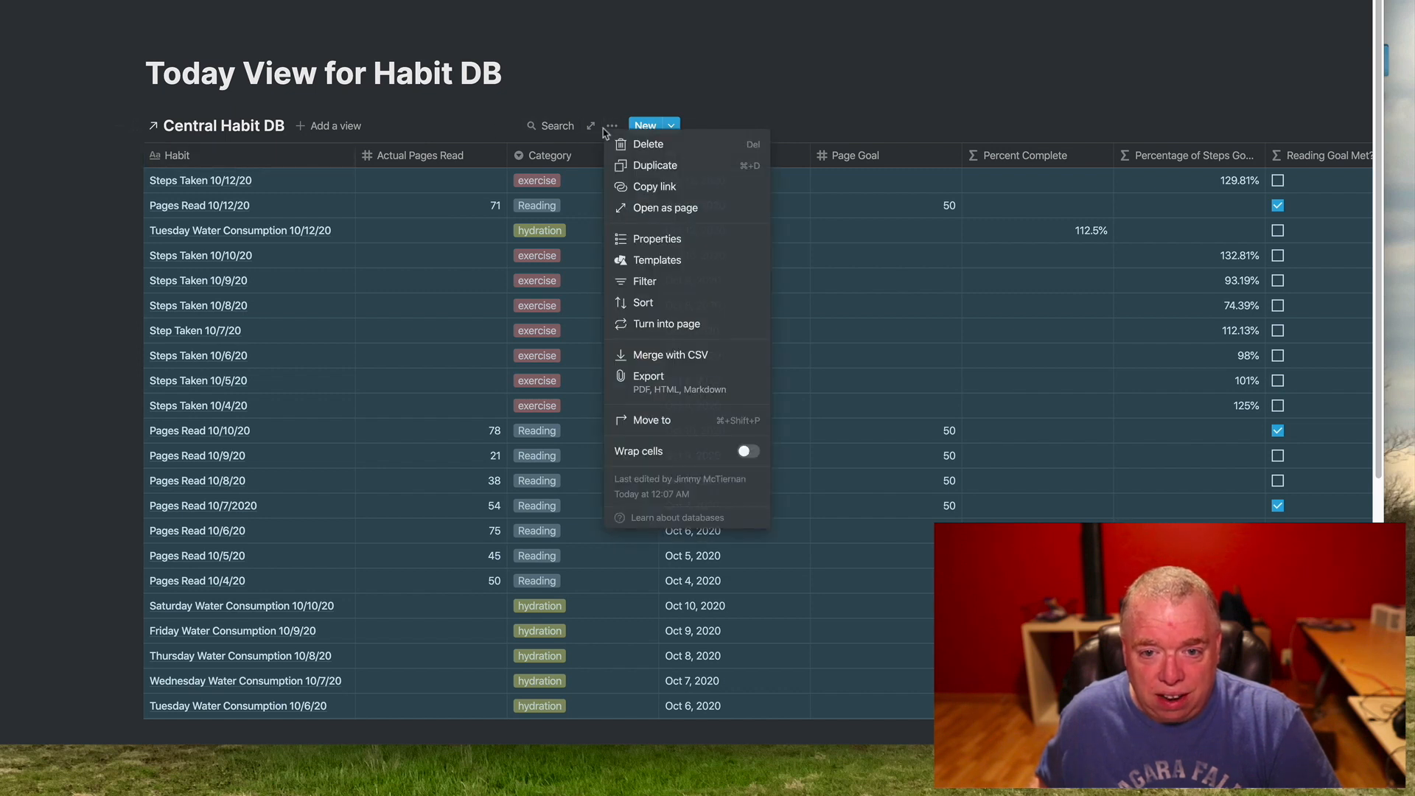
click(640, 286)
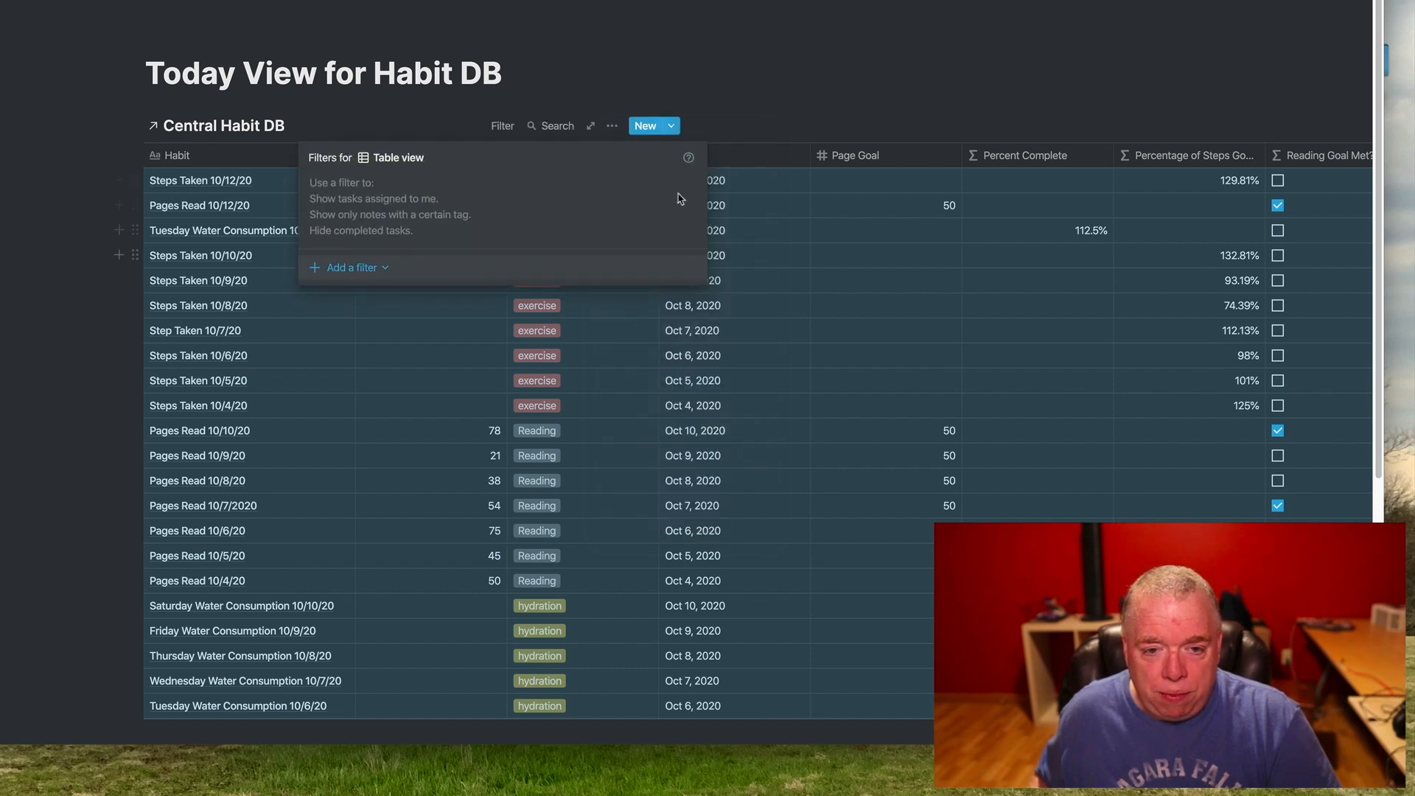
click(369, 270)
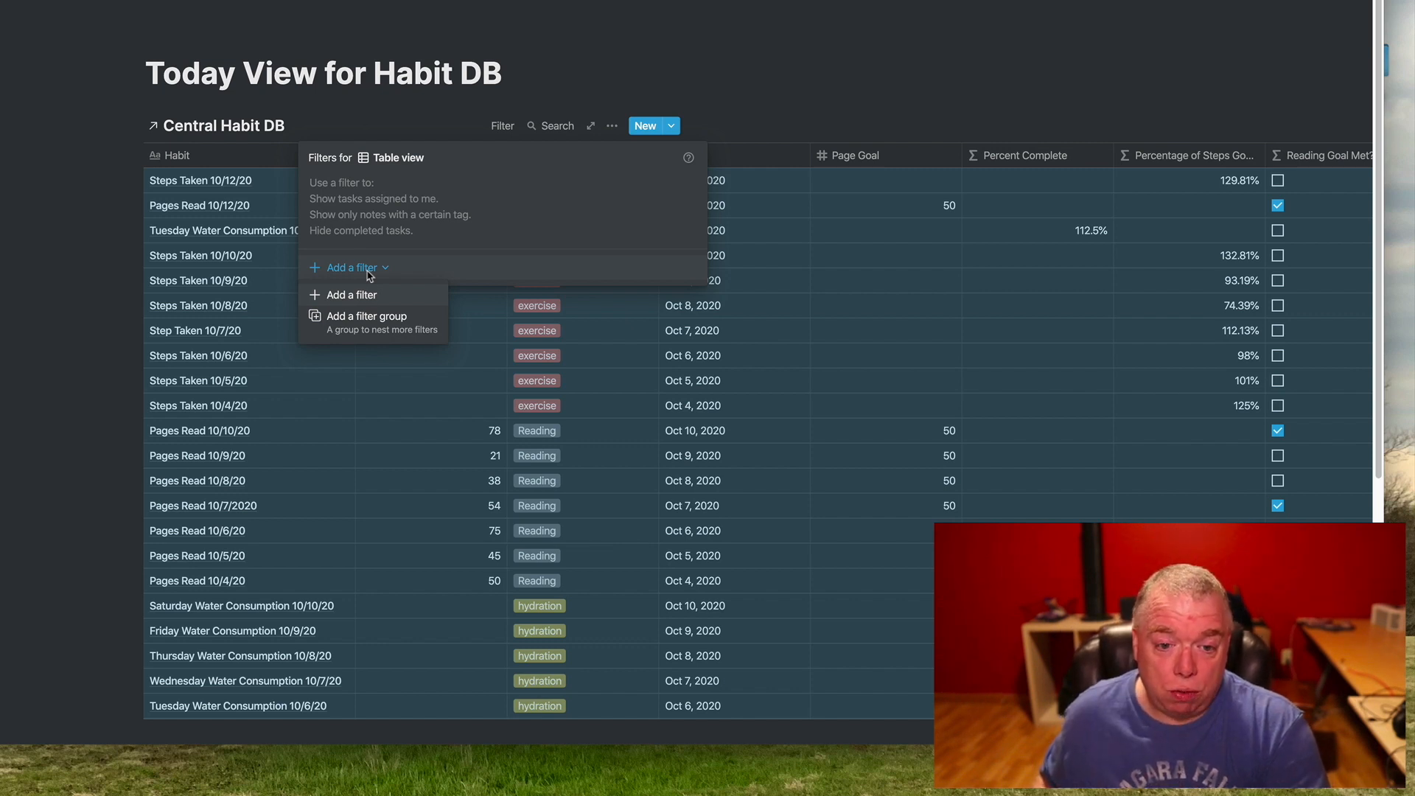
click(370, 296)
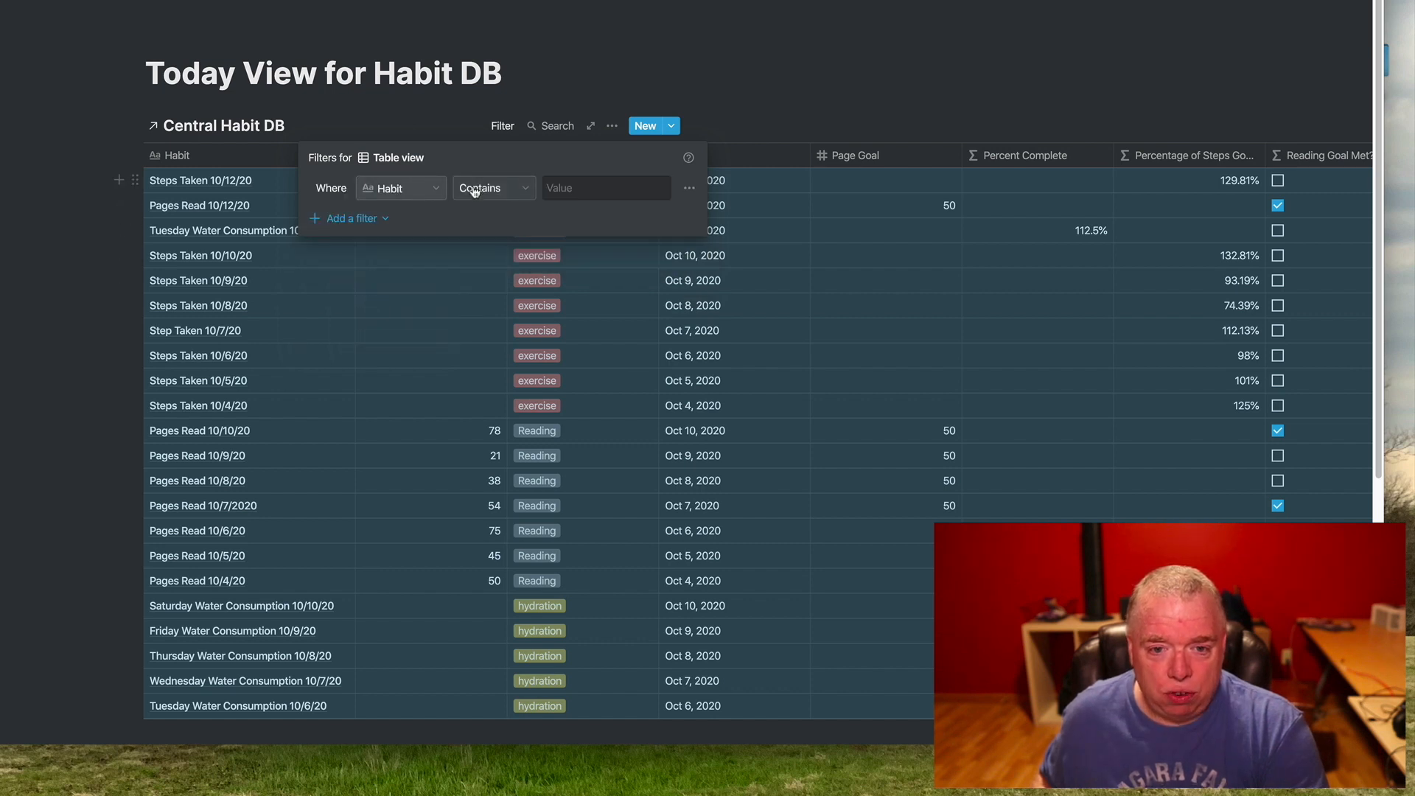
click(435, 190)
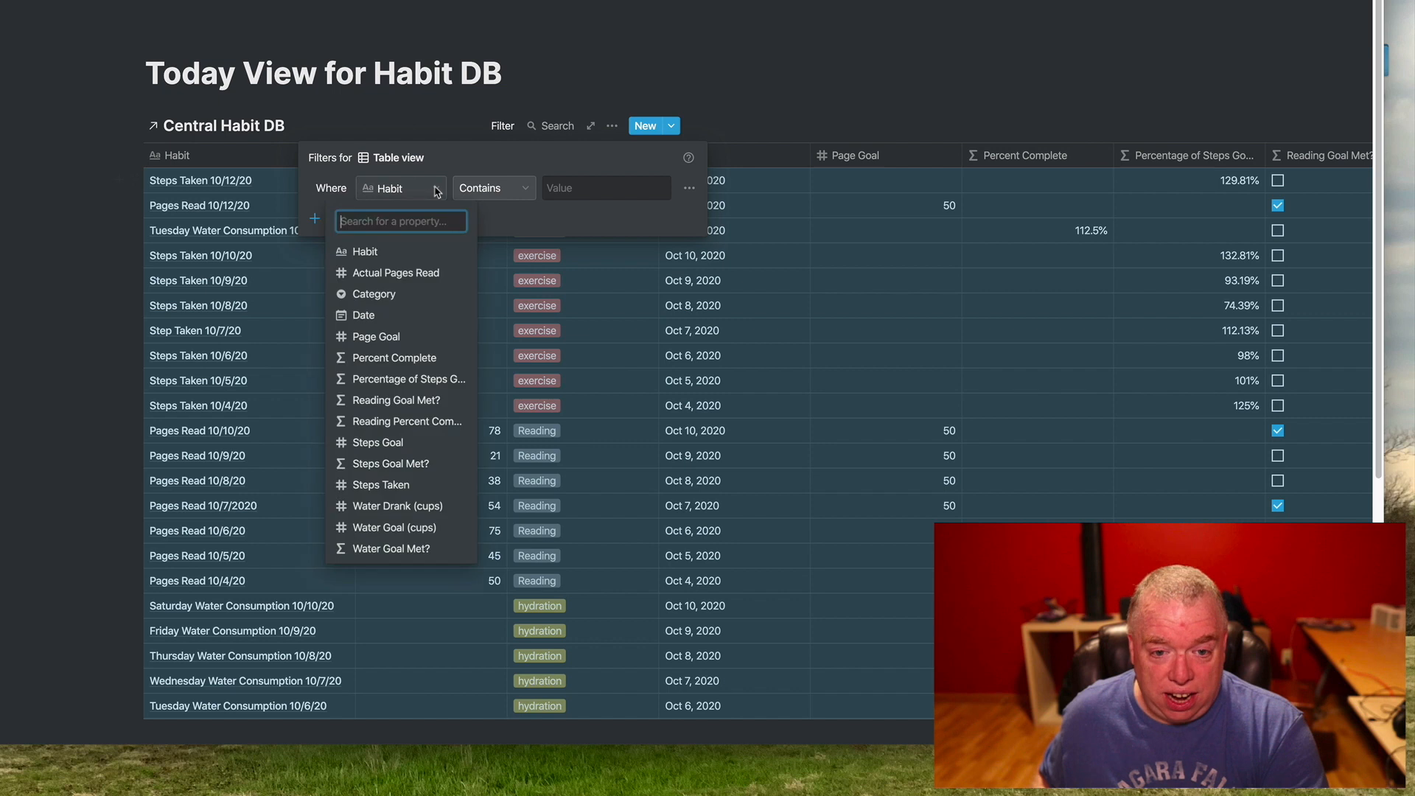
click(421, 316)
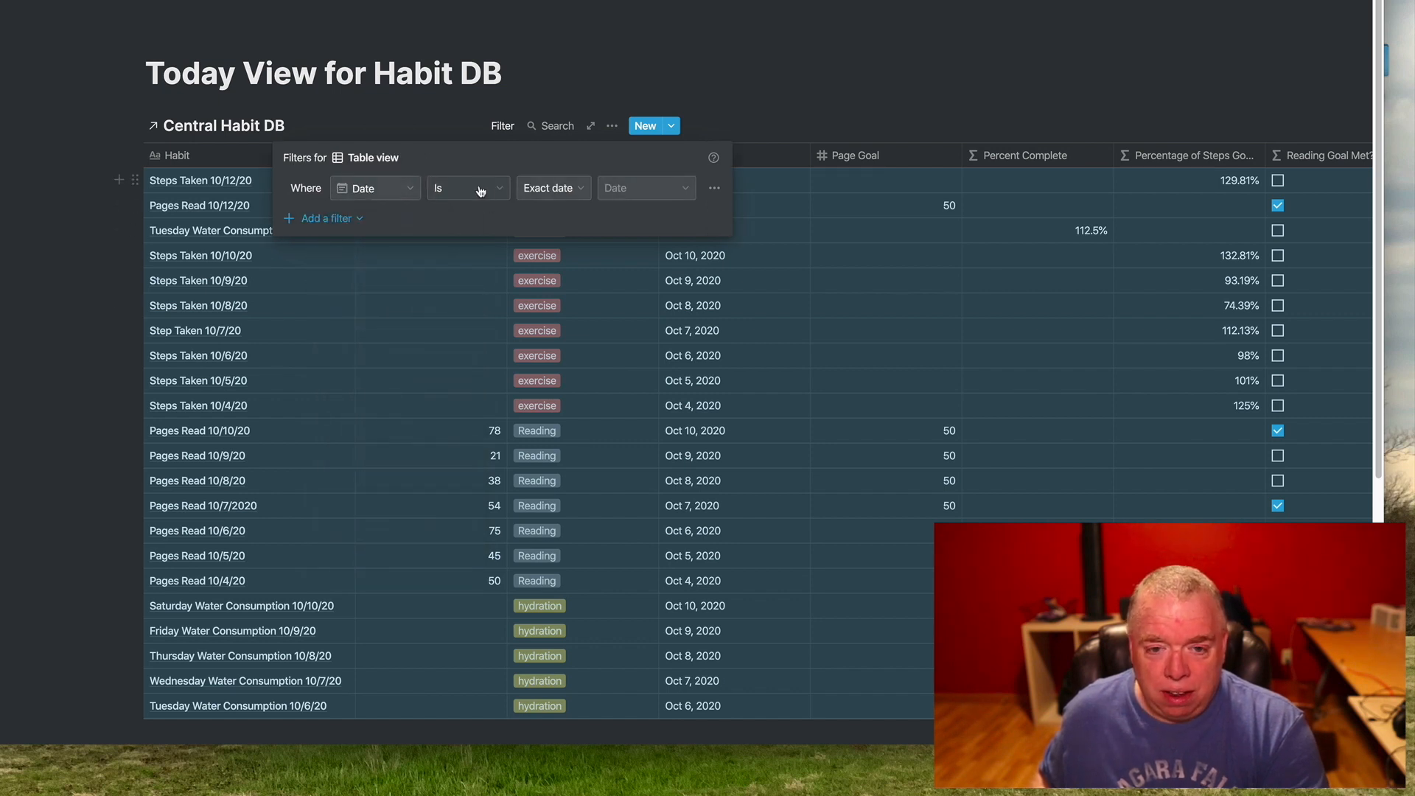
Step: Set the Date filter's condition to Is Today and close the filter settings
click(506, 191)
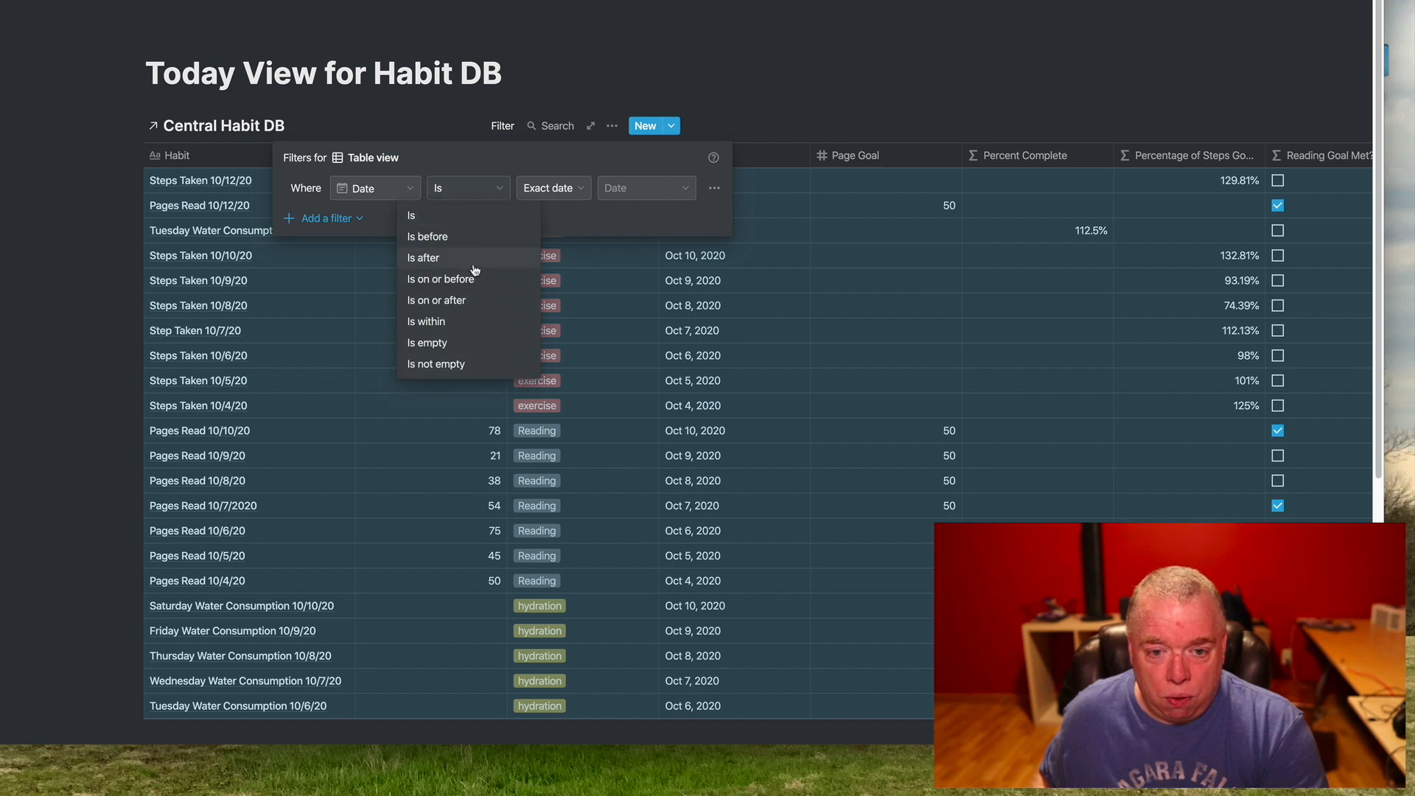
click(465, 217)
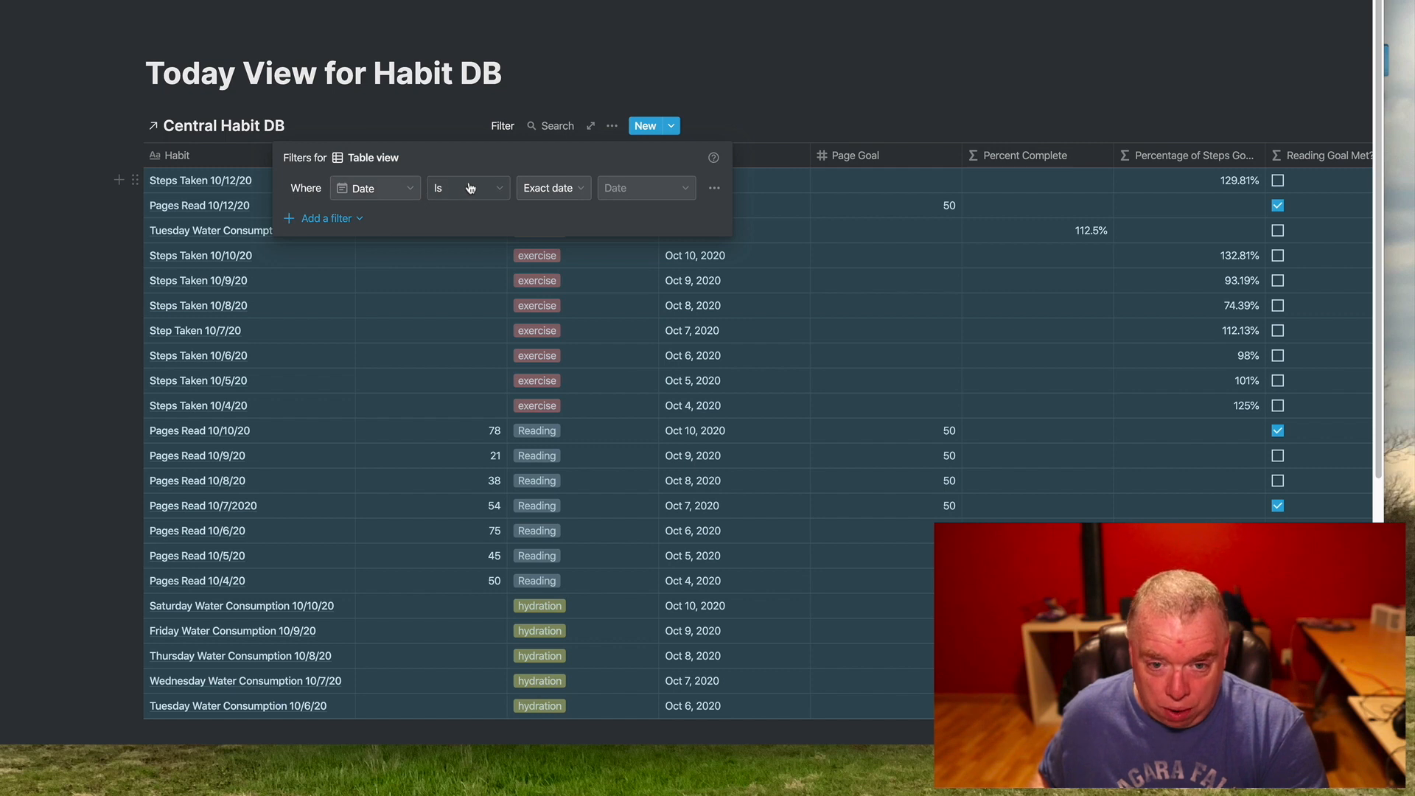
click(579, 193)
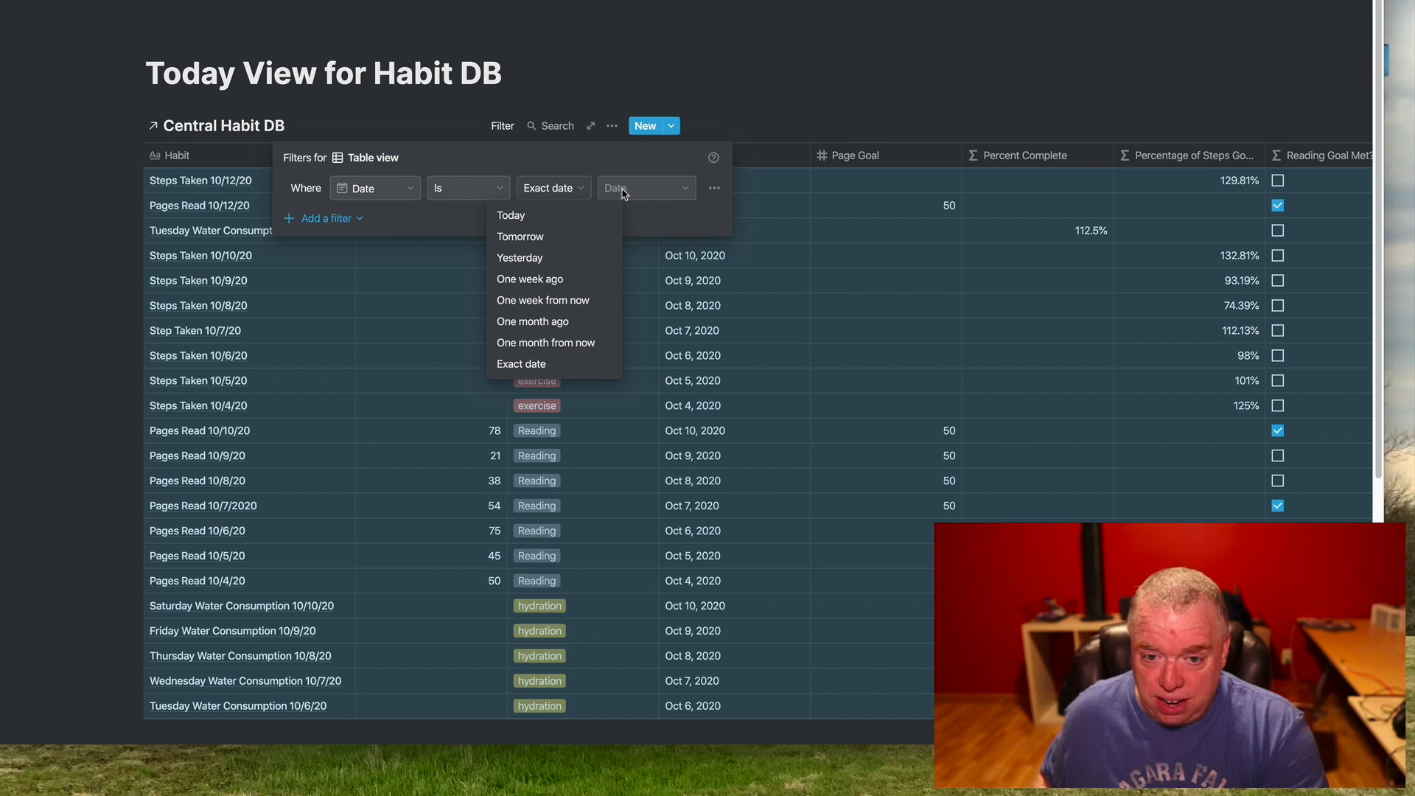
click(624, 194)
click(623, 193)
click(574, 192)
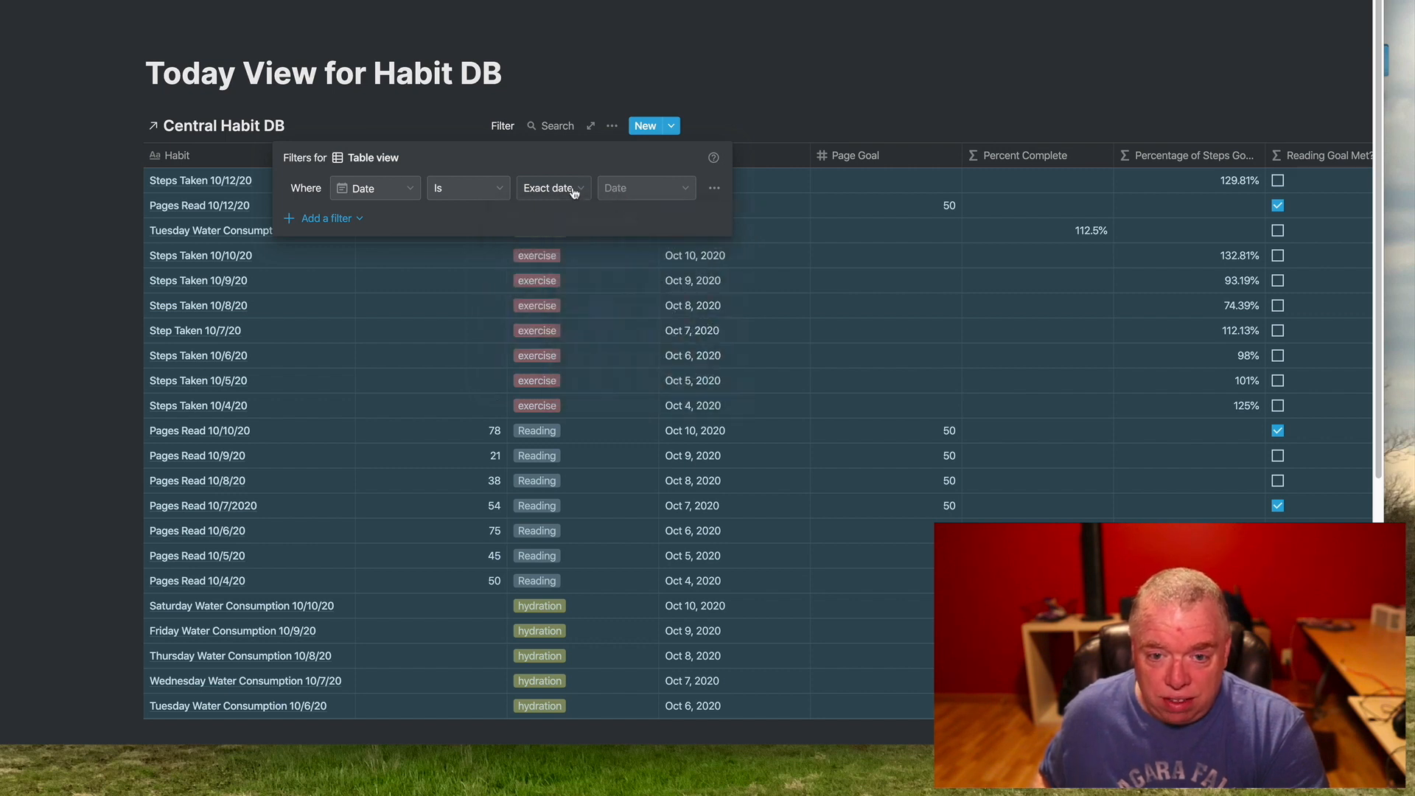
click(578, 191)
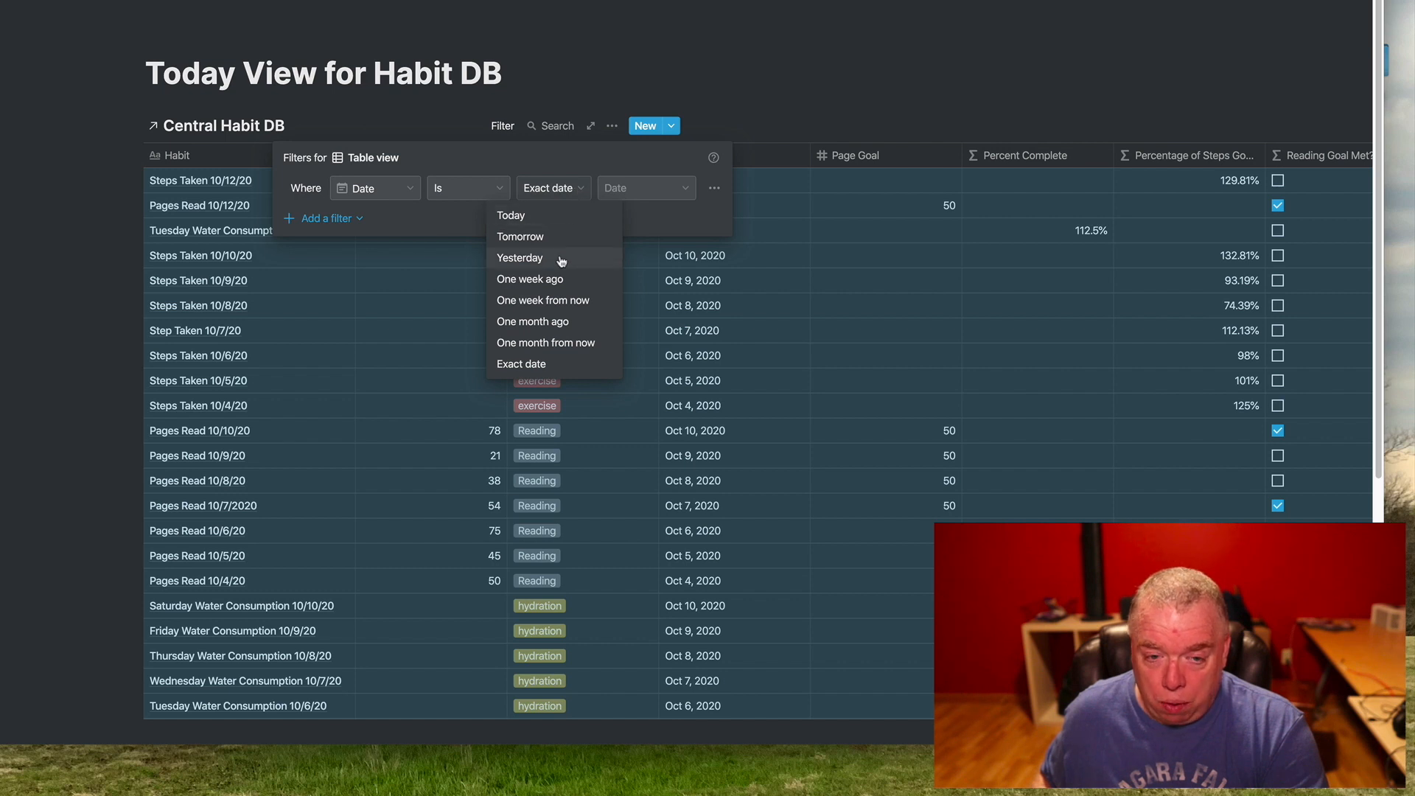
click(546, 222)
click(88, 179)
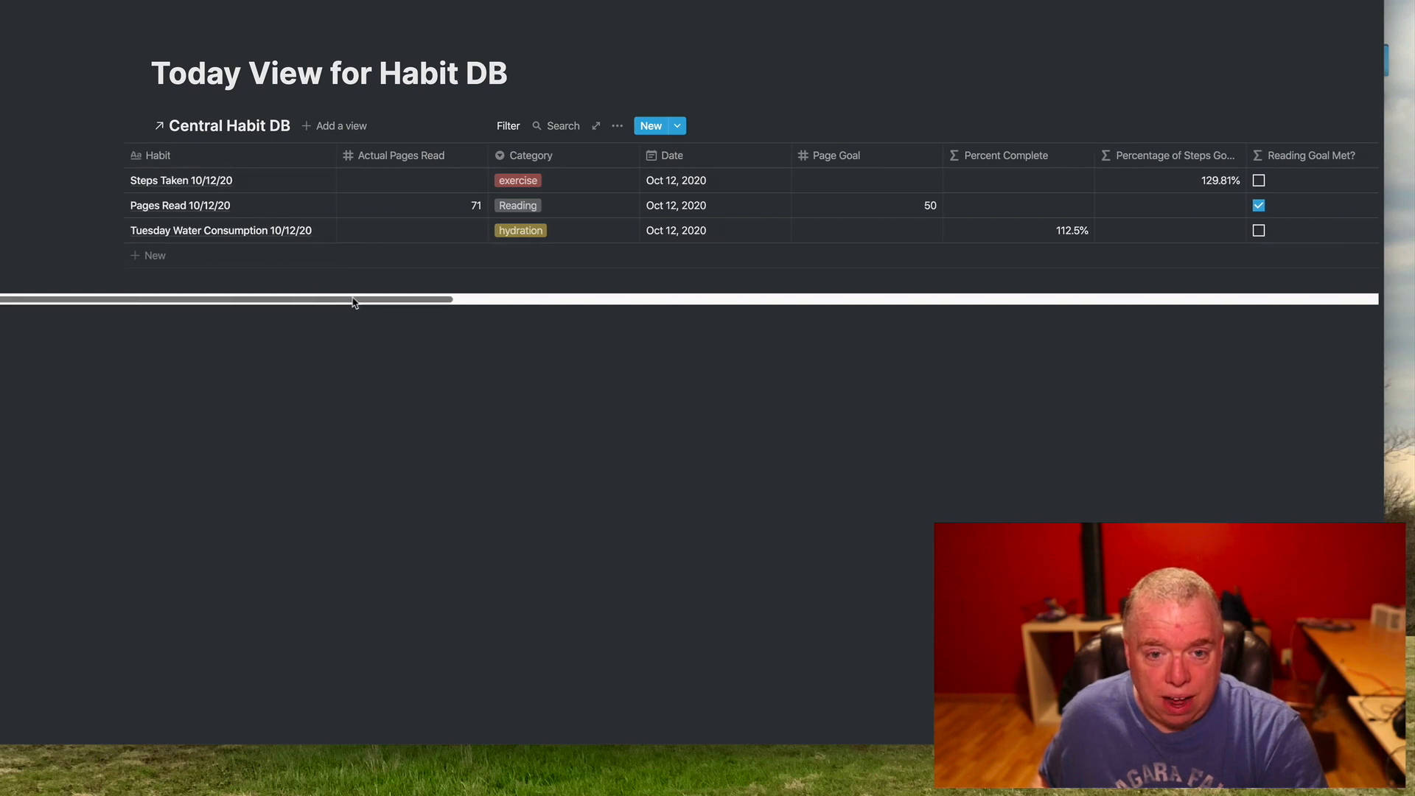
Step: Open the property visibility settings of the linked Central Habit DB table
click(617, 127)
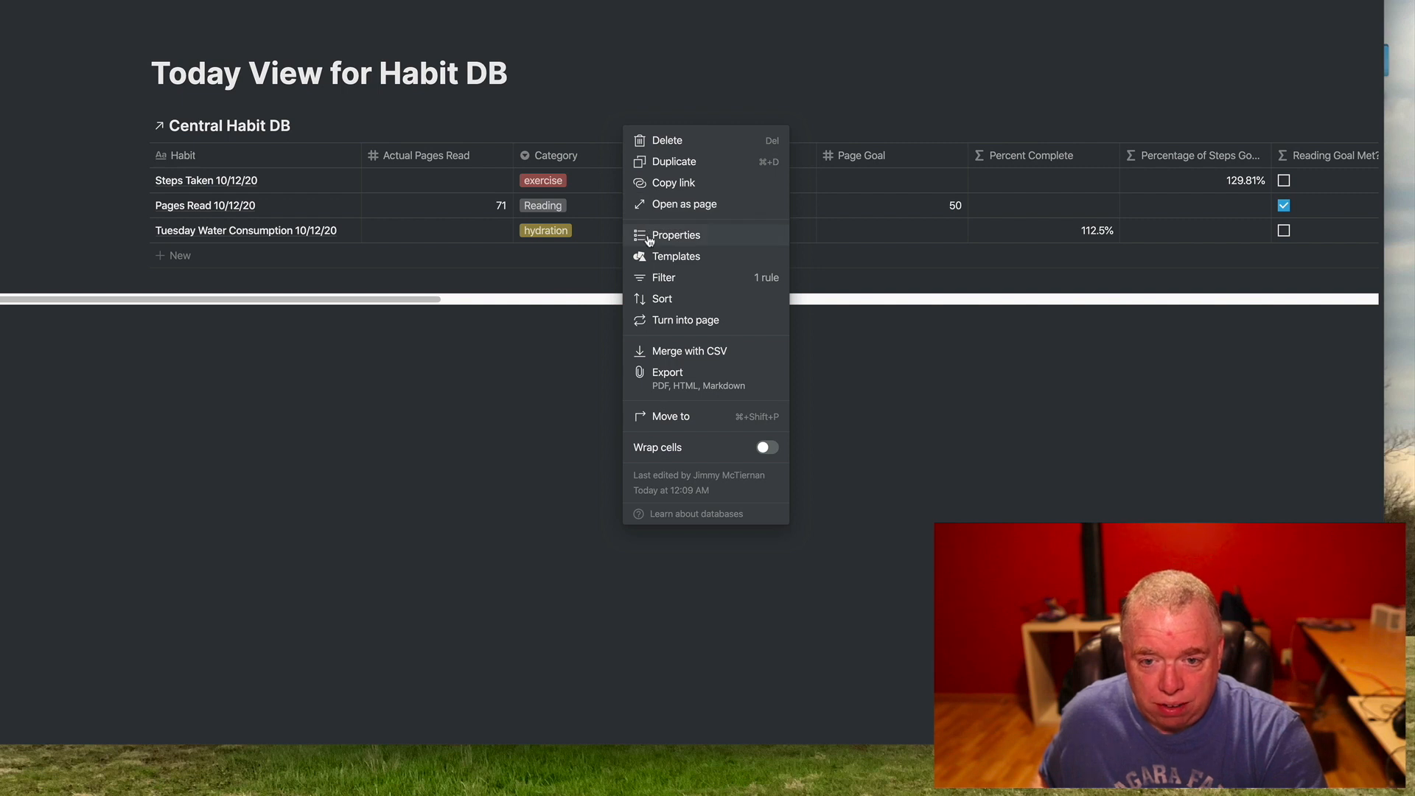
click(585, 117)
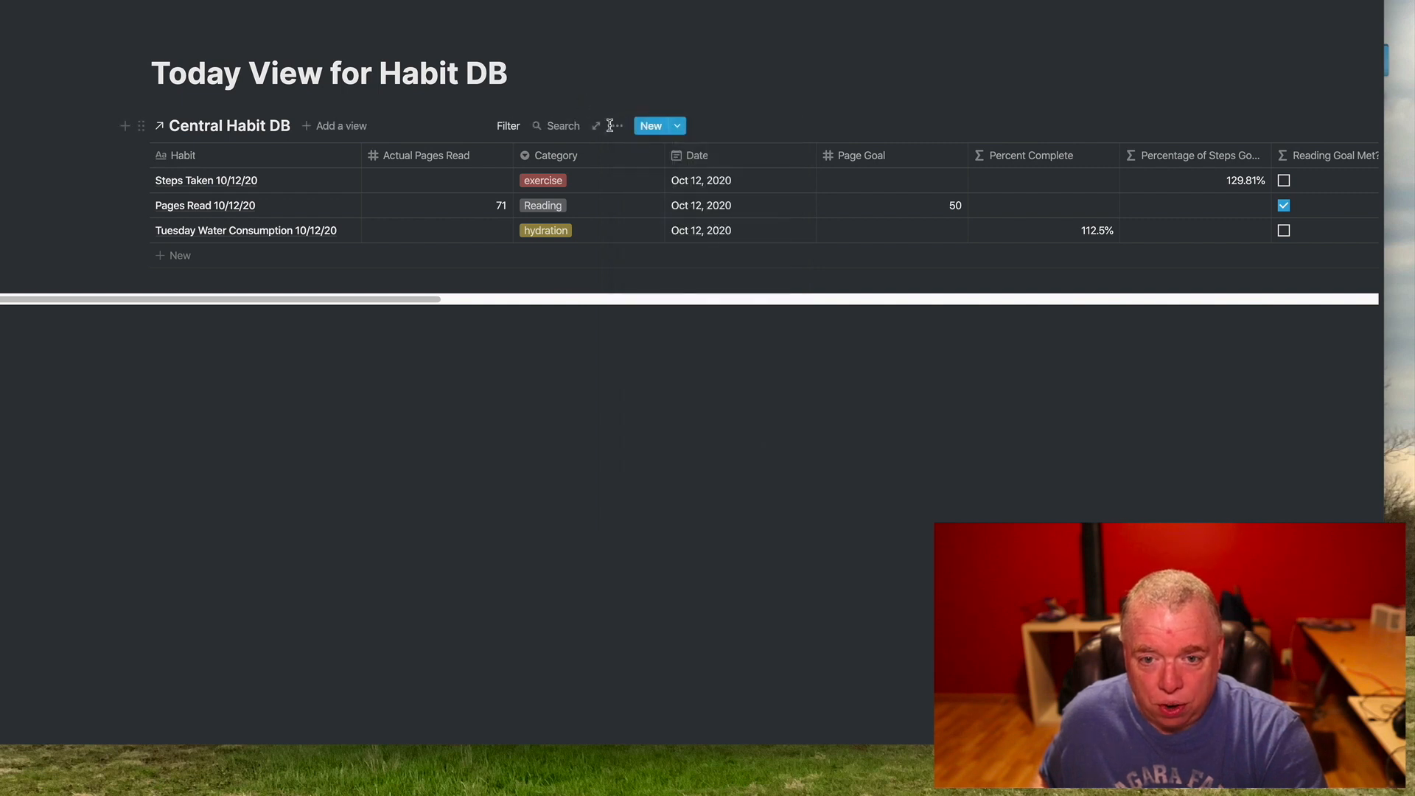
click(617, 126)
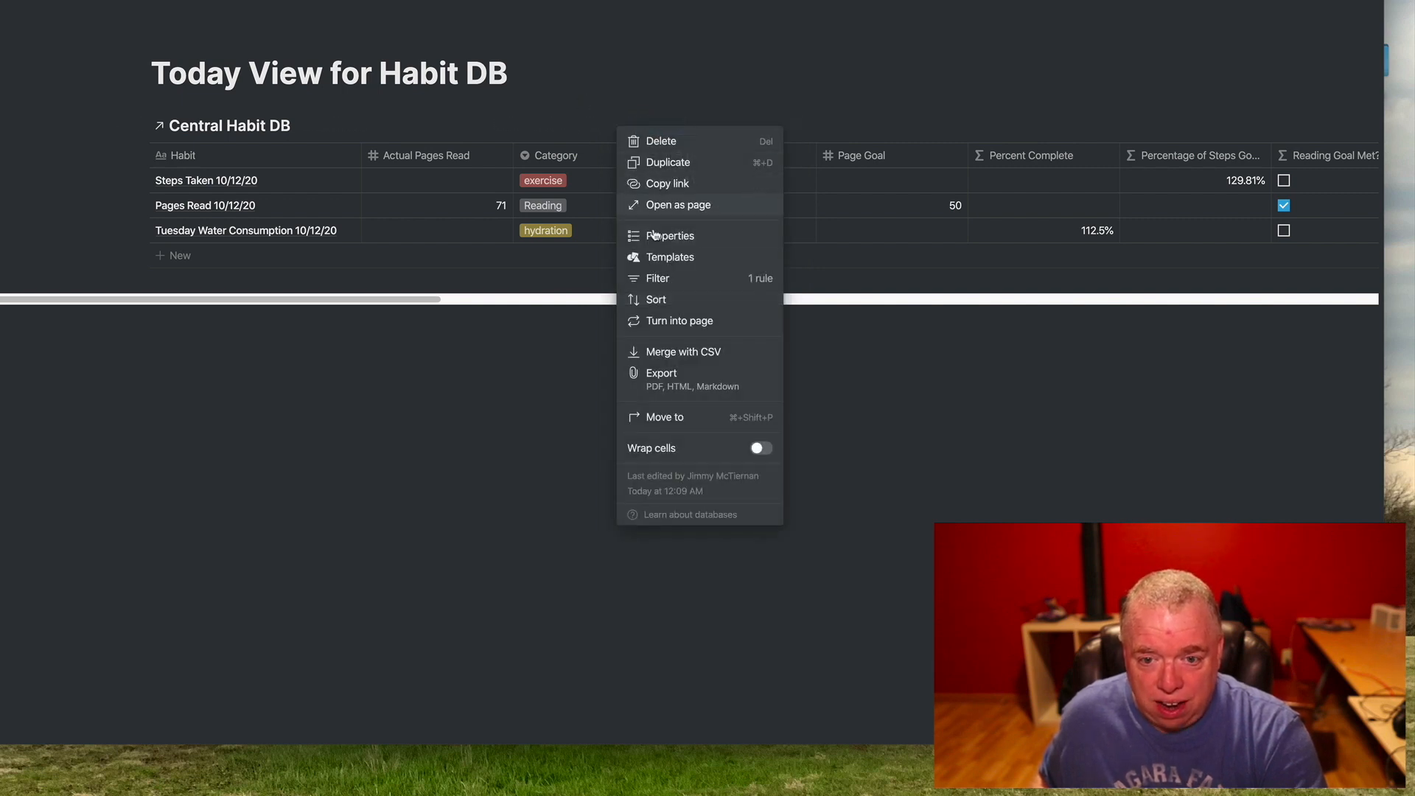
click(704, 238)
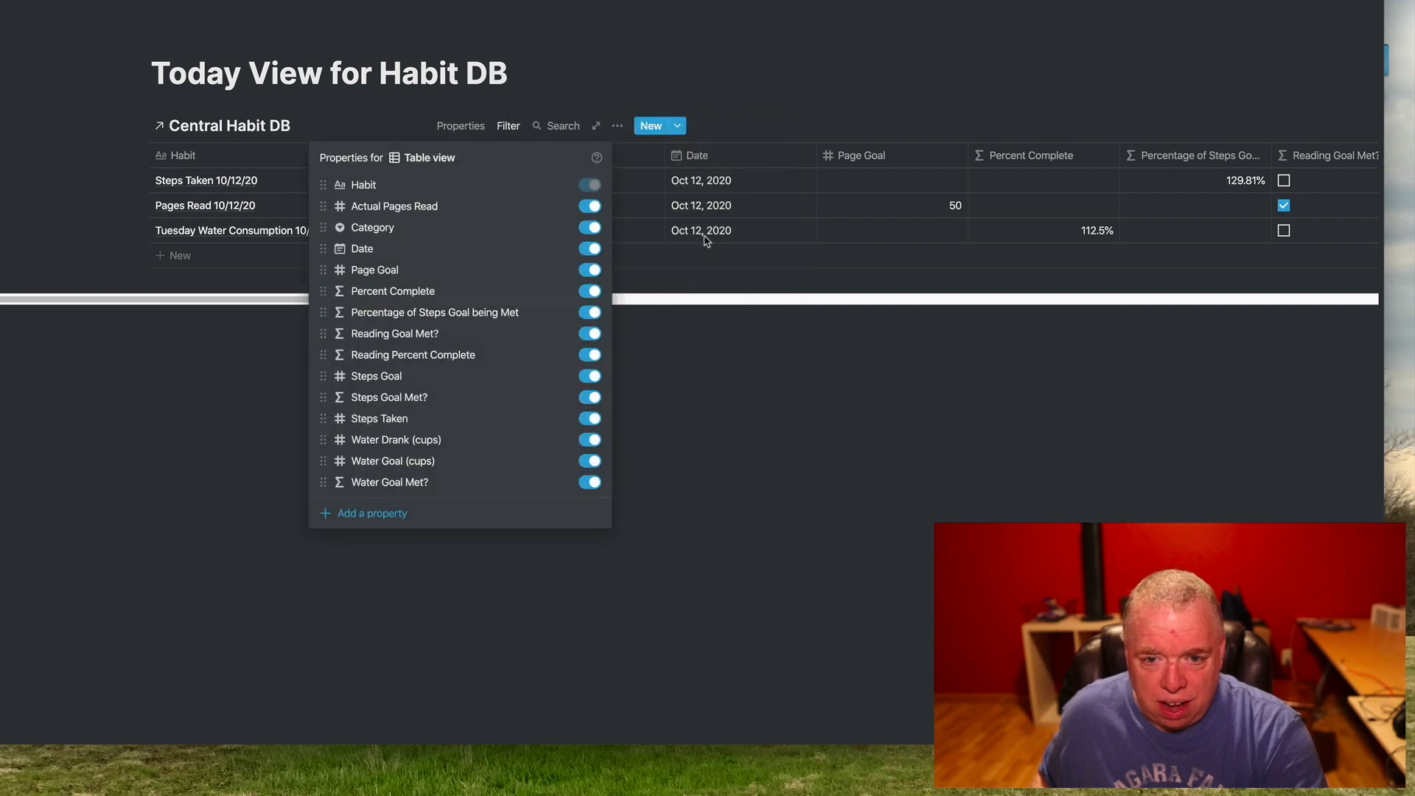
Step: Hide the Date, Category, Page Goal, Steps Goal and Water Goal (cups) properties in the Today View table
click(594, 251)
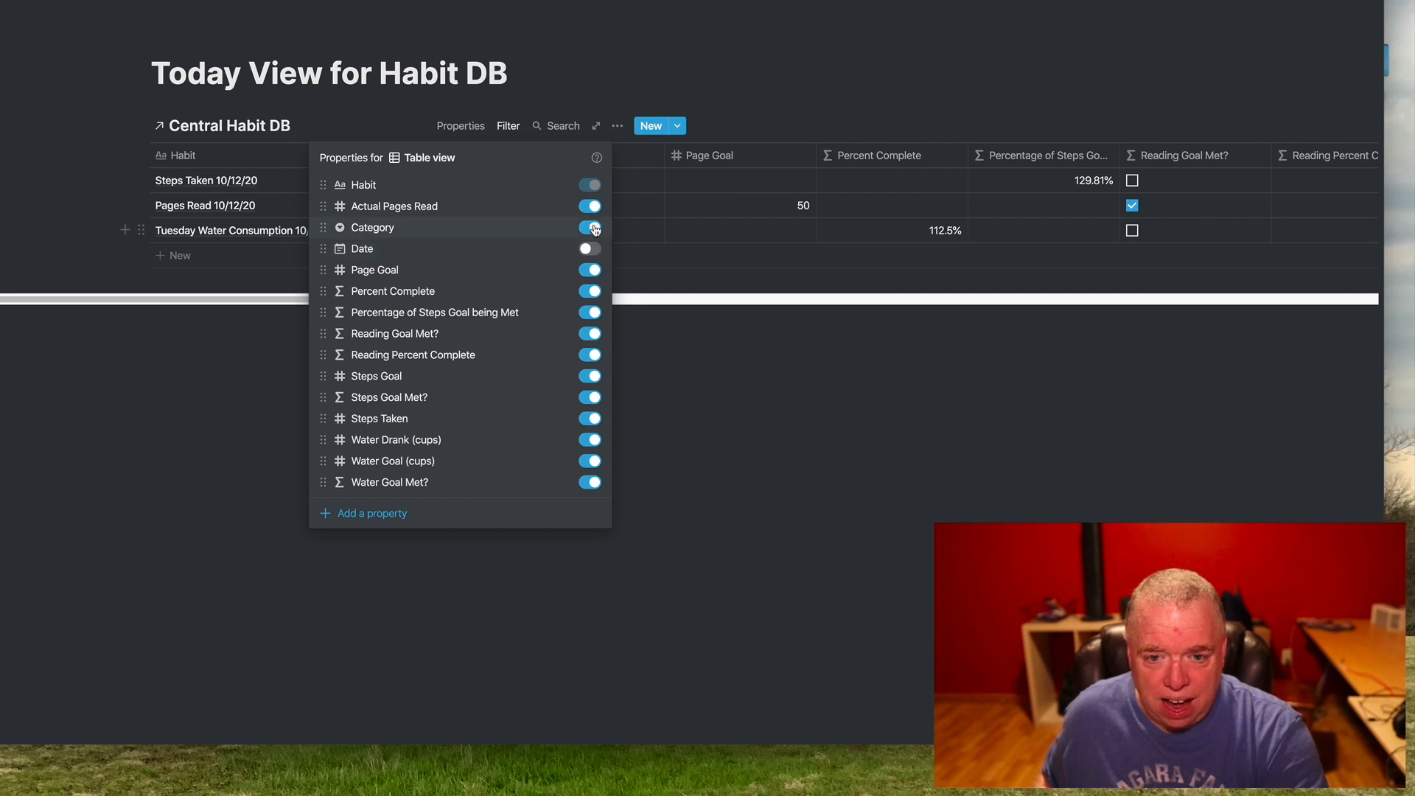
click(594, 229)
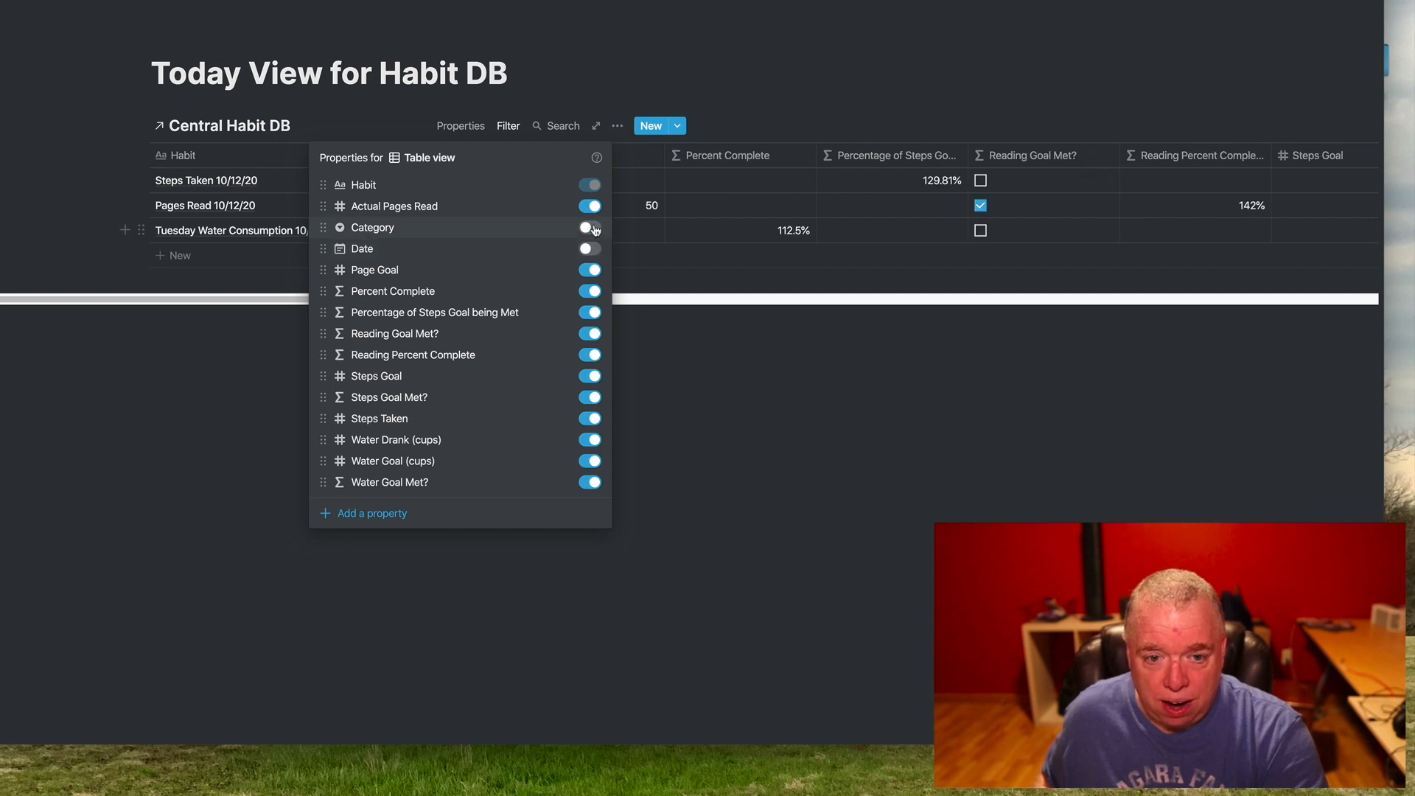
click(594, 273)
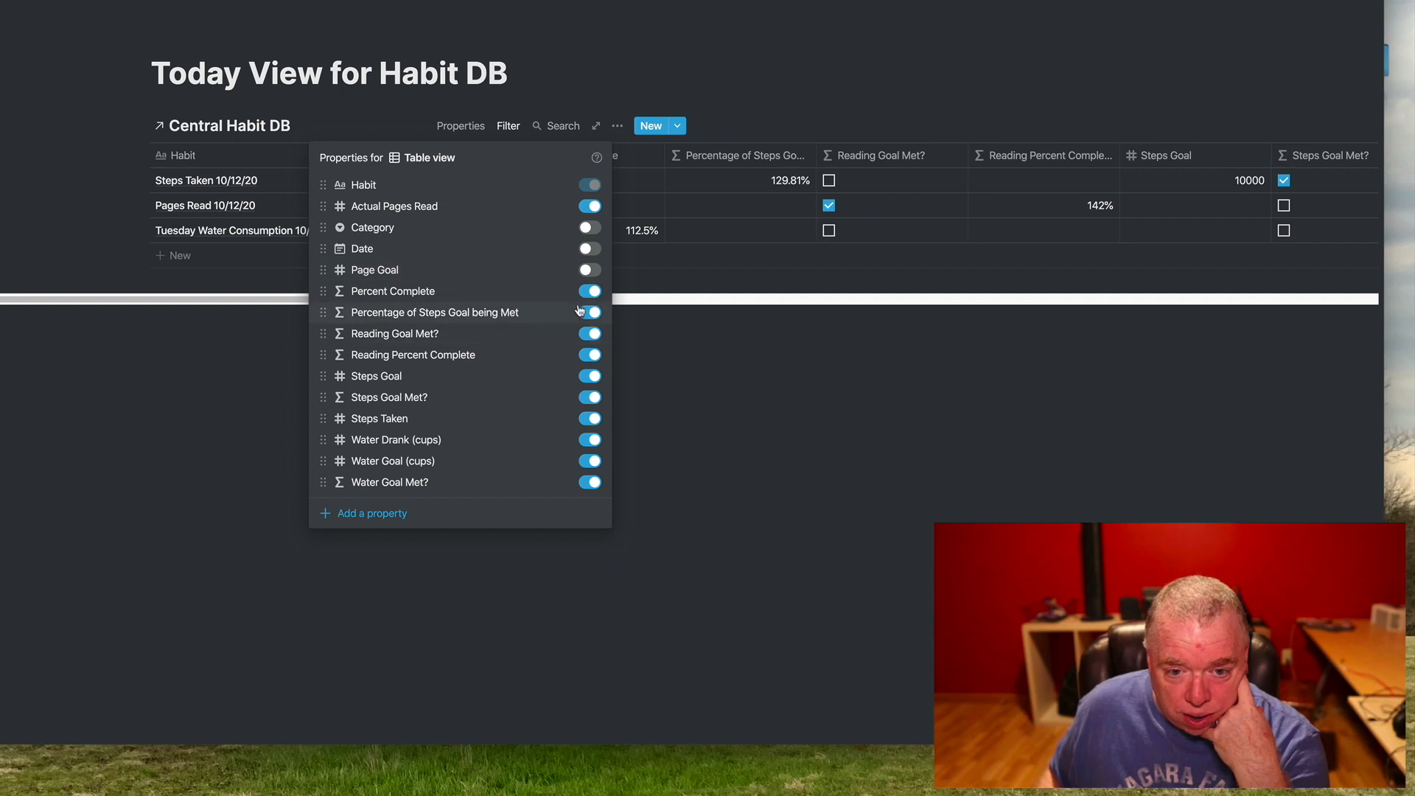
click(589, 377)
click(592, 461)
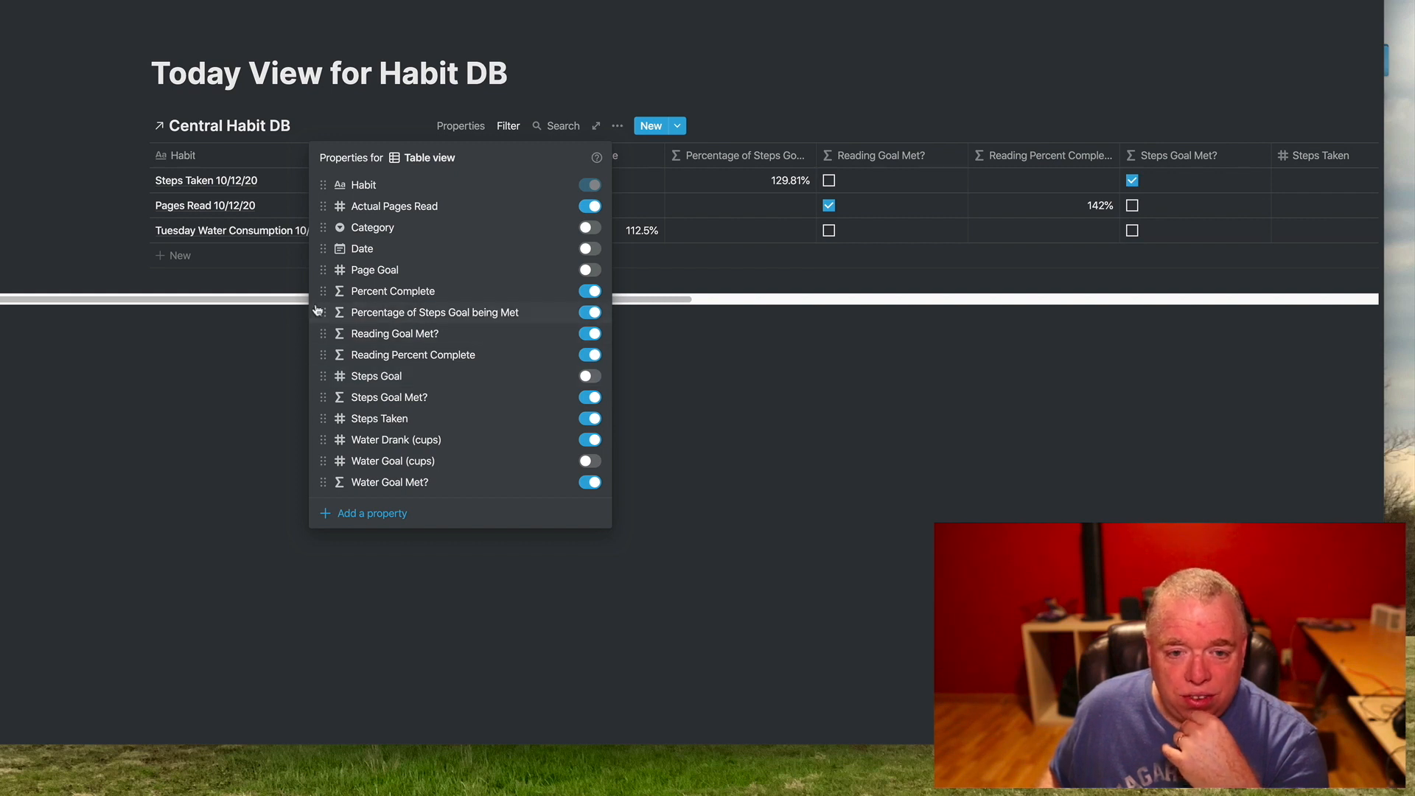
Step: Reorder the table's properties after Habit: Percent Complete, Percentage of Steps Goal being Met, Reading Percent Complete, Reading Goal Met?, Water Goal Met?, Steps Goal Met?
drag(319, 293, 339, 208)
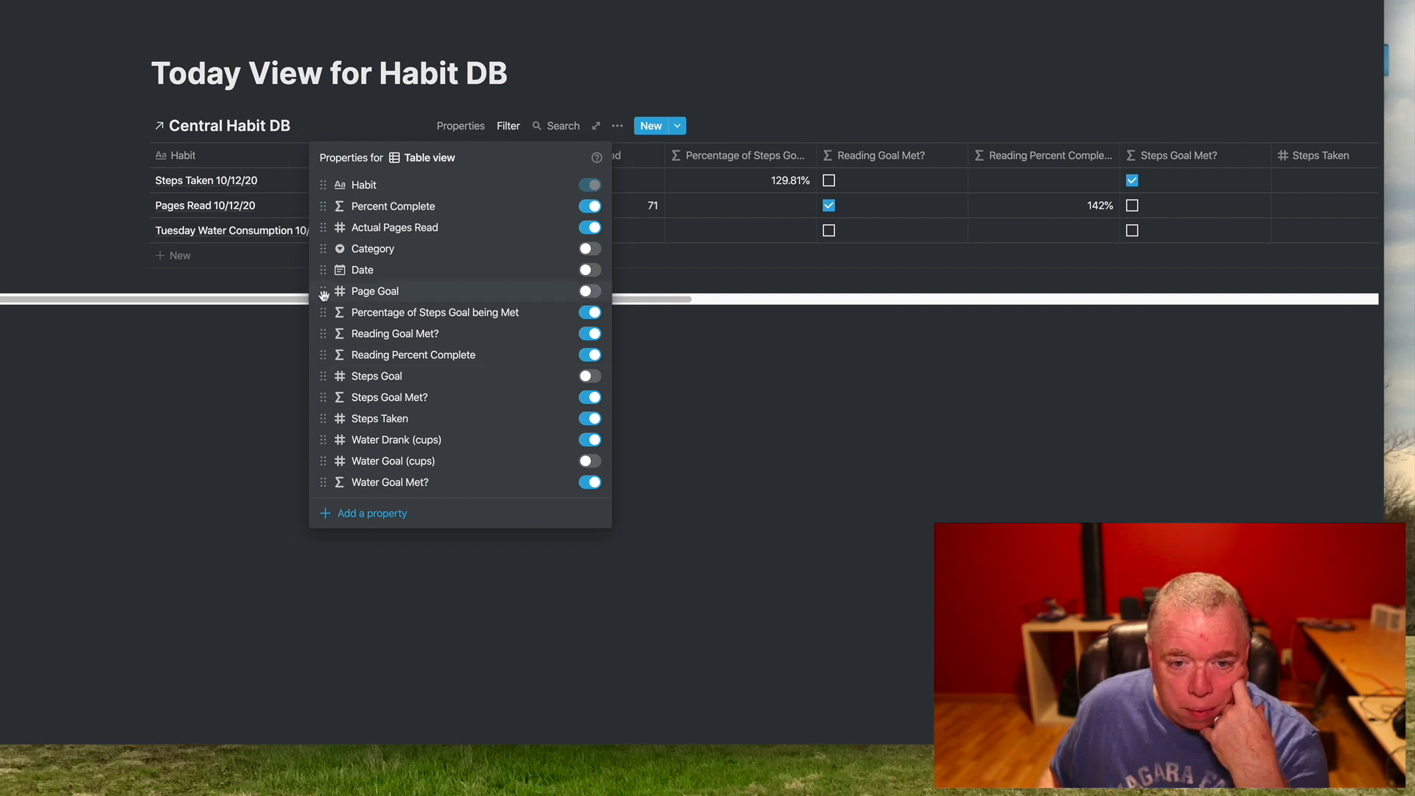
drag(321, 313, 321, 227)
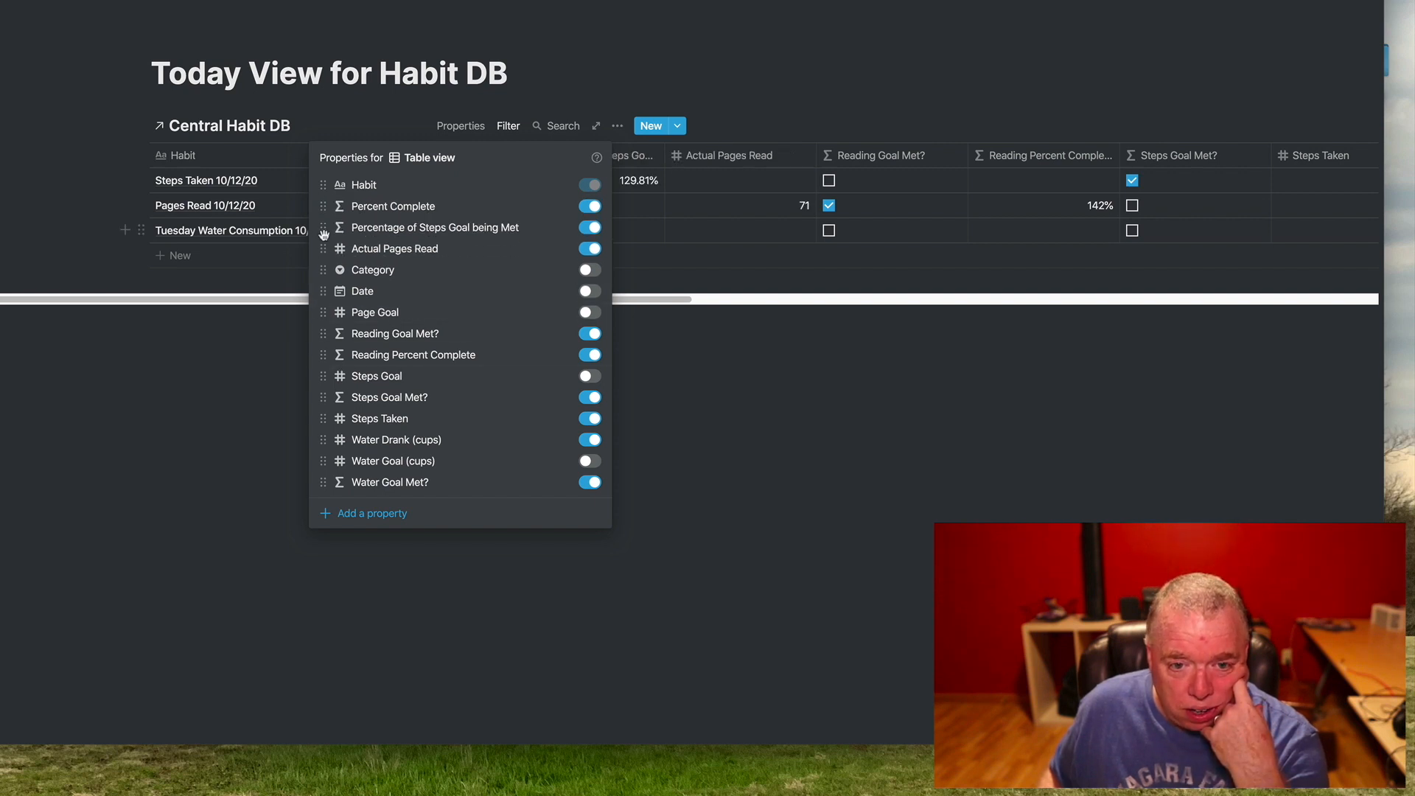
drag(323, 355, 325, 251)
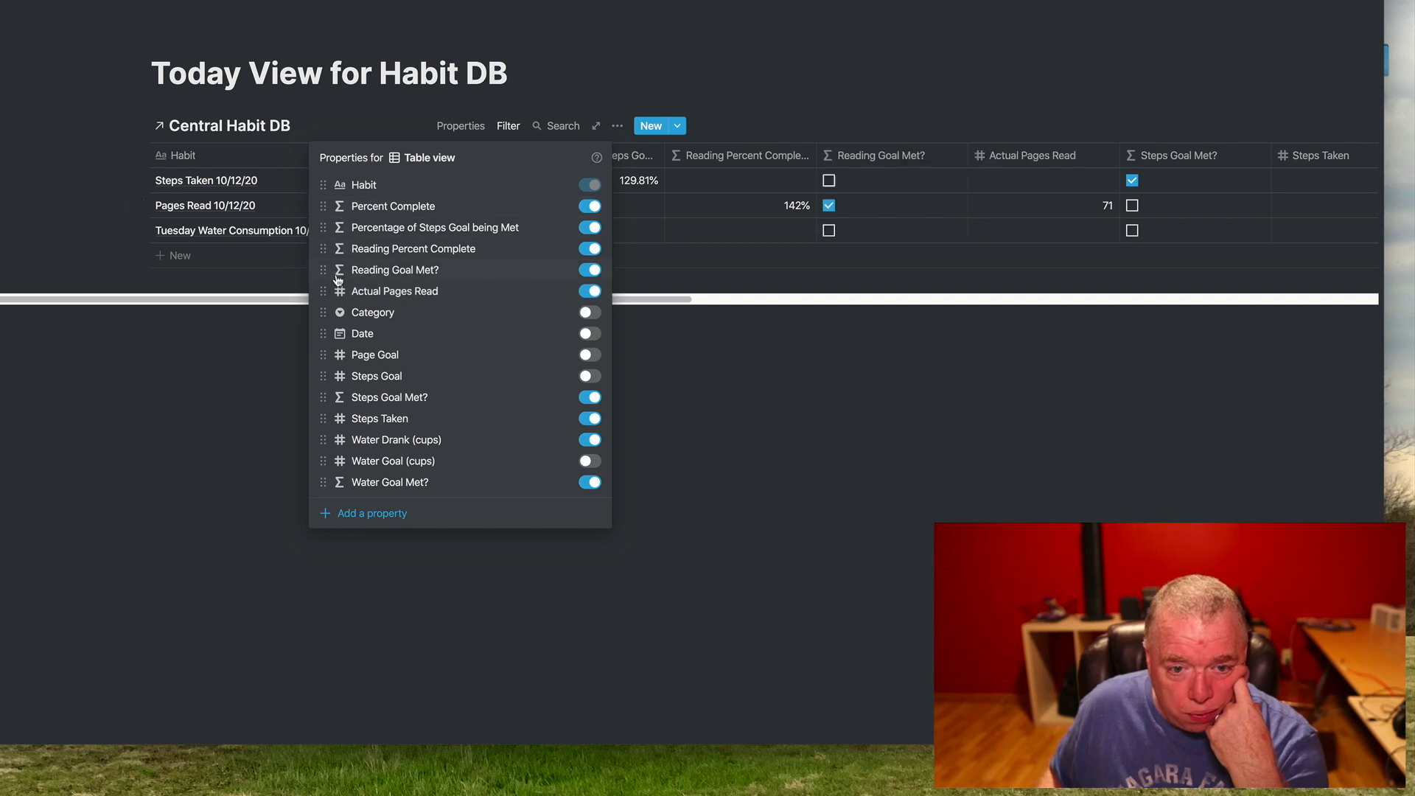
drag(323, 398, 339, 297)
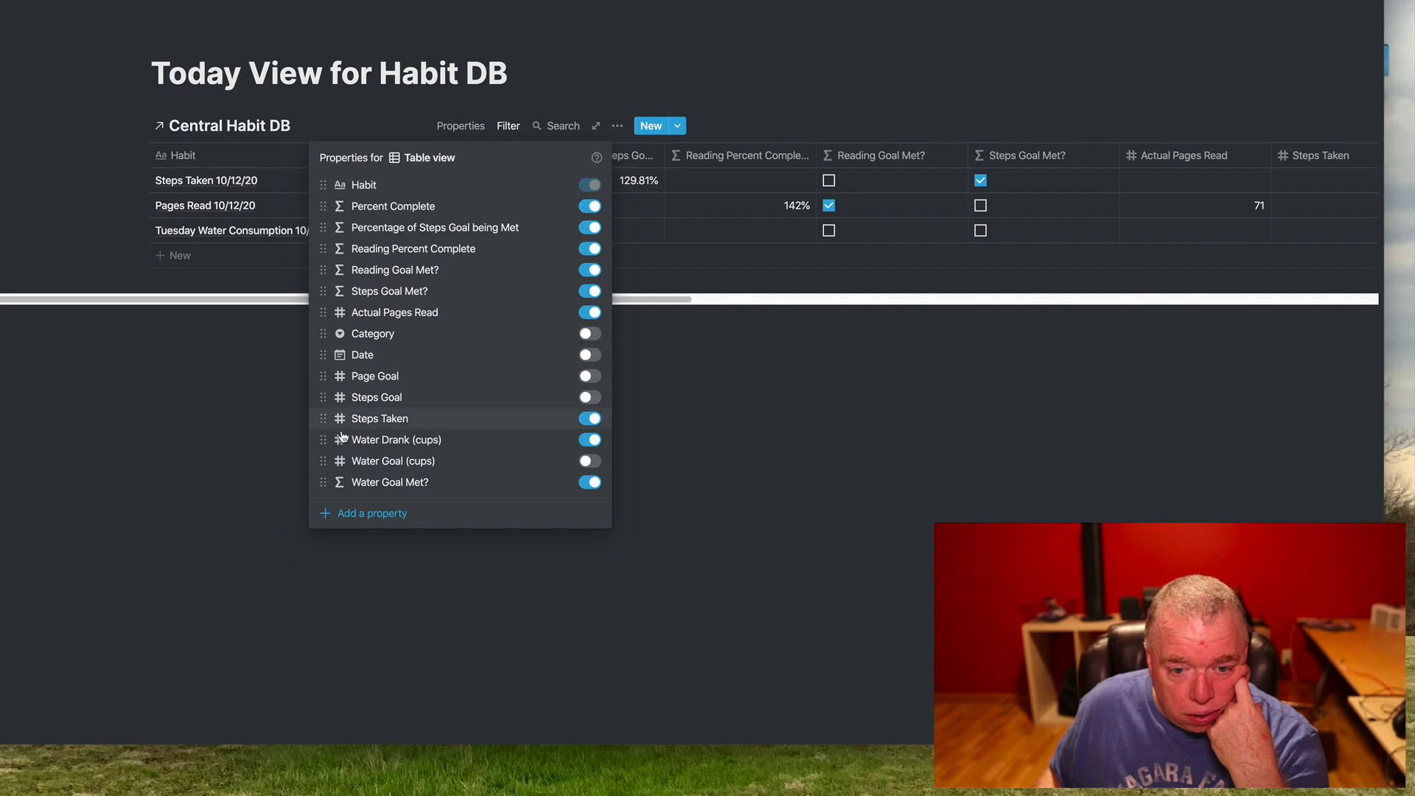
drag(324, 482, 345, 308)
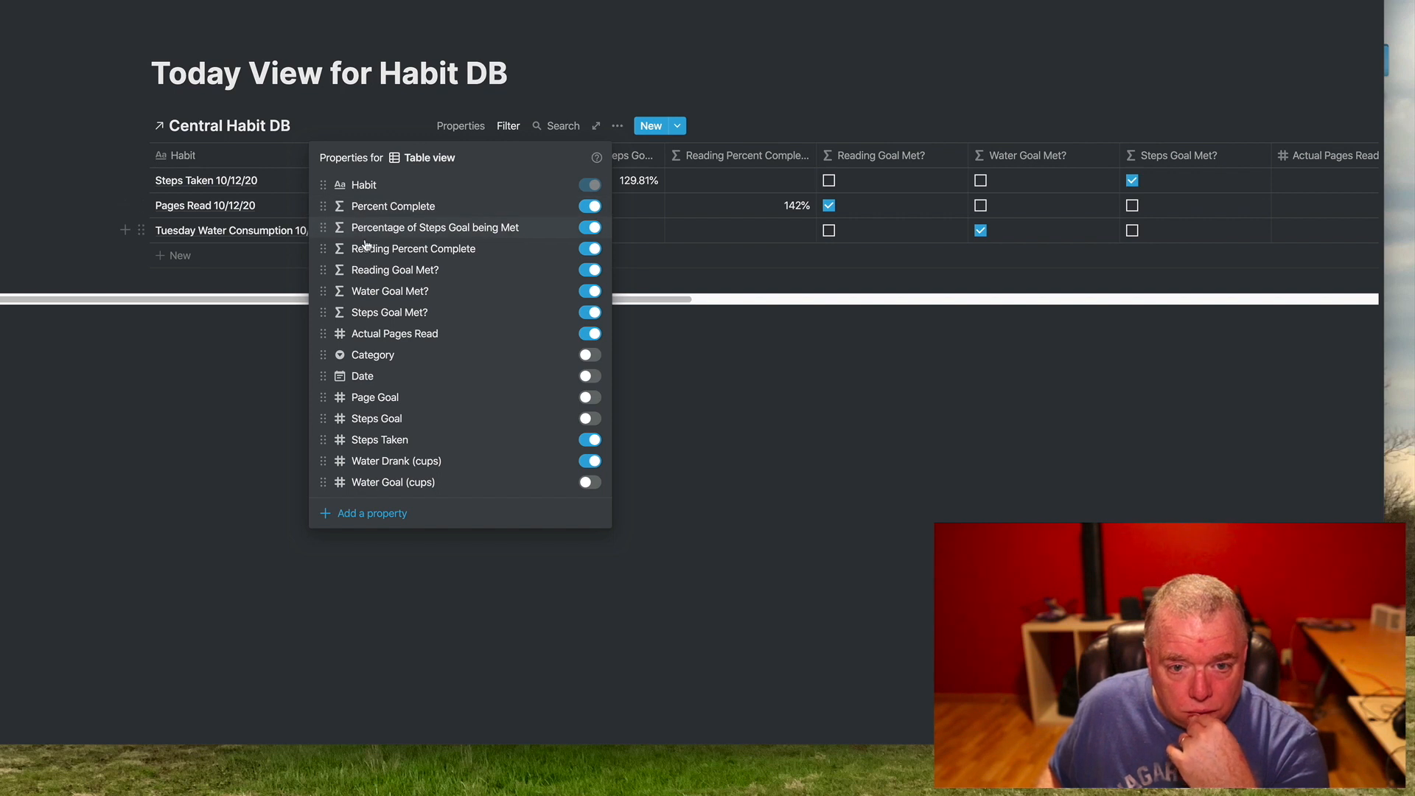
click(821, 450)
Step: Add a Heading 1 reading "Water Goals for last week" below the Today View table, leaving a blank line above it
click(820, 449)
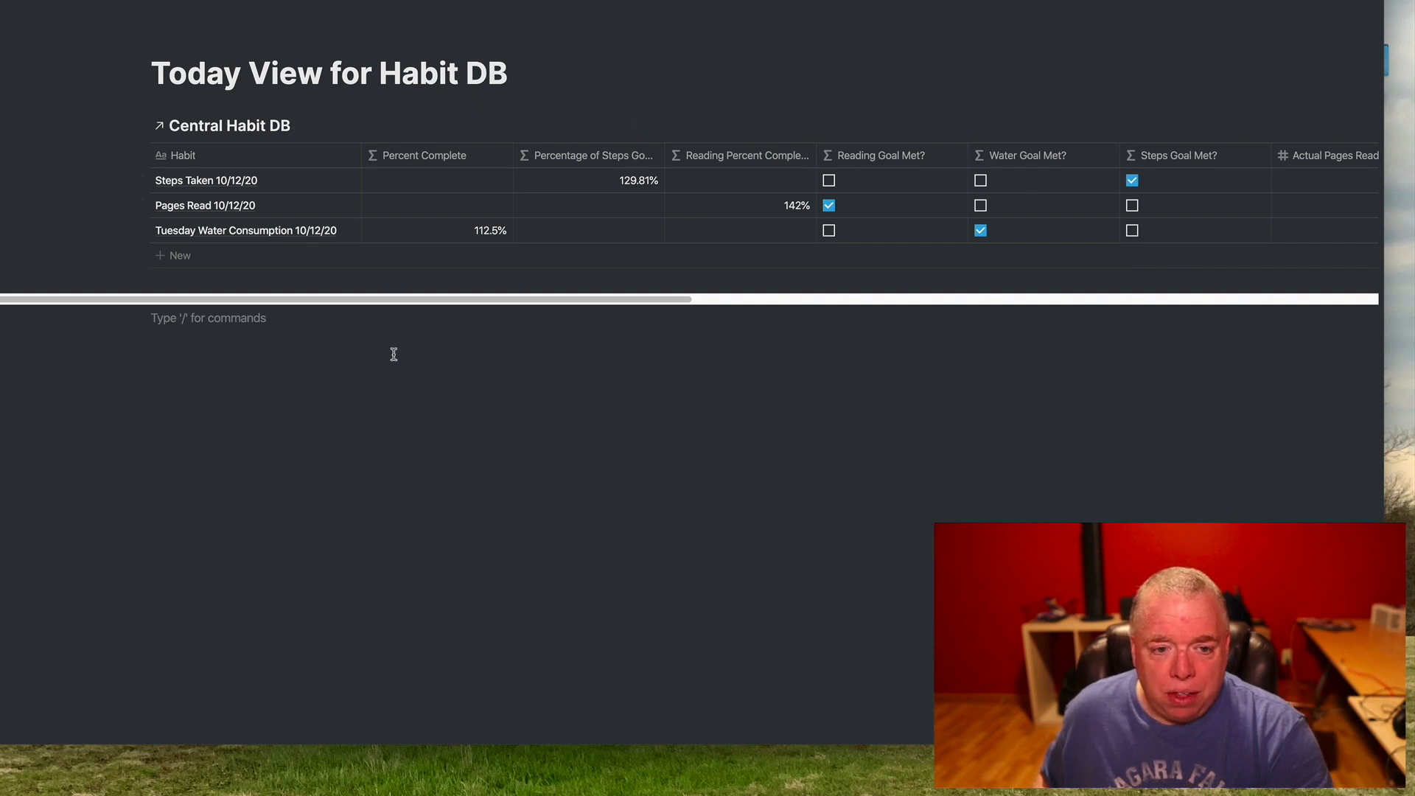
key(Return)
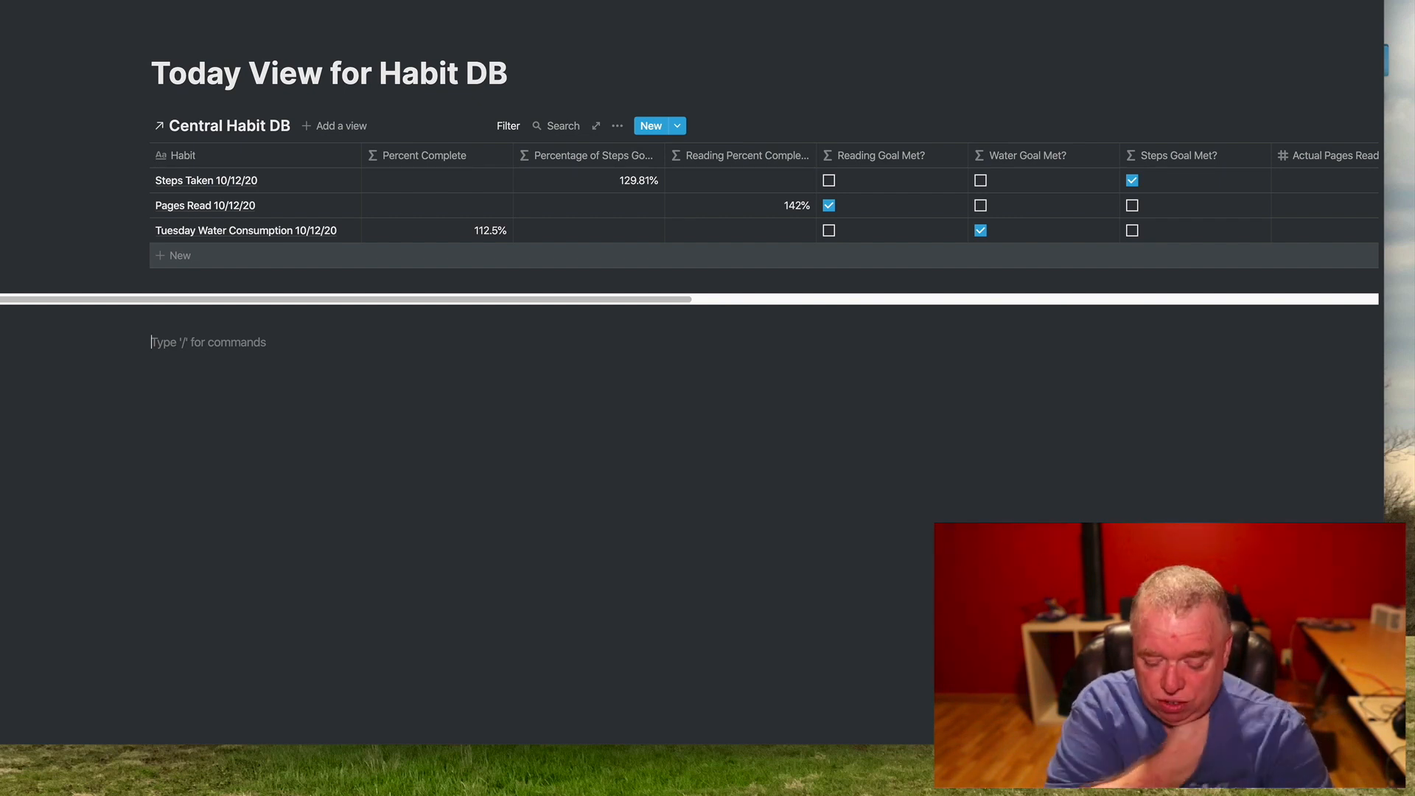
text(/heading)
key(Return)
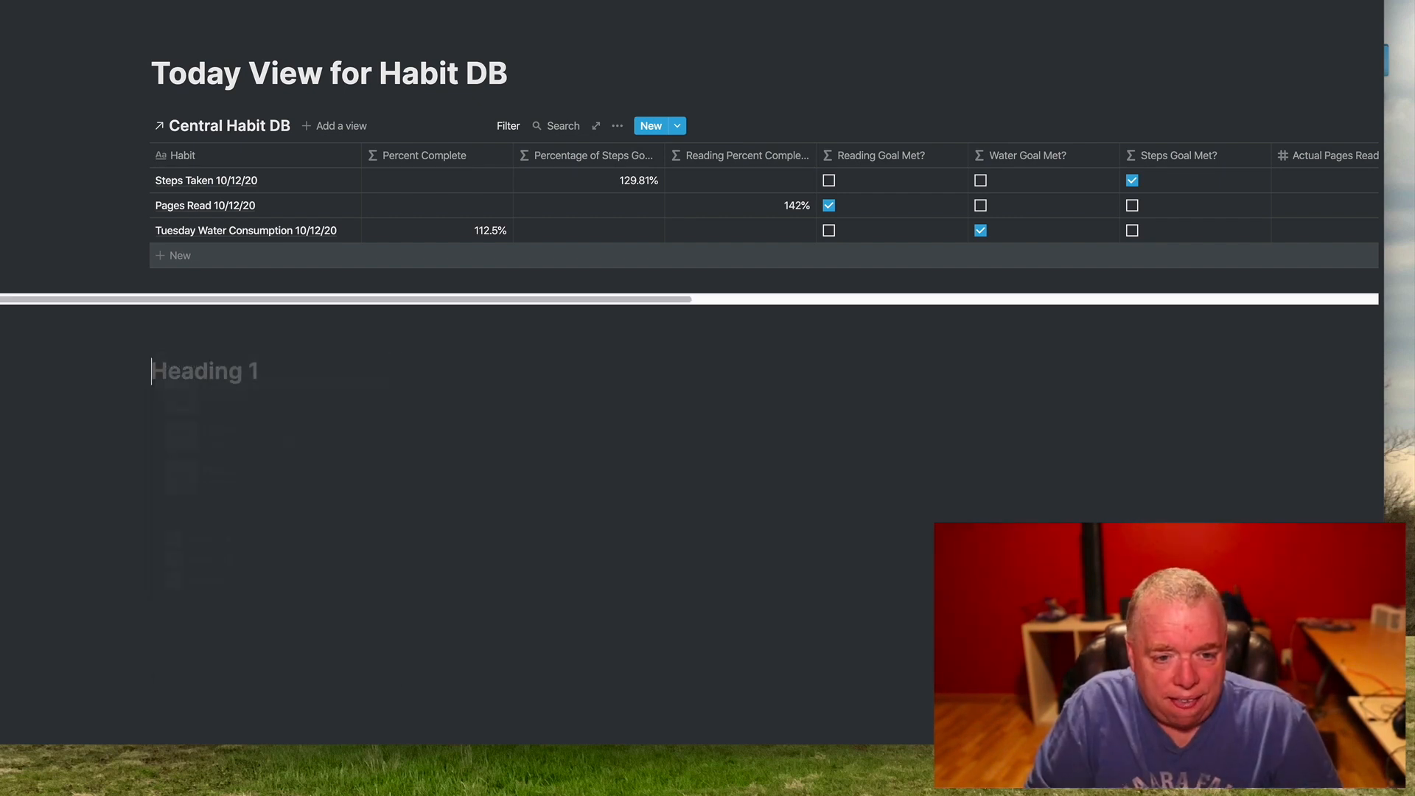
text(Water Goa)
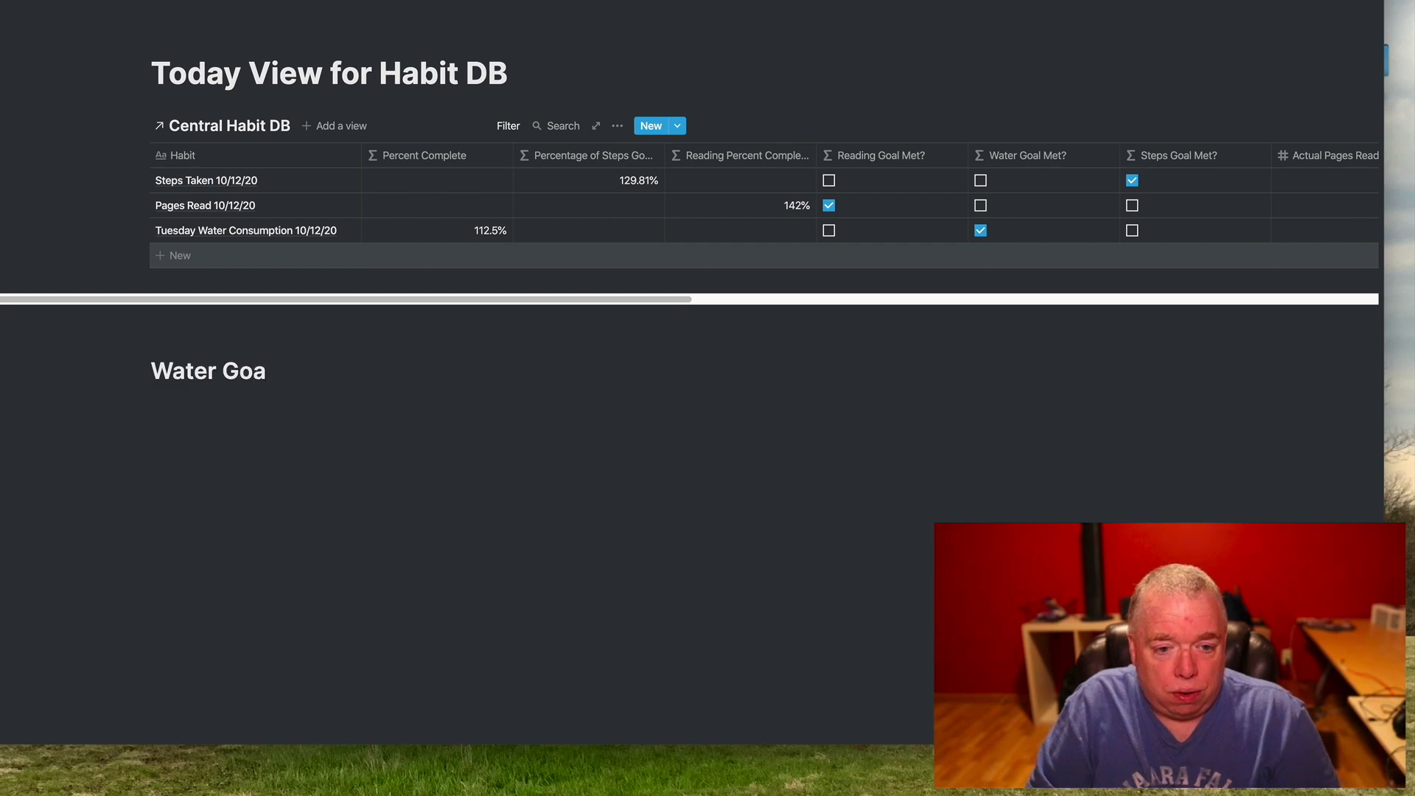
text(ls for last we)
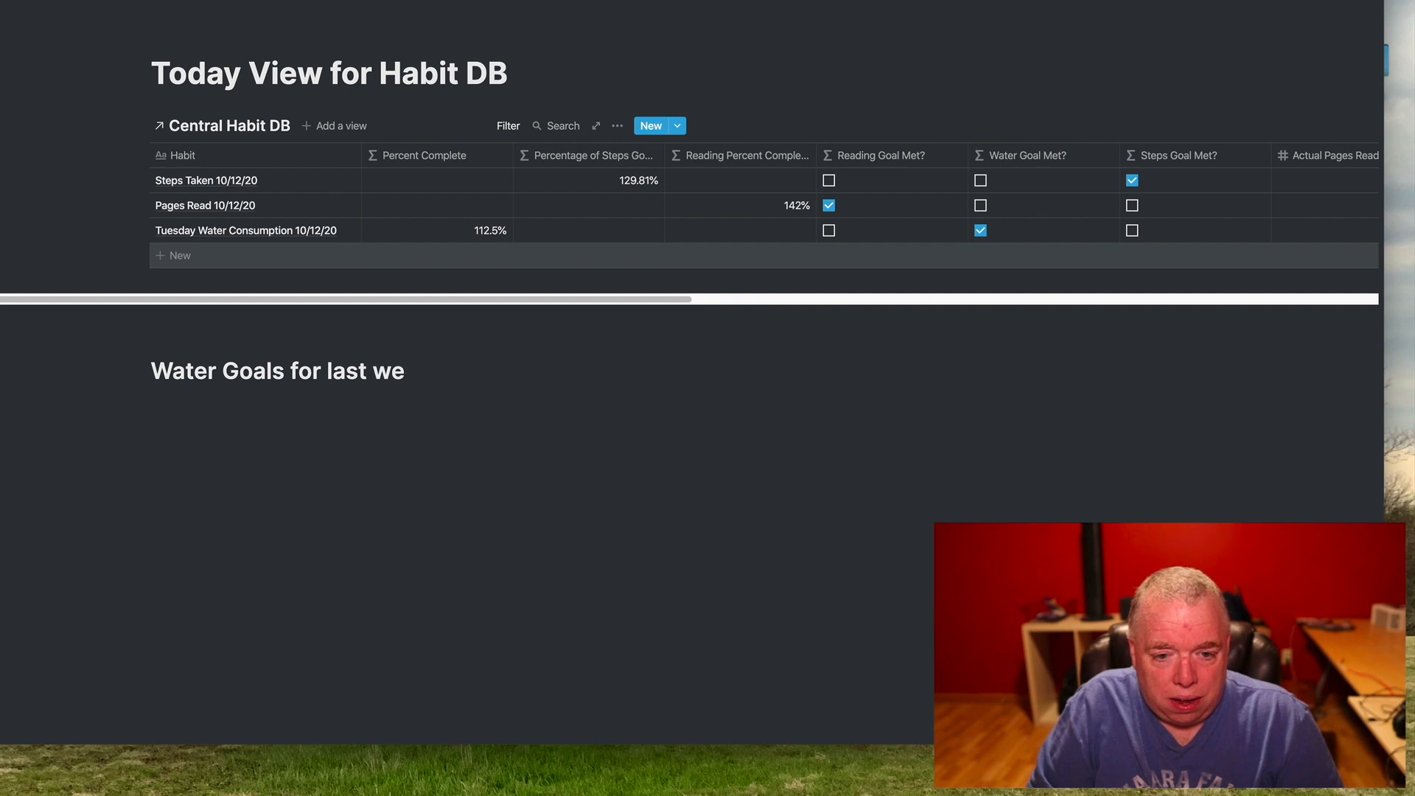
text(ek)
key(Return)
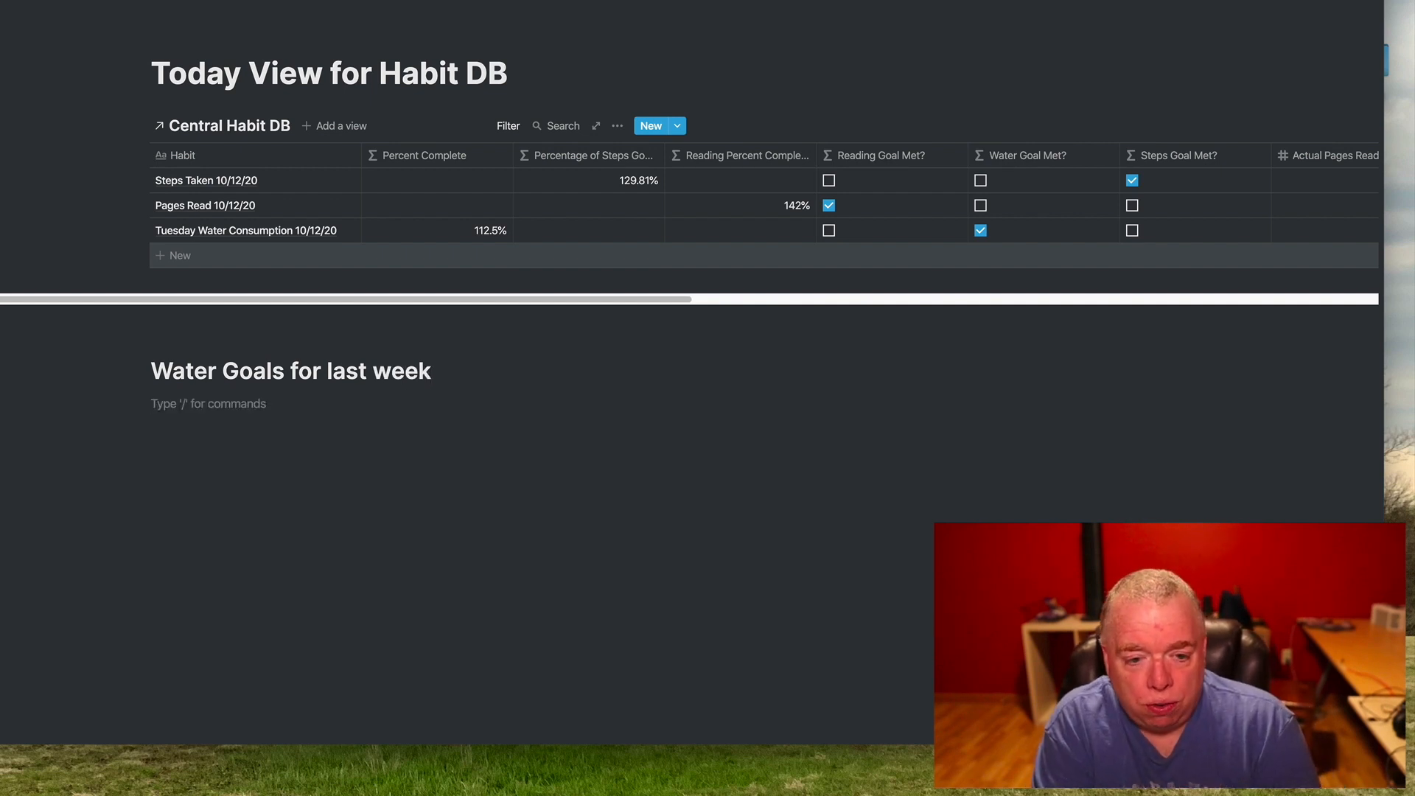
Step: Create a linked database of Central Habit DB under the "Water Goals for last week" heading
text(/)
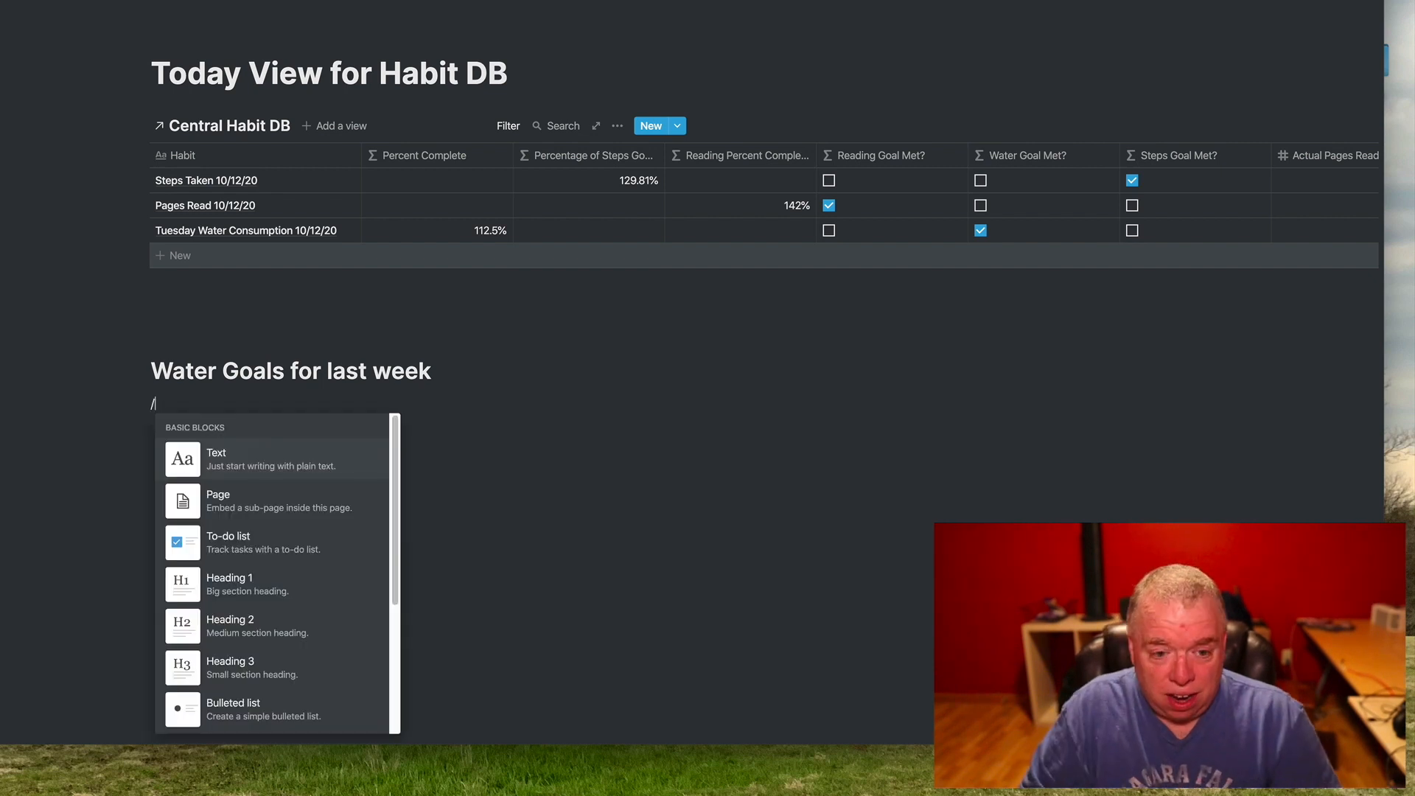
text(linked)
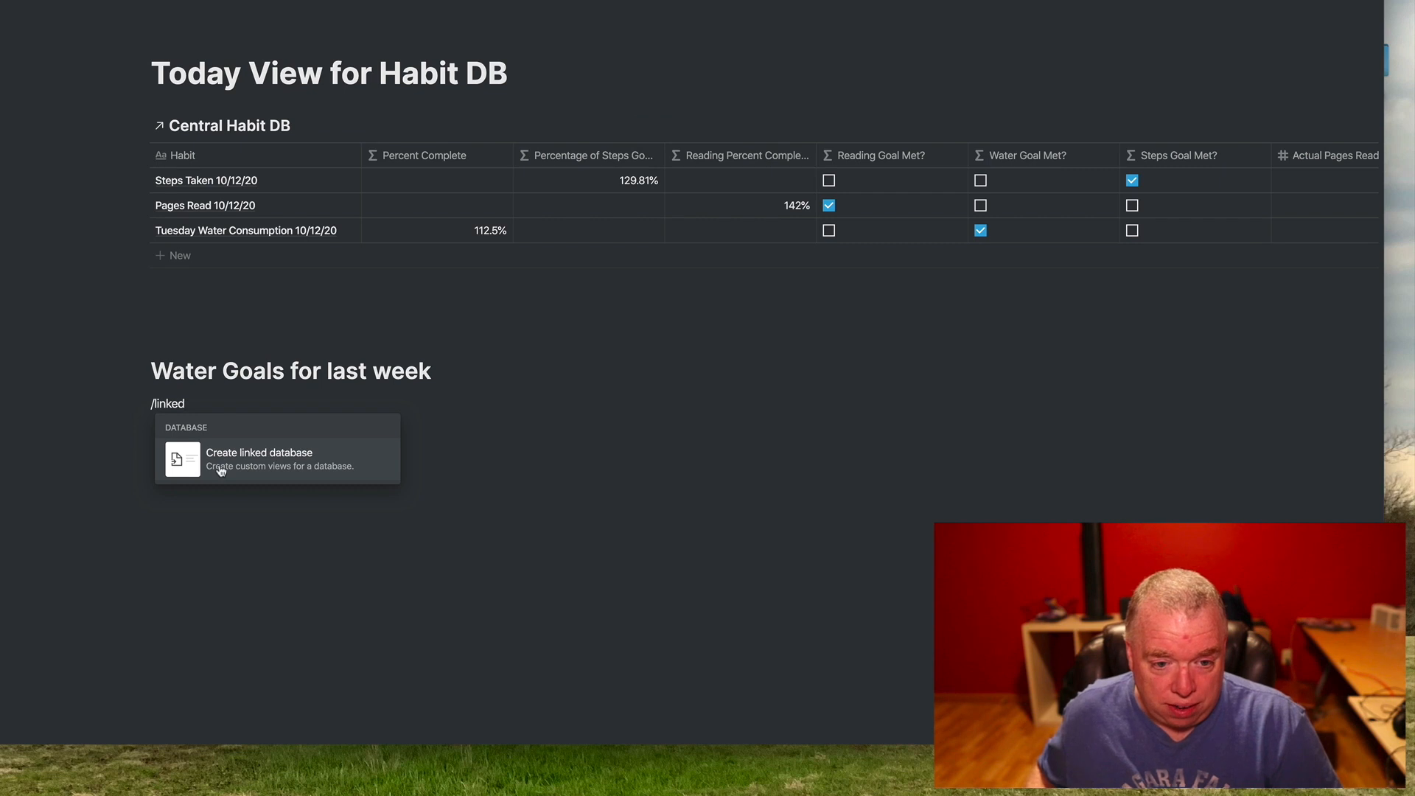
click(220, 471)
text(cent)
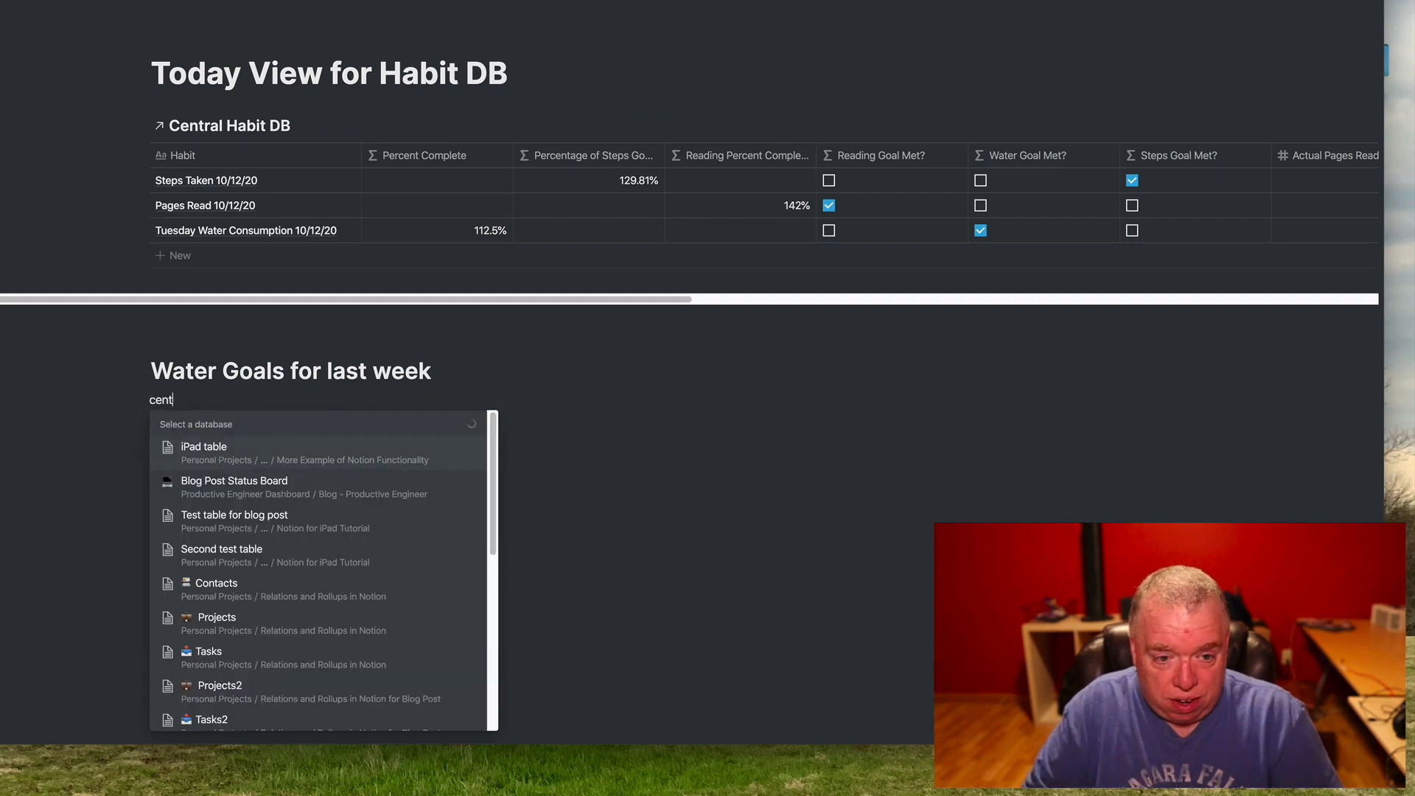
text(ral h)
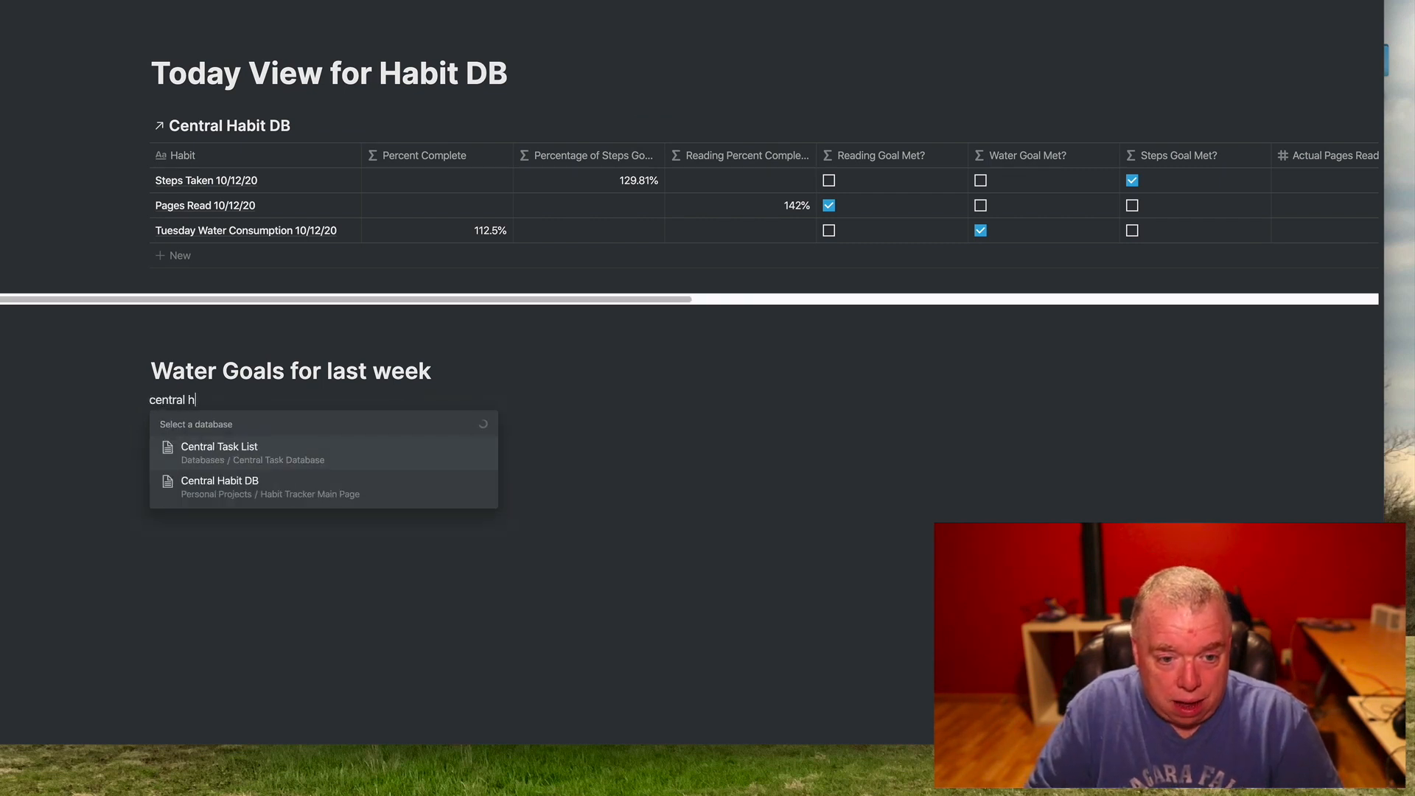
click(253, 449)
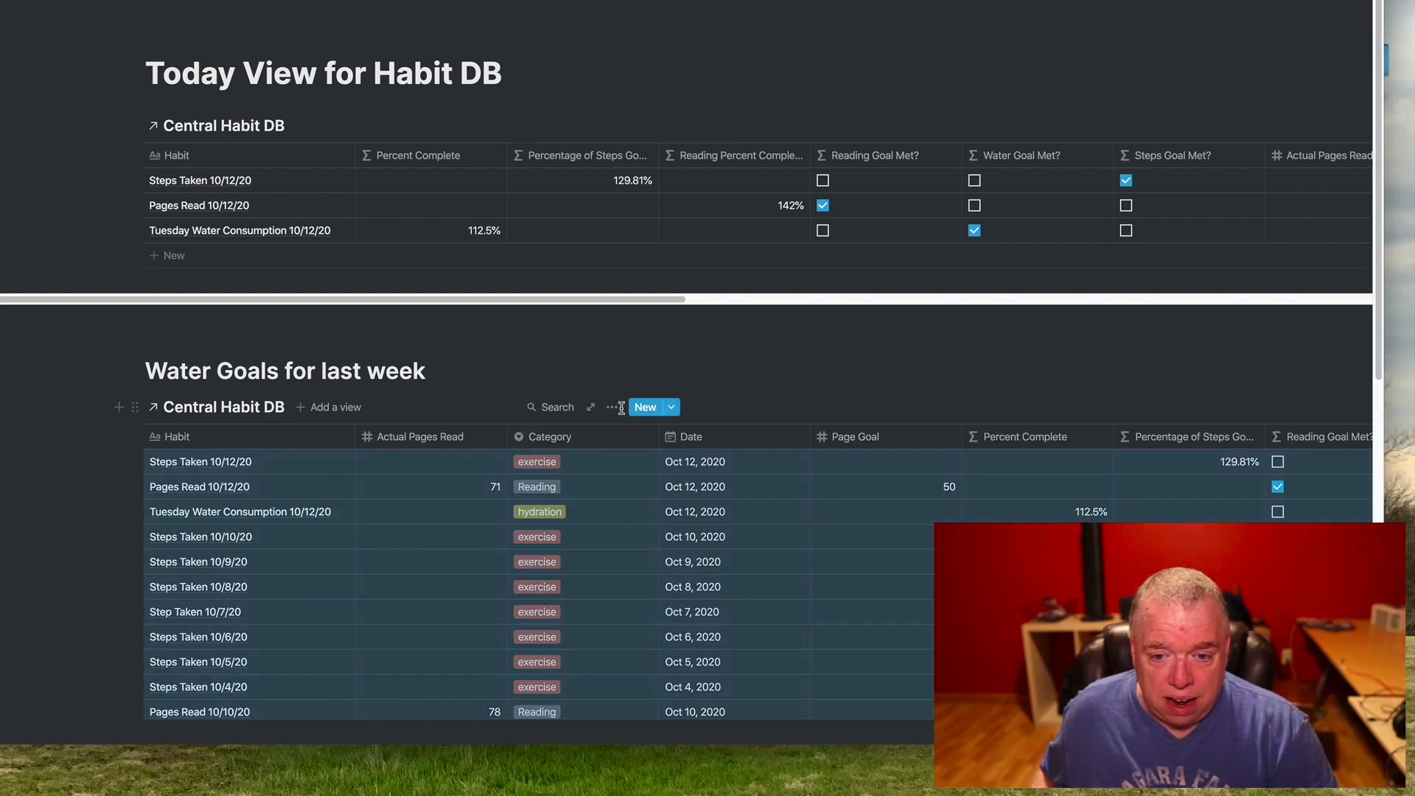
Step: Add a filter group to the new linked table with the condition Category Is hydration
click(615, 413)
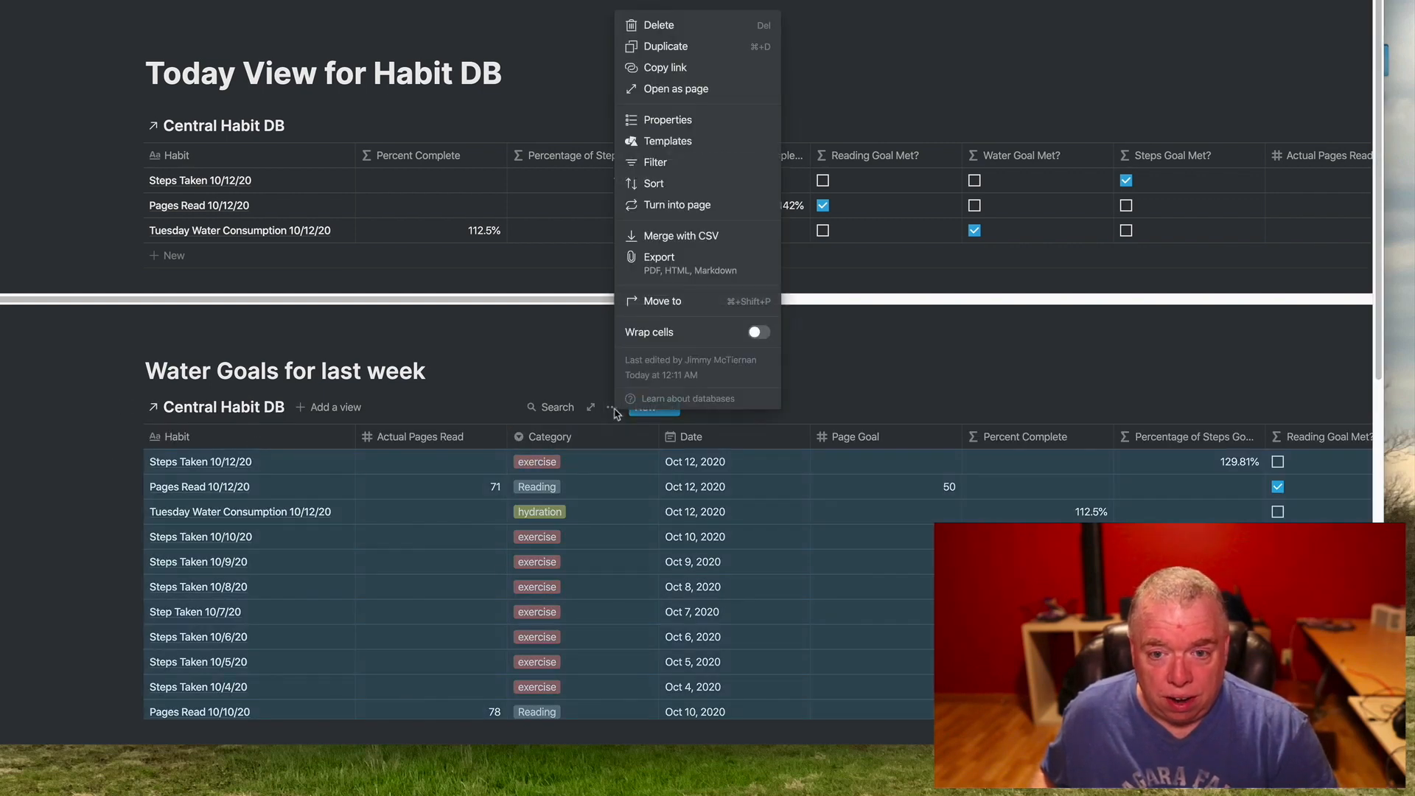
click(667, 163)
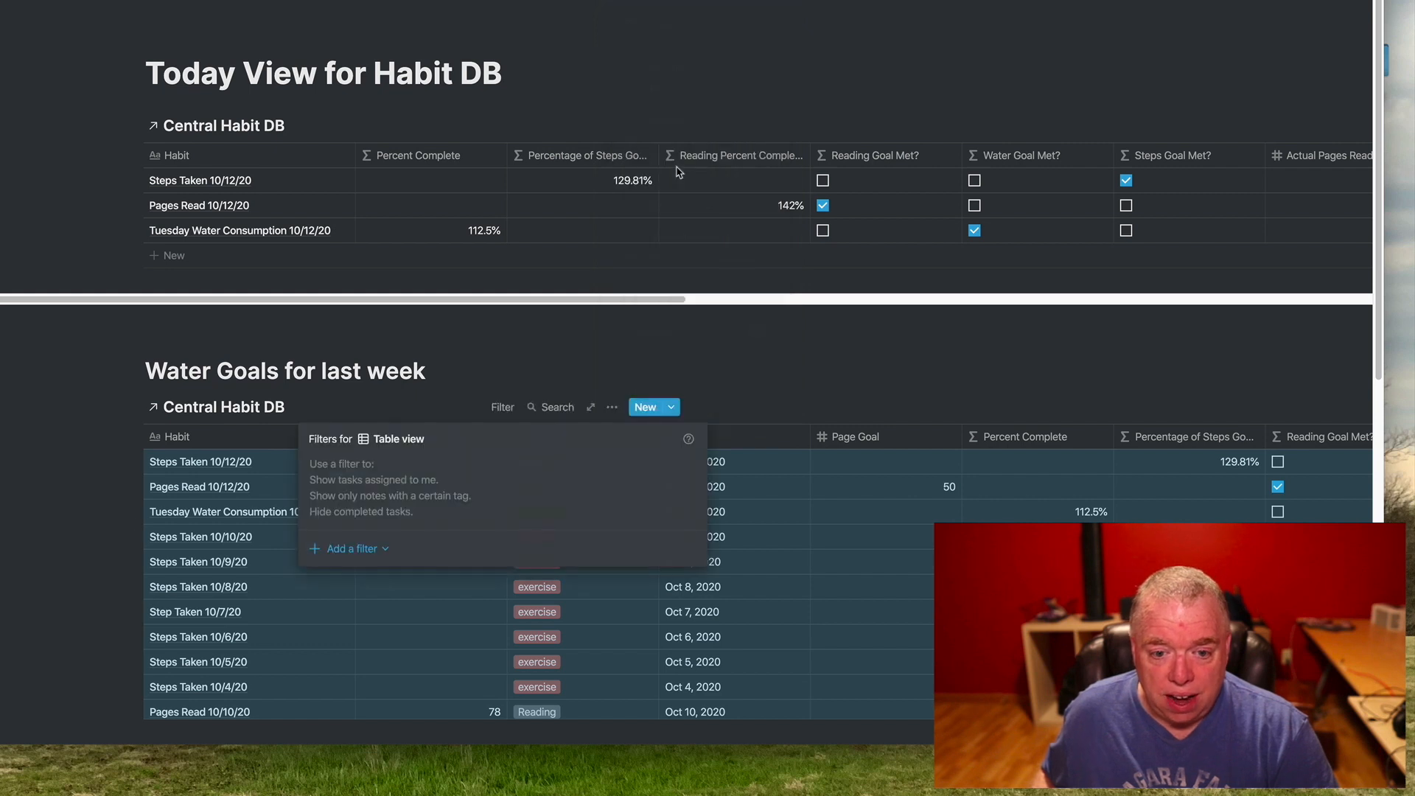
click(388, 552)
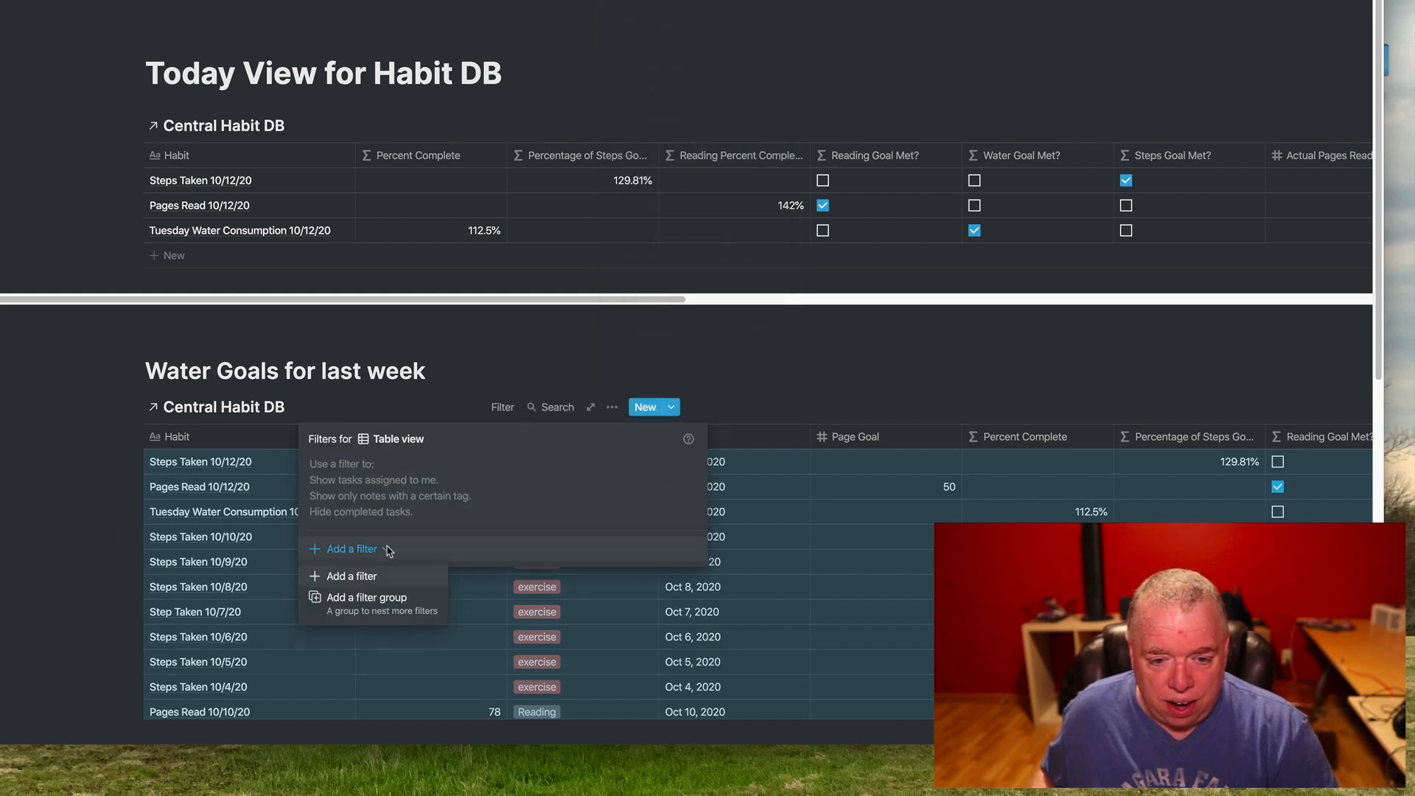
click(355, 595)
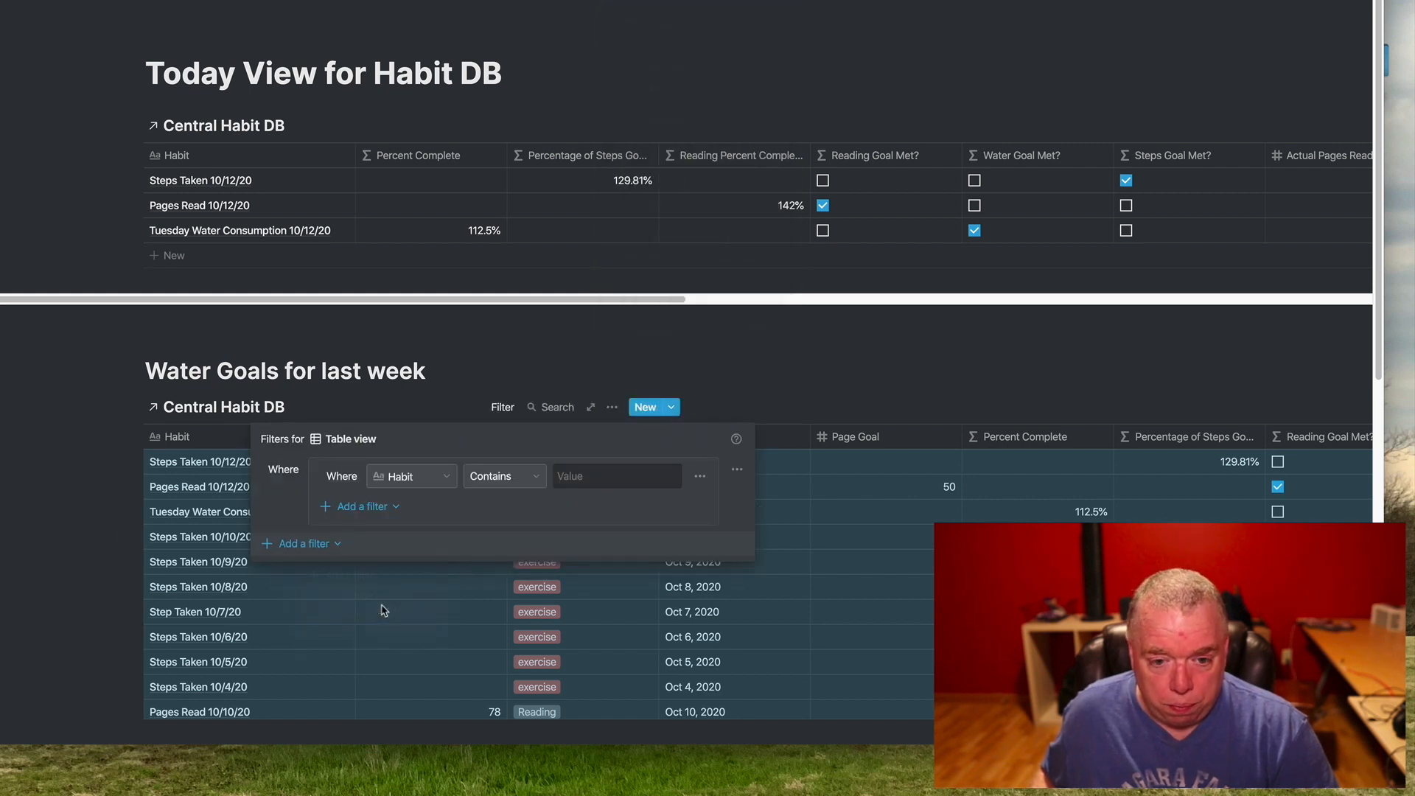
click(429, 484)
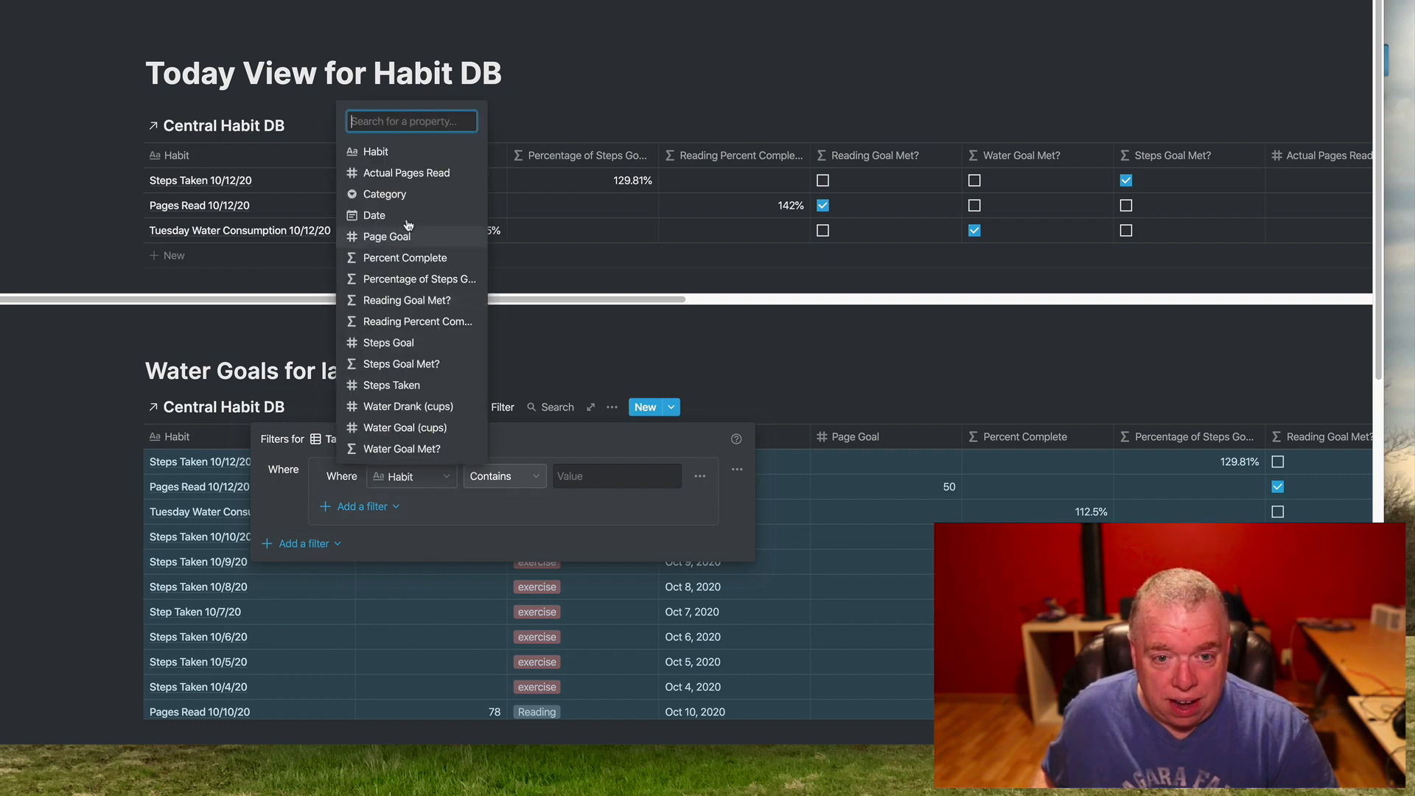
click(373, 194)
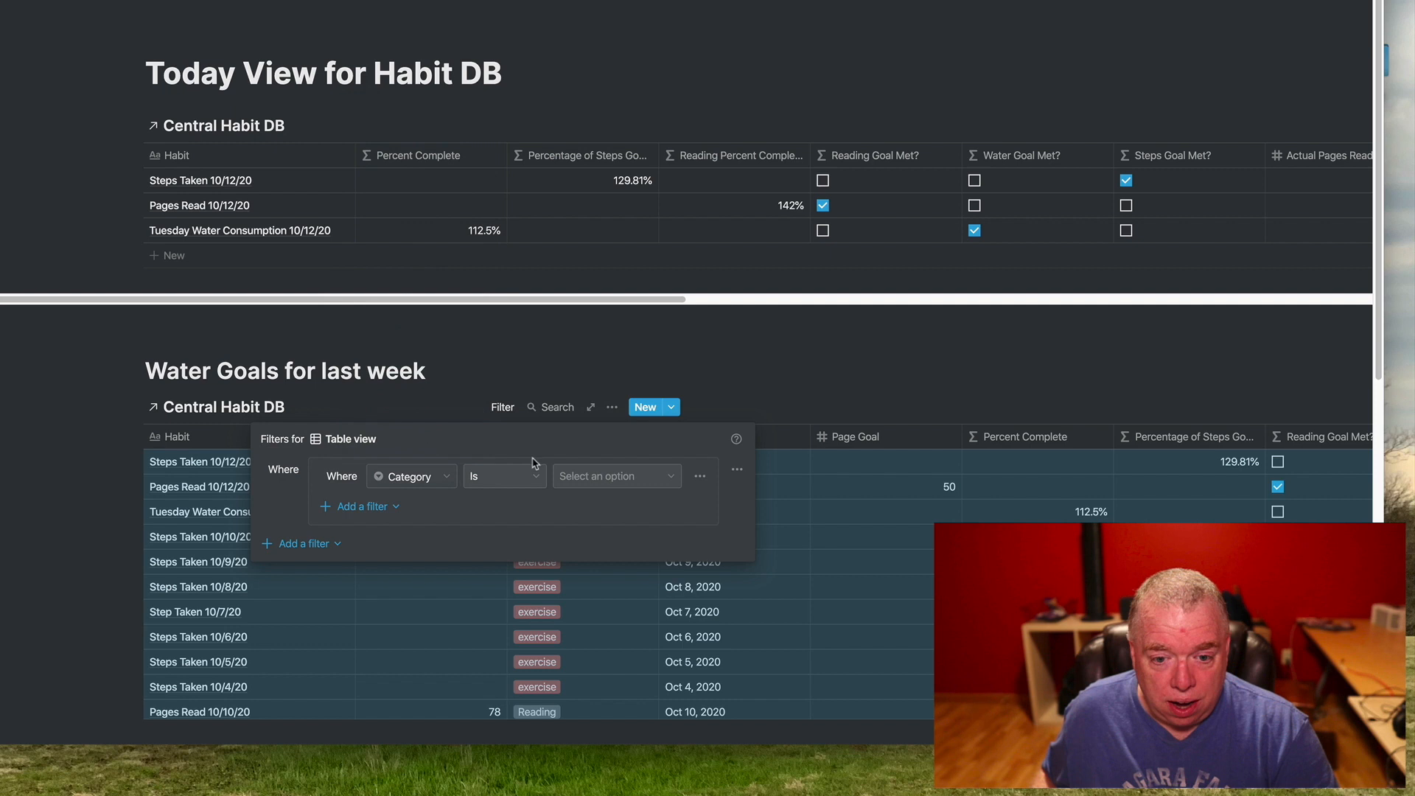
click(594, 481)
click(598, 556)
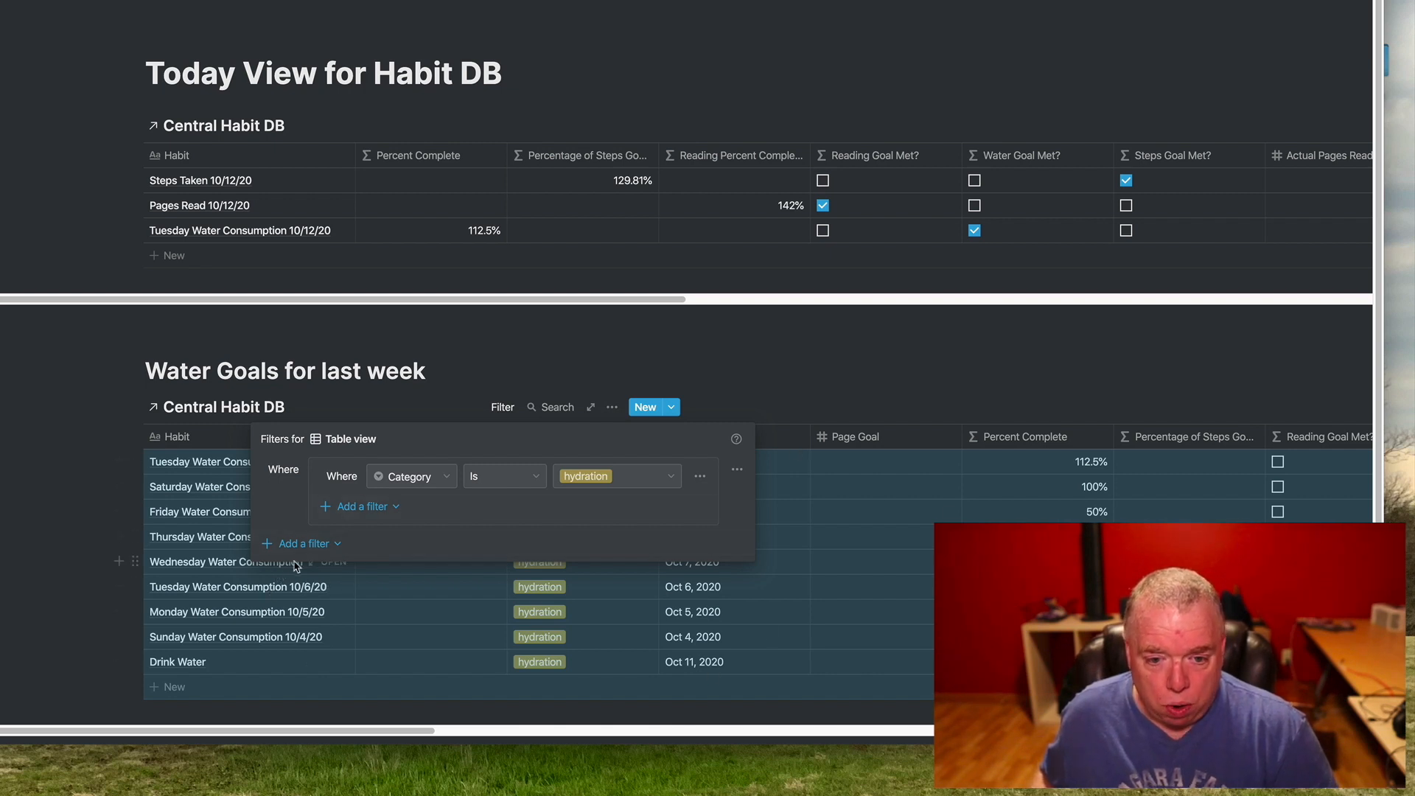
Step: Add an And condition to the filter group requiring Date Is within The past week
click(366, 509)
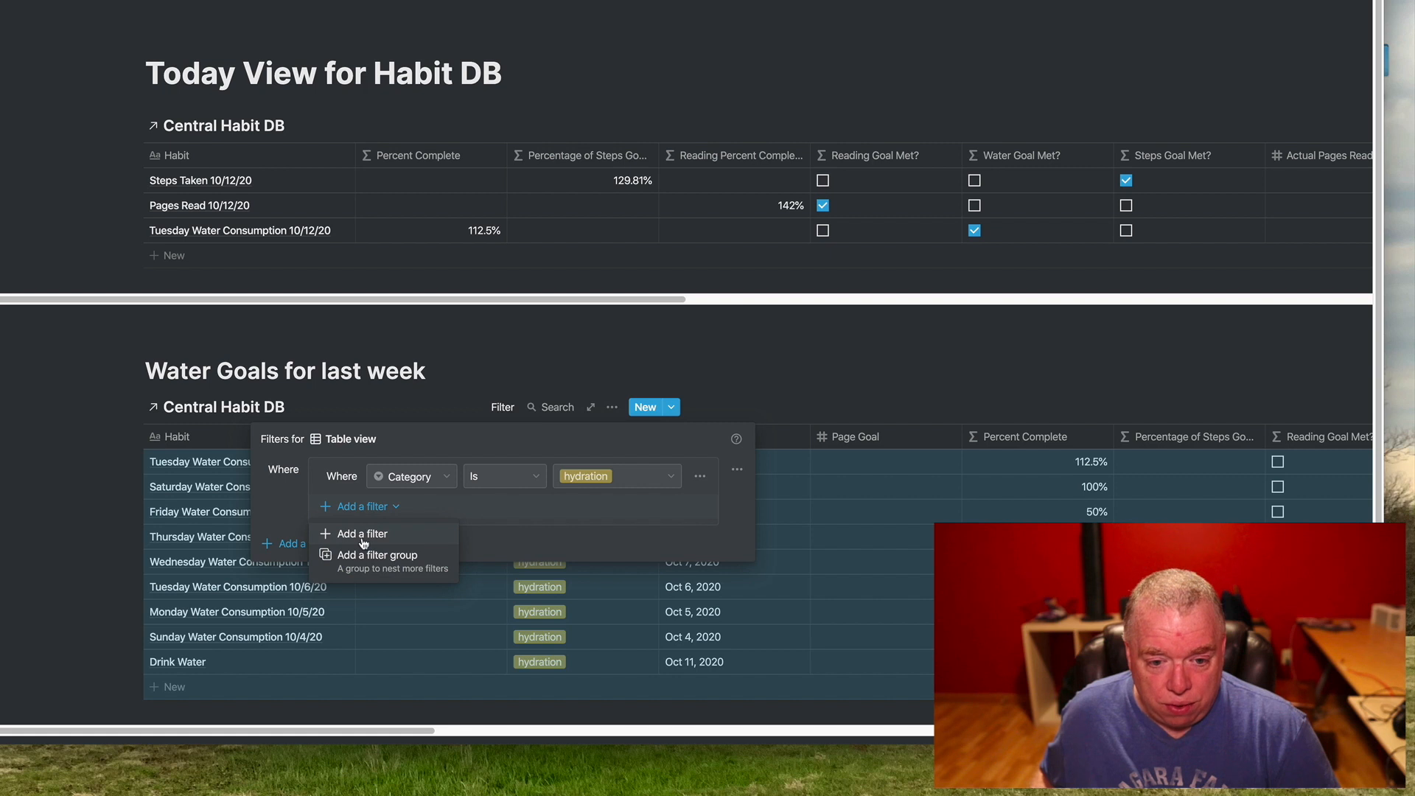
click(362, 534)
click(337, 506)
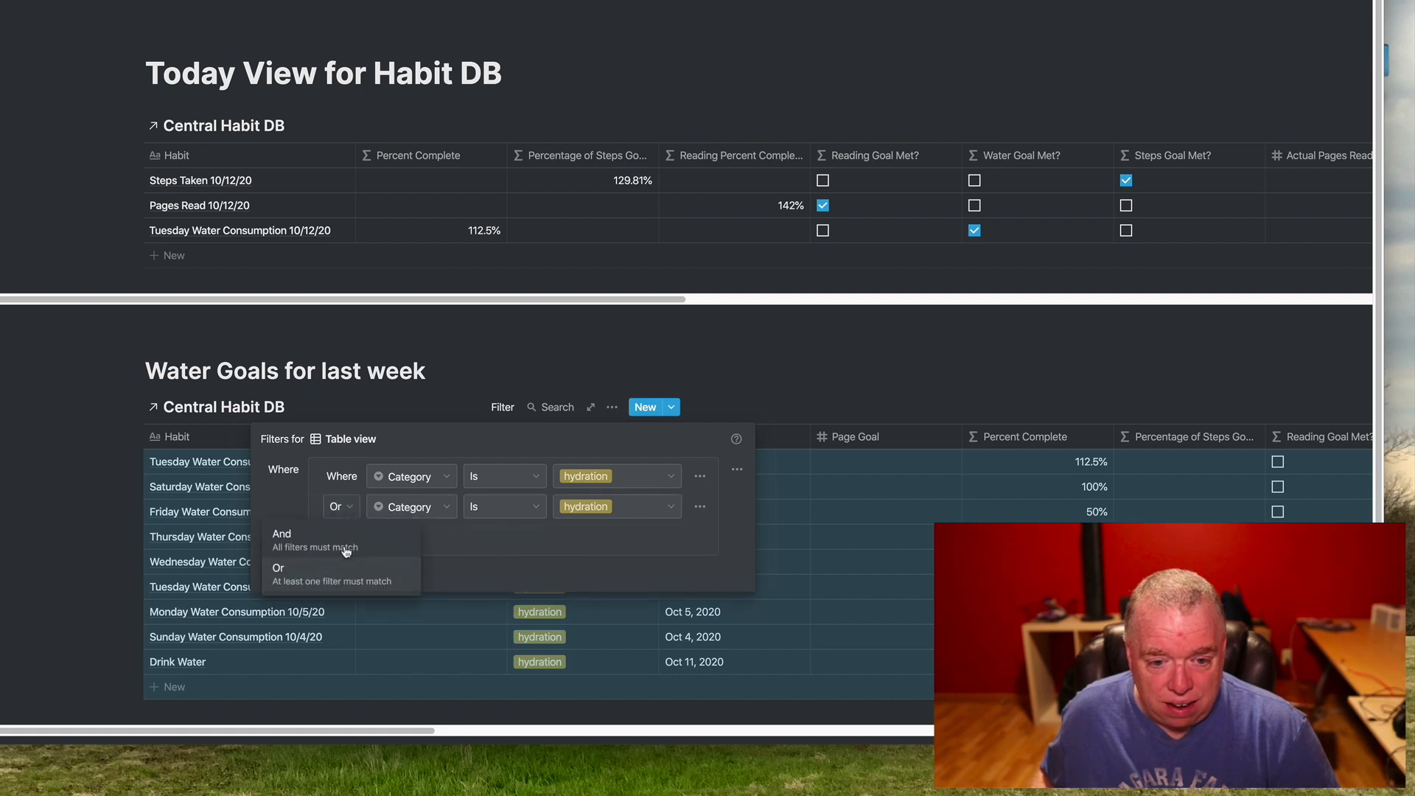
click(345, 553)
click(426, 509)
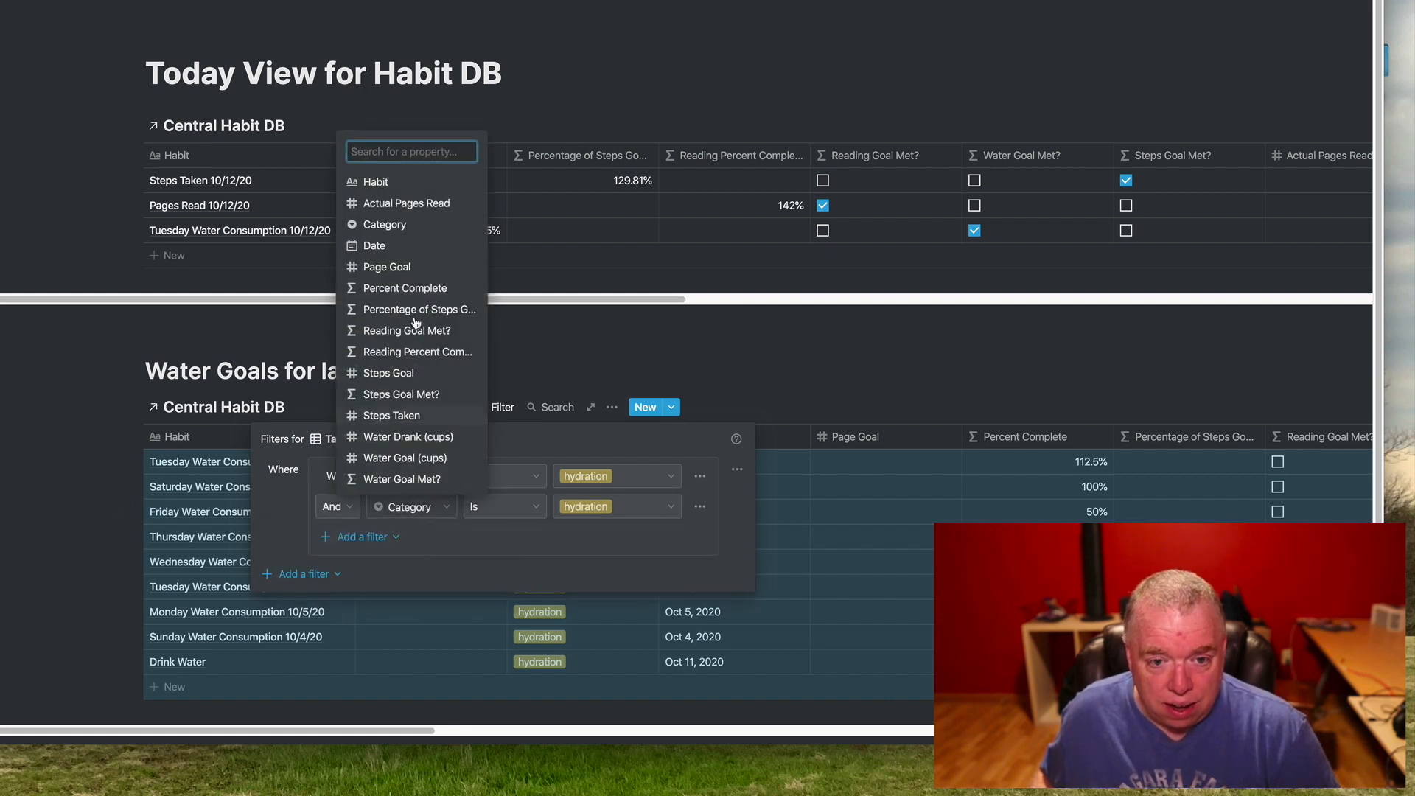
click(413, 250)
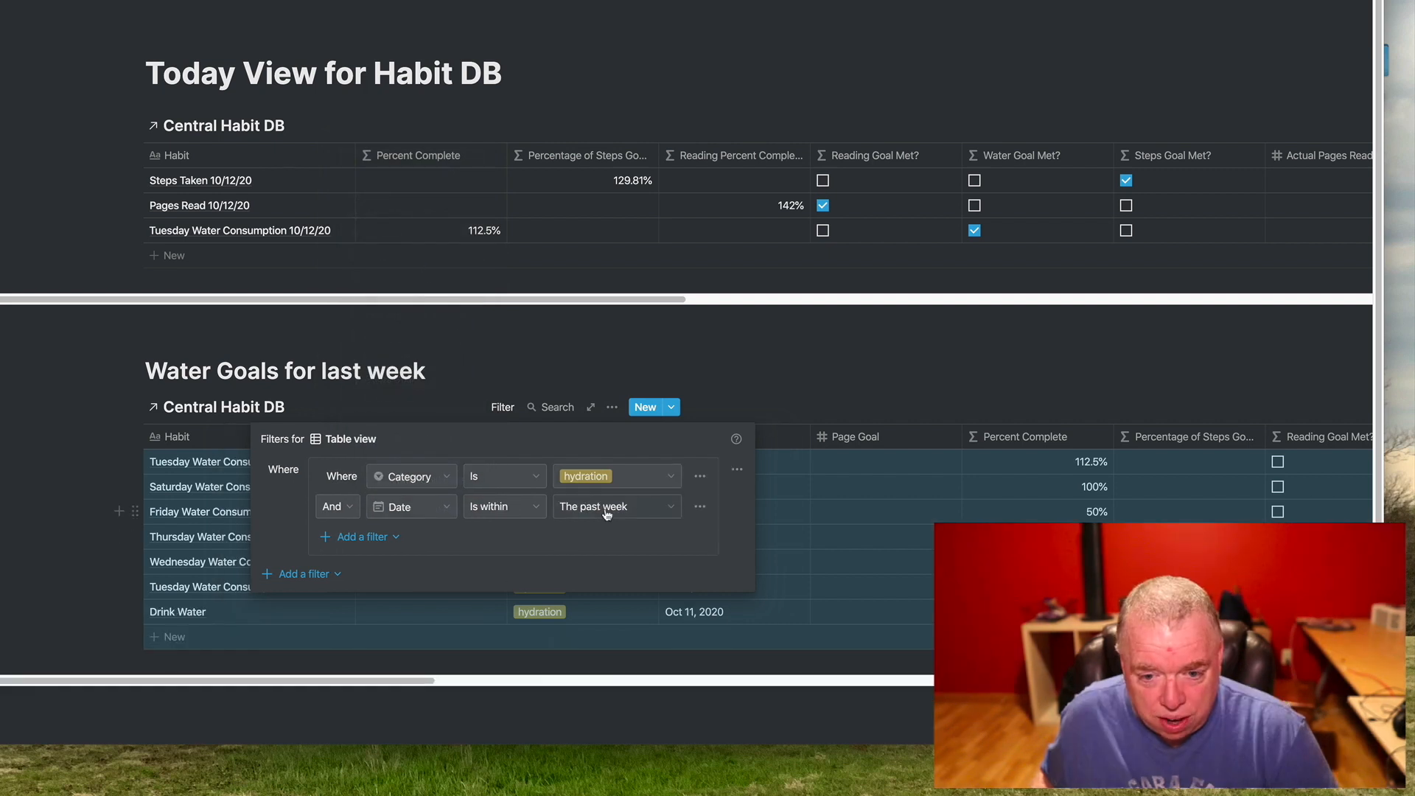
click(737, 350)
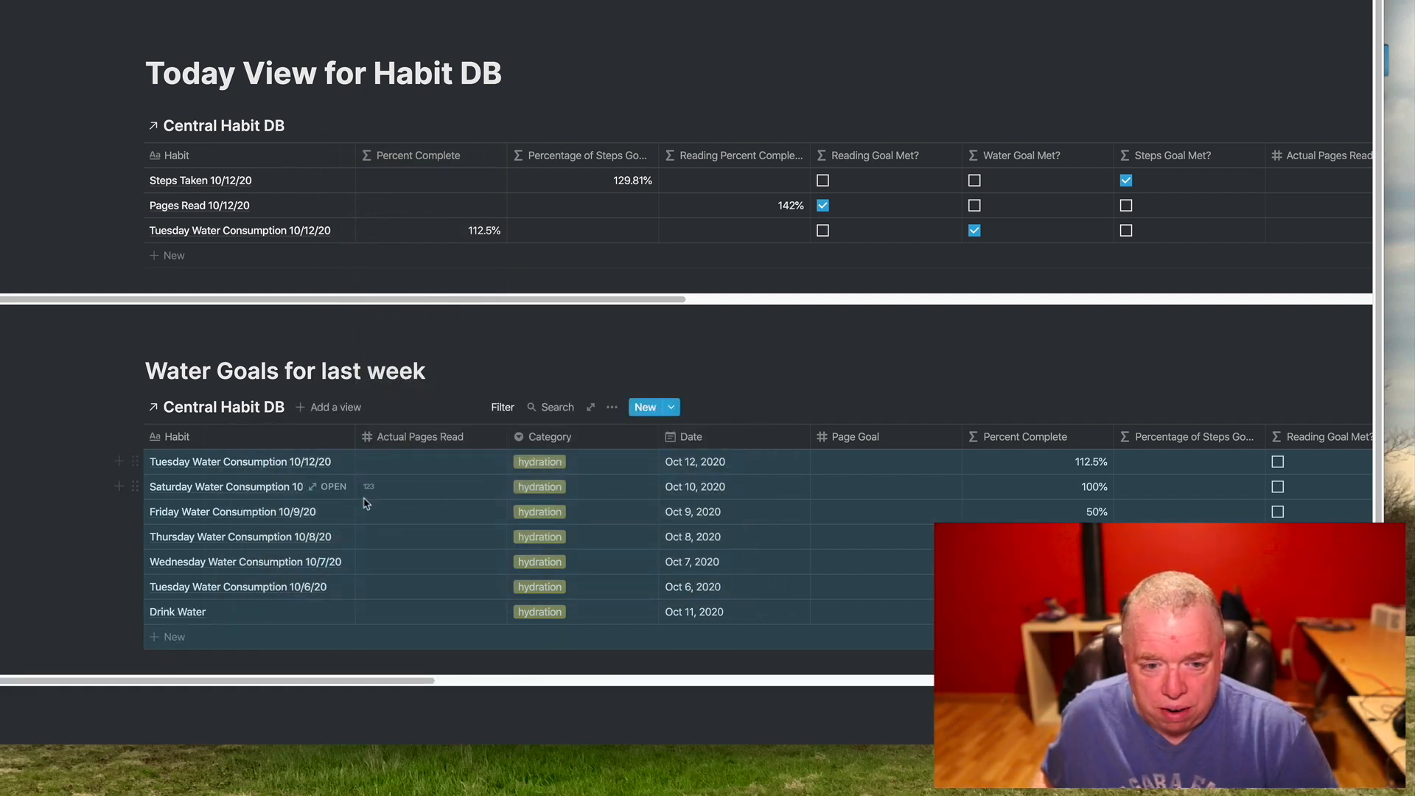
Step: Sort the "Water Goals for last week" table by Date in ascending order
drag(423, 681, 457, 680)
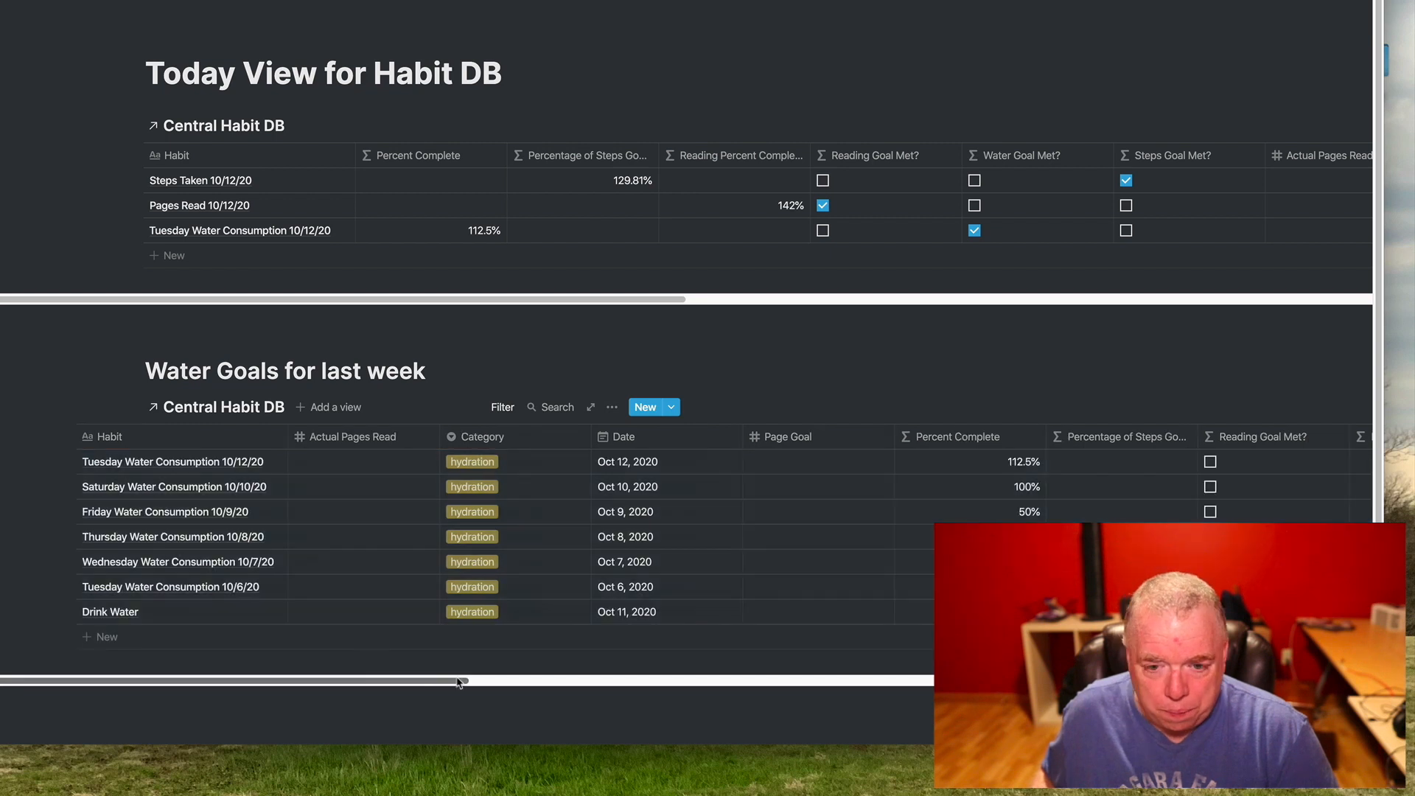
click(612, 409)
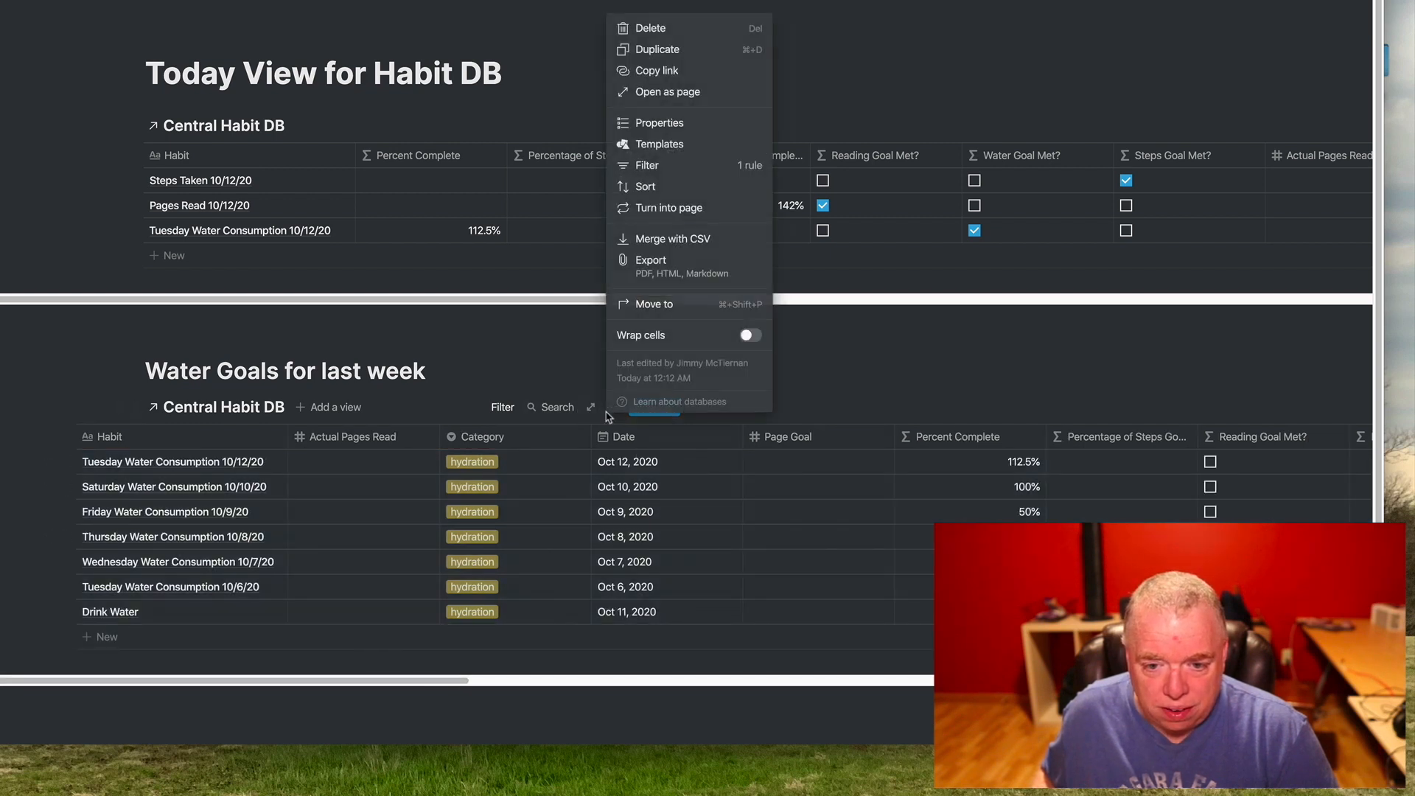
click(686, 187)
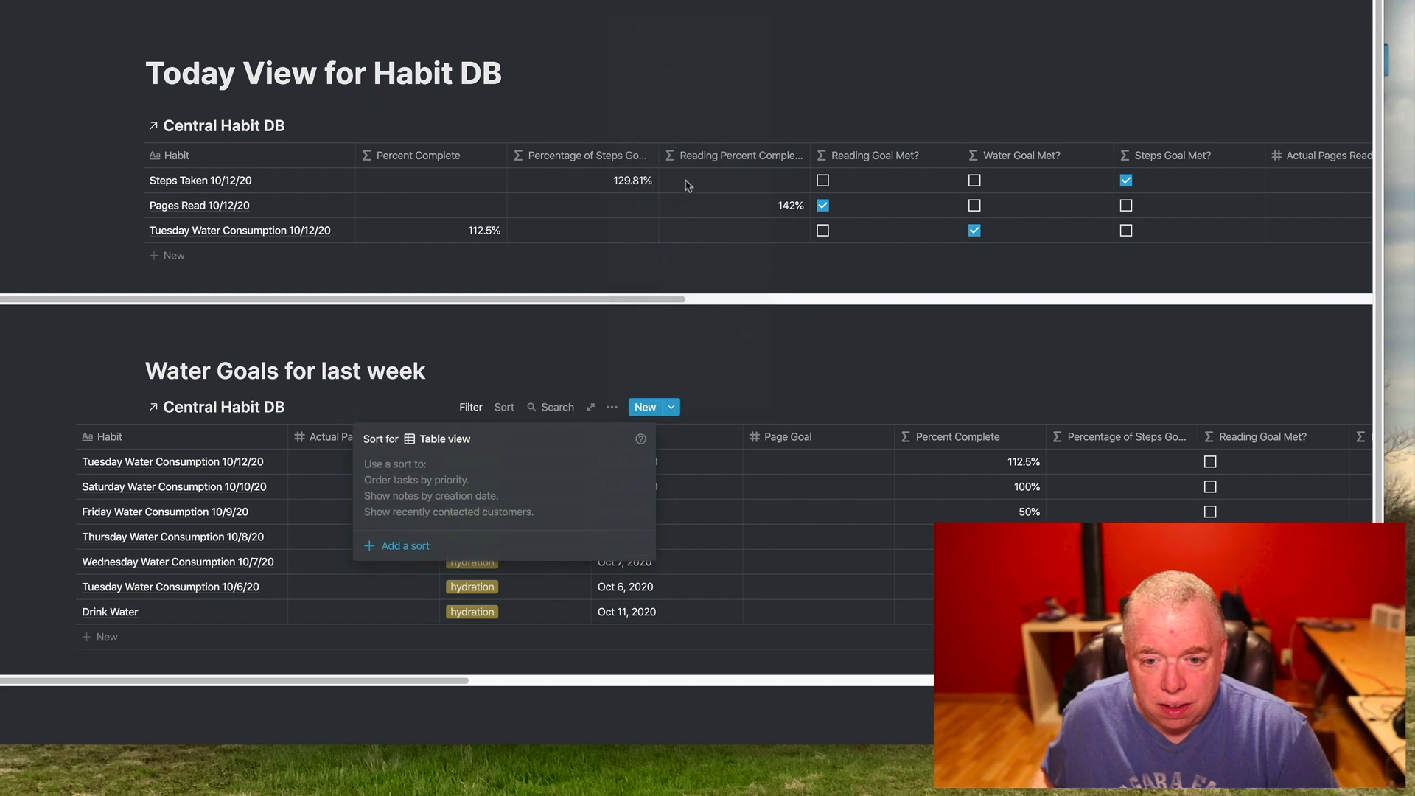
click(414, 546)
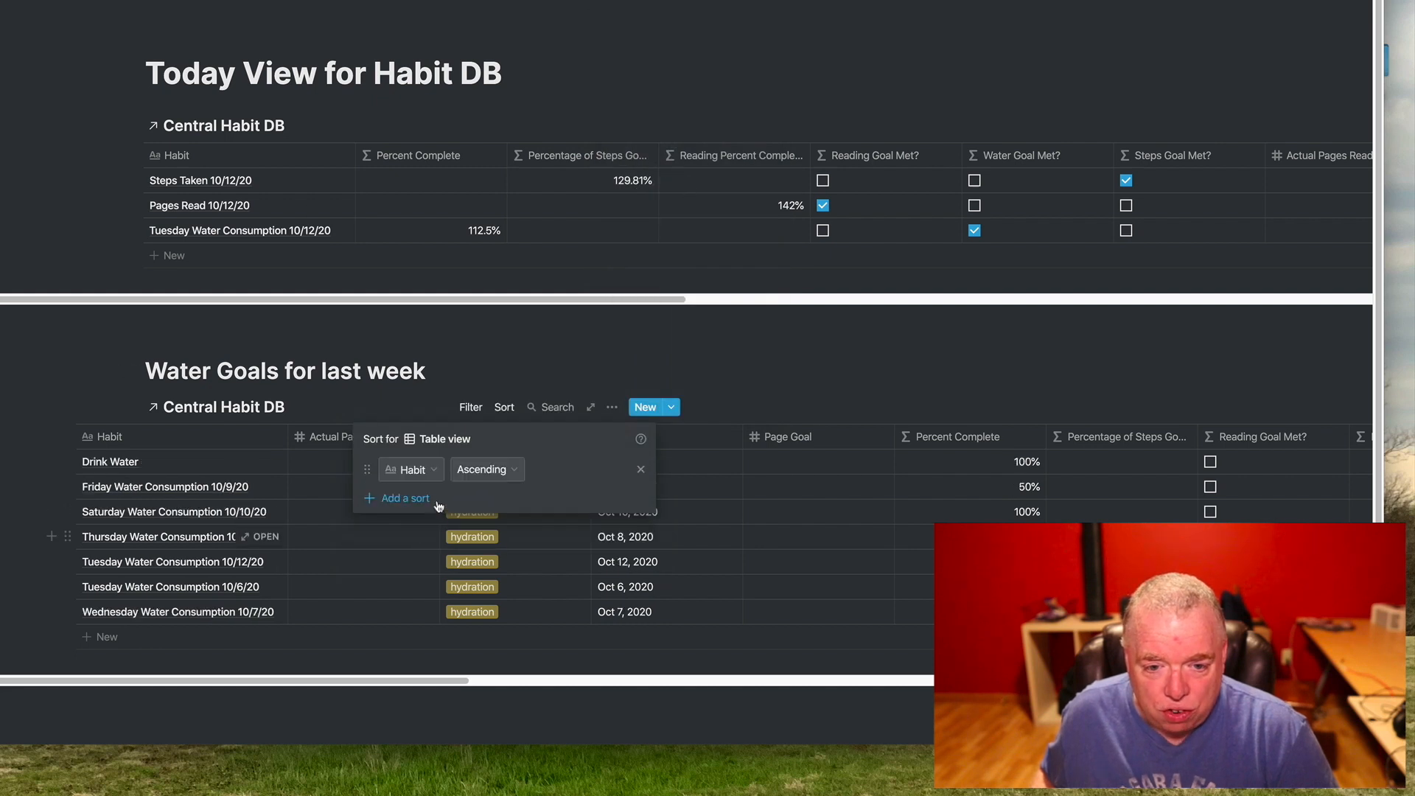
click(432, 469)
click(404, 214)
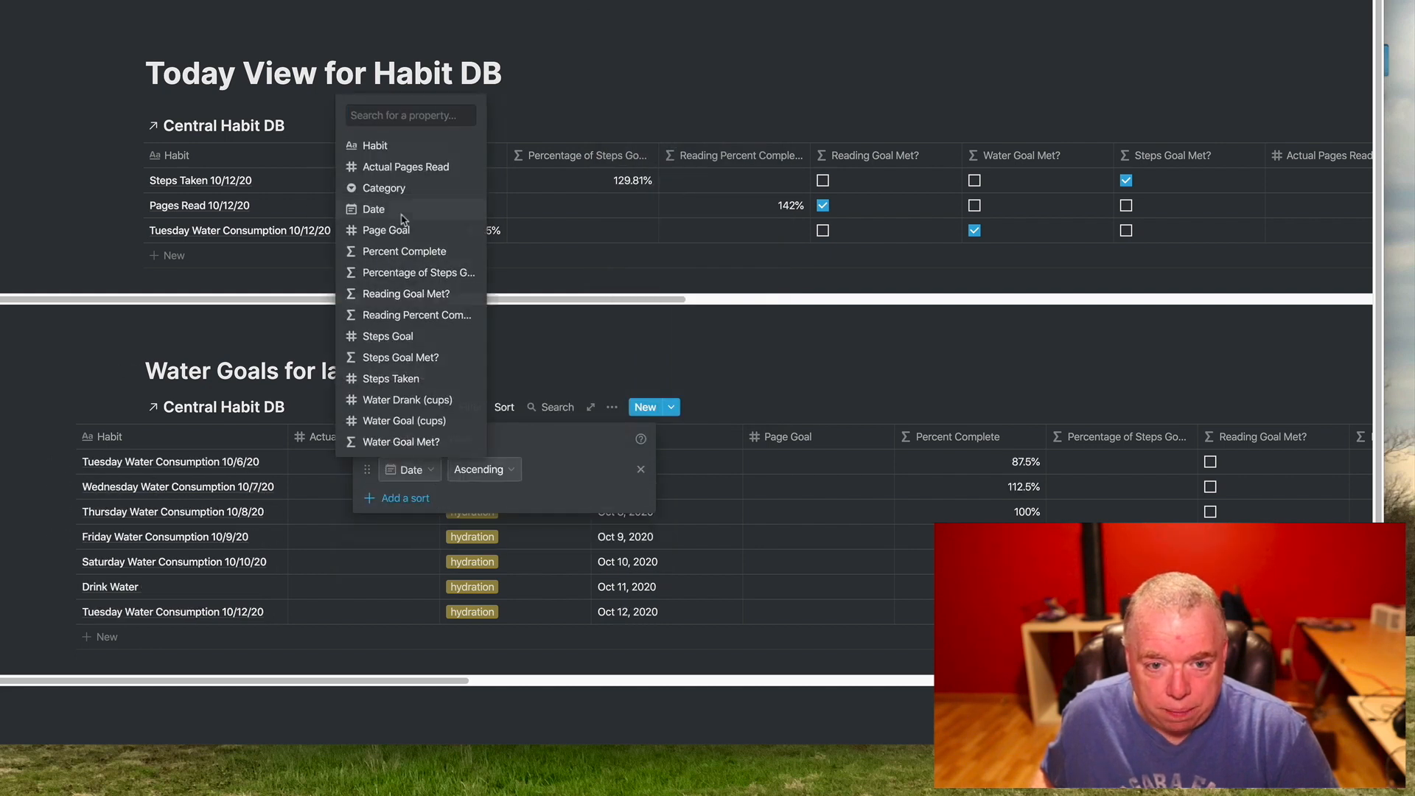
click(271, 474)
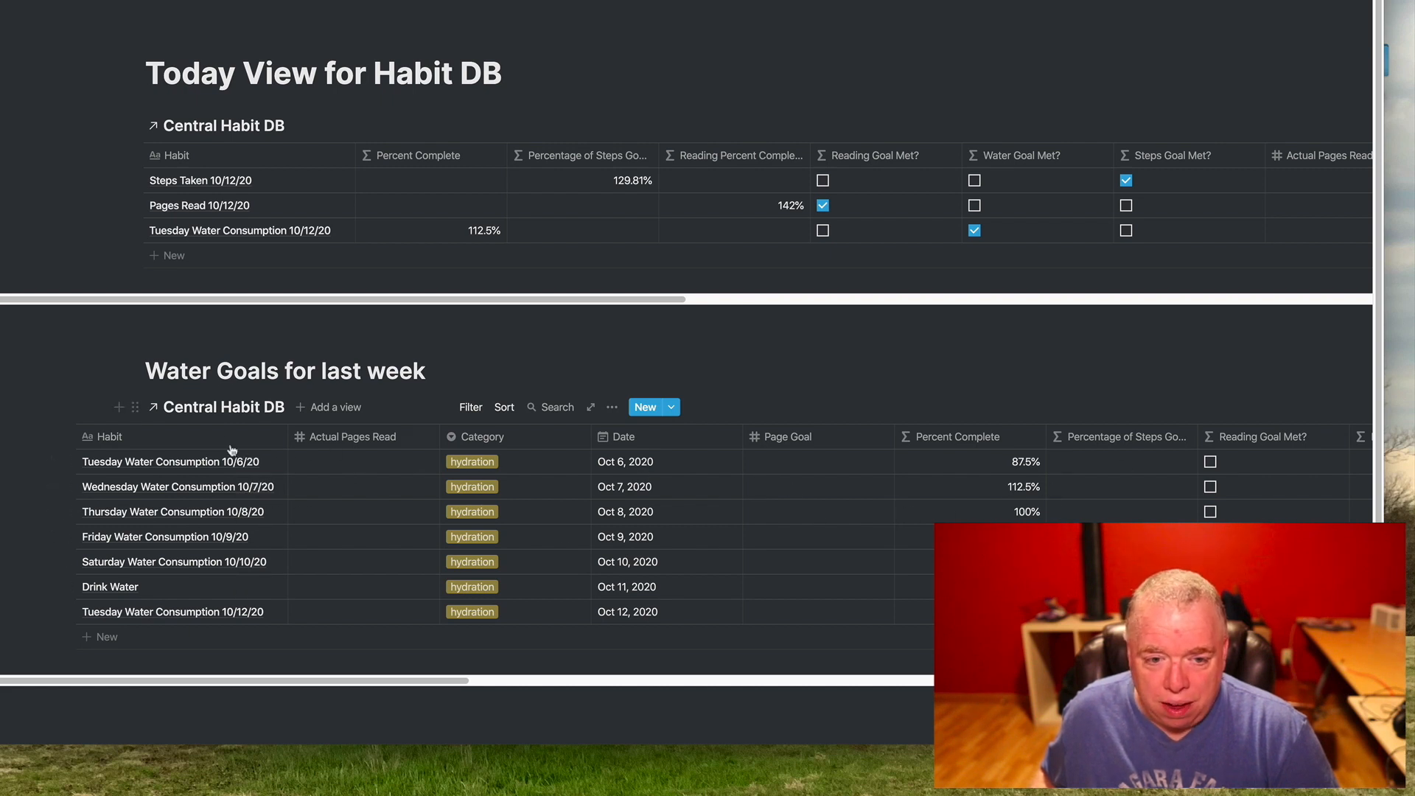
Step: Hide Actual Pages Read, Category, Page Goal, Percentage of Steps Goal being Met, Reading Goal Met? and Reading Percent Complete in the water goals table
scroll(306, 683, left, 1)
drag(306, 683, 179, 682)
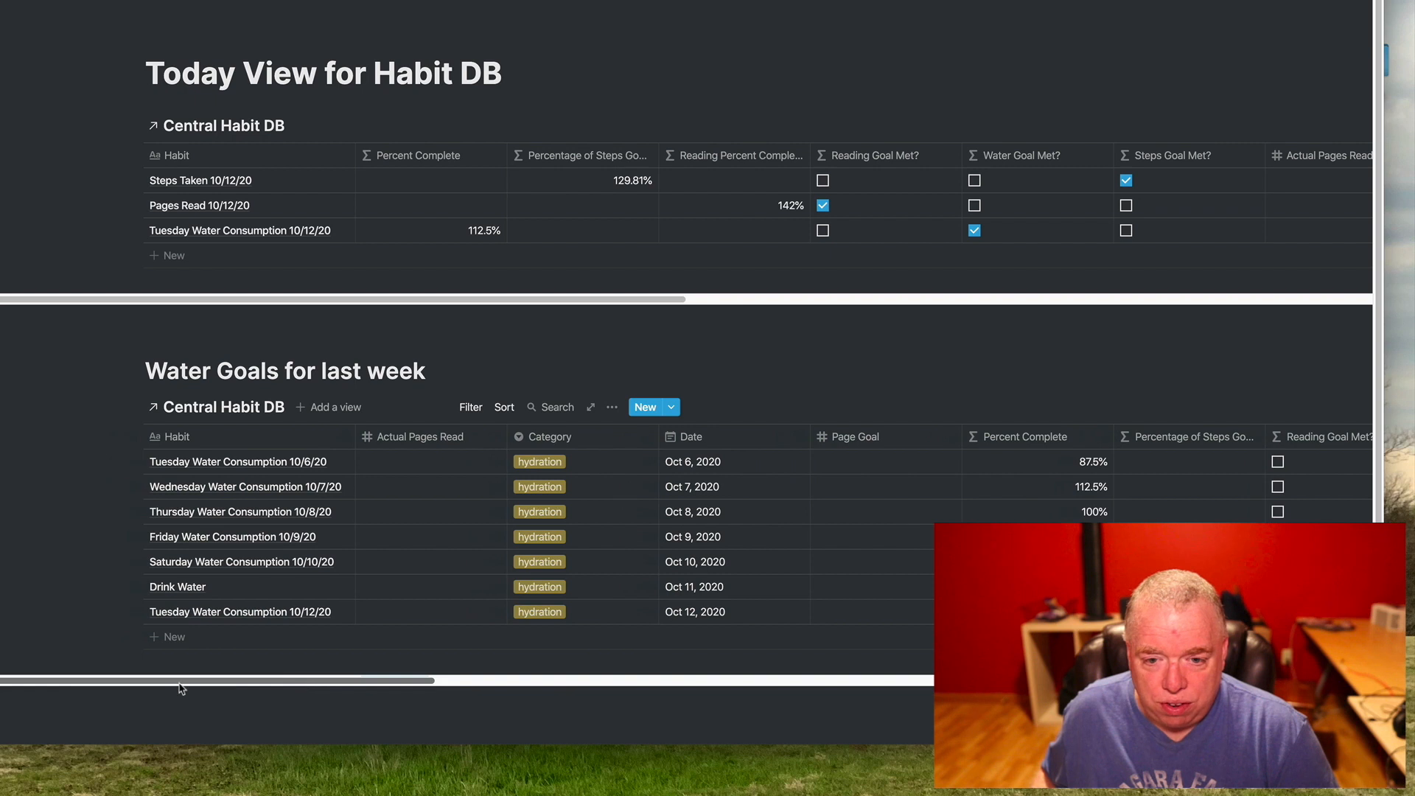
click(612, 407)
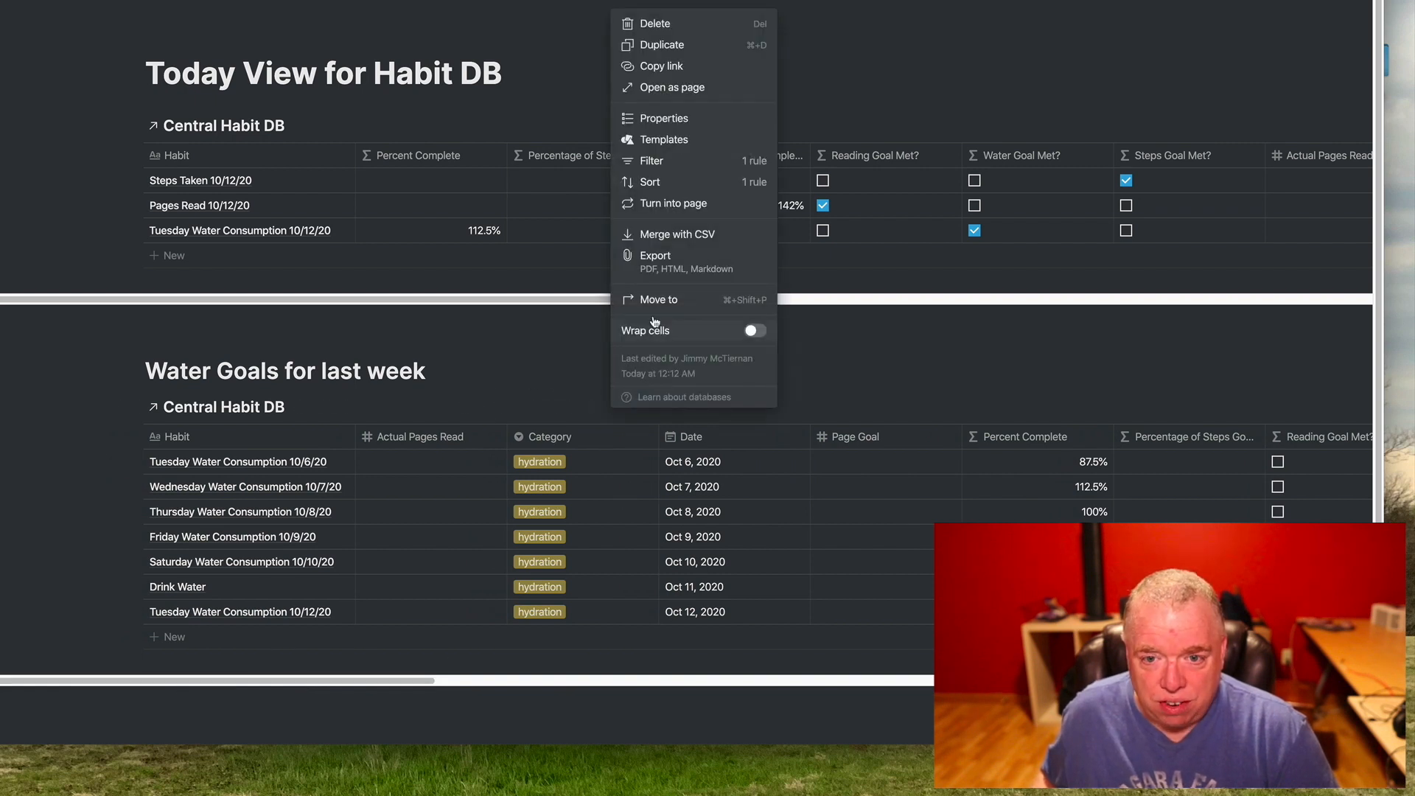
click(653, 118)
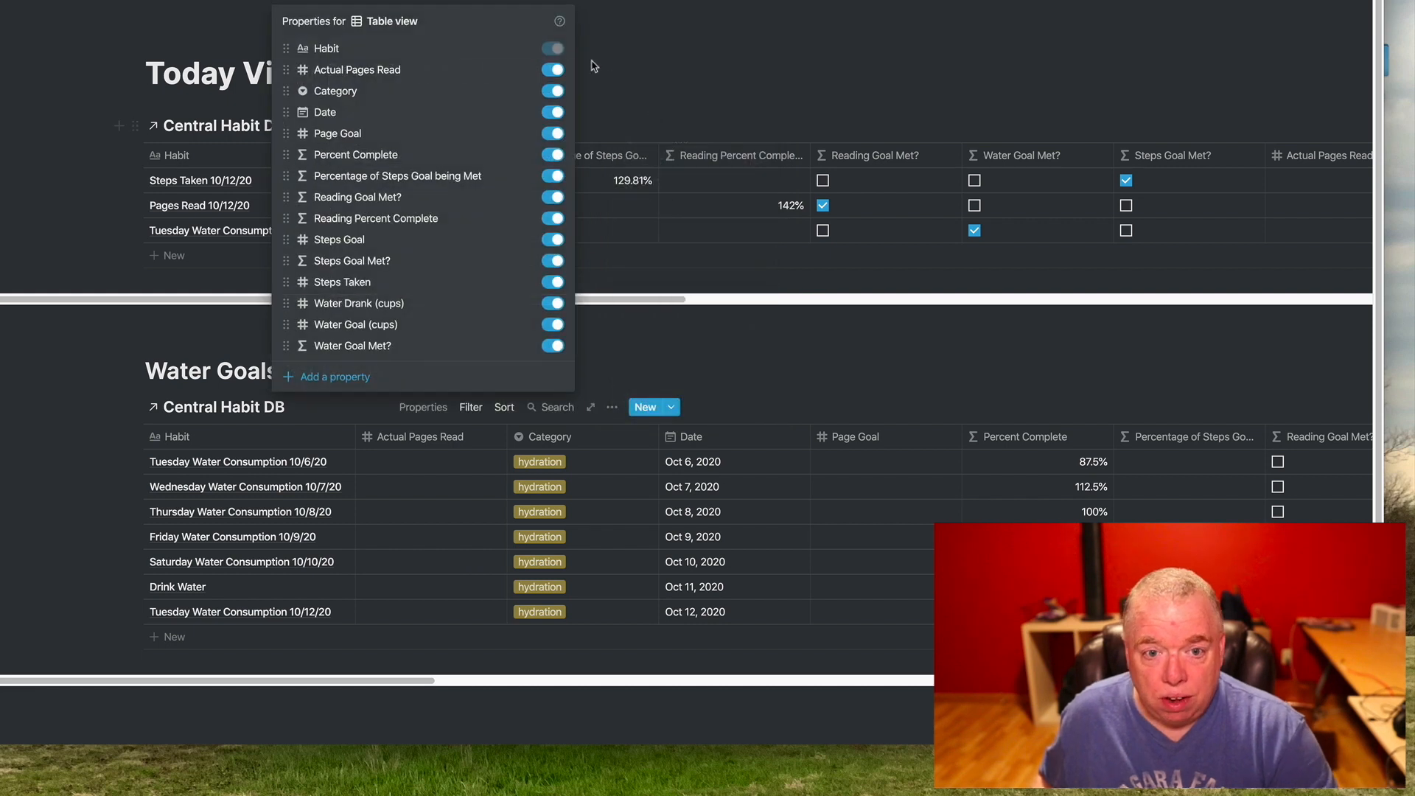
click(553, 71)
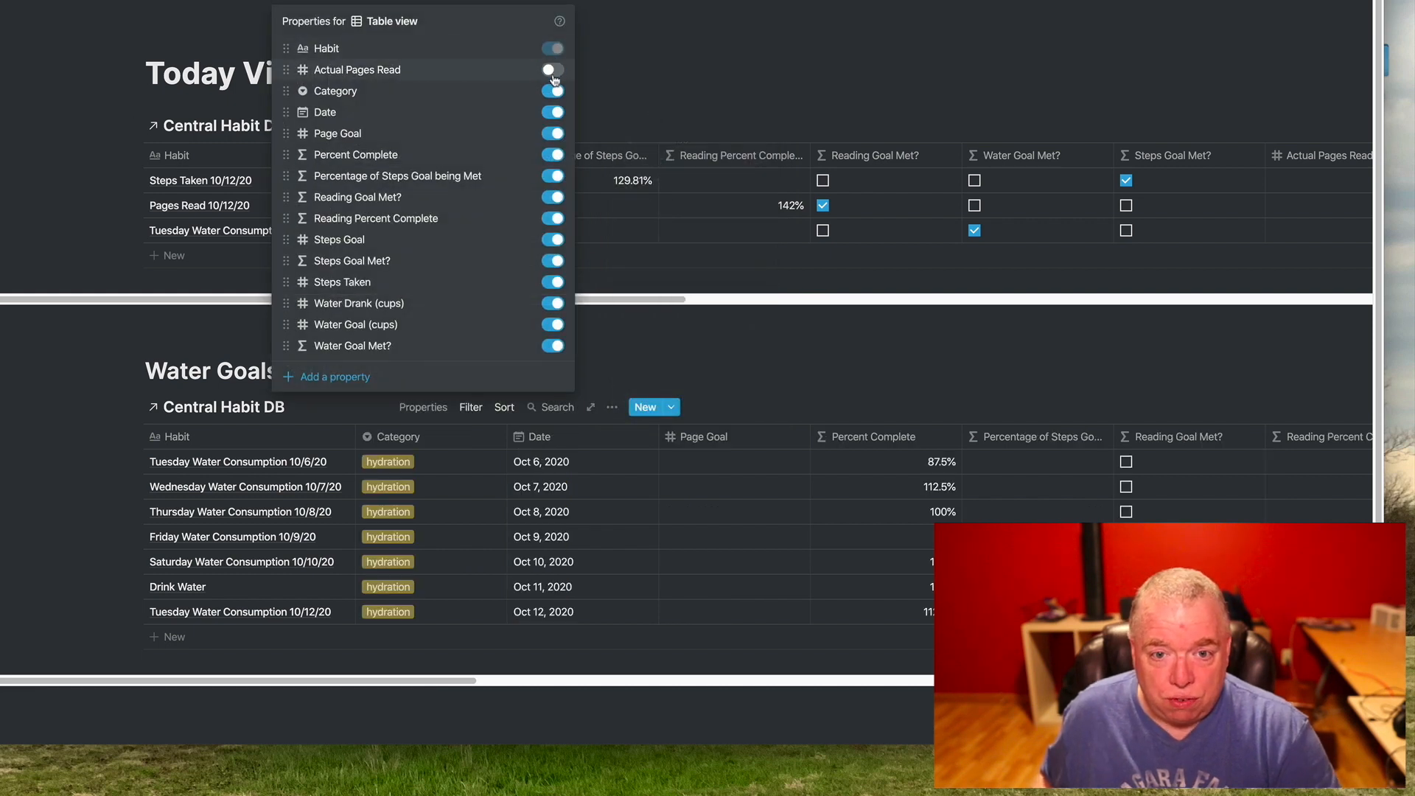
click(553, 92)
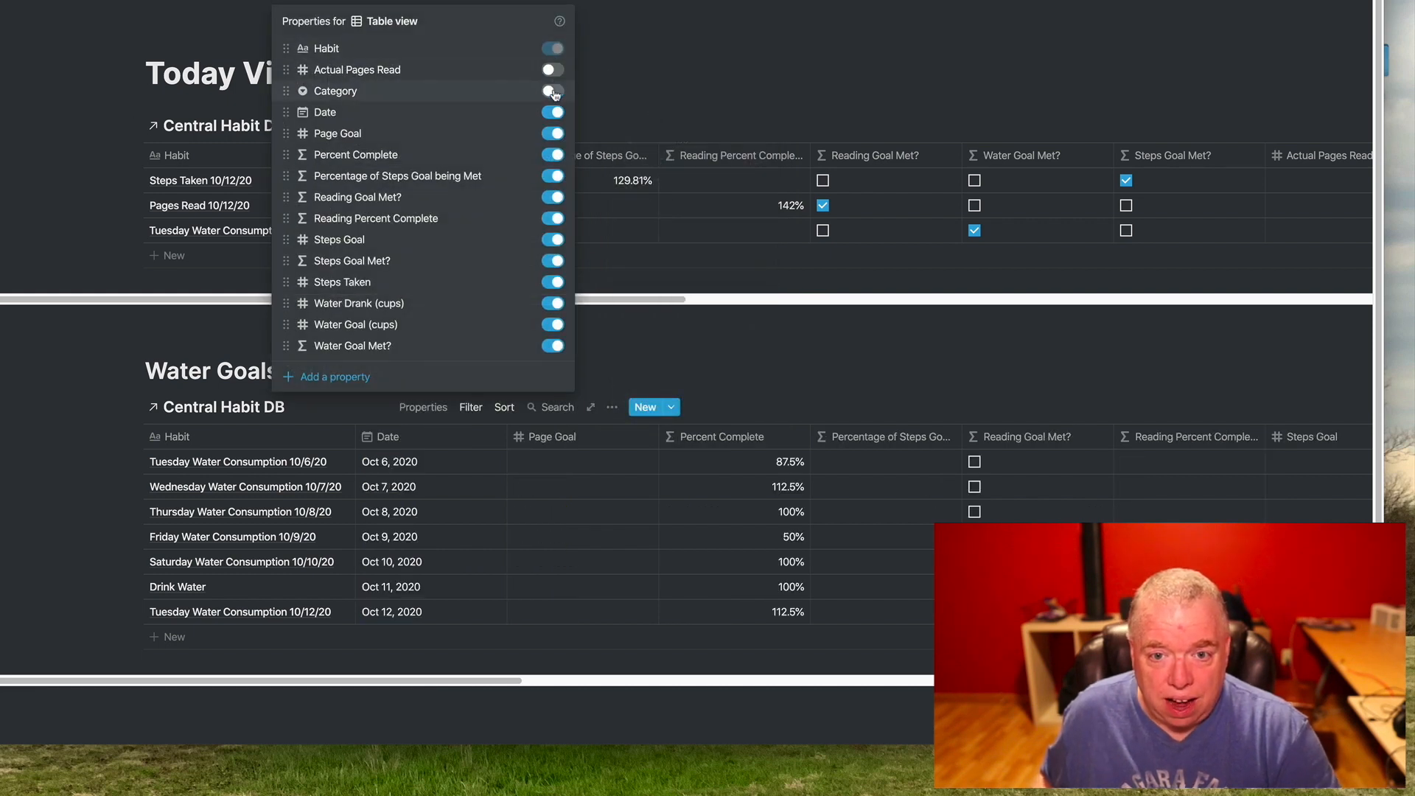
click(554, 134)
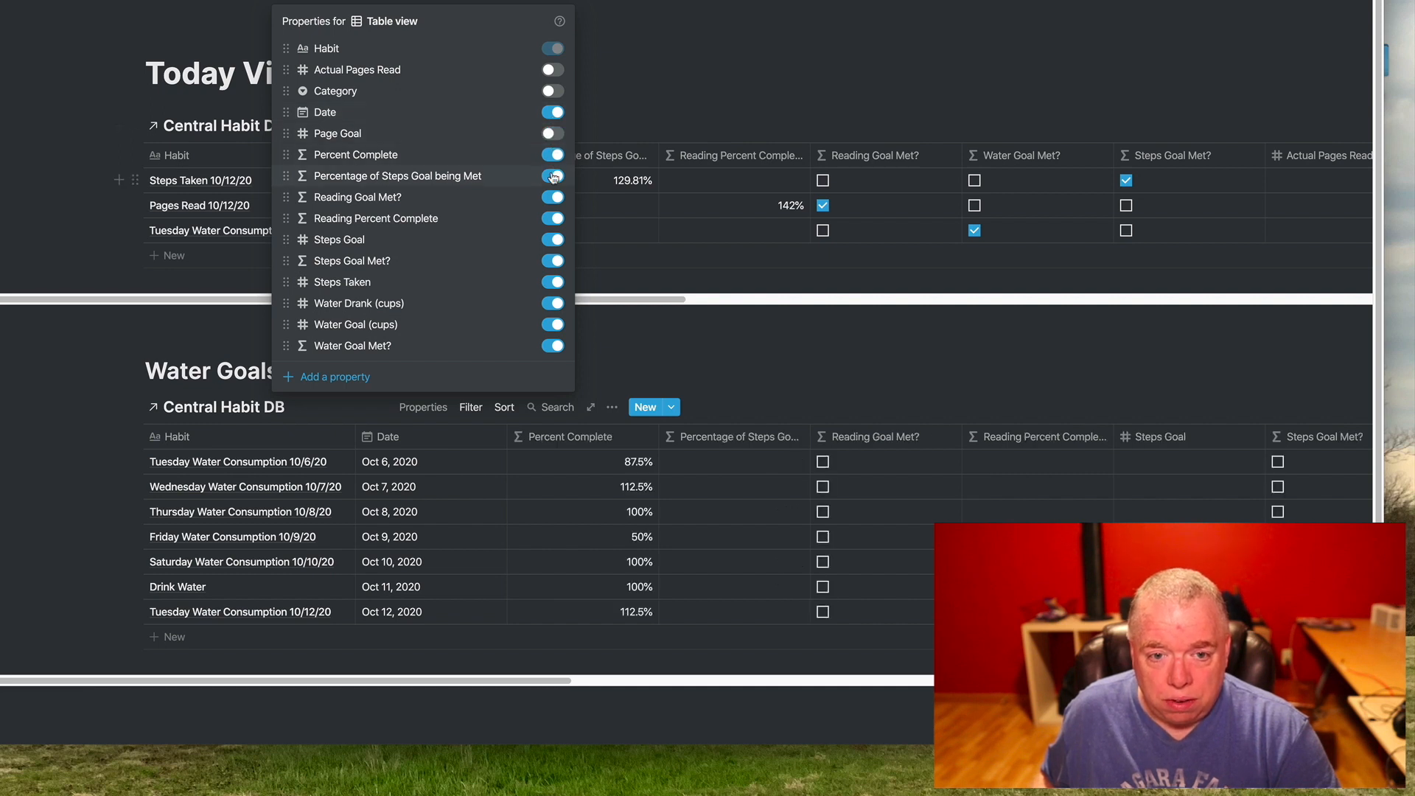
click(554, 177)
click(556, 199)
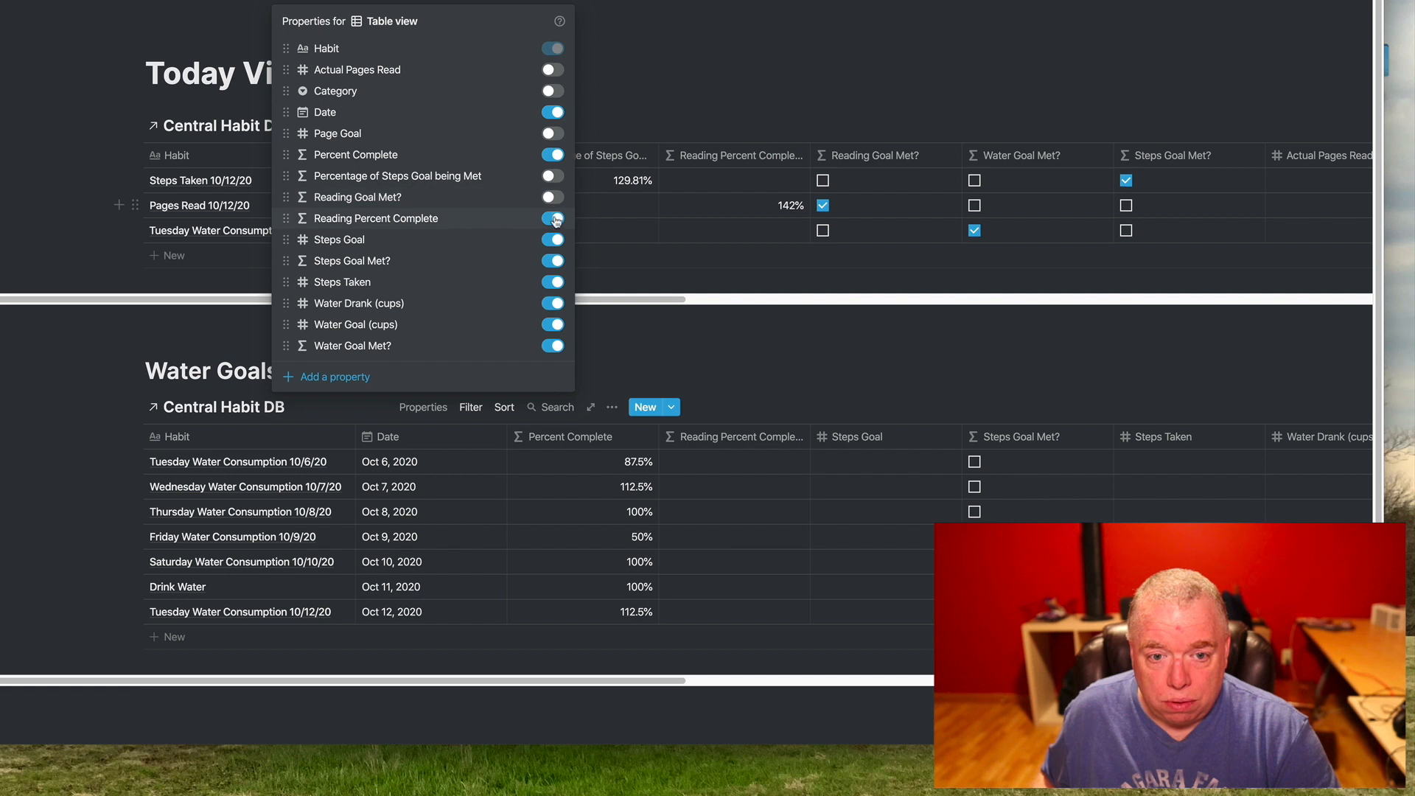
click(554, 220)
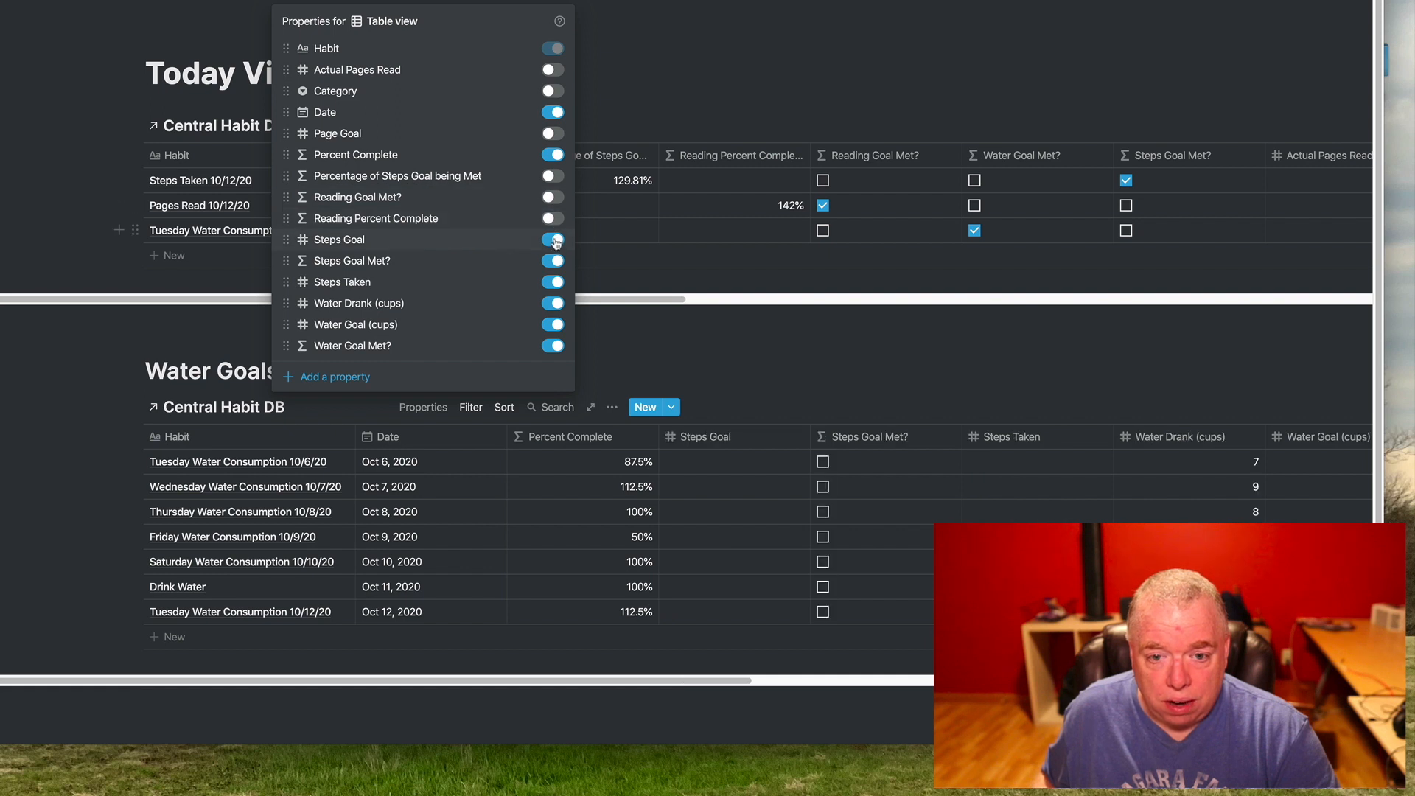
Step: Hide the Steps Goal, Steps Goal Met? and Steps Taken properties in the water goals table
click(553, 241)
click(553, 261)
click(553, 284)
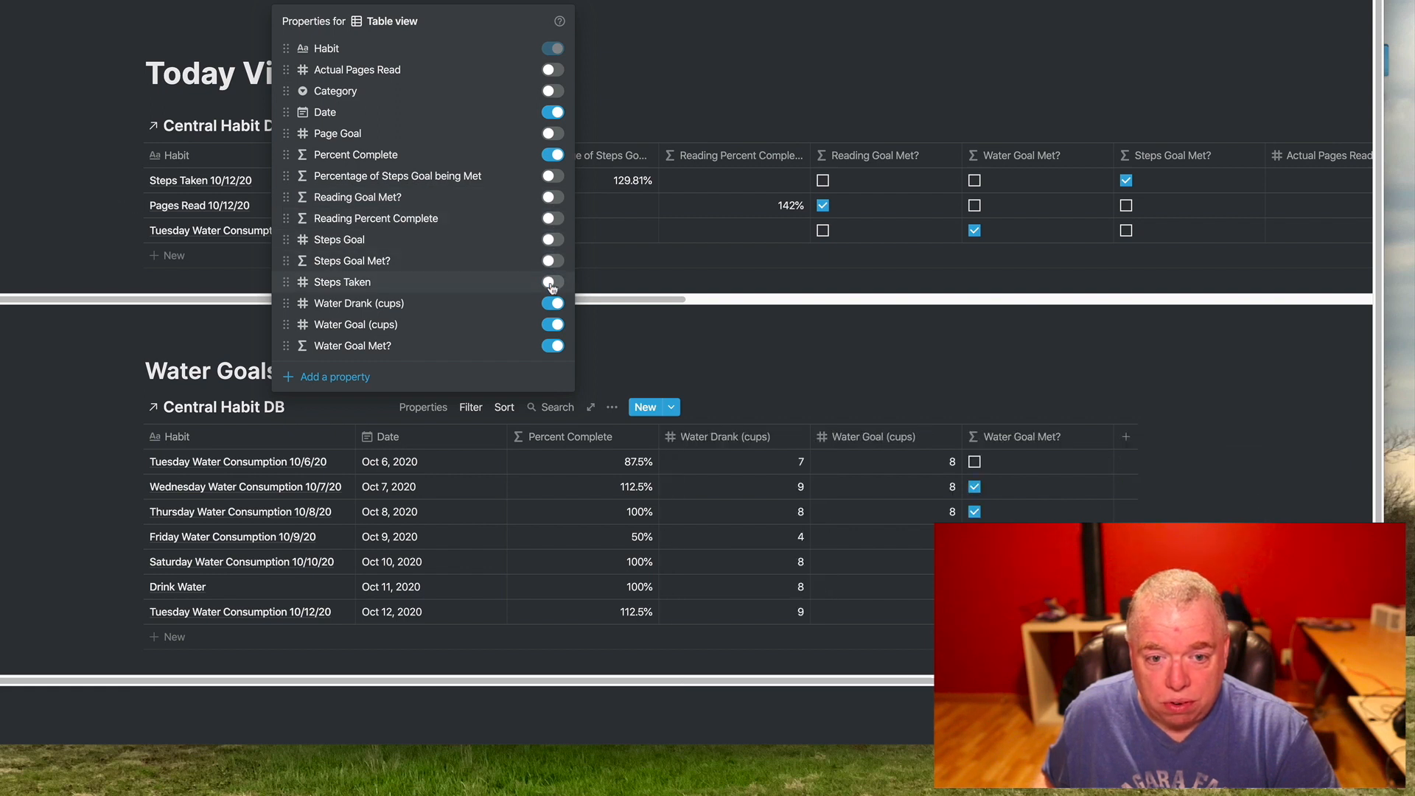
click(118, 422)
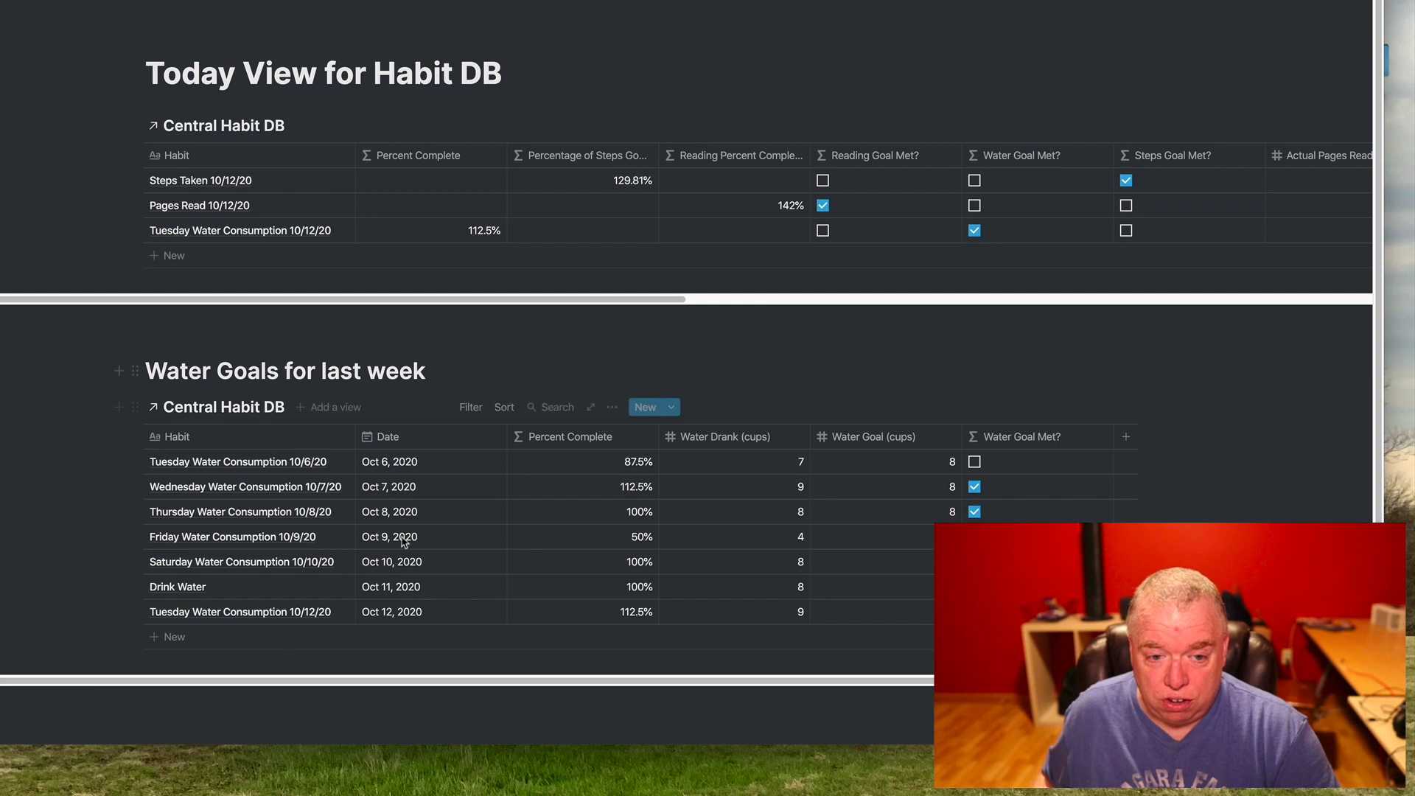
Step: Add an empty text block below the "Water Goals for last week" table
scroll(161, 440, down, 1)
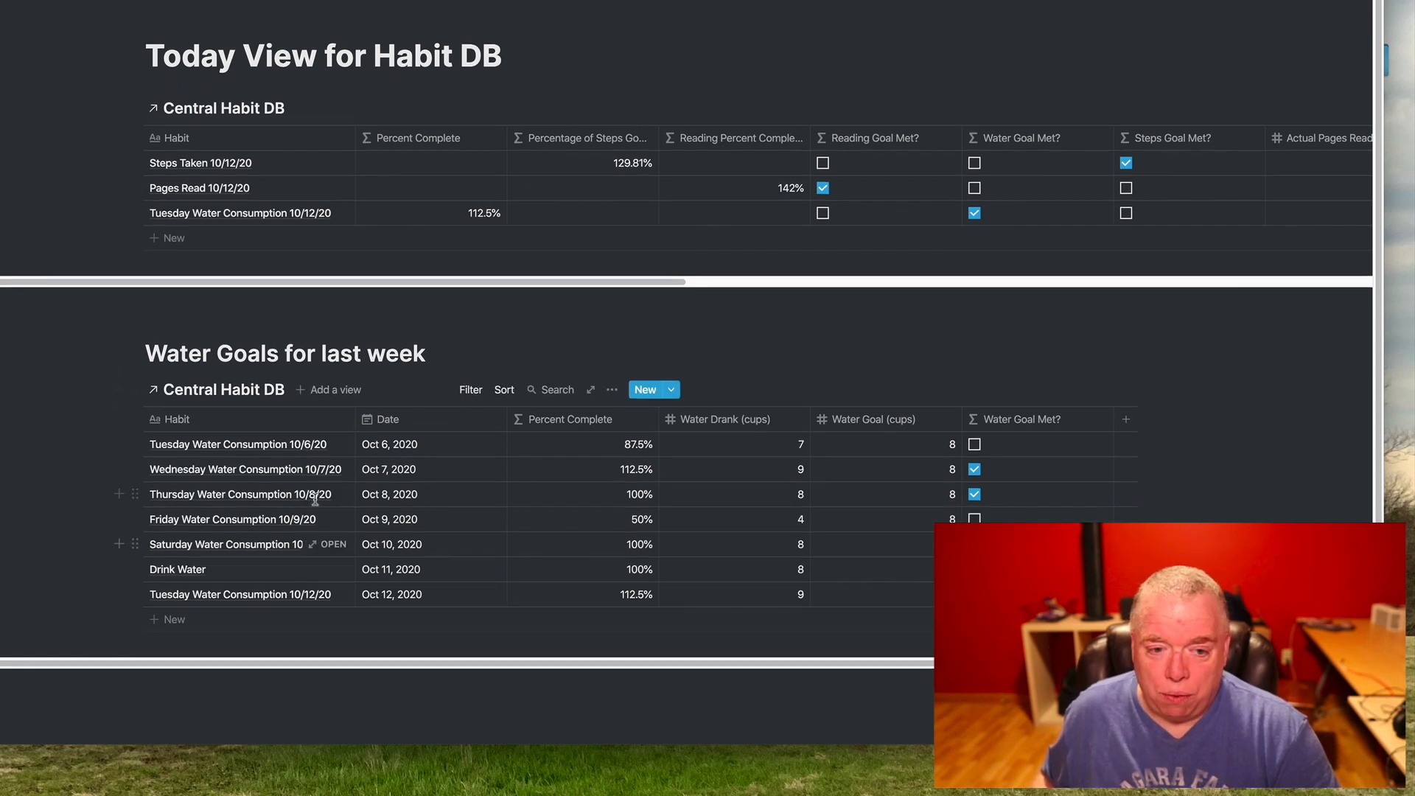
scroll(281, 619, down, 3)
click(282, 626)
text(/)
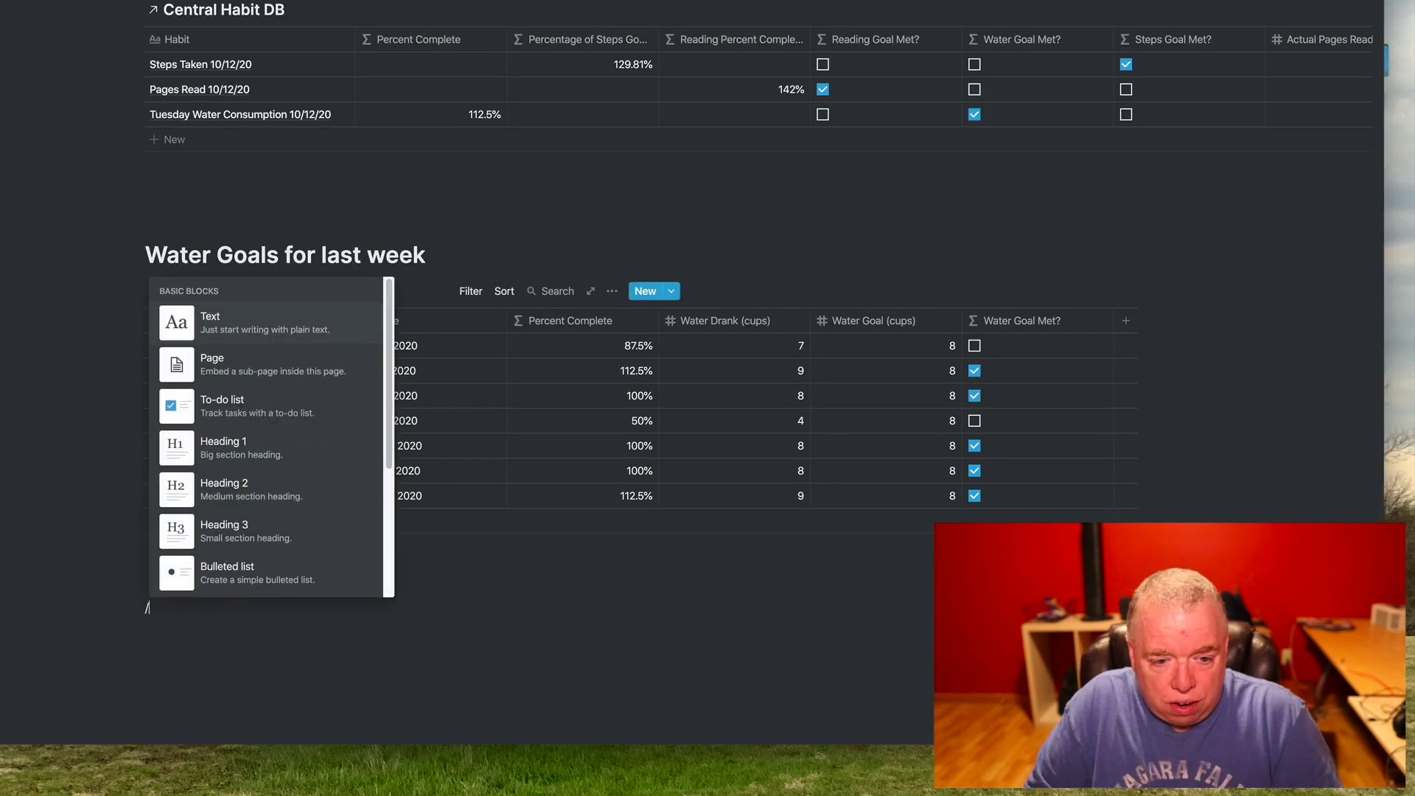
key(Return)
scroll(606, 351, up, 2)
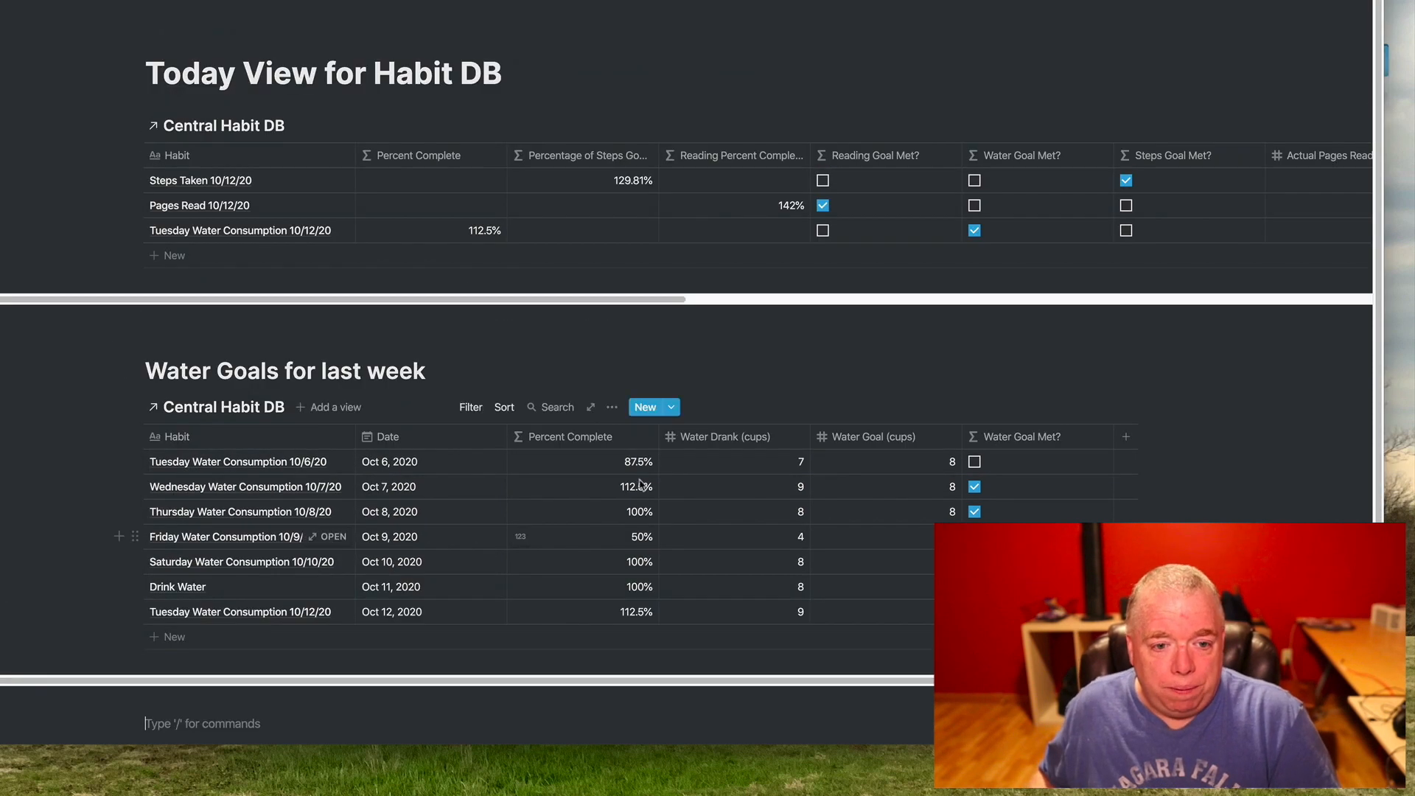
Step: Create an empty sub-page titled "Steps Dashboard" on the Habit Tracker Main Page, below Today View for Habit DB
click(243, 2)
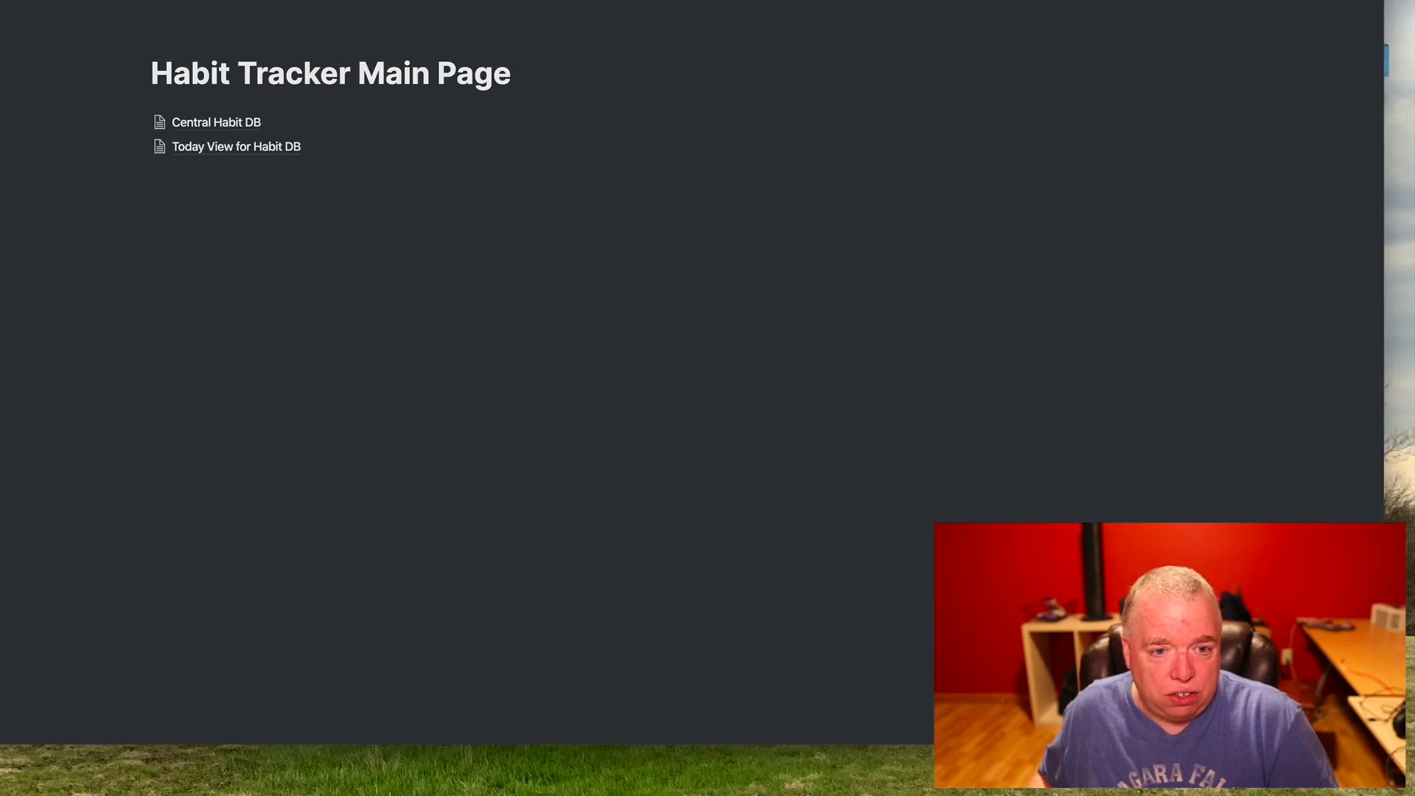
click(269, 173)
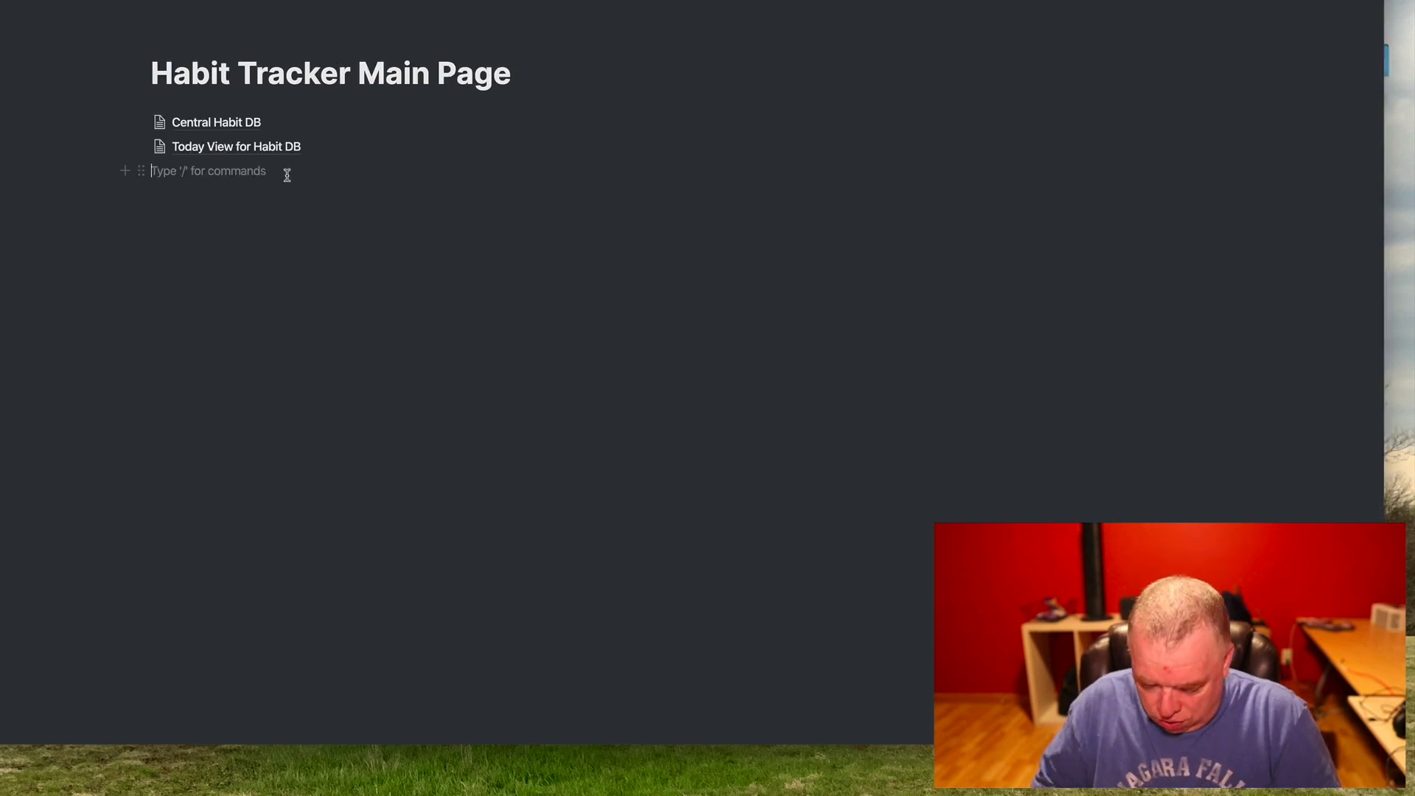
text(/p[ag)
key(BackSpace)
key(BackSpace)
key(BackSpace)
text(age)
key(Return)
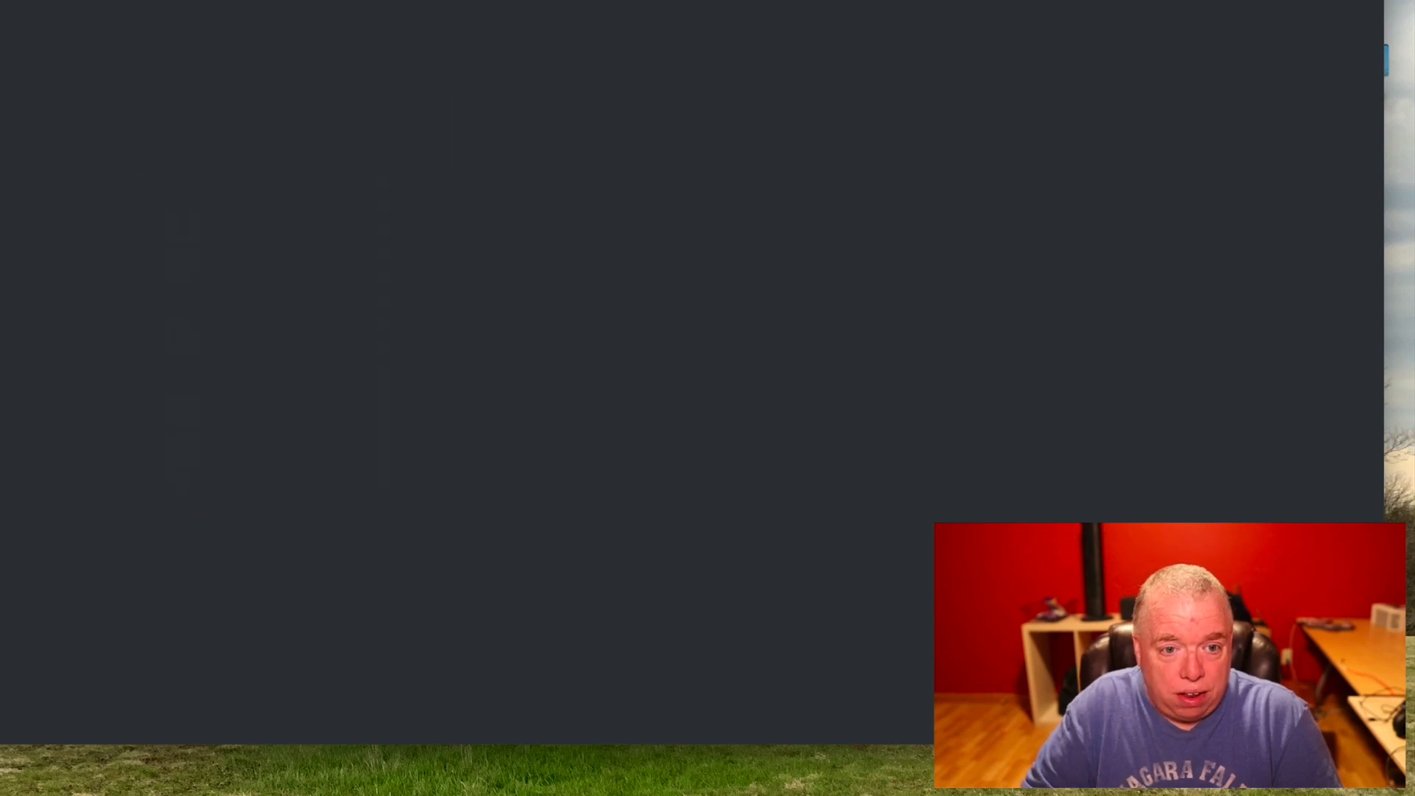
text(Steps)
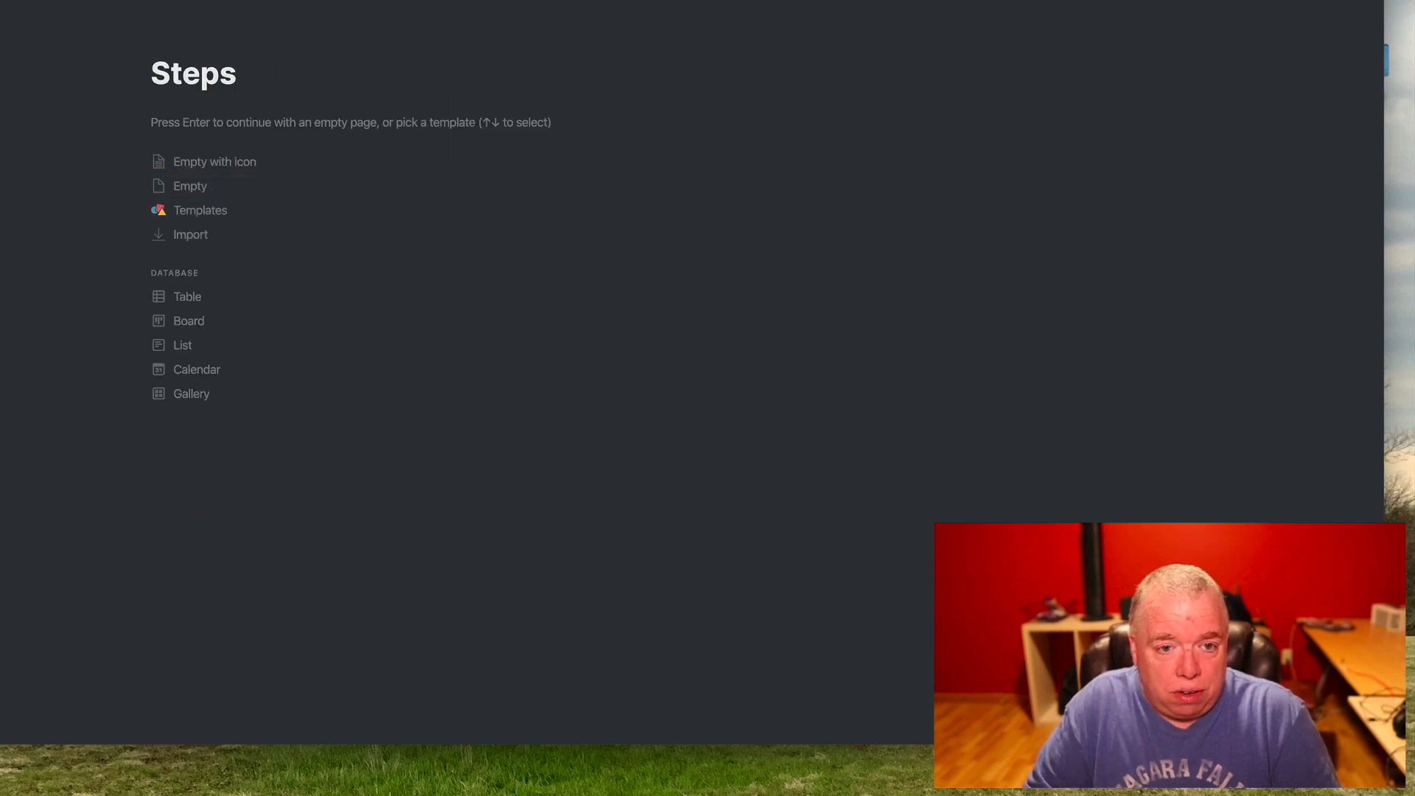
text( Dashboard)
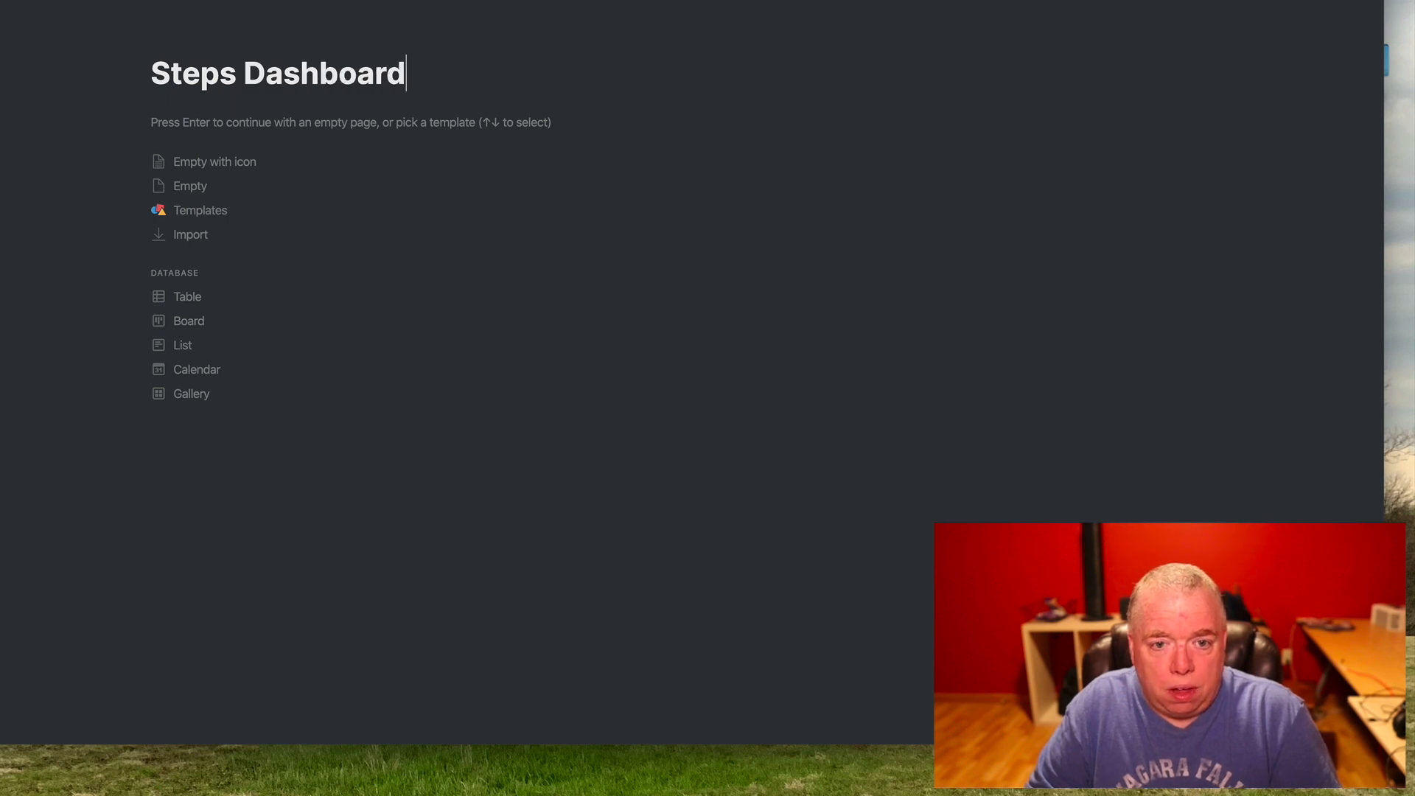
key(Return)
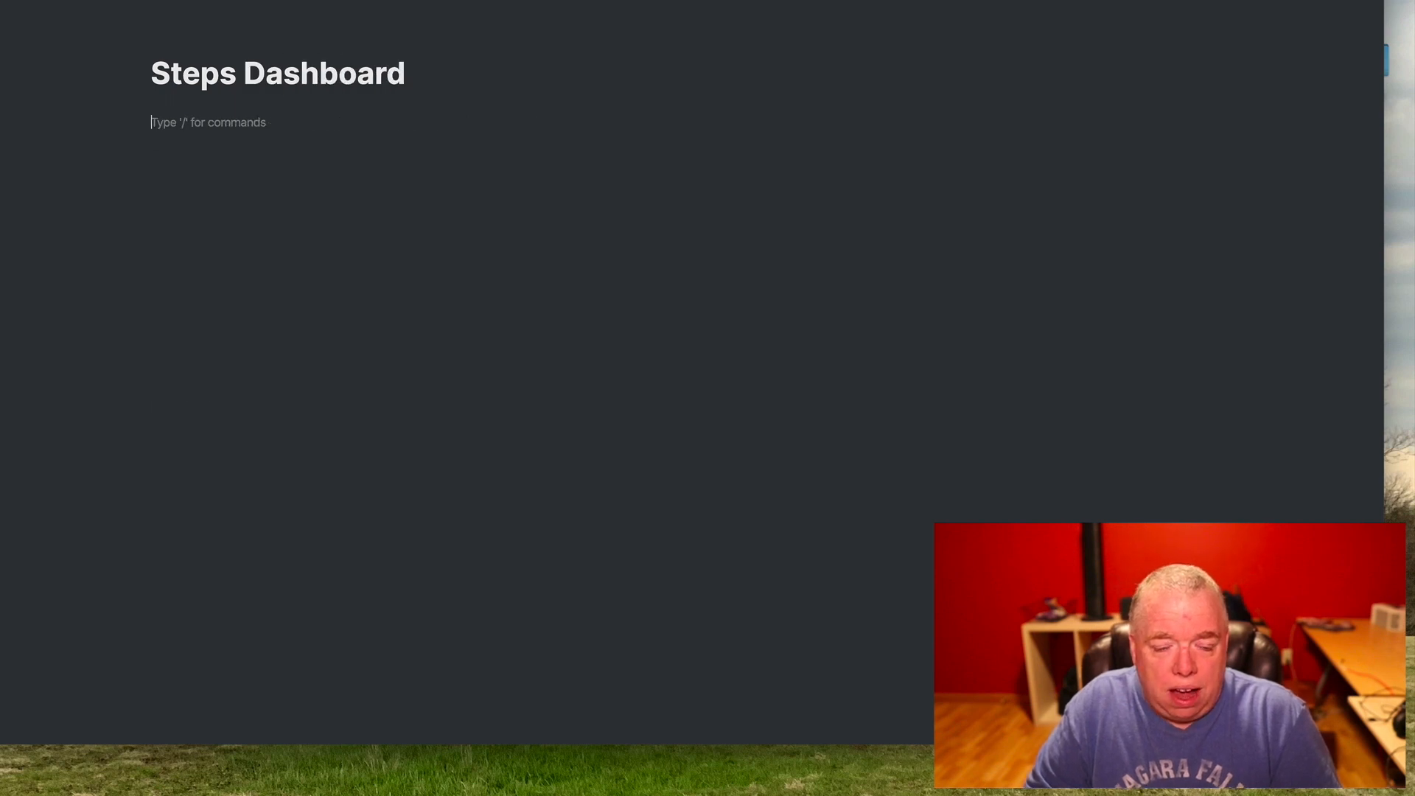
Step: Add a Heading 1 reading "Steps Data for last 7 days" to the Steps Dashboard page
text(/)
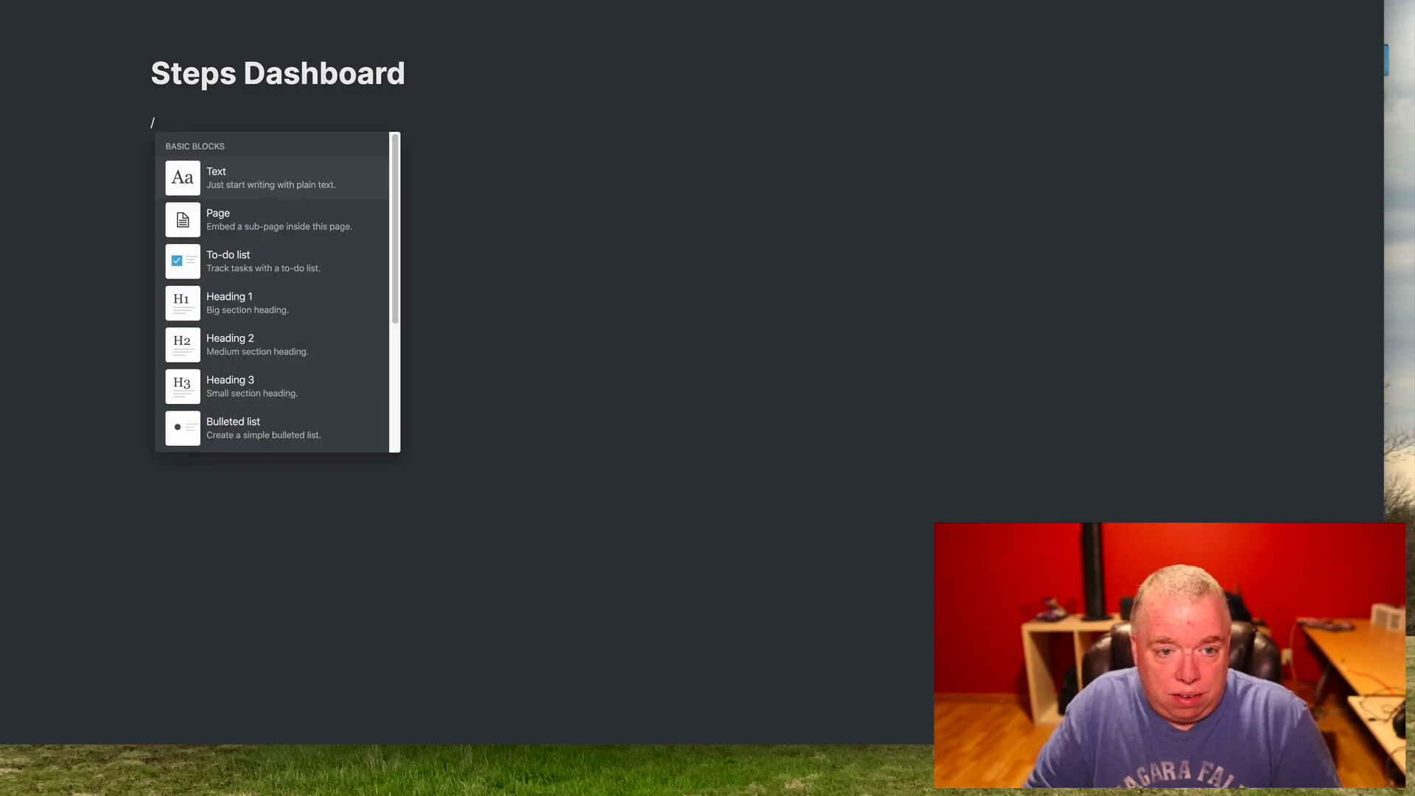
text(heading)
key(Return)
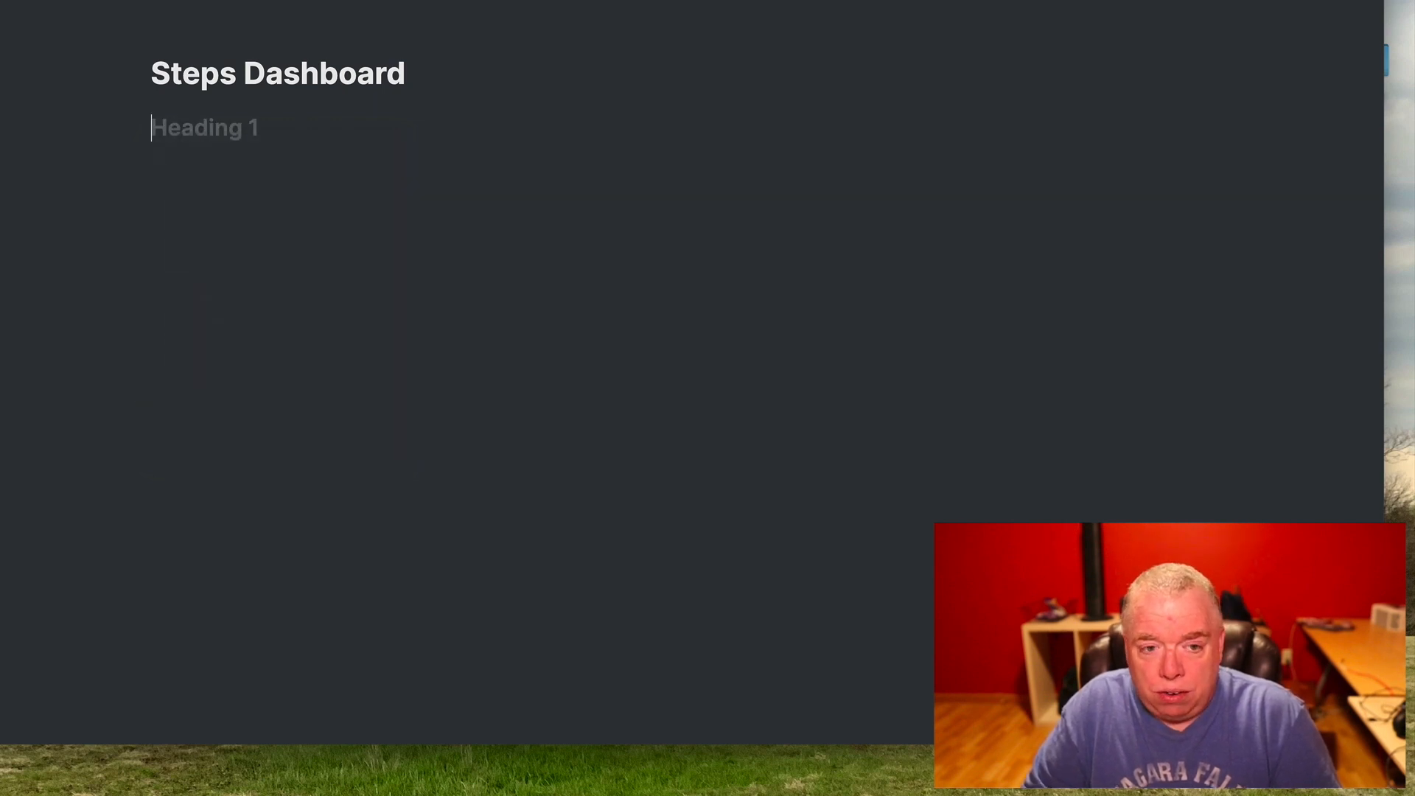
text(Steps Data for)
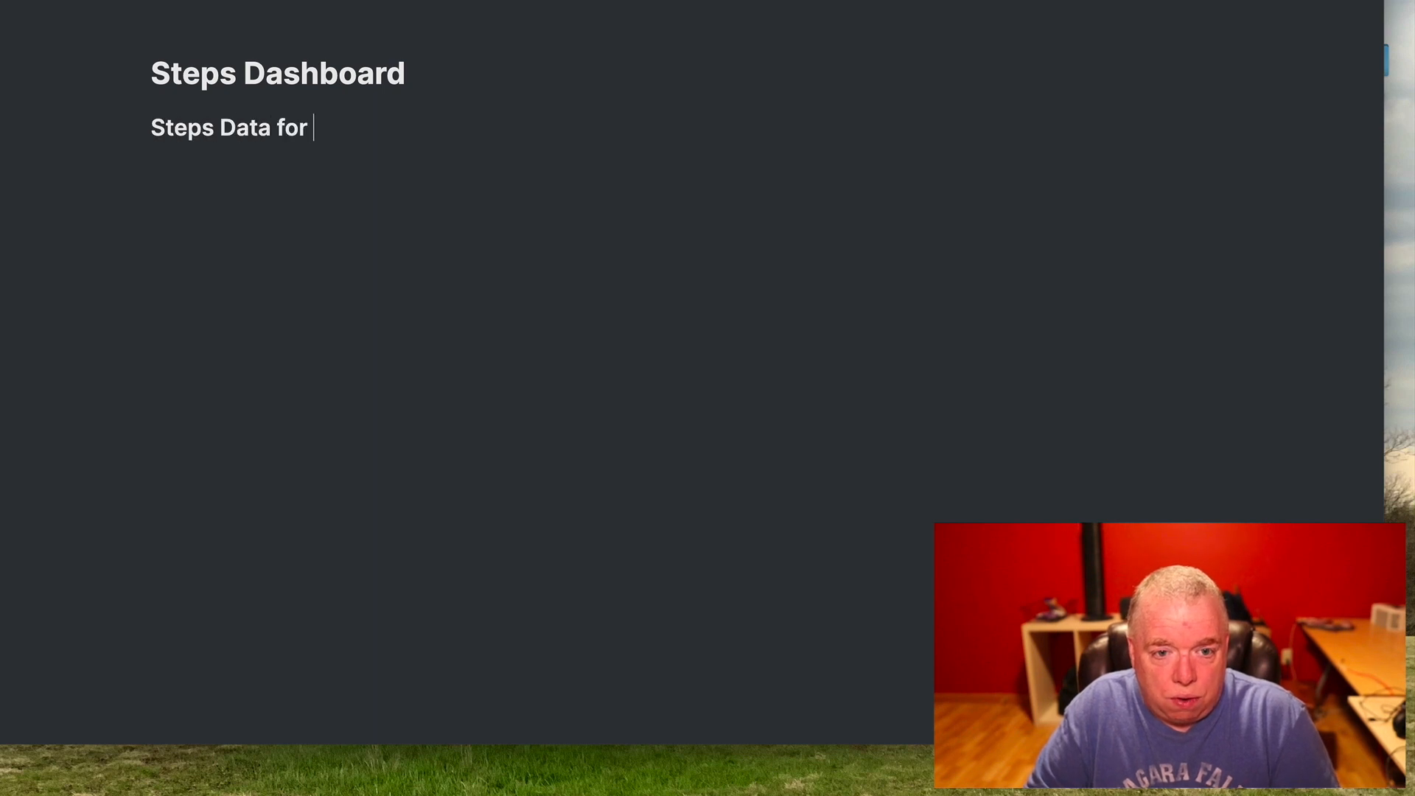
text( last 7 days)
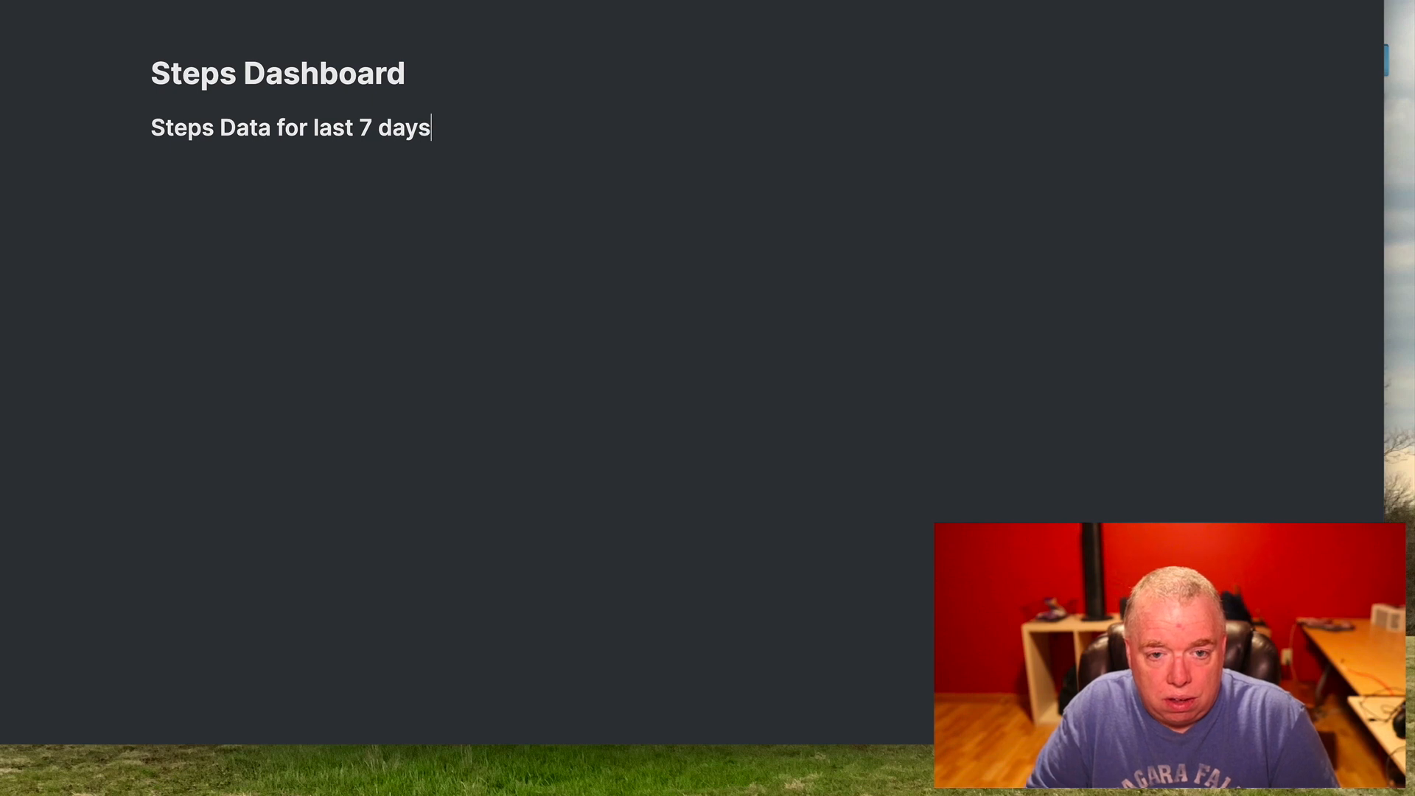
key(Return)
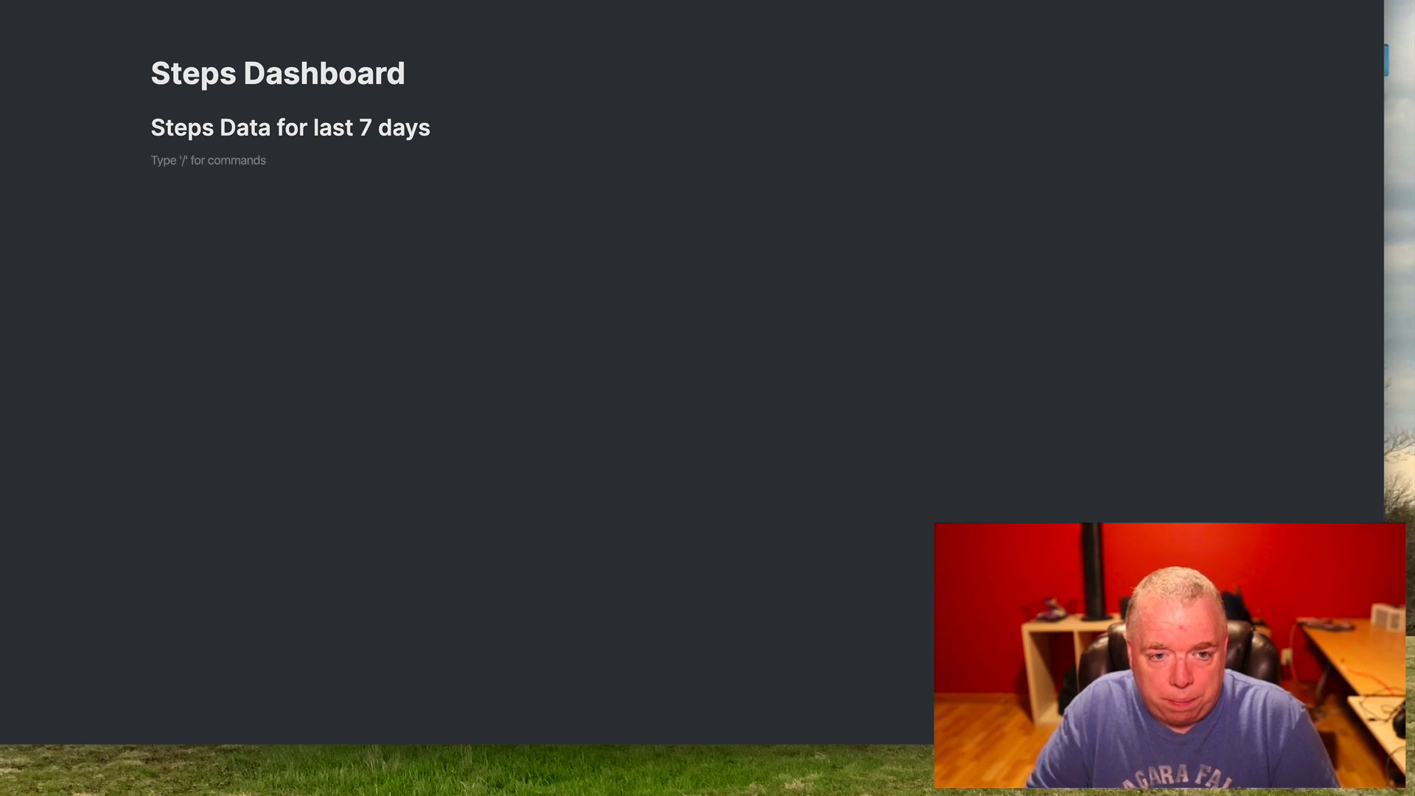
Step: Create a linked database of Central Habit DB under the "Steps Data for last 7 days" heading
text(/linked)
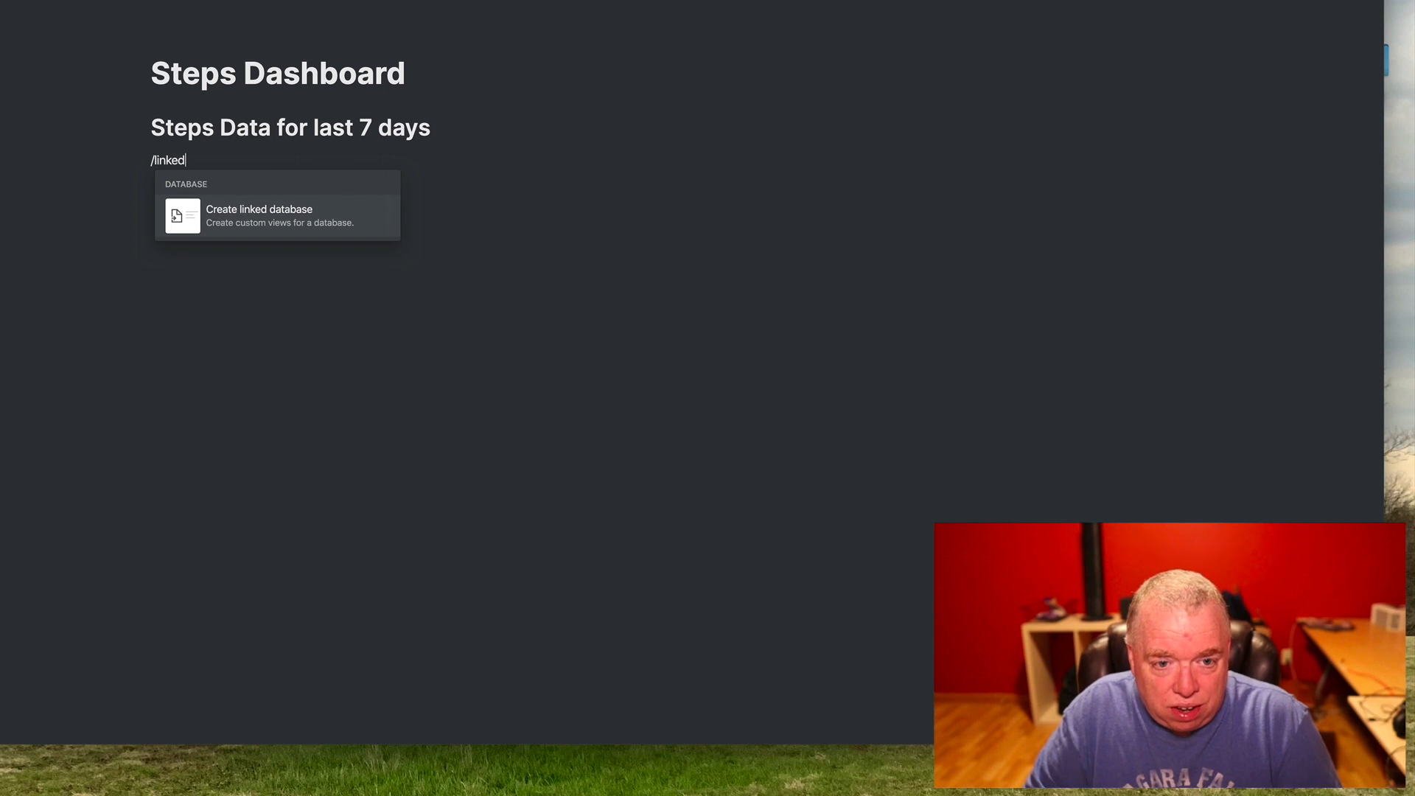
key(Return)
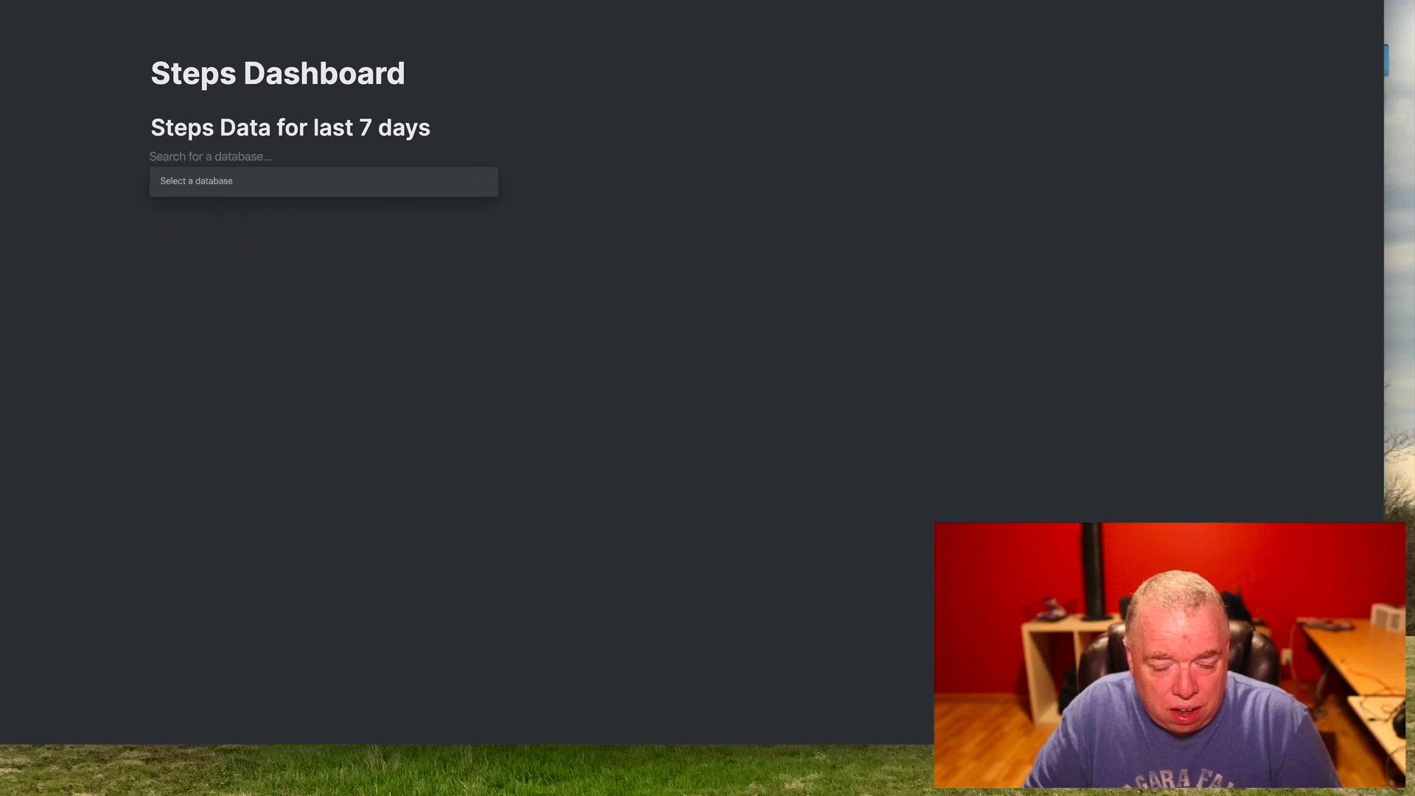
text(c)
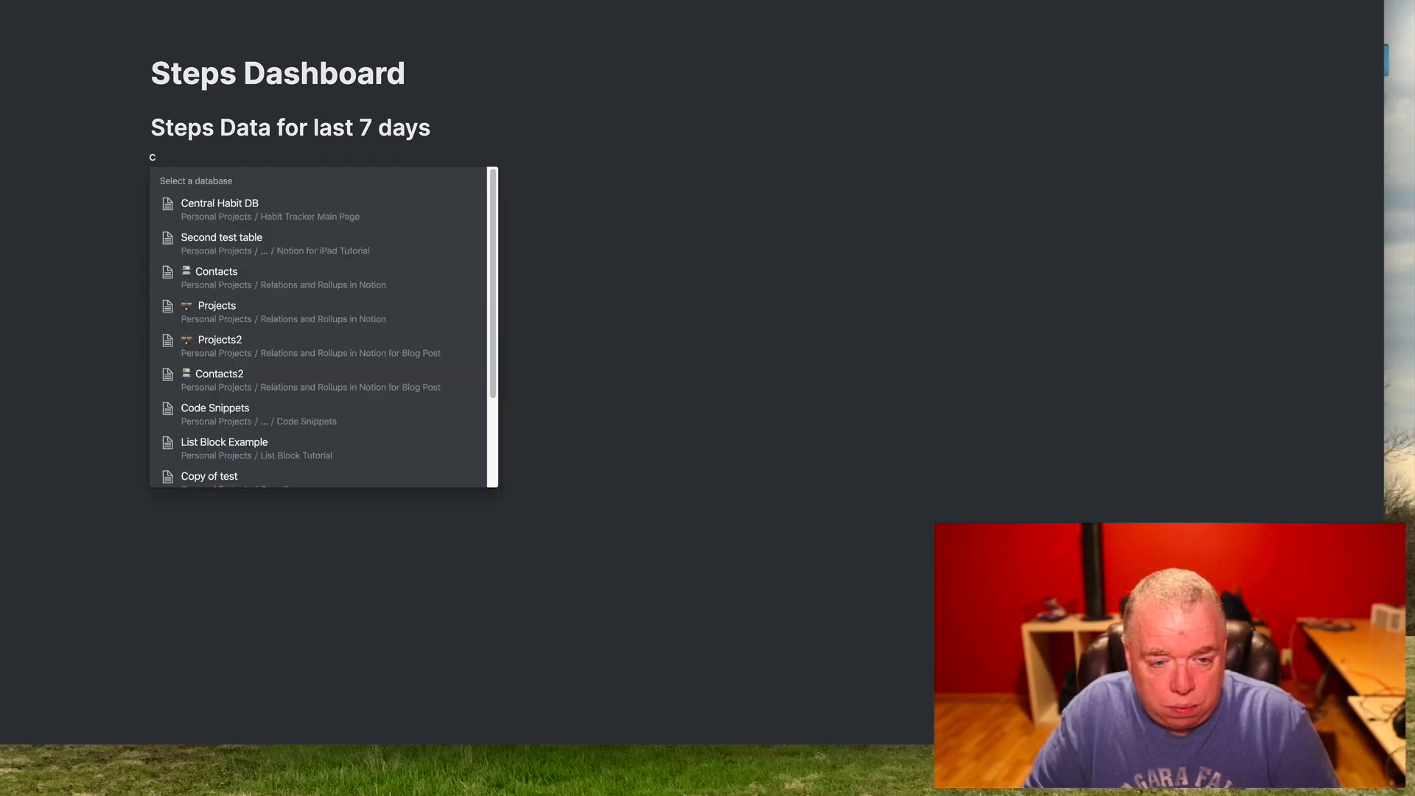
click(224, 213)
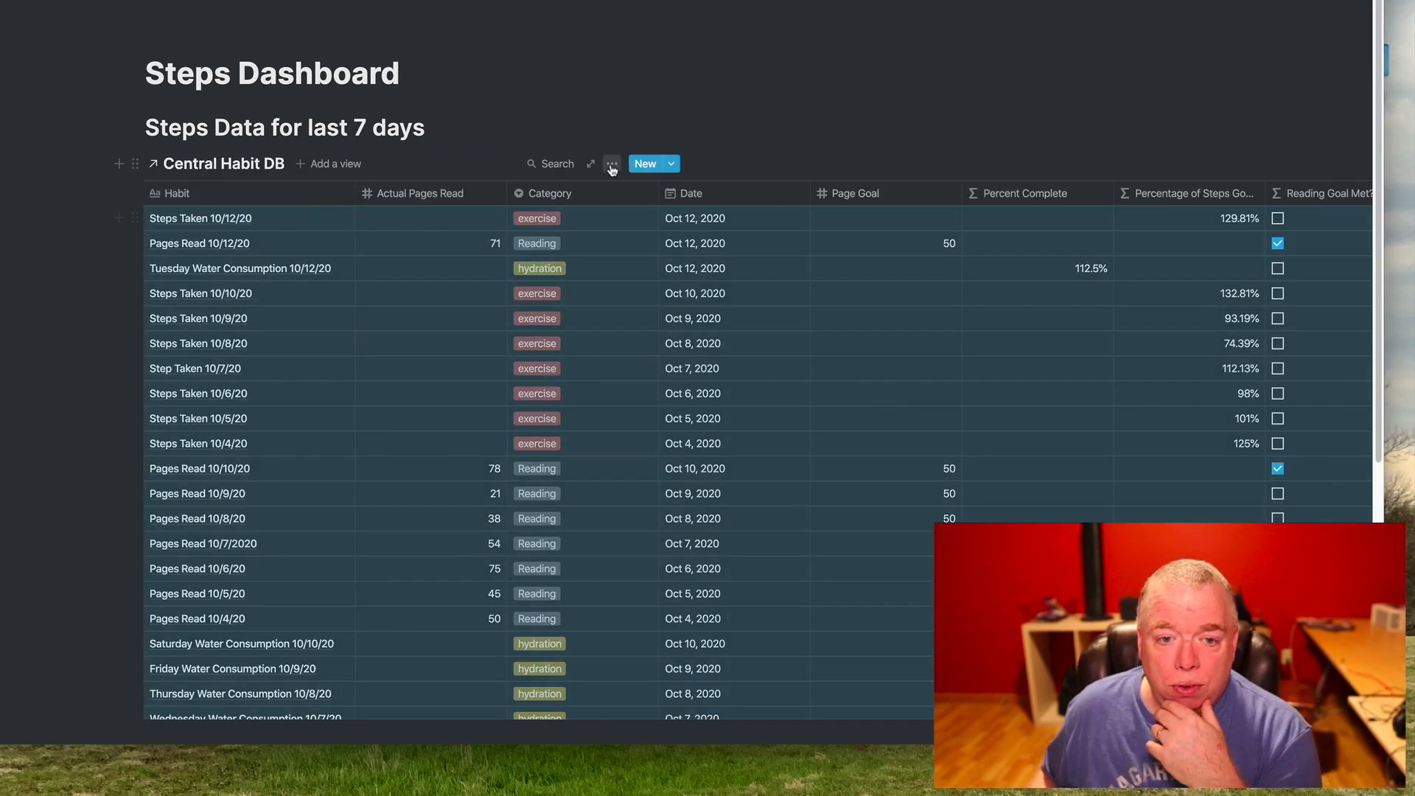
Step: Add a filter group to the Central Habit DB table with the condition Category is exercise
click(611, 165)
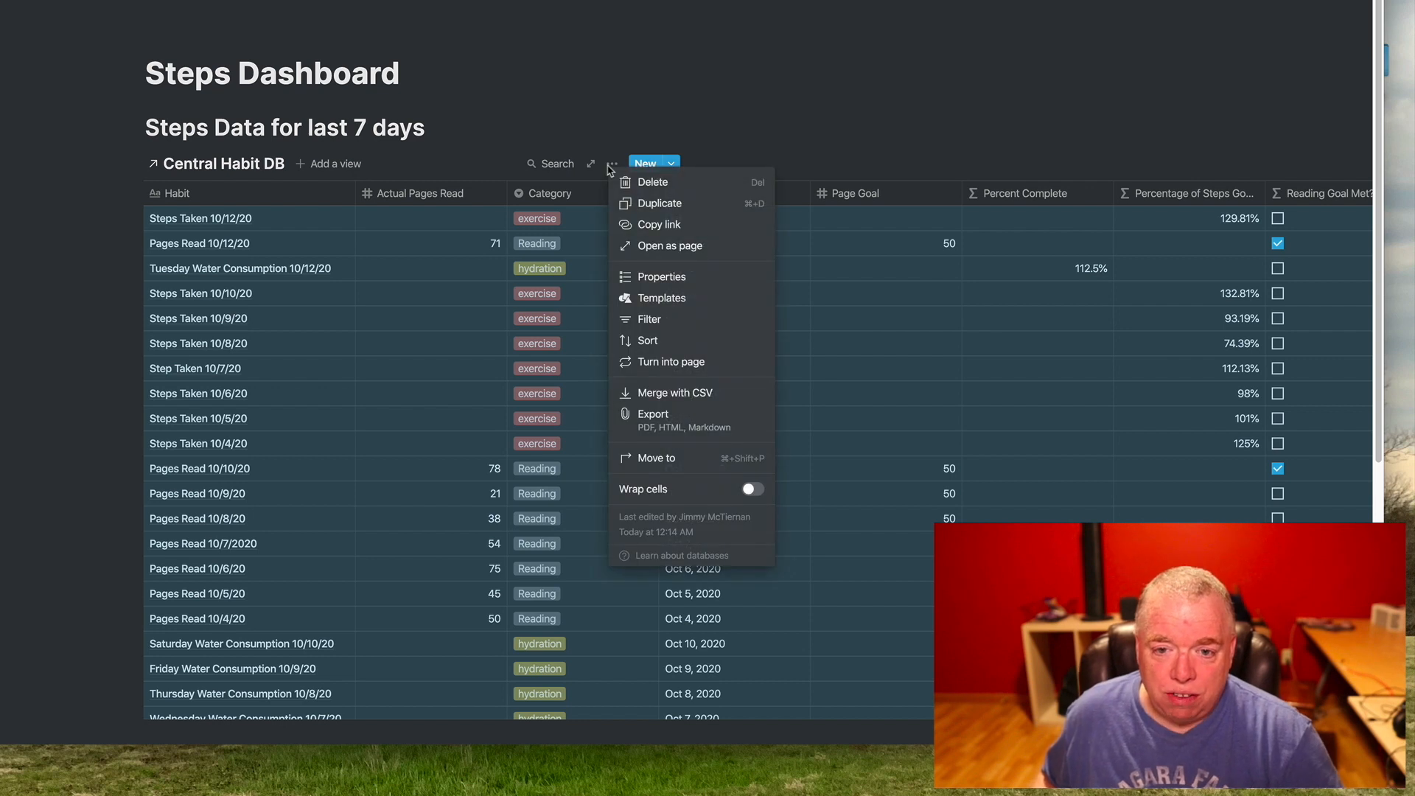
click(663, 319)
click(322, 307)
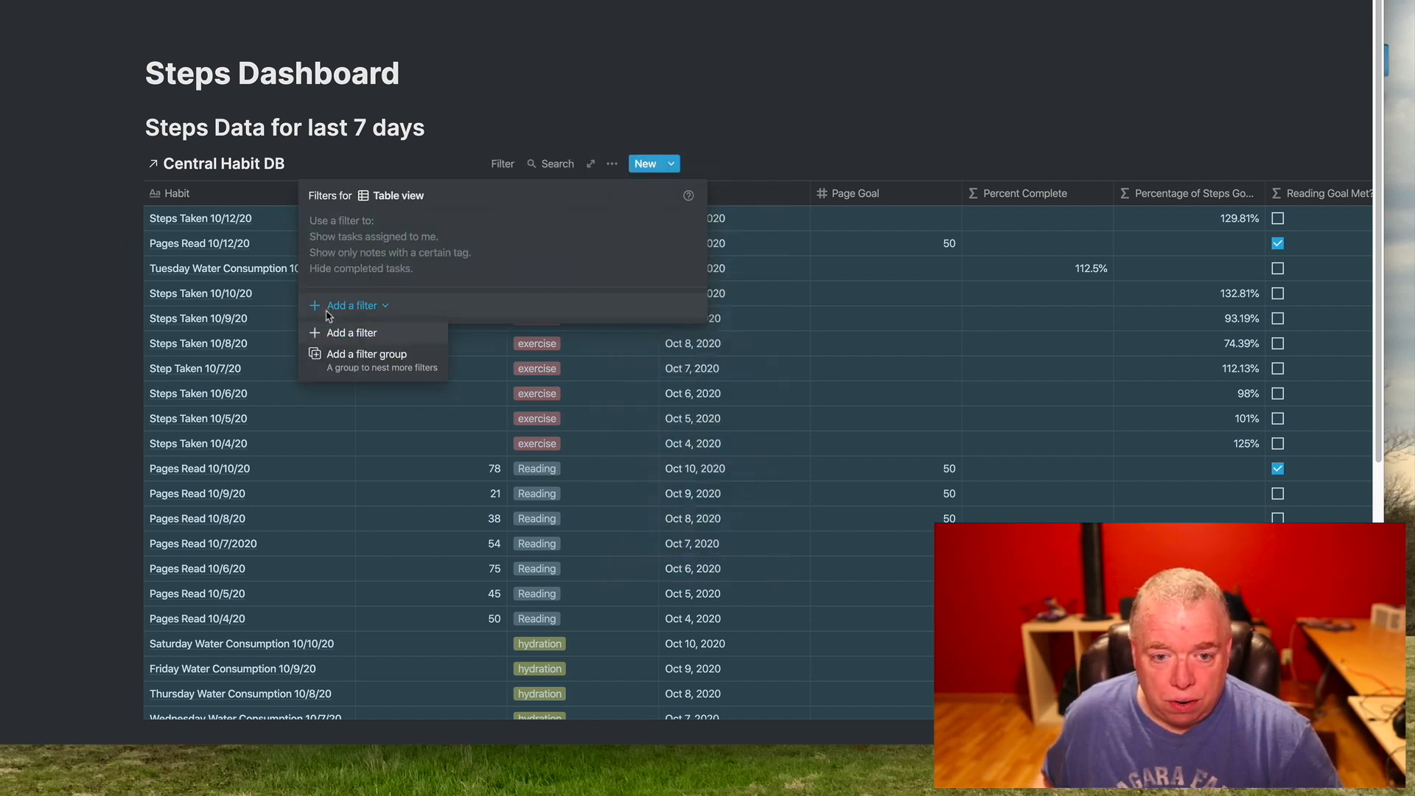
click(352, 357)
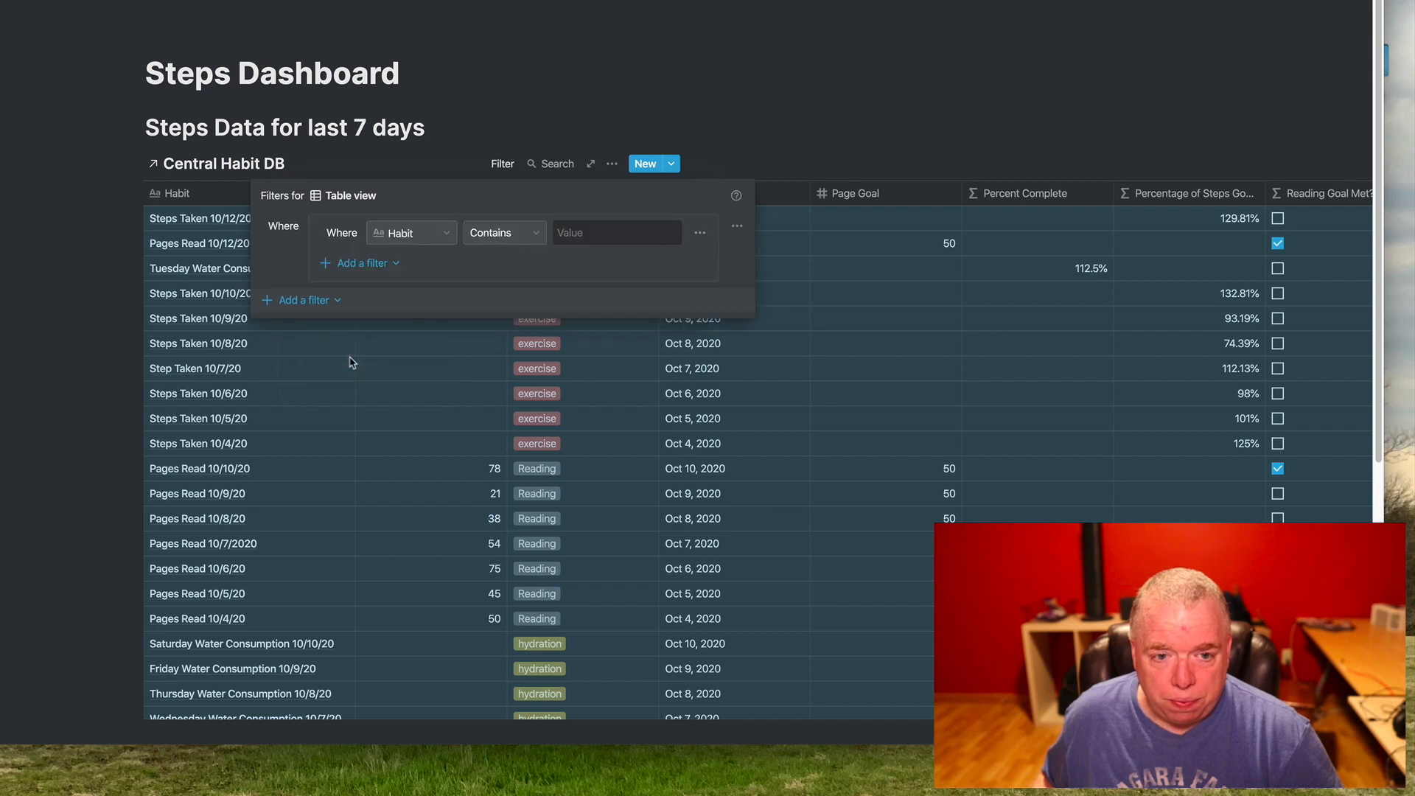
click(416, 234)
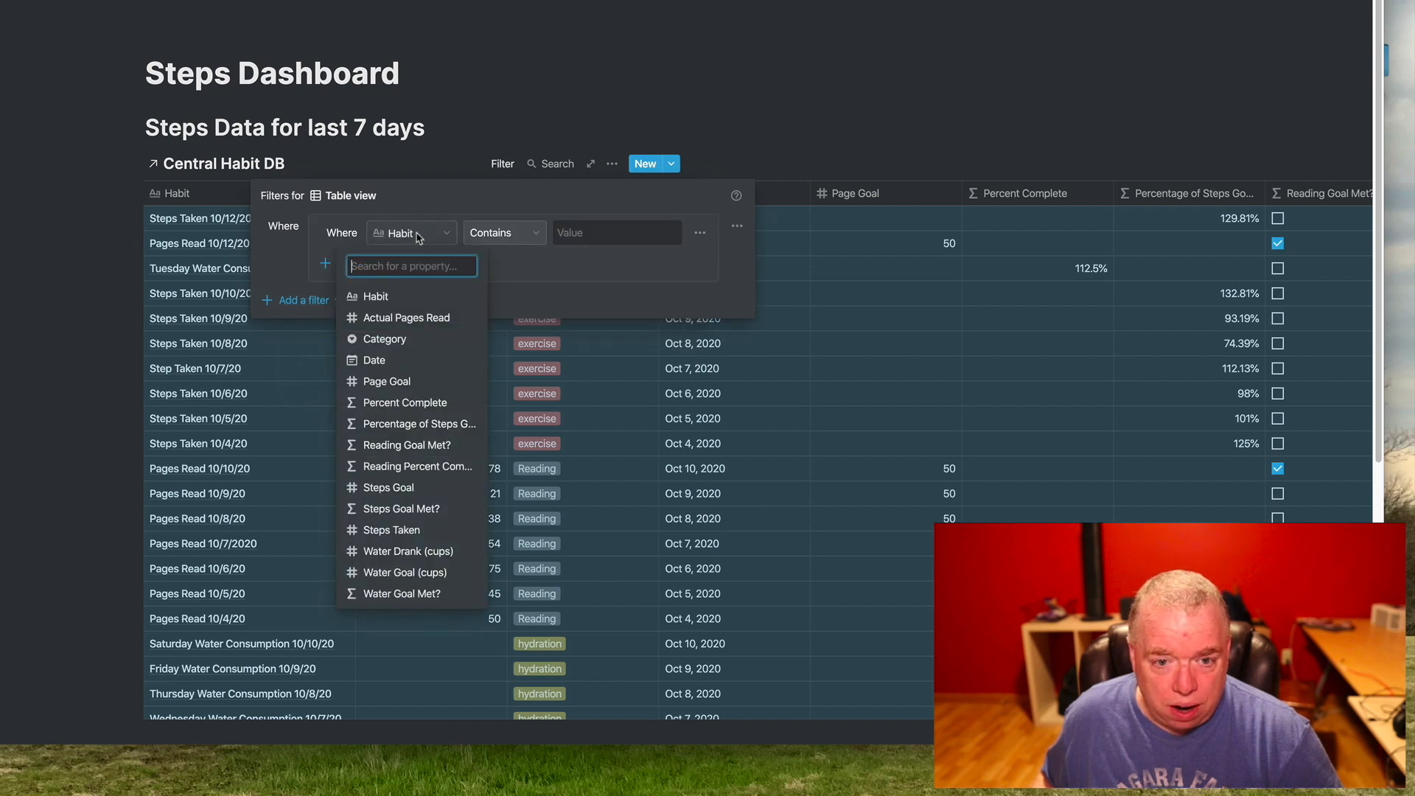
click(385, 339)
click(479, 233)
click(623, 233)
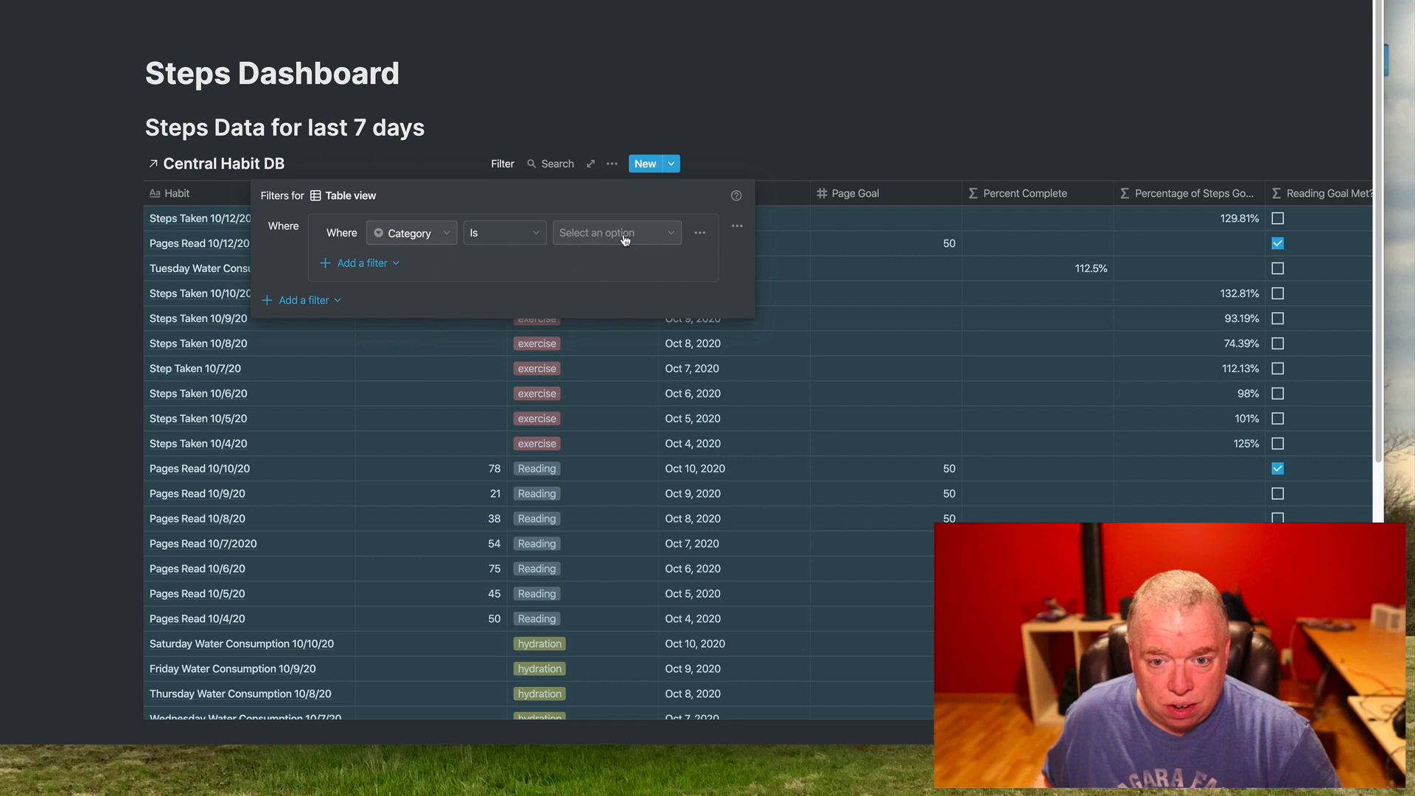
click(623, 236)
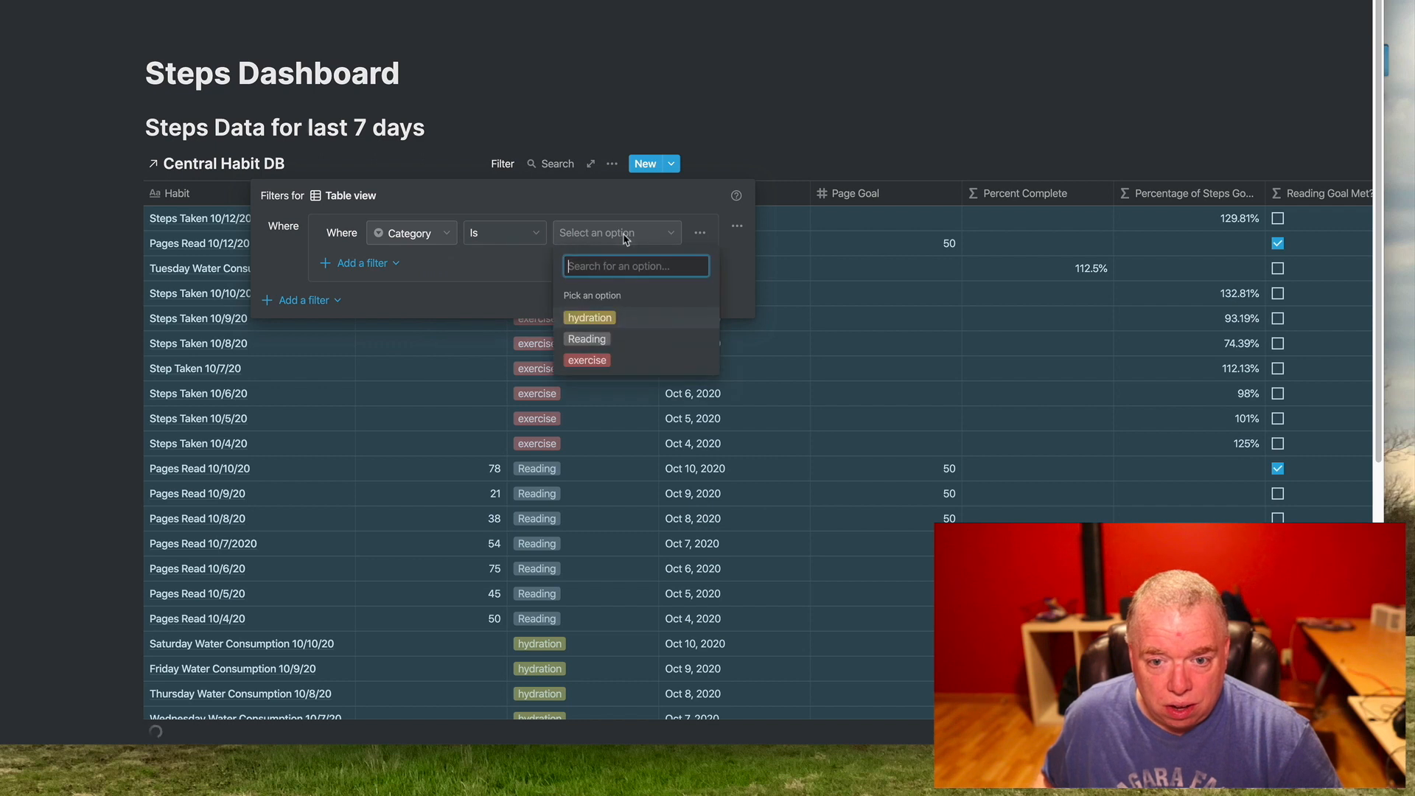
click(602, 360)
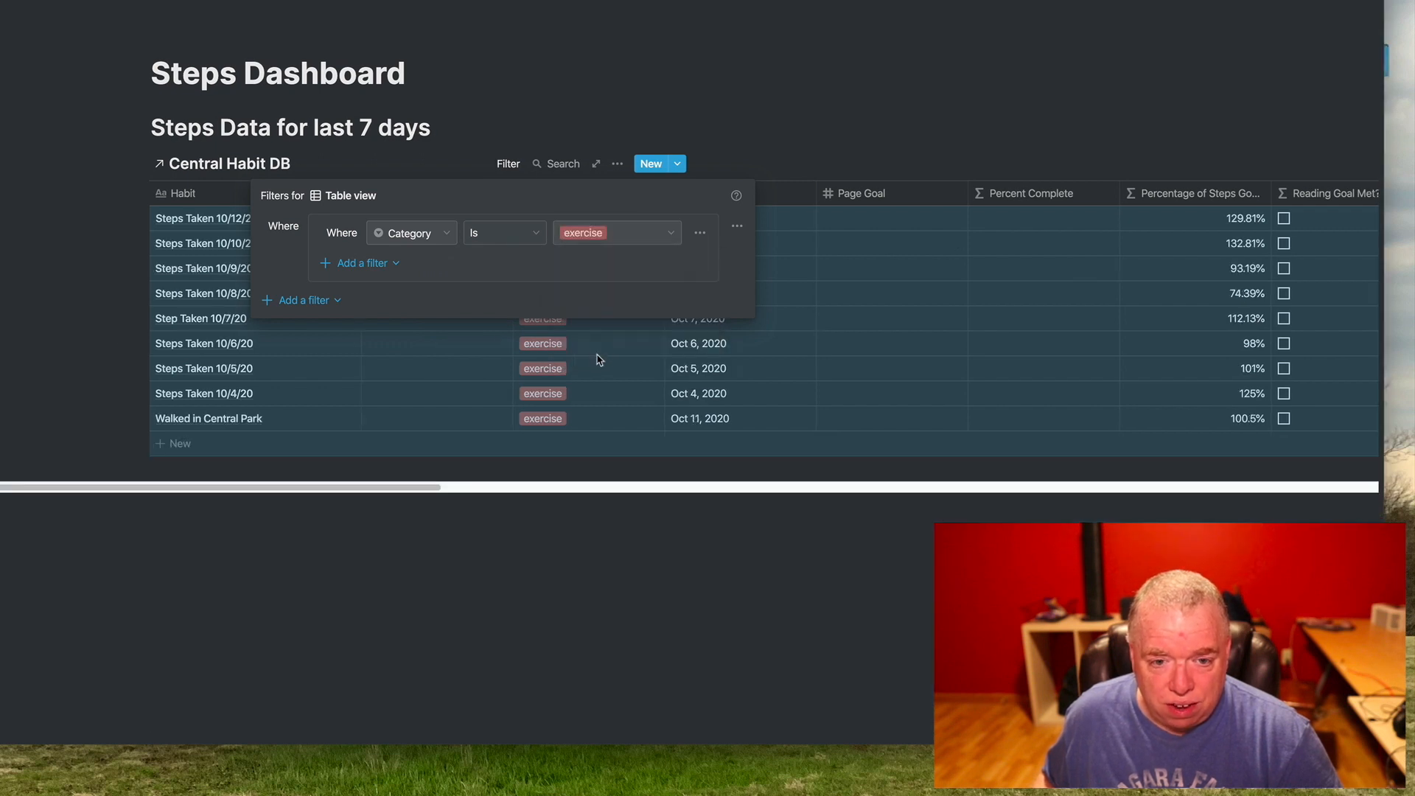
Step: Add an And condition to the table's filter group requiring Date to be within the past week
click(384, 267)
click(393, 291)
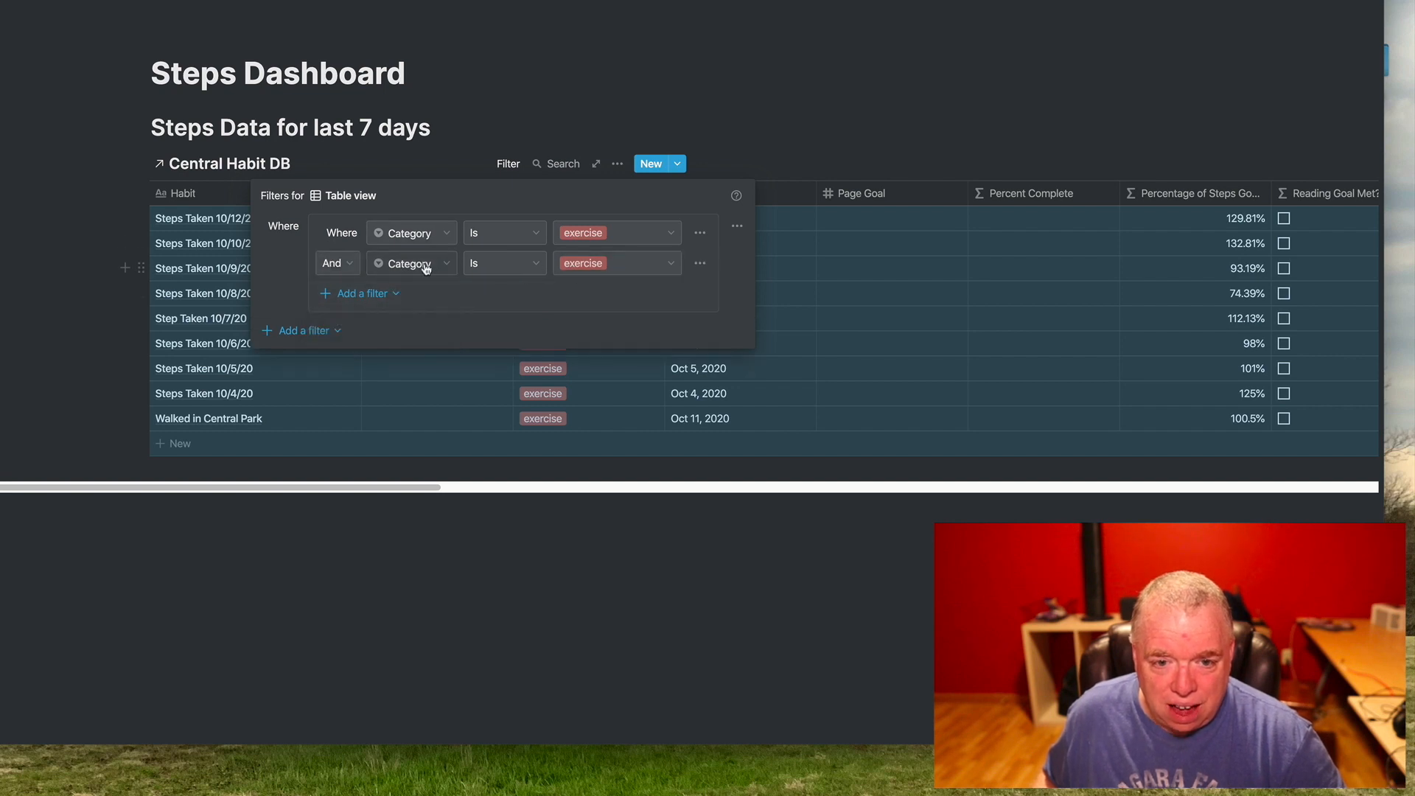
click(449, 266)
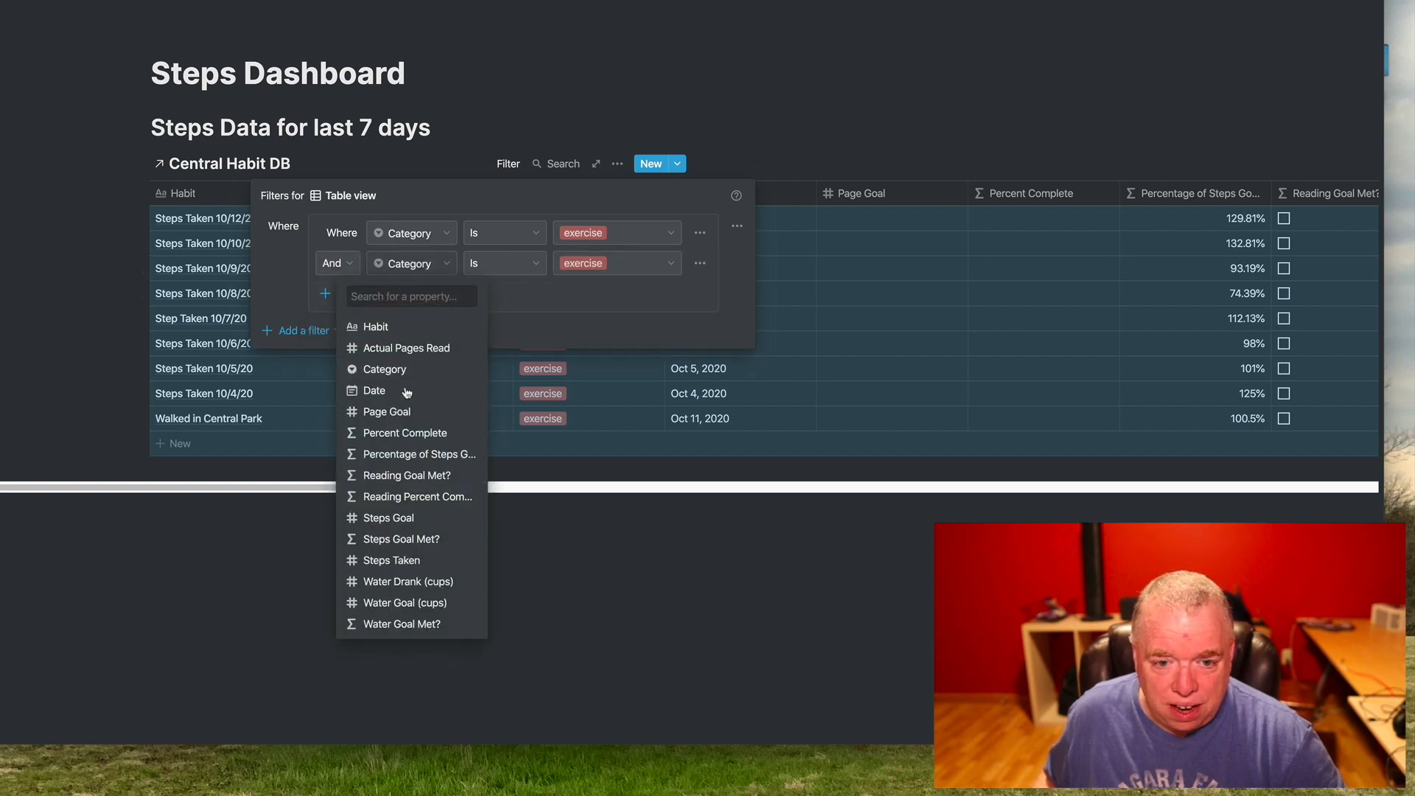
click(452, 395)
click(507, 265)
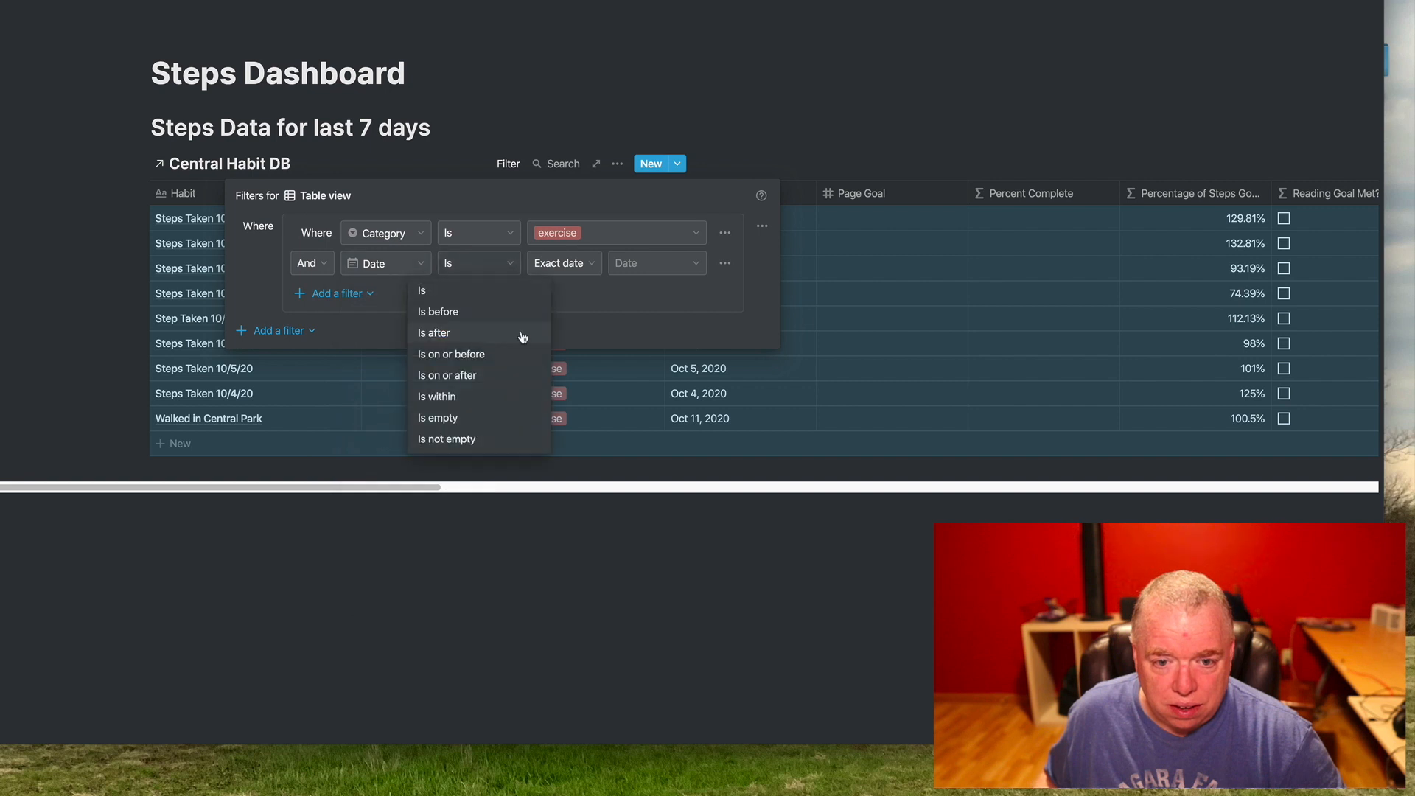
click(465, 397)
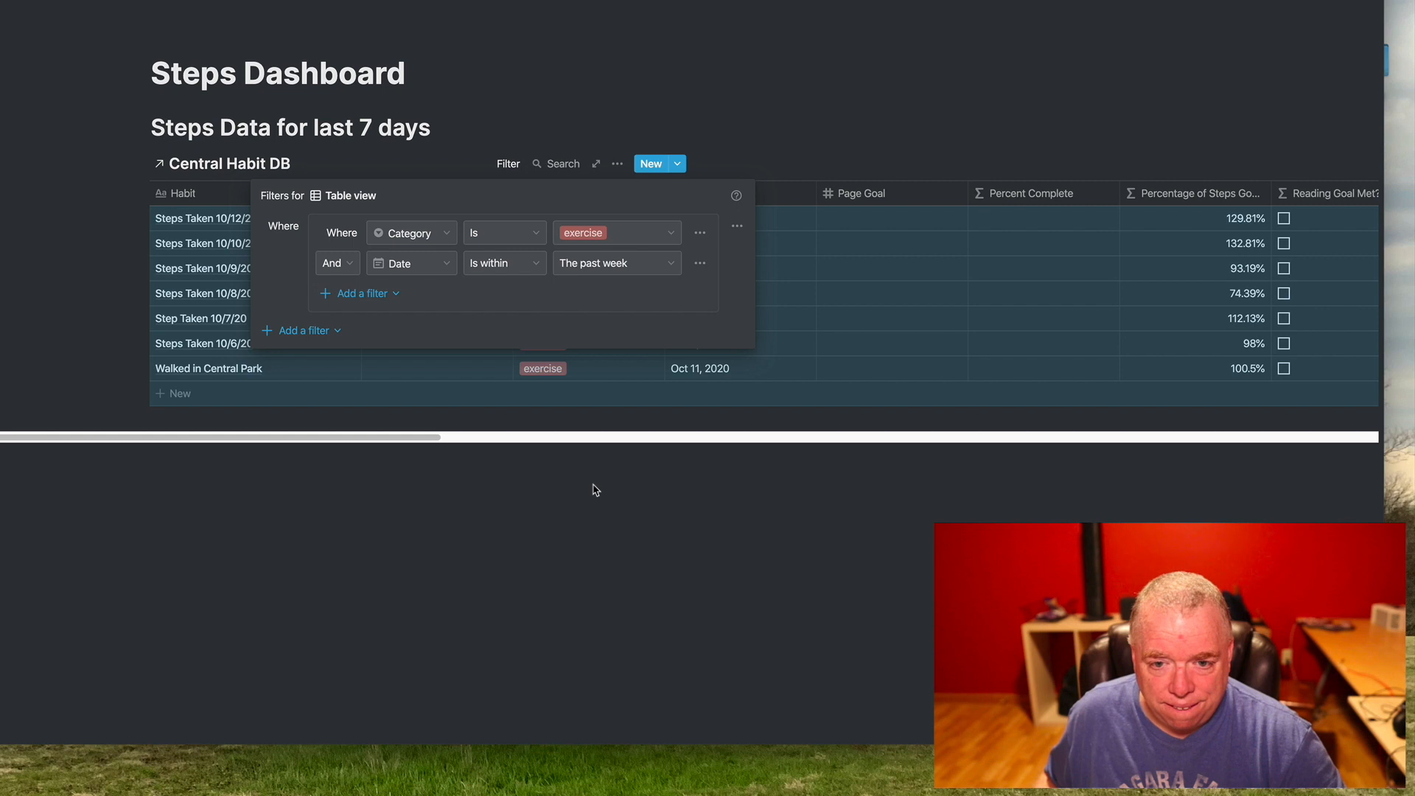
click(529, 460)
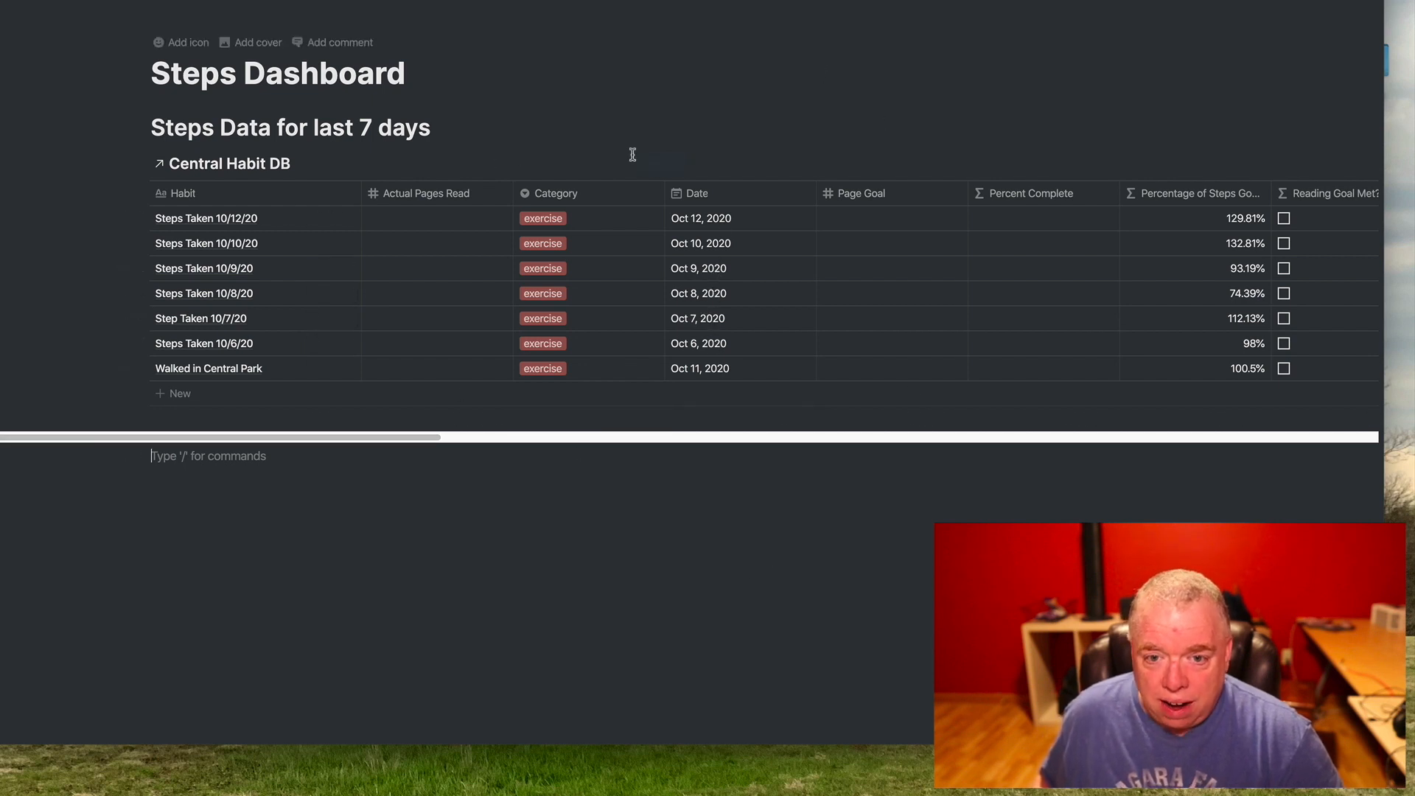
Step: Hide Actual Pages Read, Category, Page Goal, Percent Complete, Reading Goal Met?, Reading Percent Complete and the three water properties in the 7-day steps table
click(617, 164)
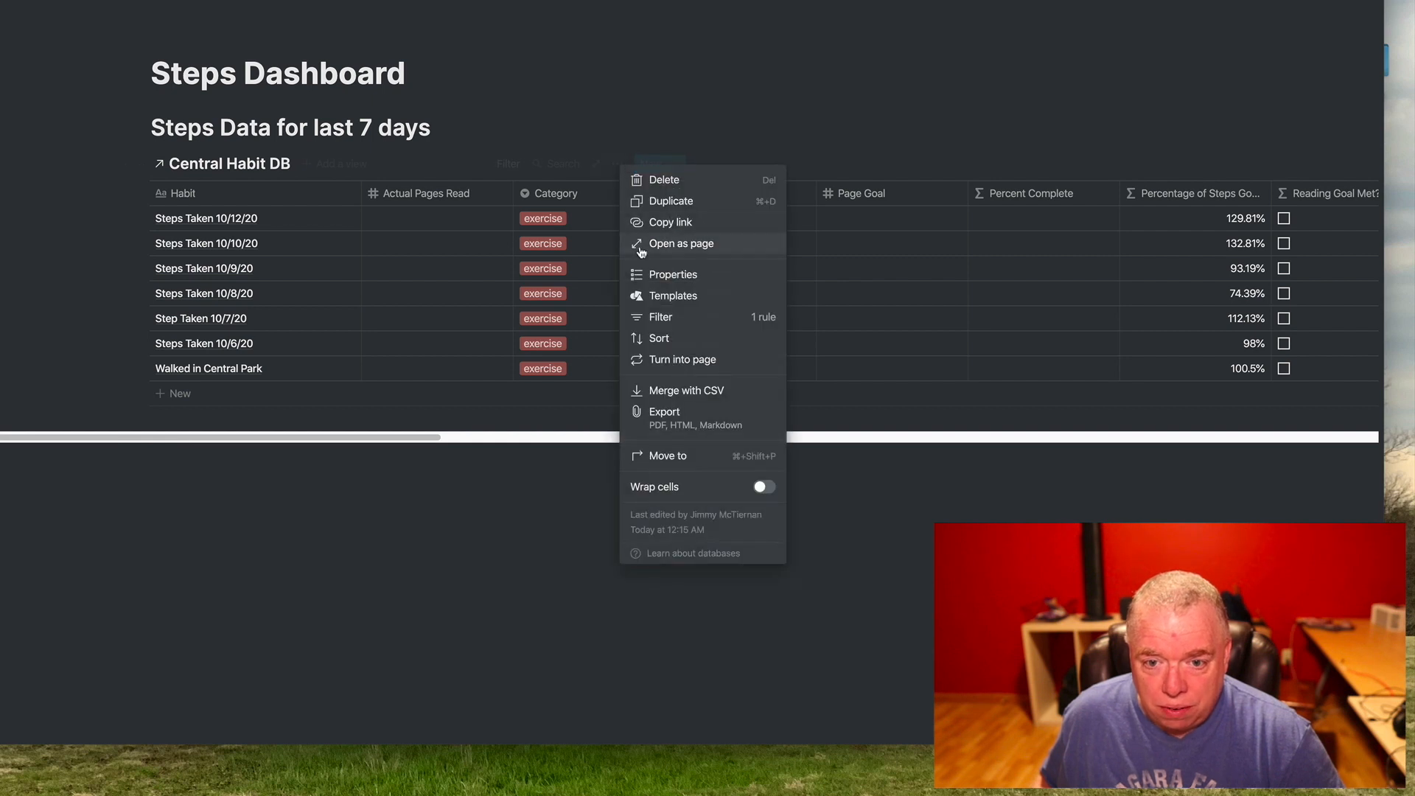
click(662, 273)
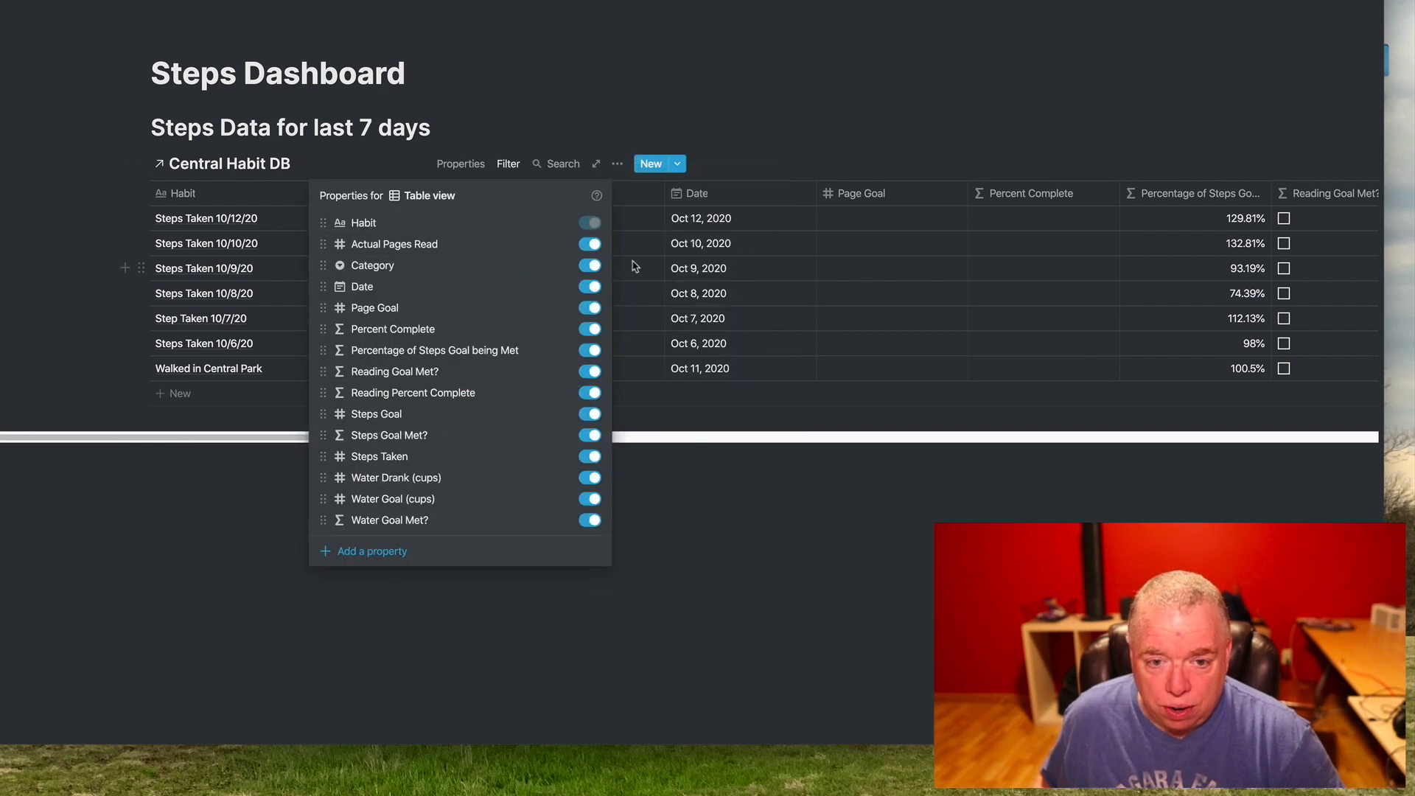
click(593, 245)
click(592, 267)
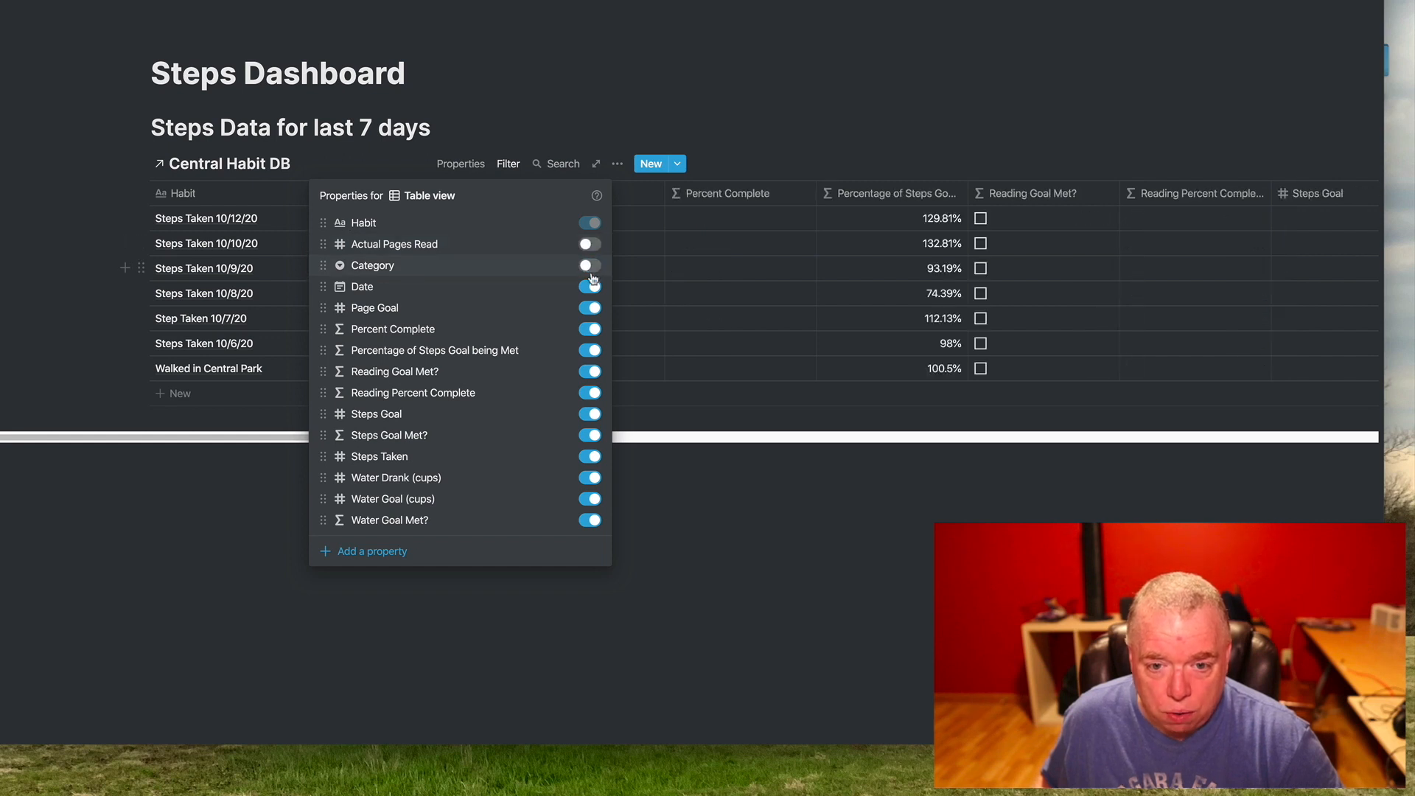
click(590, 308)
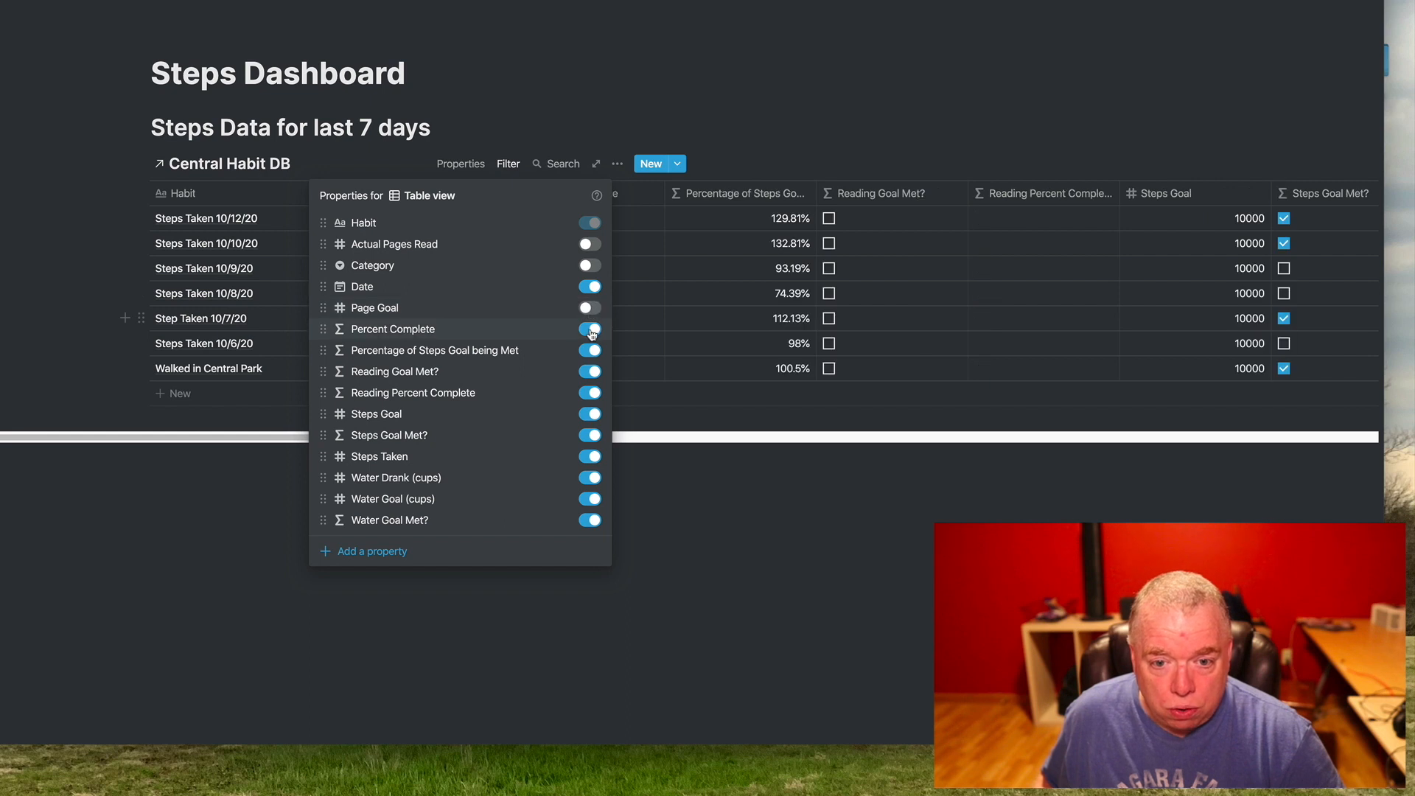
click(591, 331)
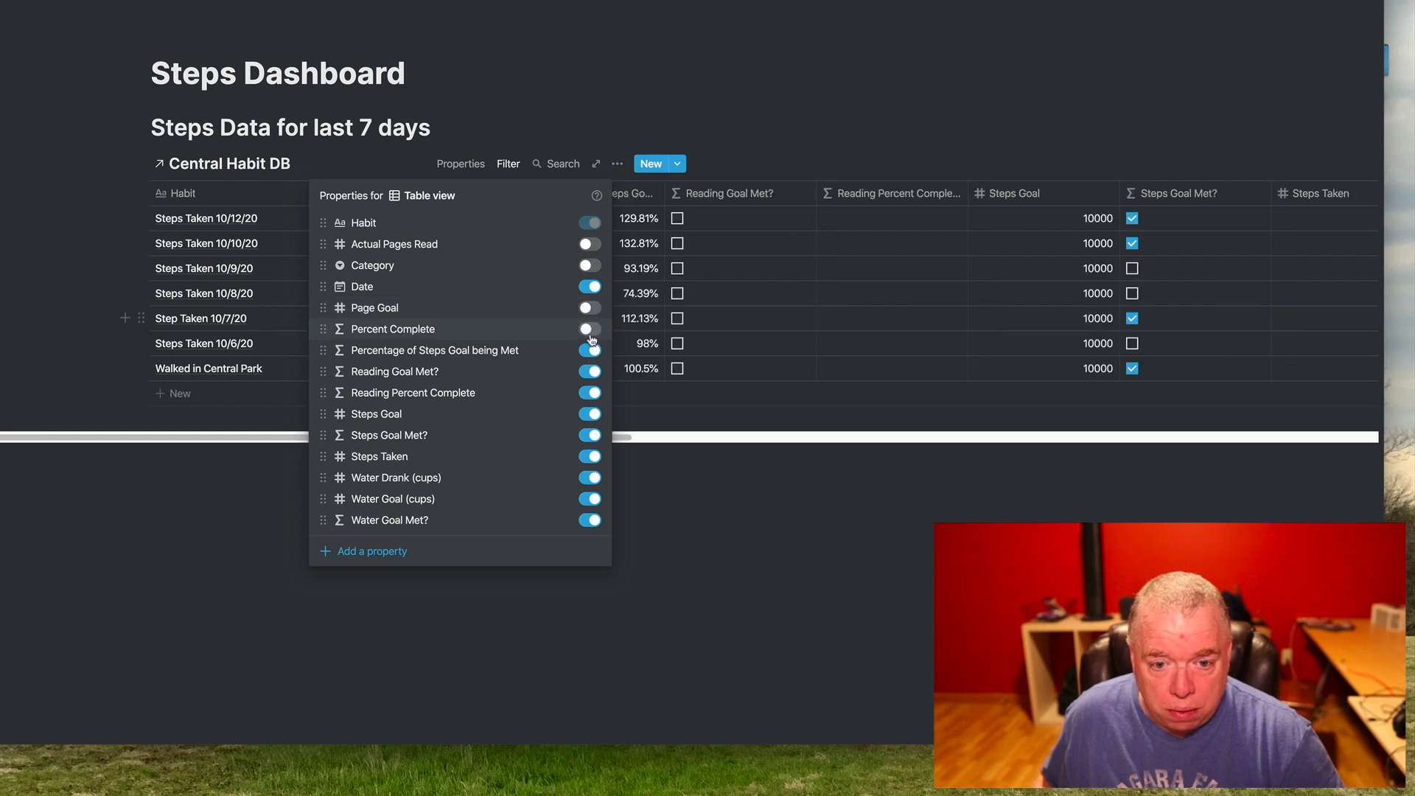
click(590, 372)
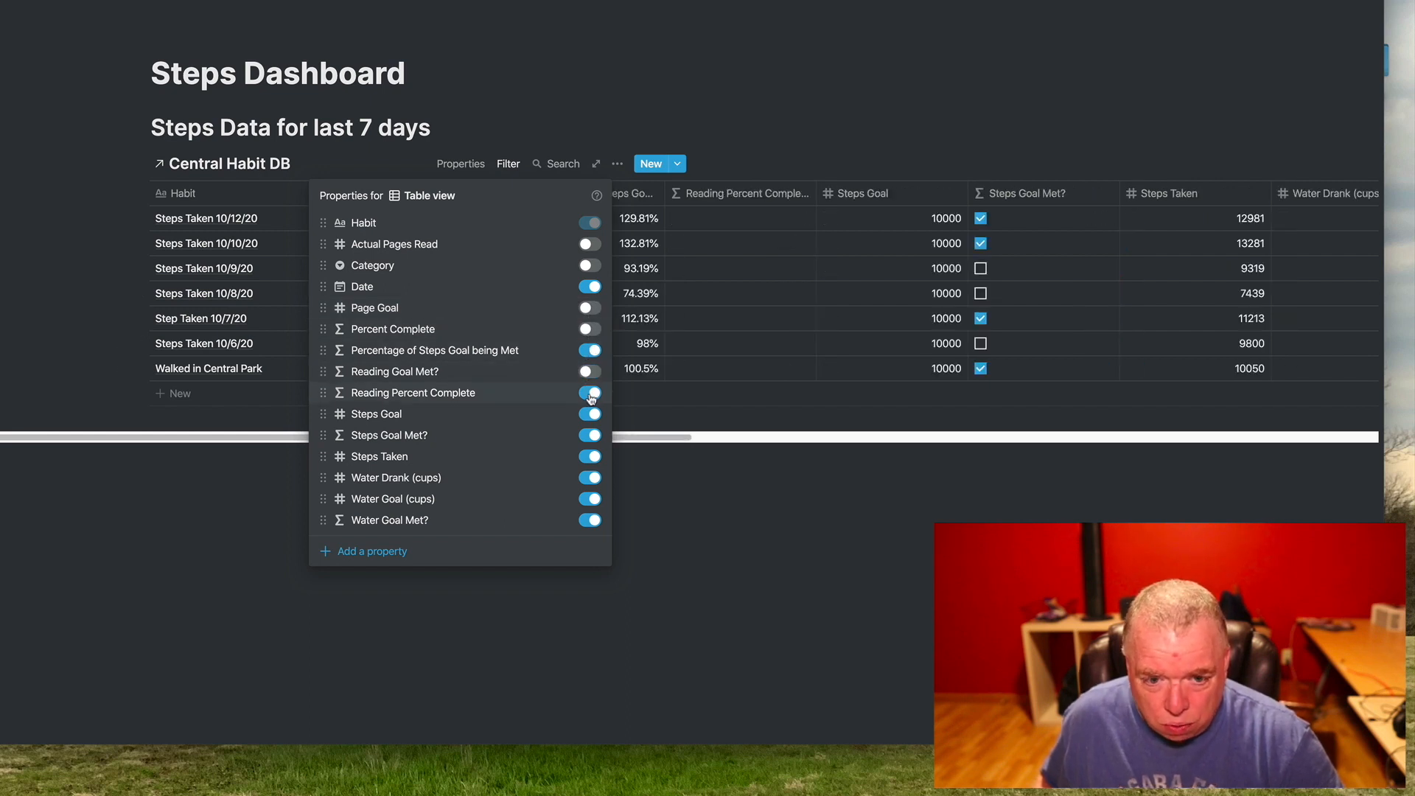
click(589, 393)
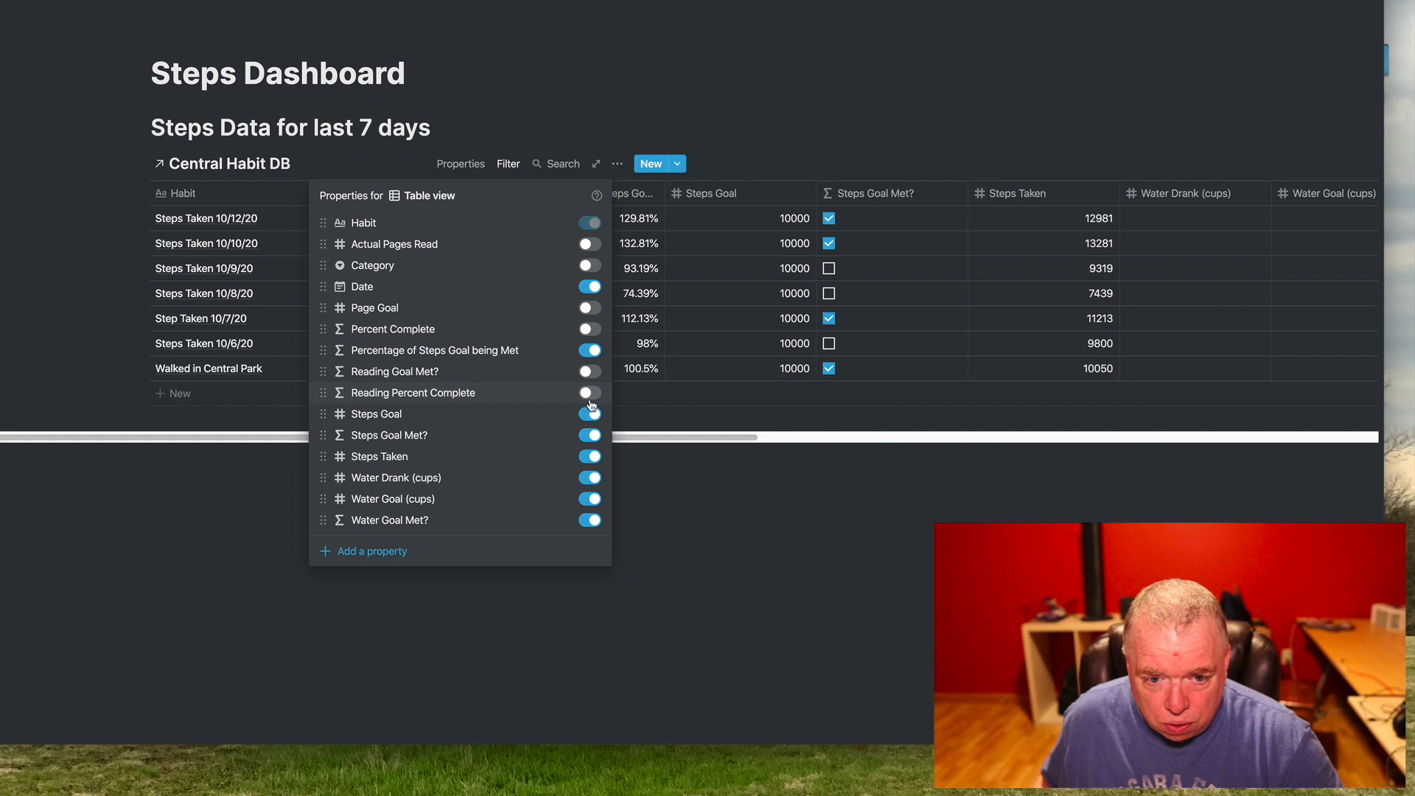
click(588, 479)
click(589, 500)
click(589, 521)
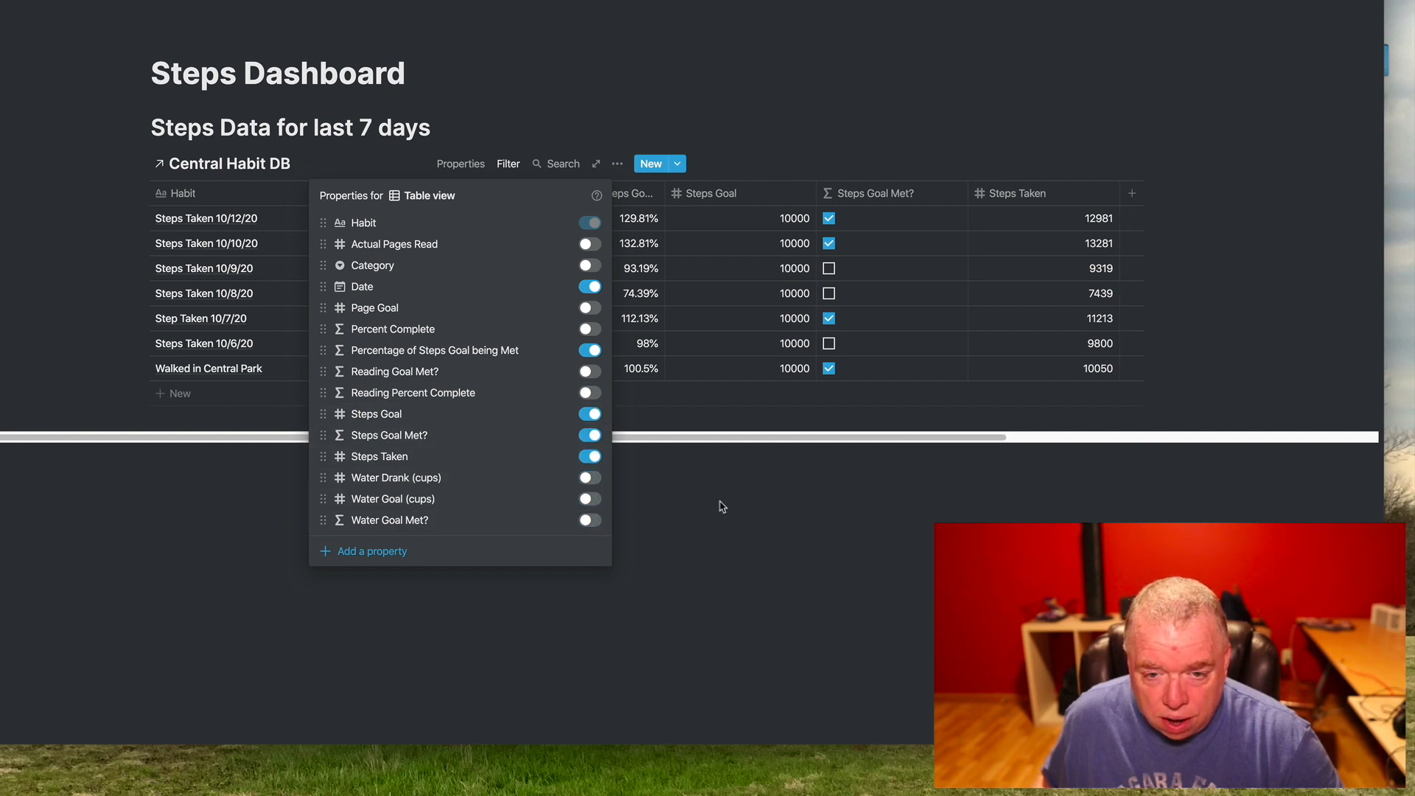
click(701, 512)
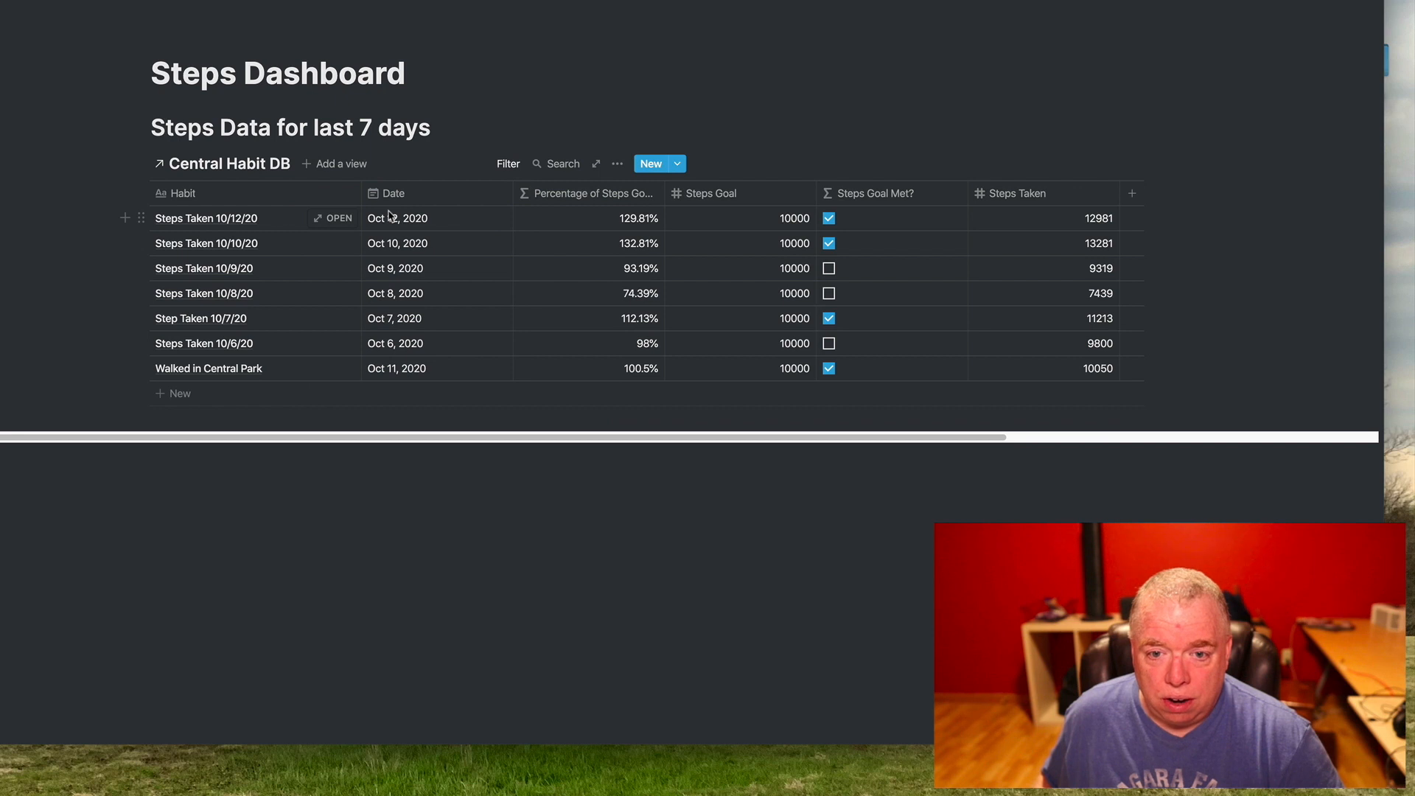
Step: Reorder the columns after Date as Steps Goal Met?, Steps Taken, Steps Goal, Percentage of Steps Goal being Met
drag(958, 186, 619, 192)
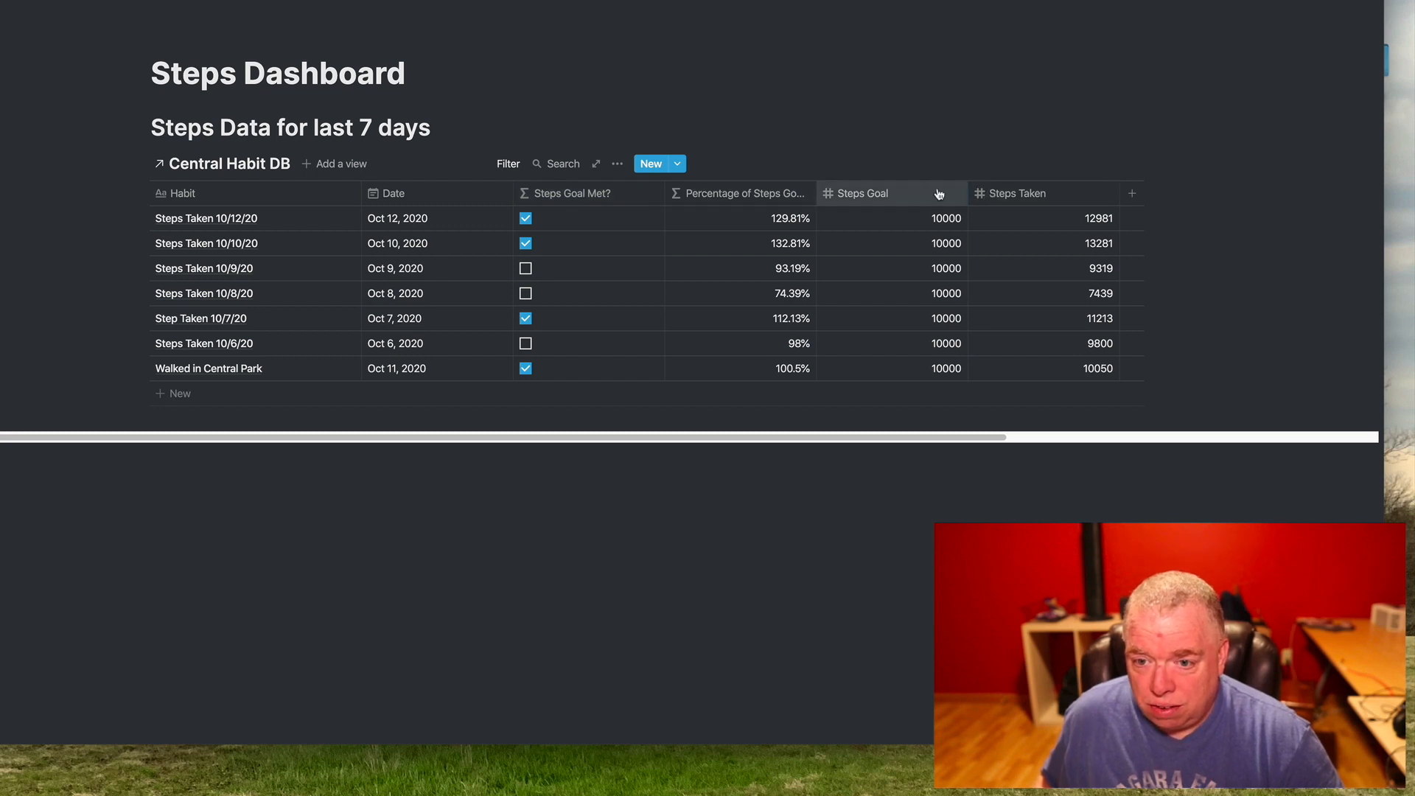
drag(1013, 196, 704, 193)
drag(1041, 195, 906, 195)
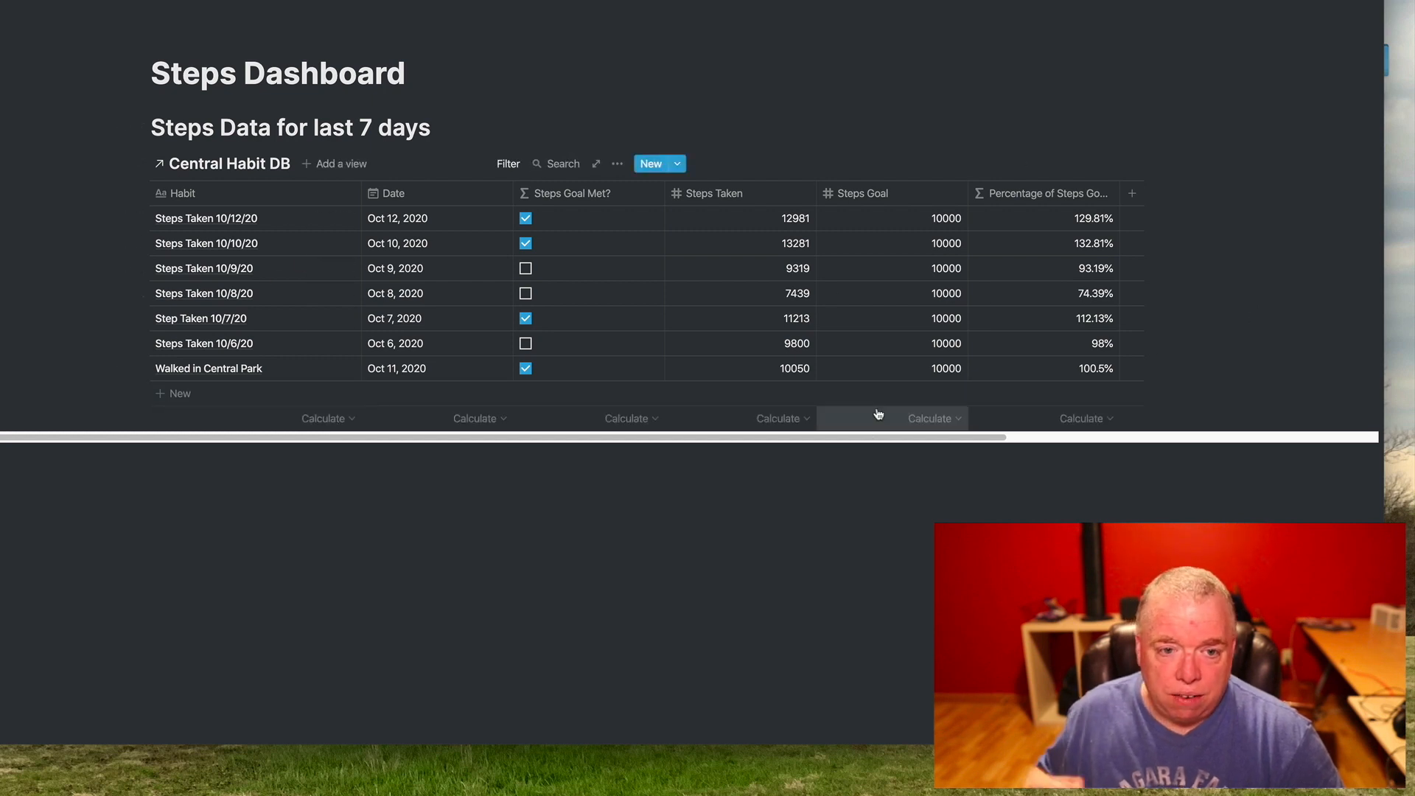
Step: Add a Heading 1 reading "Steps Taken Today" above the "Steps Data for last 7 days" heading
key(Return)
text(/)
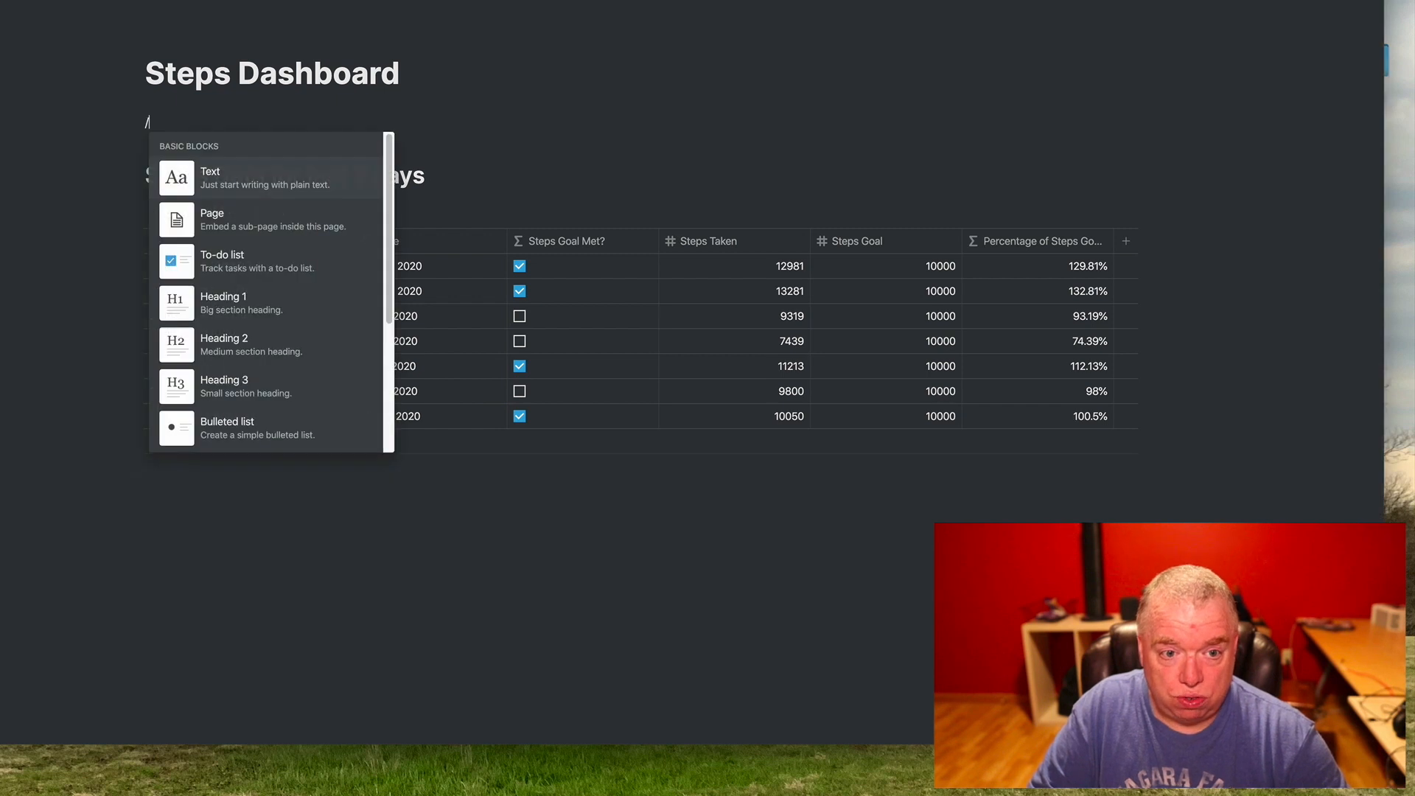
text(heading)
key(Return)
text(Tod)
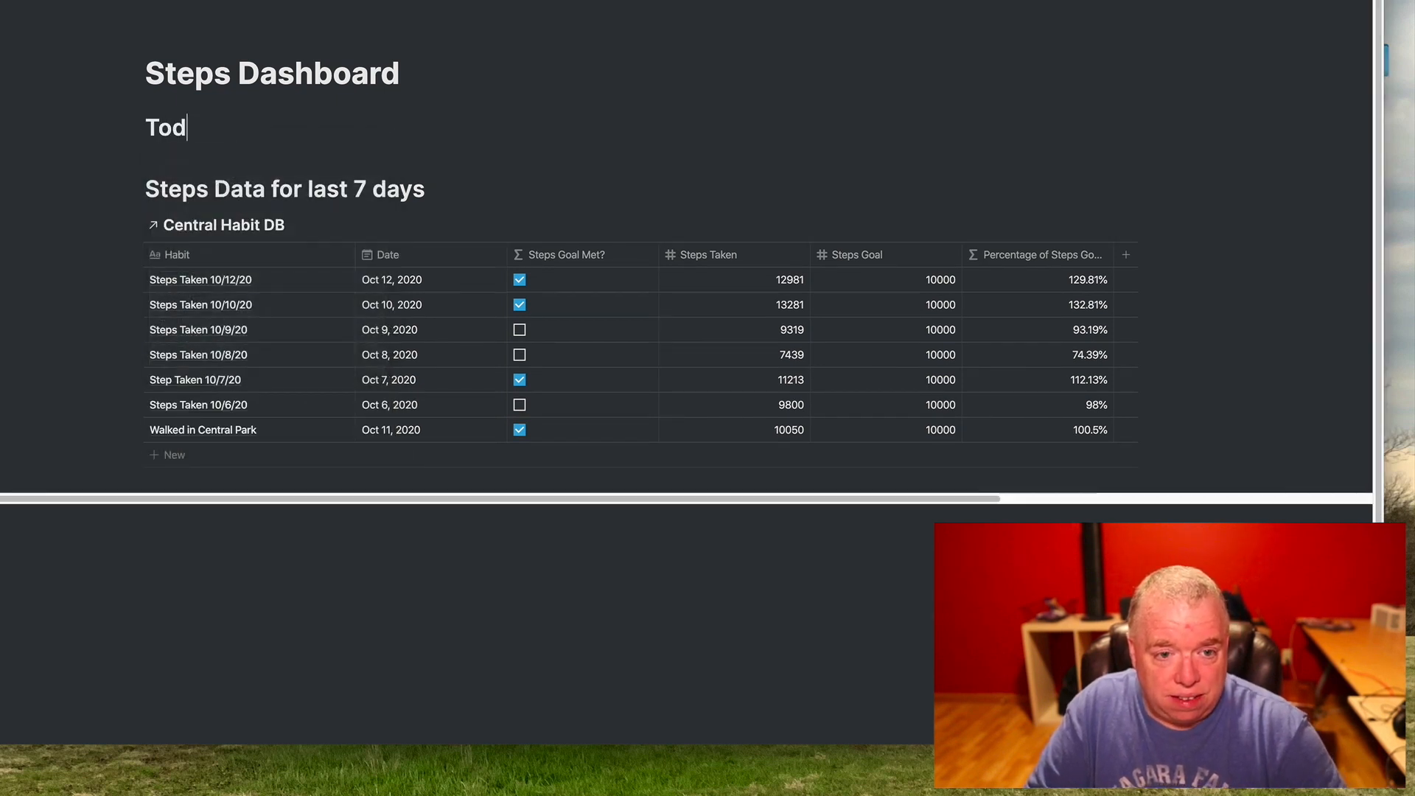
text(teps Taken Today)
key(Return)
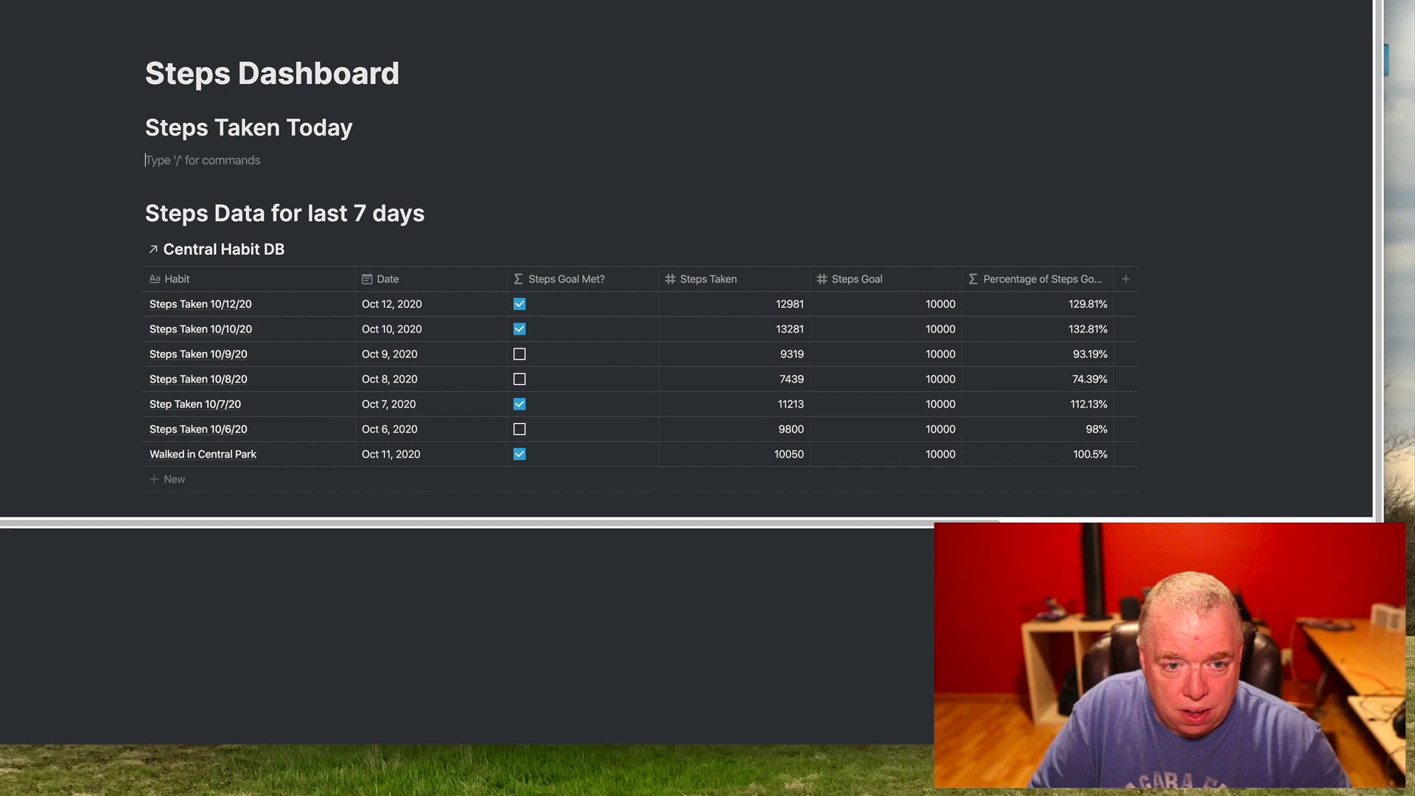
Step: Create a linked database of Central Habit DB under the "Steps Taken Today" heading
text(/c)
key(BackSpace)
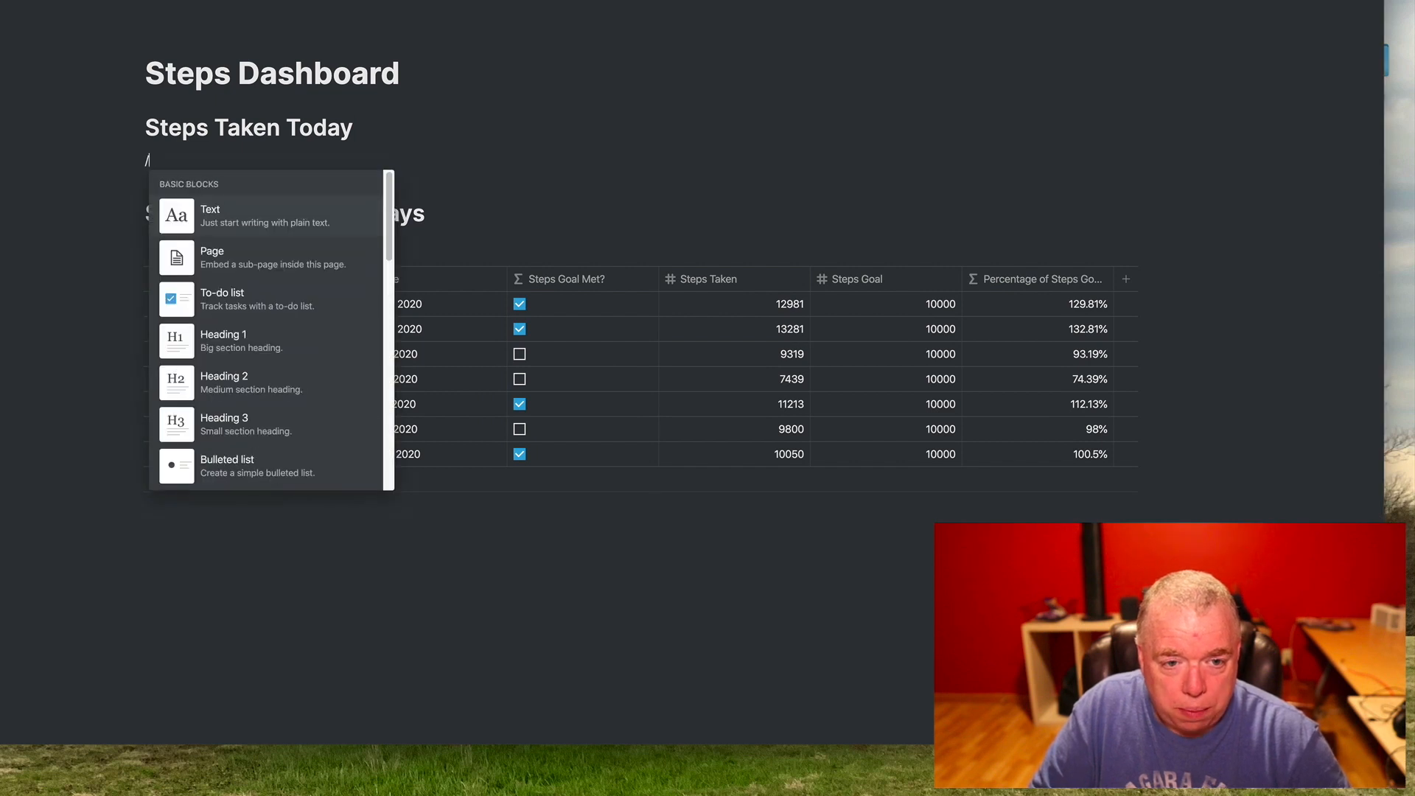
text(:)
key(BackSpace)
text(linked)
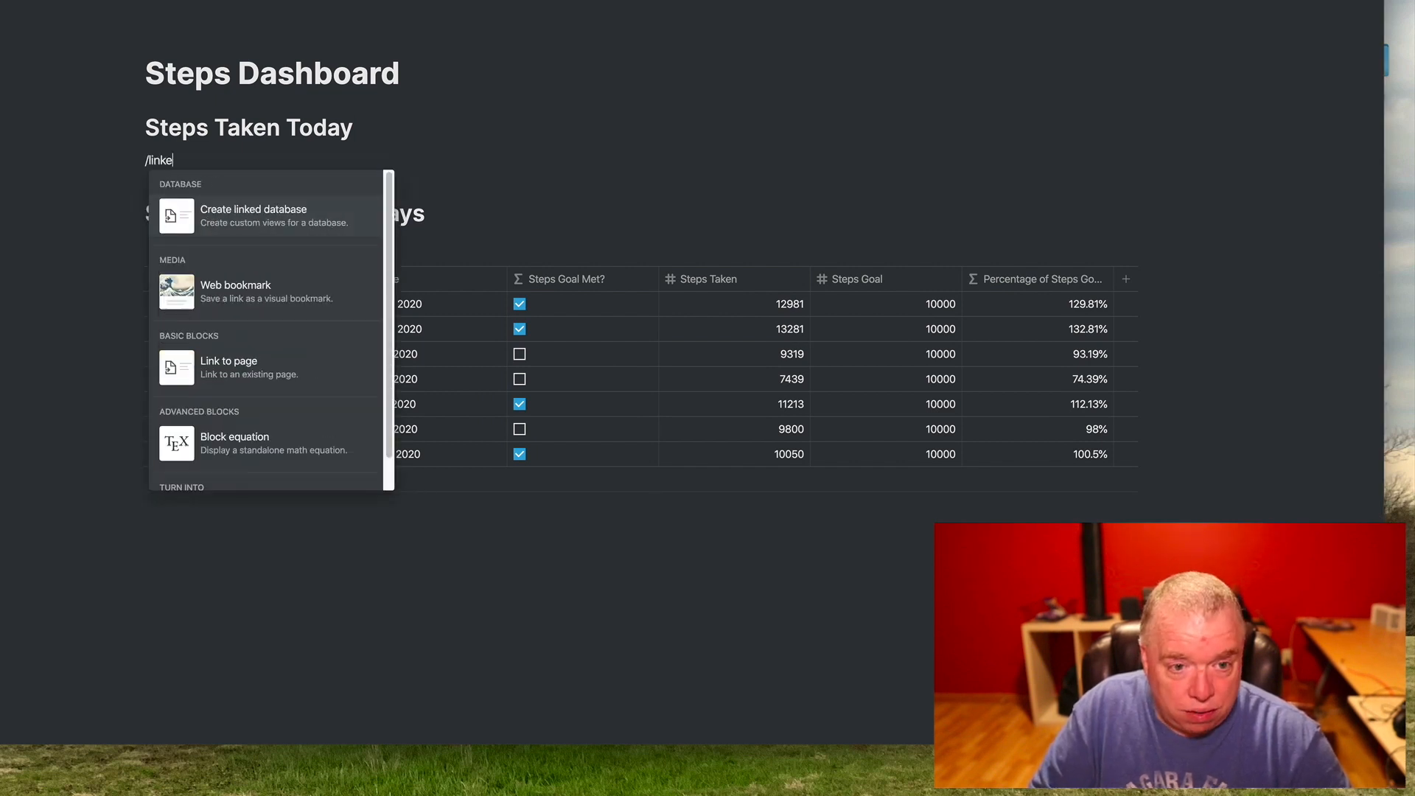
click(343, 217)
text(c)
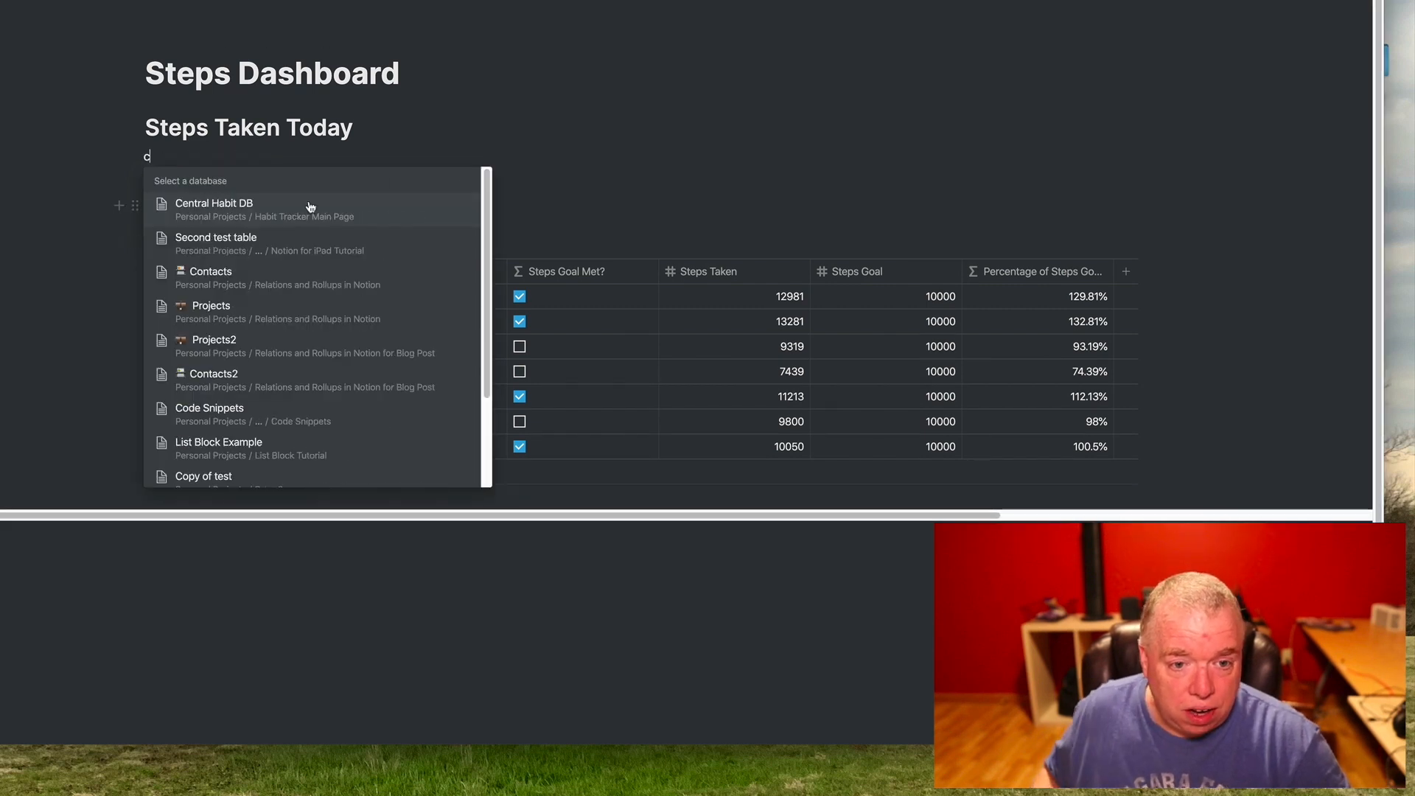
click(310, 207)
Step: Add a filter group to the "Steps Taken Today" table with the condition Category is exercise
click(610, 165)
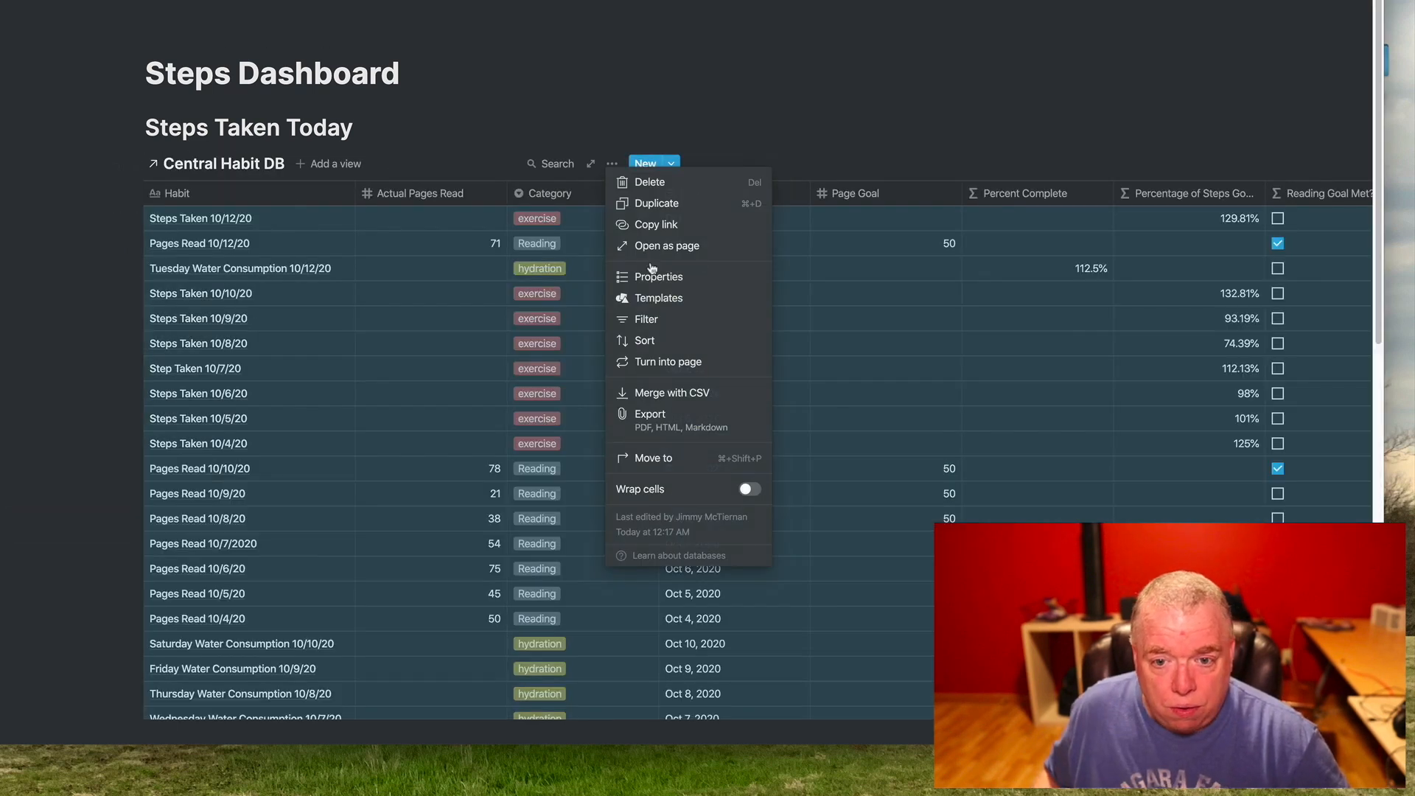
click(666, 319)
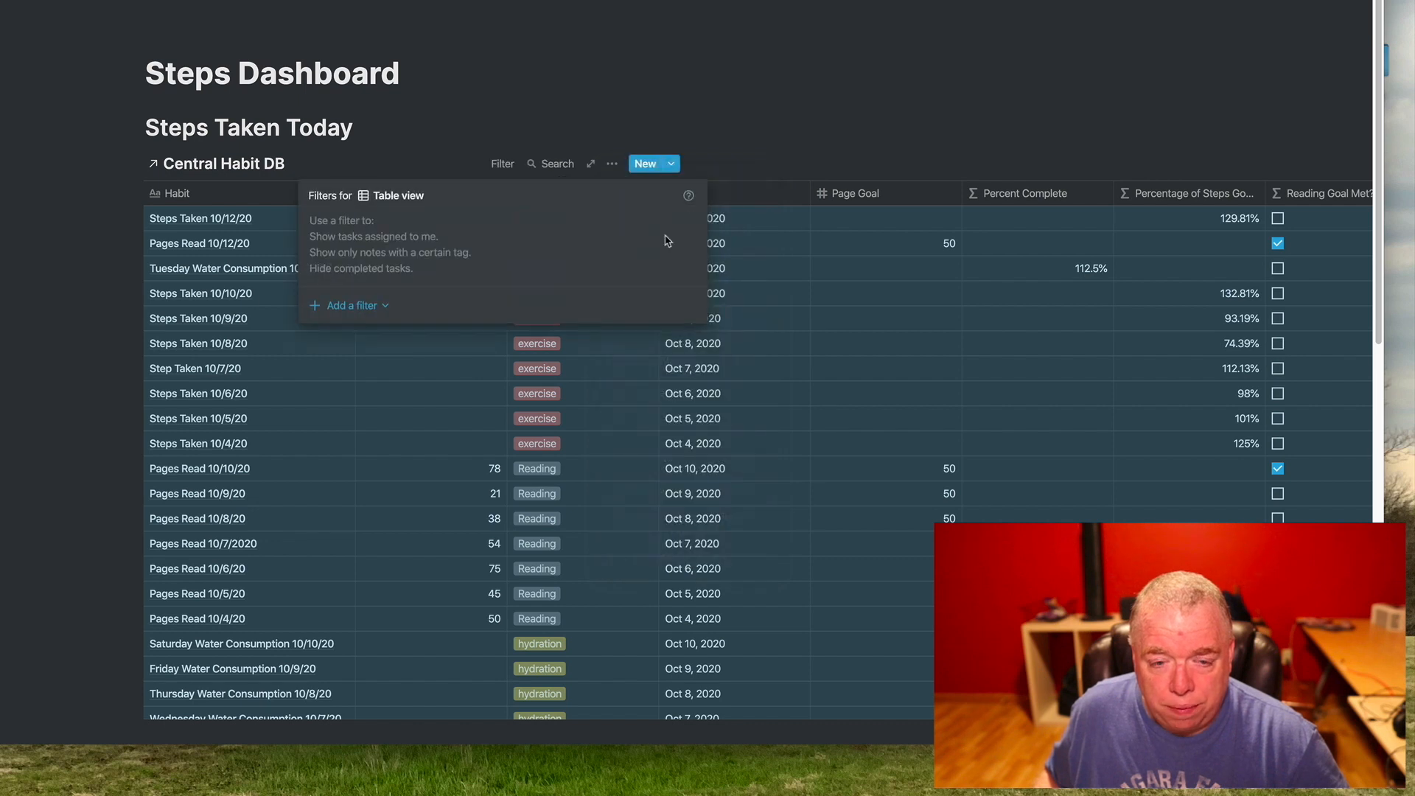
click(357, 304)
click(368, 351)
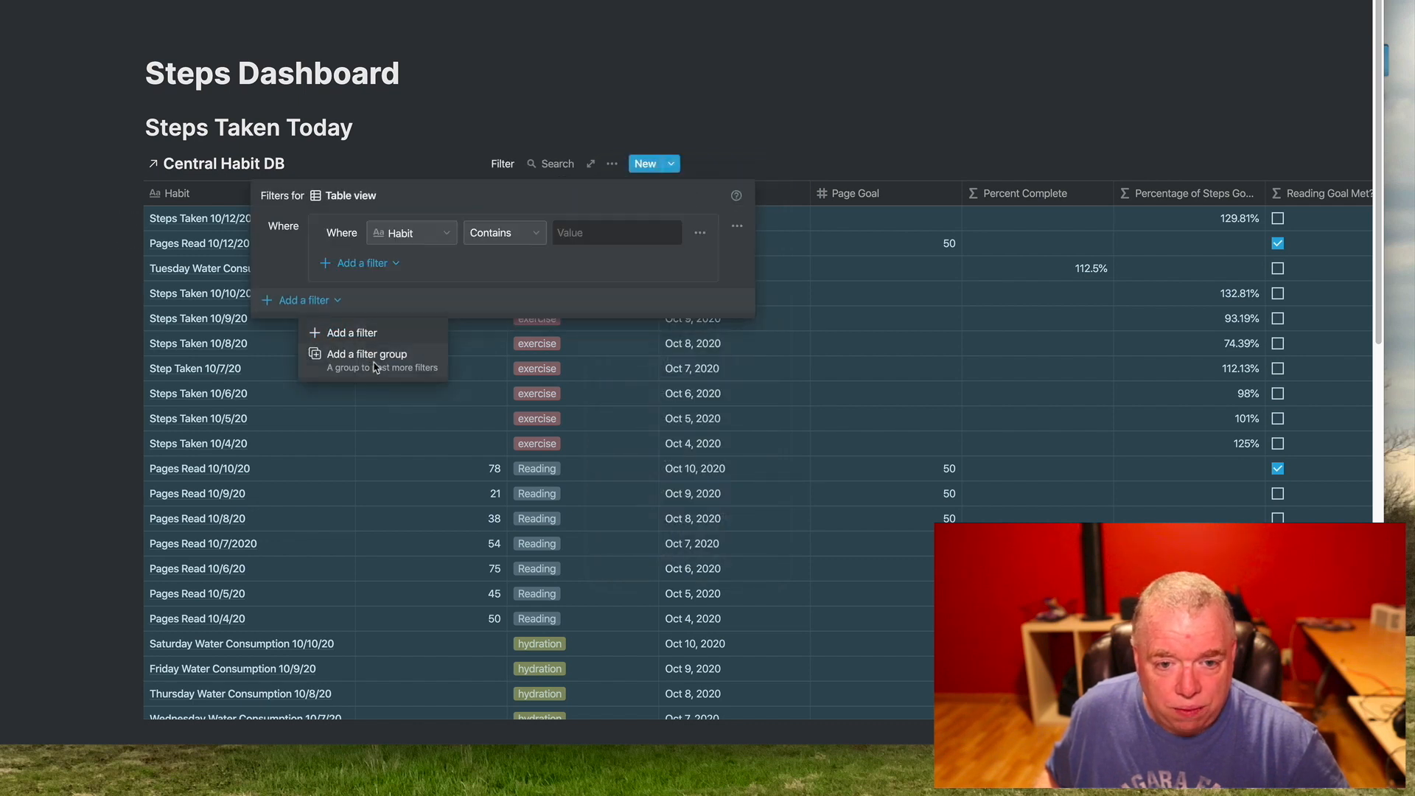
click(442, 244)
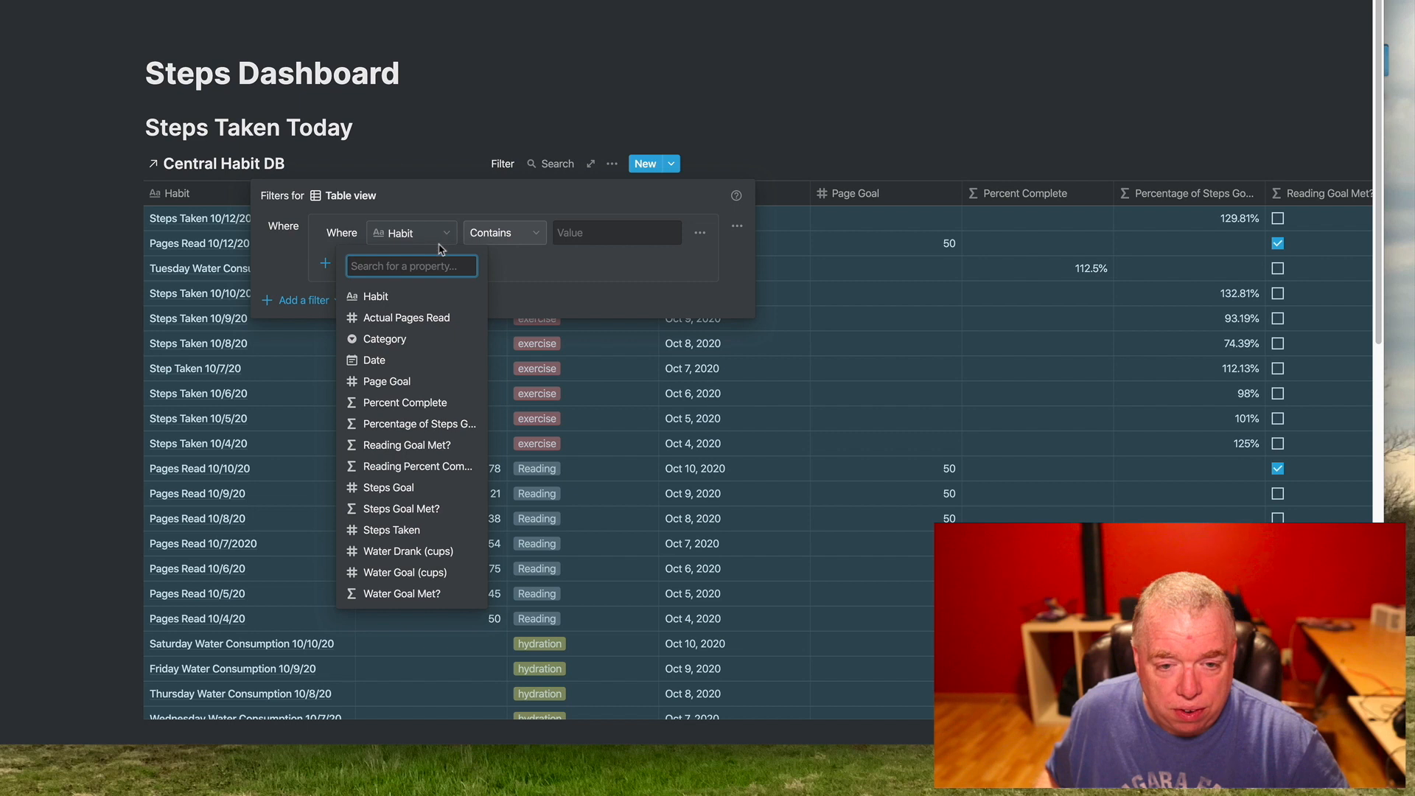
click(442, 340)
click(601, 238)
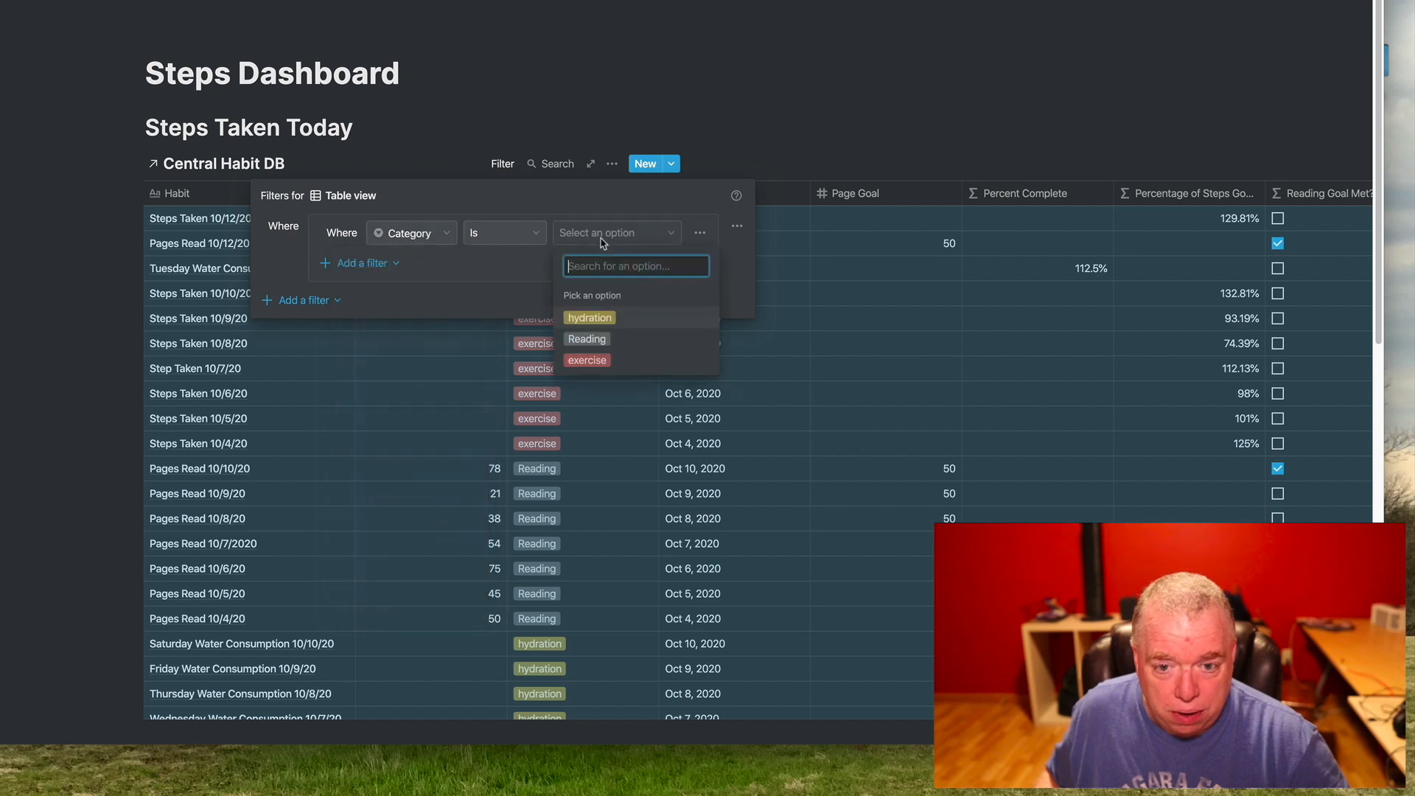
click(599, 360)
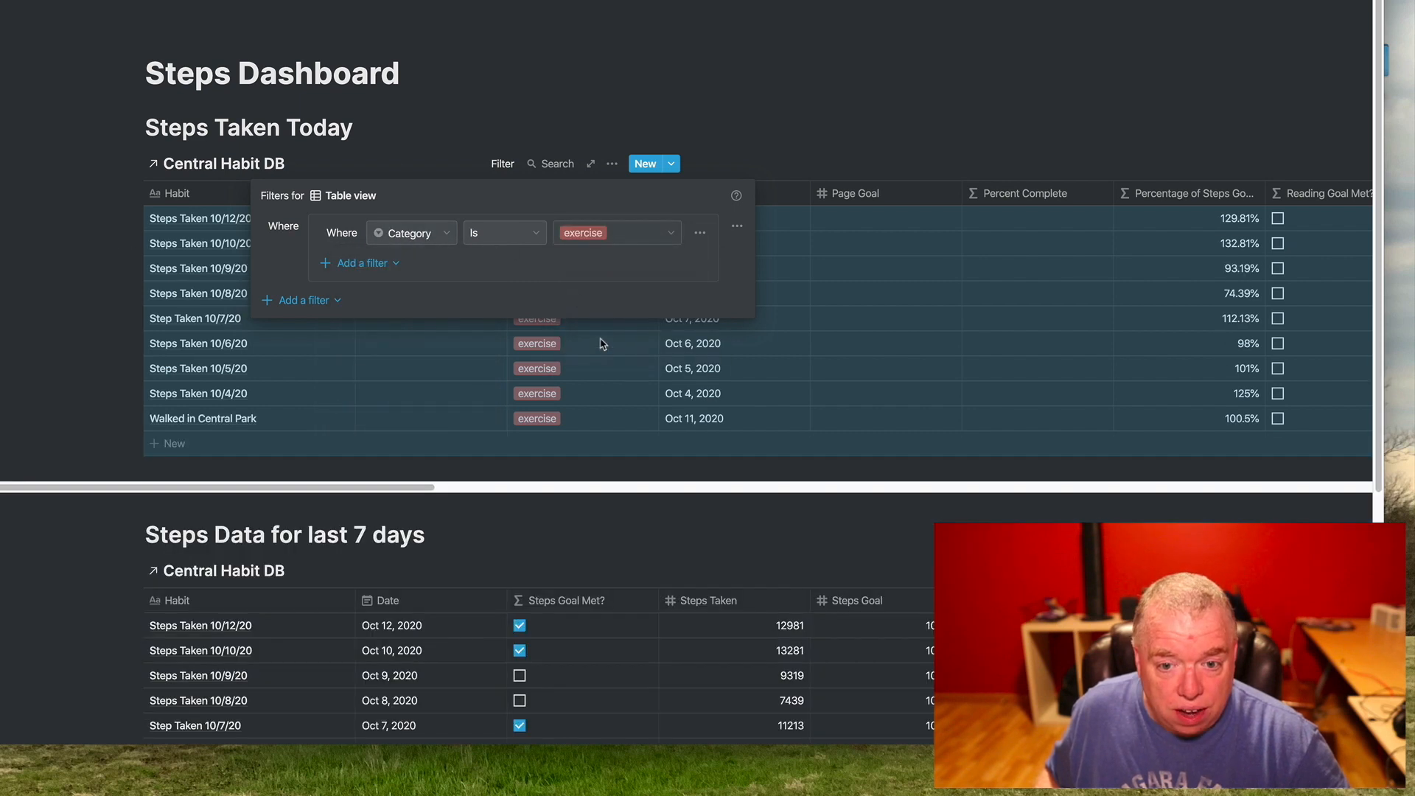
Step: Add the condition Date is Today to the "Steps Taken Today" table's filter group, combined with And
click(363, 262)
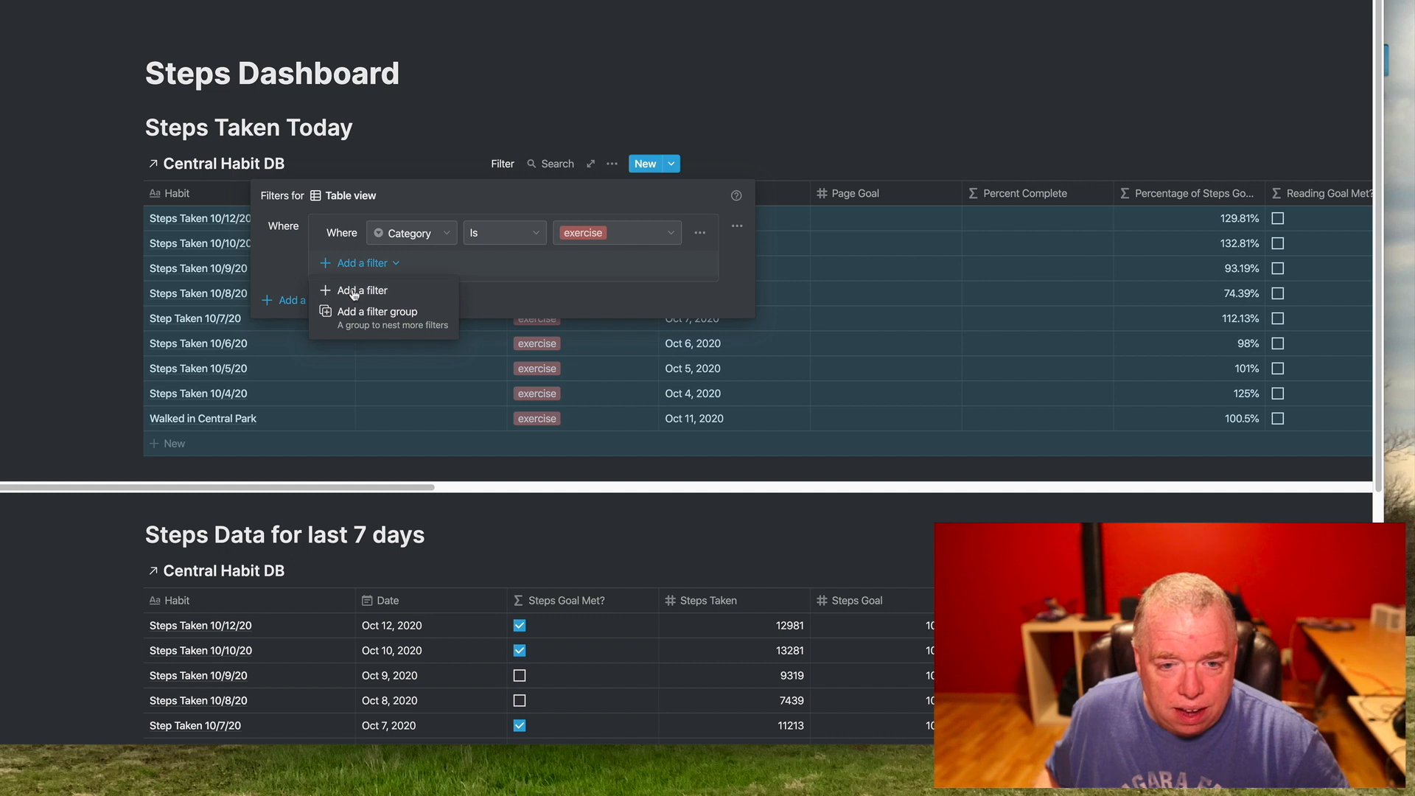
click(354, 294)
click(337, 263)
click(286, 291)
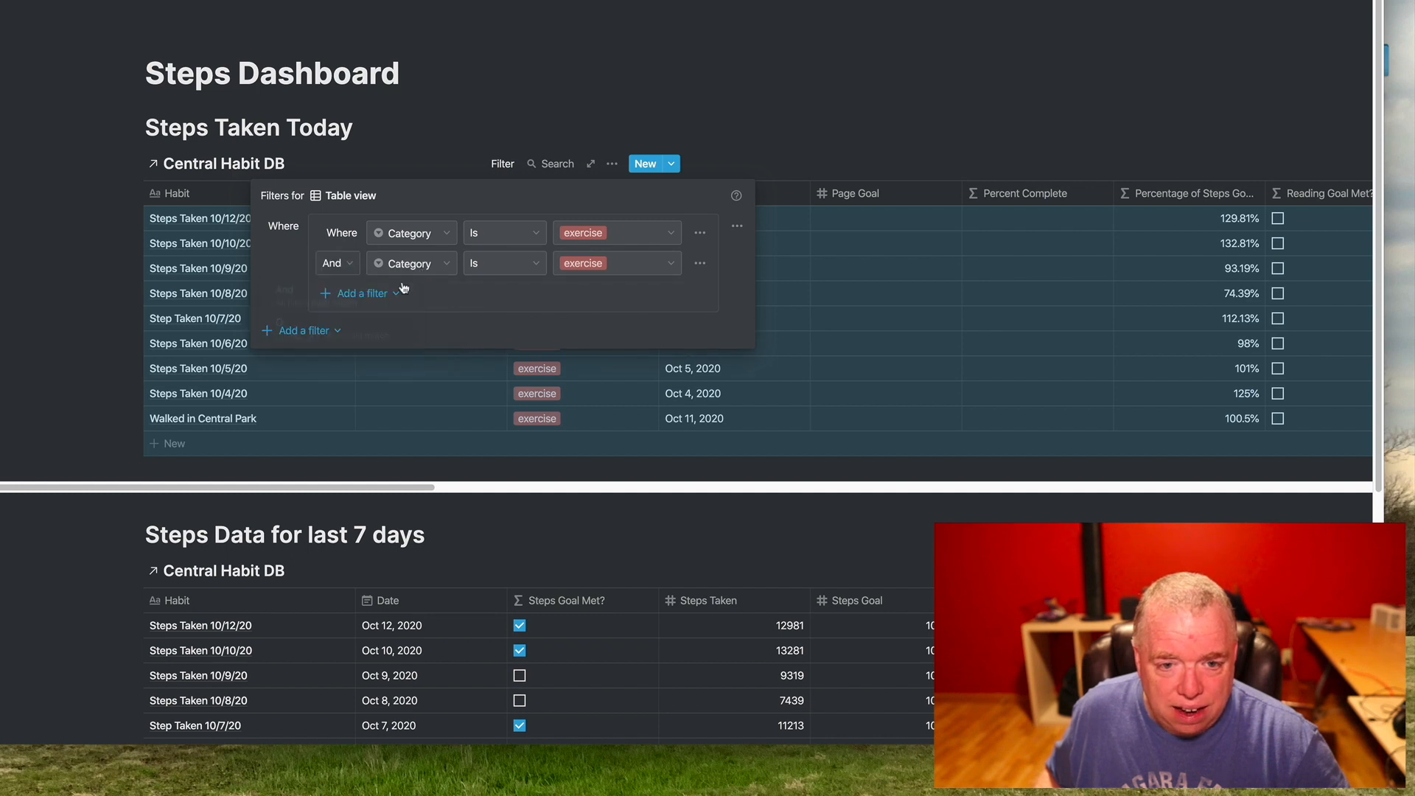
click(452, 271)
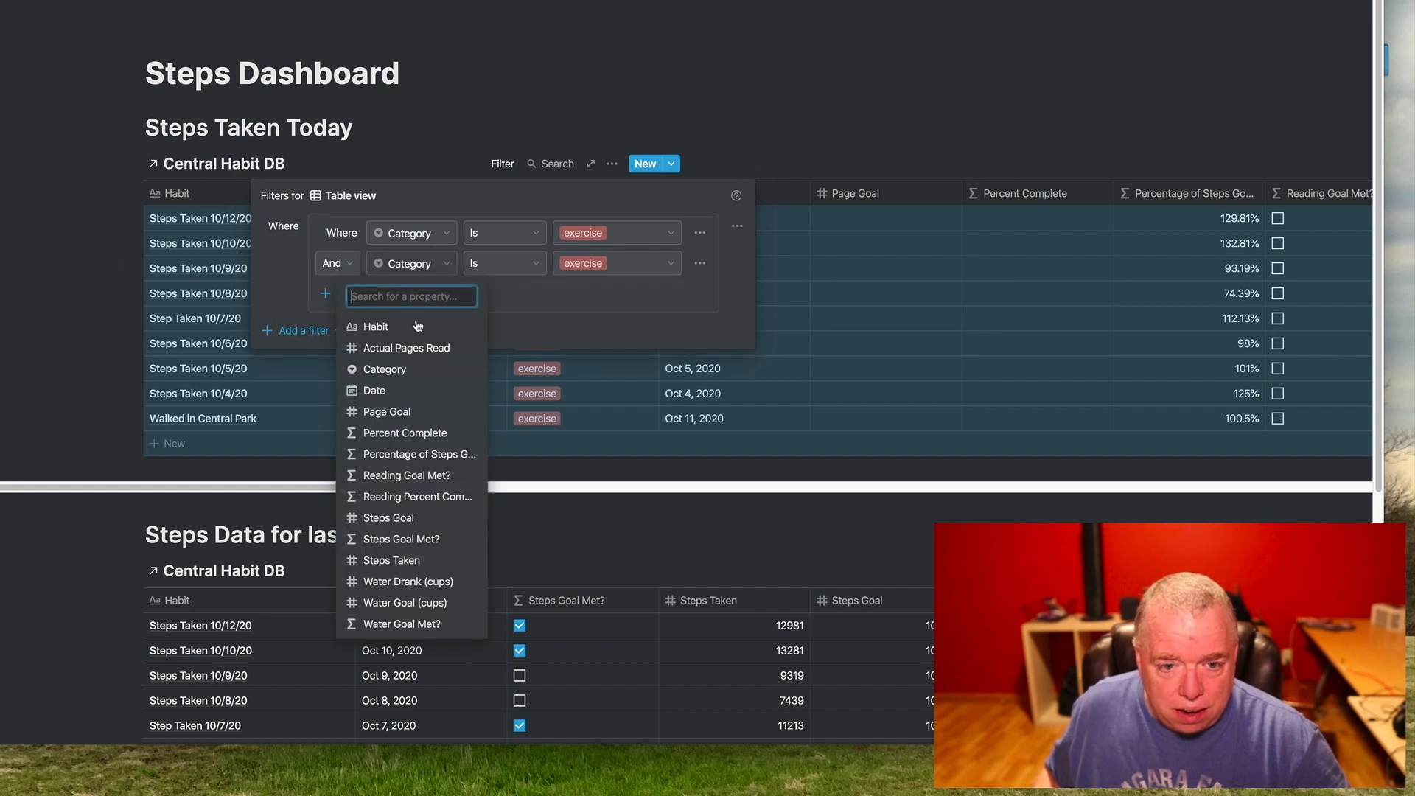
click(397, 383)
click(559, 270)
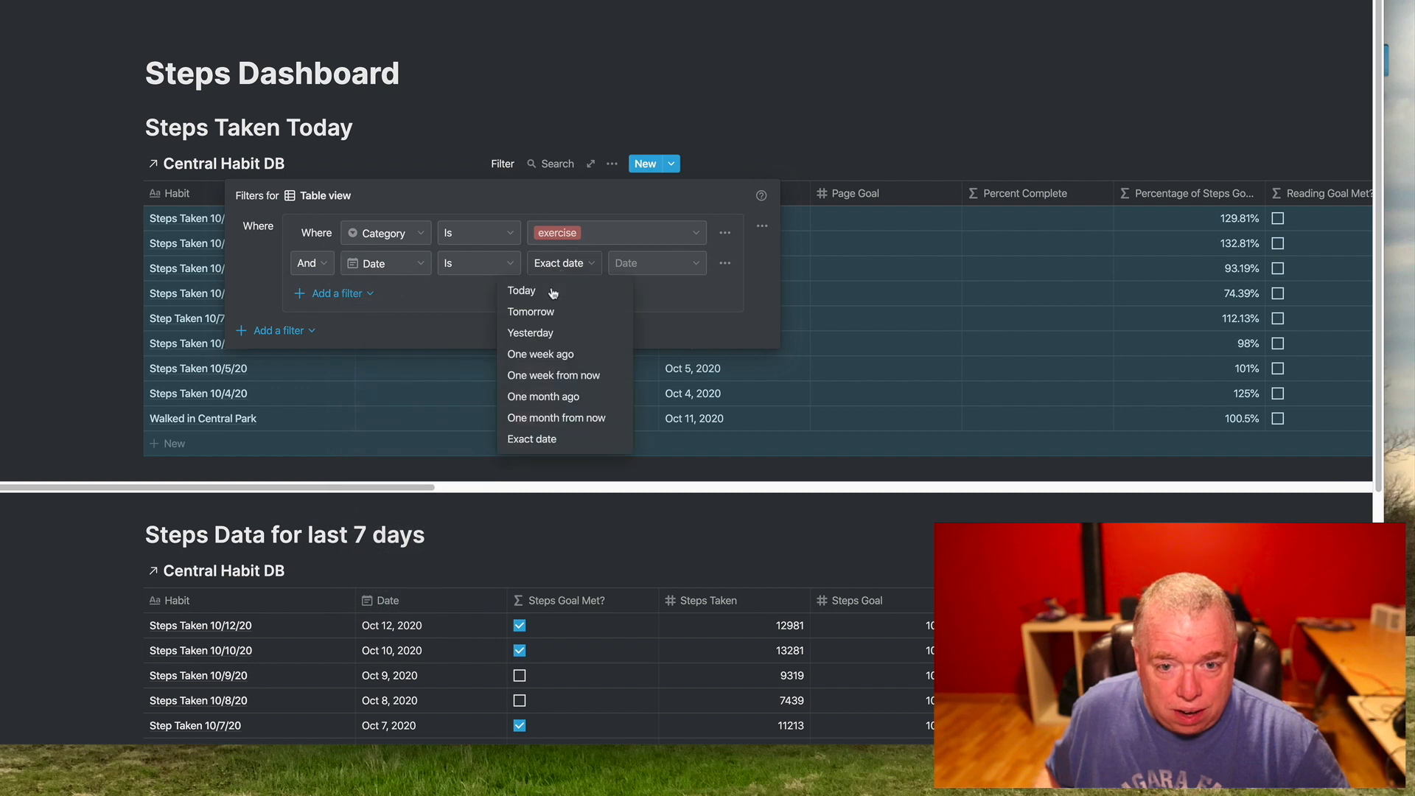
click(553, 293)
click(732, 113)
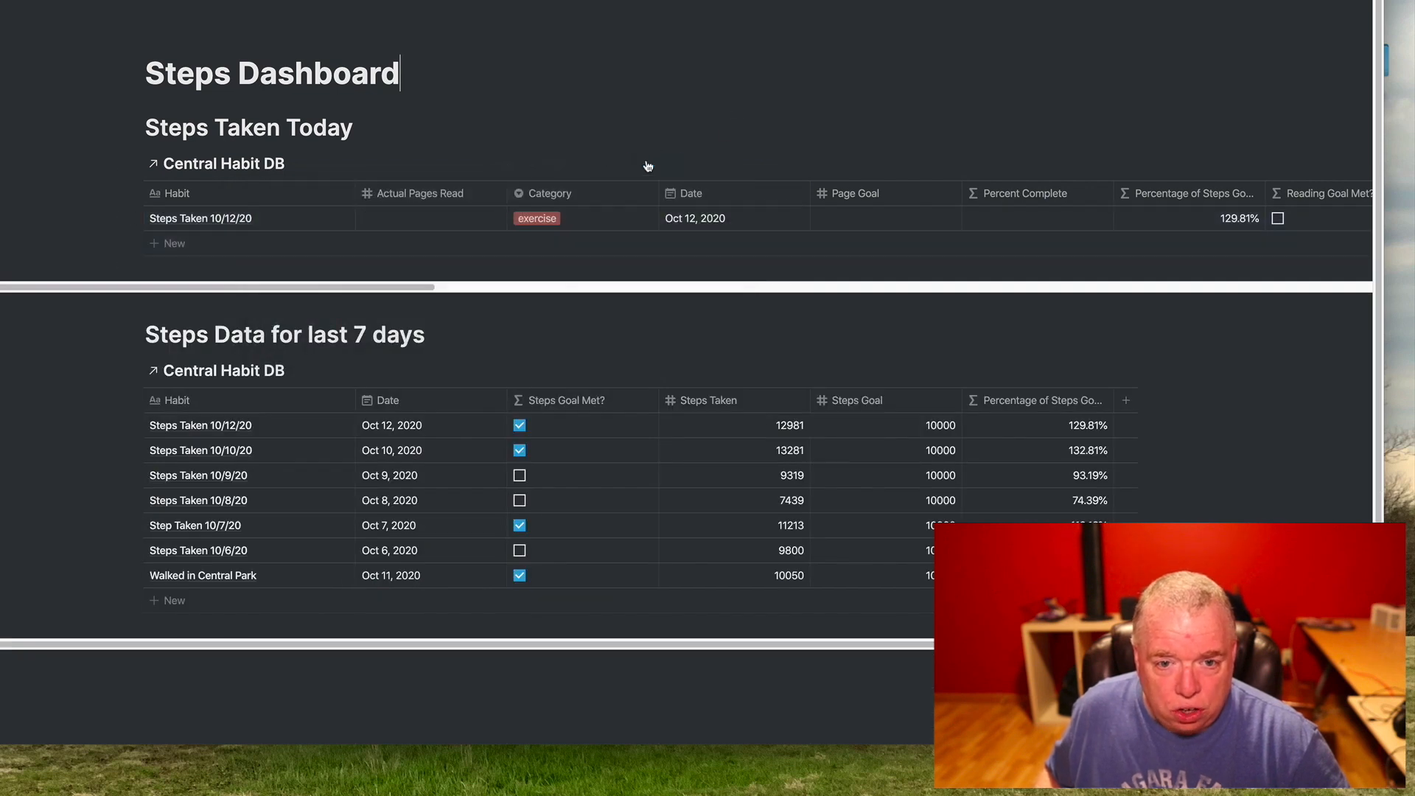
Step: Hide Actual Pages Read, Category, Date, Page Goal, Percent Complete, Reading Goal Met? and Reading Percent Complete in the "Steps Taken Today" table
click(616, 164)
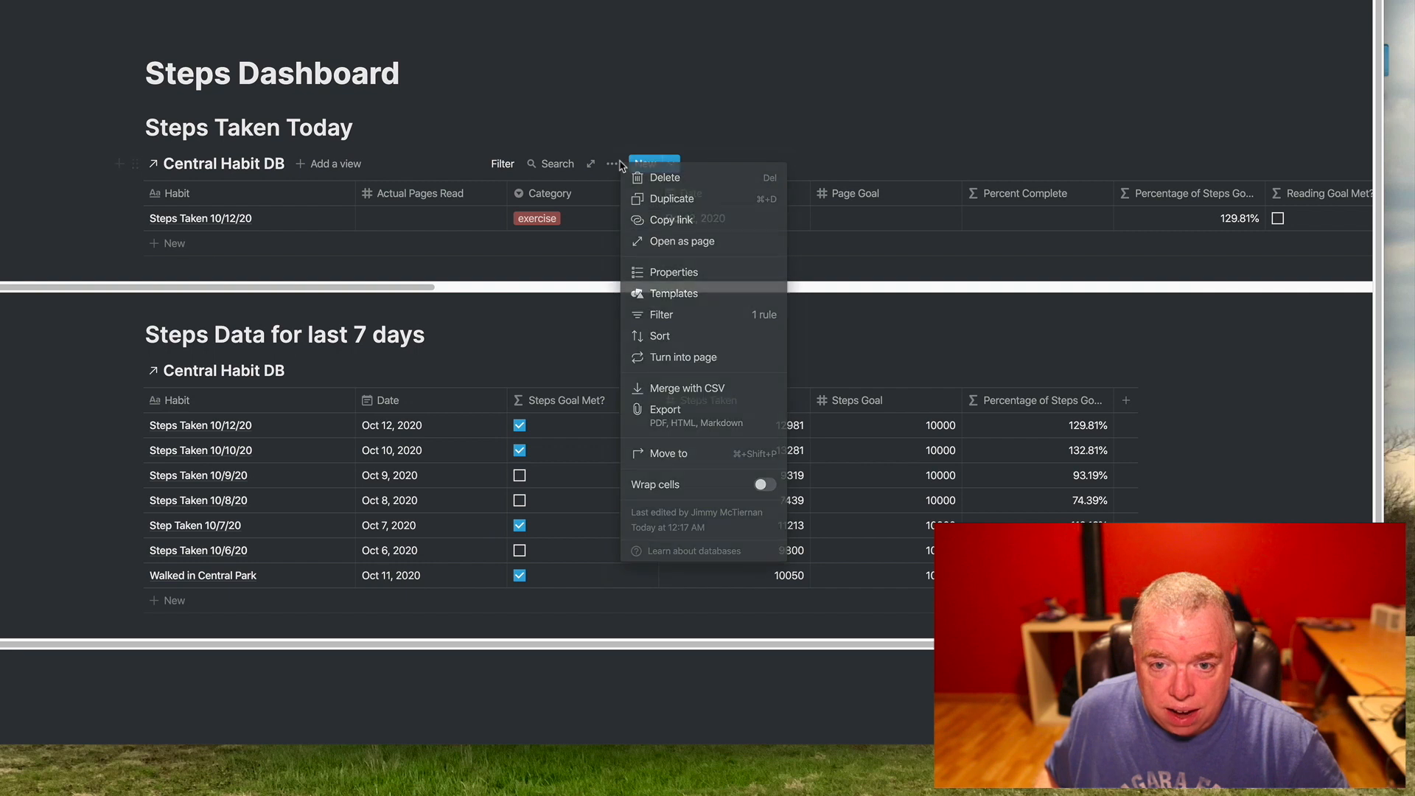
click(672, 274)
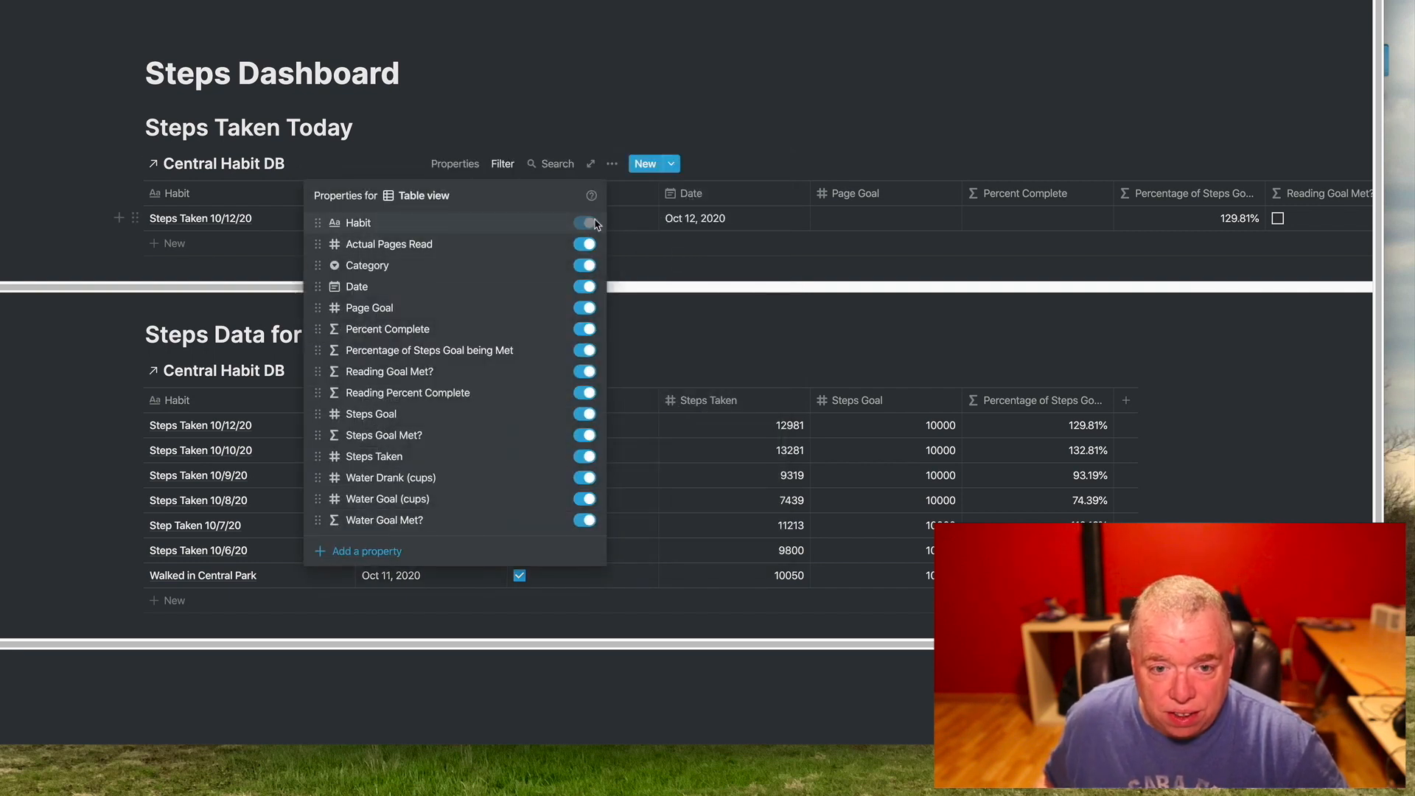
click(586, 245)
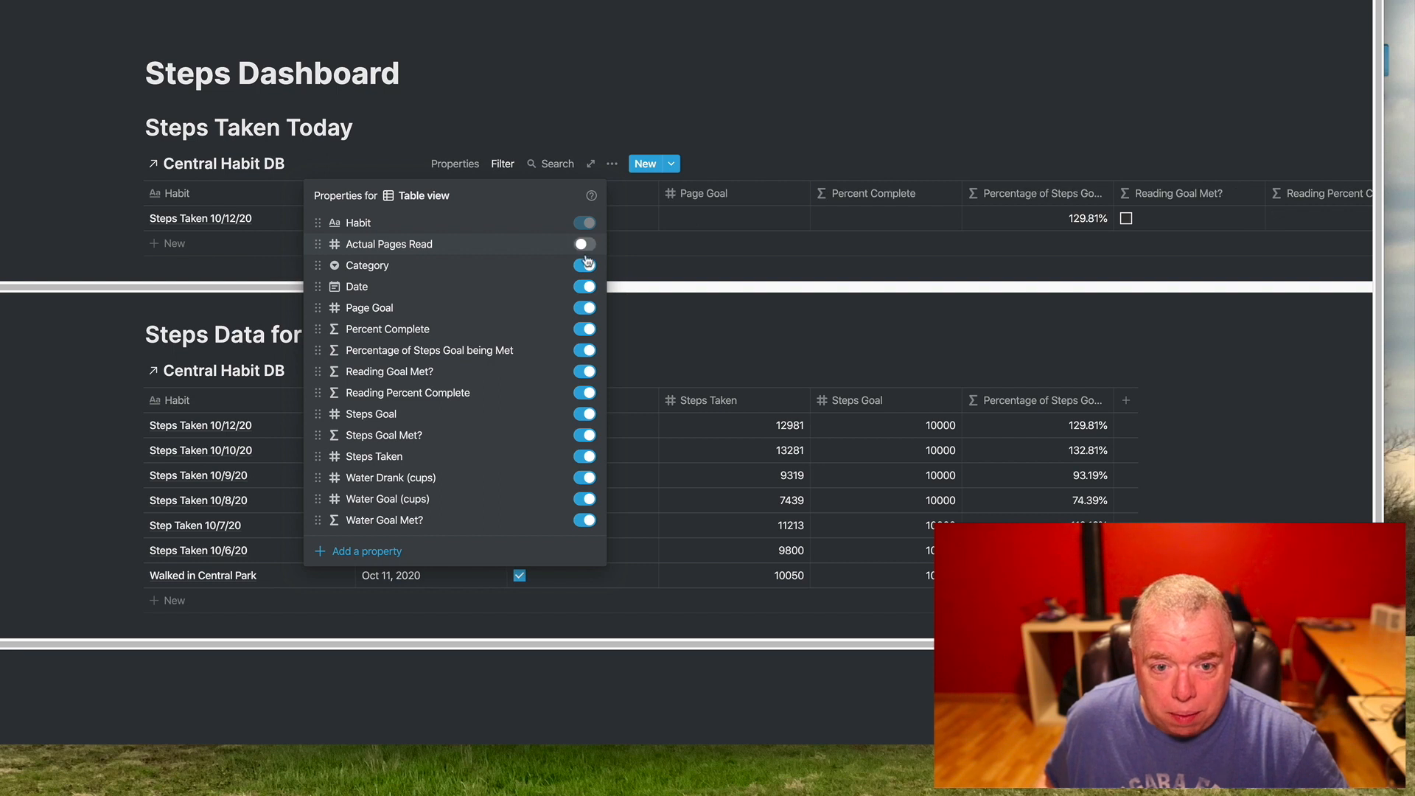
click(584, 266)
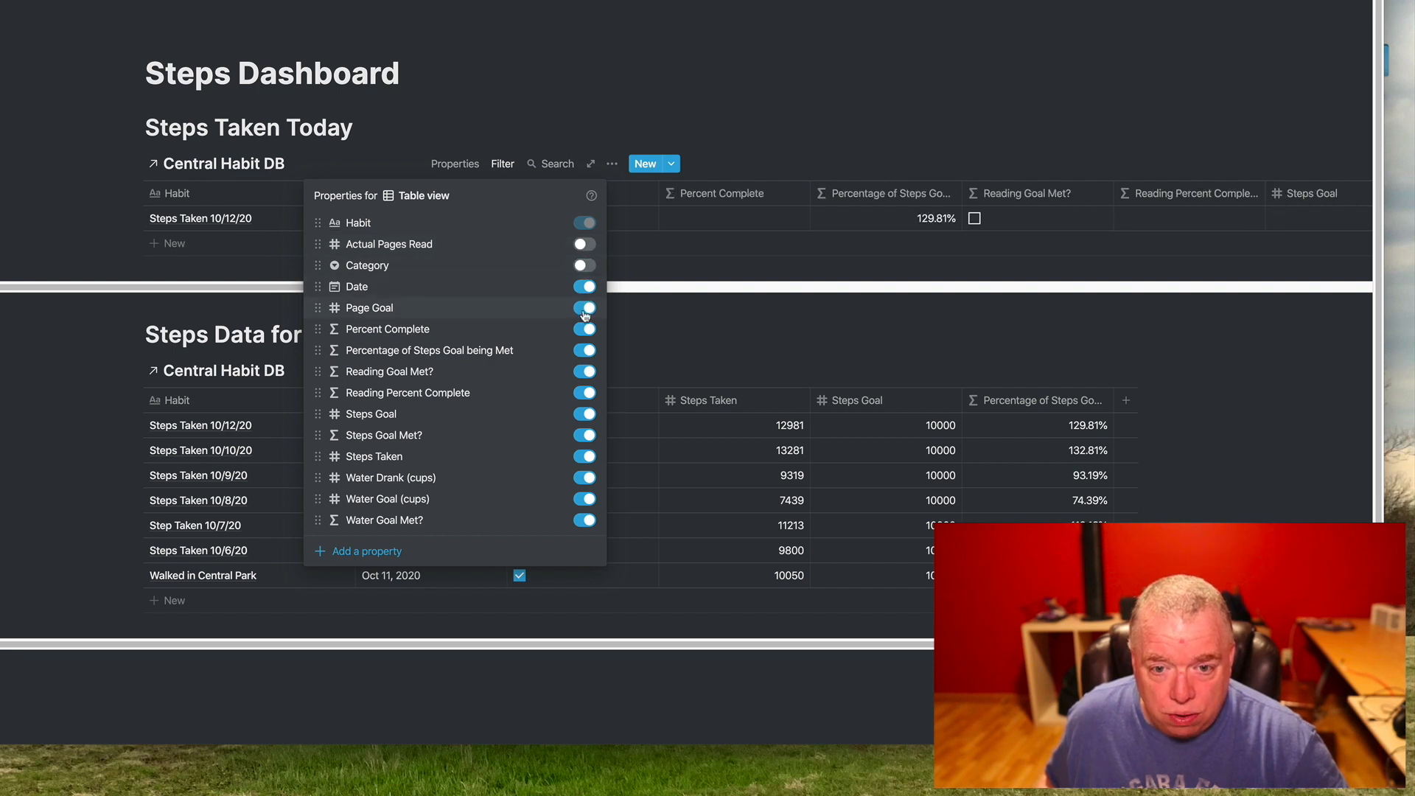
click(587, 287)
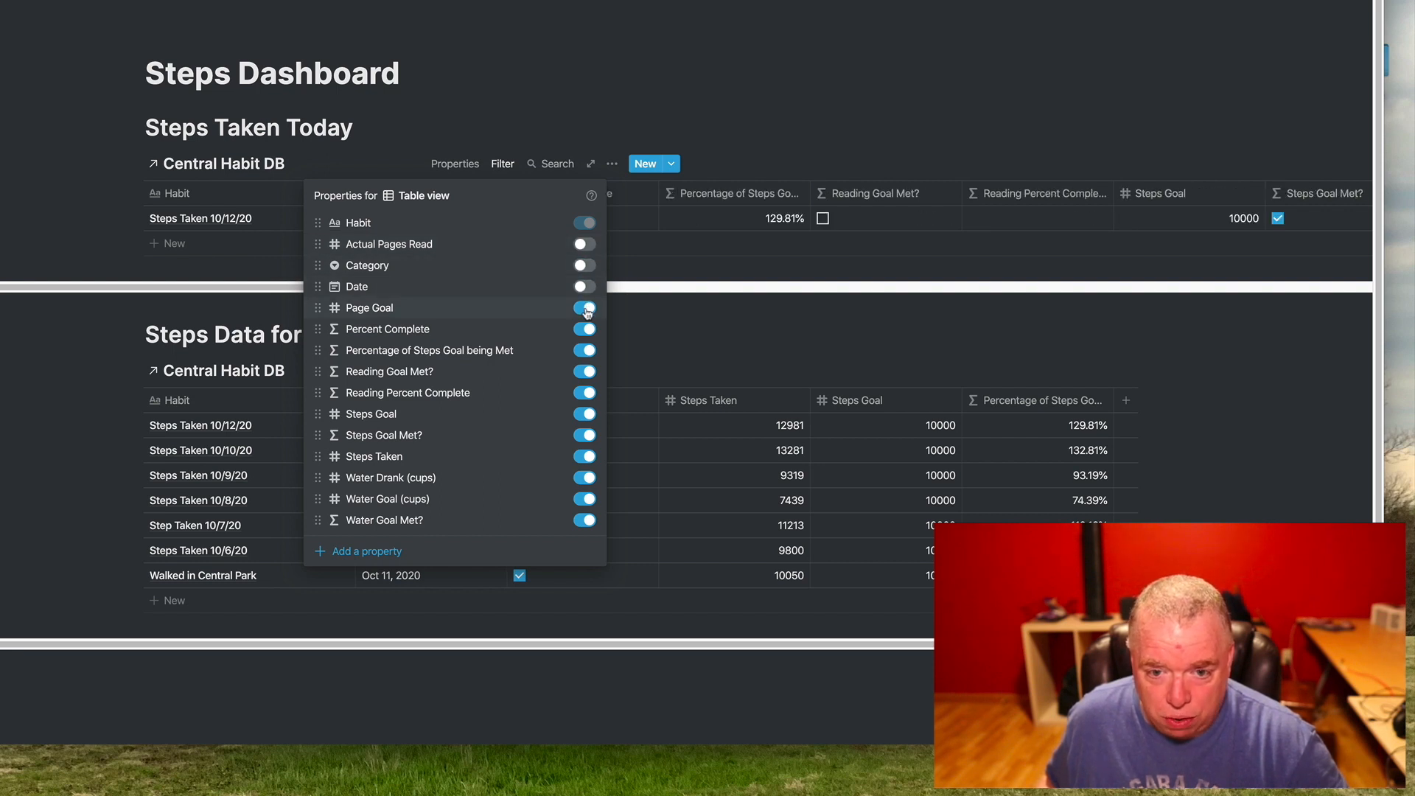
click(586, 309)
click(584, 329)
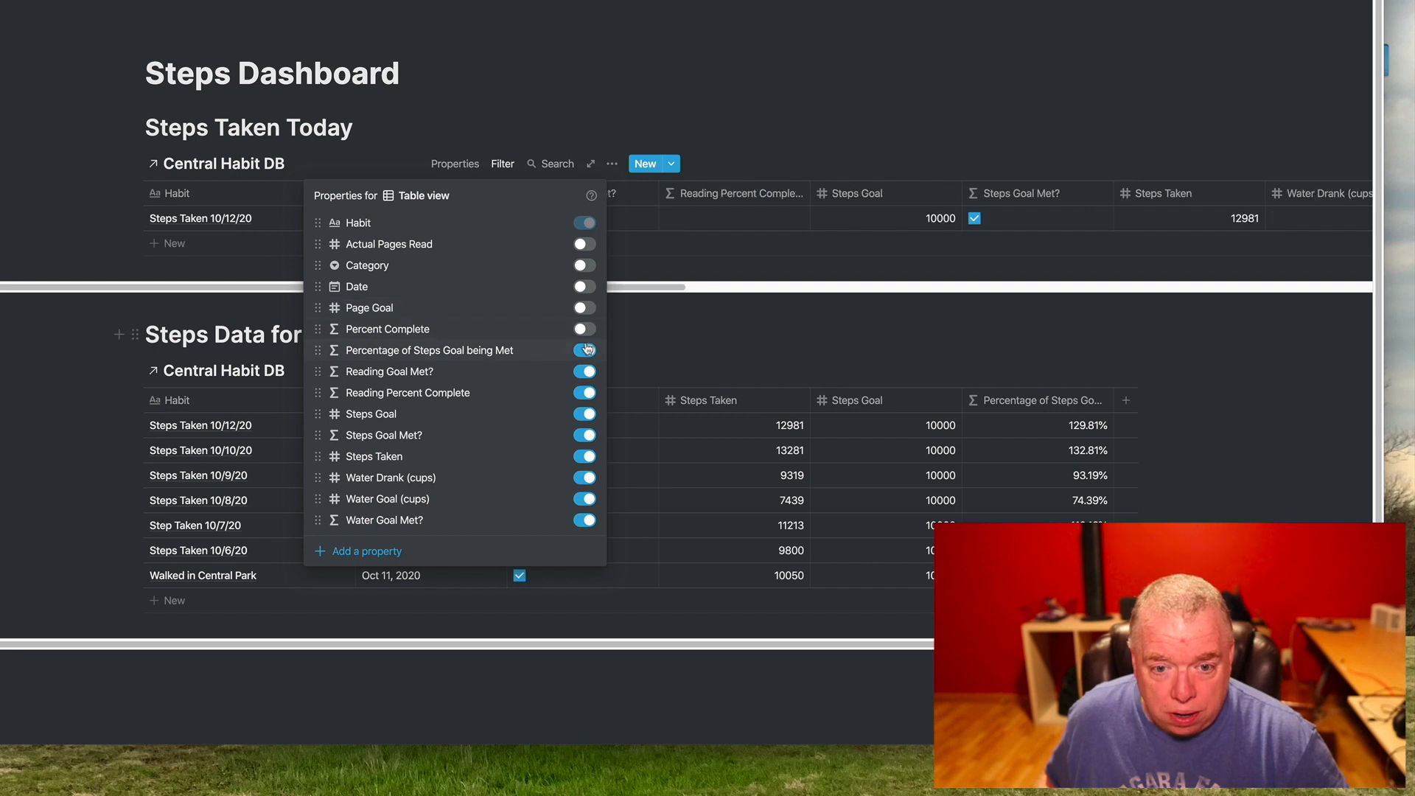
click(585, 372)
click(585, 394)
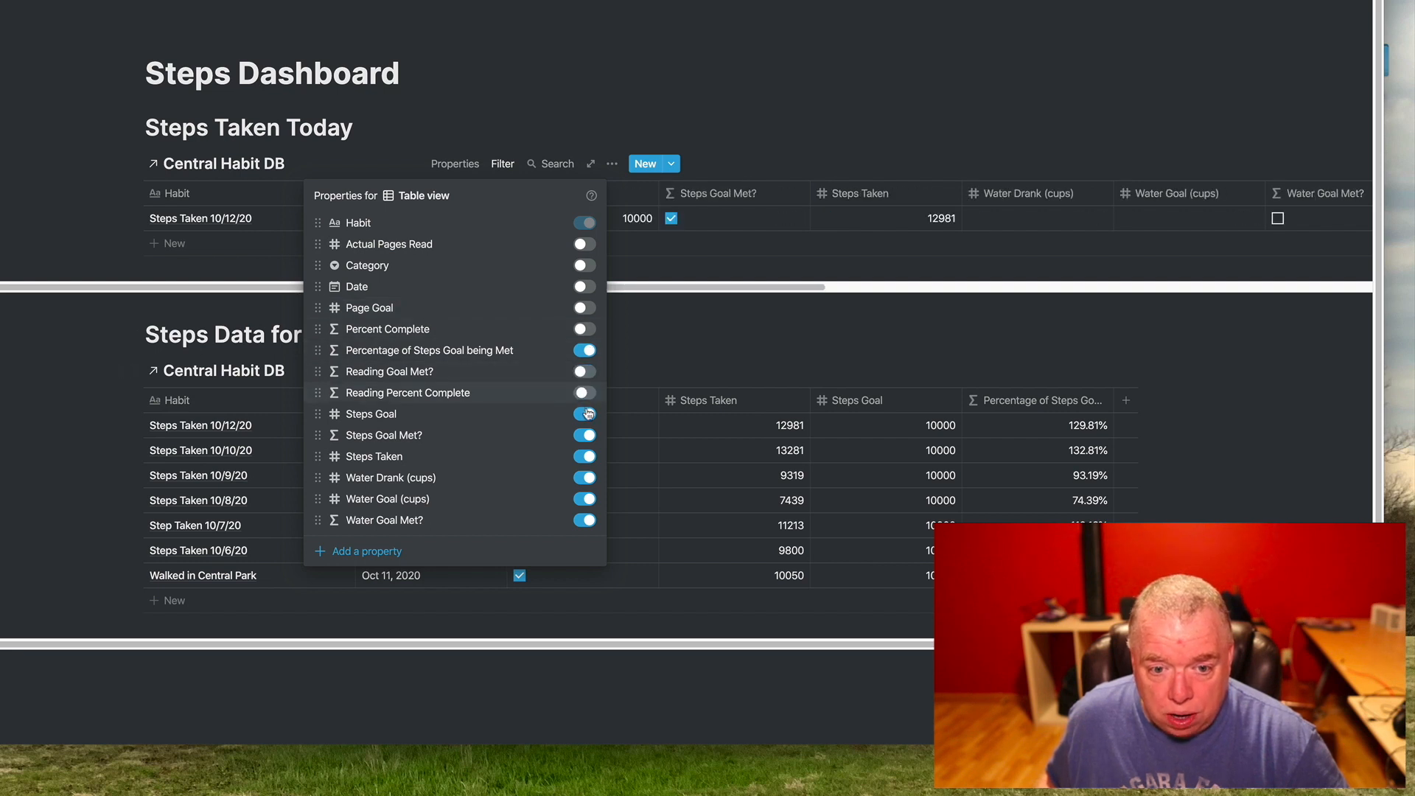
Step: Hide Water Drank (cups), Water Goal (cups) and Water Goal Met? in the "Steps Taken Today" table
click(585, 492)
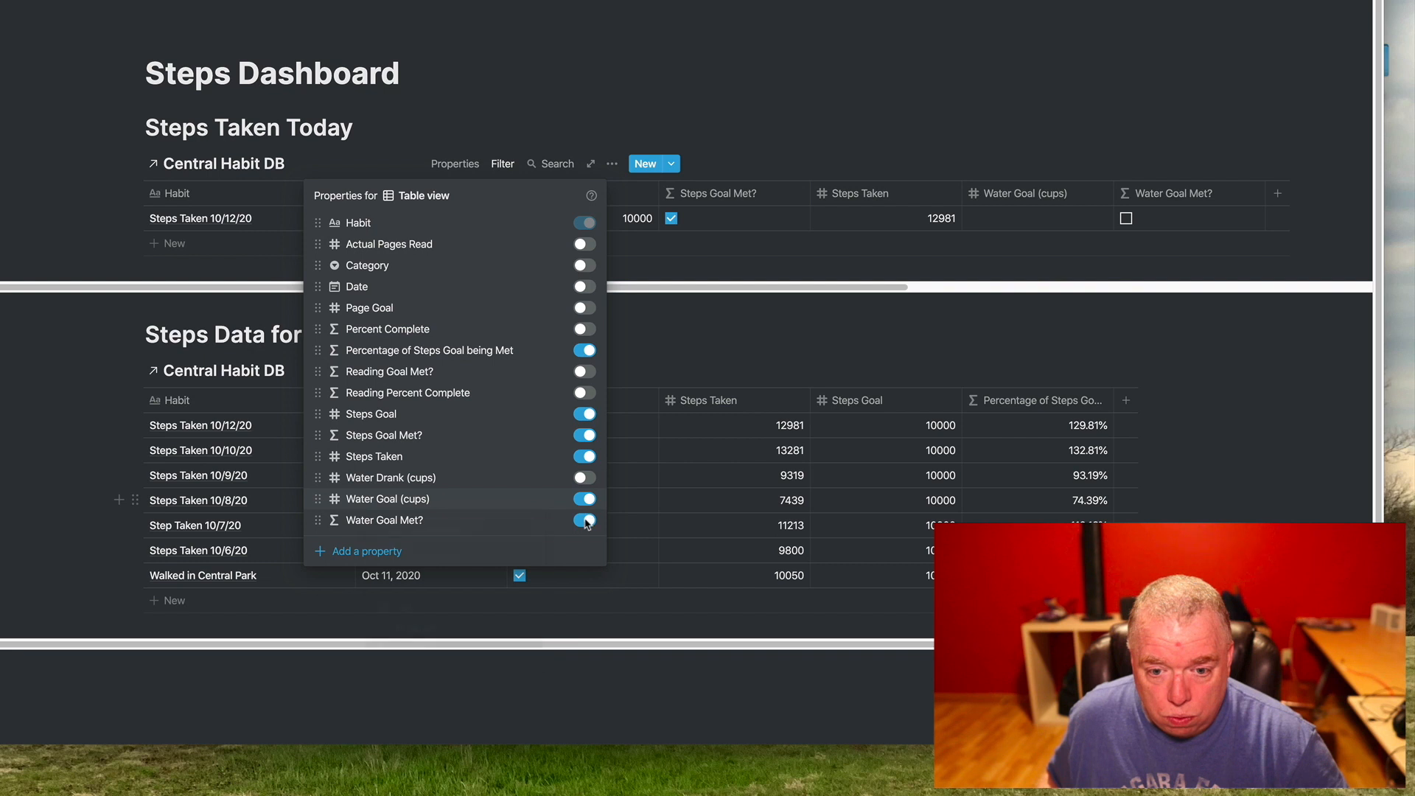
click(586, 503)
click(588, 508)
click(585, 500)
click(587, 521)
click(1065, 89)
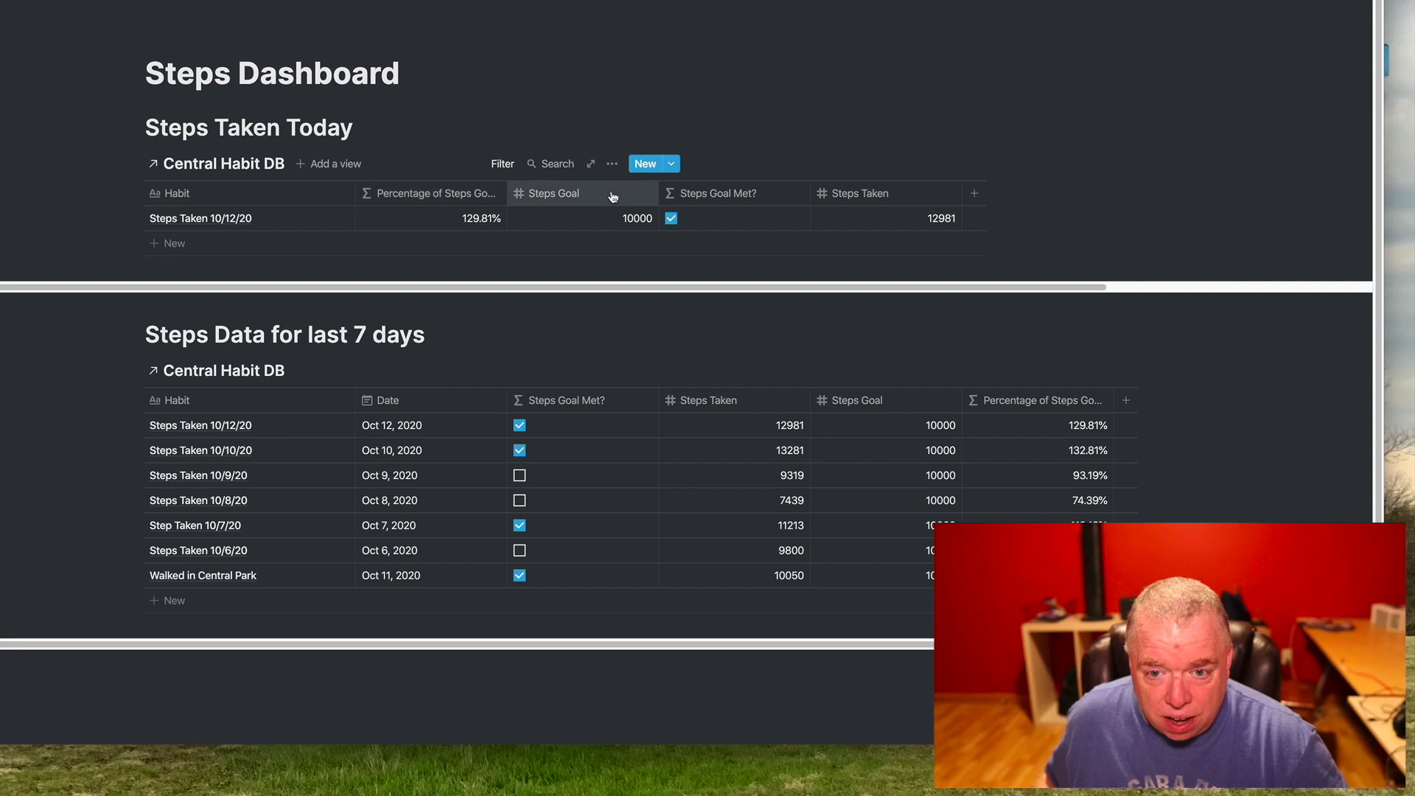
Step: Move Steps Taken directly after Habit and hide Percentage of Steps Goal being Met, Steps Goal and Steps Goal Met? in the "Steps Taken Today" table
drag(847, 193, 411, 190)
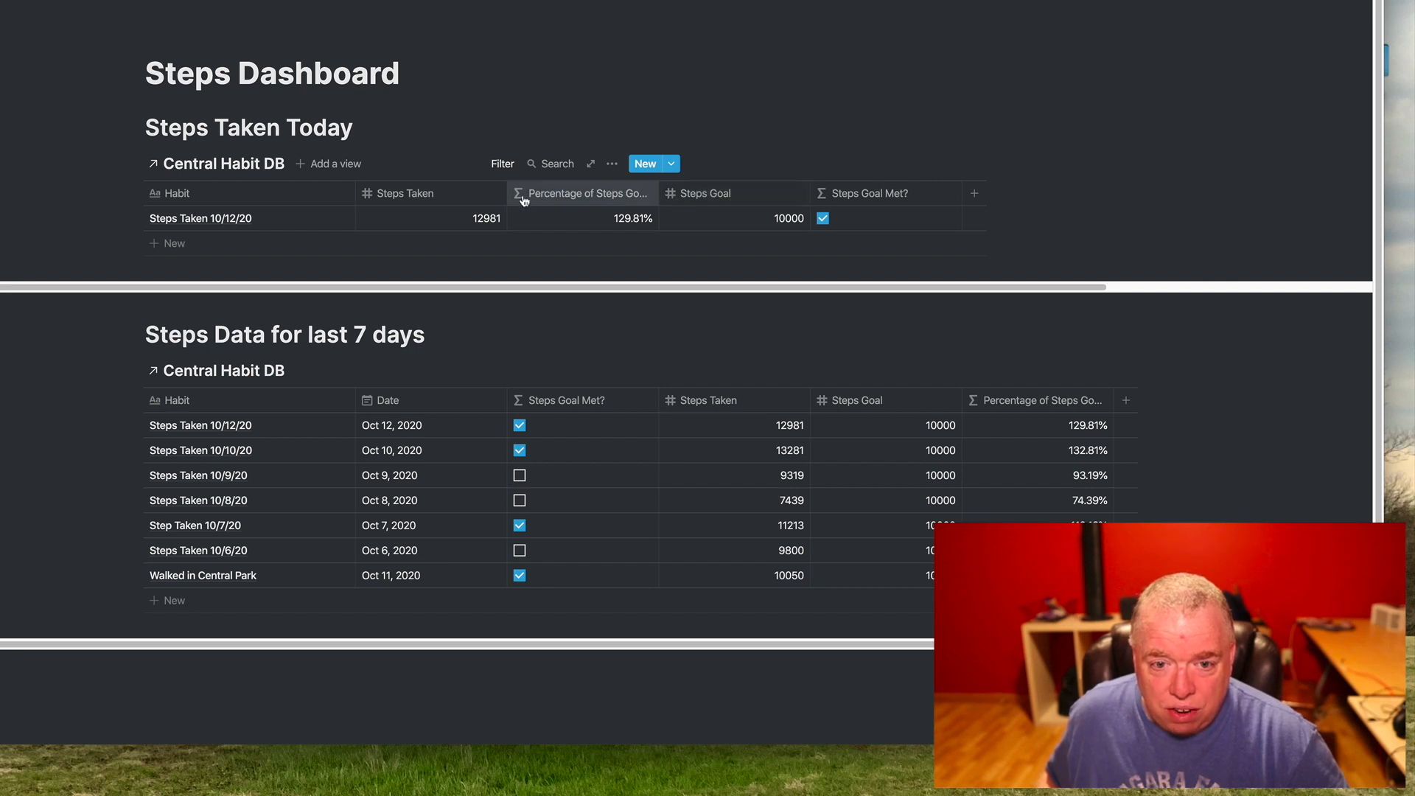
click(611, 163)
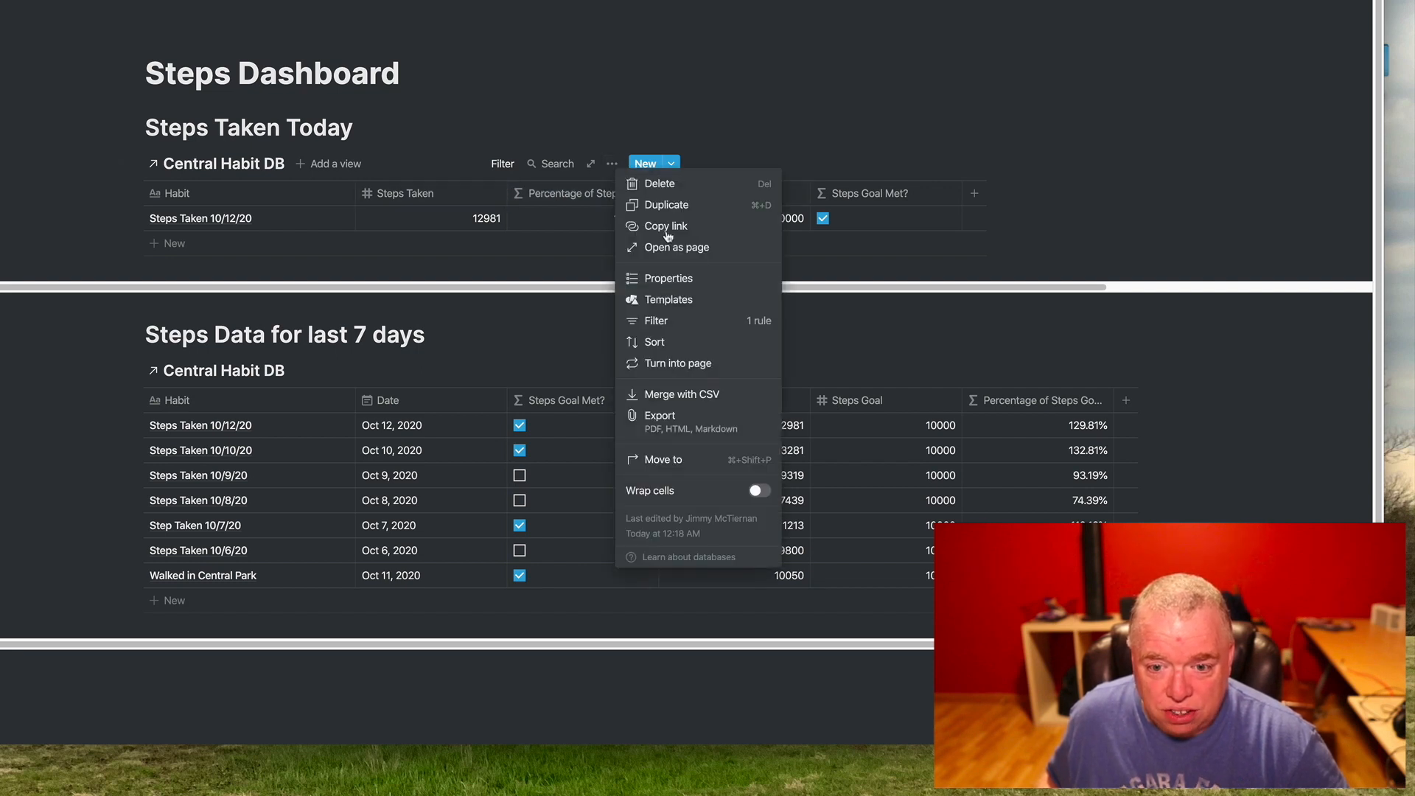
click(678, 279)
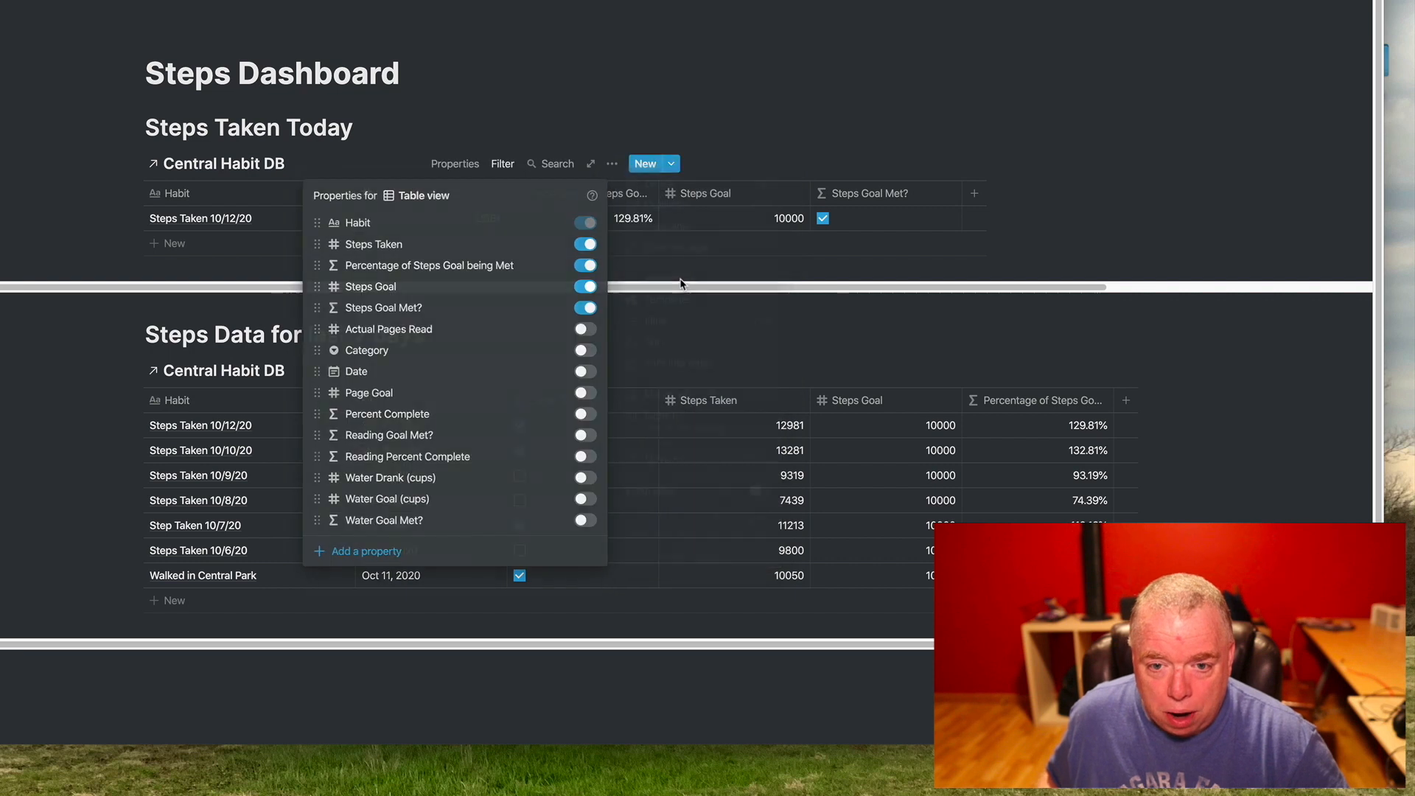
click(591, 270)
click(589, 290)
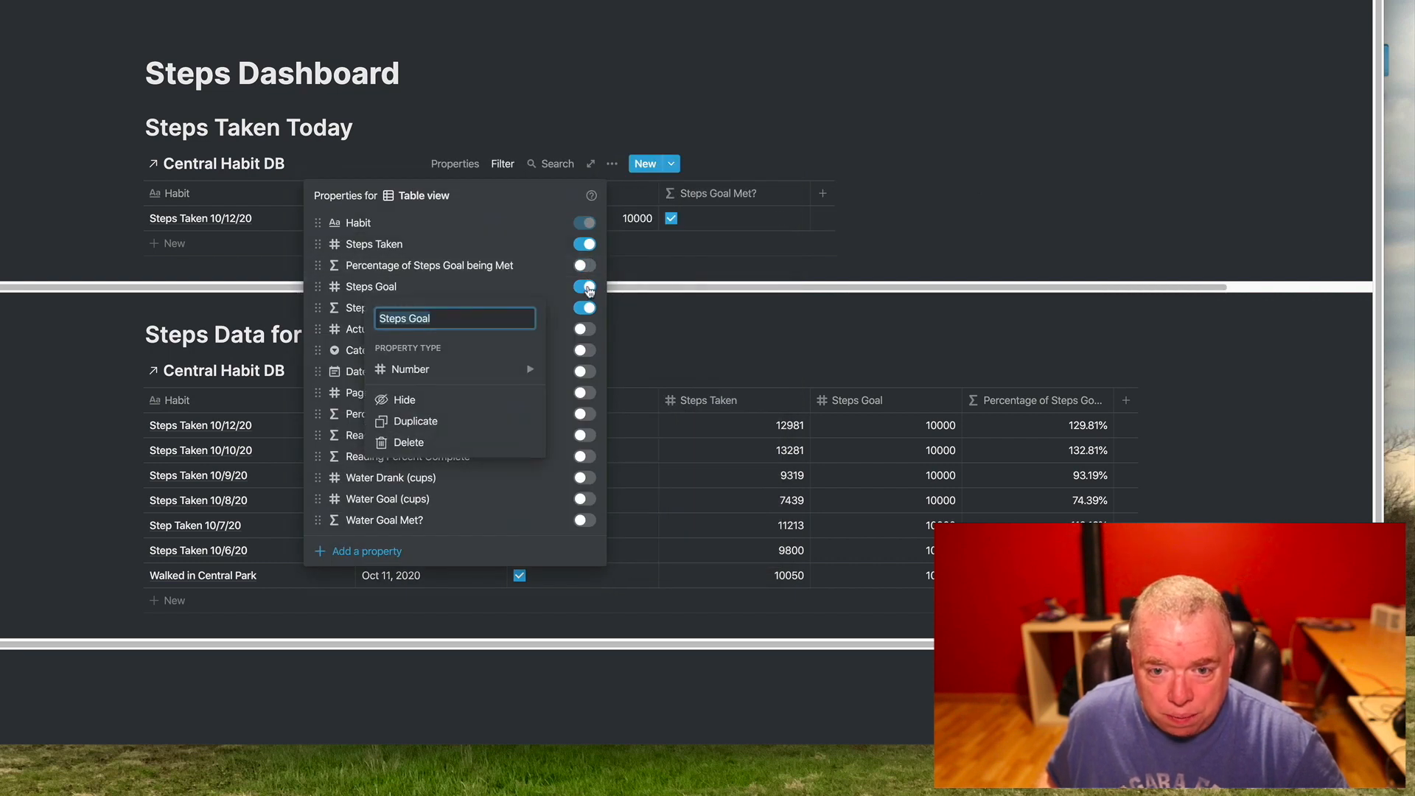
click(588, 291)
click(589, 287)
click(588, 308)
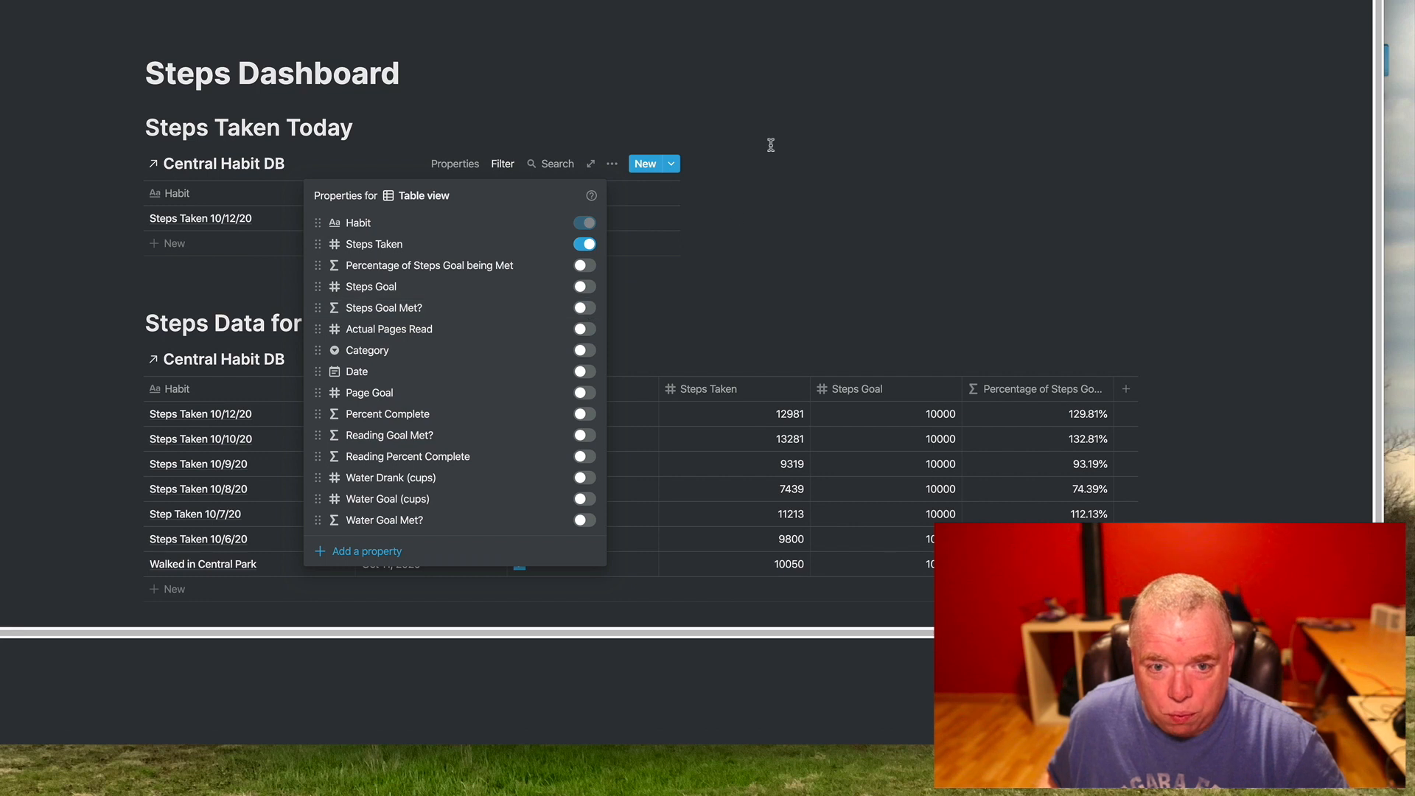
click(771, 145)
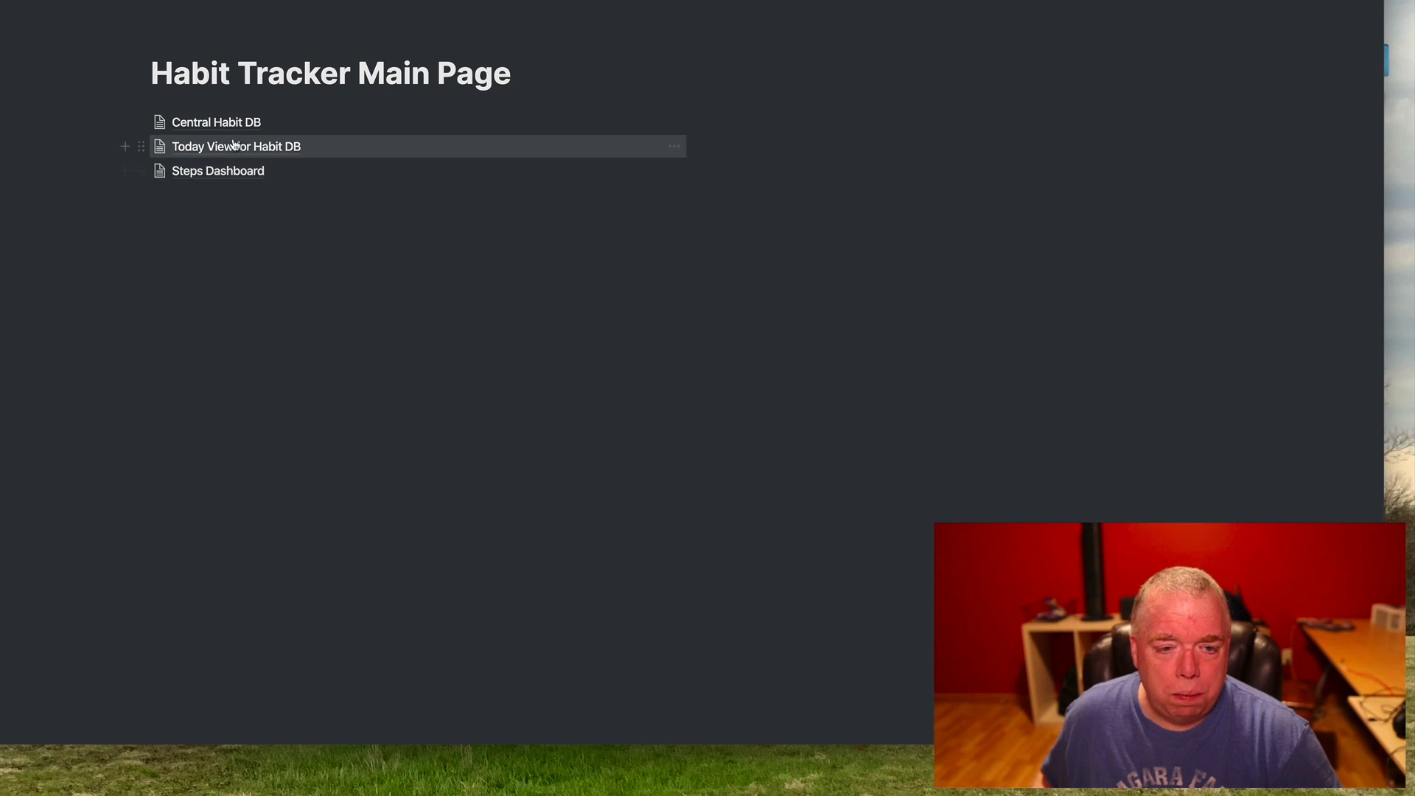
Step: Create an empty page titled "Reading Dashboard" below Steps Dashboard on the Habit Tracker Main Page
click(219, 193)
text(/page)
key(Return)
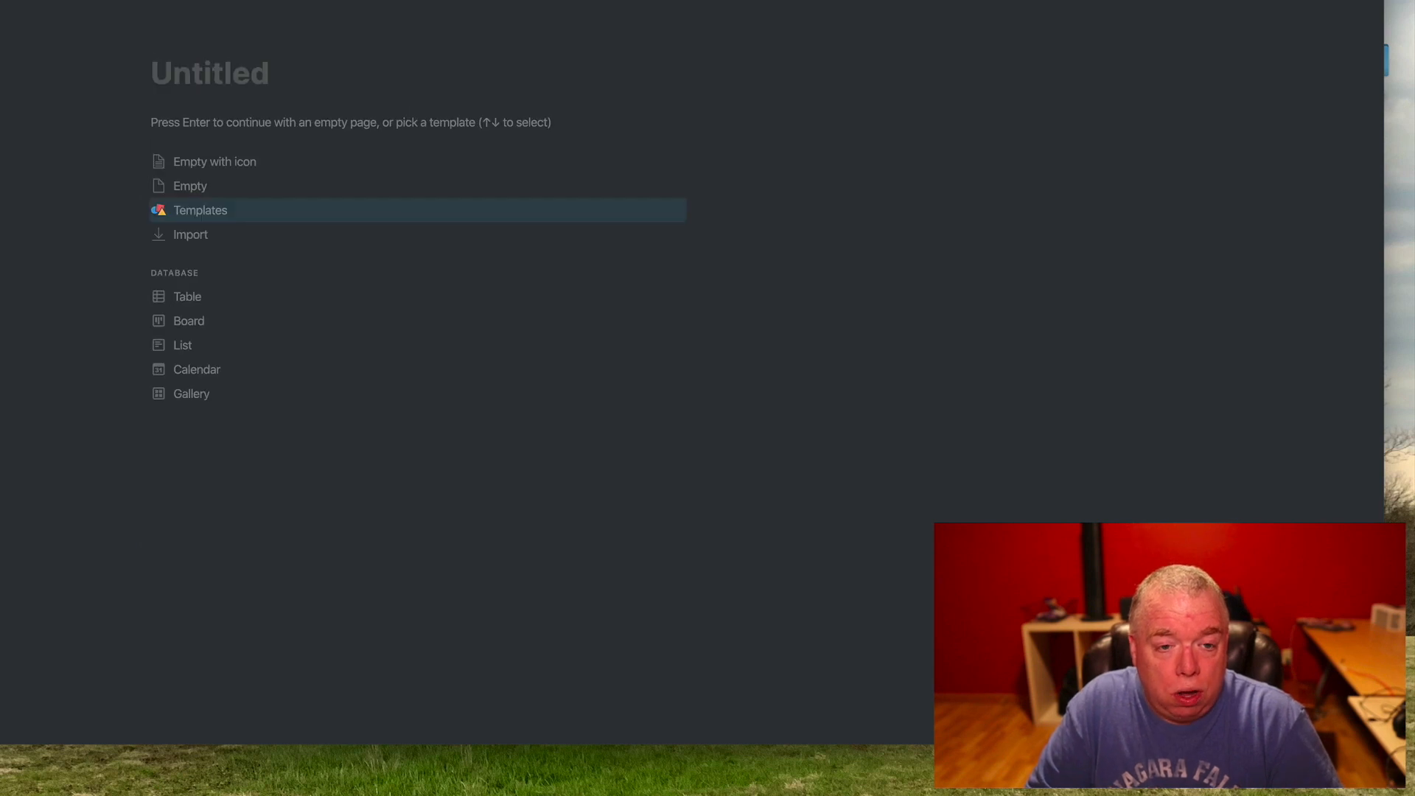
text(Reading)
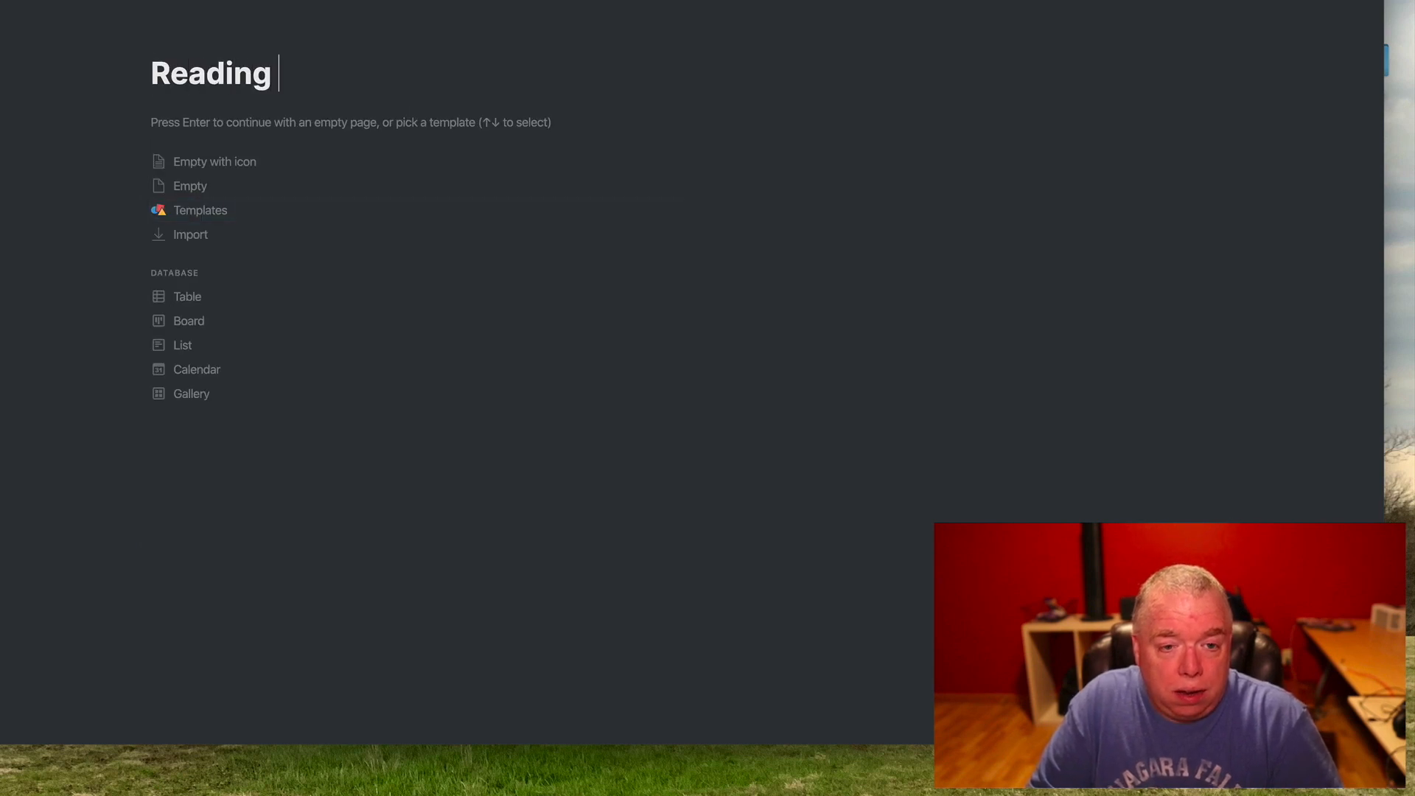
text( Dashboard)
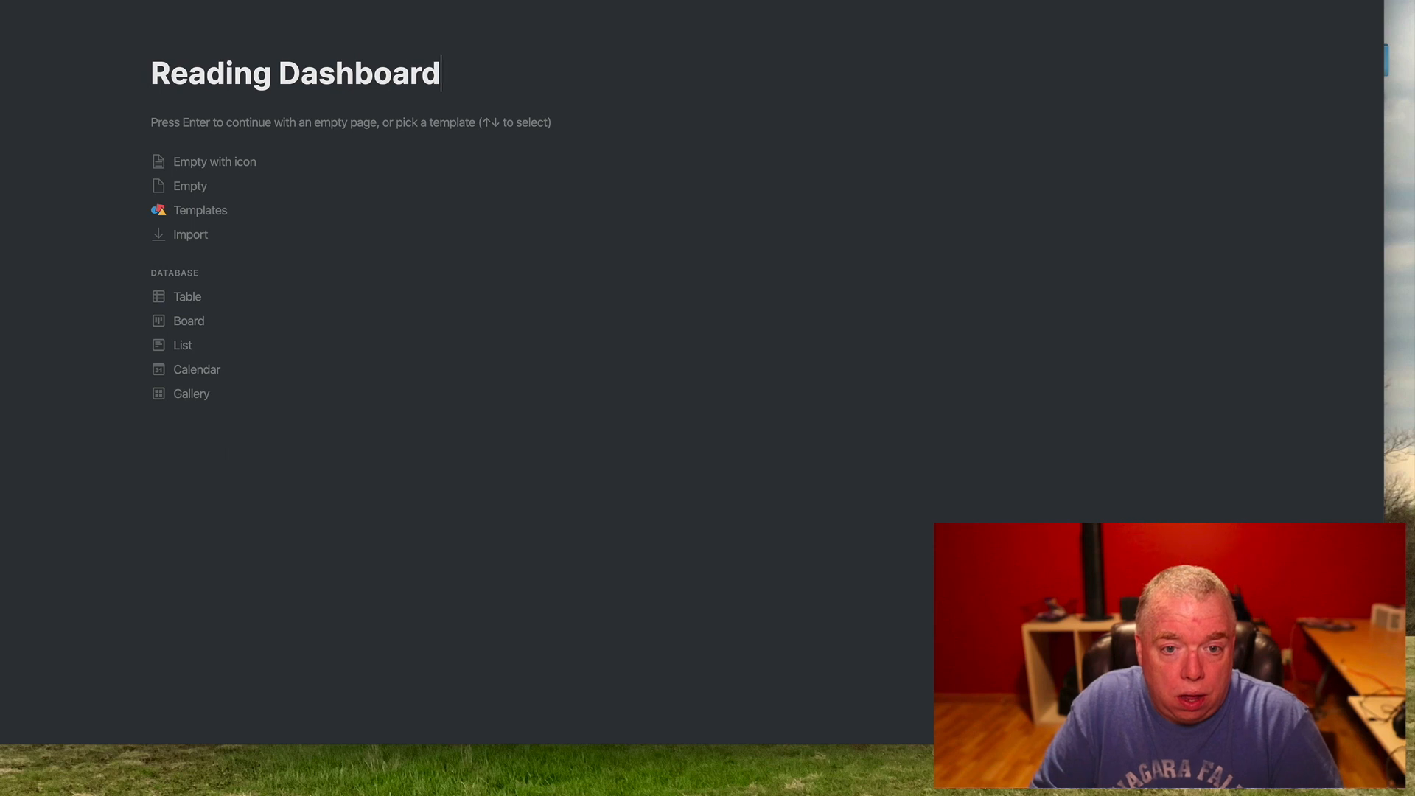
key(Return)
Step: Add a heading reading "Pages Read Today" to the Reading Dashboard page
text(/heading)
key(Return)
text(Pages)
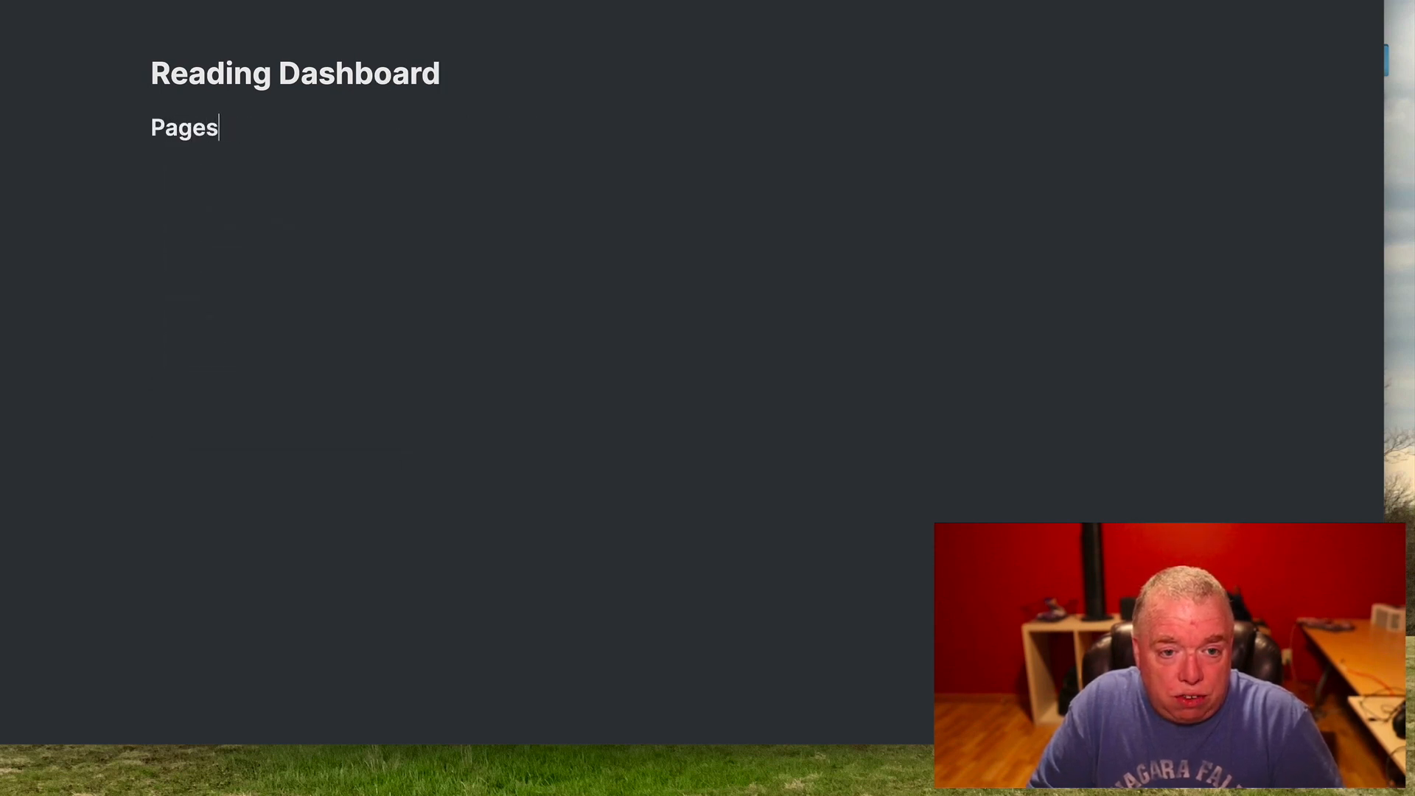
text( Read Today)
key(Return)
Step: Create a linked database of Central Habit DB under the "Pages Read Today" heading
text(/linke)
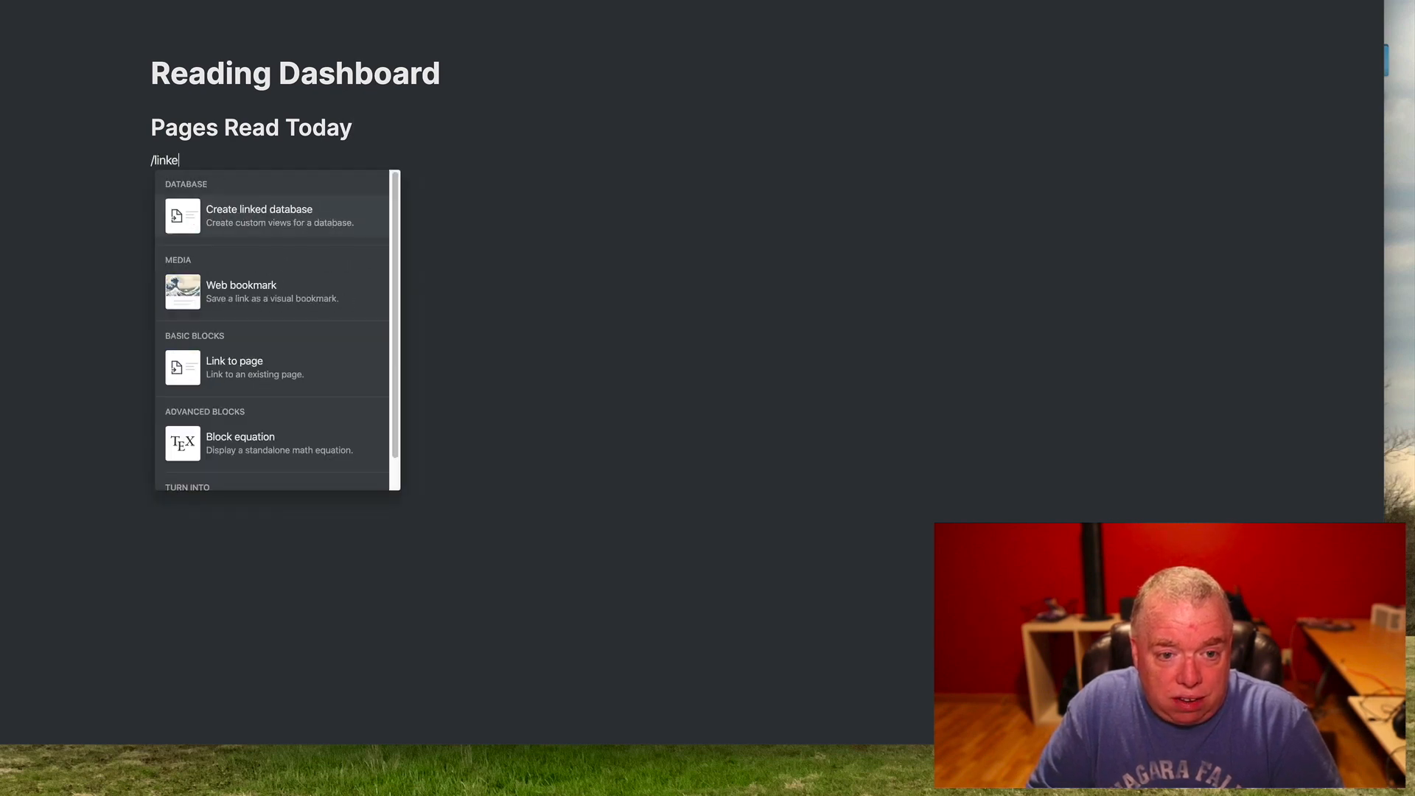
text(d)
key(Return)
text(c)
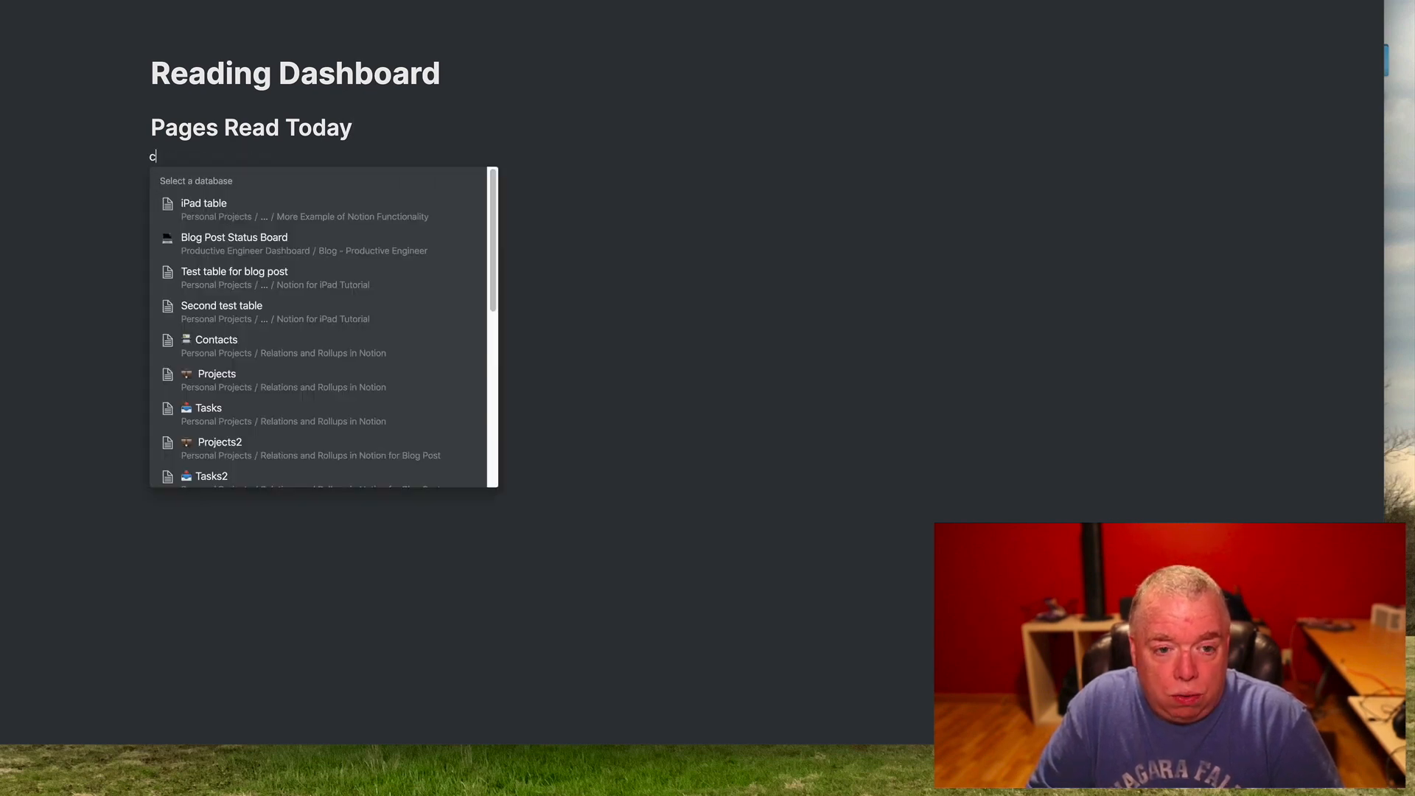
click(338, 214)
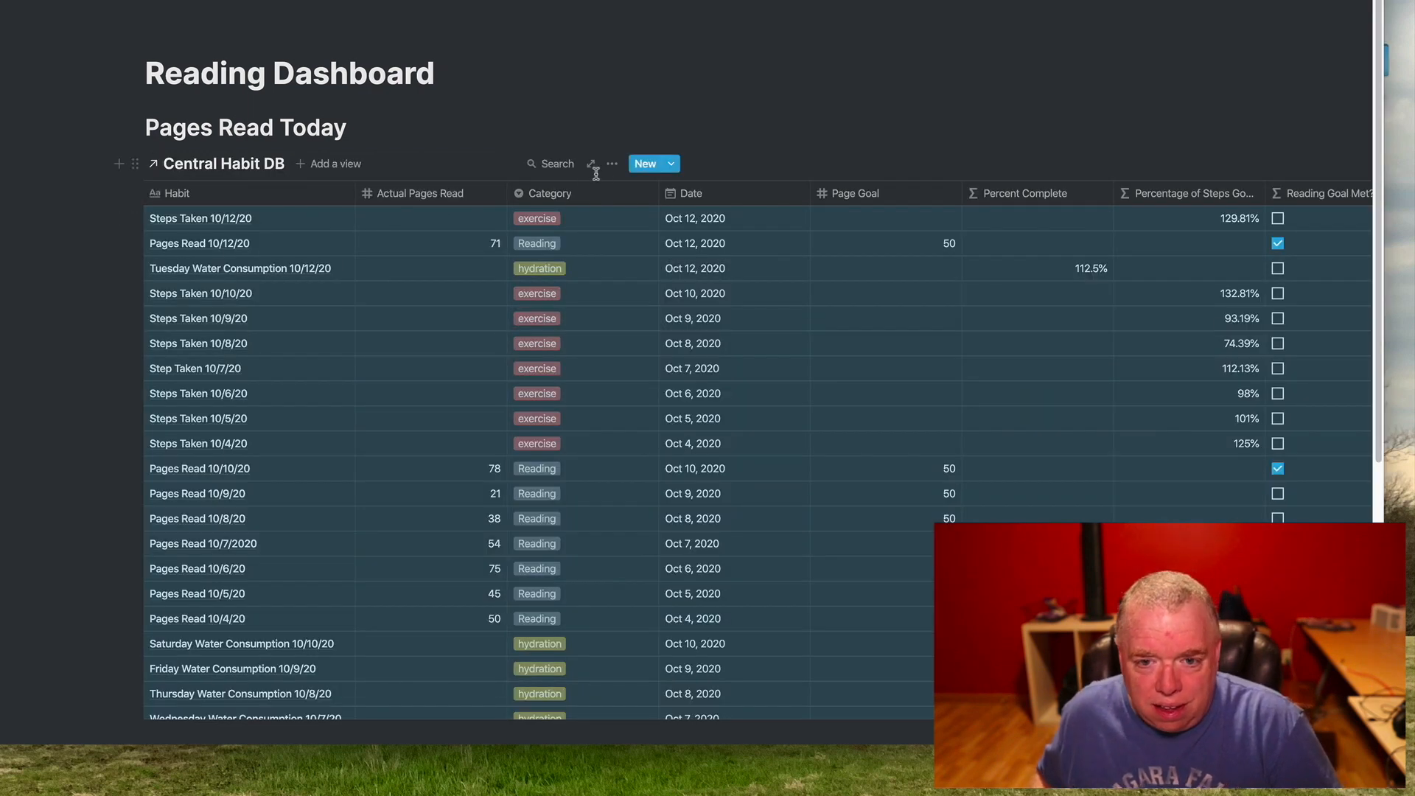
Step: Add a filter group to the "Pages Read Today" table with the condition Category is Reading
click(612, 164)
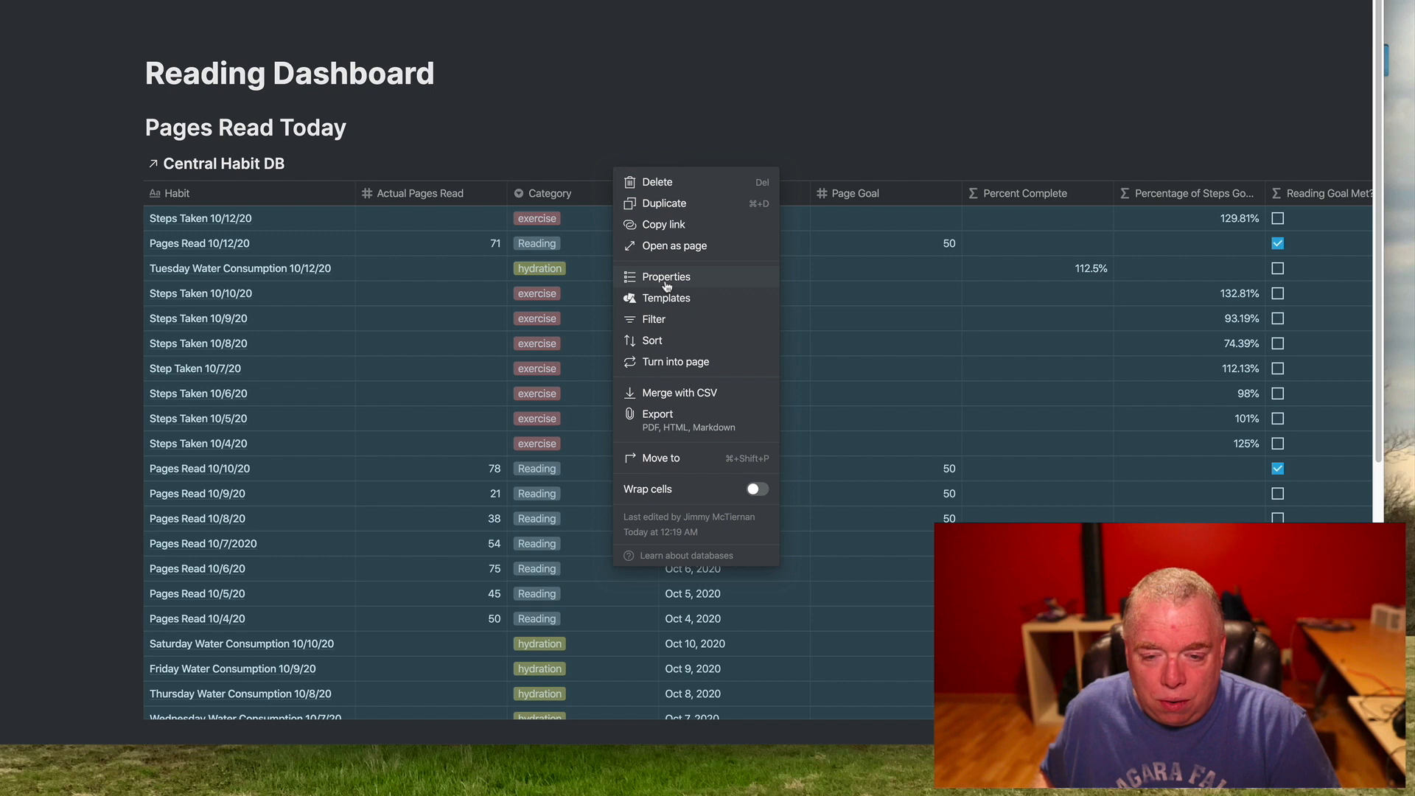
click(667, 319)
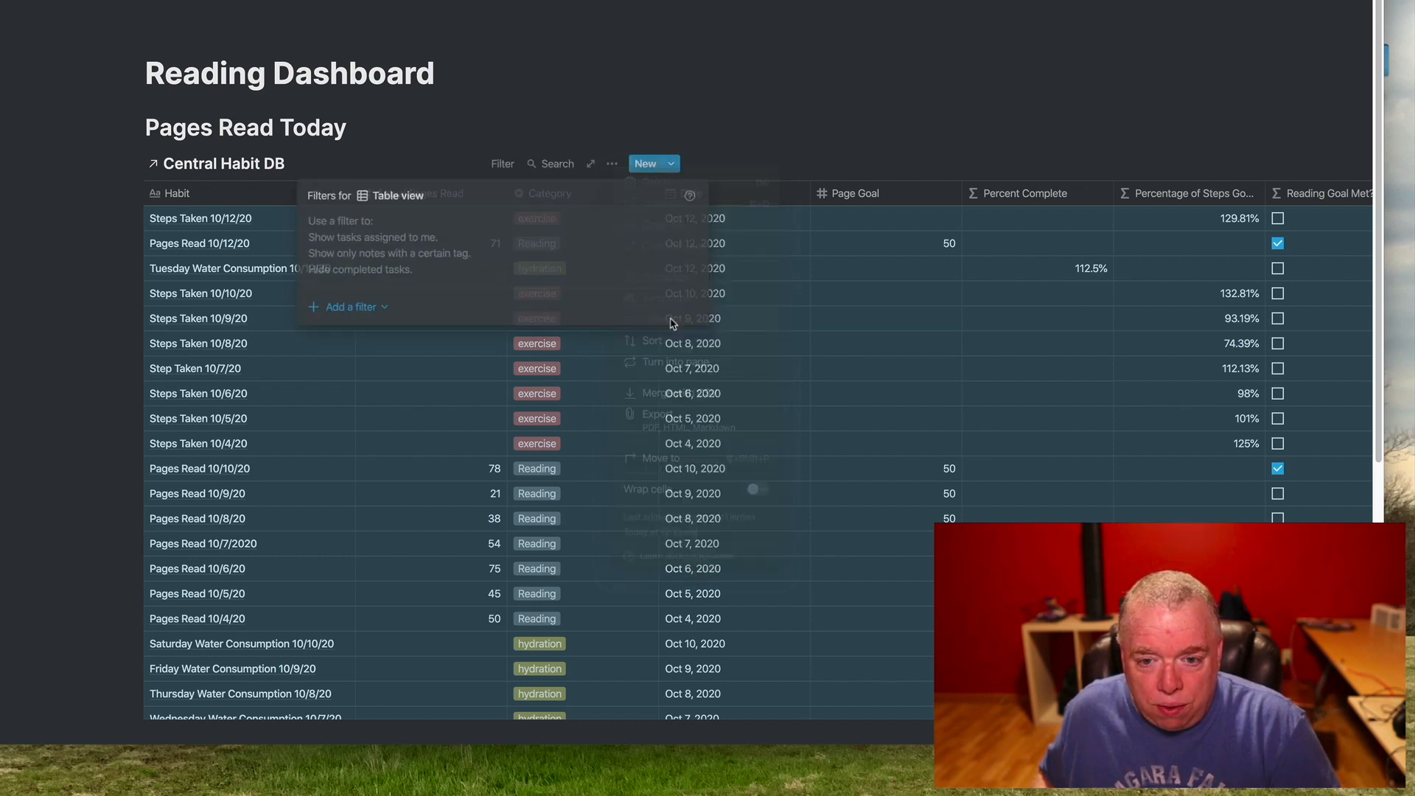
click(377, 309)
click(372, 369)
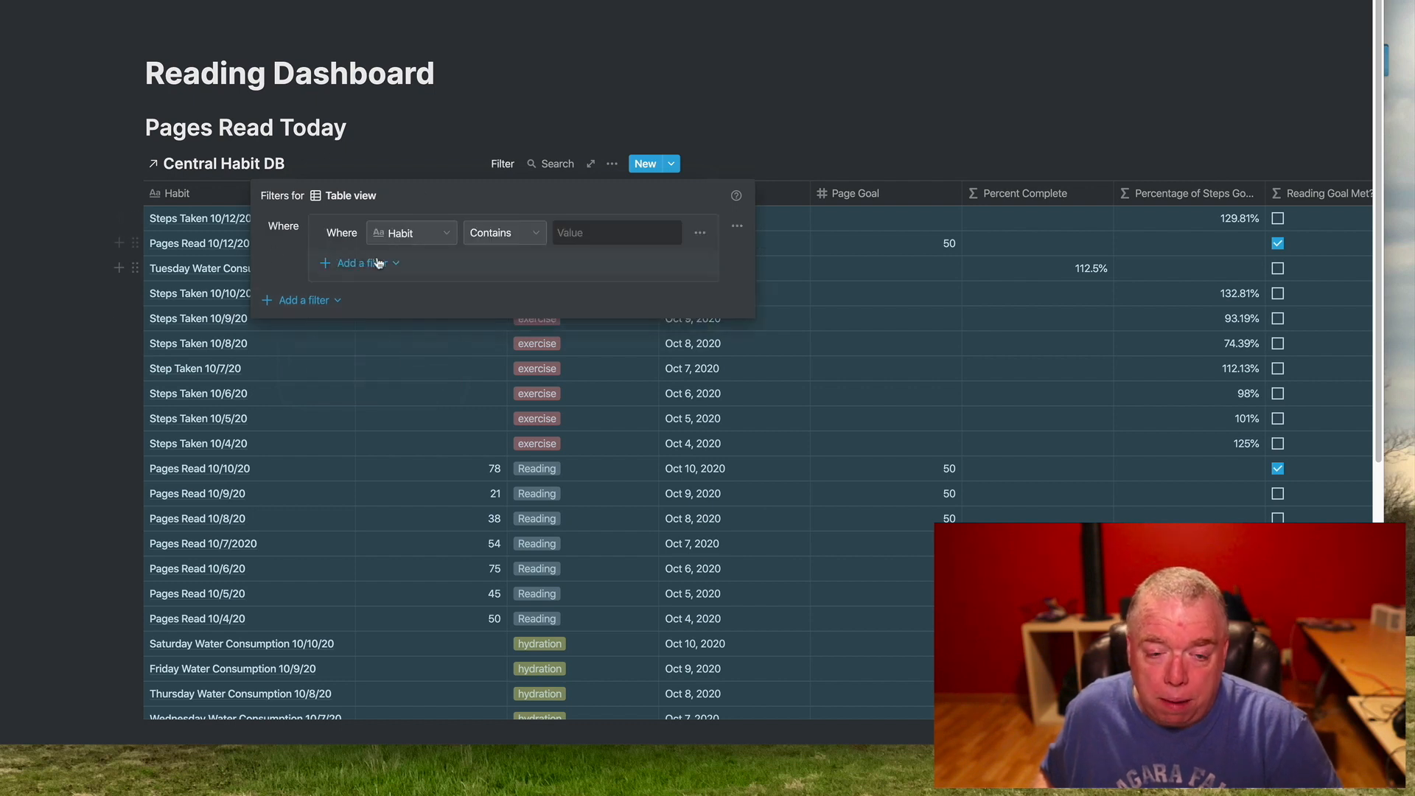
click(413, 235)
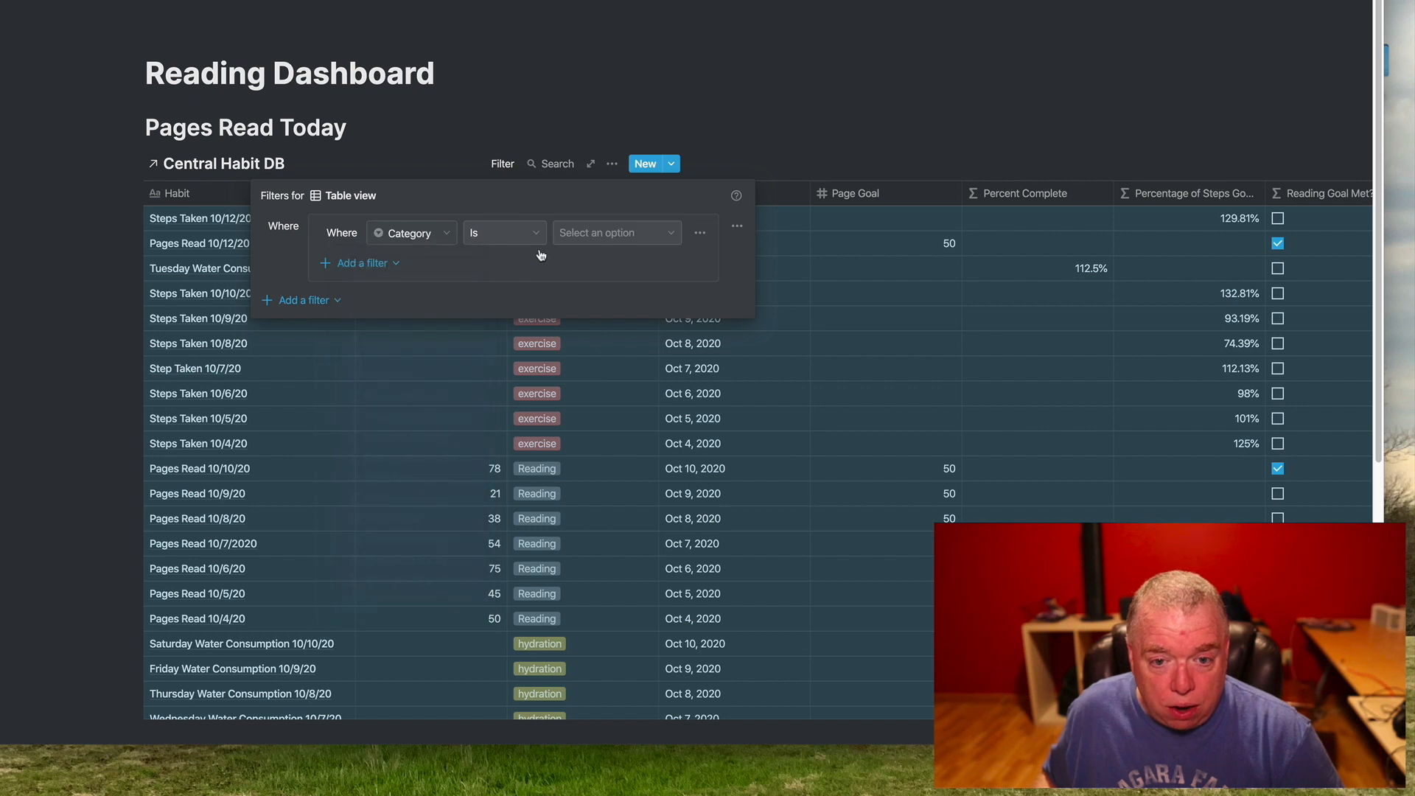
click(582, 234)
click(587, 339)
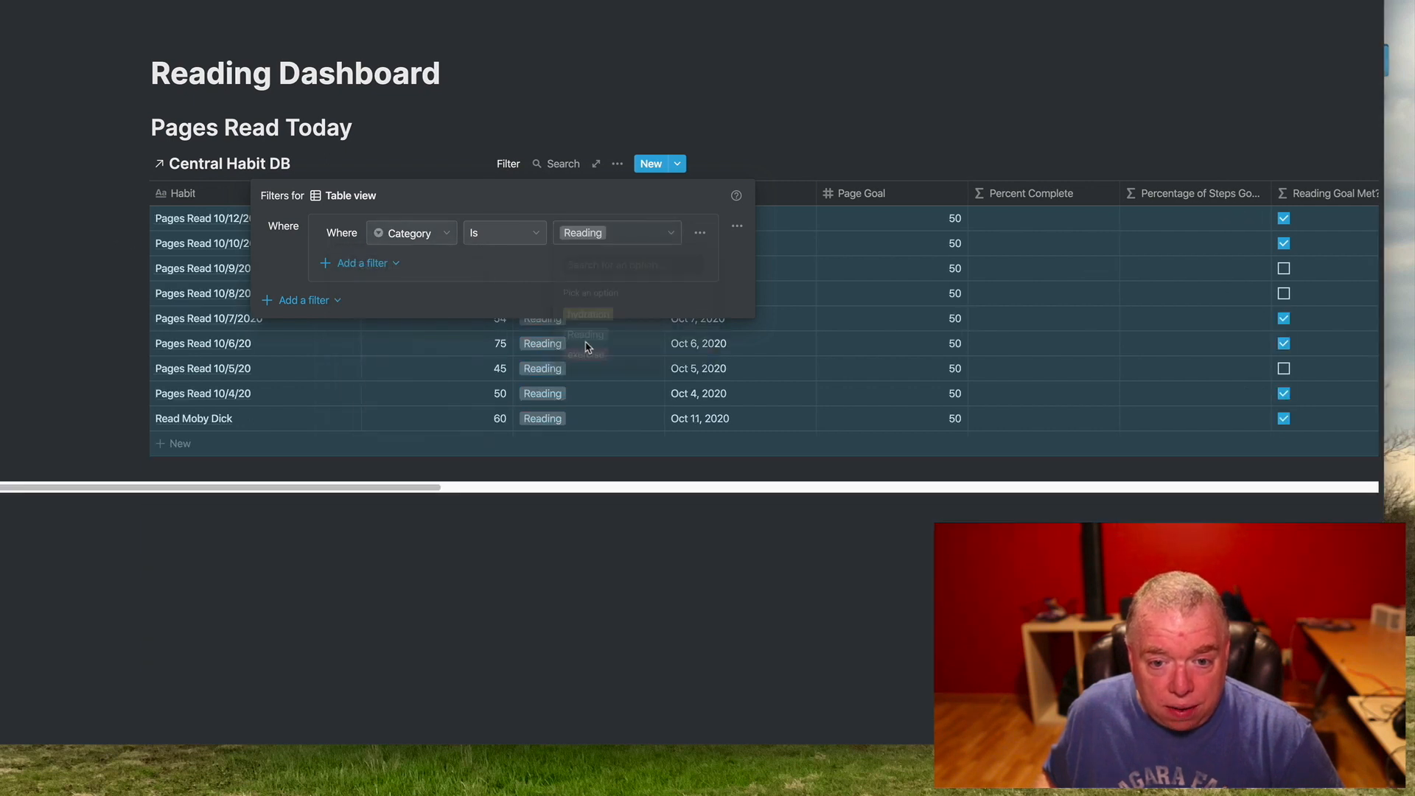
Step: Add a second condition to the "Pages Read Today" filter group, joined to the Category condition with And
click(362, 265)
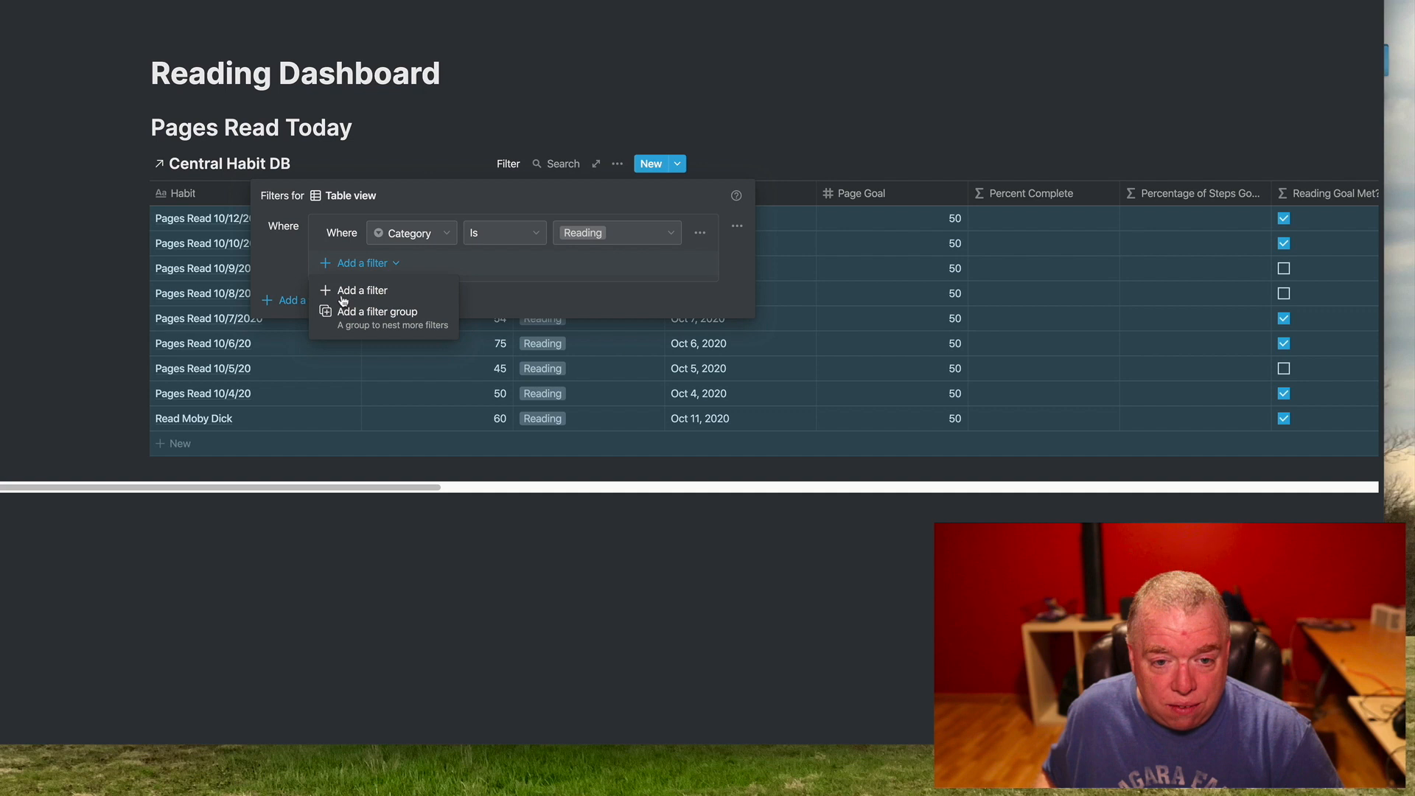
click(340, 293)
click(355, 269)
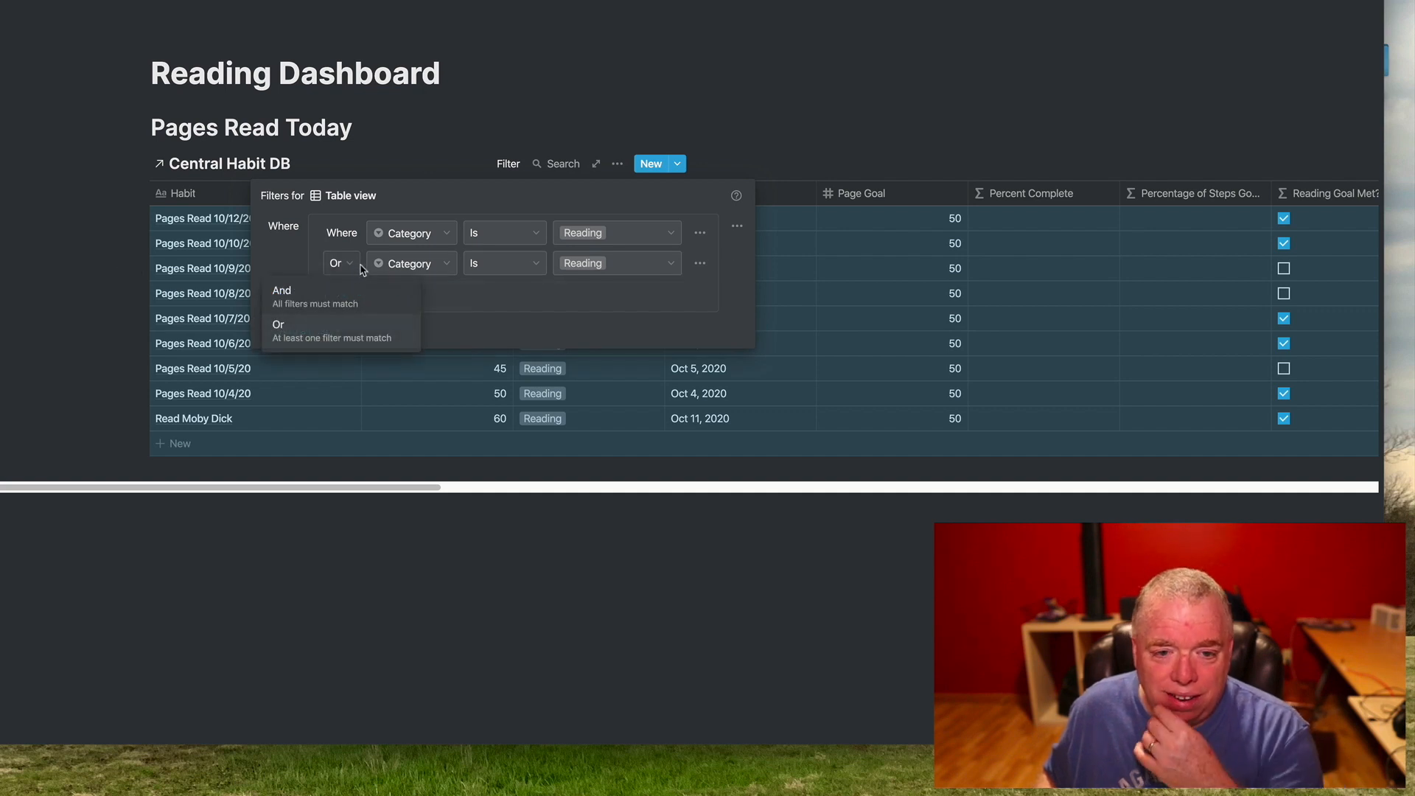
click(331, 305)
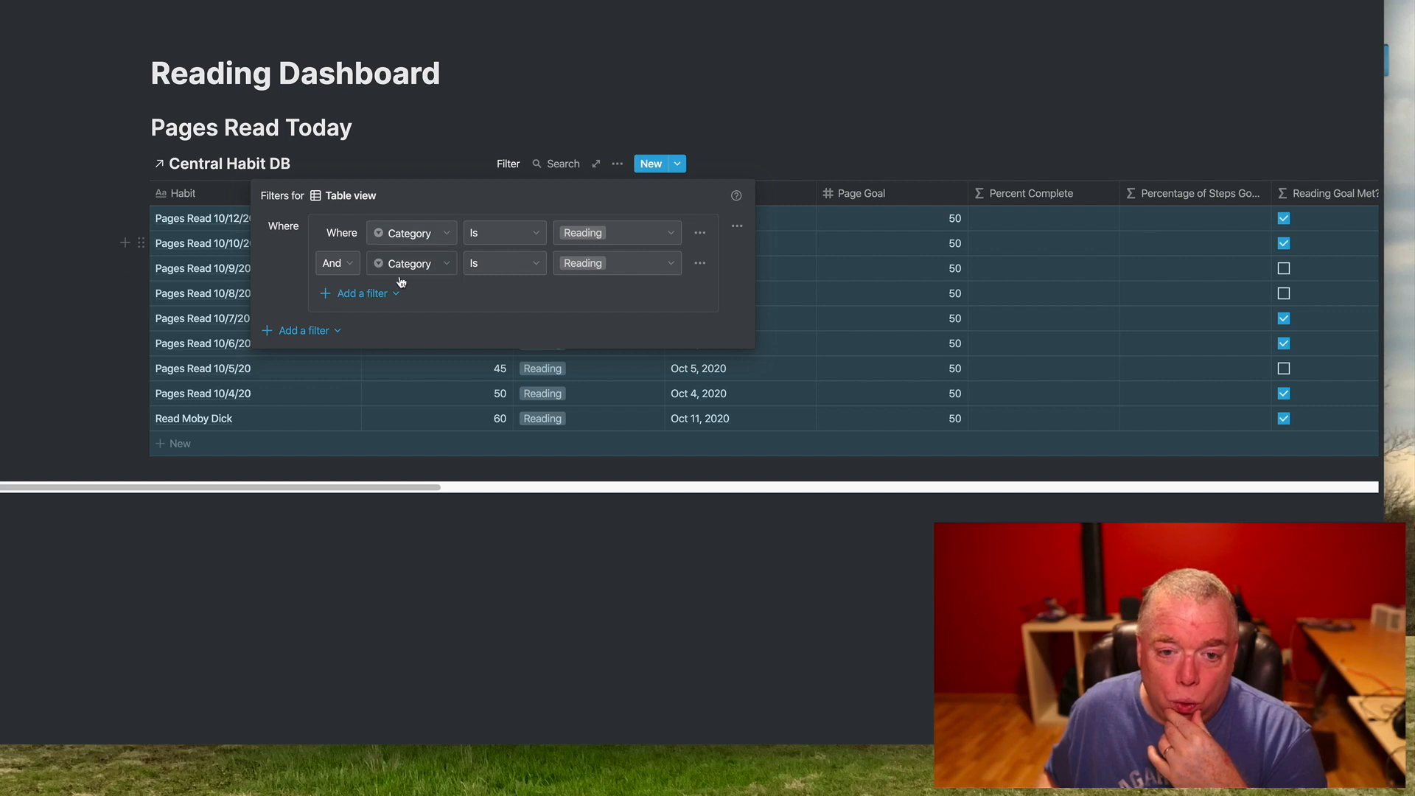
click(353, 273)
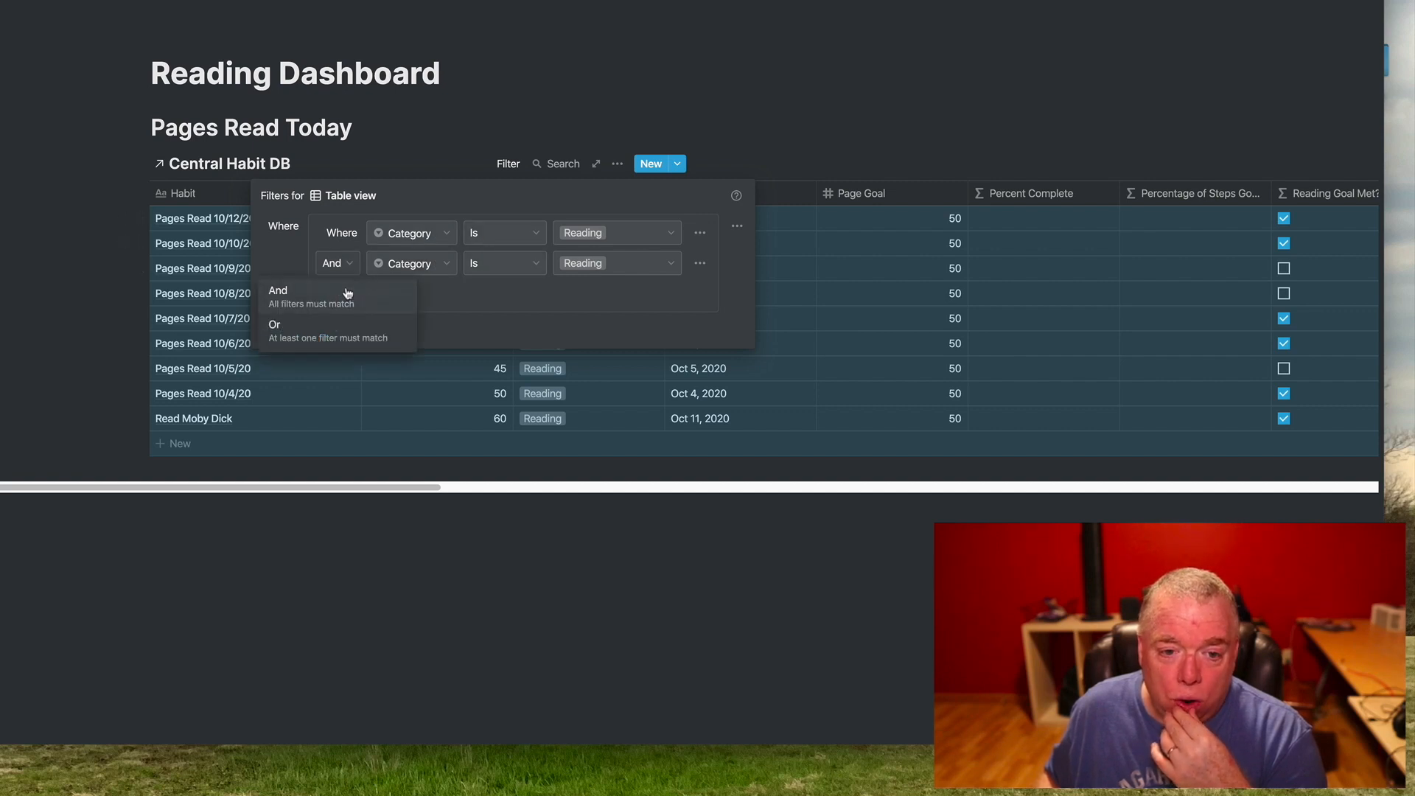
click(335, 325)
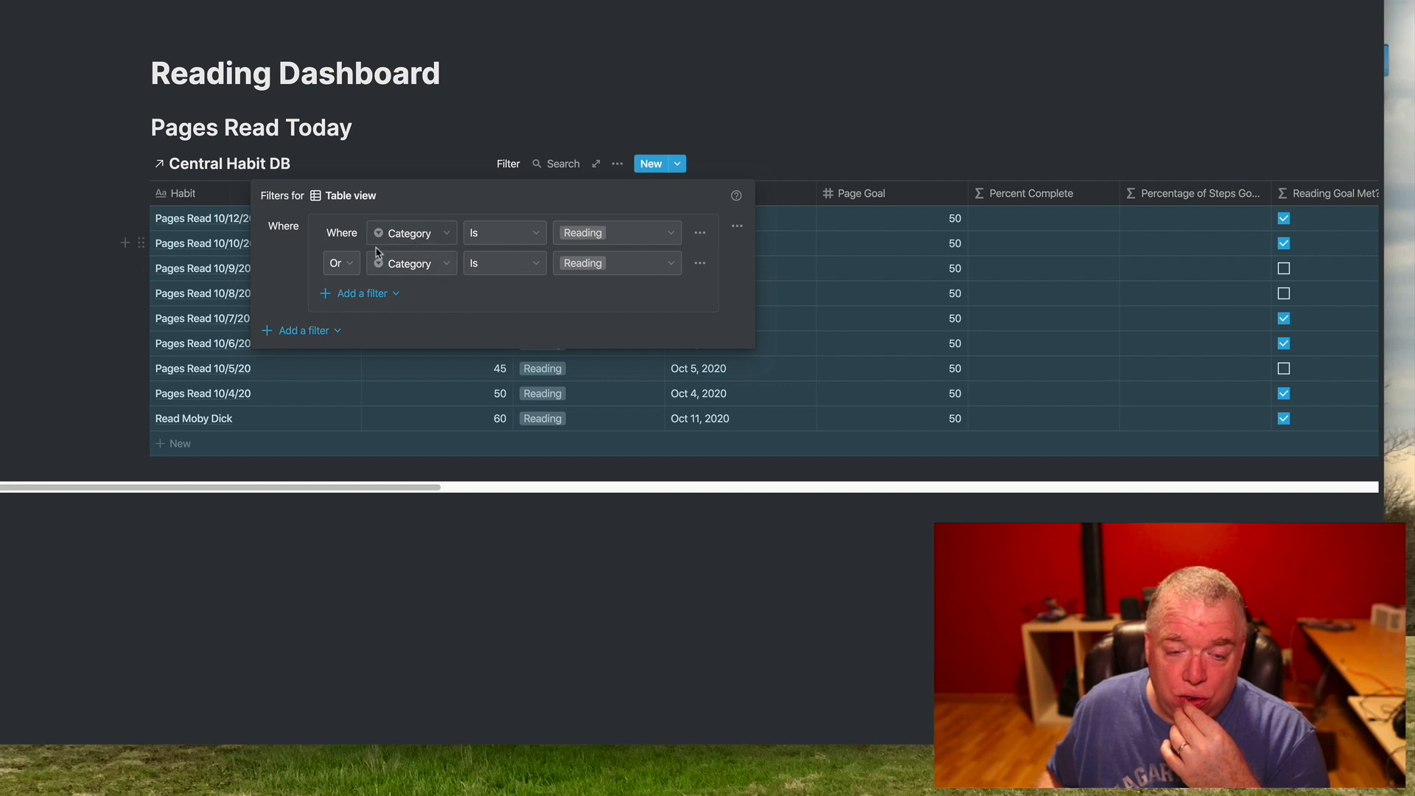
click(341, 264)
click(338, 298)
Step: Set the second condition of the filter group to Date Is Today
click(420, 263)
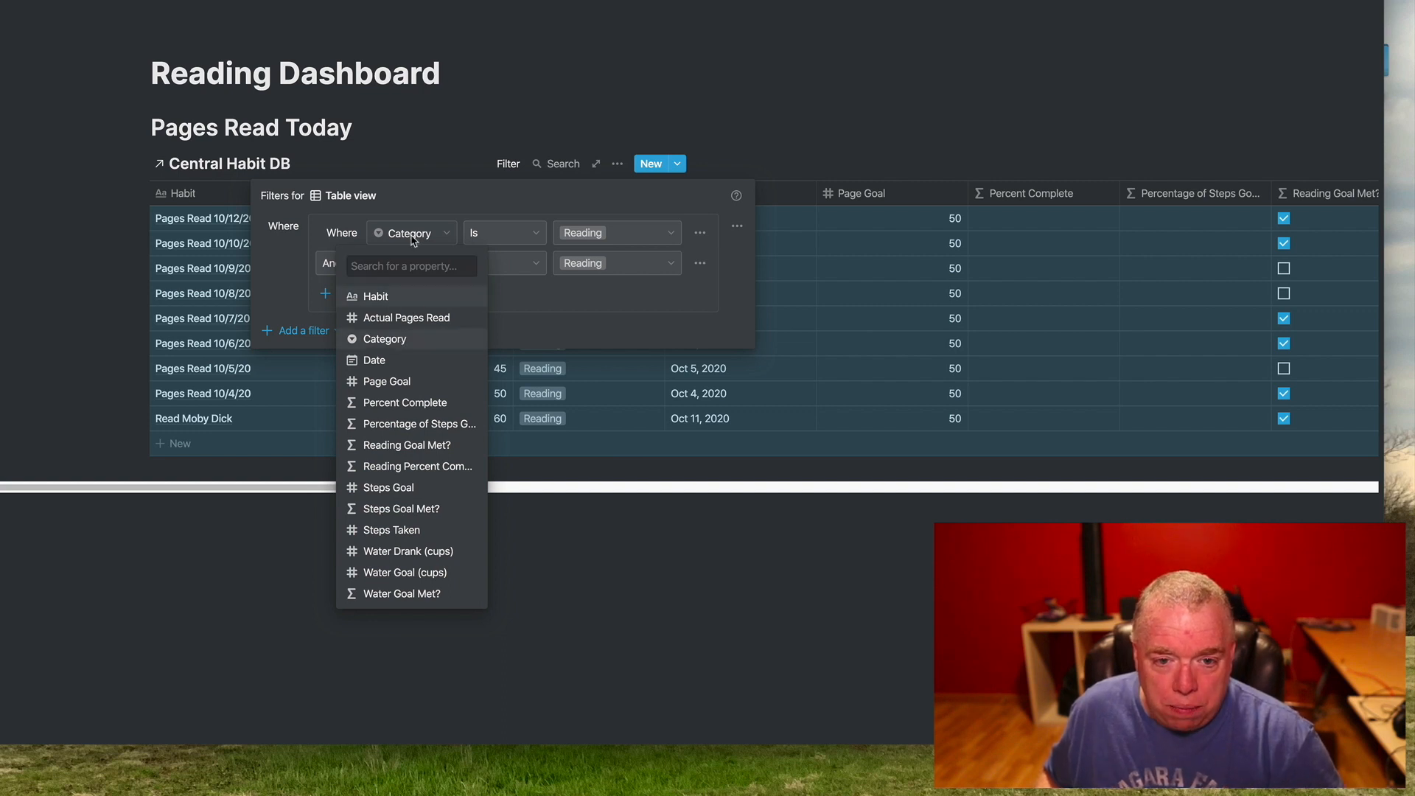
click(404, 339)
click(436, 269)
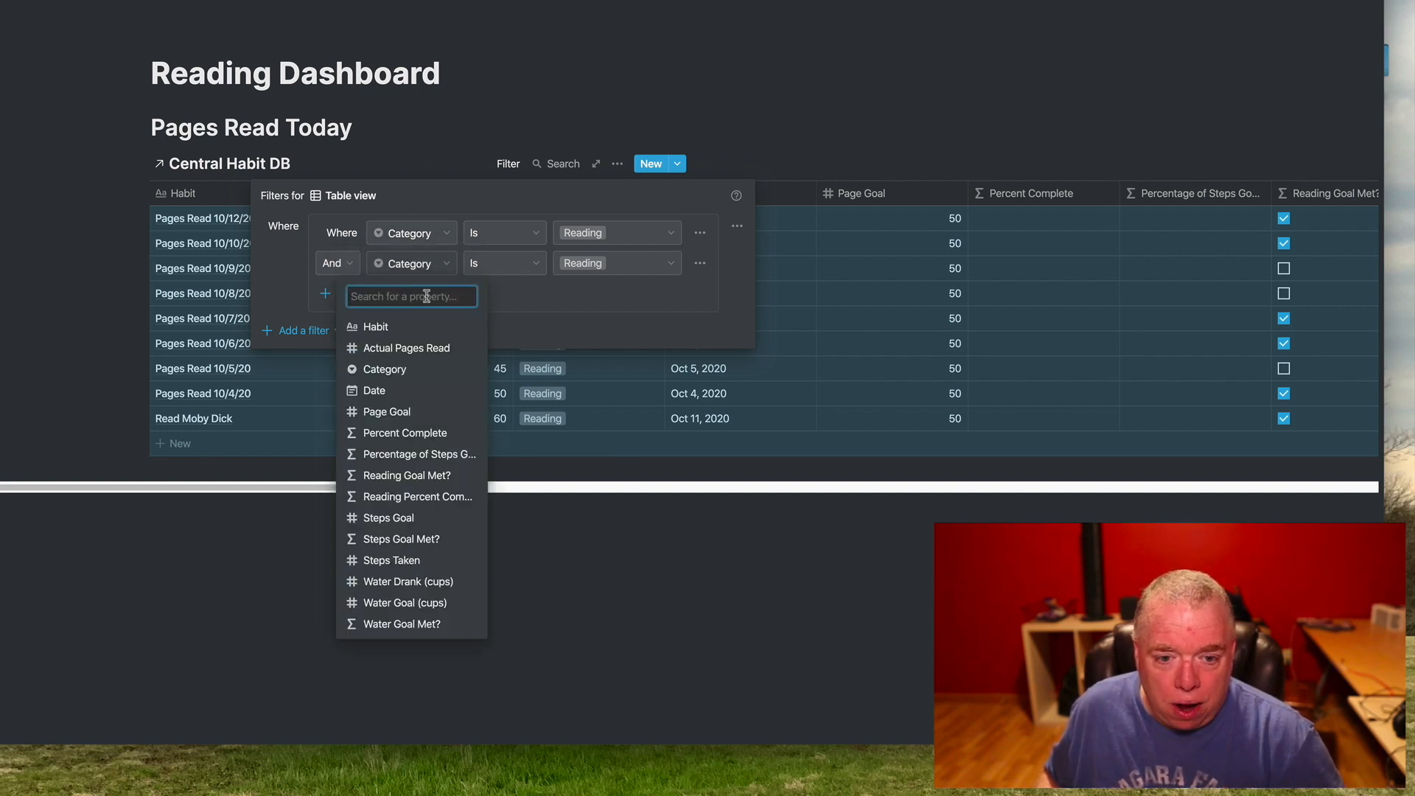
click(412, 389)
click(546, 276)
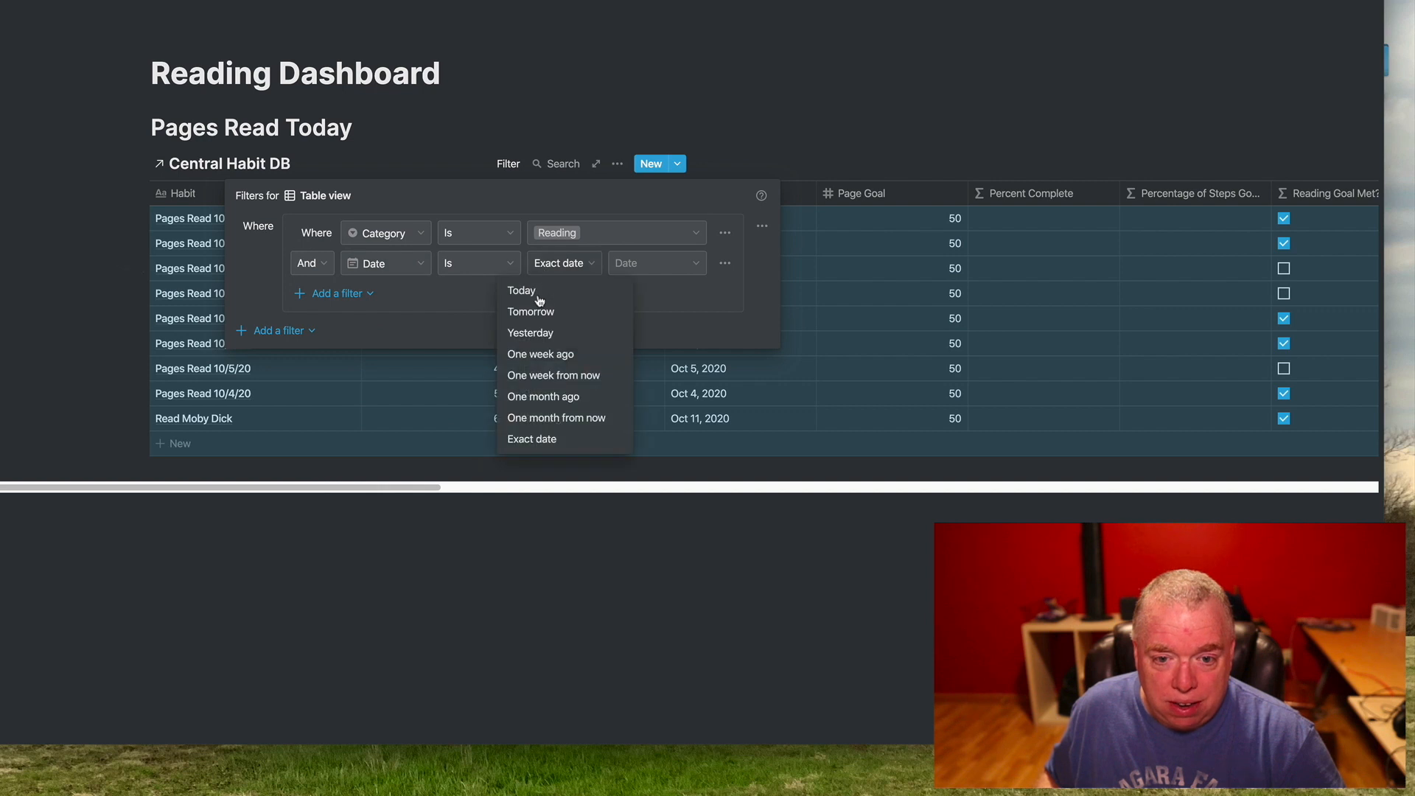
click(540, 299)
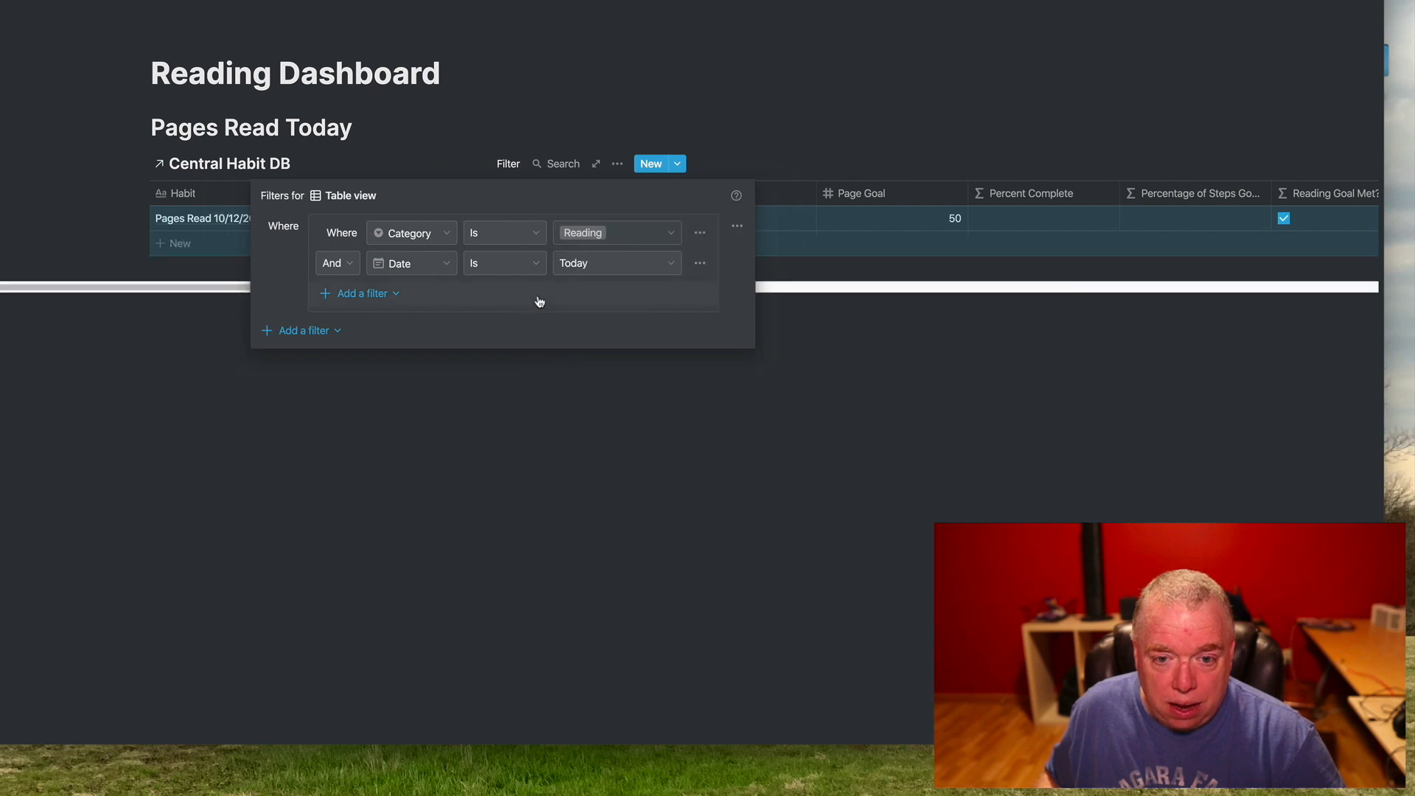
click(726, 105)
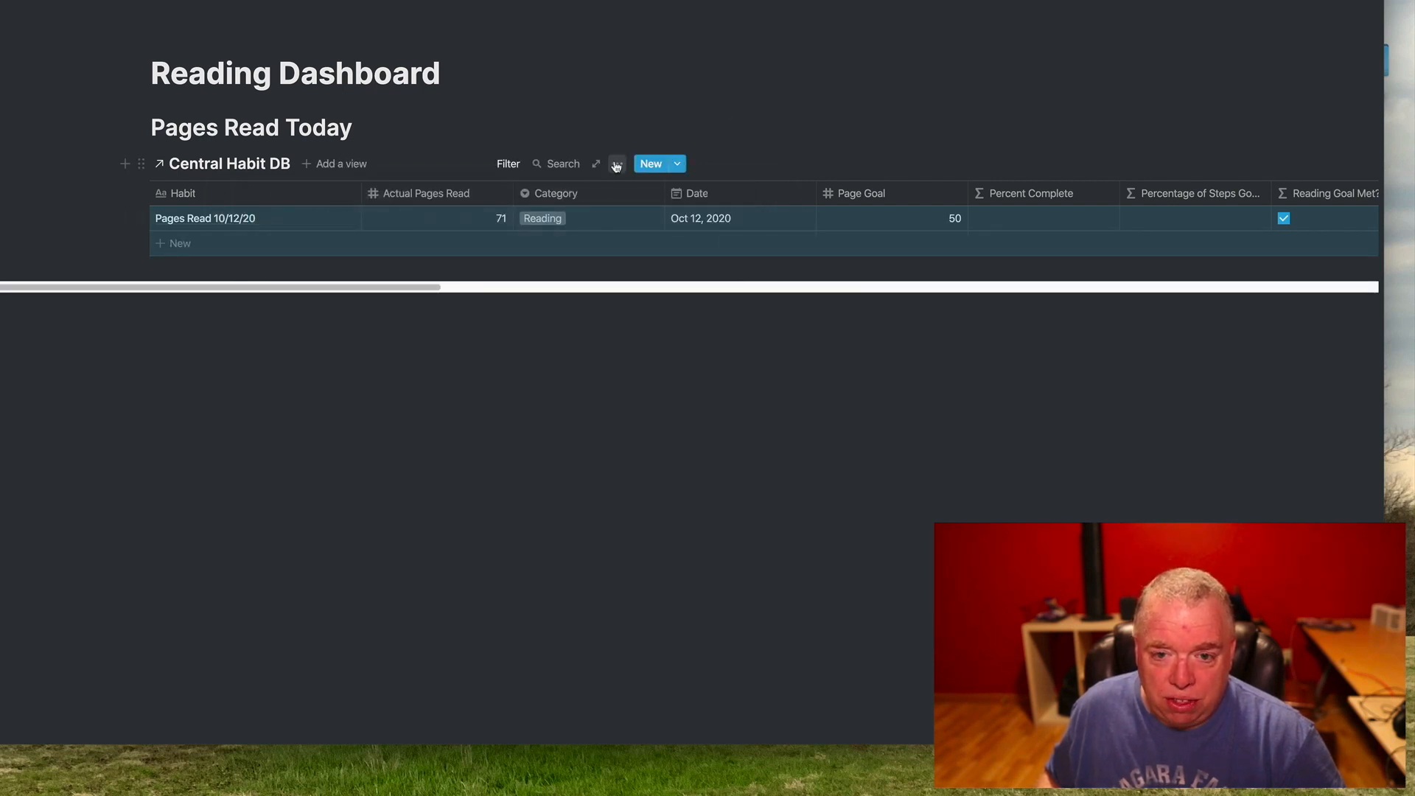
Step: Hide the Category, Date, Percent Complete and Percentage of Steps Goal being Met properties in the "Pages Read Today" table
click(616, 164)
click(693, 271)
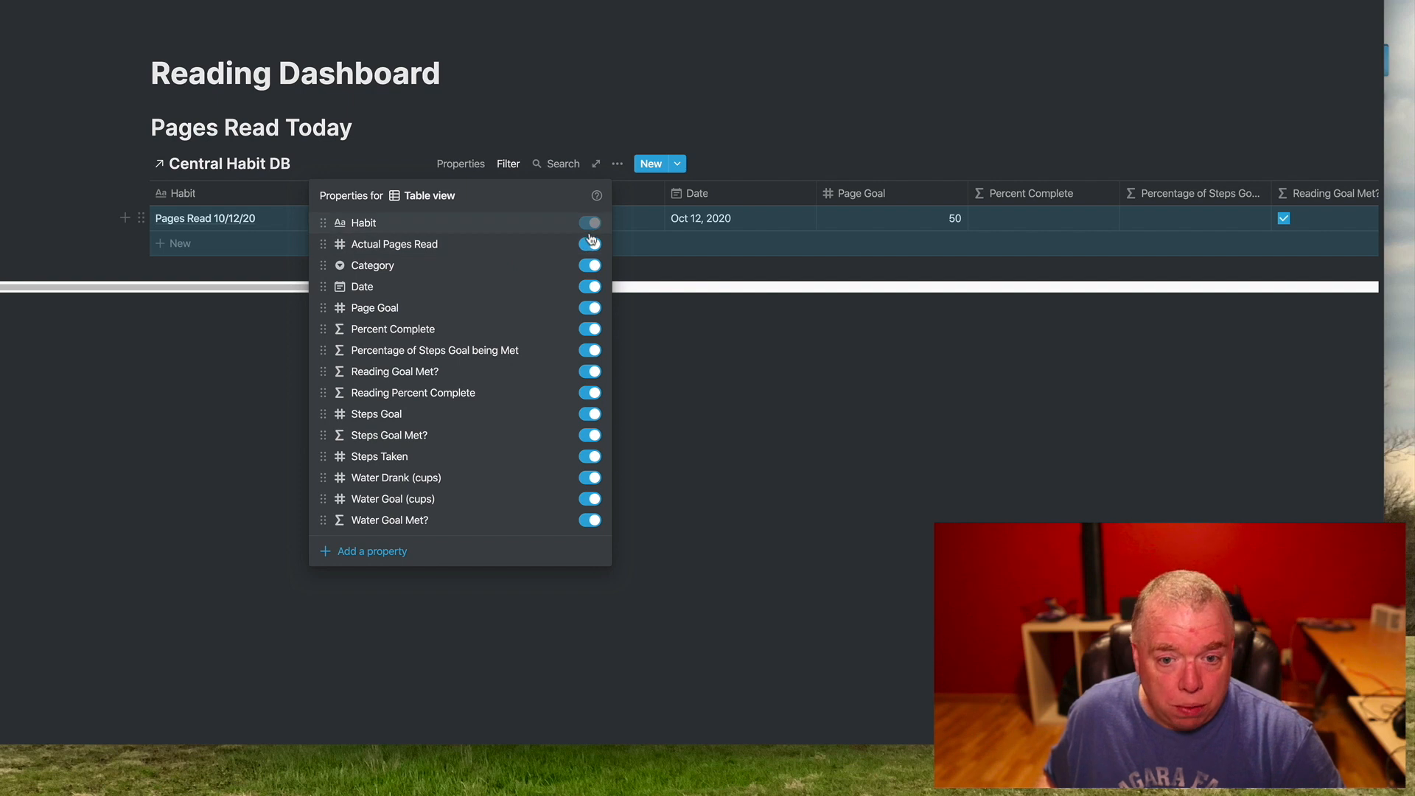
click(591, 267)
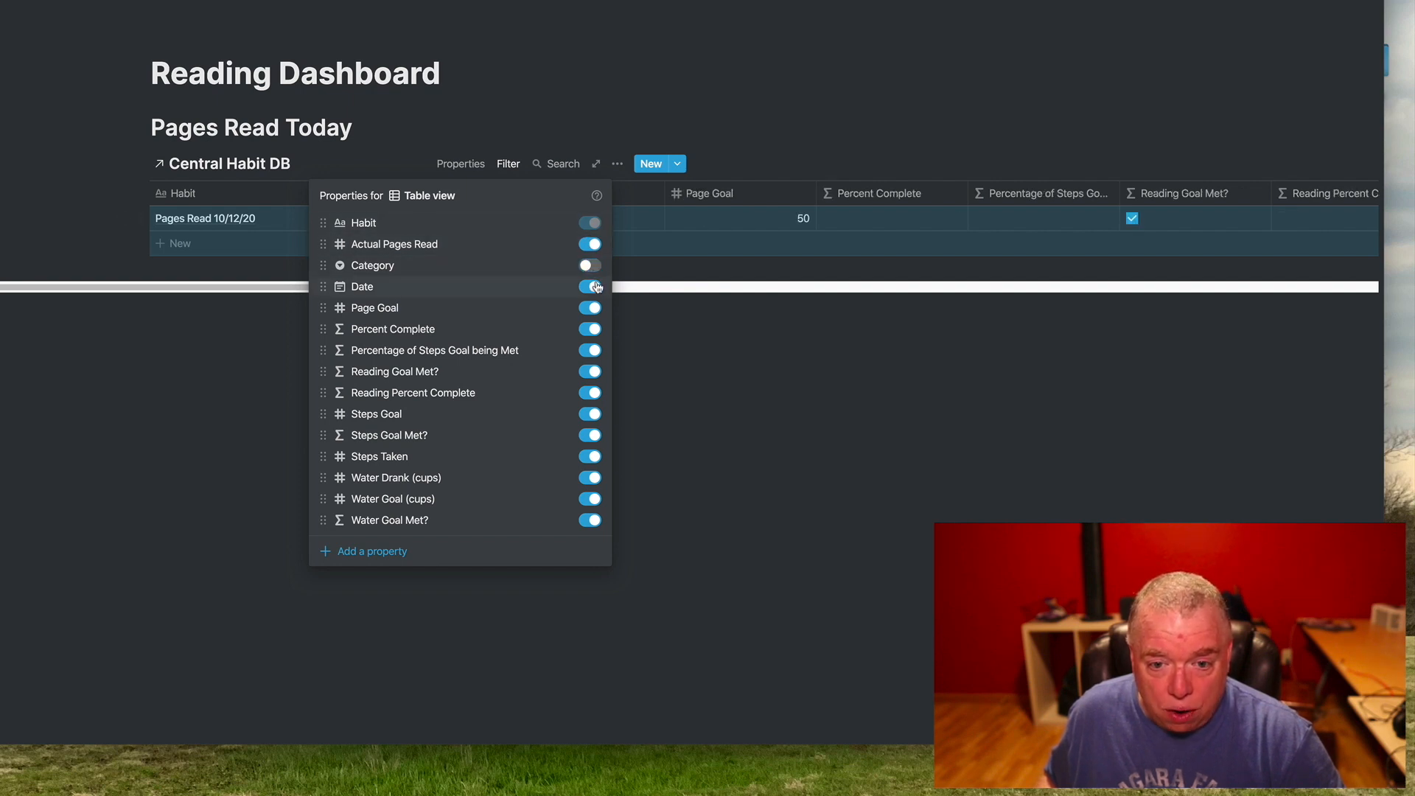
click(593, 287)
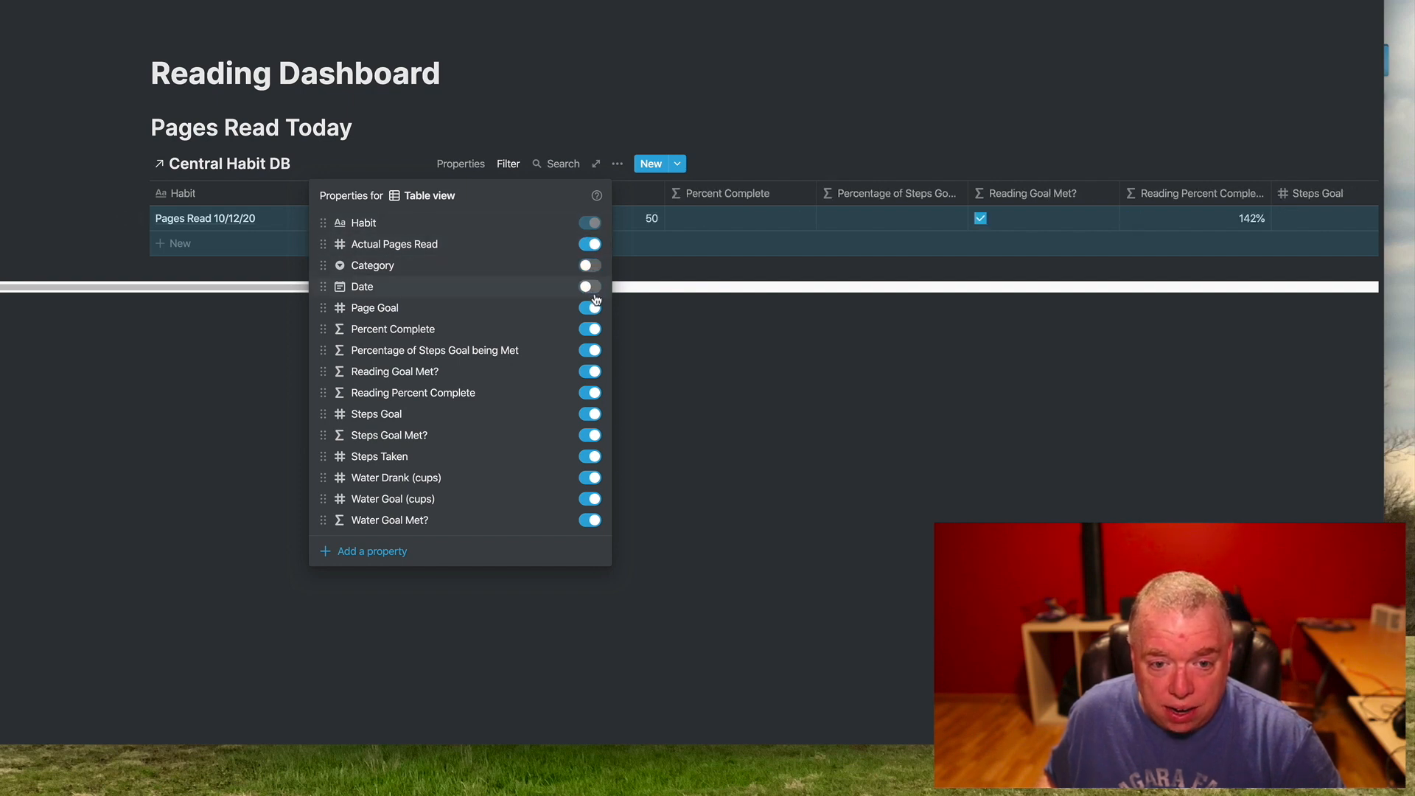
click(594, 333)
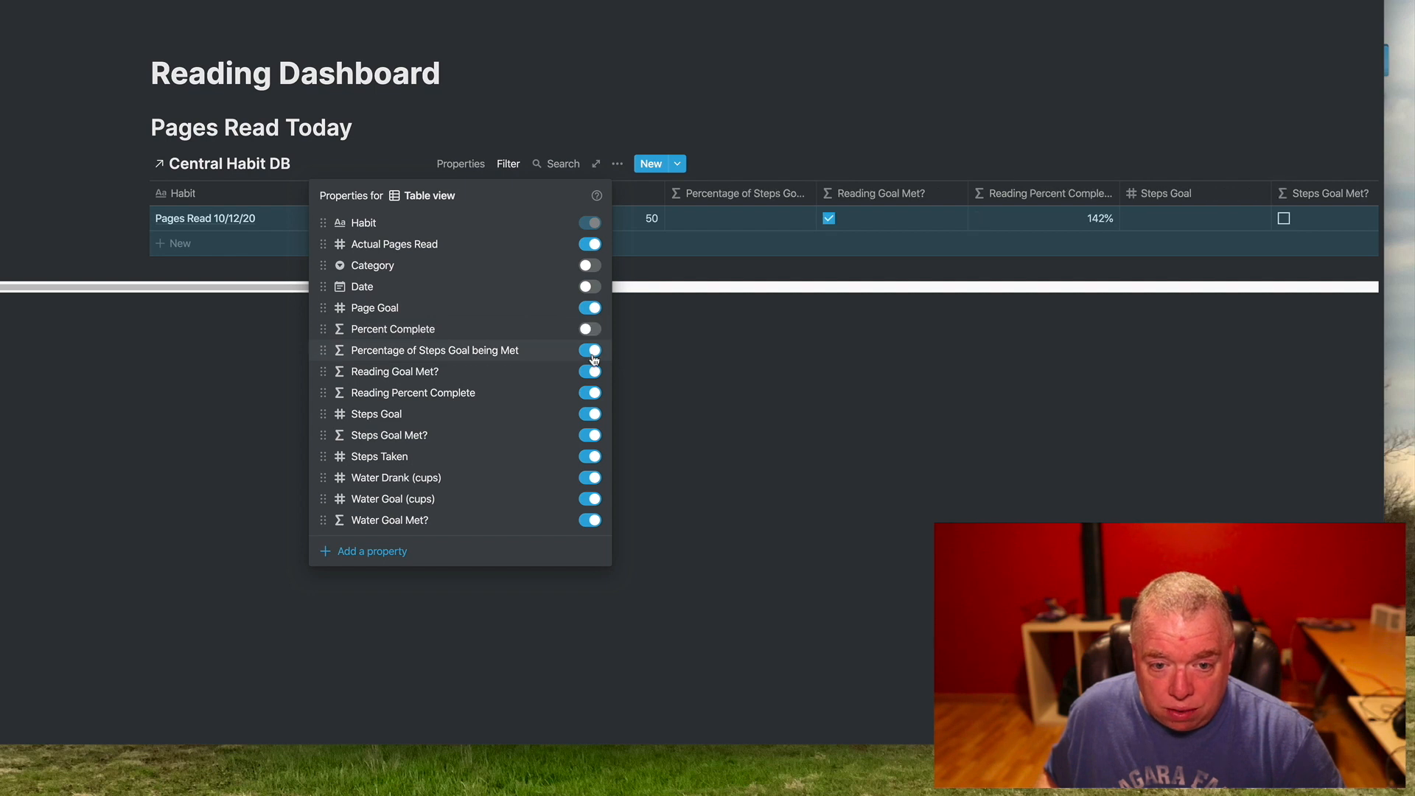
click(592, 353)
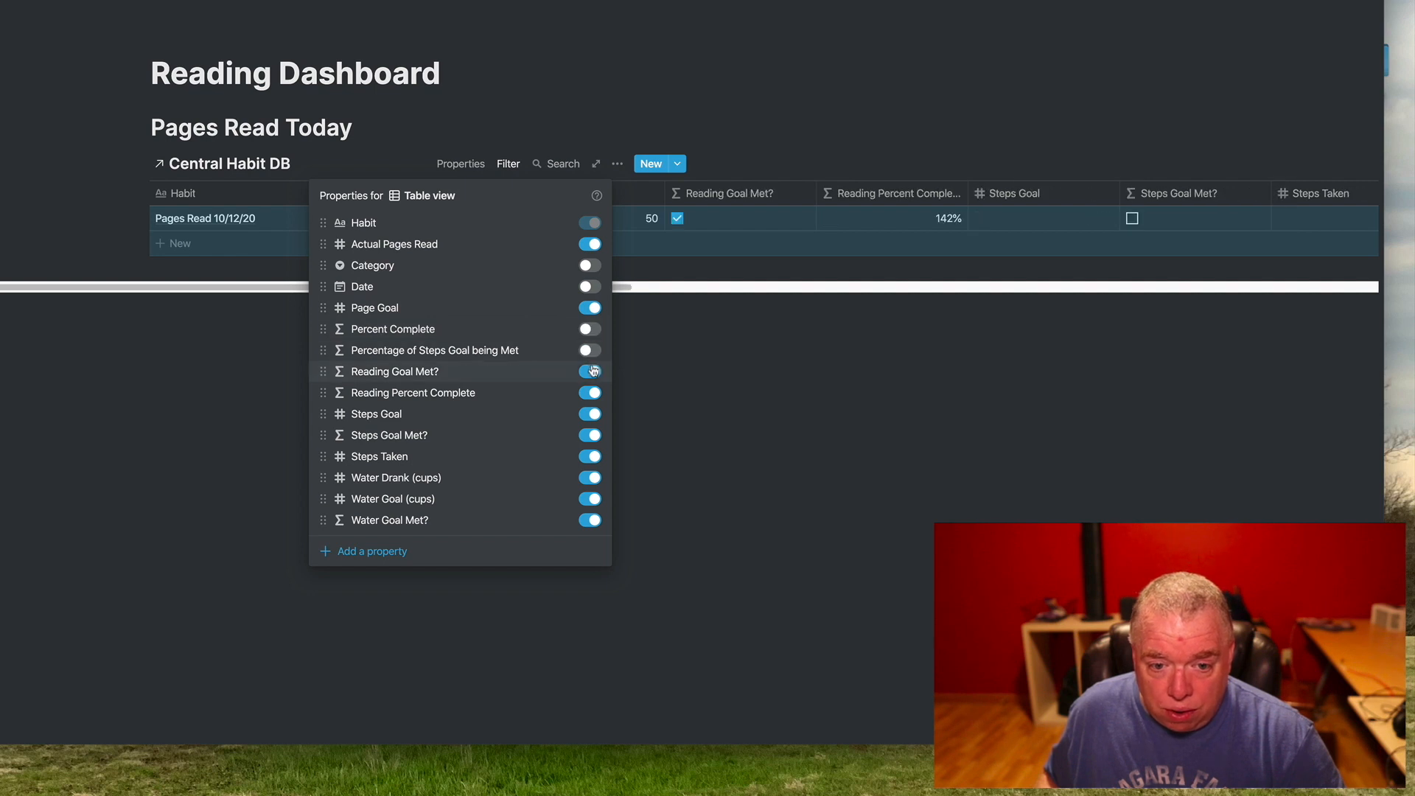
Step: Hide Steps Goal, Steps Goal Met?, Steps Taken, Water Drank (cups), Water Goal (cups) and Water Goal Met? in the same table
click(591, 417)
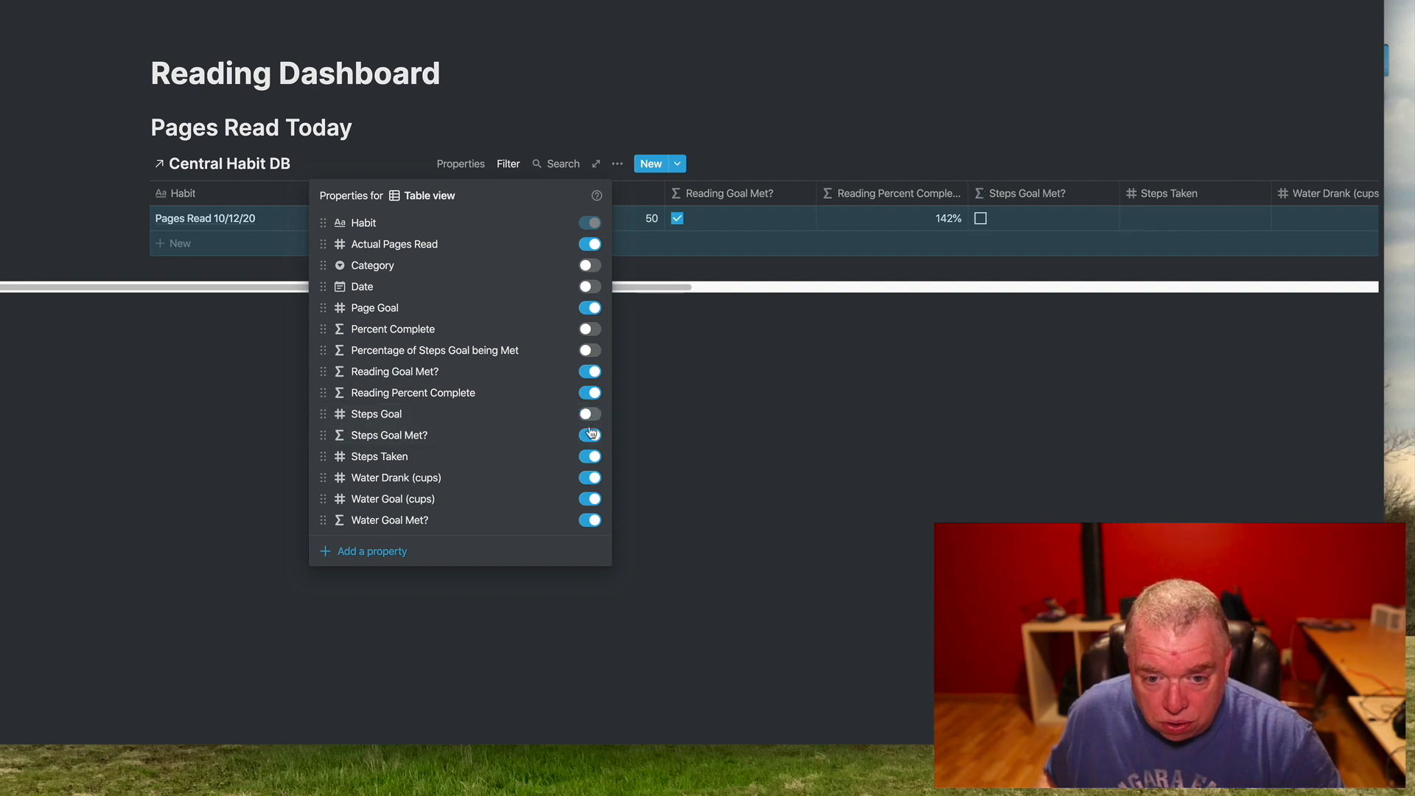
click(592, 436)
click(592, 440)
click(592, 439)
click(592, 457)
click(592, 477)
click(592, 499)
click(591, 521)
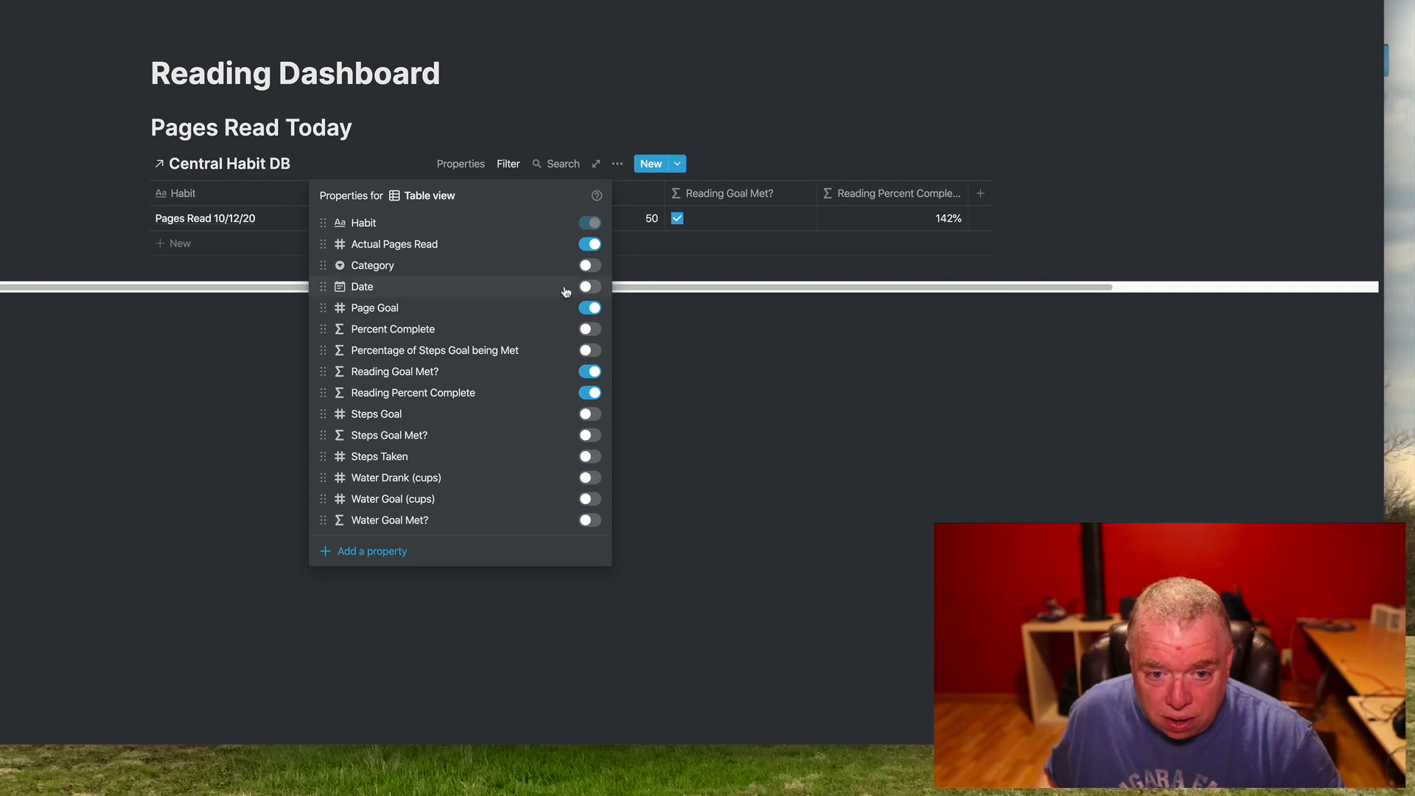
Step: Hide Page Goal, Reading Goal Met? and Reading Percent Complete in the "Pages Read Today" table
click(592, 308)
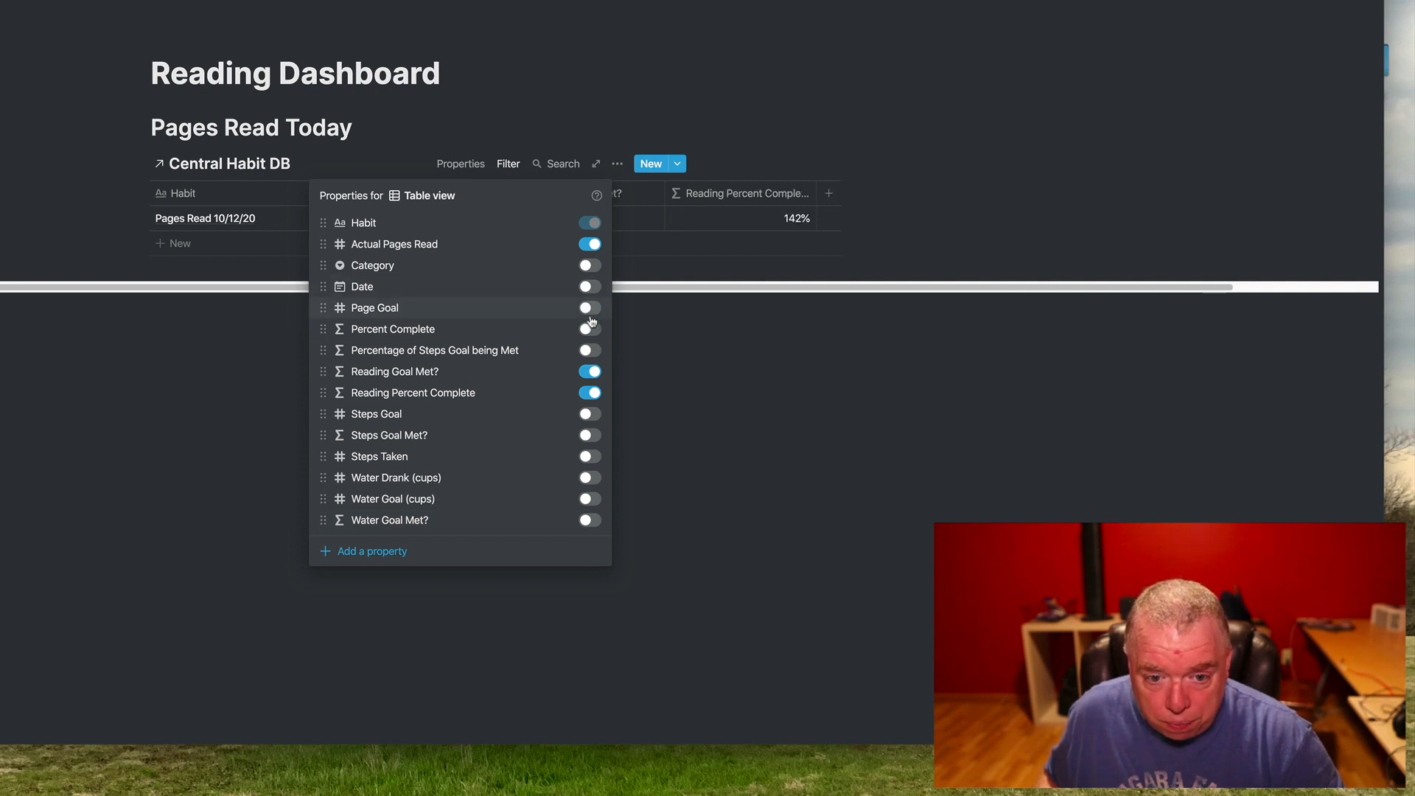
click(590, 372)
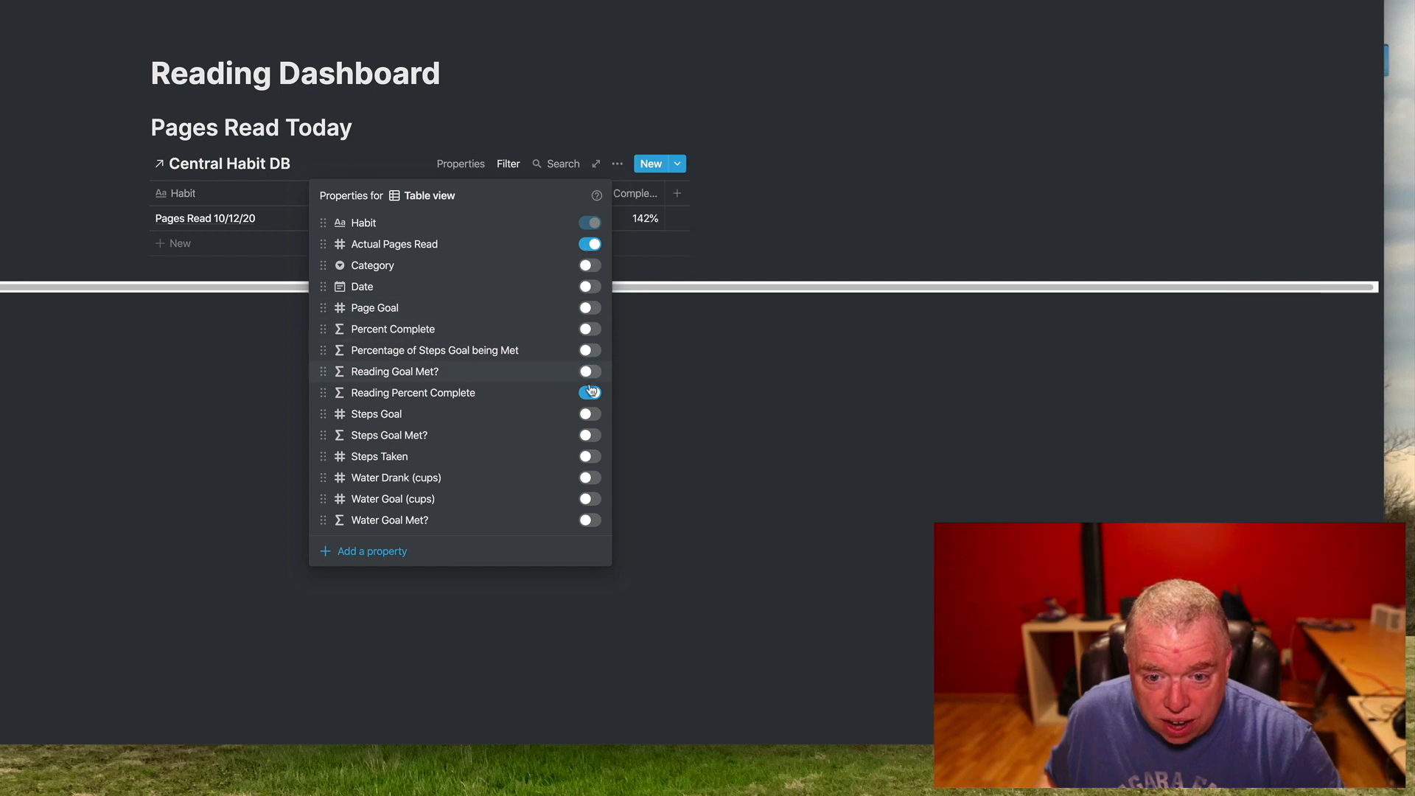
click(591, 393)
click(672, 359)
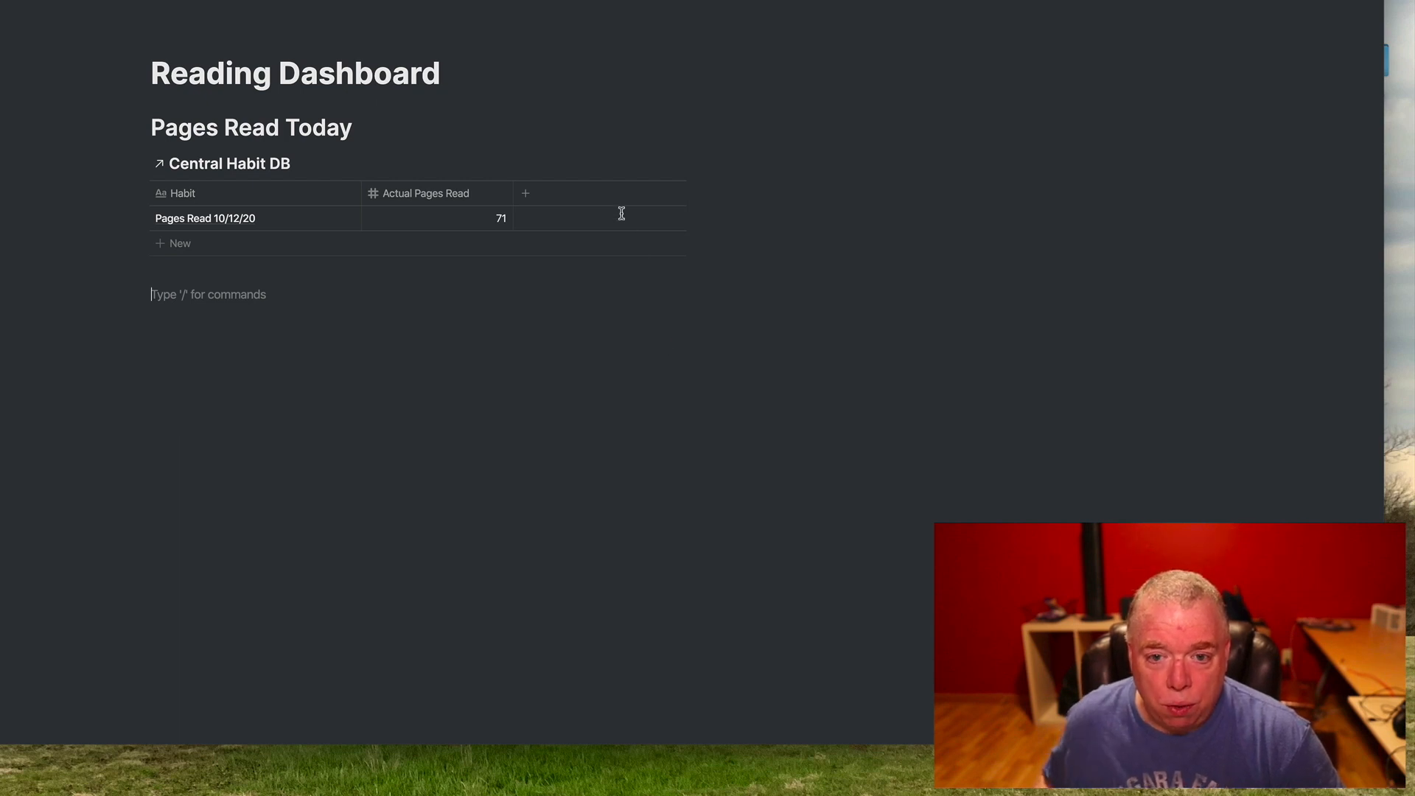
Step: Create a new Central Habit DB entry from the Steps Template, titled "Steps Taken 10/13/20"
click(674, 166)
click(738, 118)
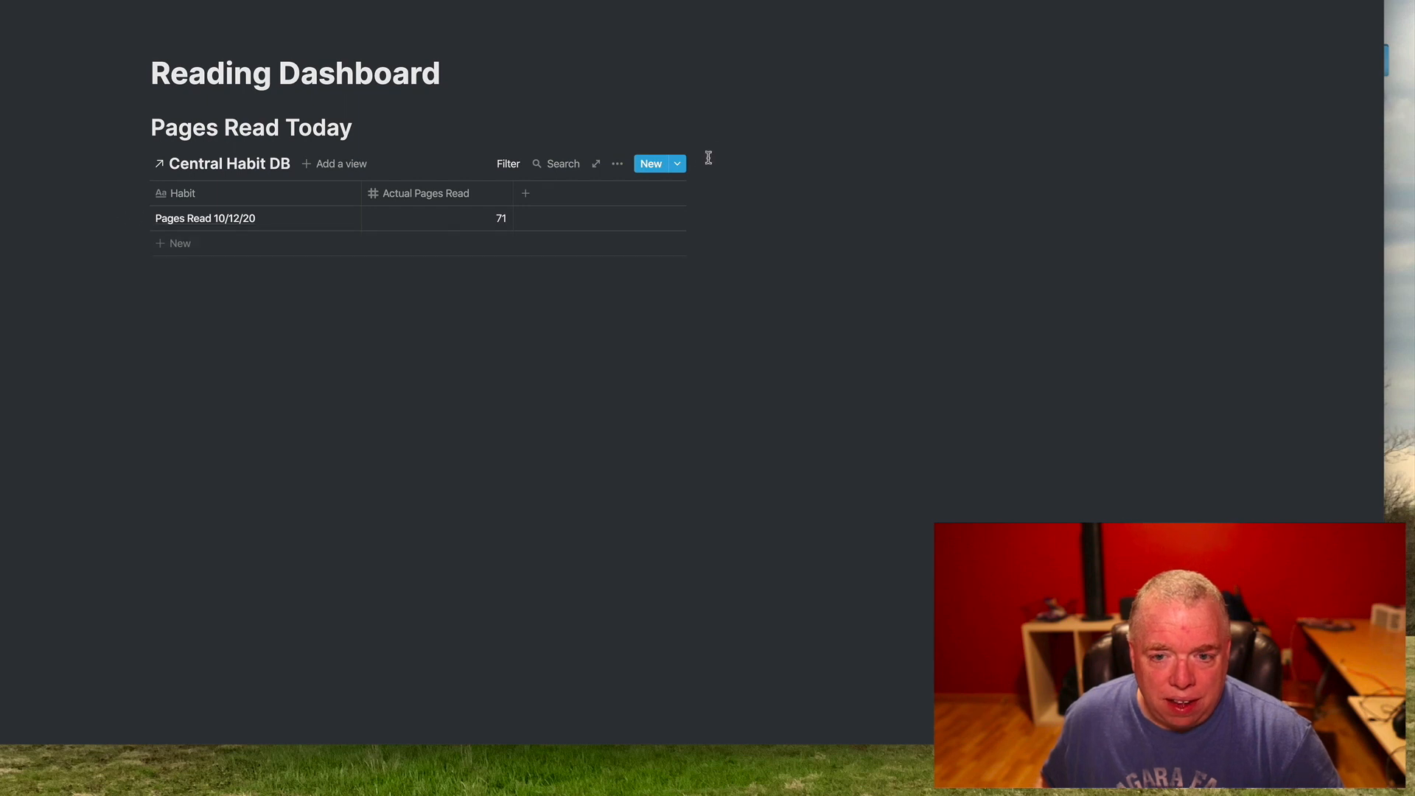
click(677, 165)
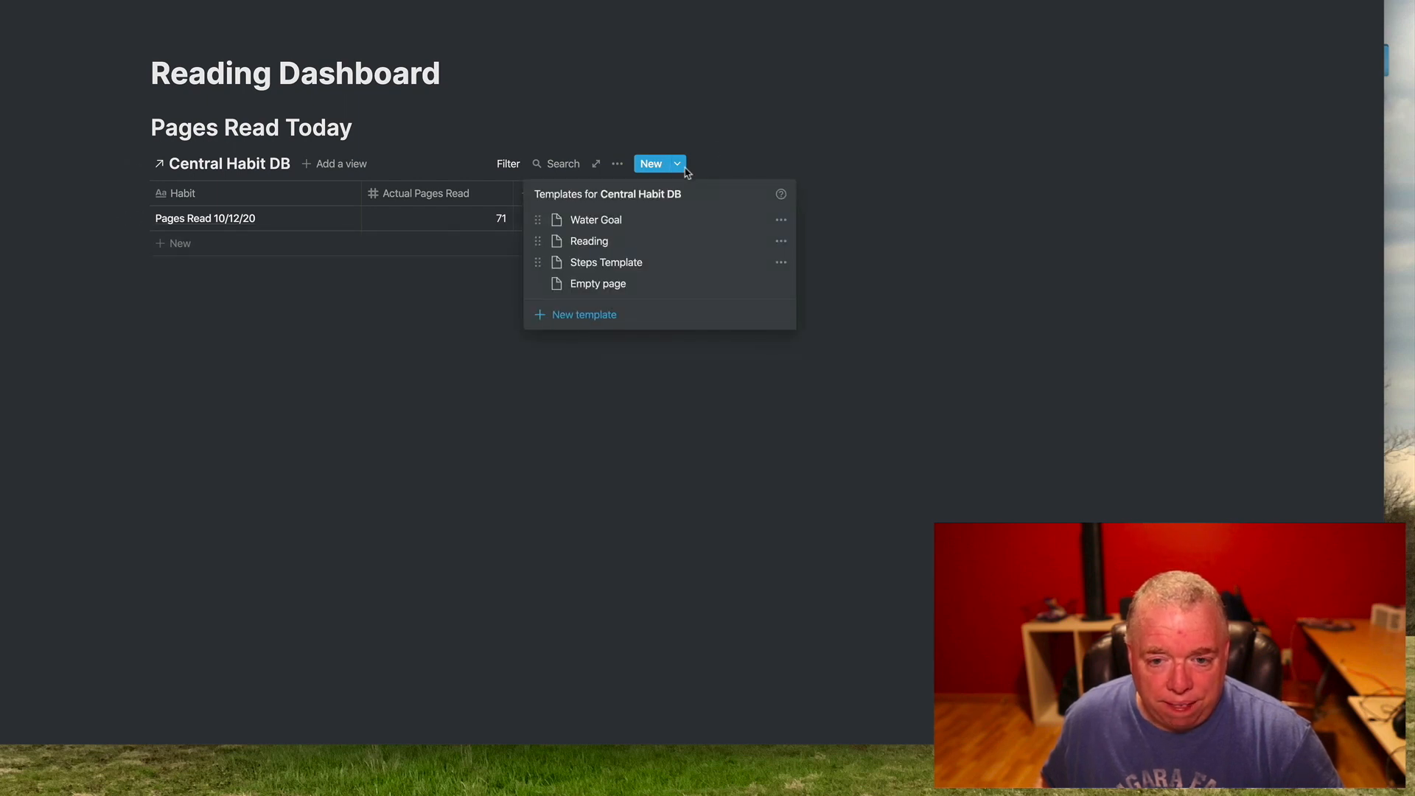
click(654, 264)
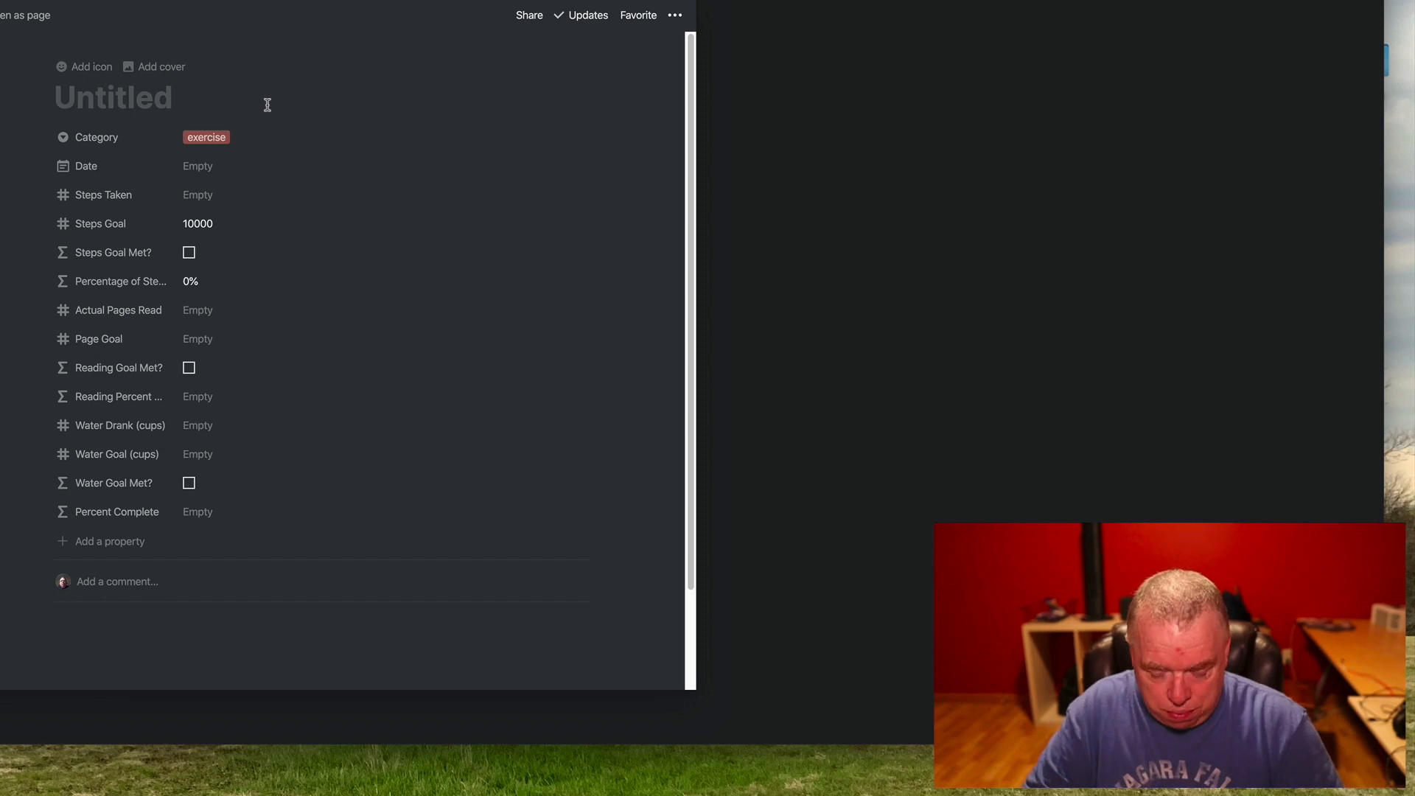
text(Steps Take)
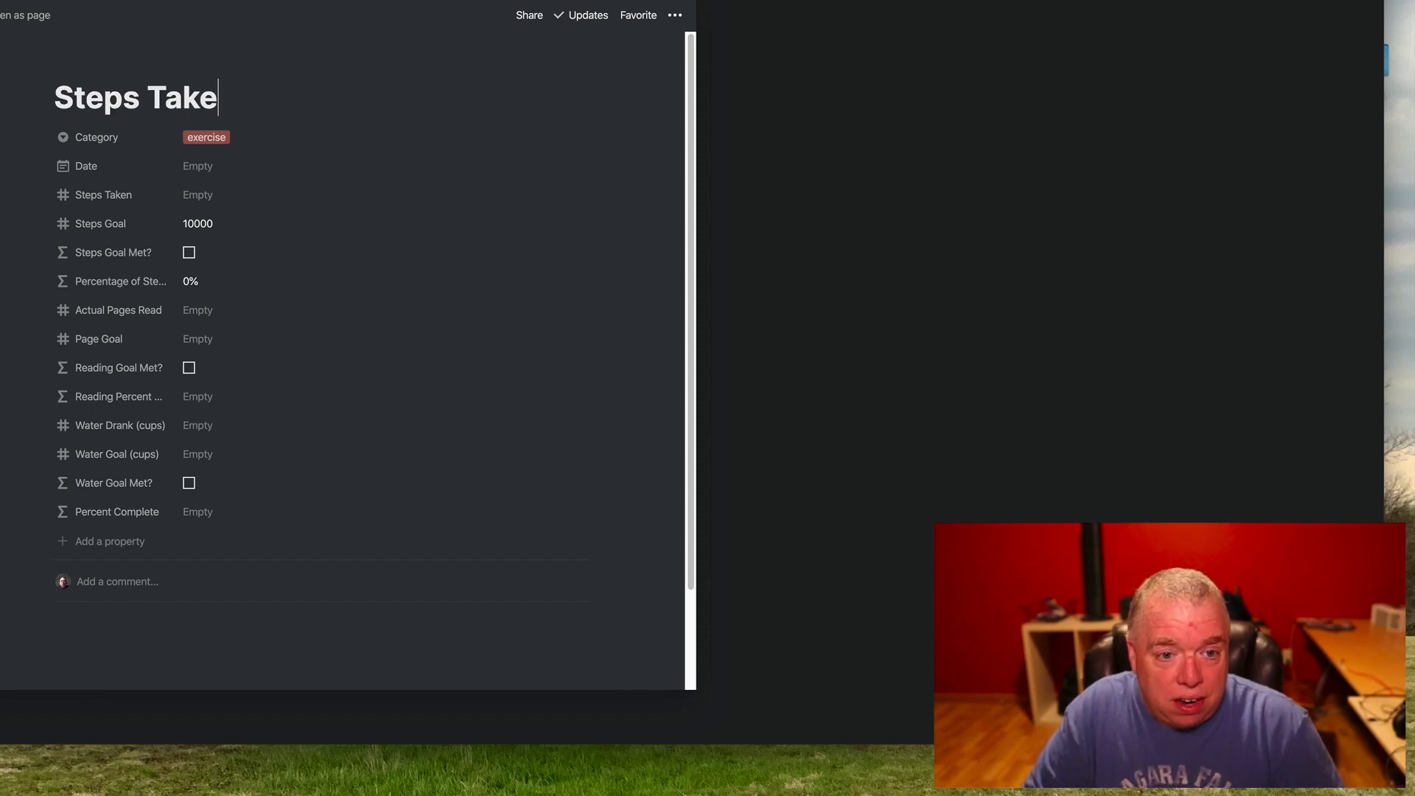
text(n 10/12)
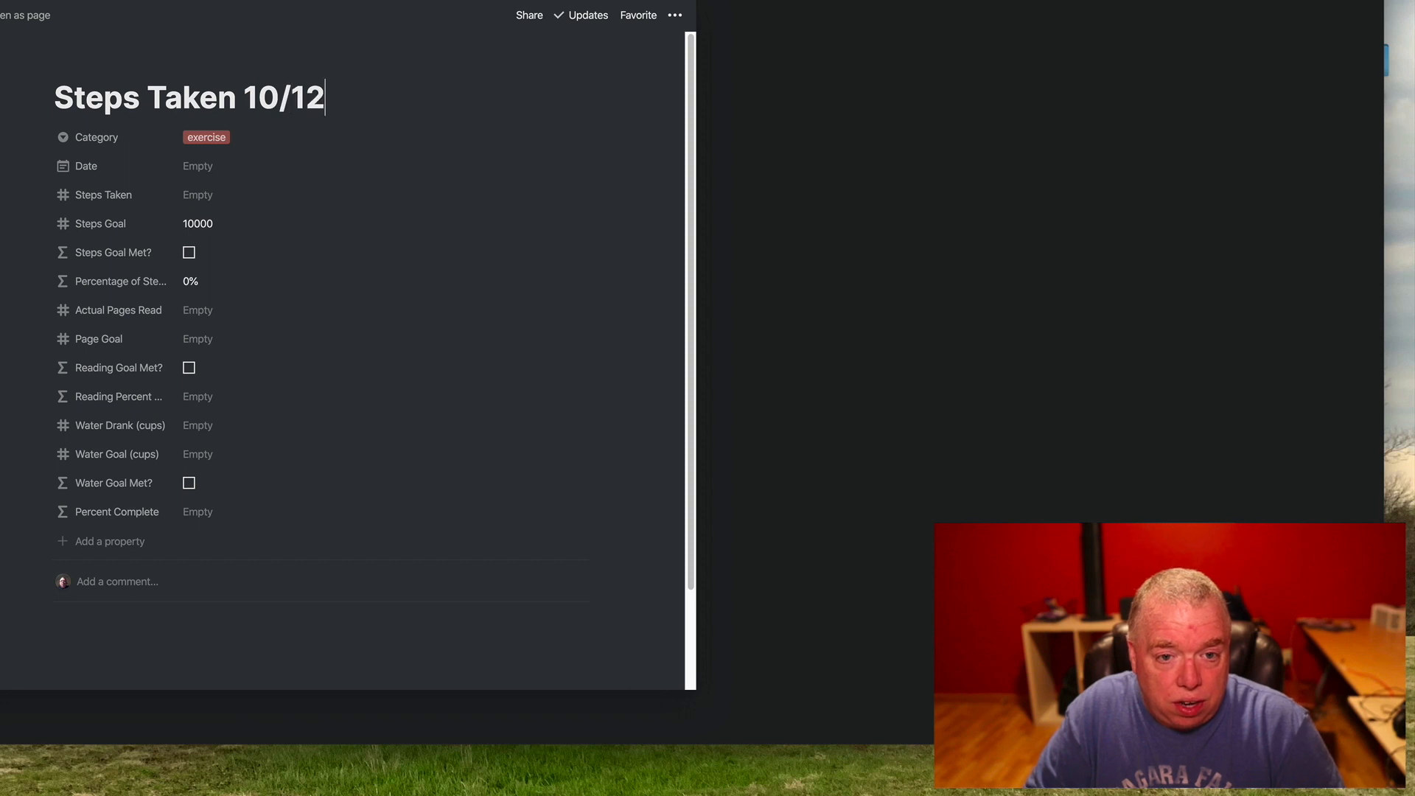
key(BackSpace)
text(3.)
key(BackSpace)
text(2)
key(BackSpace)
text(/20)
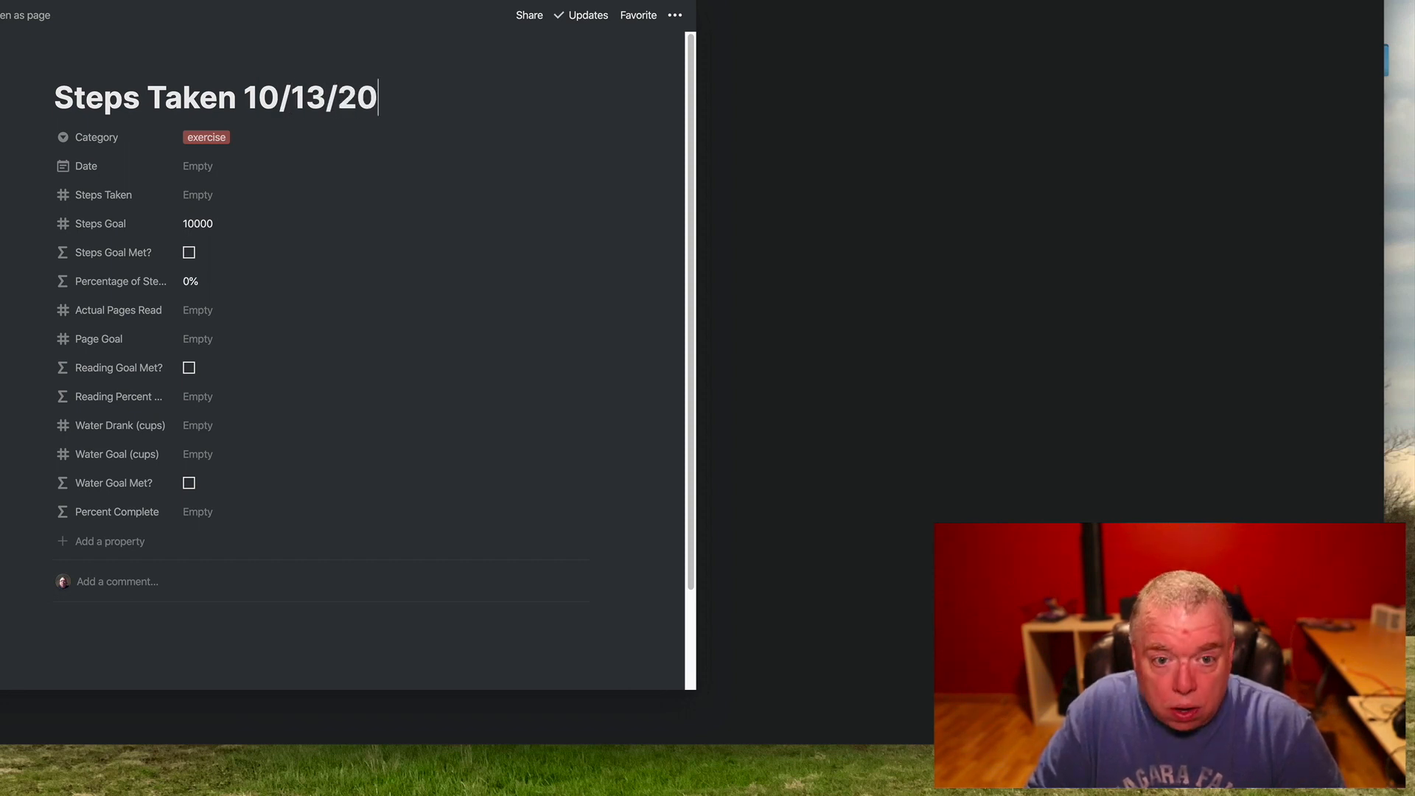
Step: Set the new steps entry's Date to Oct 13, 2020 and Steps Taken to 9000, and close the entry
click(206, 166)
click(255, 322)
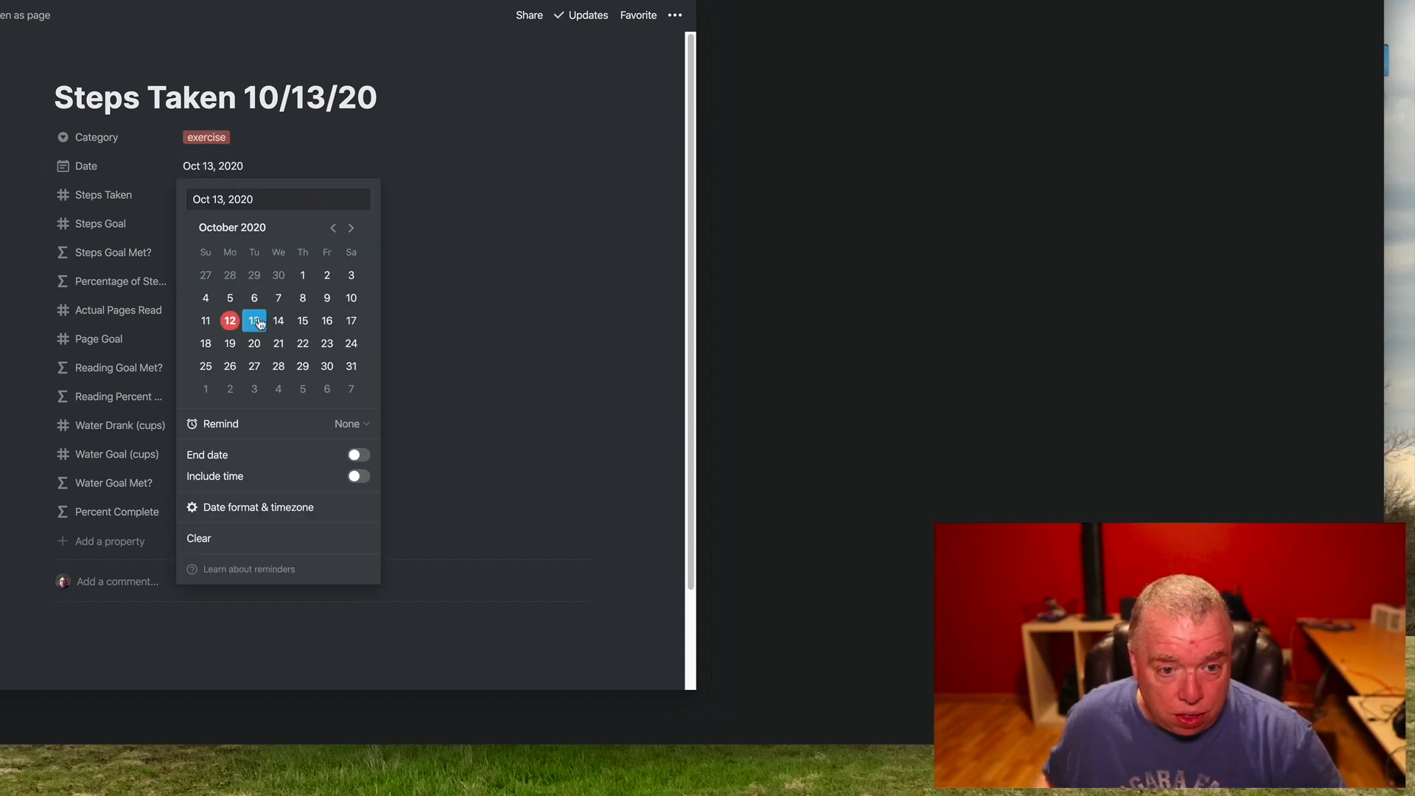
click(480, 291)
click(251, 195)
text(9000)
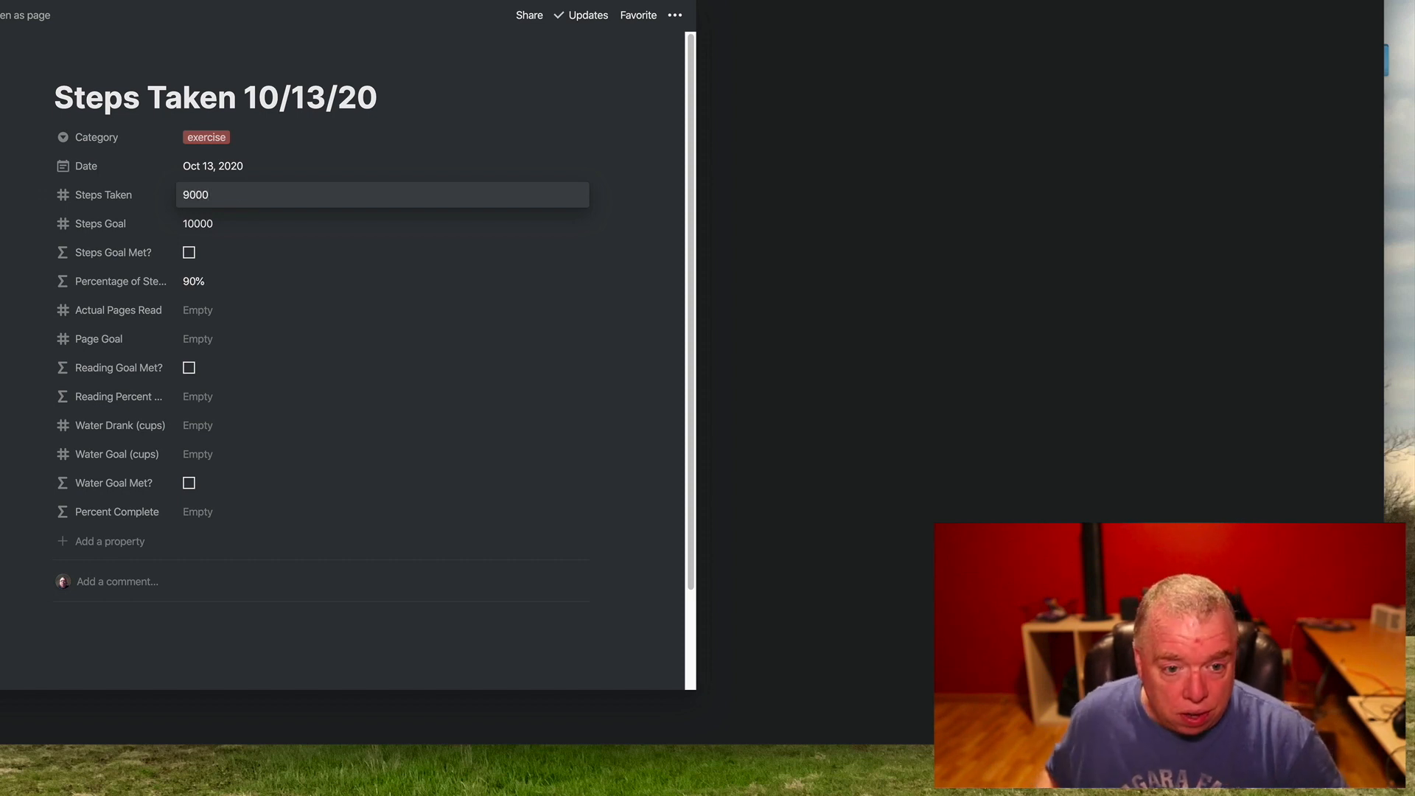
click(847, 368)
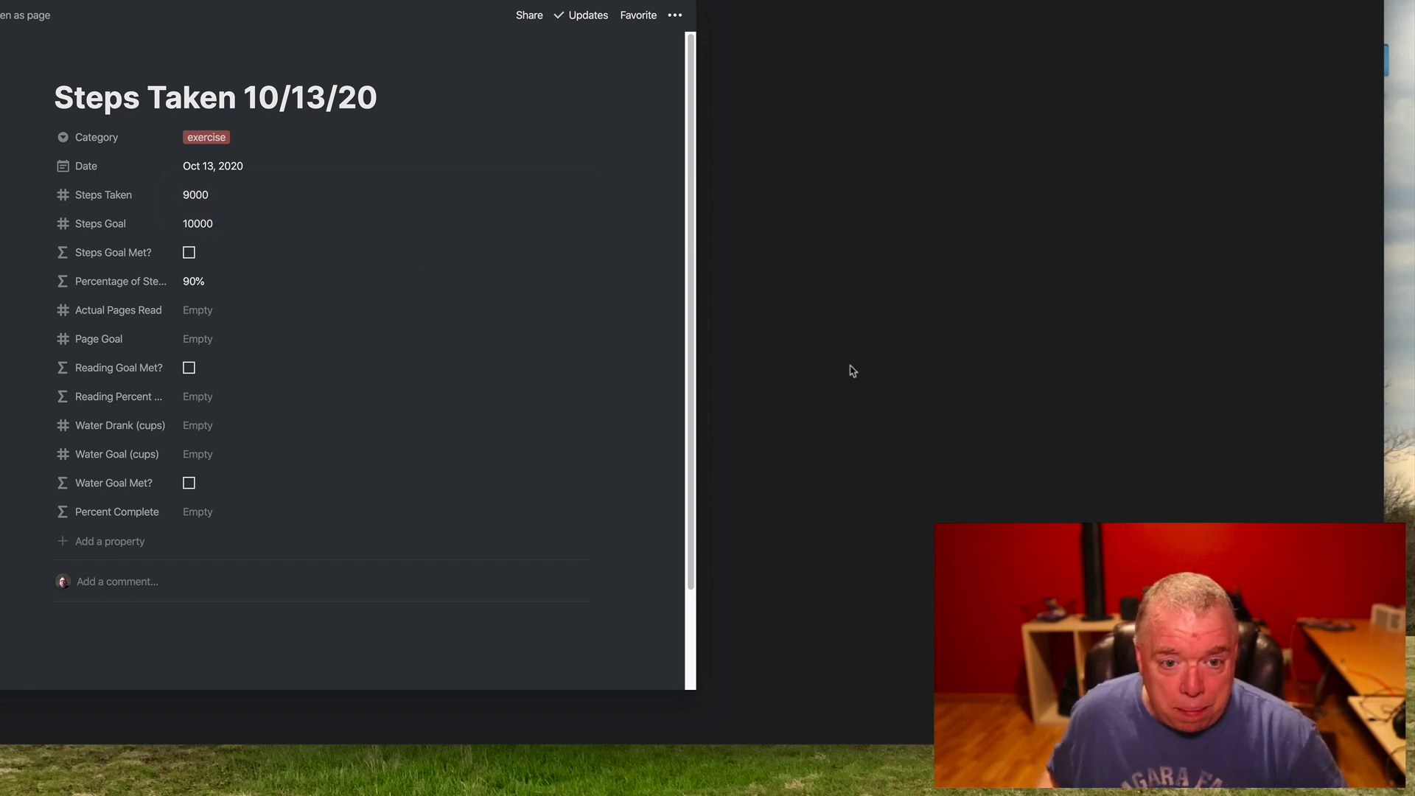
click(850, 367)
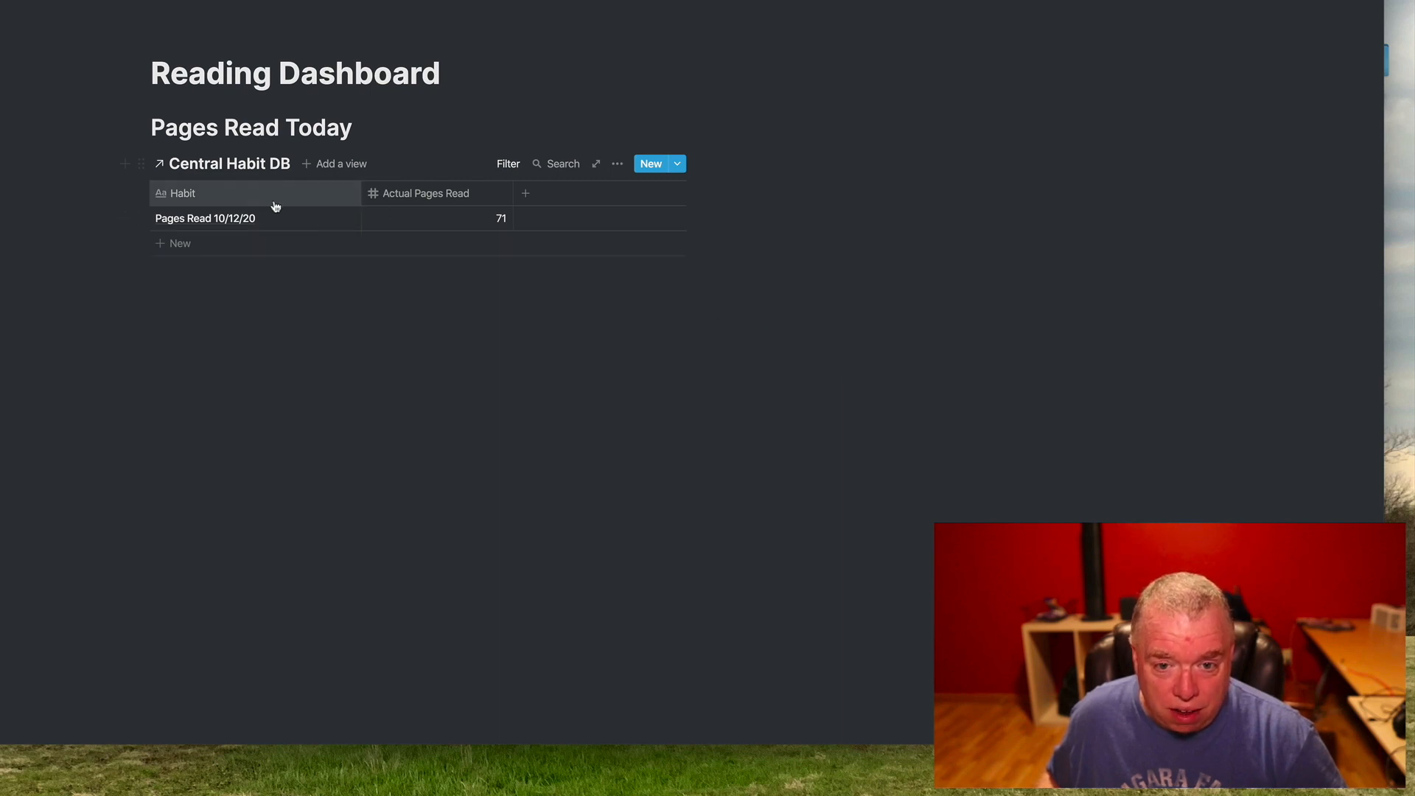
Step: Go from the Reading Dashboard to the full Central Habit DB page
click(260, 298)
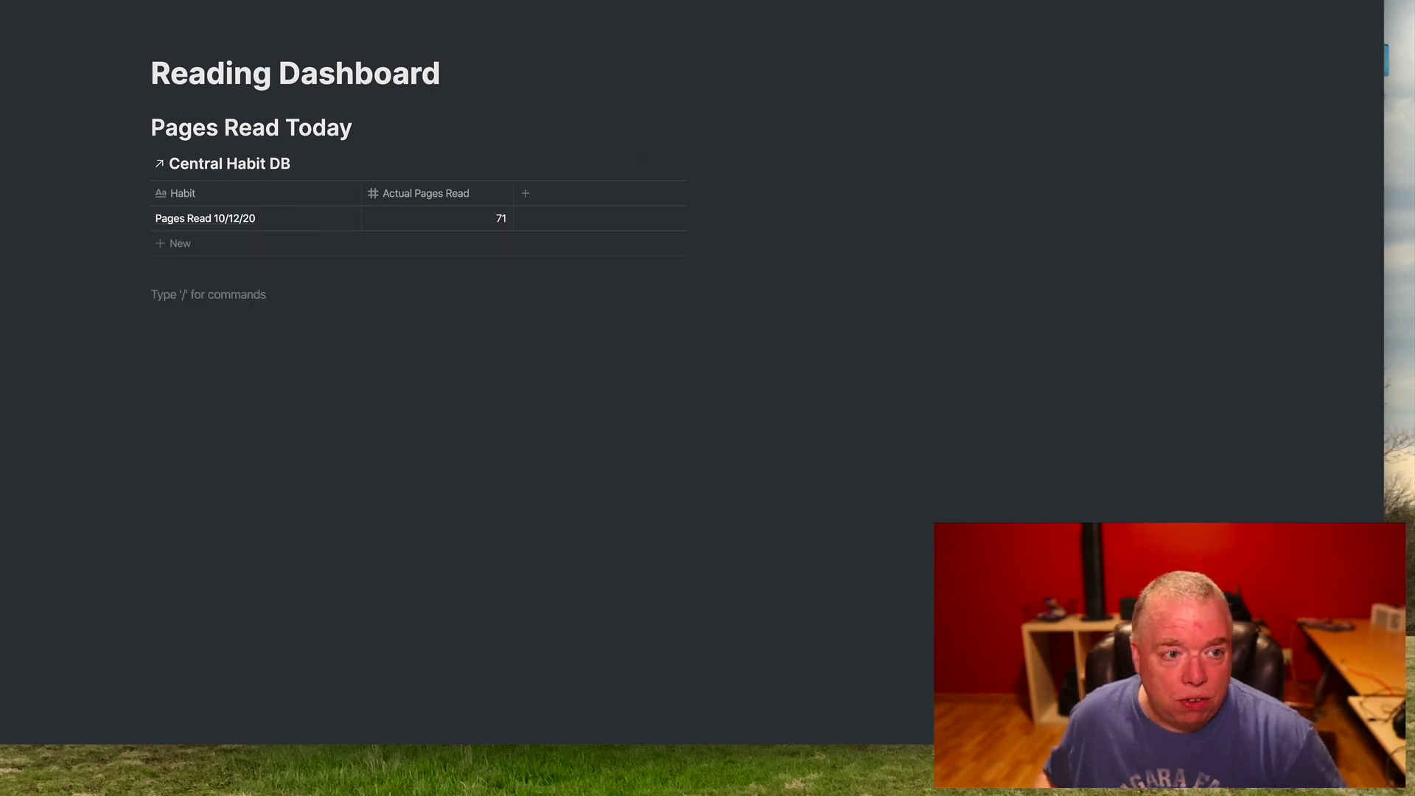
click(177, 1)
click(191, 132)
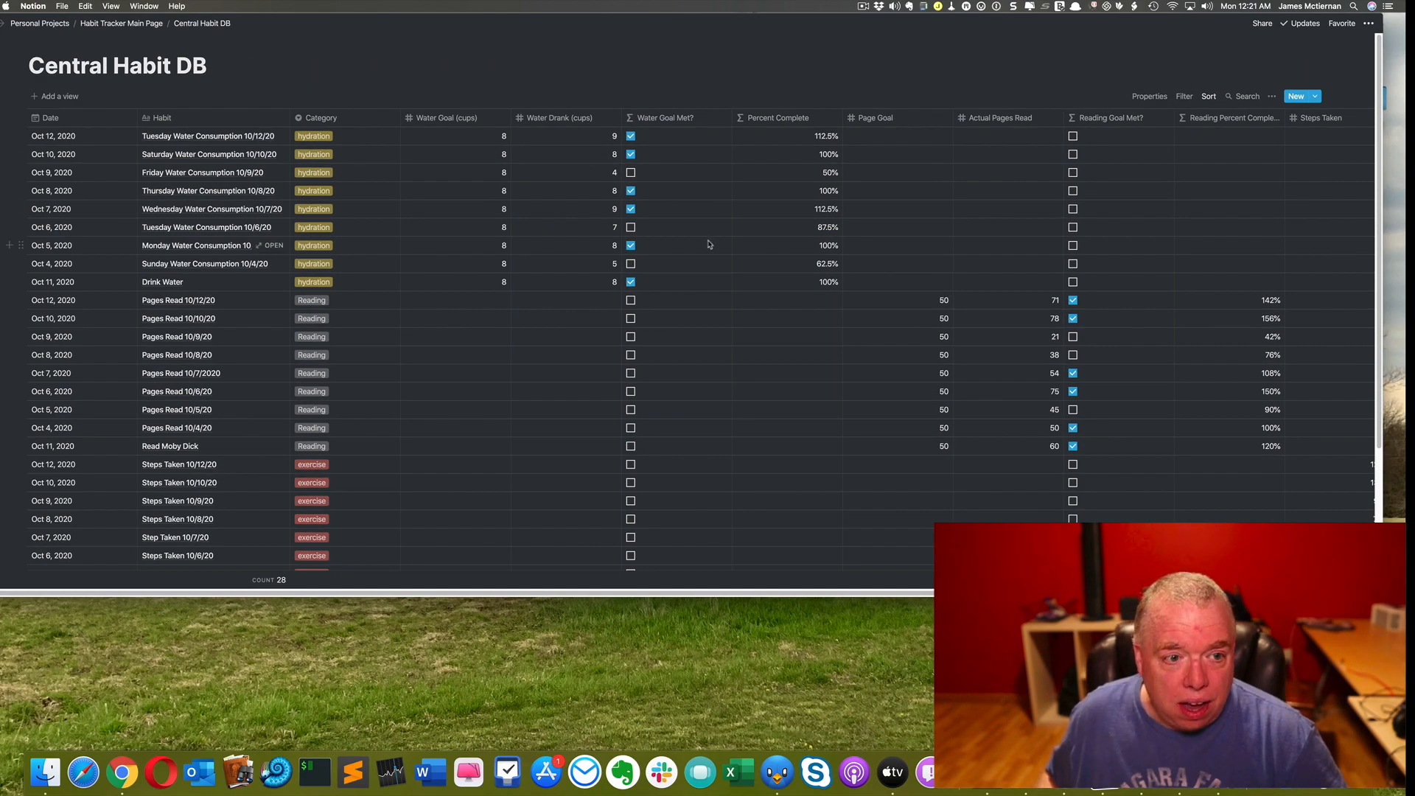
Step: Change the Central Habit DB sort from Category to Date in descending order
click(99, 118)
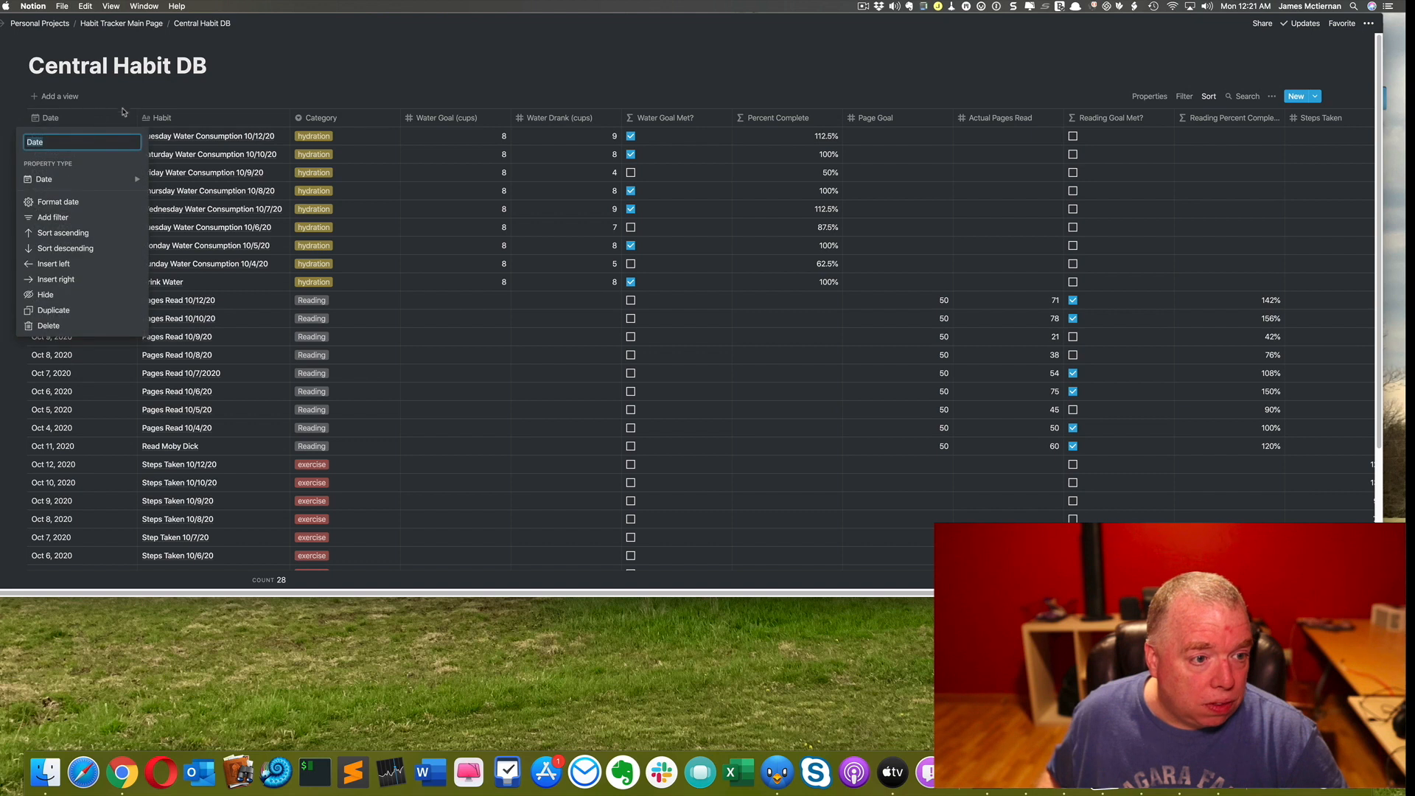
click(218, 87)
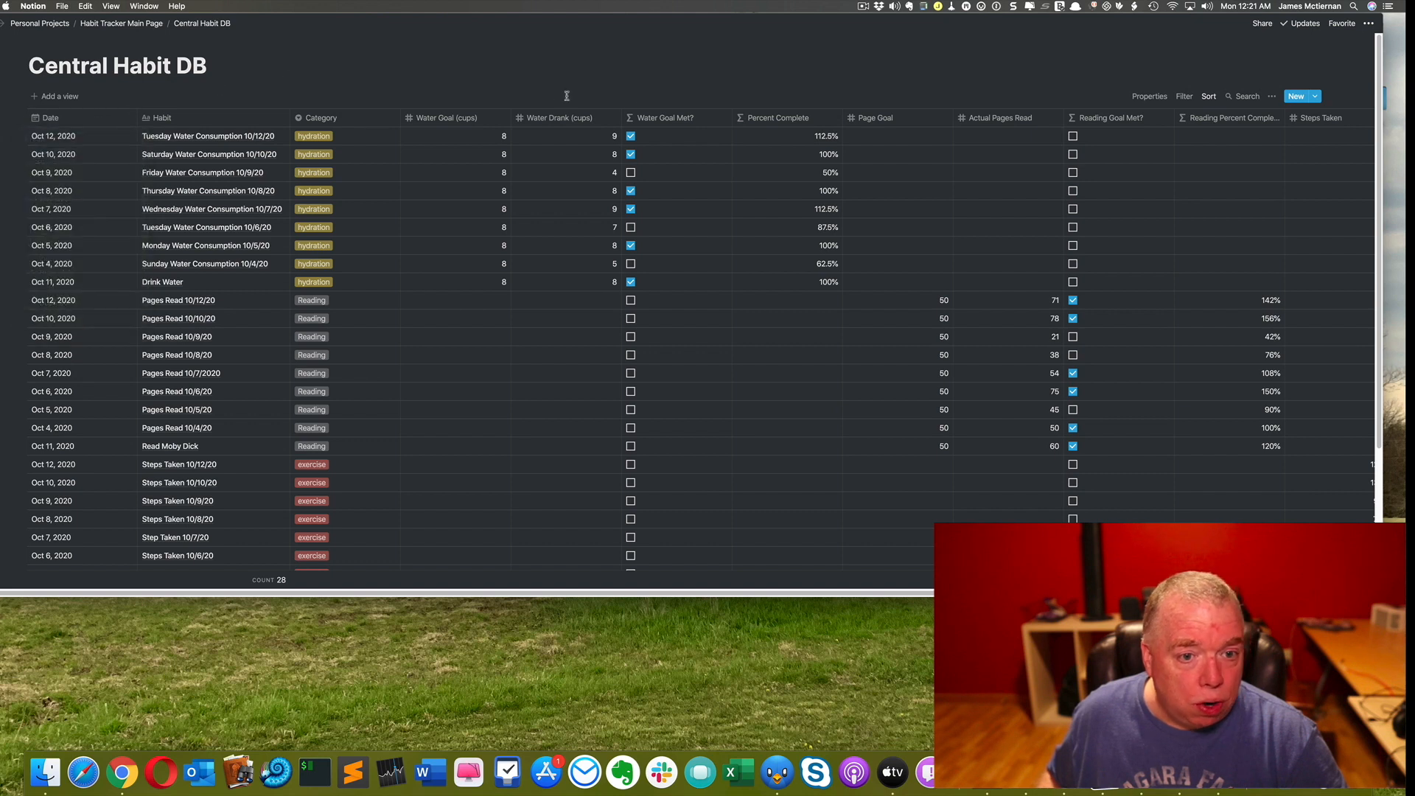
click(1209, 96)
click(1158, 142)
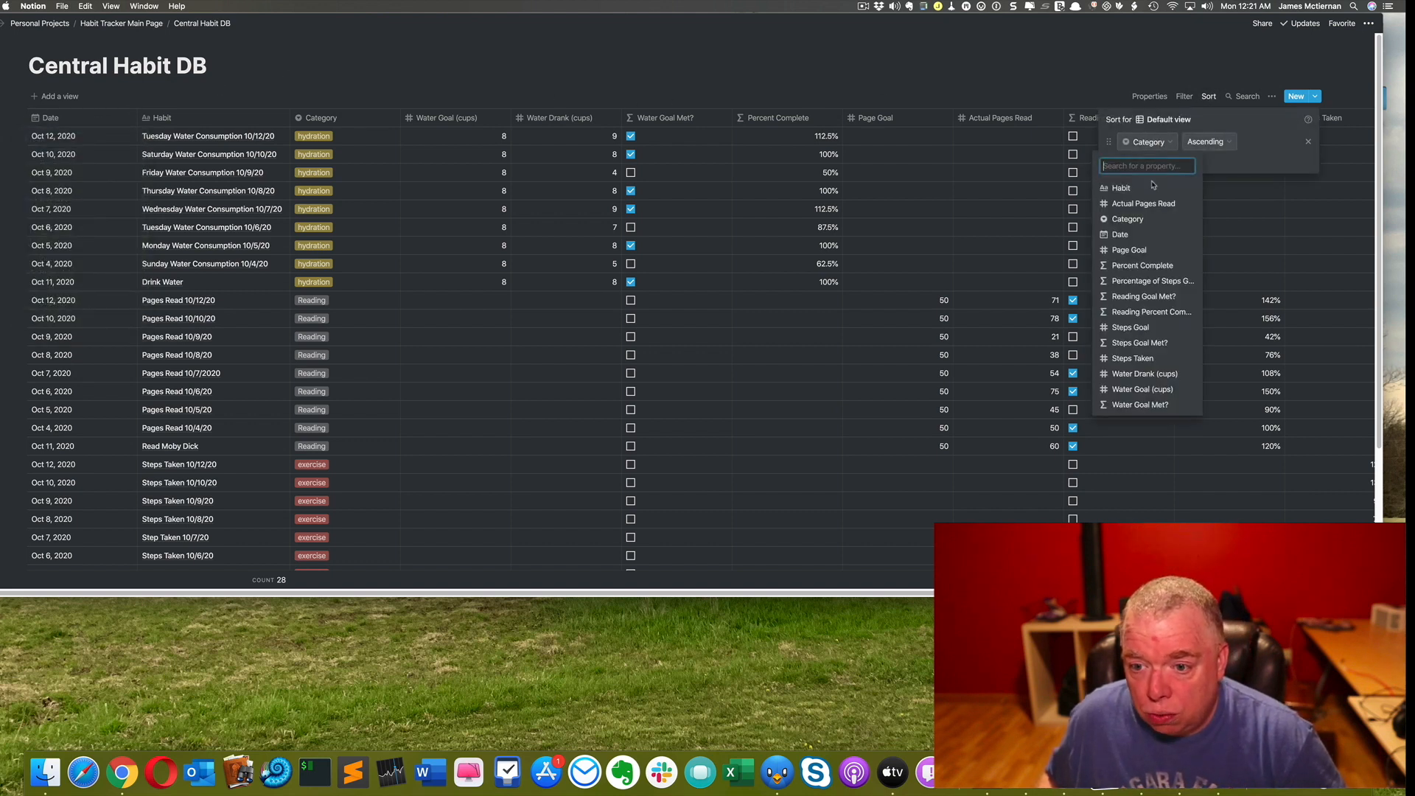
click(1157, 168)
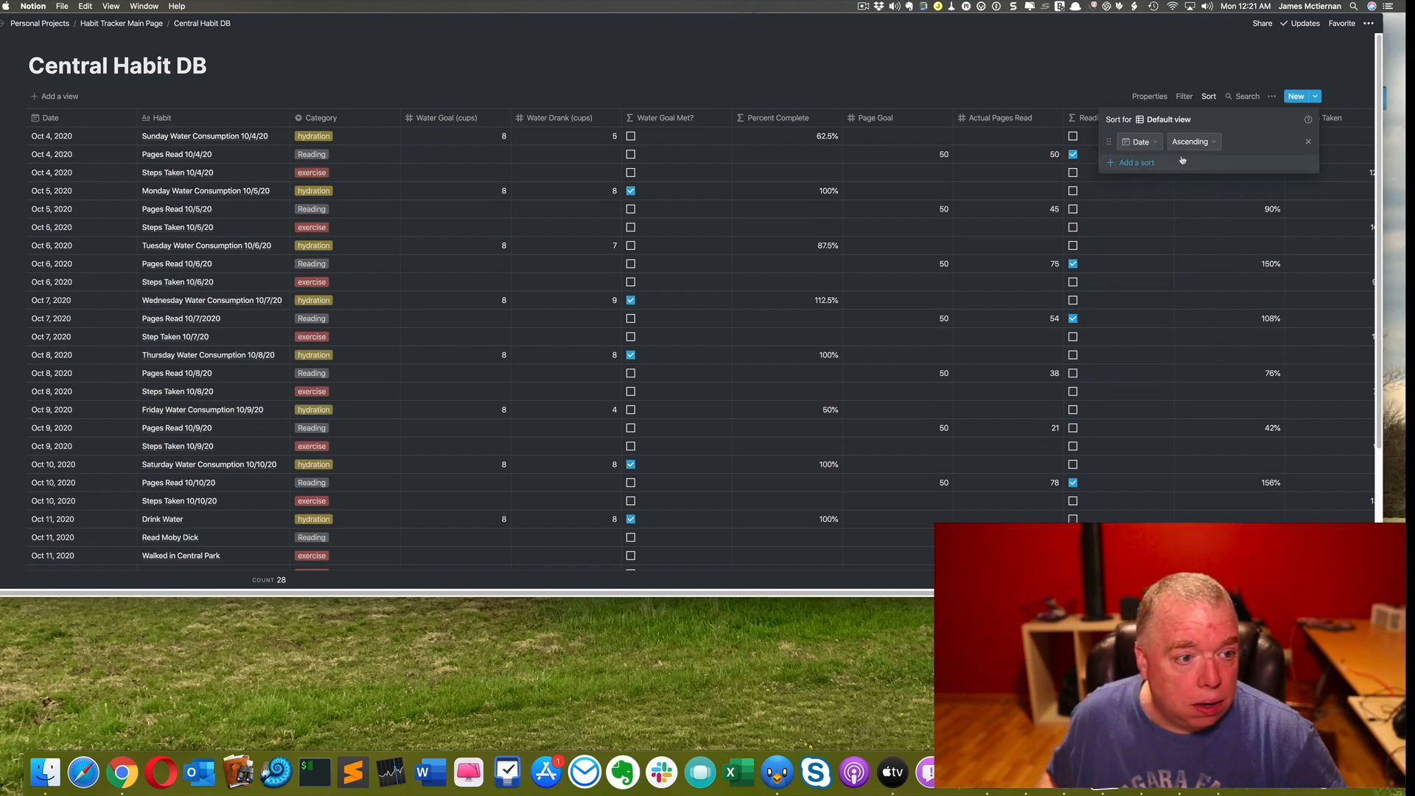
click(1190, 142)
click(1190, 177)
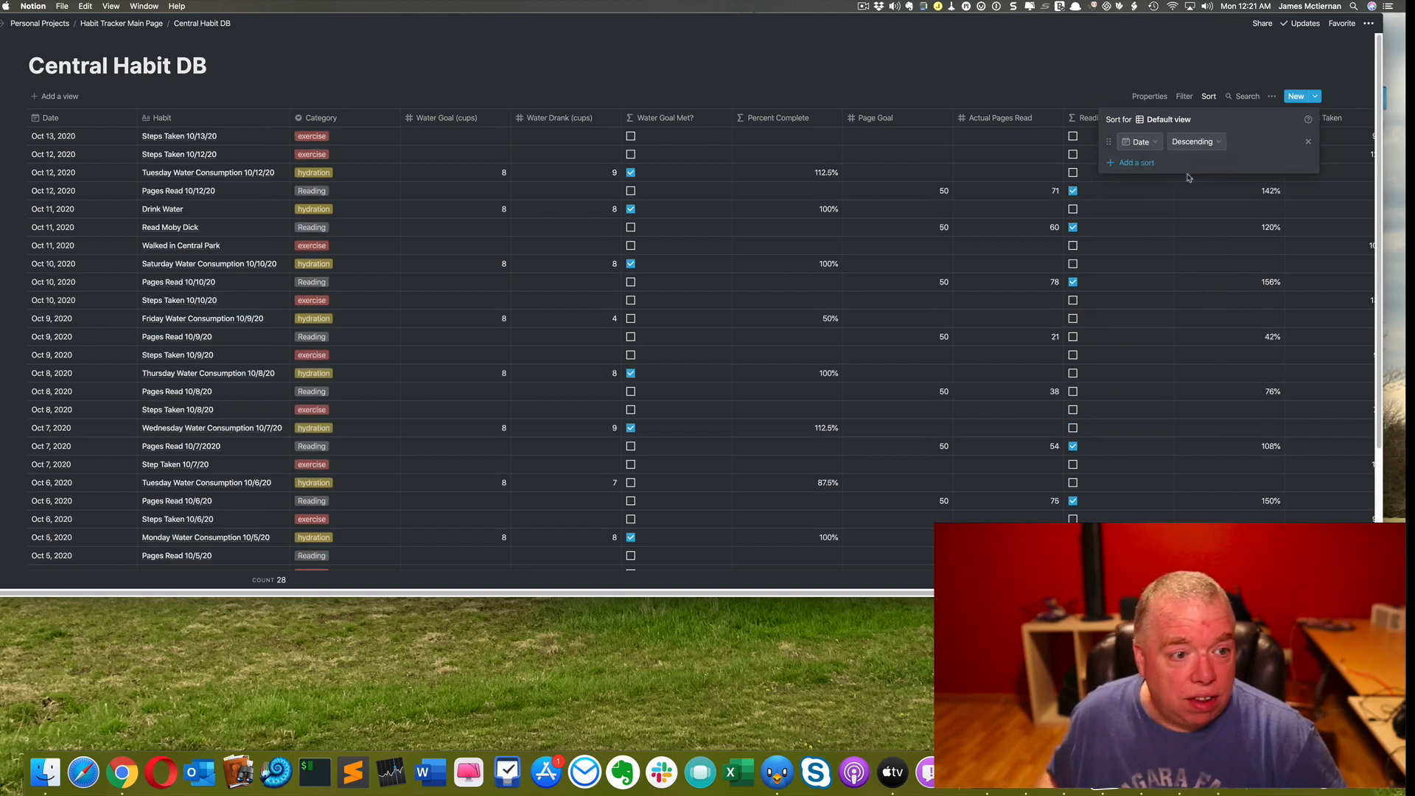
click(589, 49)
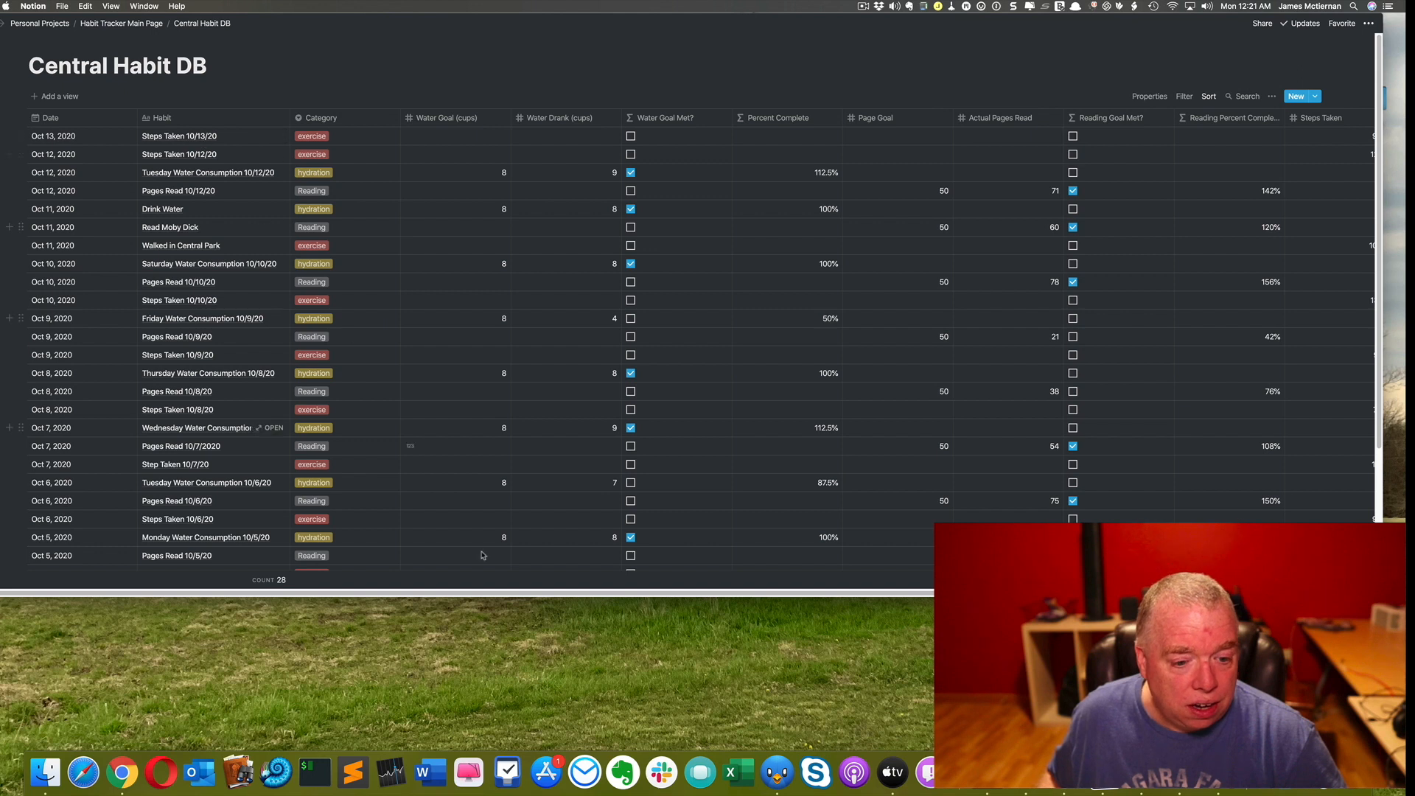
Step: Look across the Central Habit DB columns and go through the Habit Tracker Main Page to the Steps Dashboard
scroll(563, 597, right, 3)
scroll(563, 598, right, 10)
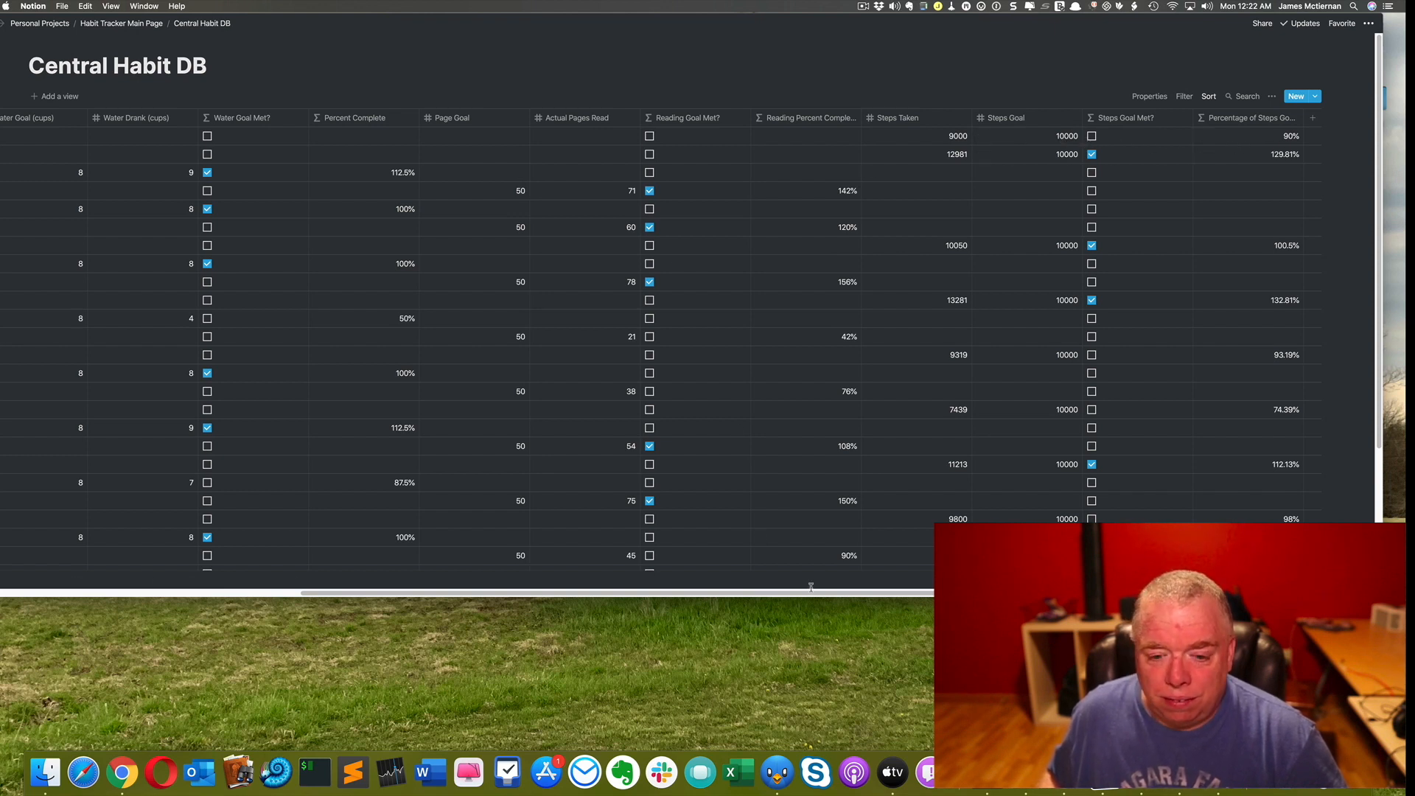
drag(805, 594, 381, 608)
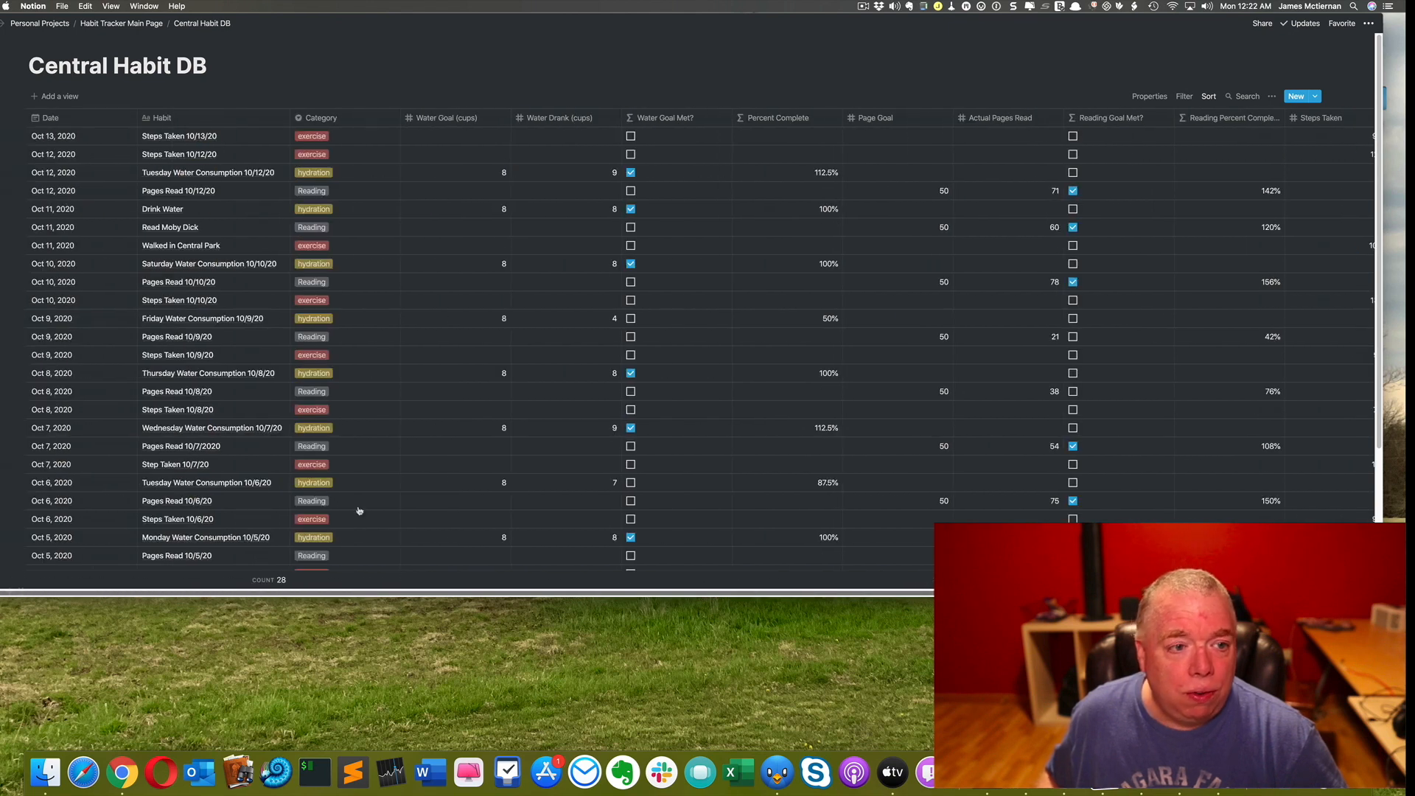
click(133, 23)
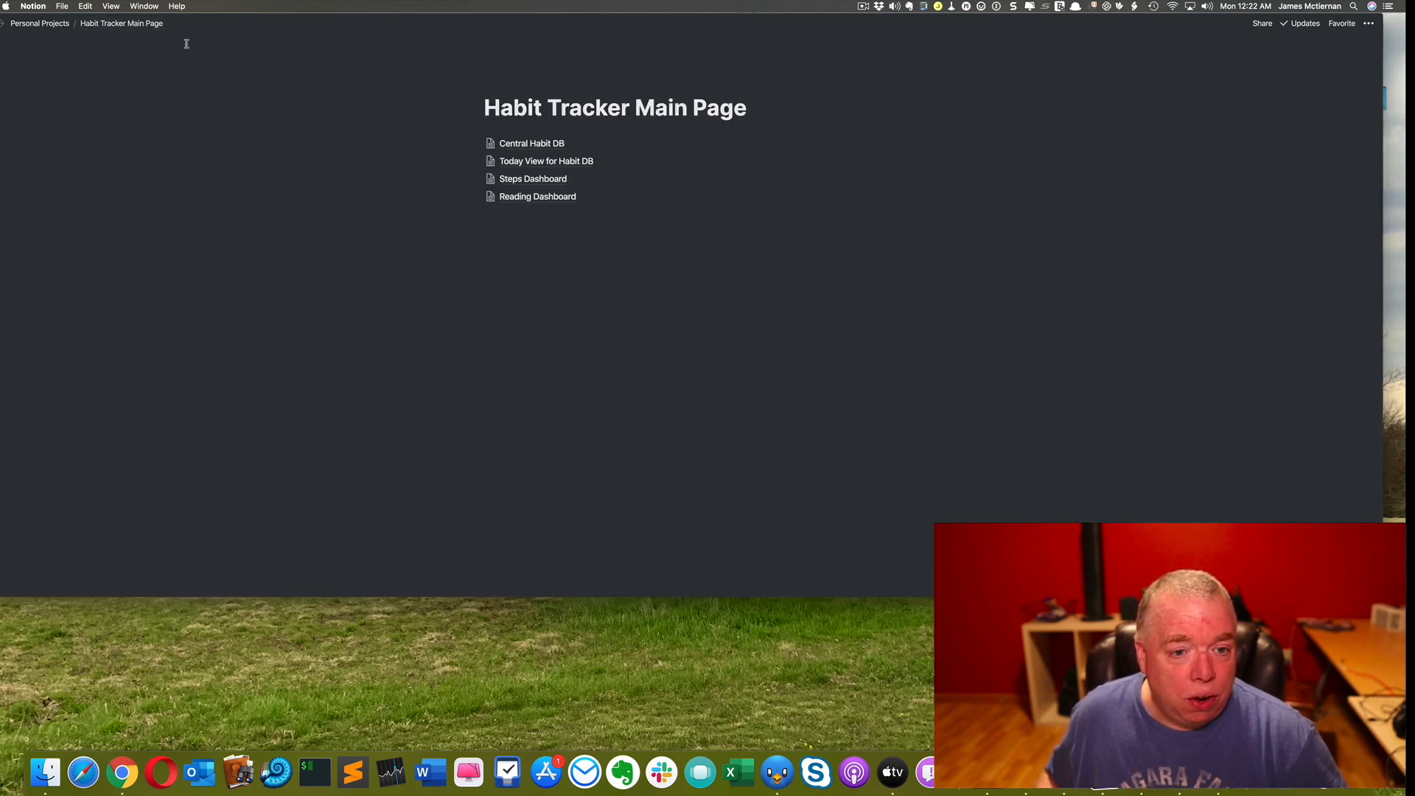
click(516, 184)
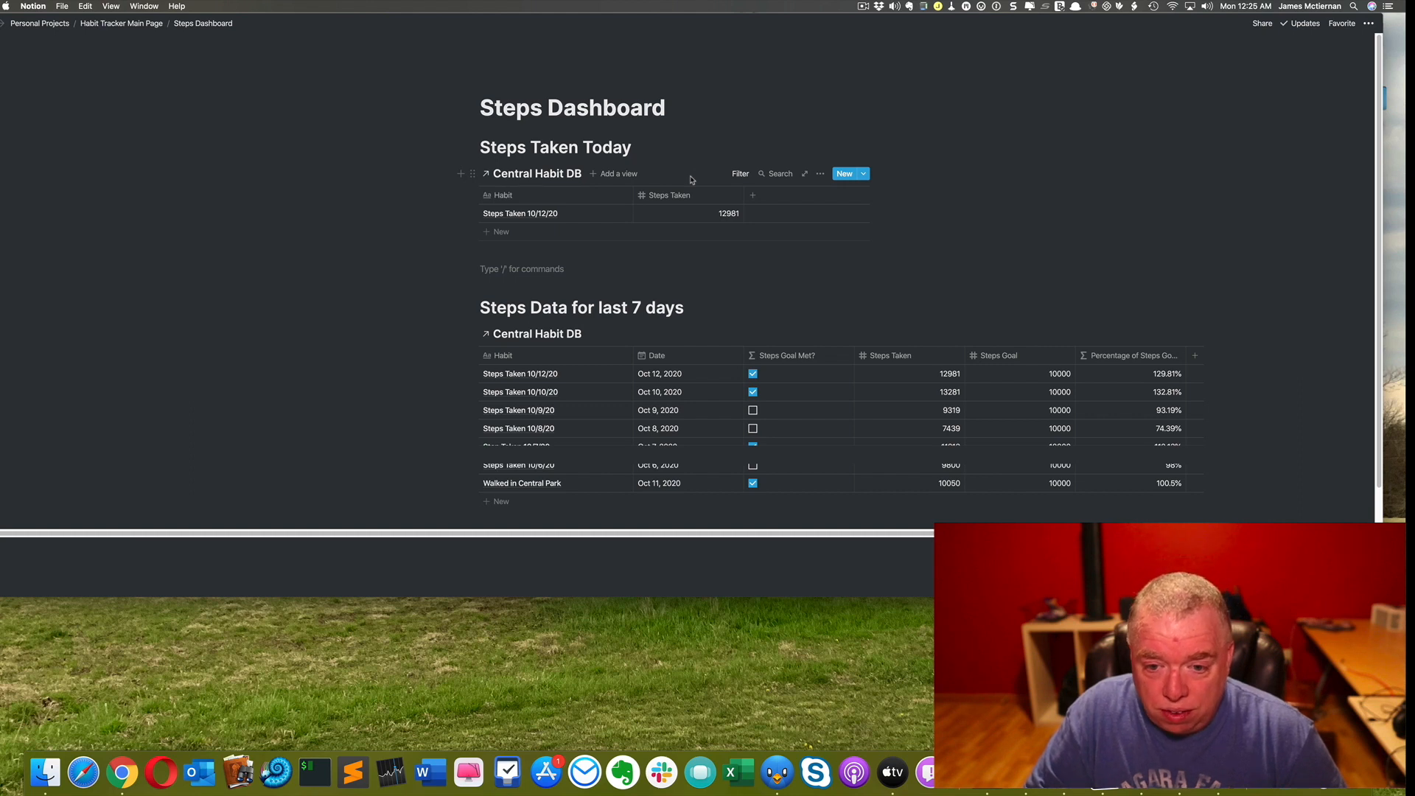
Step: Add a Heading 1 reading "Steps Quick Entry" on the empty line above the "Steps Data for last 7 days" section
scroll(691, 180, down, 4)
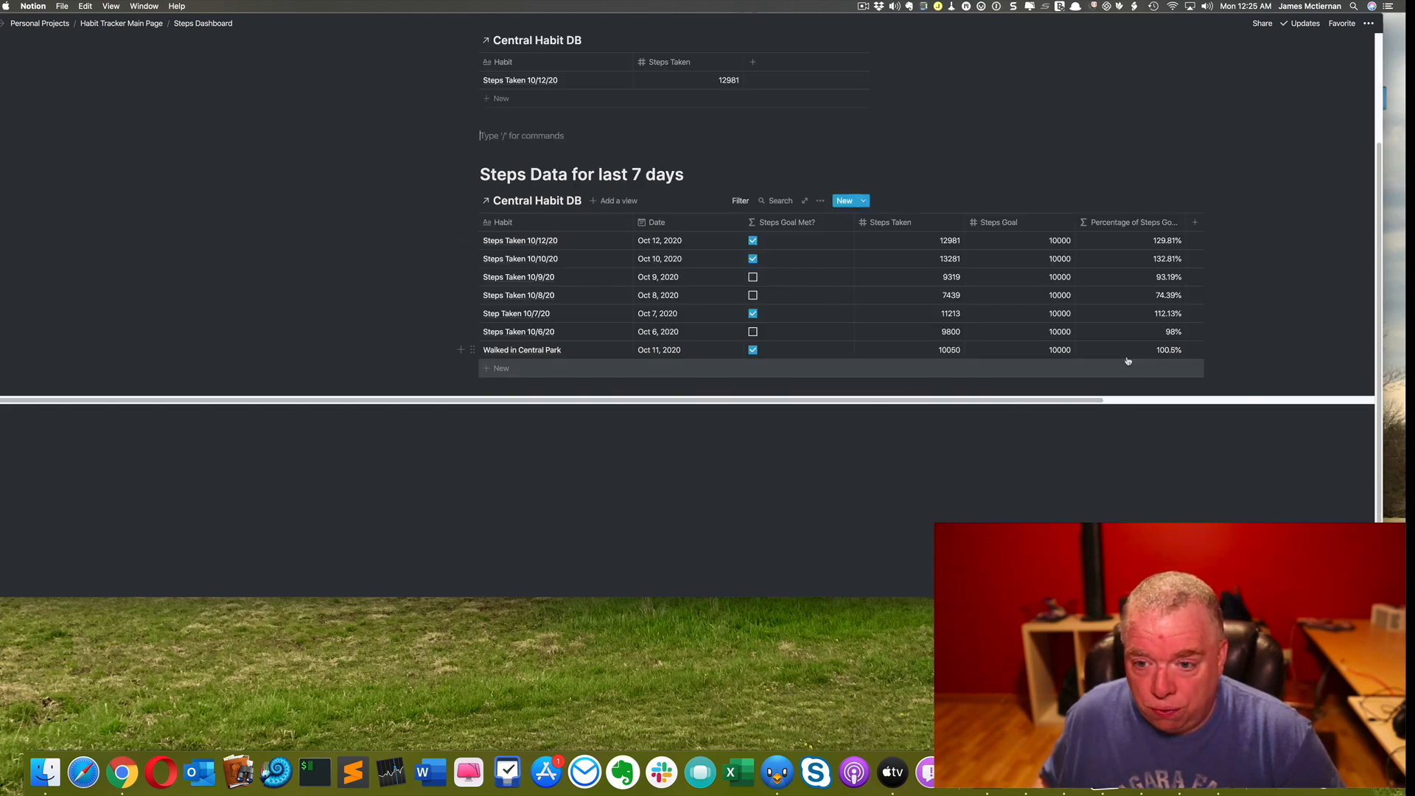
scroll(622, 209, up, 3)
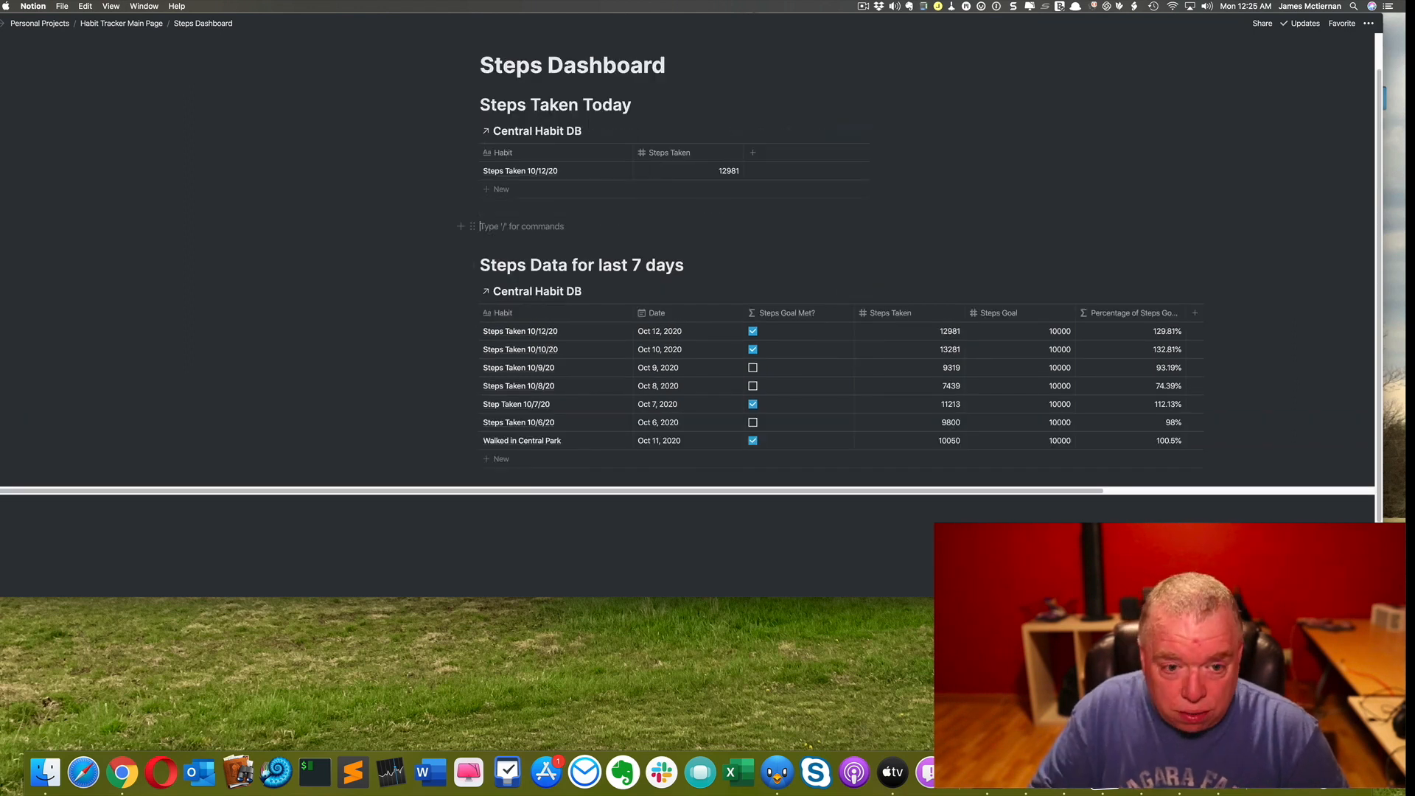
text(/)
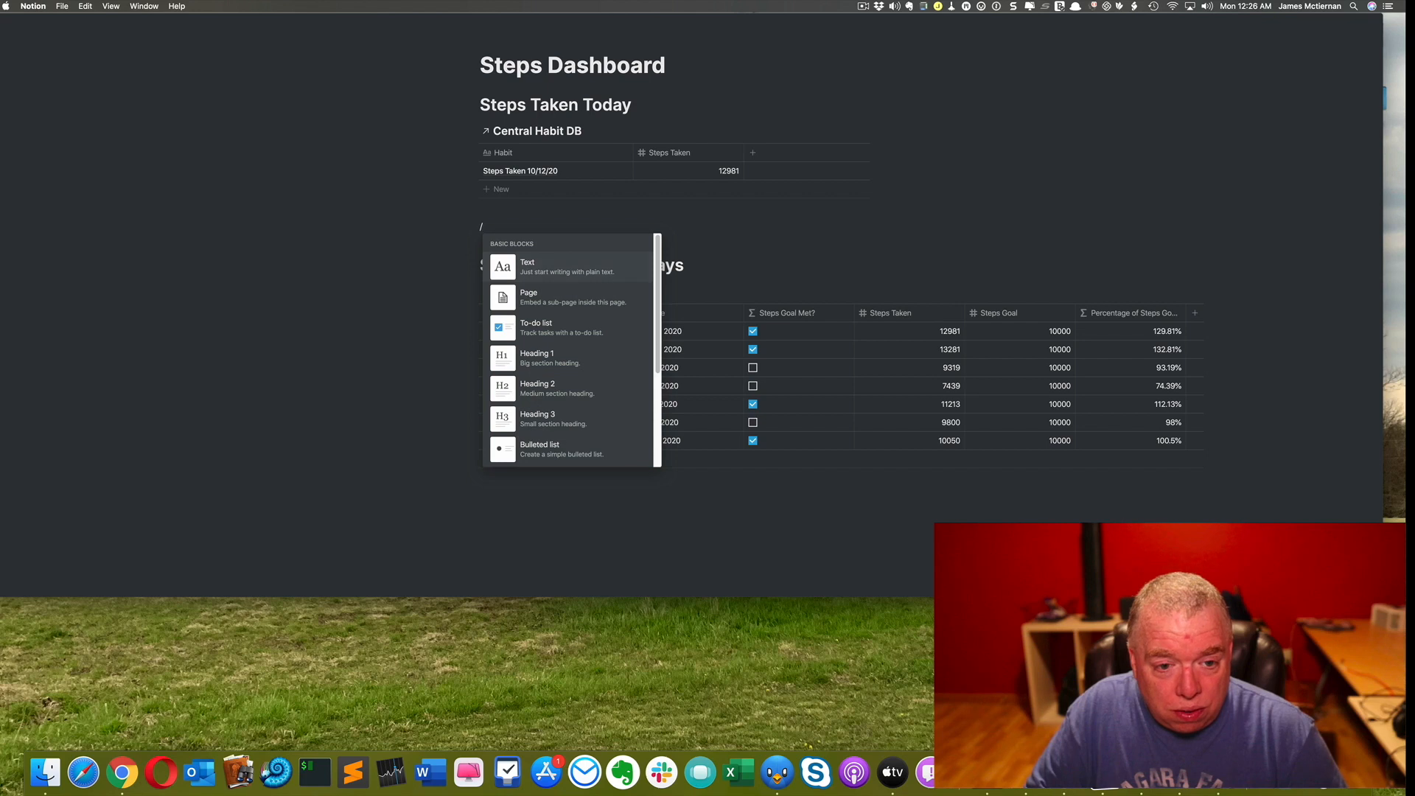
text(h1)
key(Return)
text(Ste)
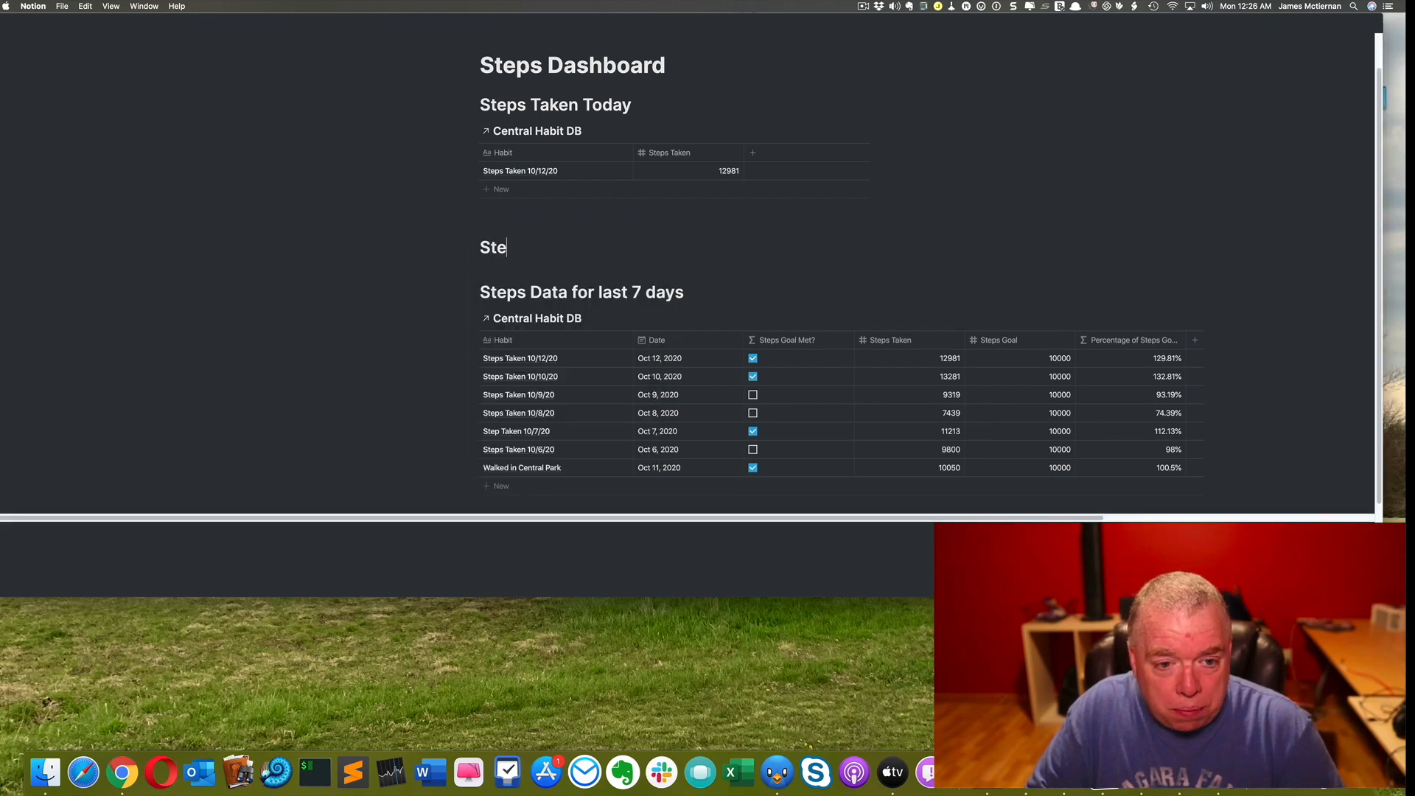
text(ps Qu)
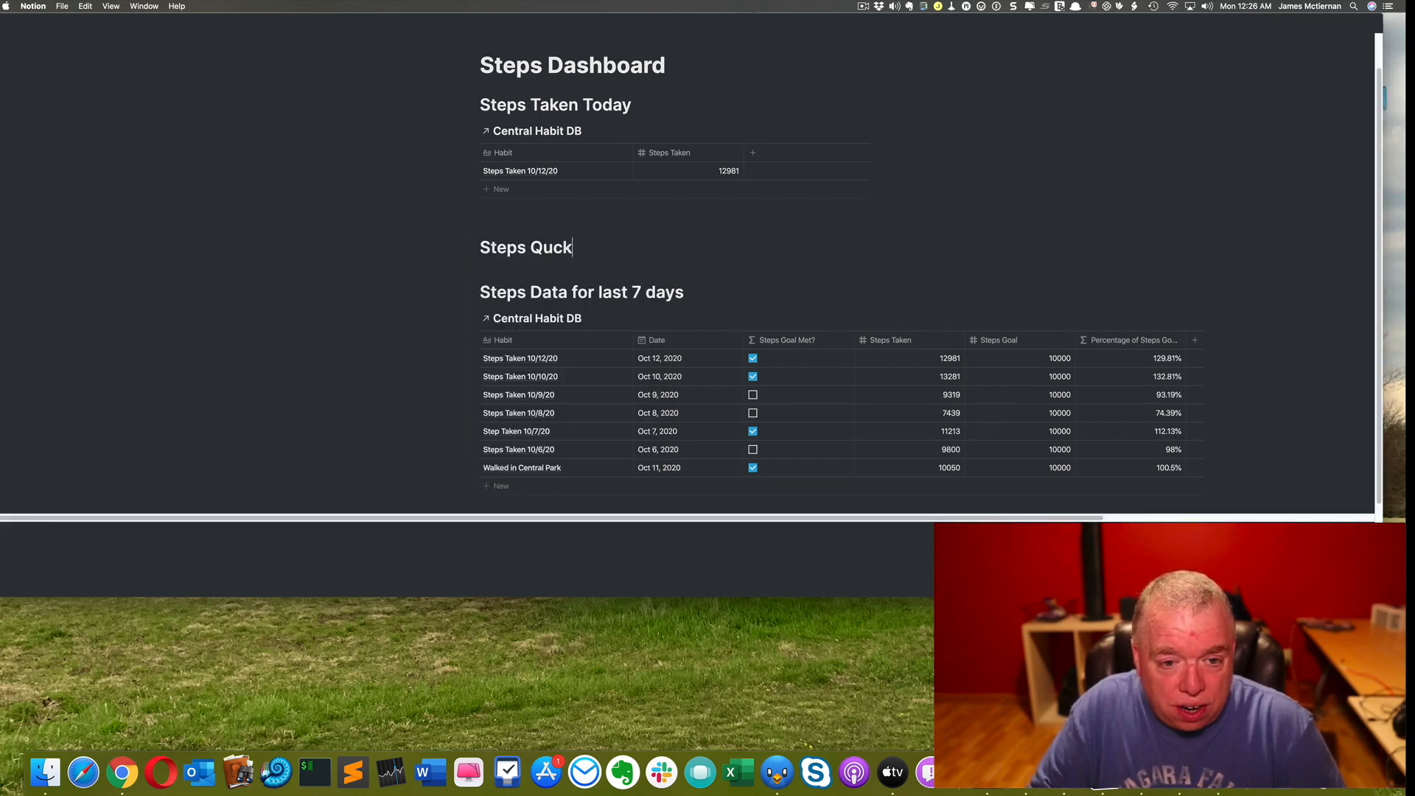
text(ick Entry)
key(Return)
Step: Insert a linked database of Central Habit DB under the "Steps Quick Entry" heading
text(/linked)
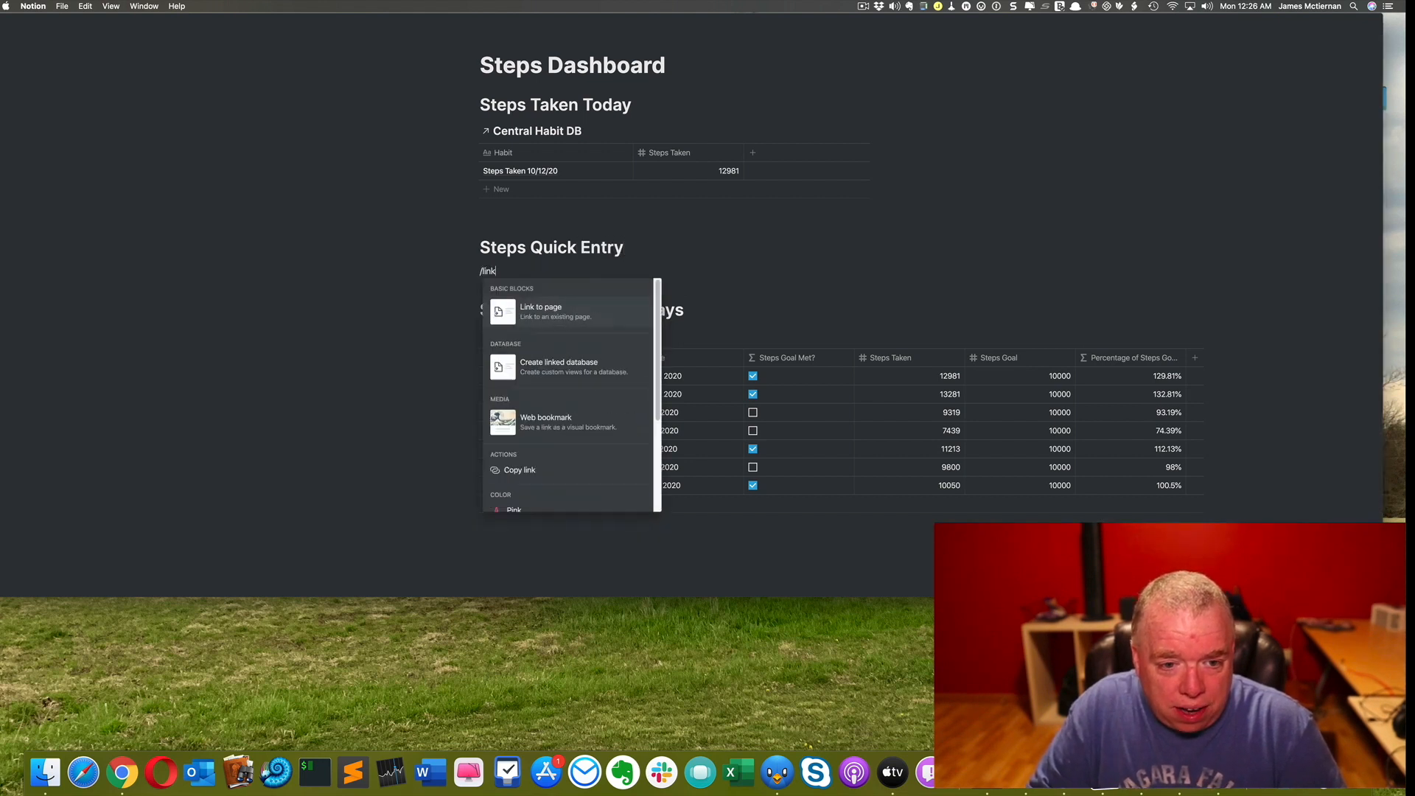
key(Return)
text(c)
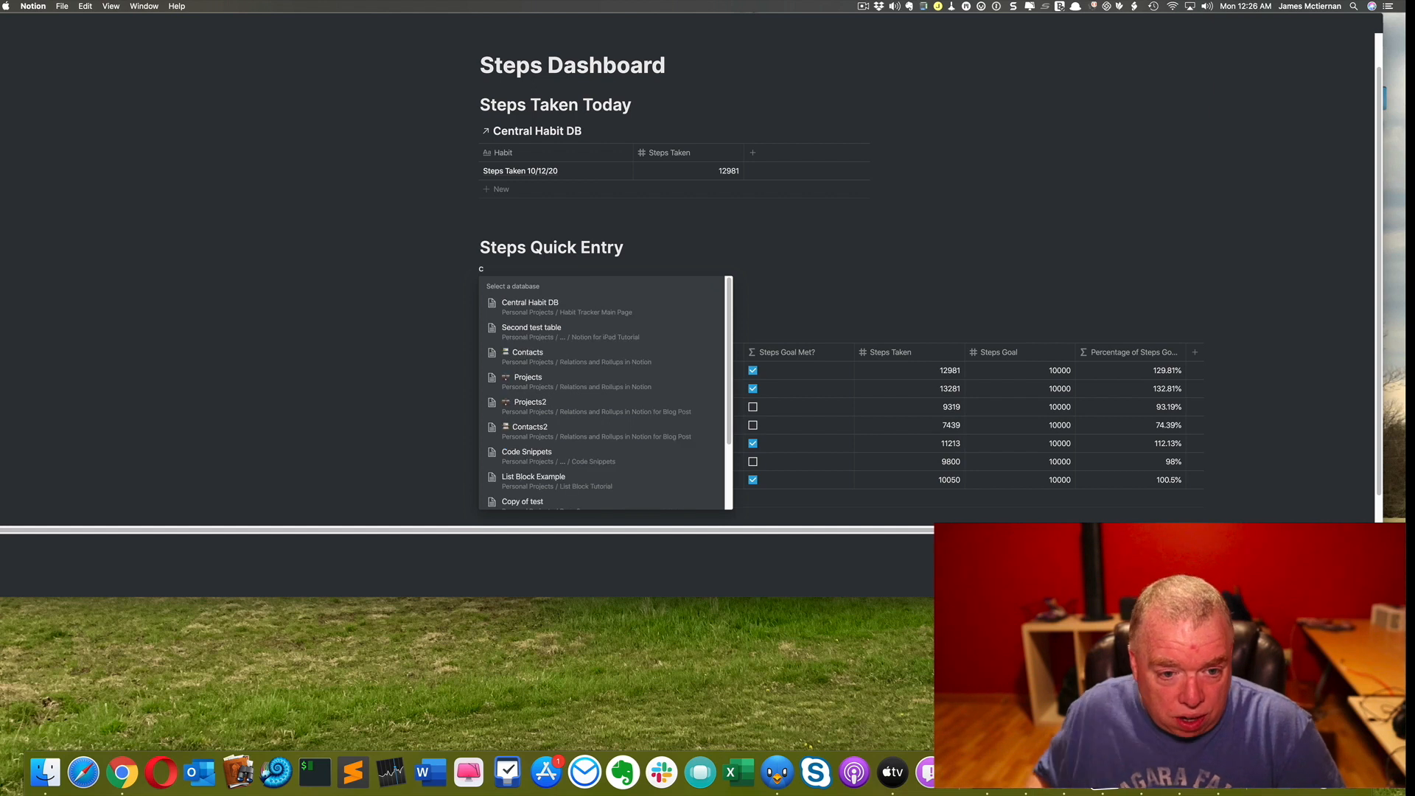
click(536, 304)
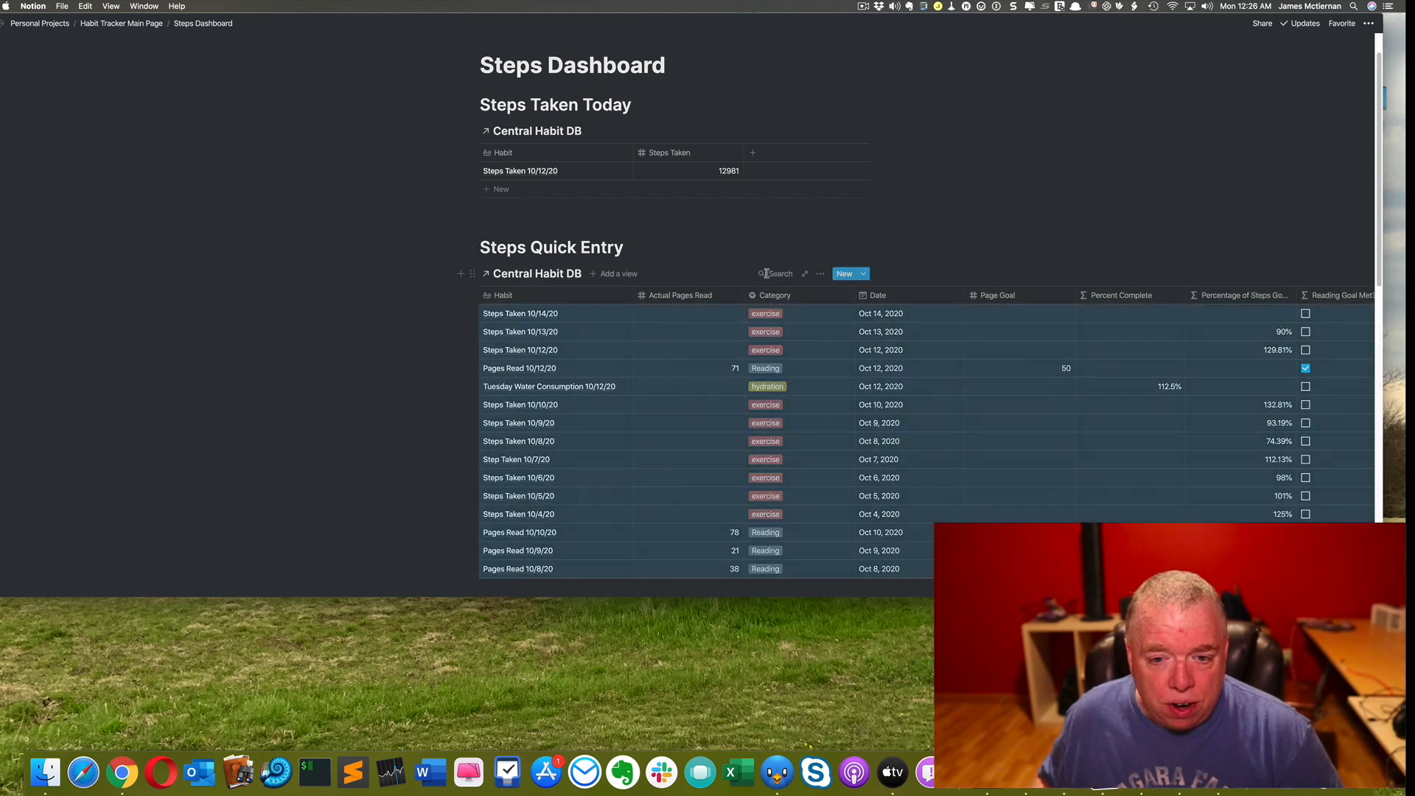
Step: Filter the "Steps Quick Entry" table to entries where Category is exercise
click(819, 274)
click(845, 388)
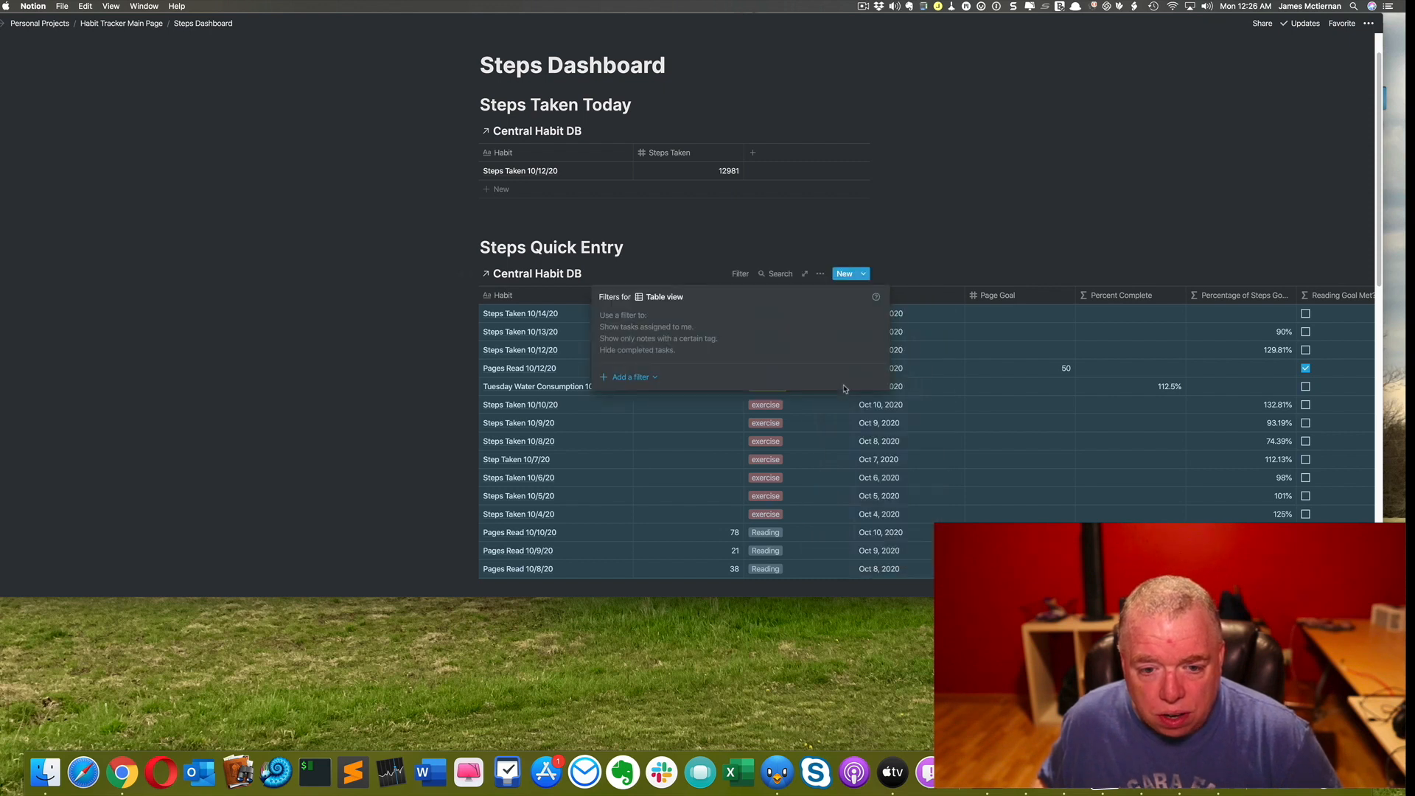
click(655, 378)
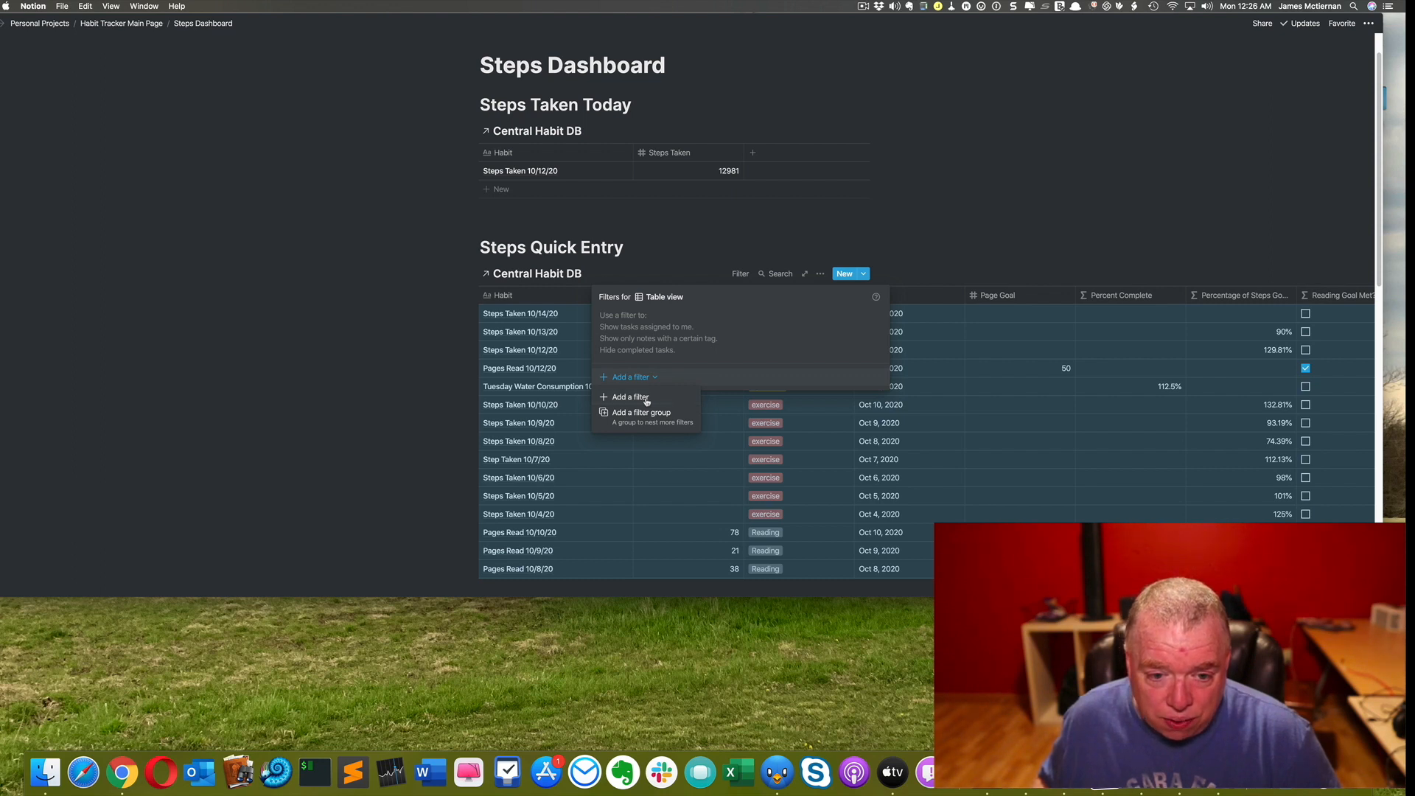
click(646, 399)
click(690, 317)
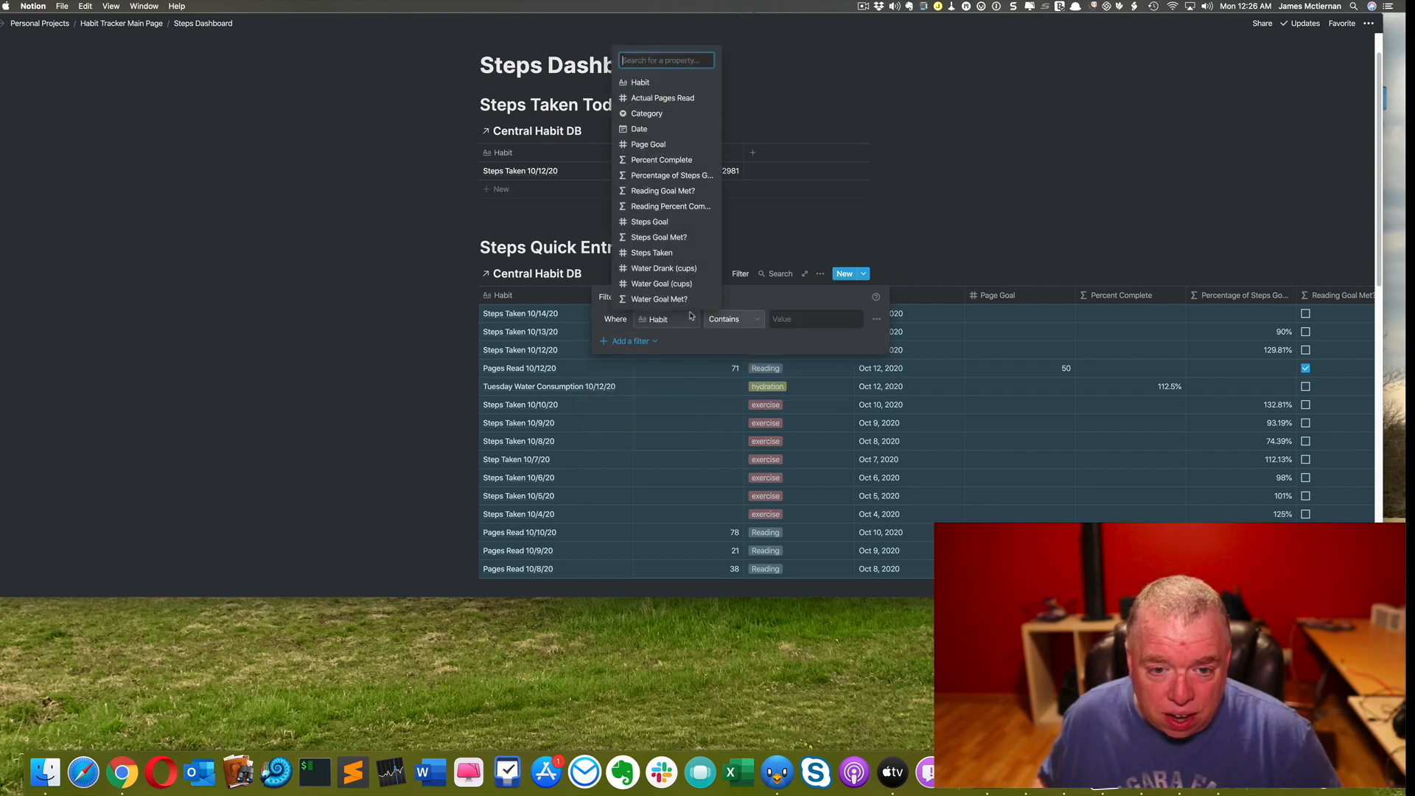
click(647, 113)
click(810, 319)
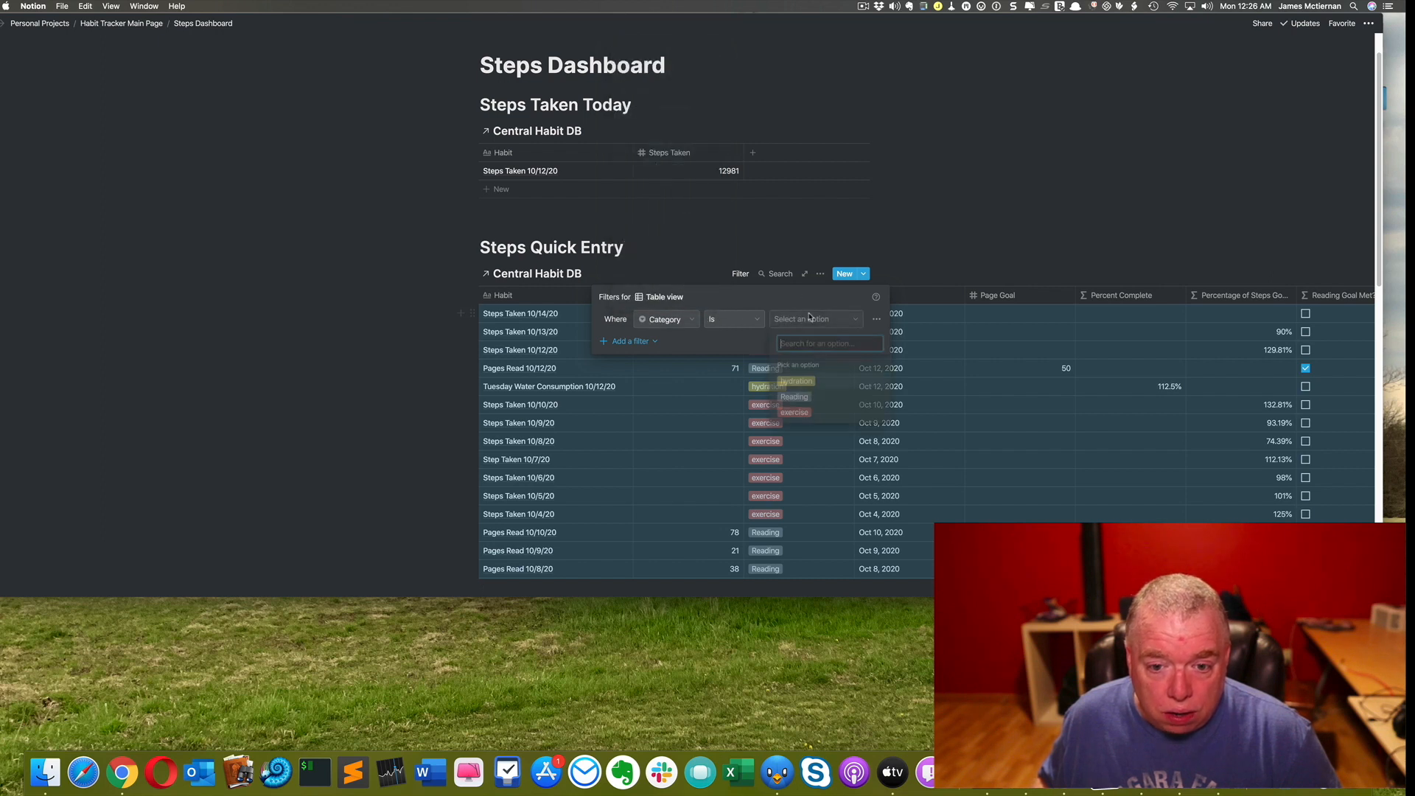
click(806, 410)
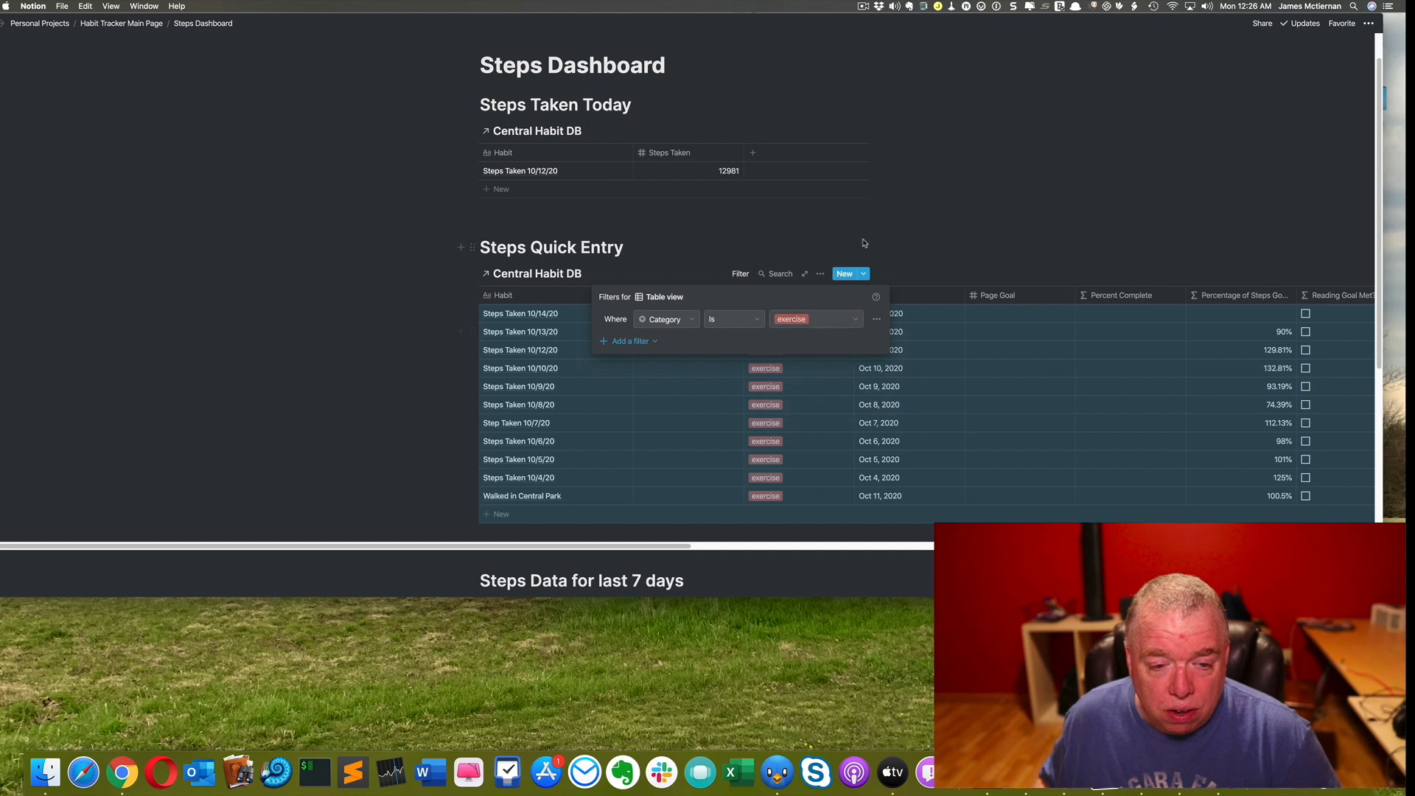
click(871, 213)
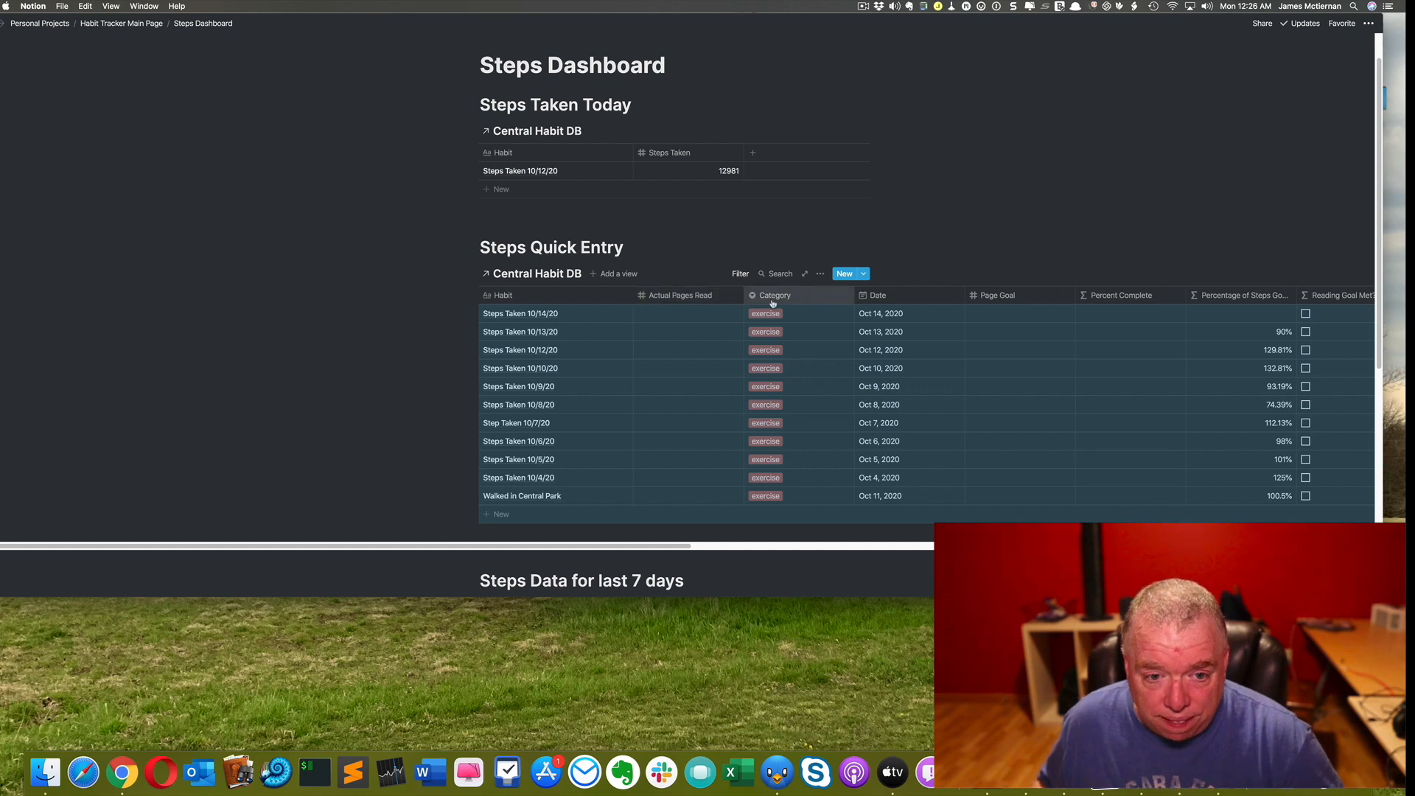
Step: Hide every property except Habit, Date and Steps Taken in the "Steps Quick Entry" table
click(820, 274)
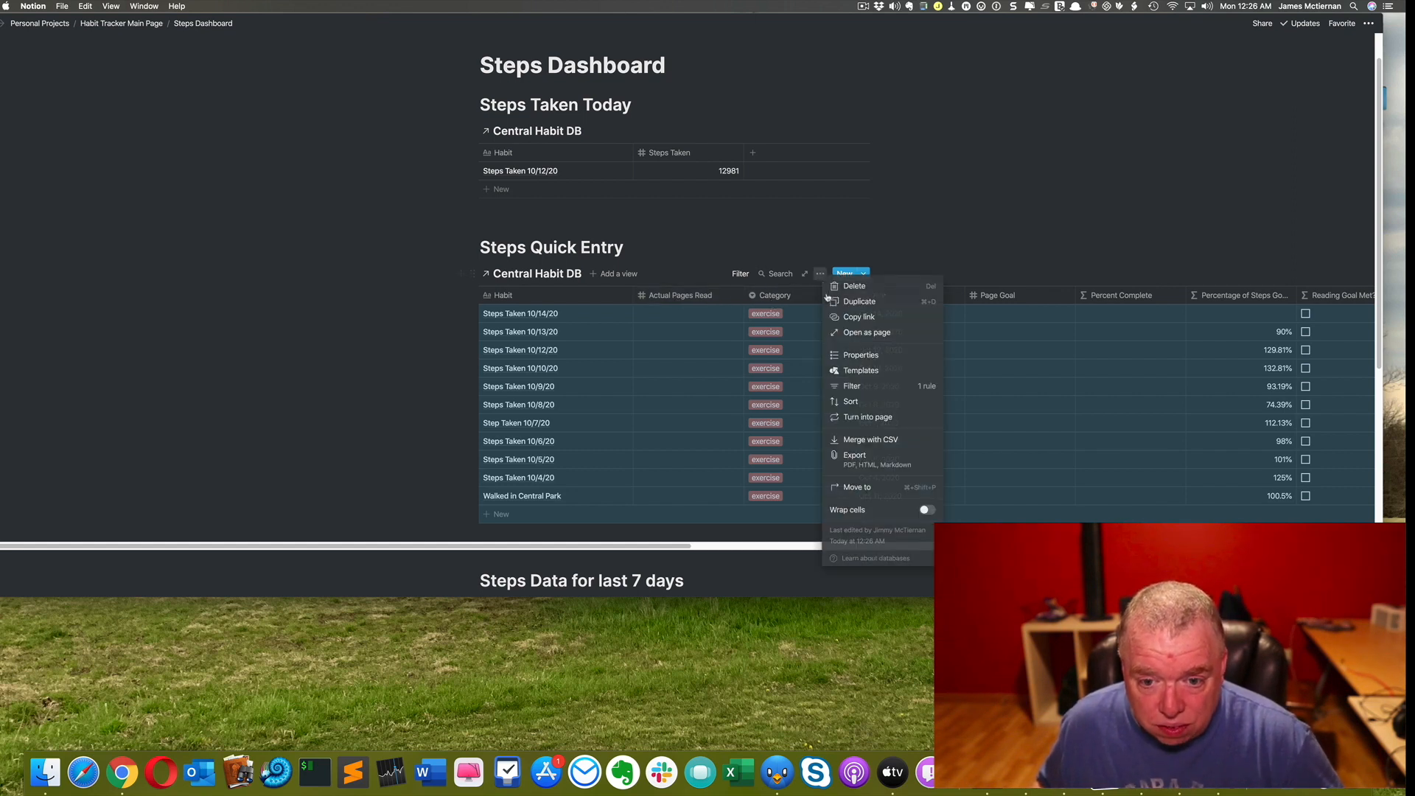
click(847, 356)
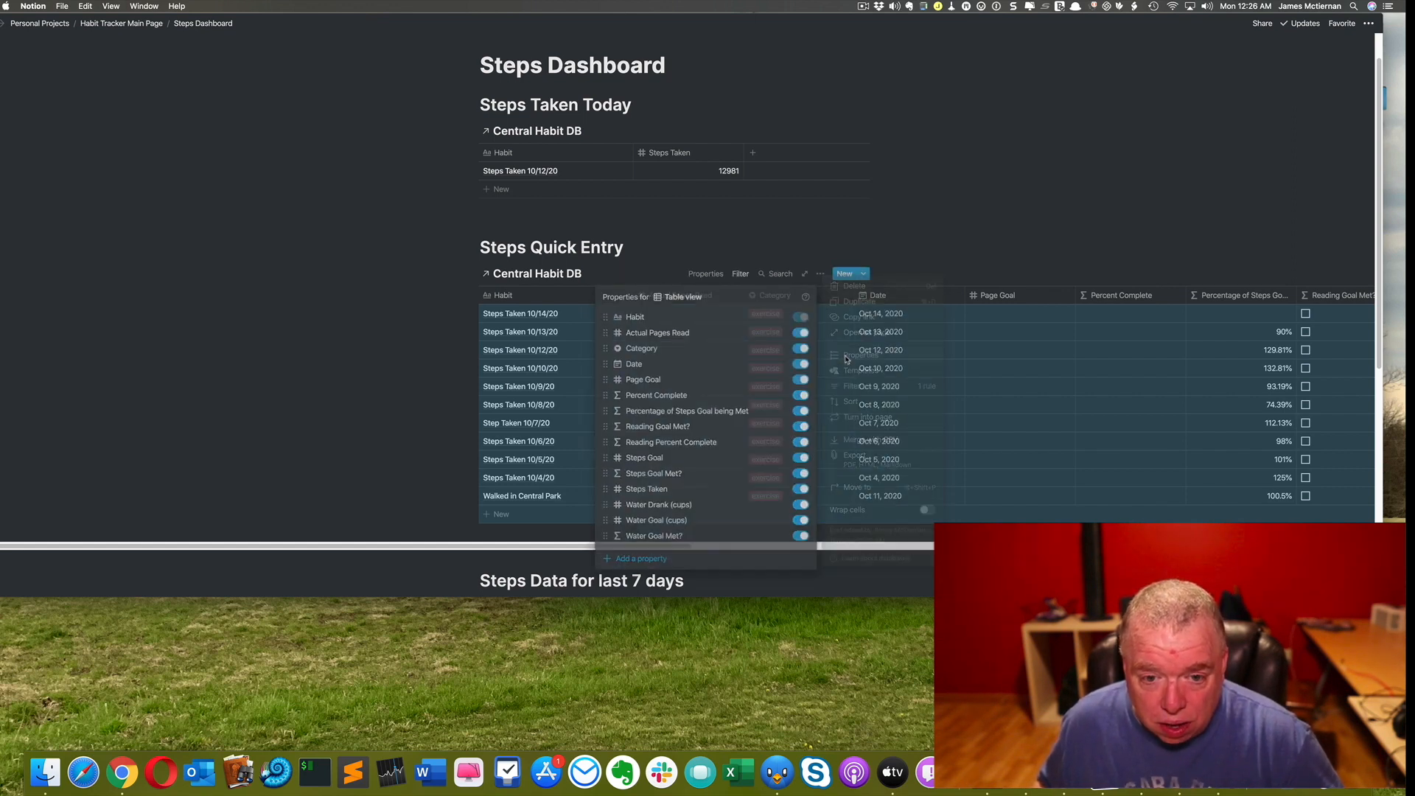
click(801, 332)
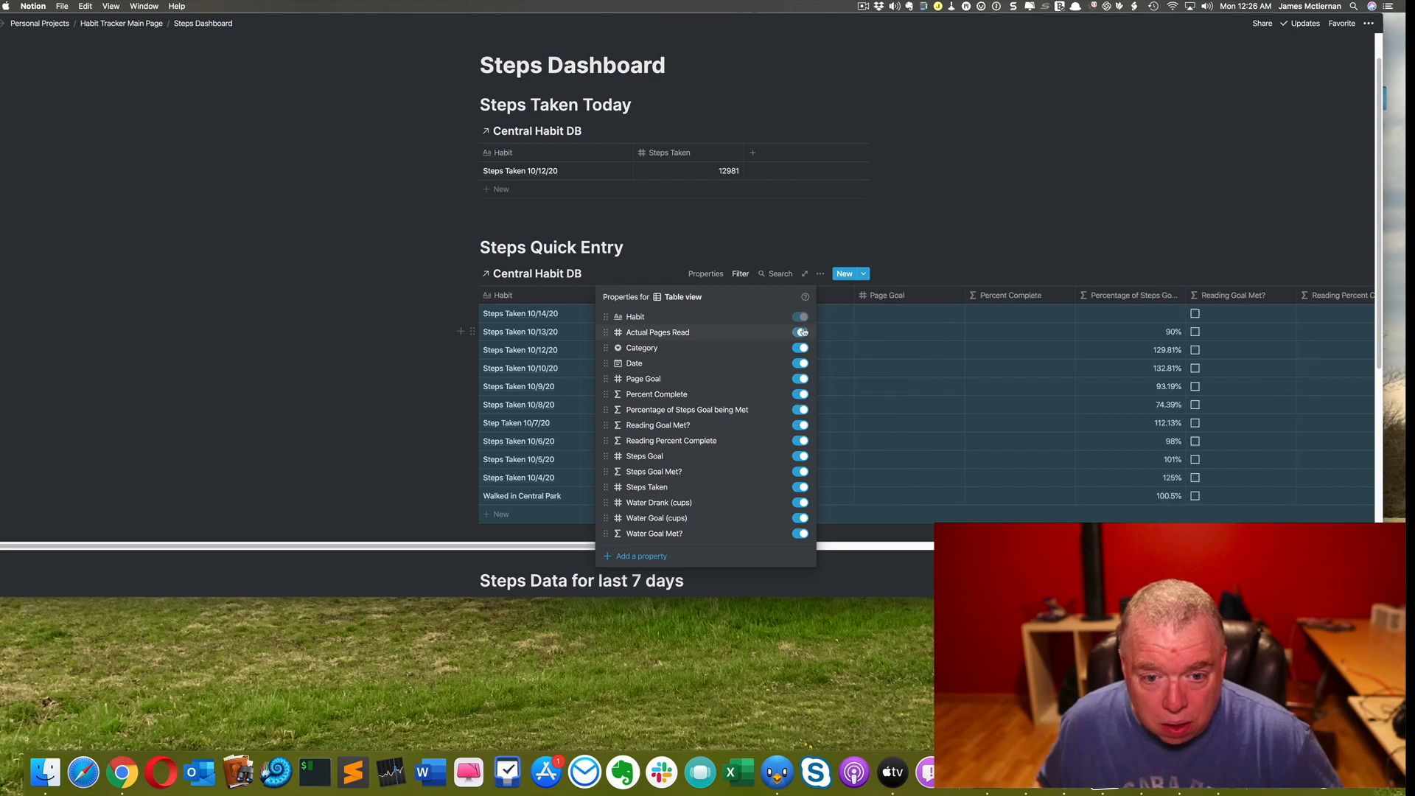
click(801, 348)
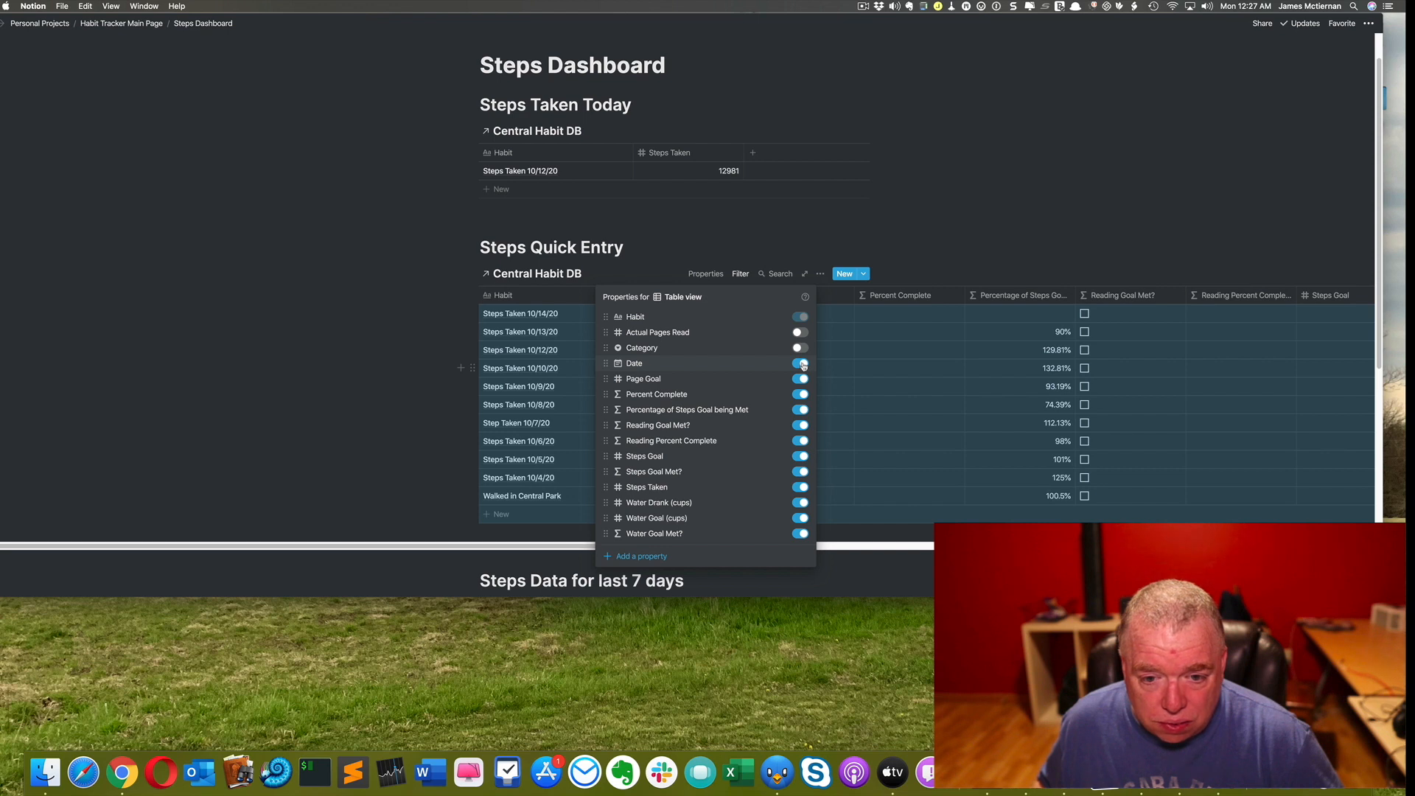
click(802, 379)
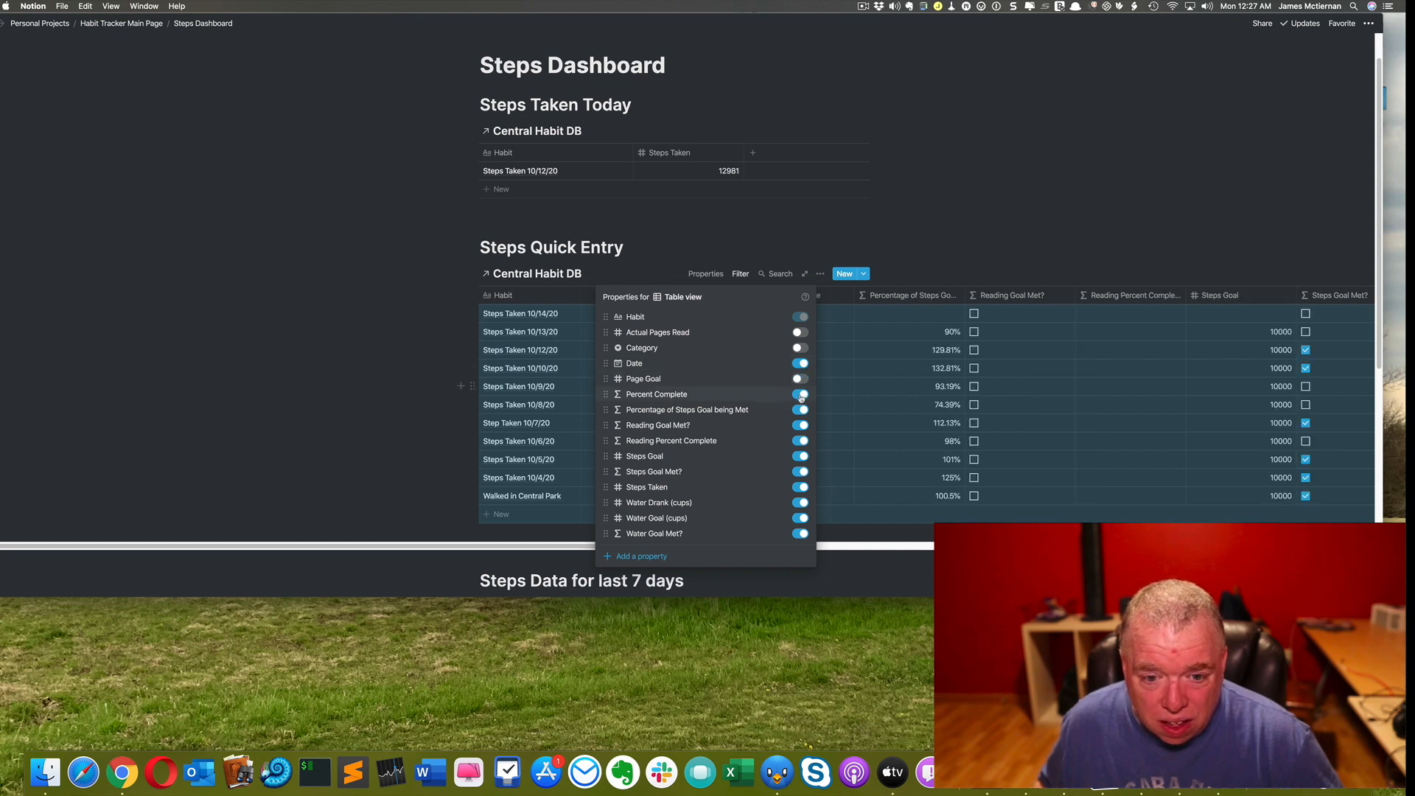
click(801, 395)
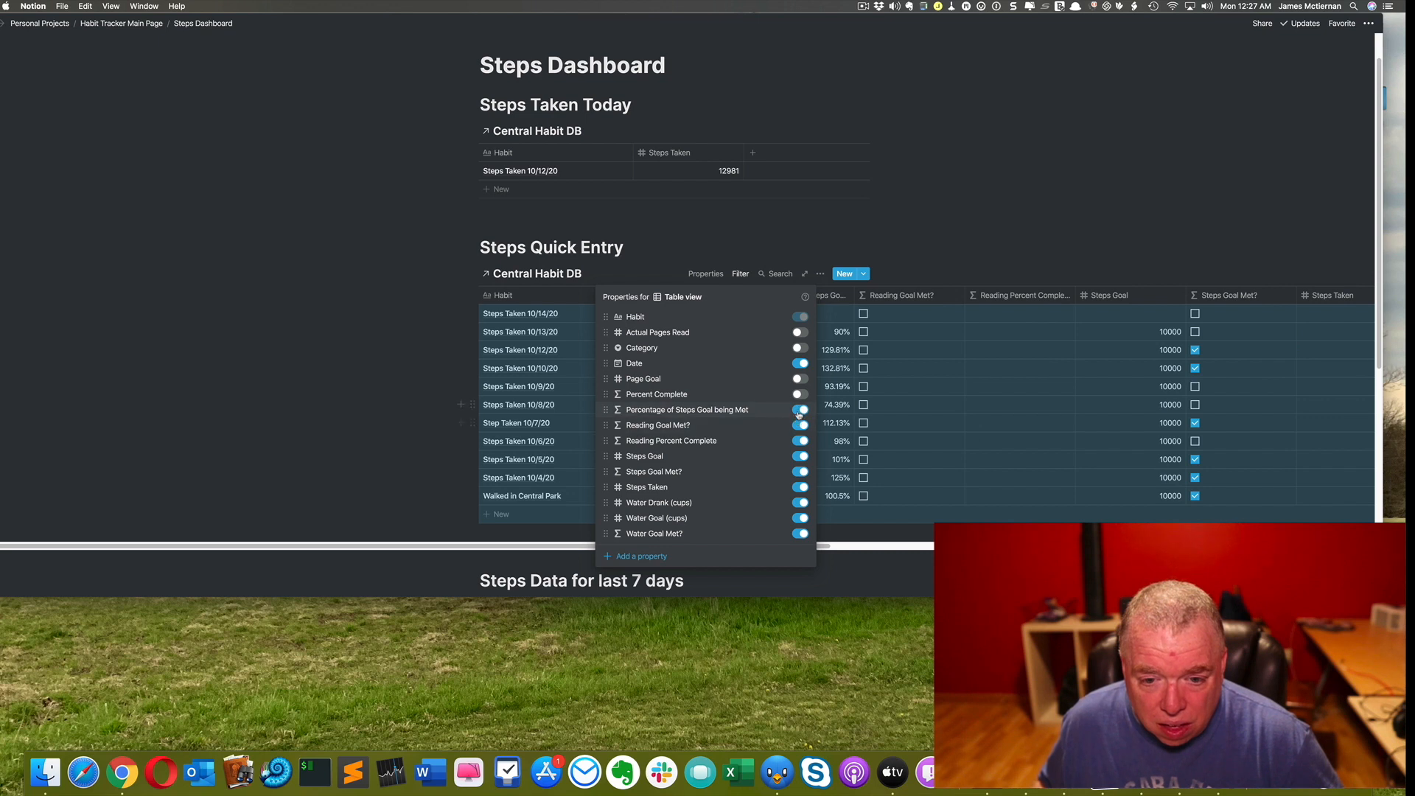
click(799, 410)
click(799, 425)
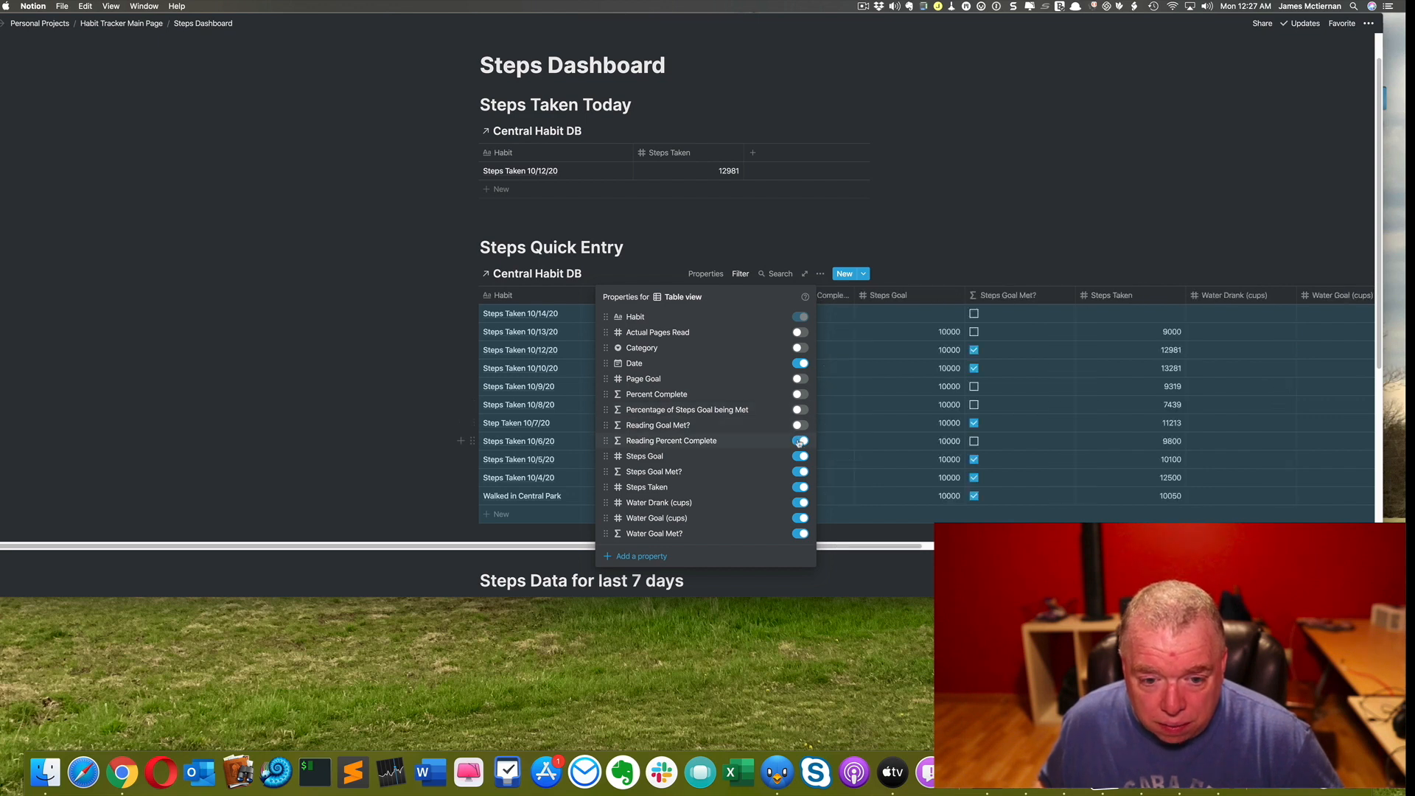
click(800, 441)
click(799, 457)
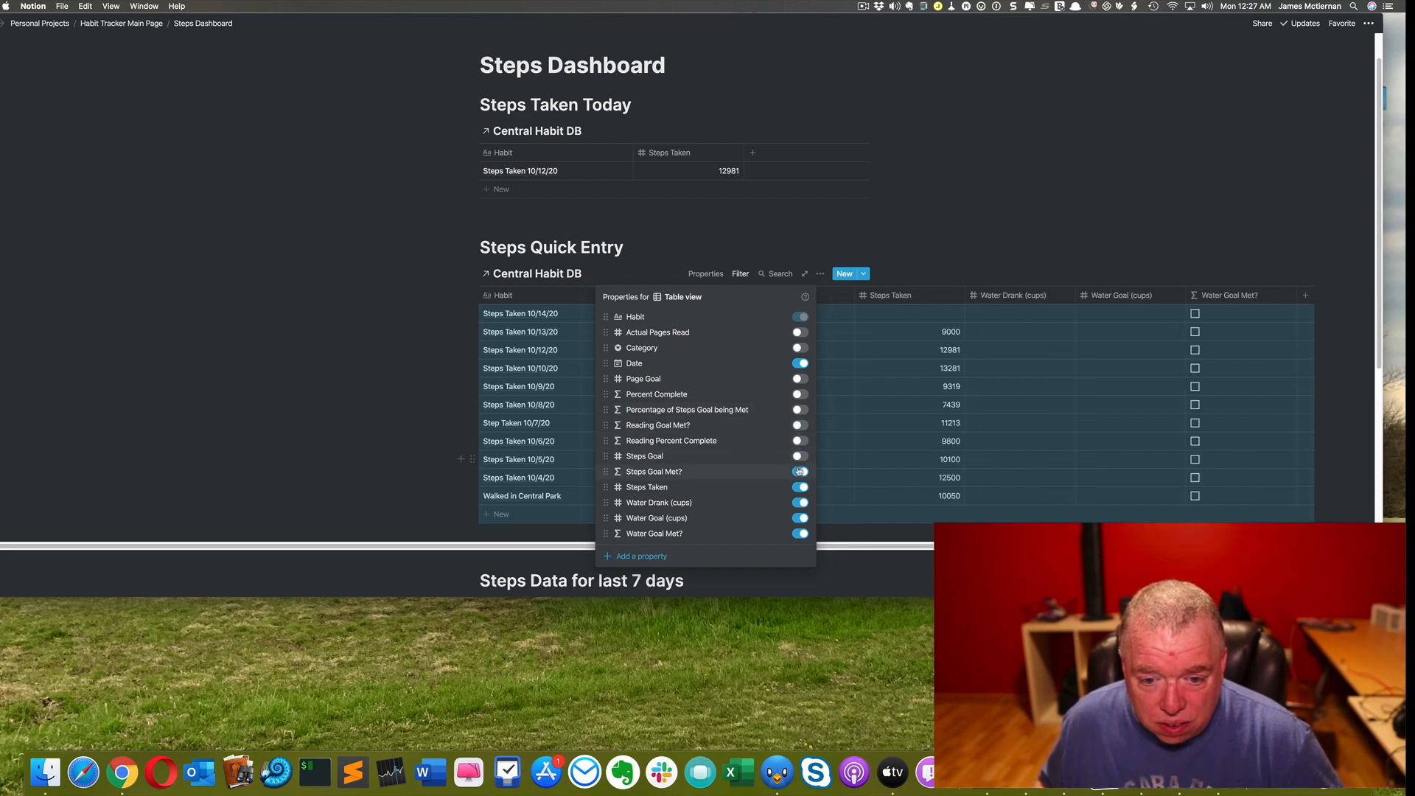
click(799, 471)
click(799, 503)
click(800, 518)
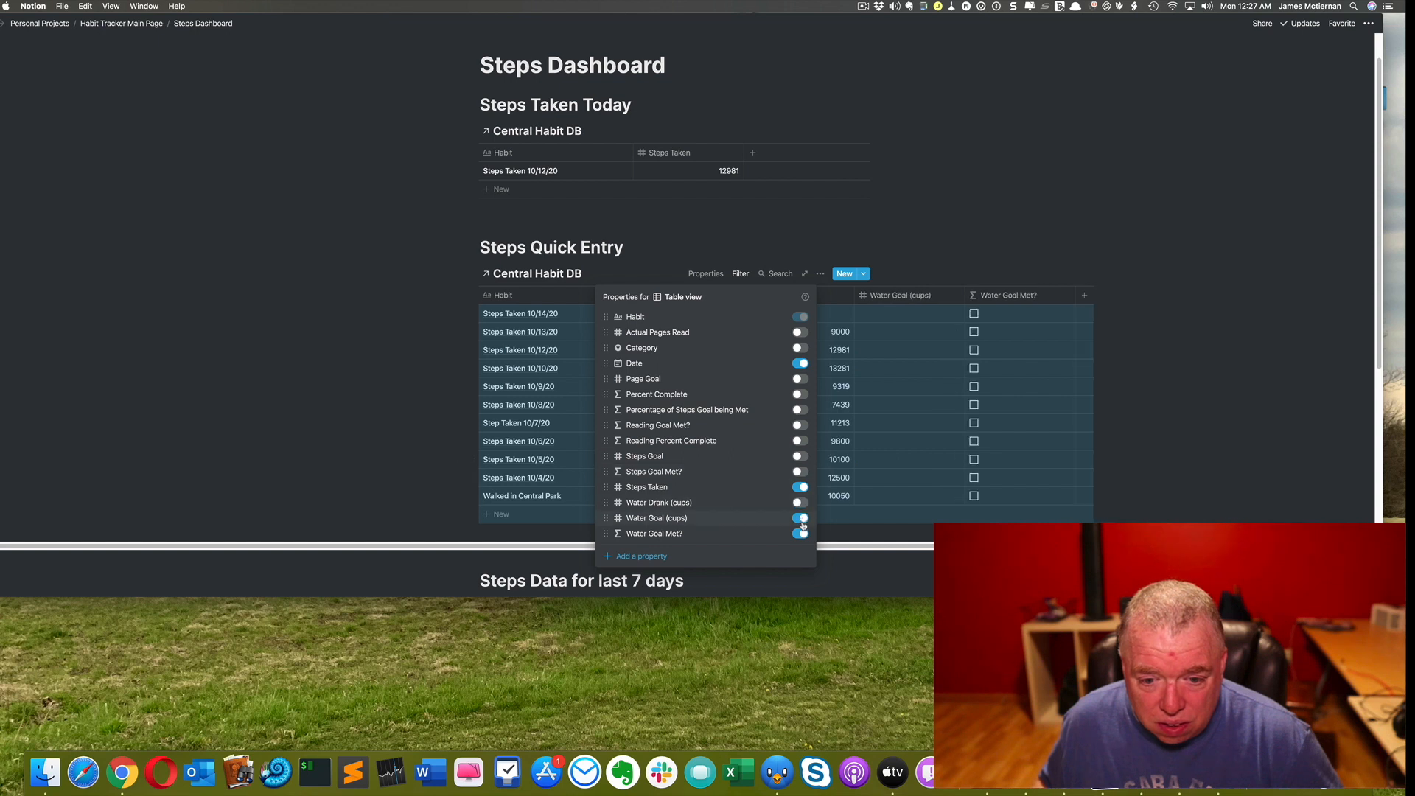
click(800, 534)
click(995, 464)
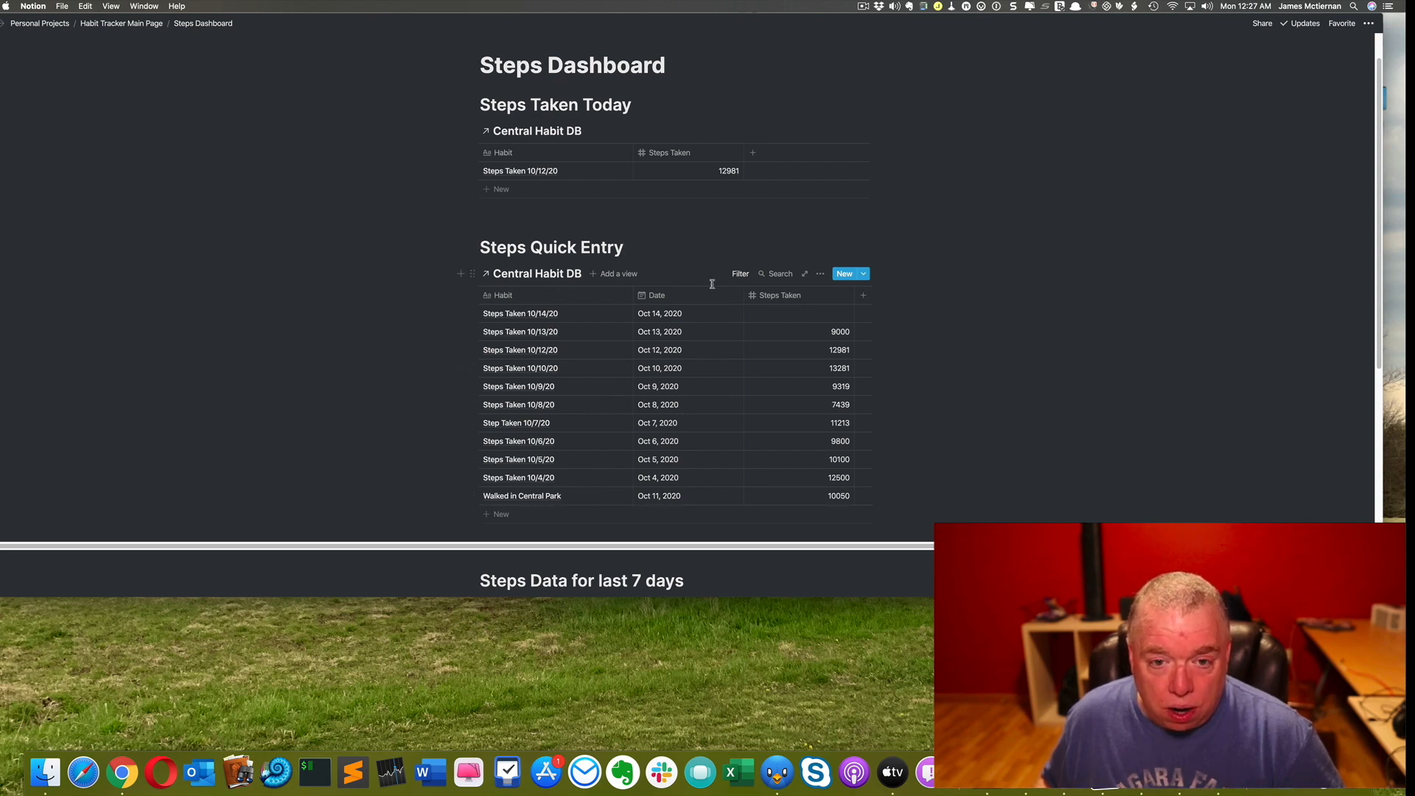
Step: Add a "Steps Quick Entry" row named "Steps Taken 10/15/20" with Date Oct 15, 2020 and Steps Taken 8000
click(552, 514)
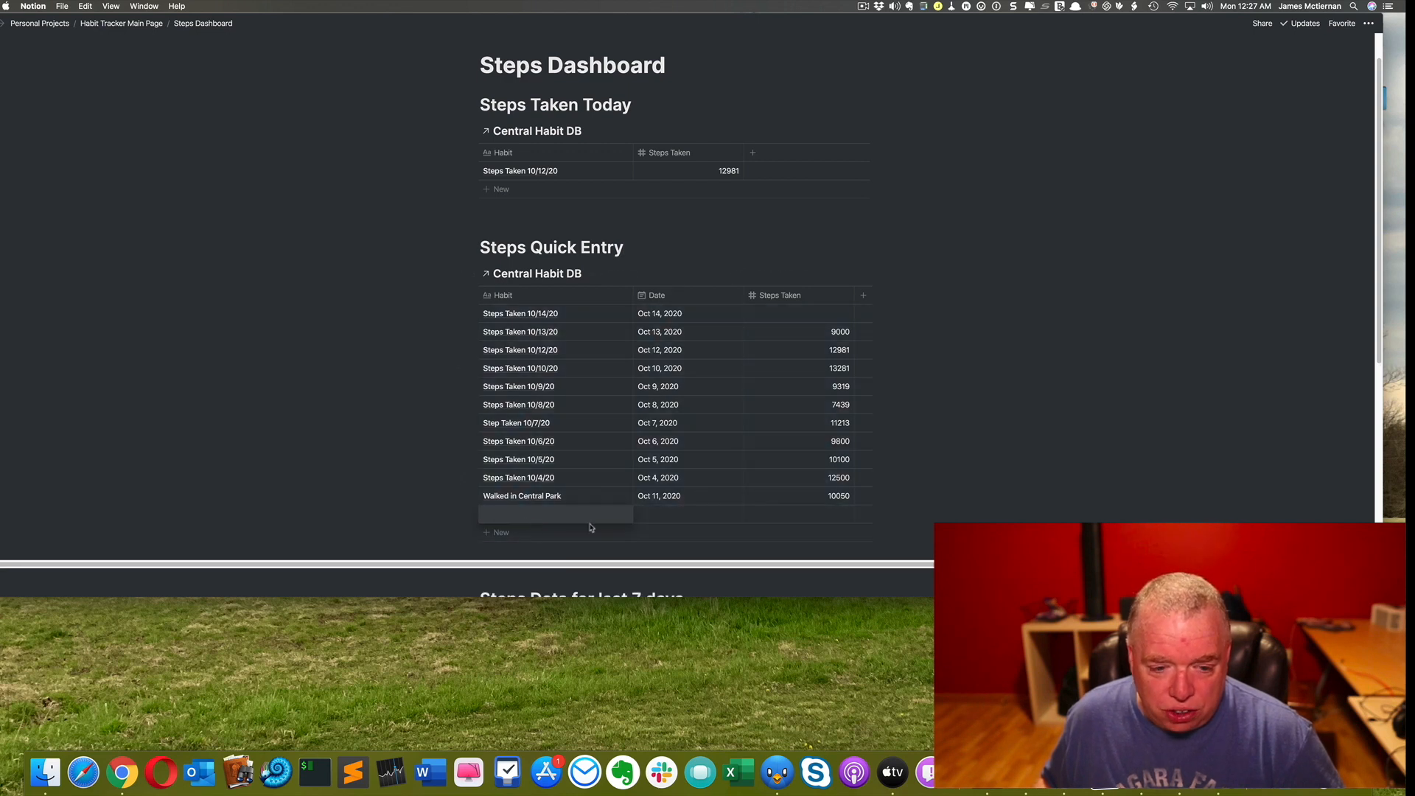
text(St)
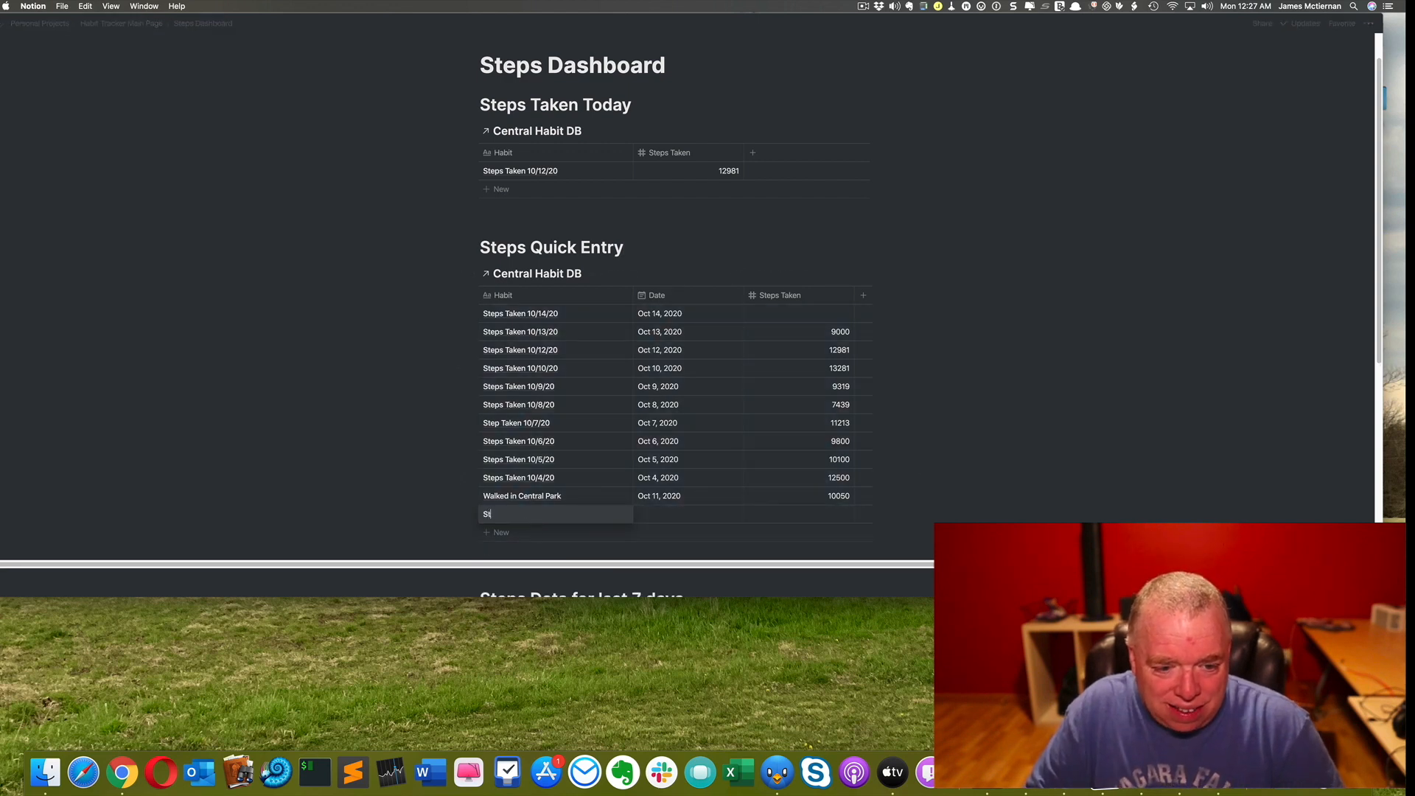
text(eps Taken 10/15/20)
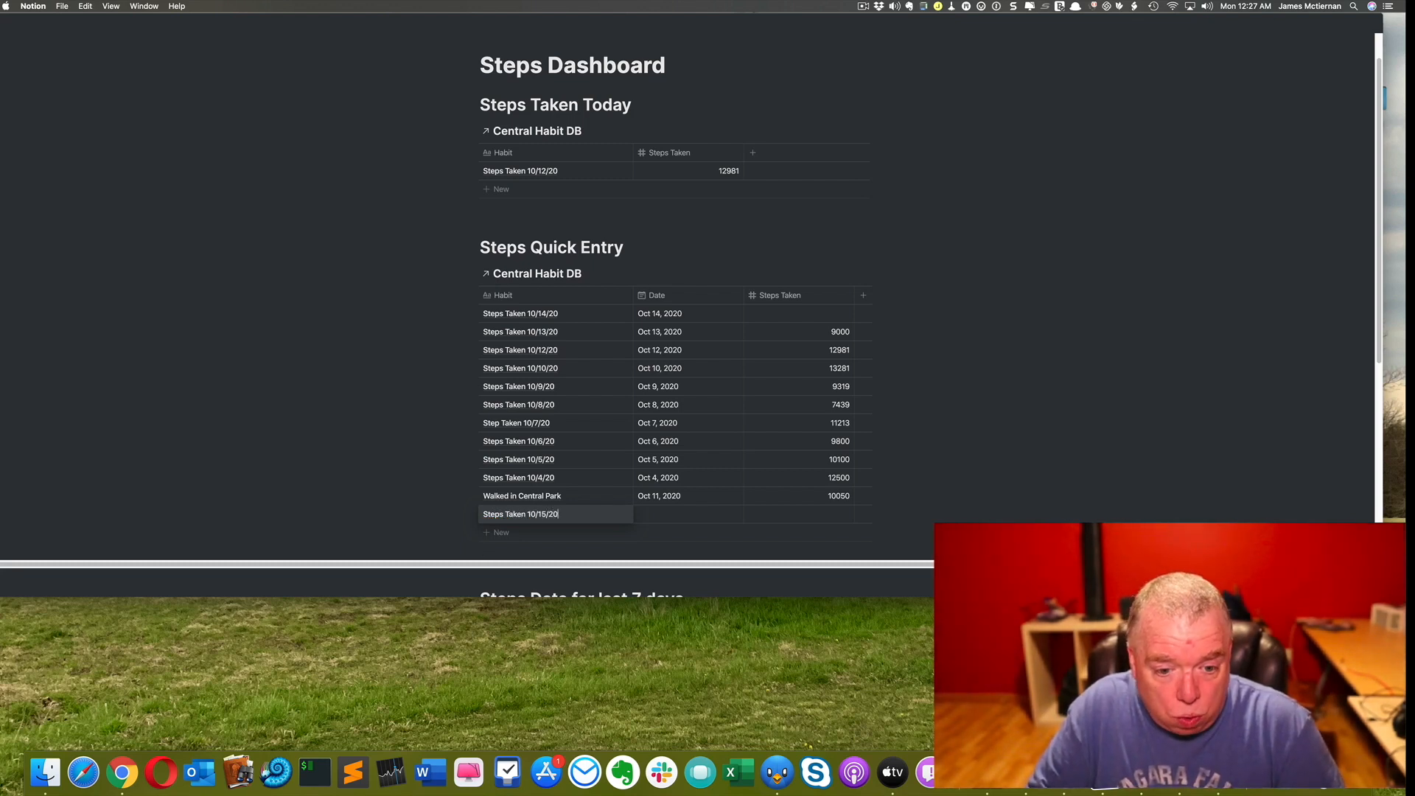
key(Tab)
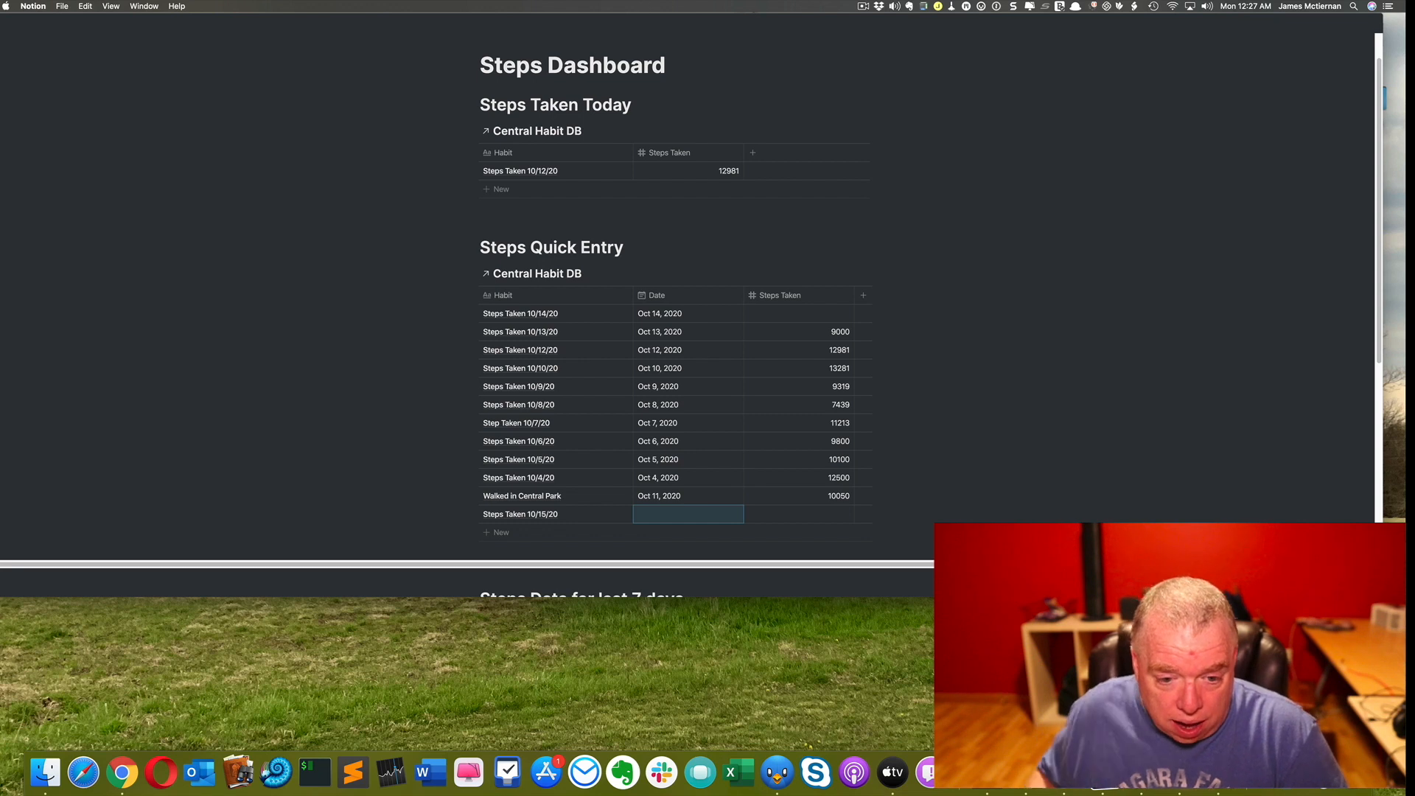
click(685, 516)
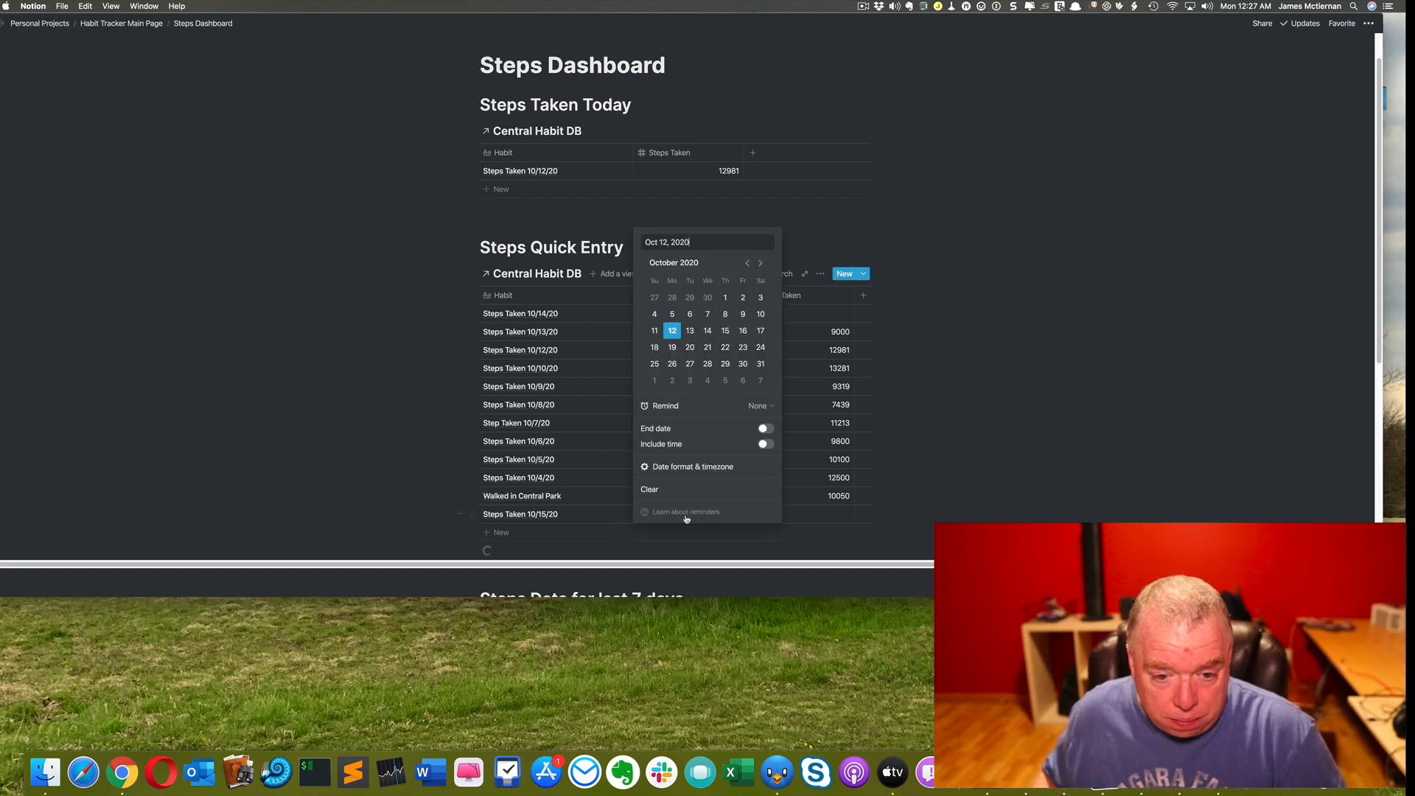
click(725, 330)
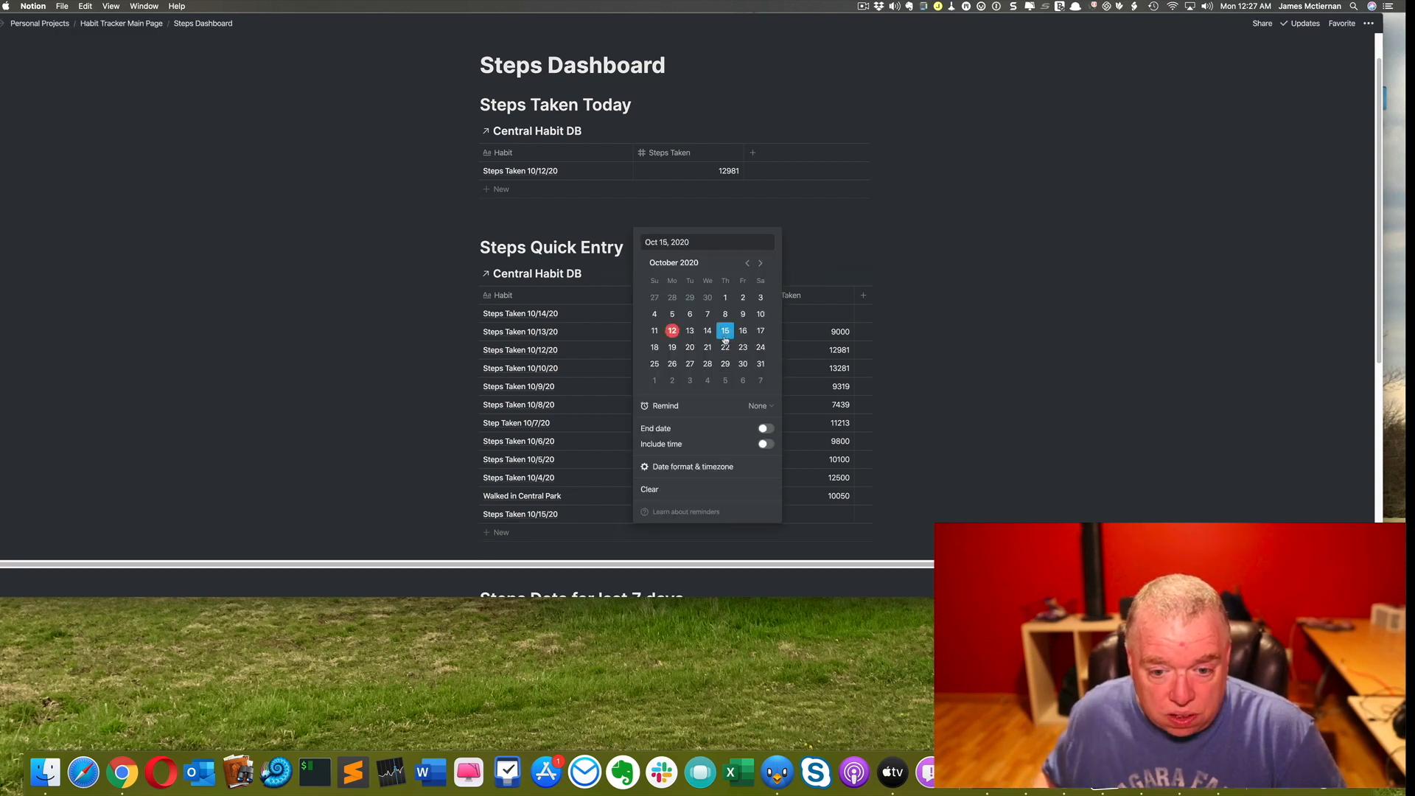
click(958, 498)
click(836, 516)
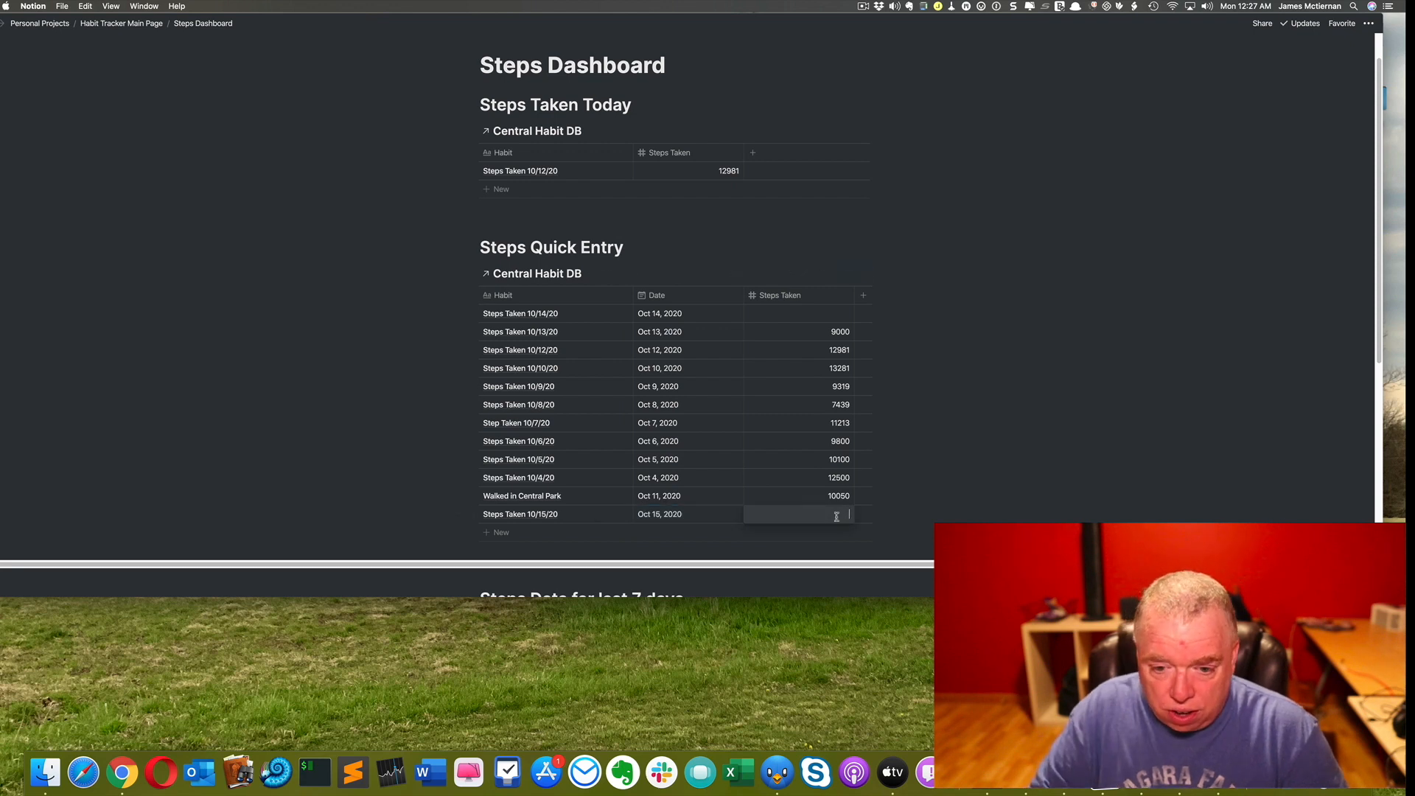
text(8000)
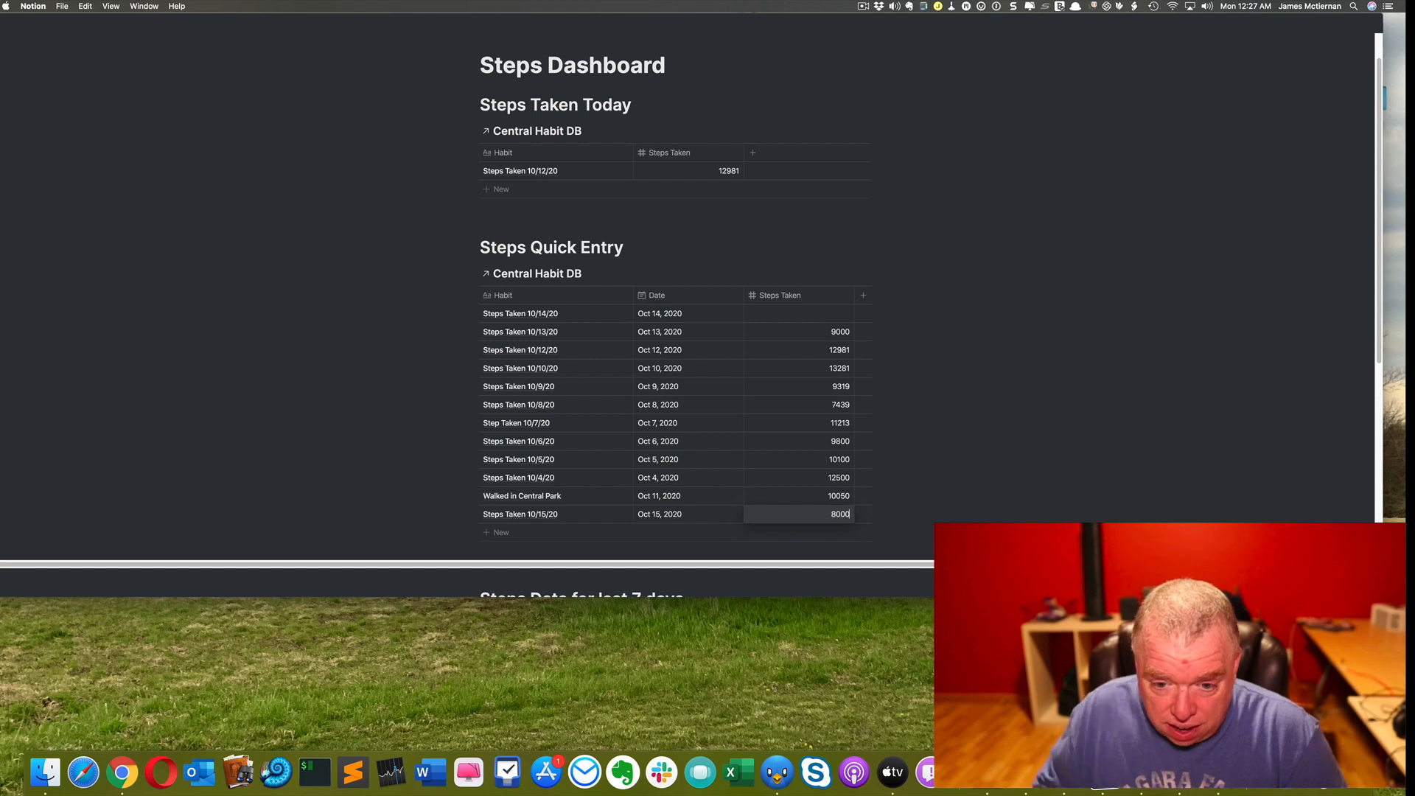
key(Return)
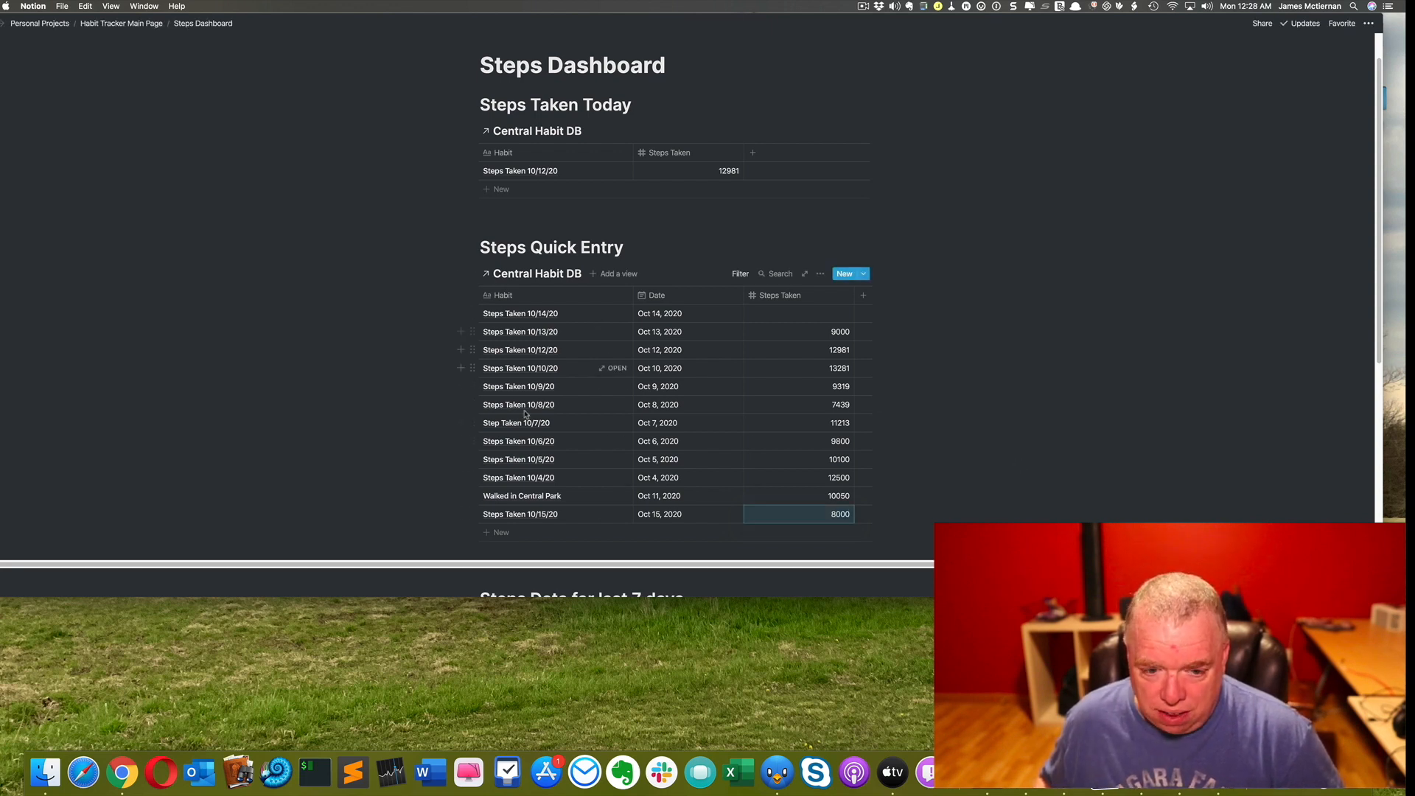
Step: Add a Heading 1 reading "Steps DB View" on the empty line below the "Steps Data for last 7 days" table
scroll(781, 512, down, 5)
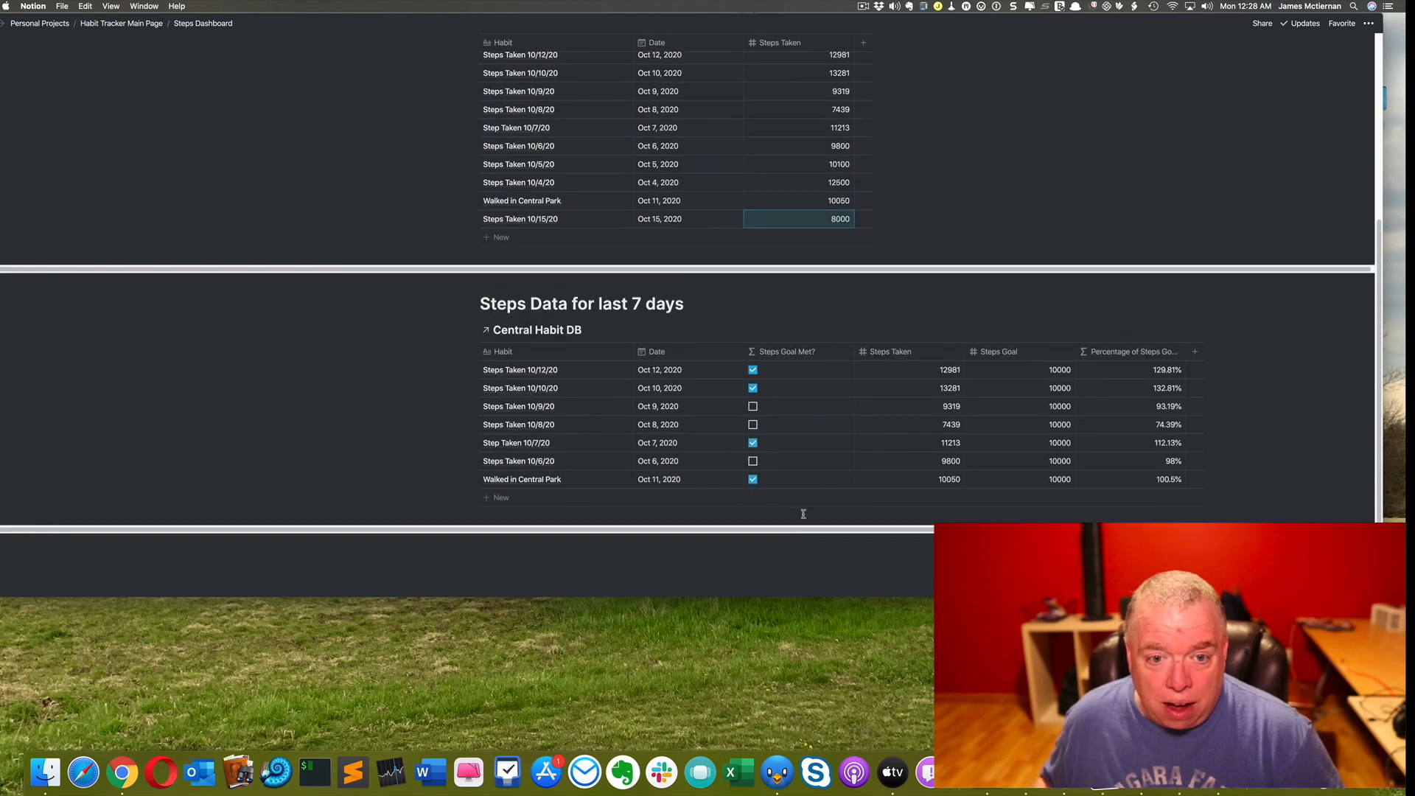
scroll(803, 513, up, 5)
scroll(978, 450, down, 3)
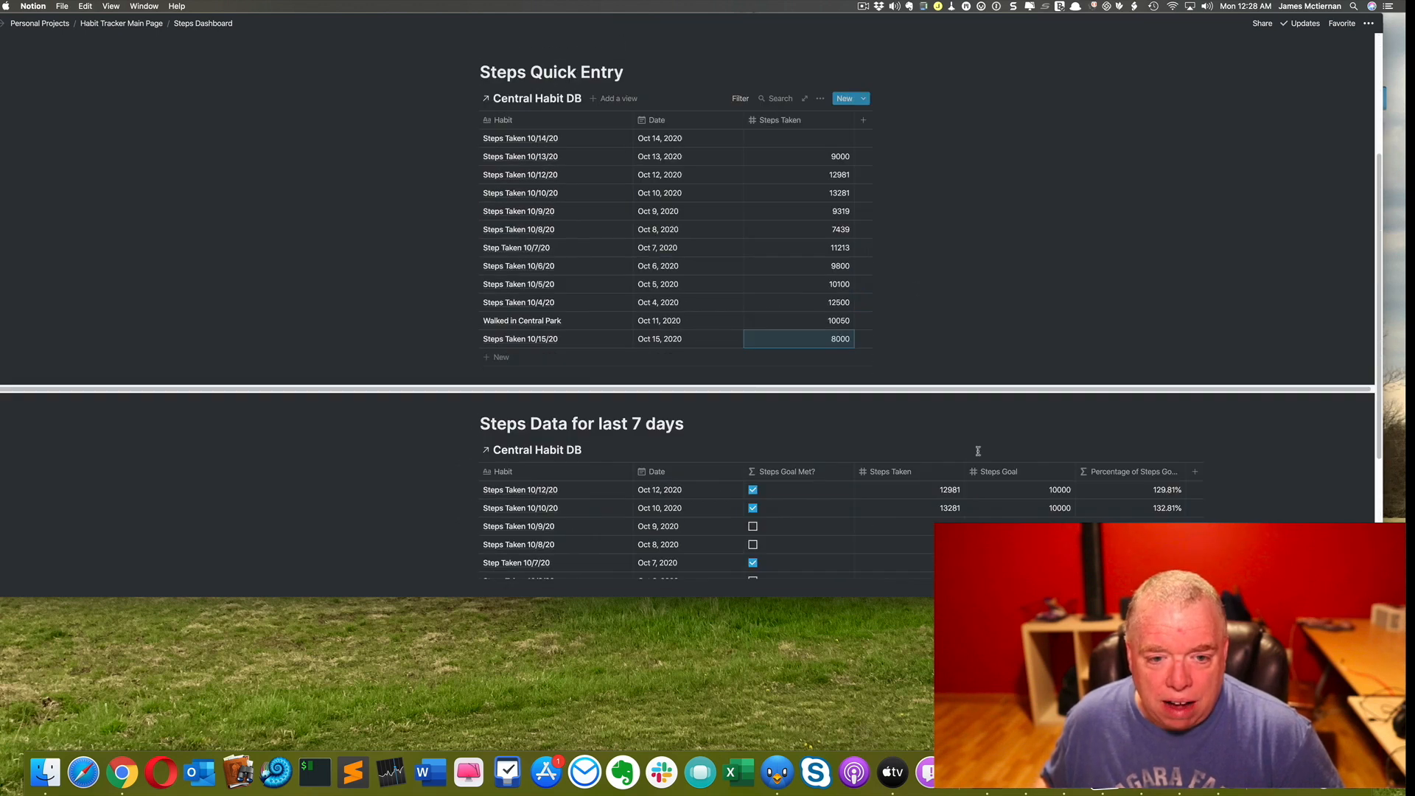
scroll(978, 451, down, 4)
click(741, 432)
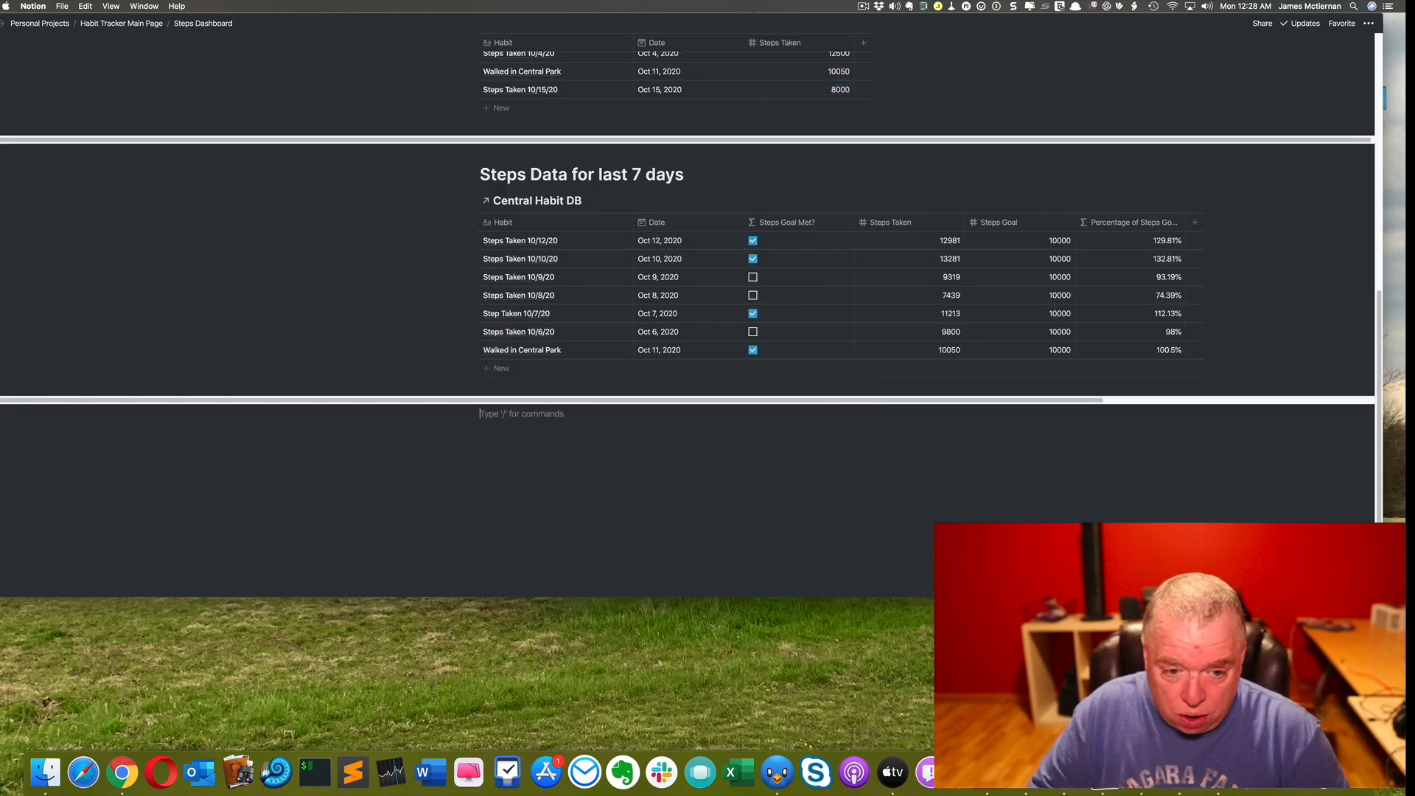
text(/)
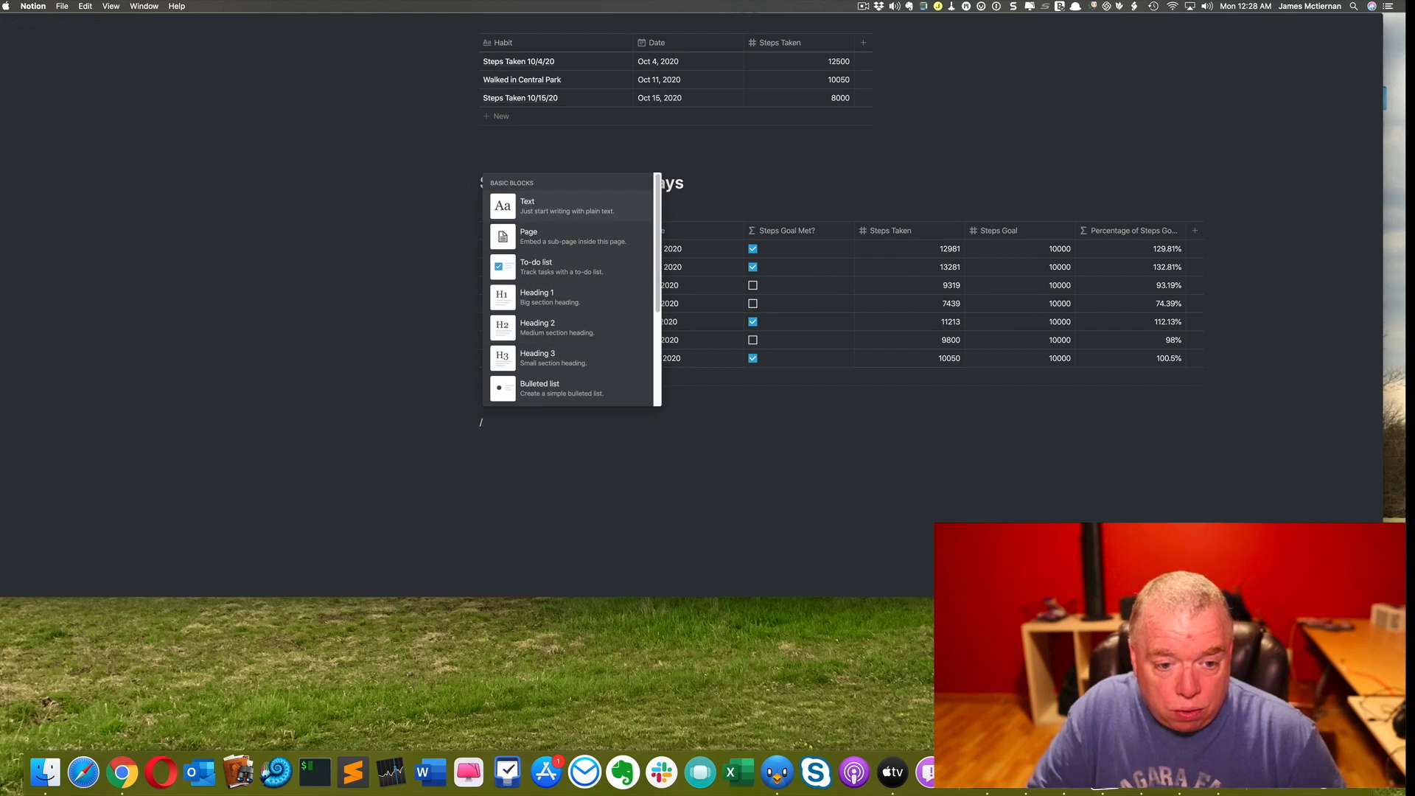
text(h1)
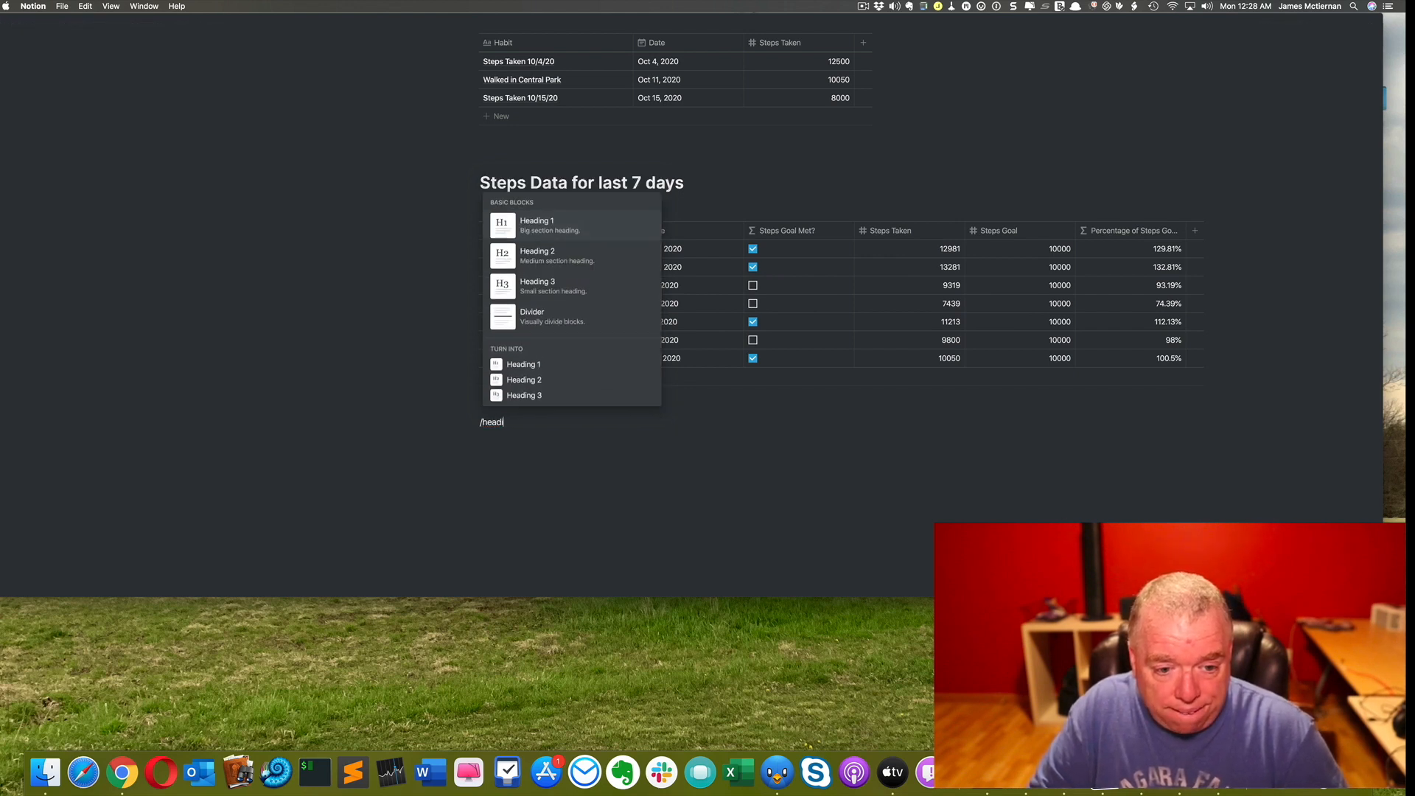
key(Return)
text(Steps DB)
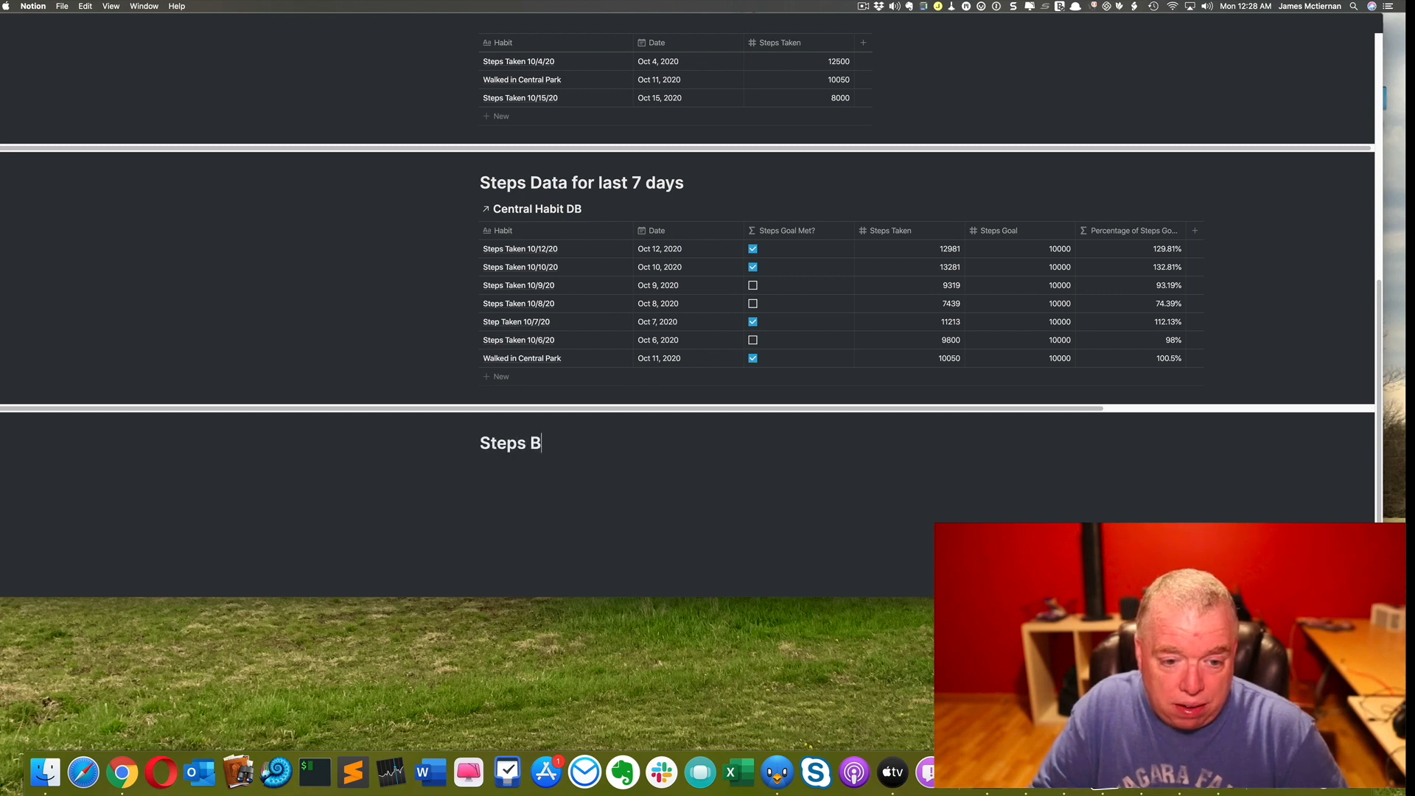
key(BackSpace)
text(DB Vi)
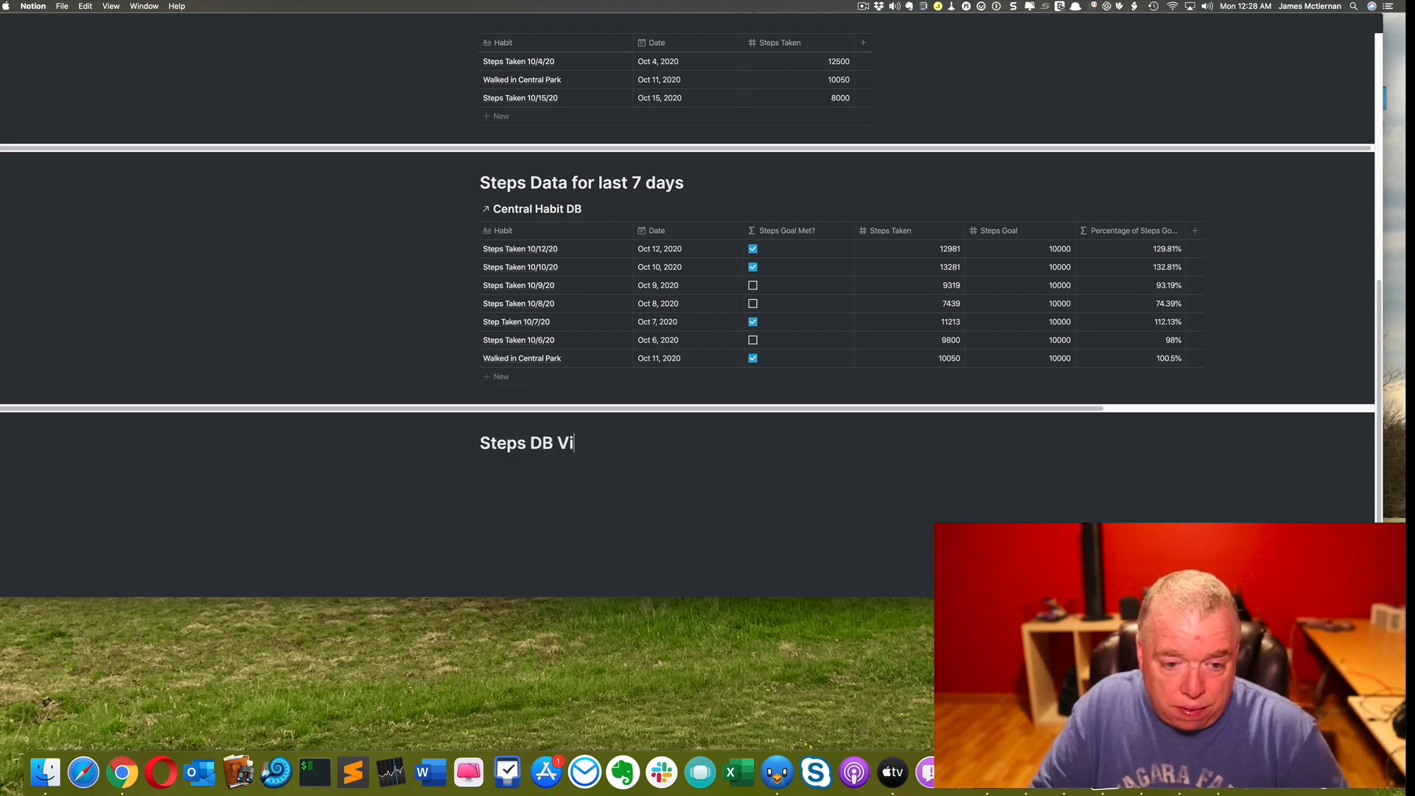
text(ew)
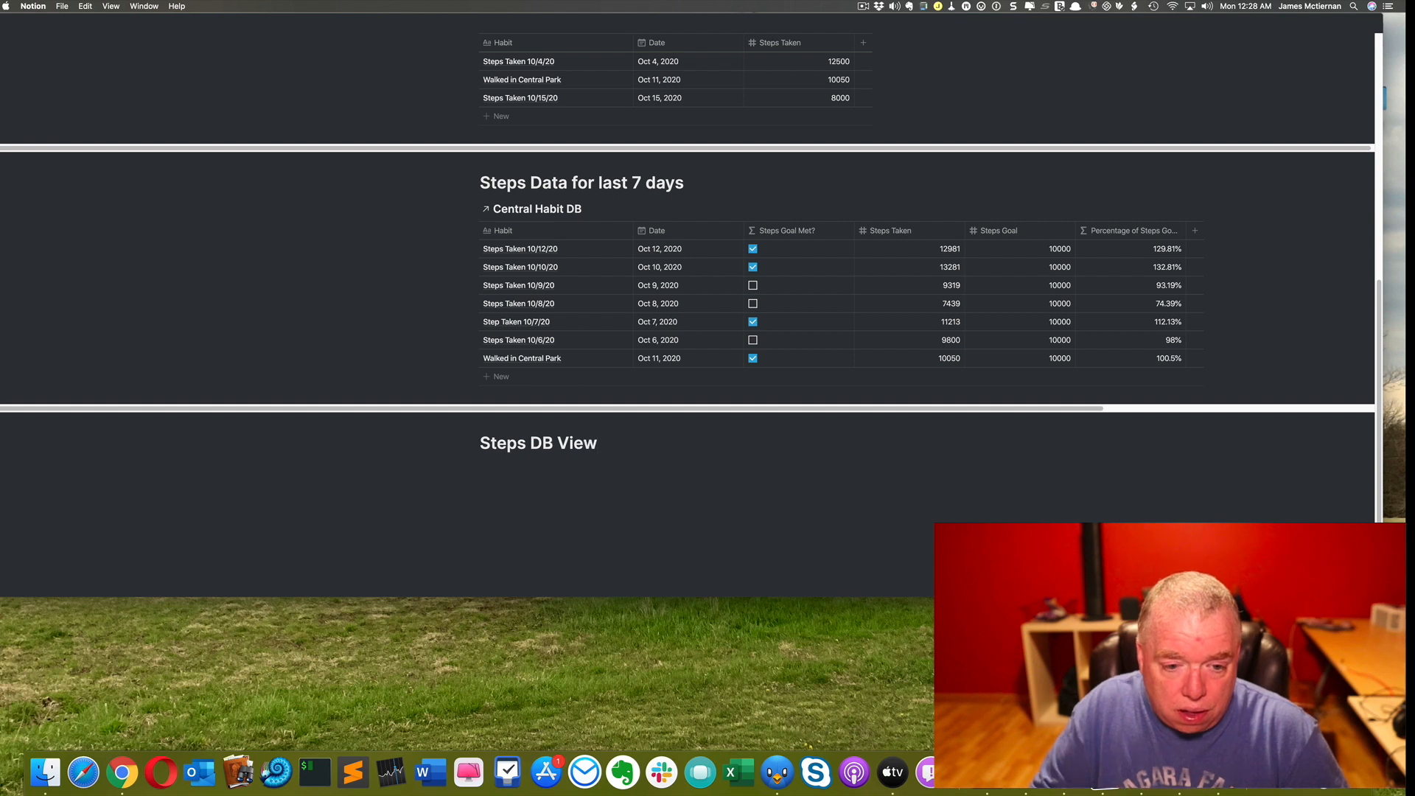
Step: Insert a linked database of Central Habit DB under the "Steps DB View" heading
key(Return)
text(/)
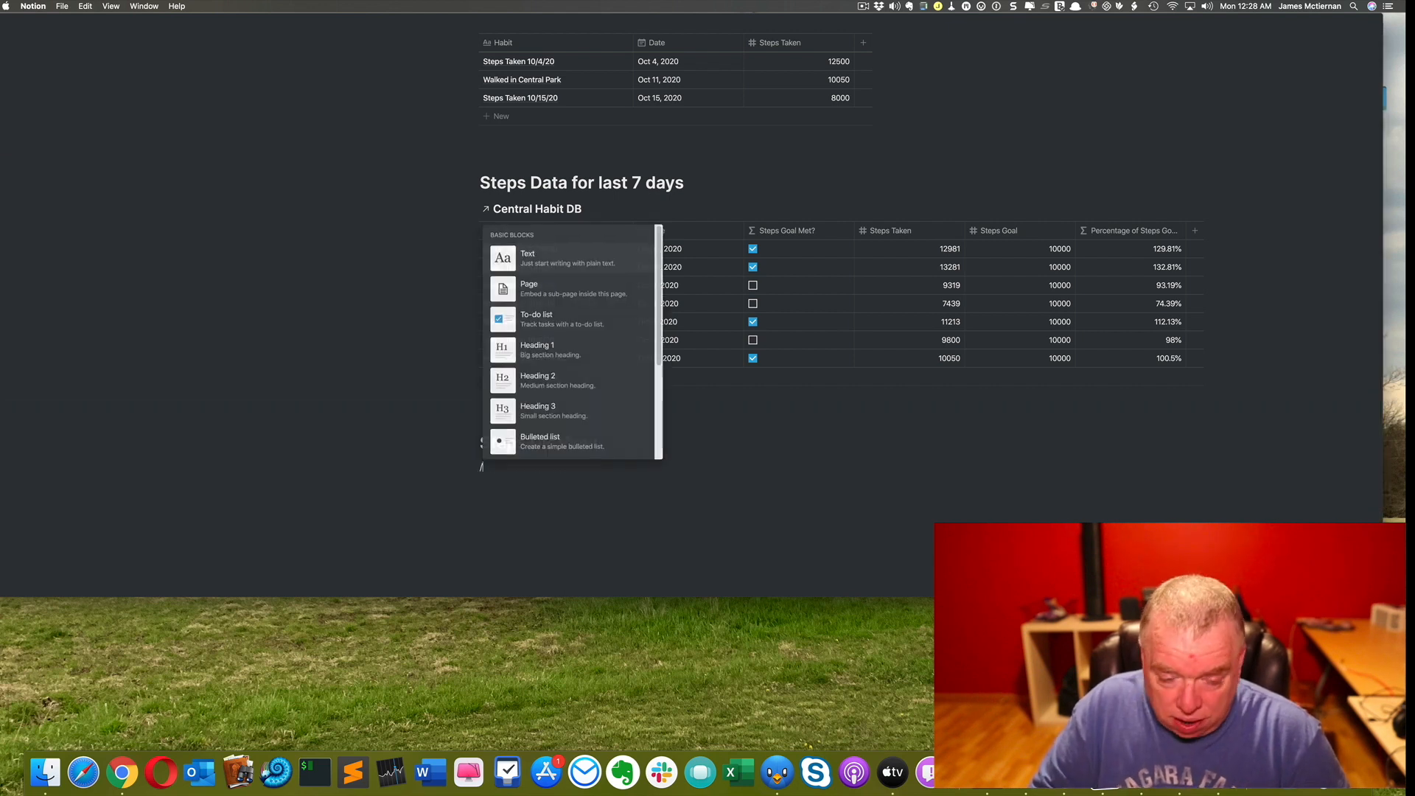
text(linked)
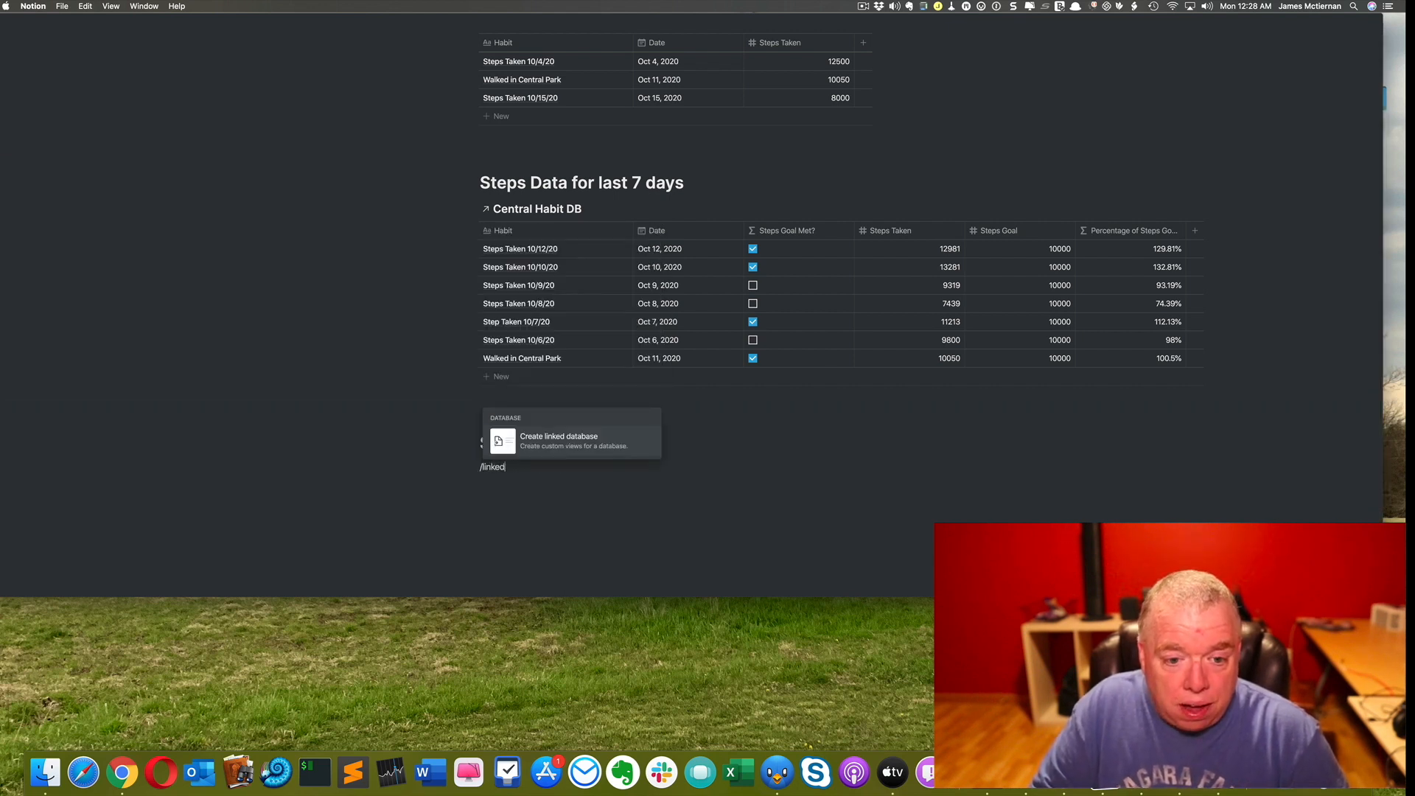
key(Return)
text(c)
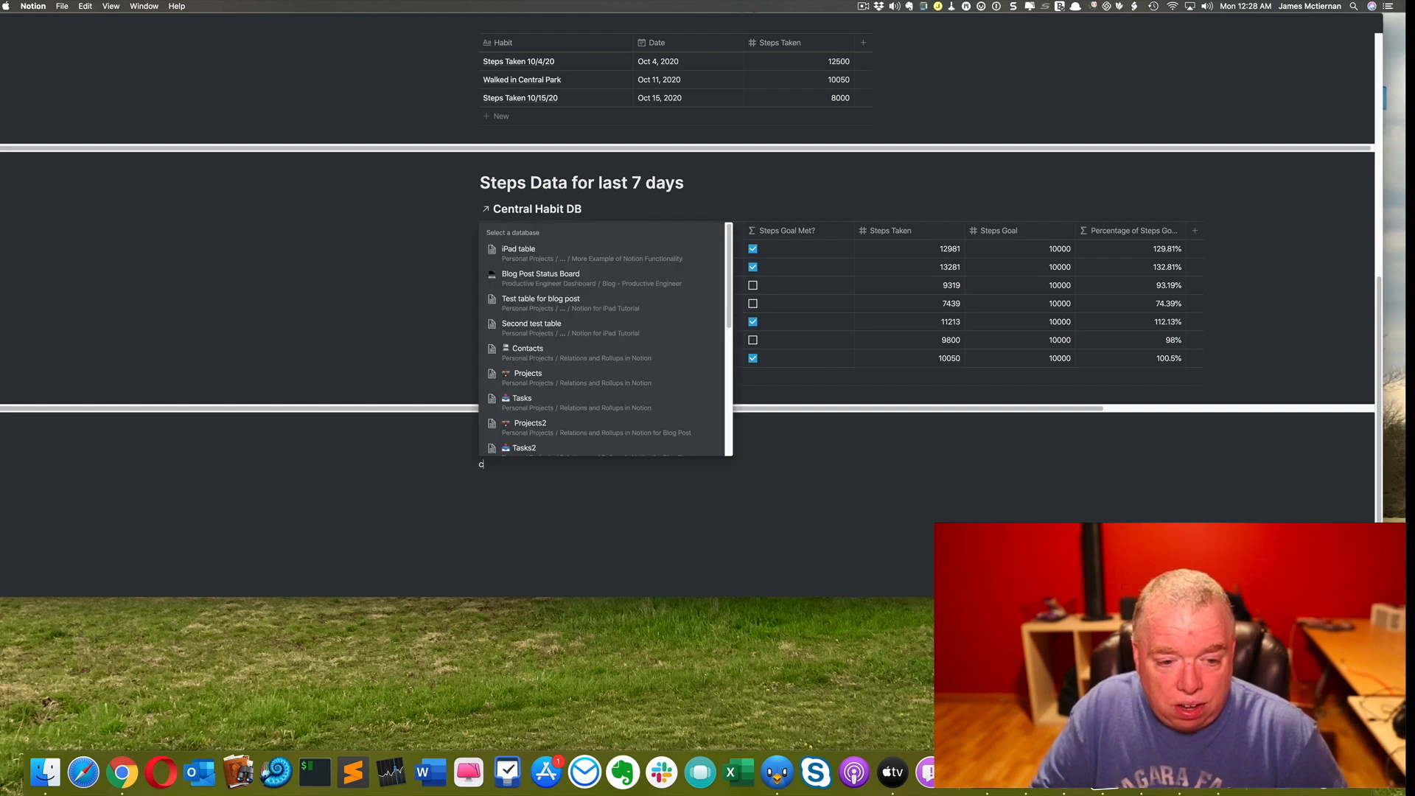
click(606, 252)
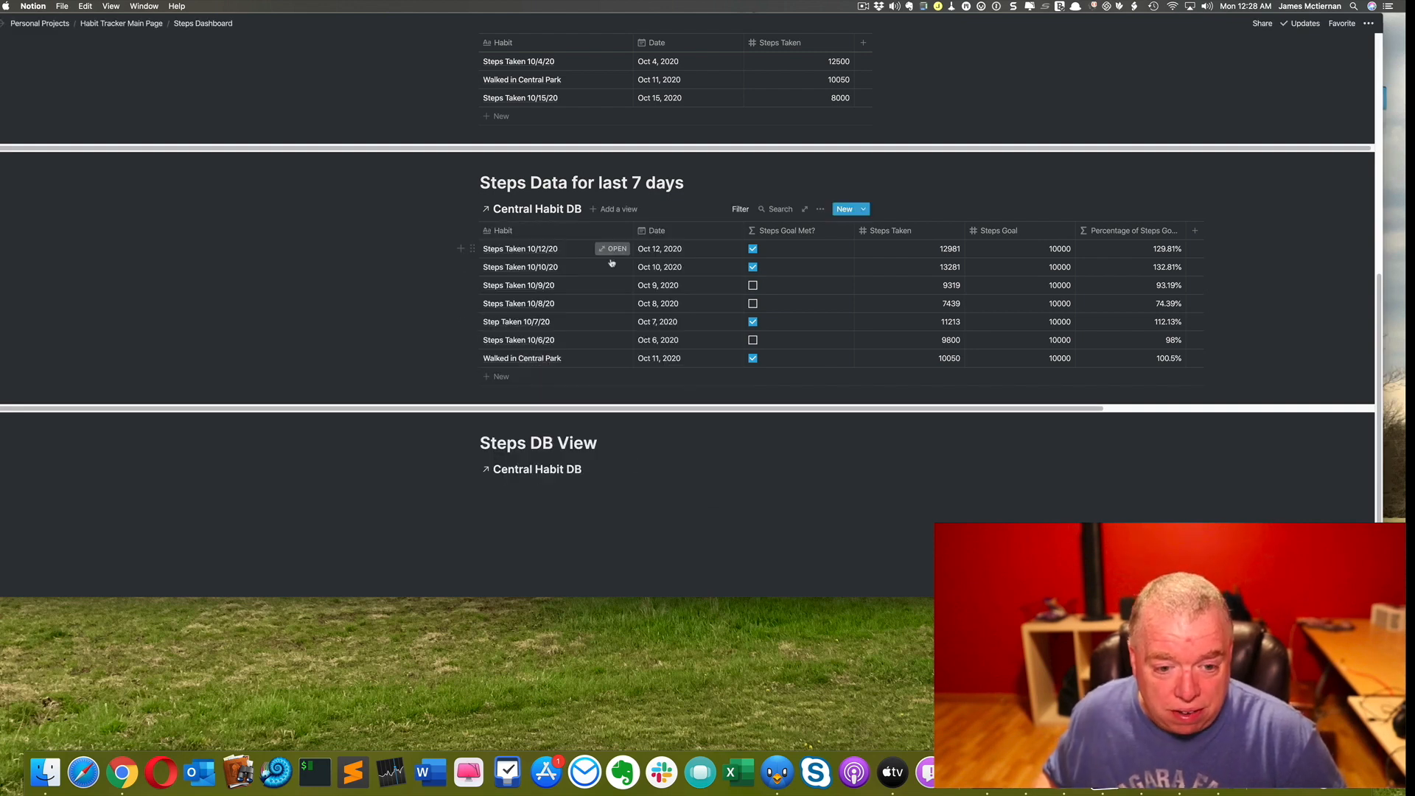
Step: Filter the "Steps DB View" table to entries where Category is exercise
scroll(663, 442, down, 4)
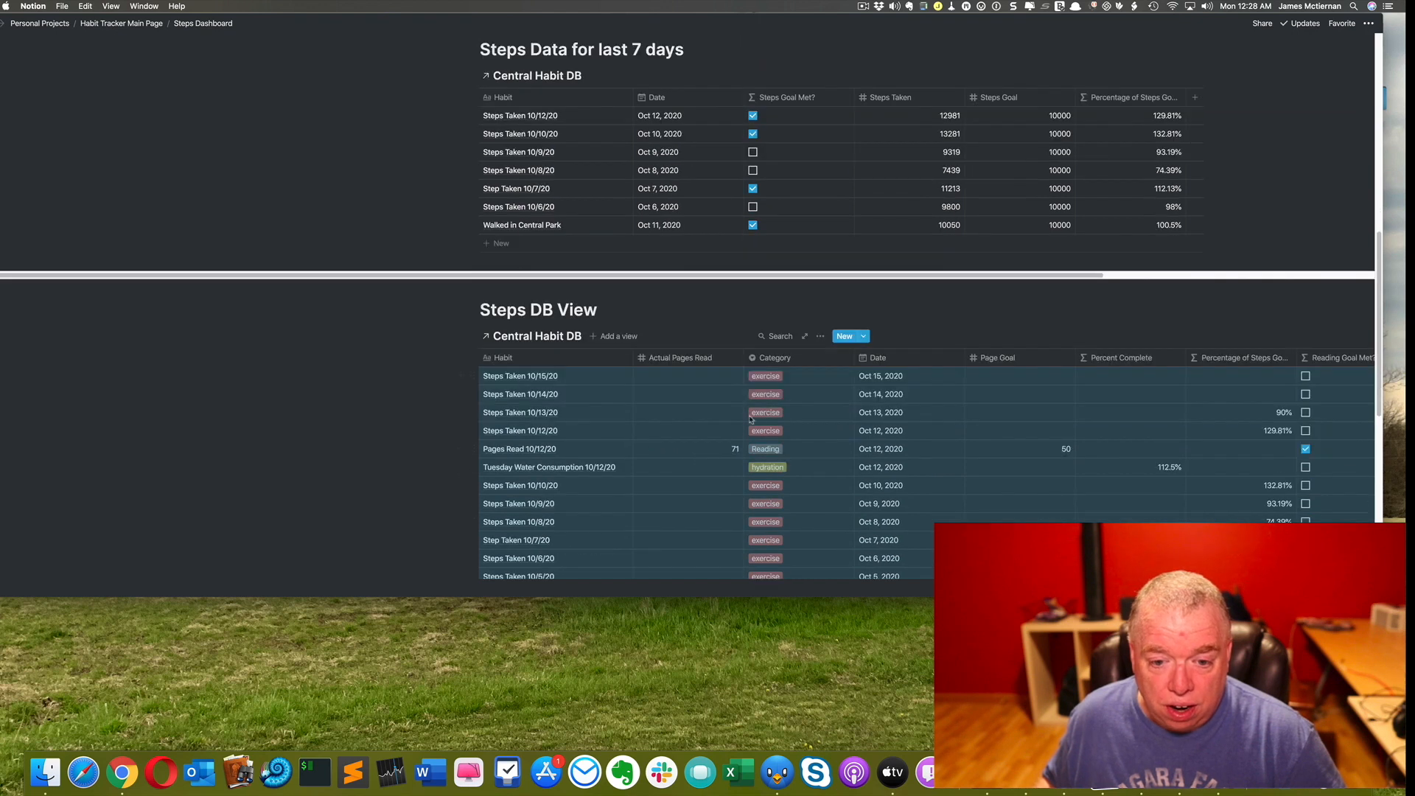
click(820, 336)
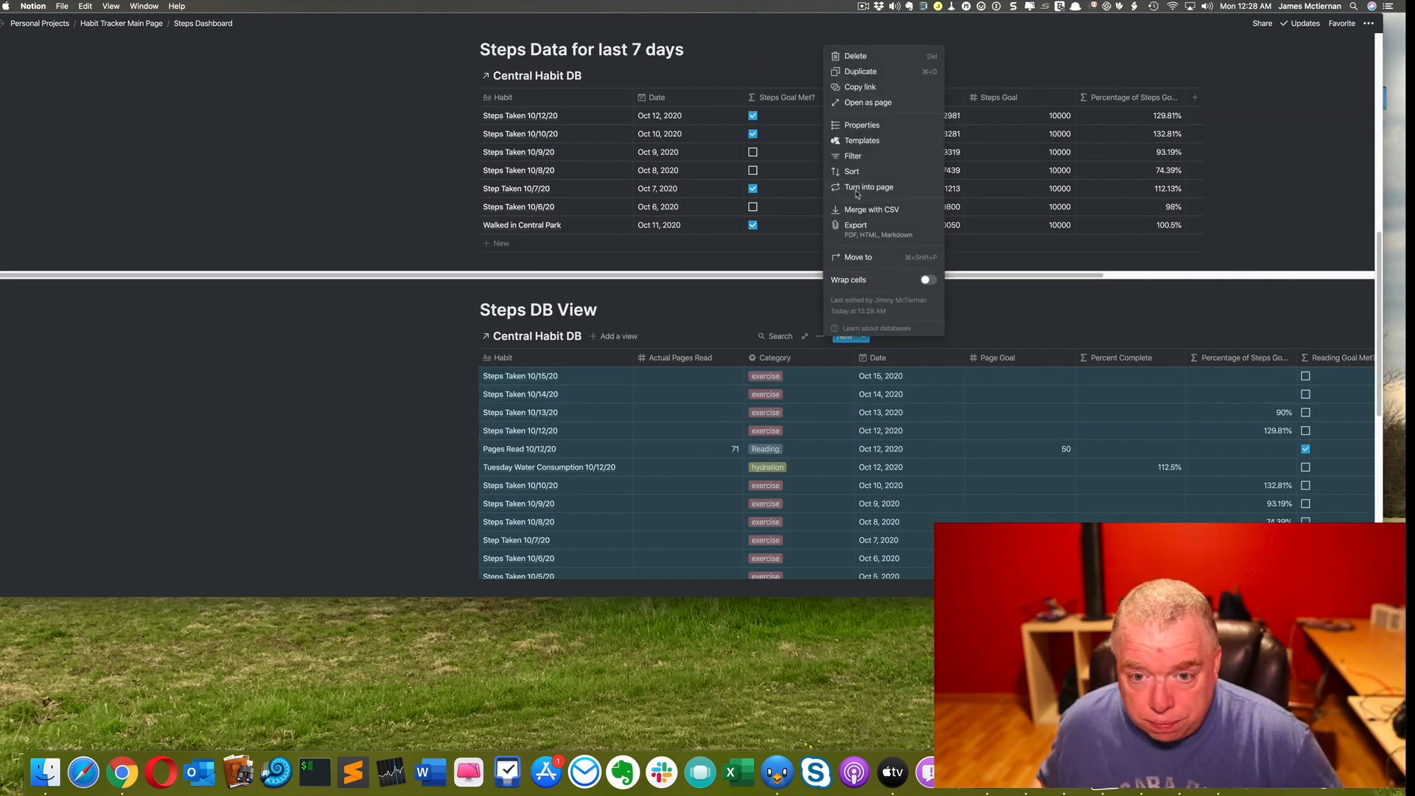
click(865, 155)
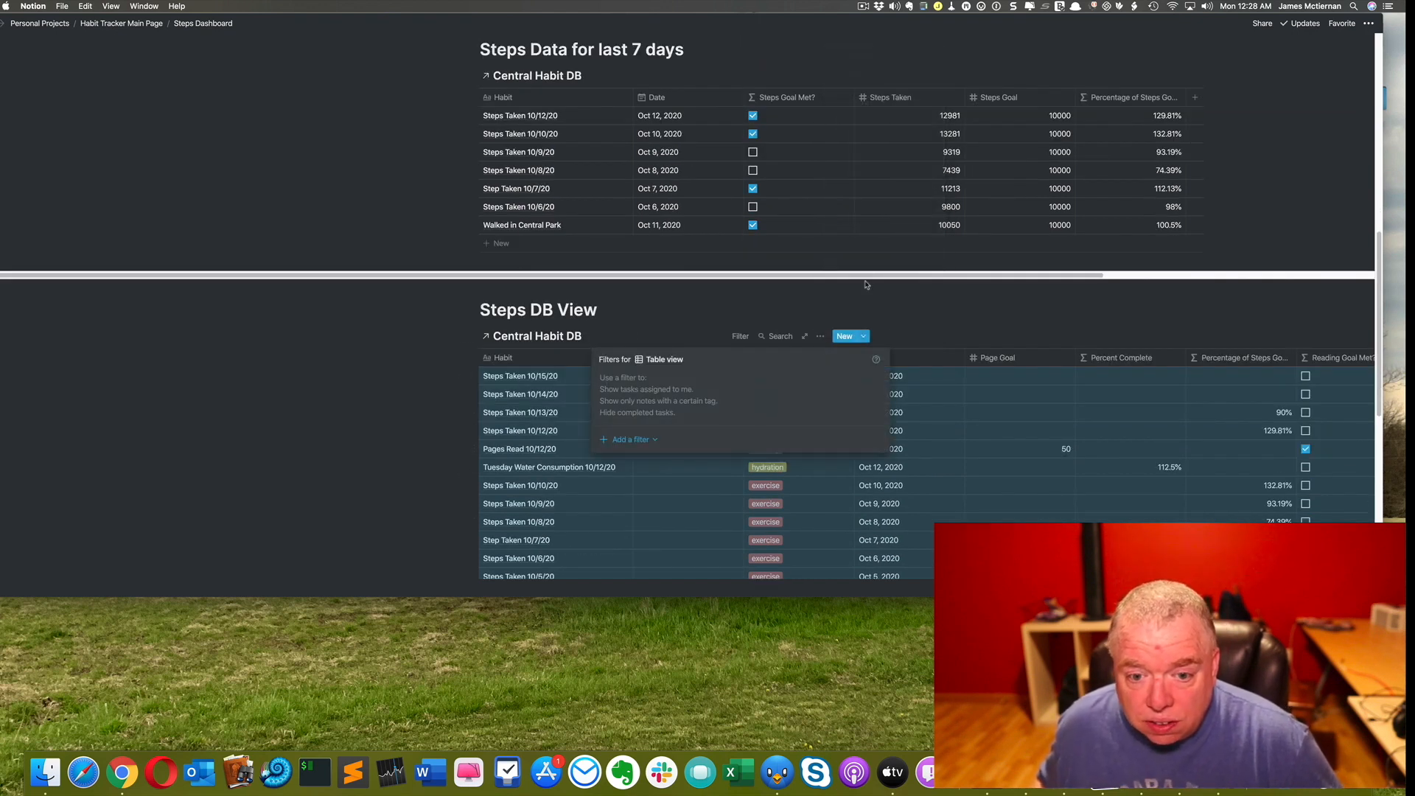
click(630, 439)
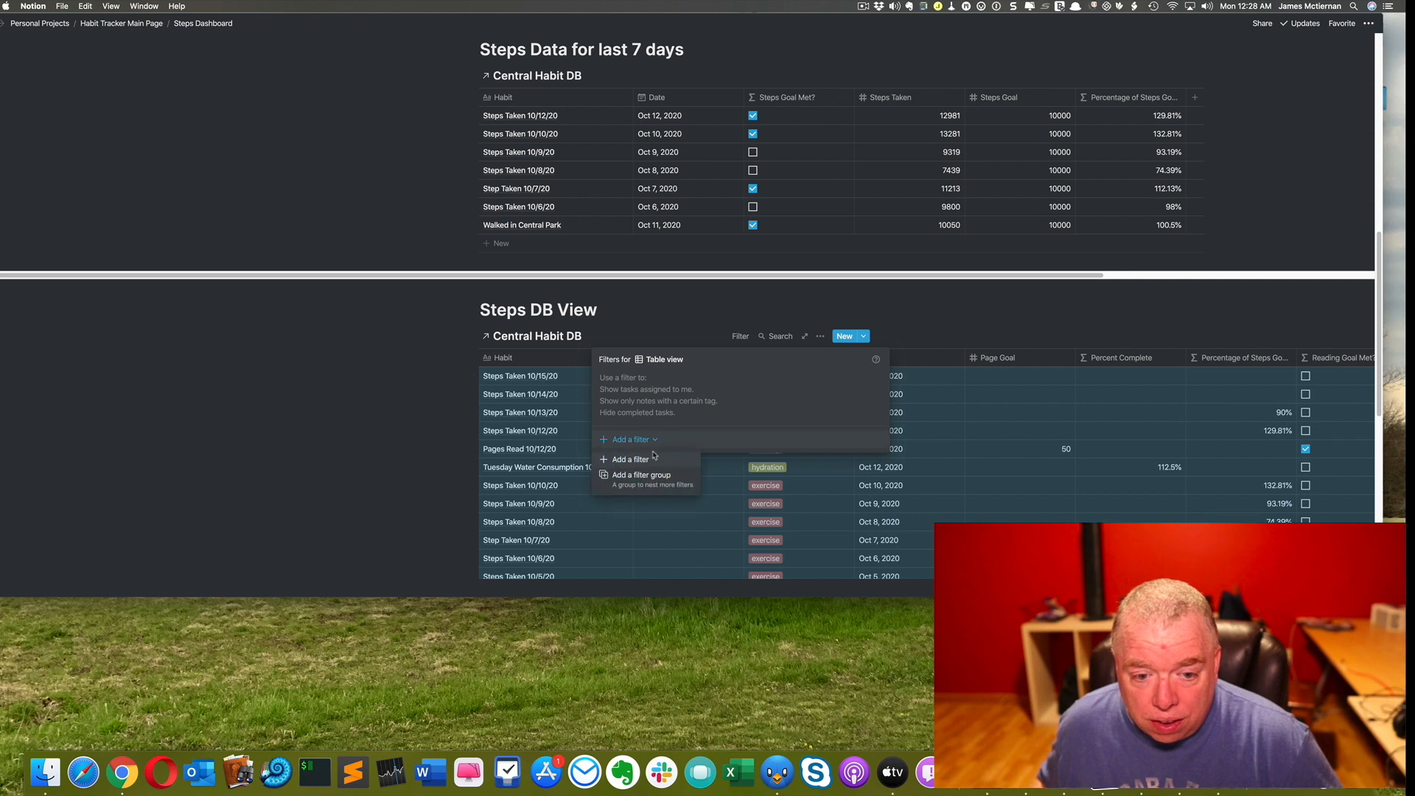
click(652, 460)
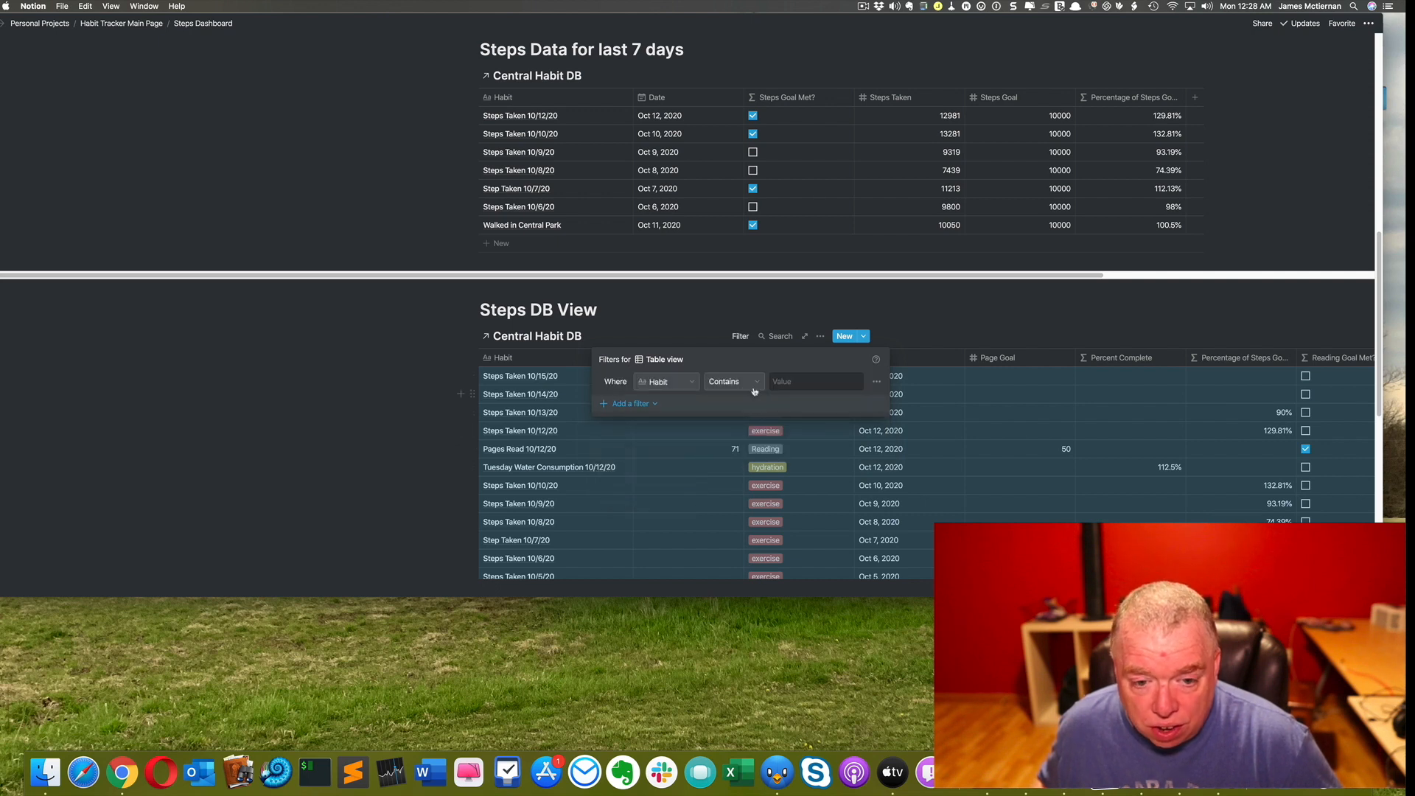
click(673, 381)
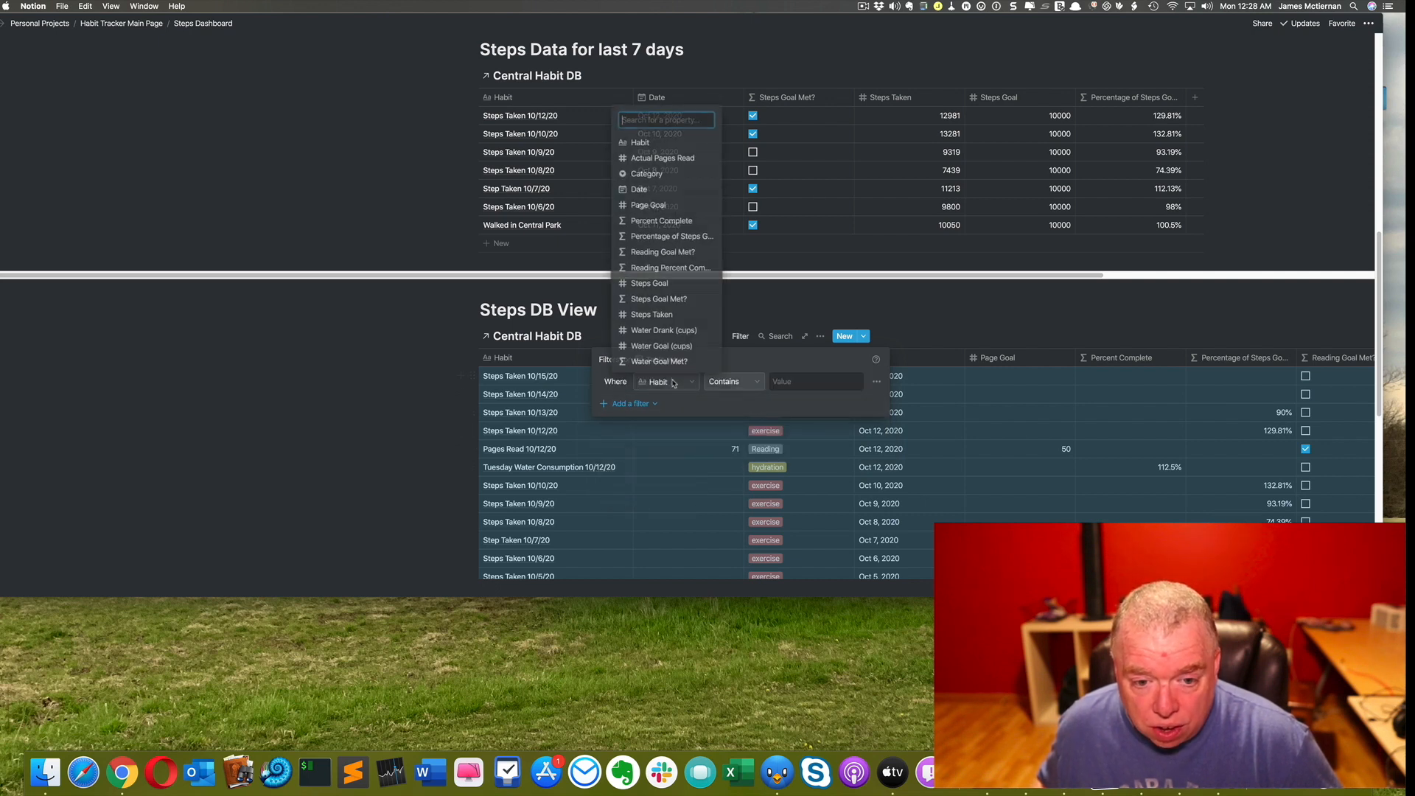
click(674, 181)
click(797, 382)
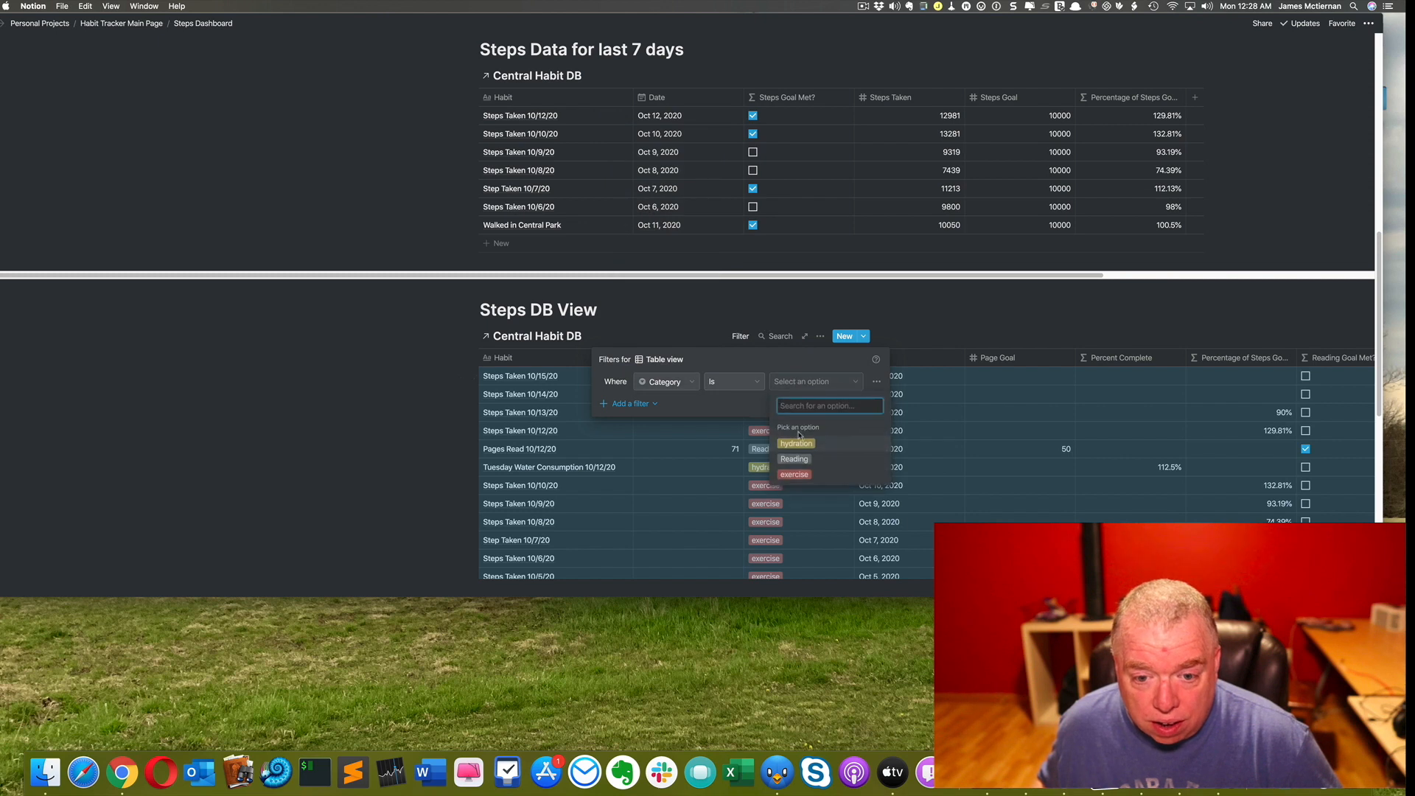
click(795, 473)
click(808, 306)
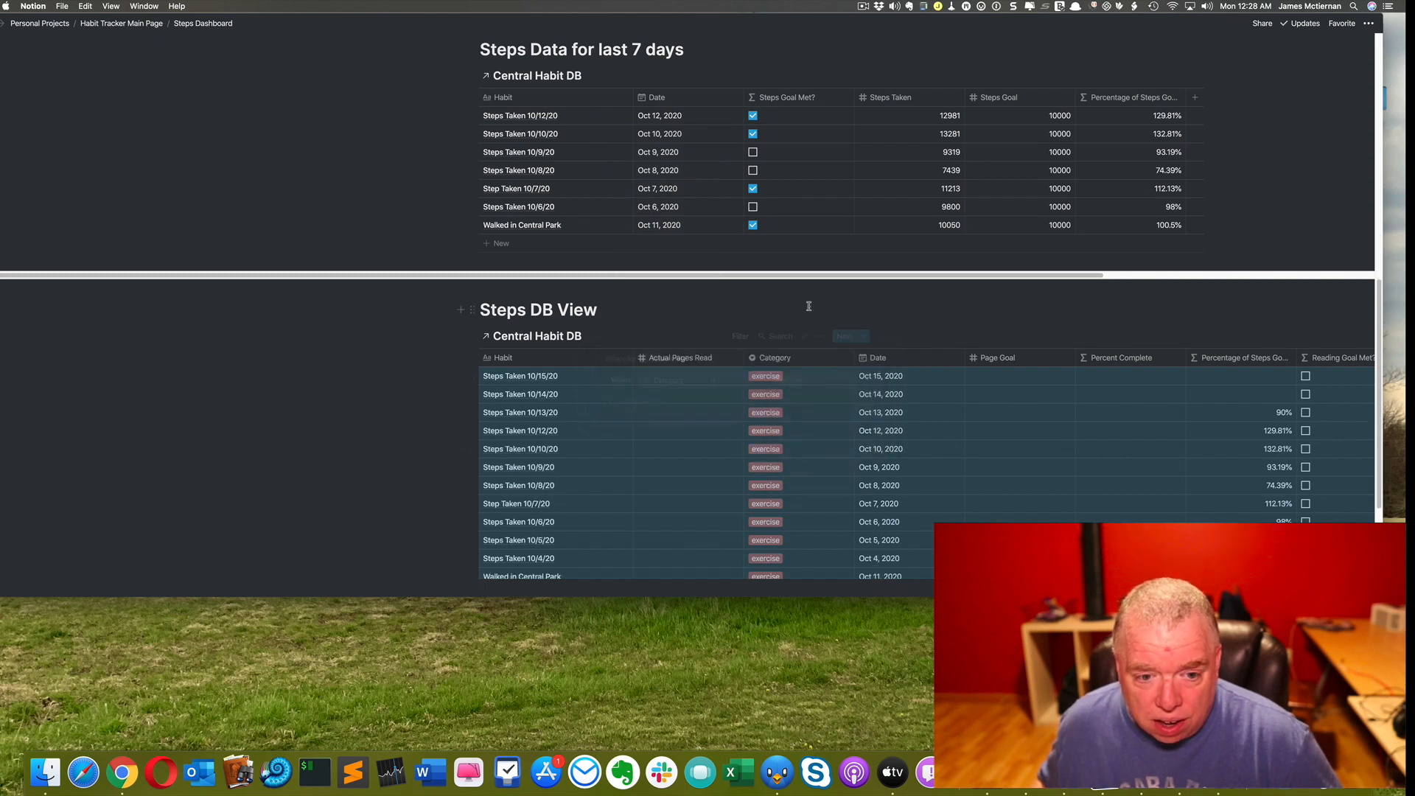
Step: Sort the "Steps DB View" table by Date in ascending order
mouse_move(759, 338)
click(823, 338)
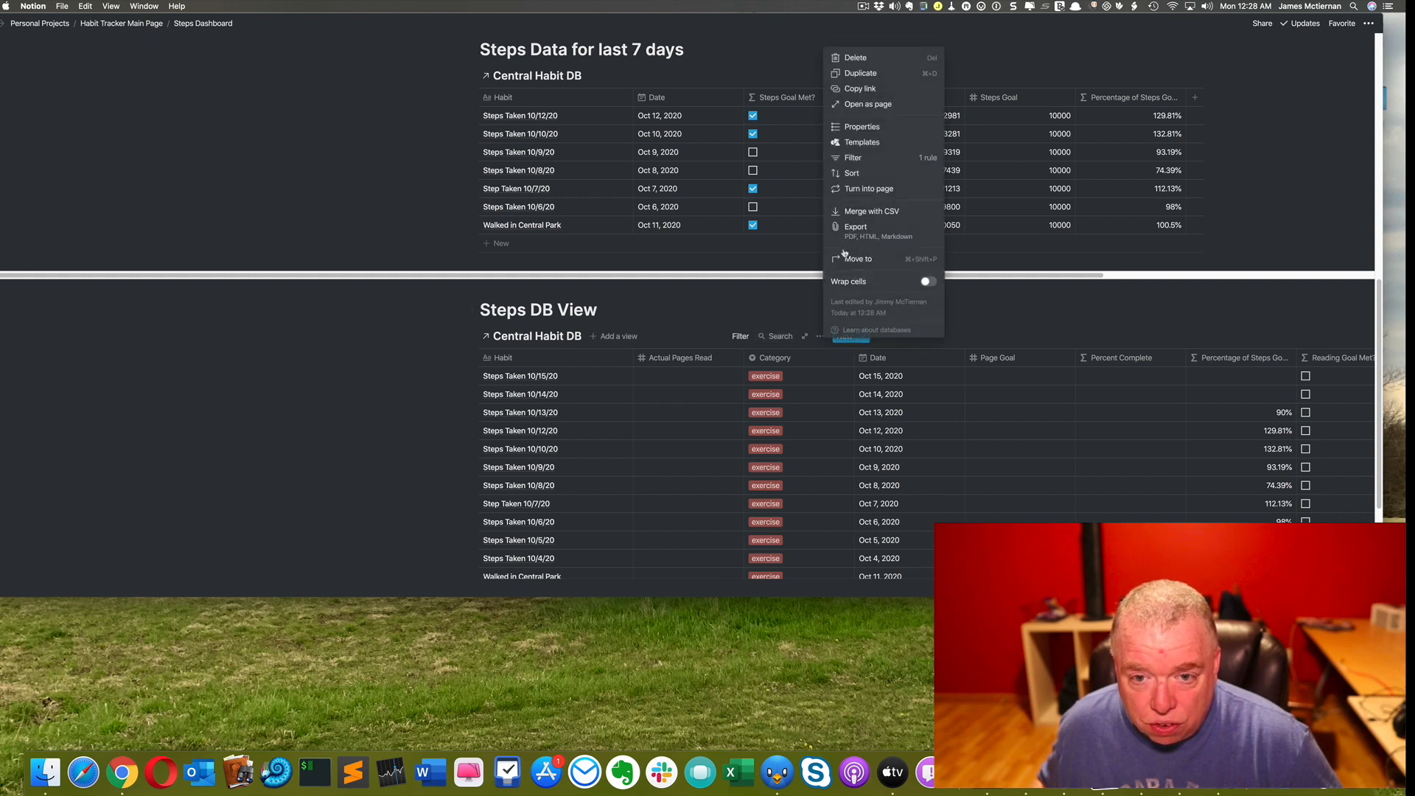
click(848, 174)
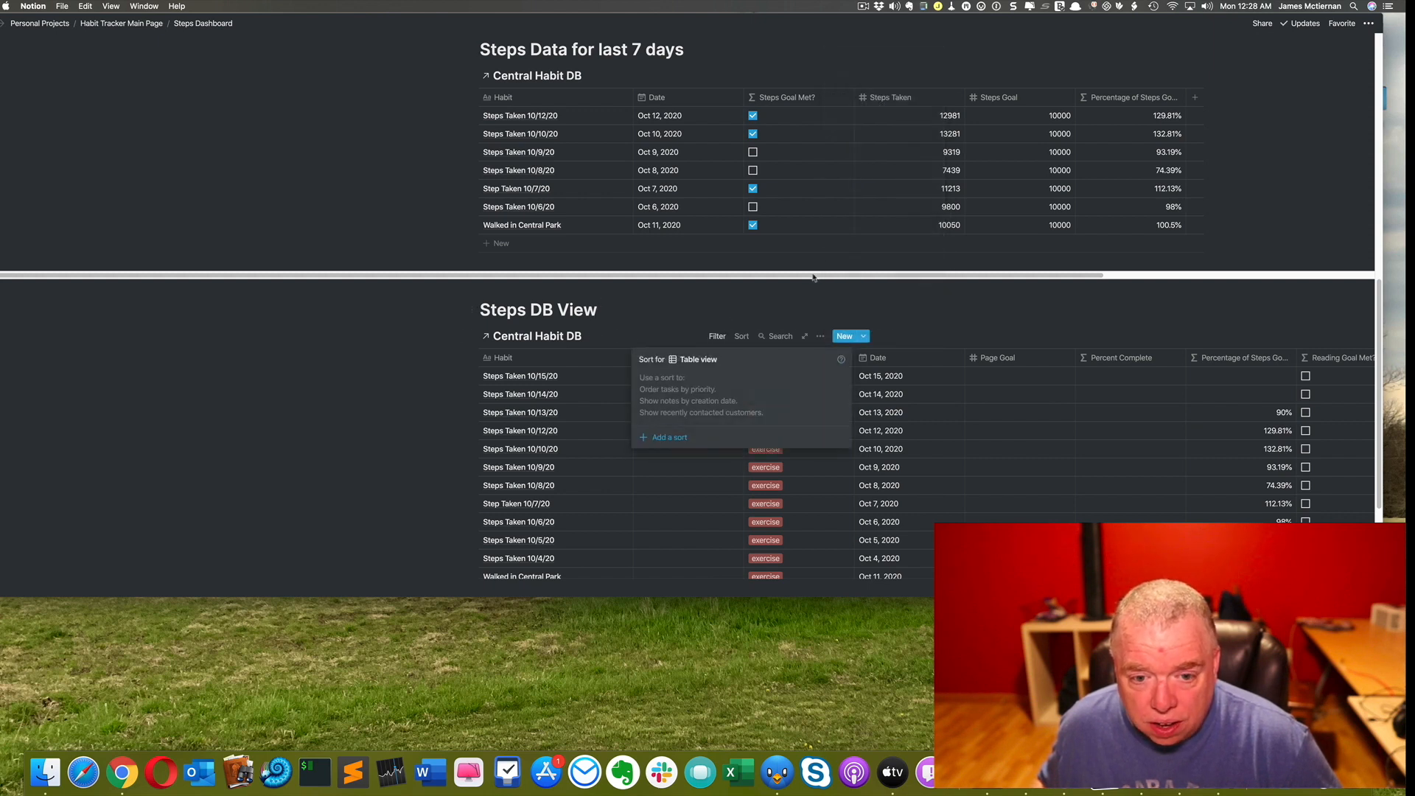
click(691, 438)
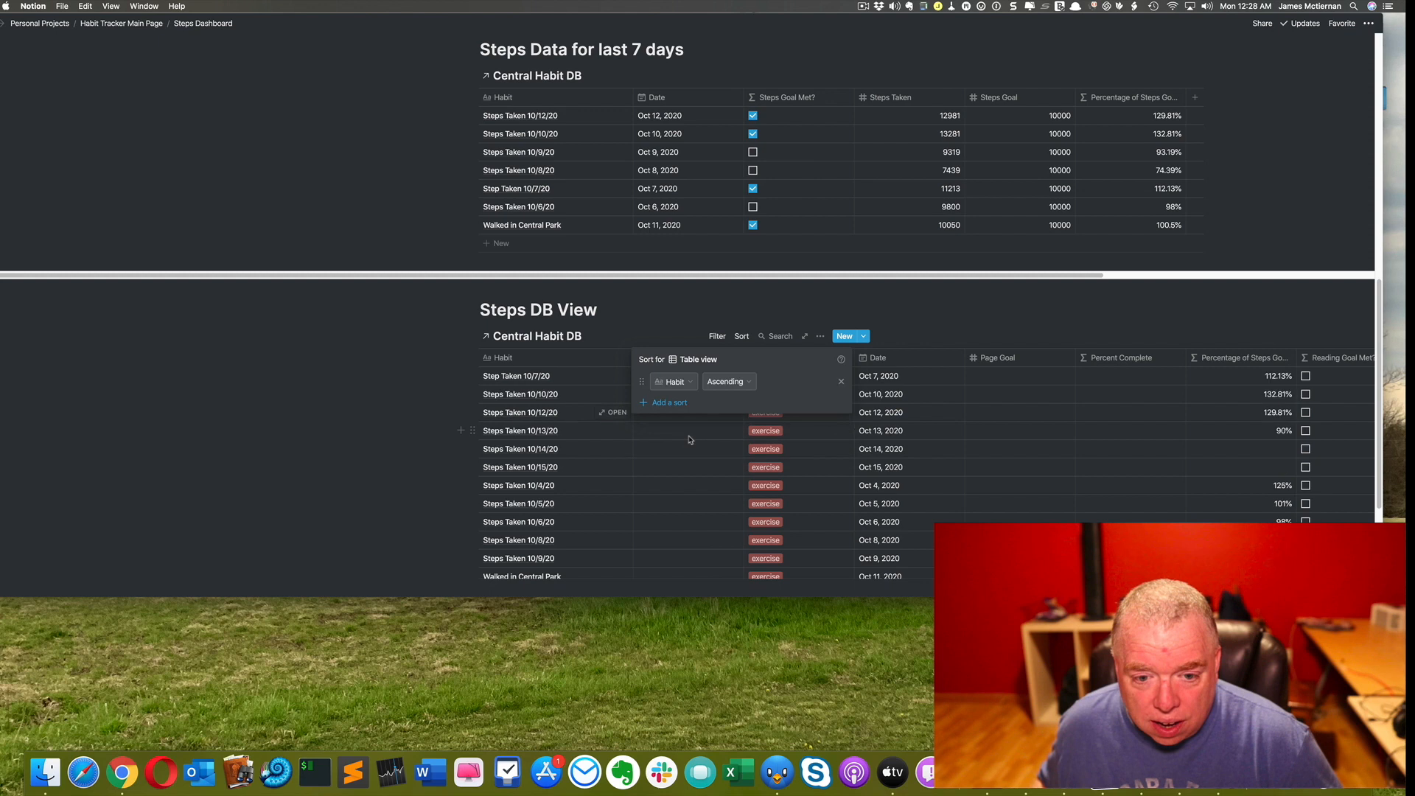
click(673, 381)
click(675, 193)
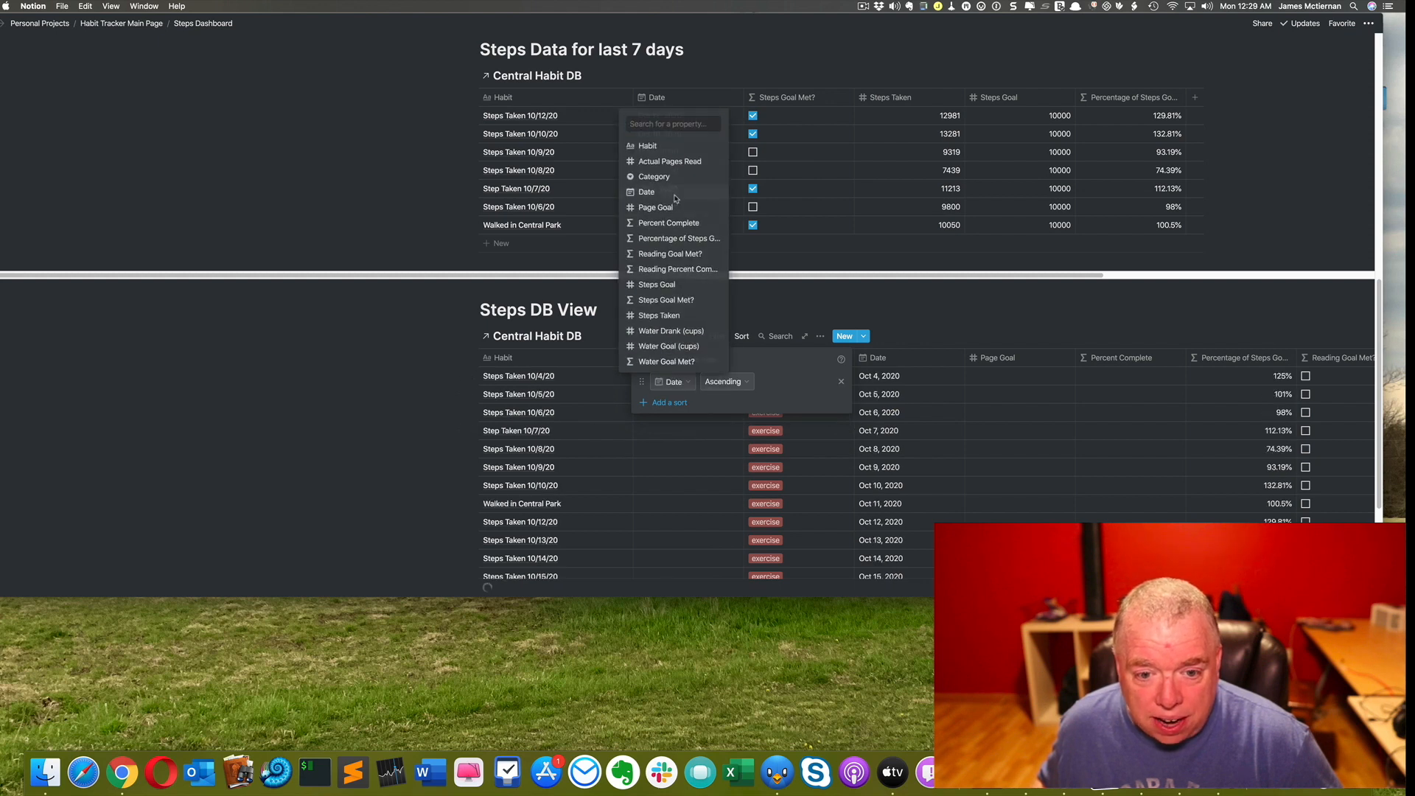
click(726, 382)
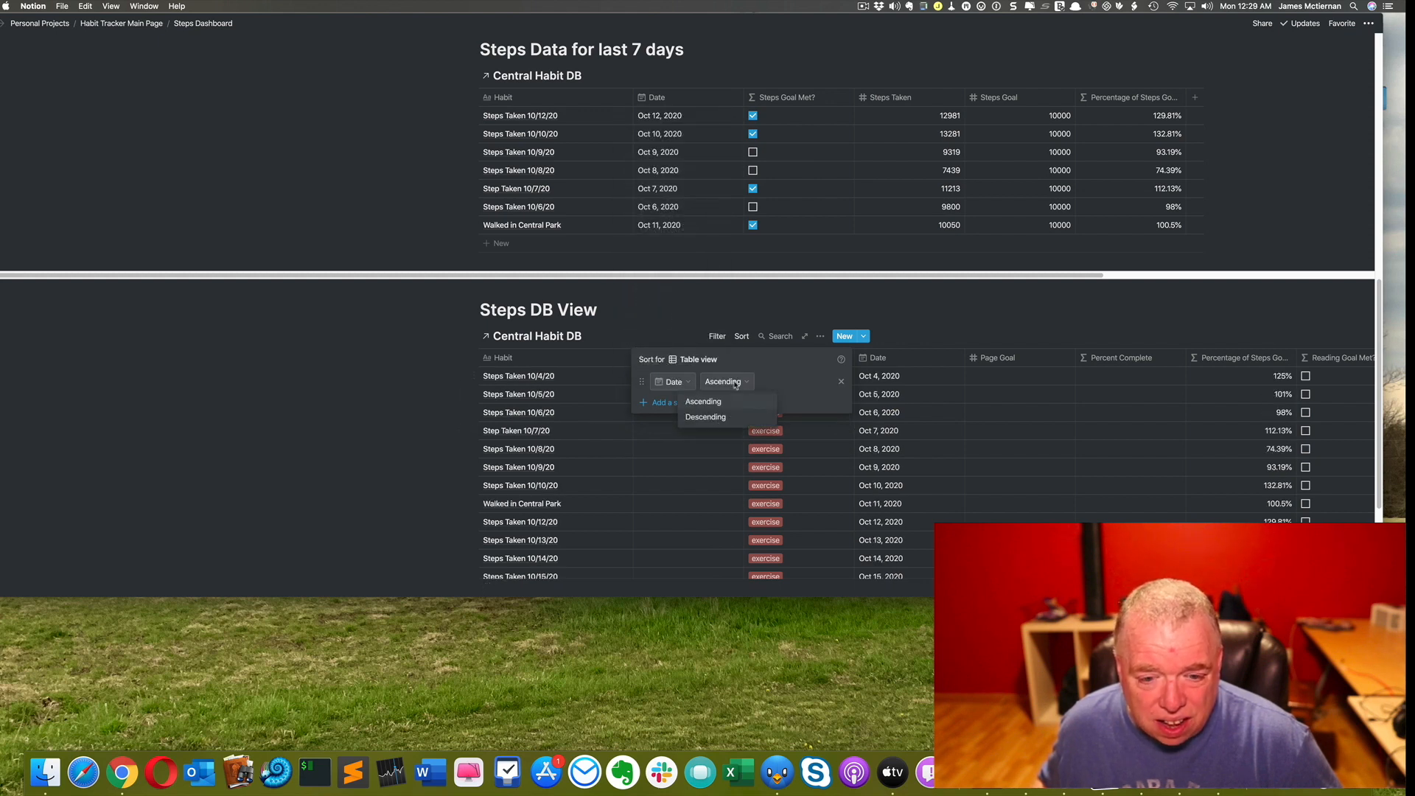
click(684, 312)
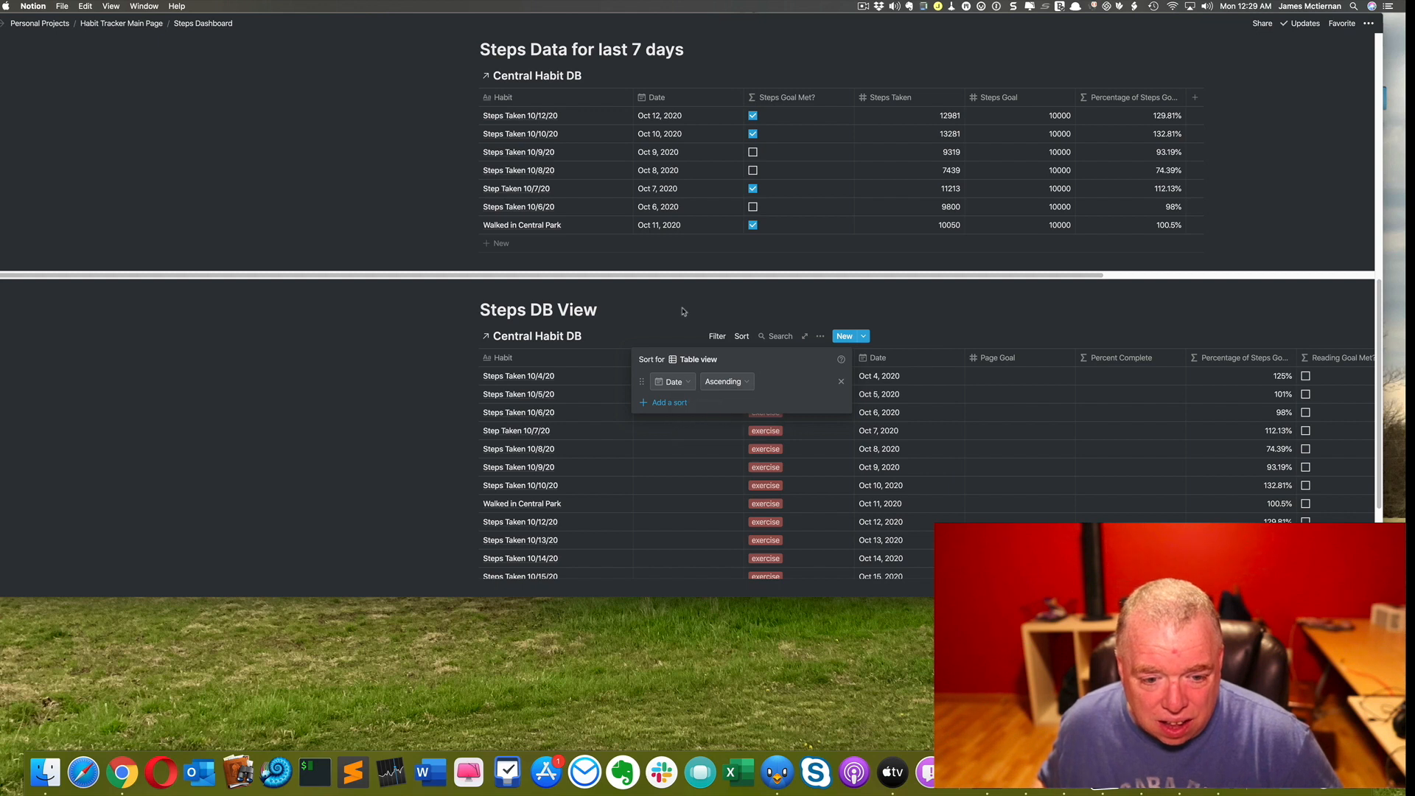
Step: Hide the Actual Pages Read, Category, Page Goal and Percent Complete properties in the "Steps DB View" table
click(683, 312)
scroll(678, 309, down, 5)
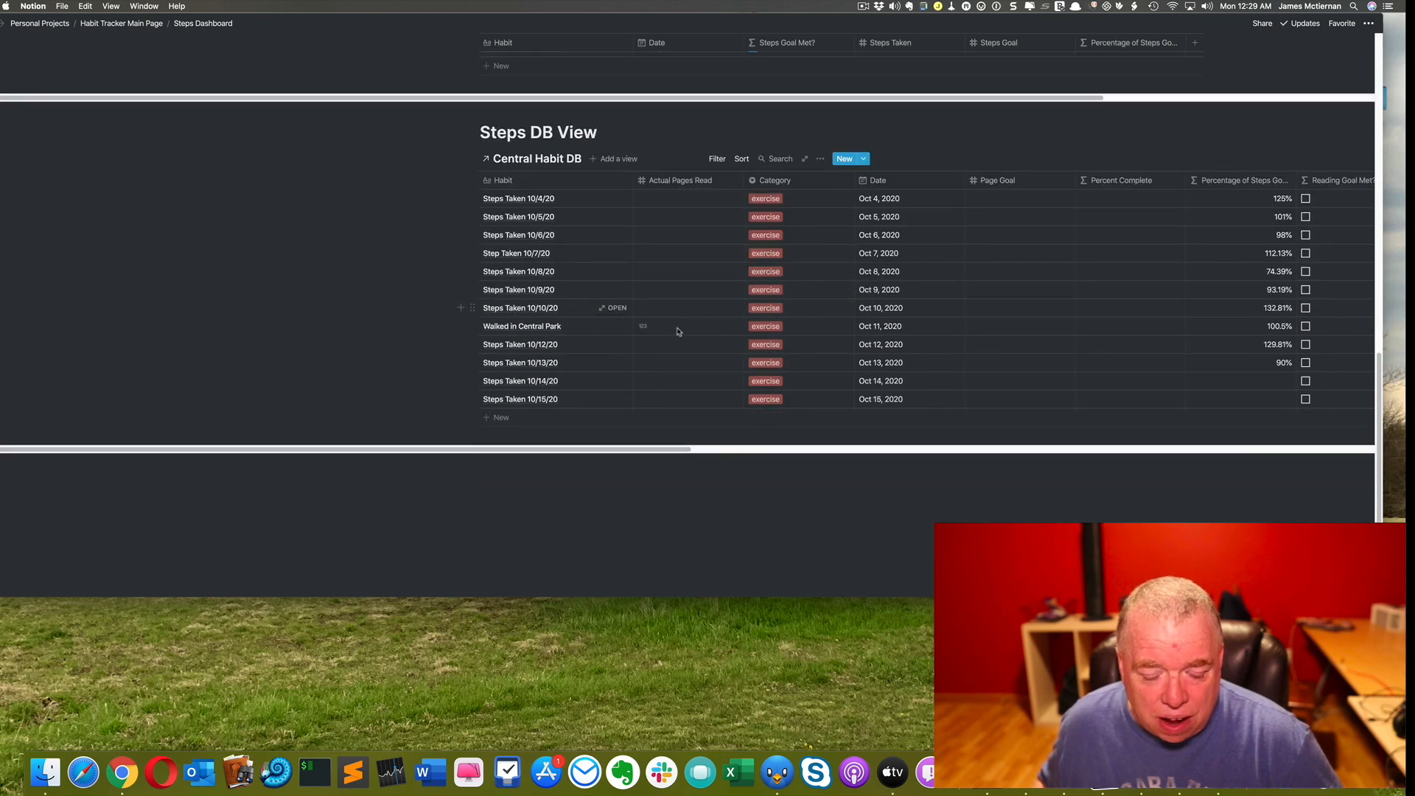
click(820, 159)
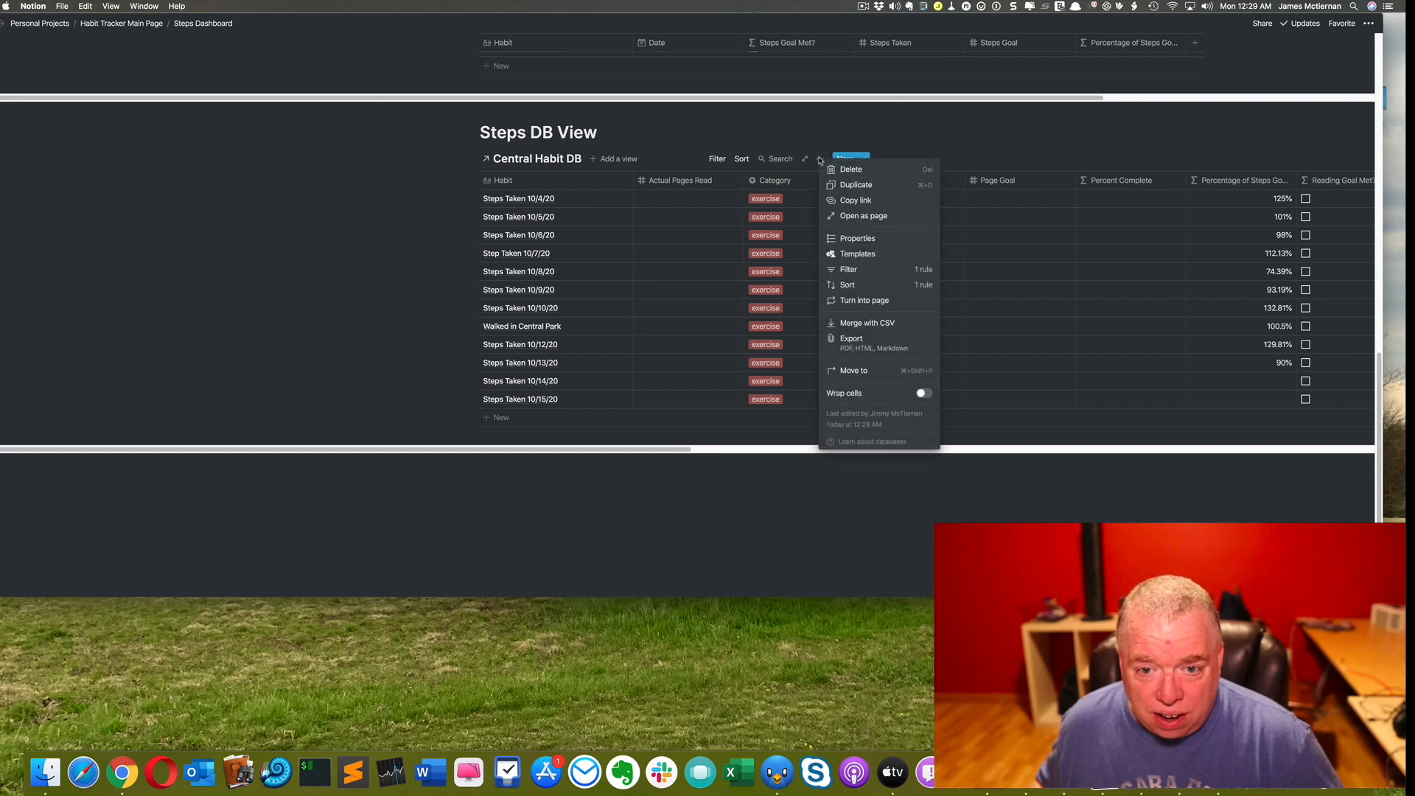
click(852, 238)
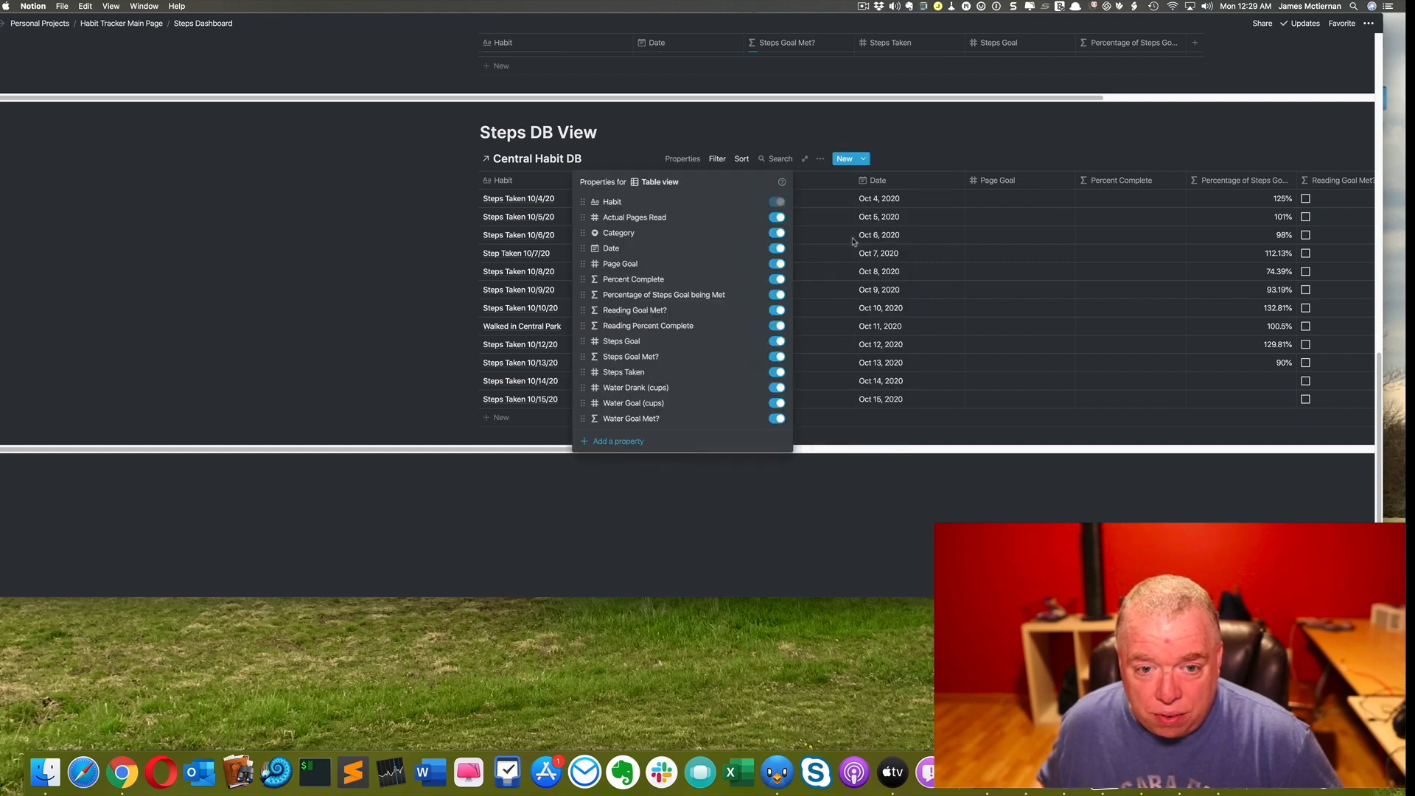
click(777, 217)
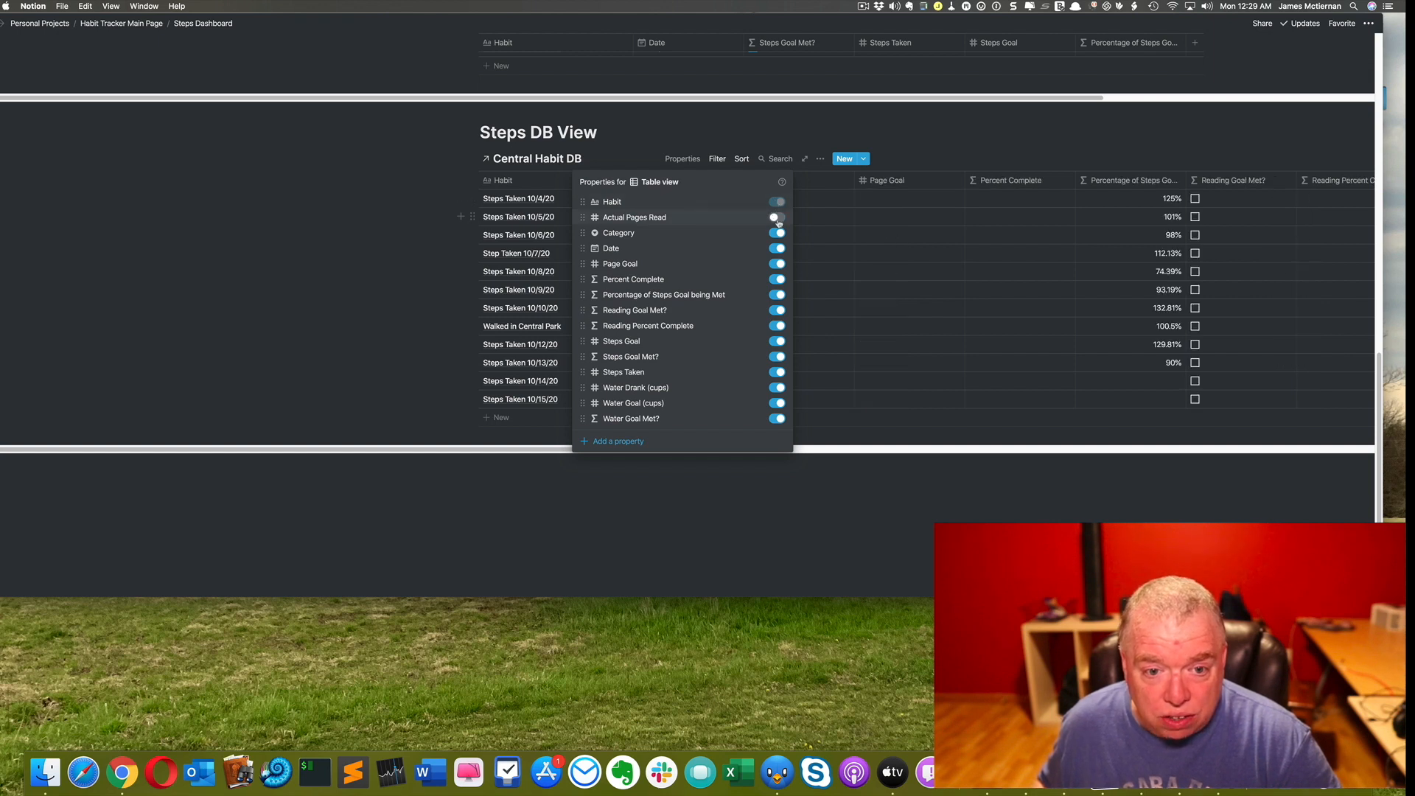
click(779, 233)
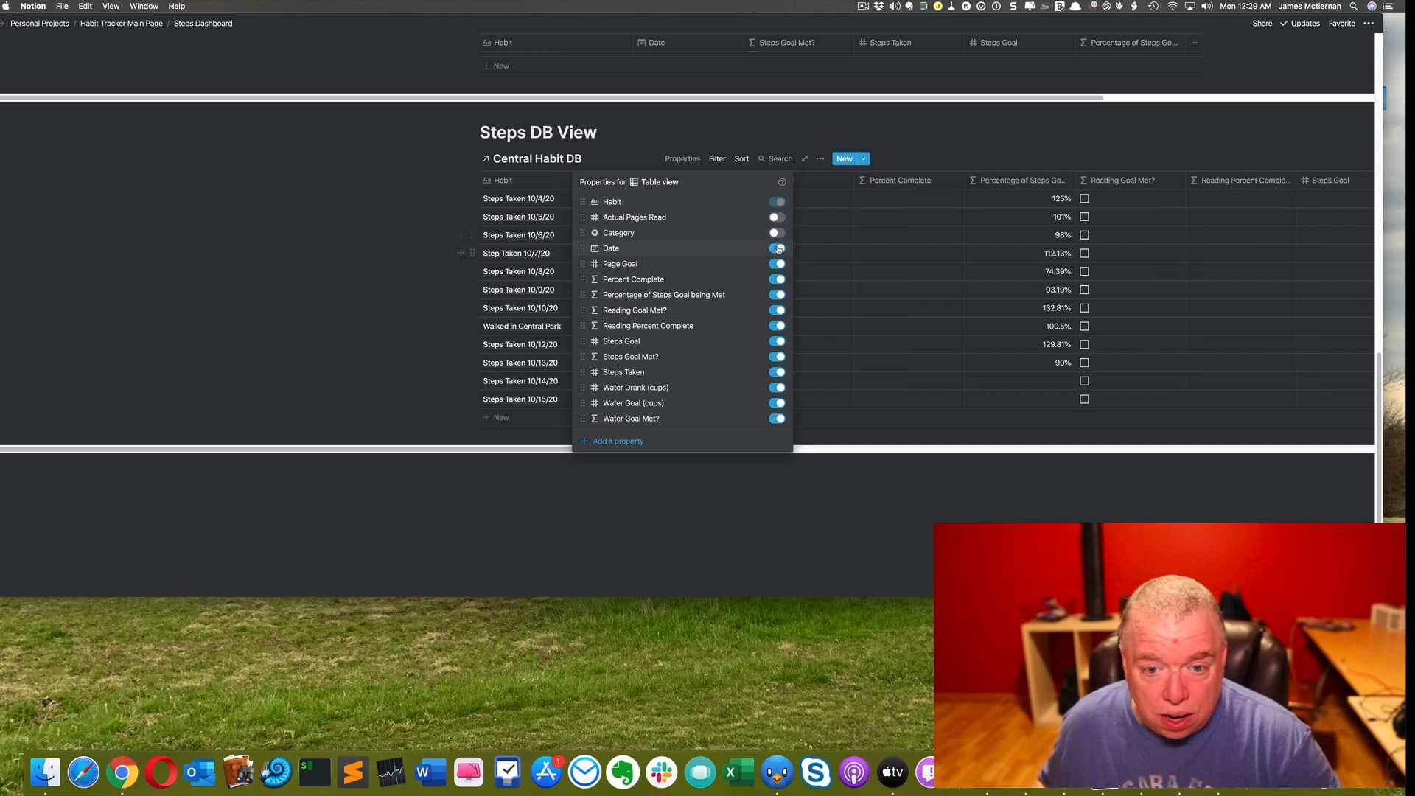
click(778, 264)
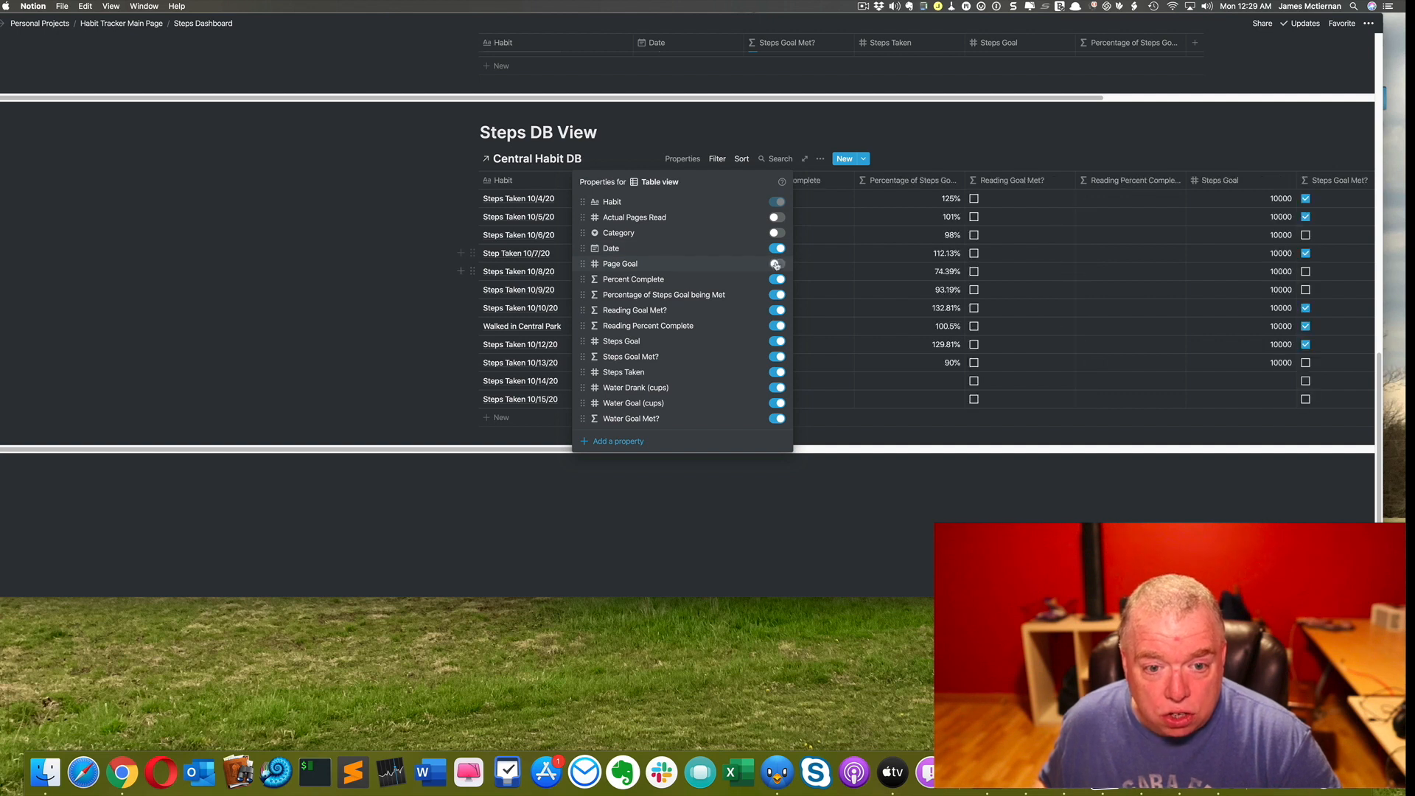
click(778, 279)
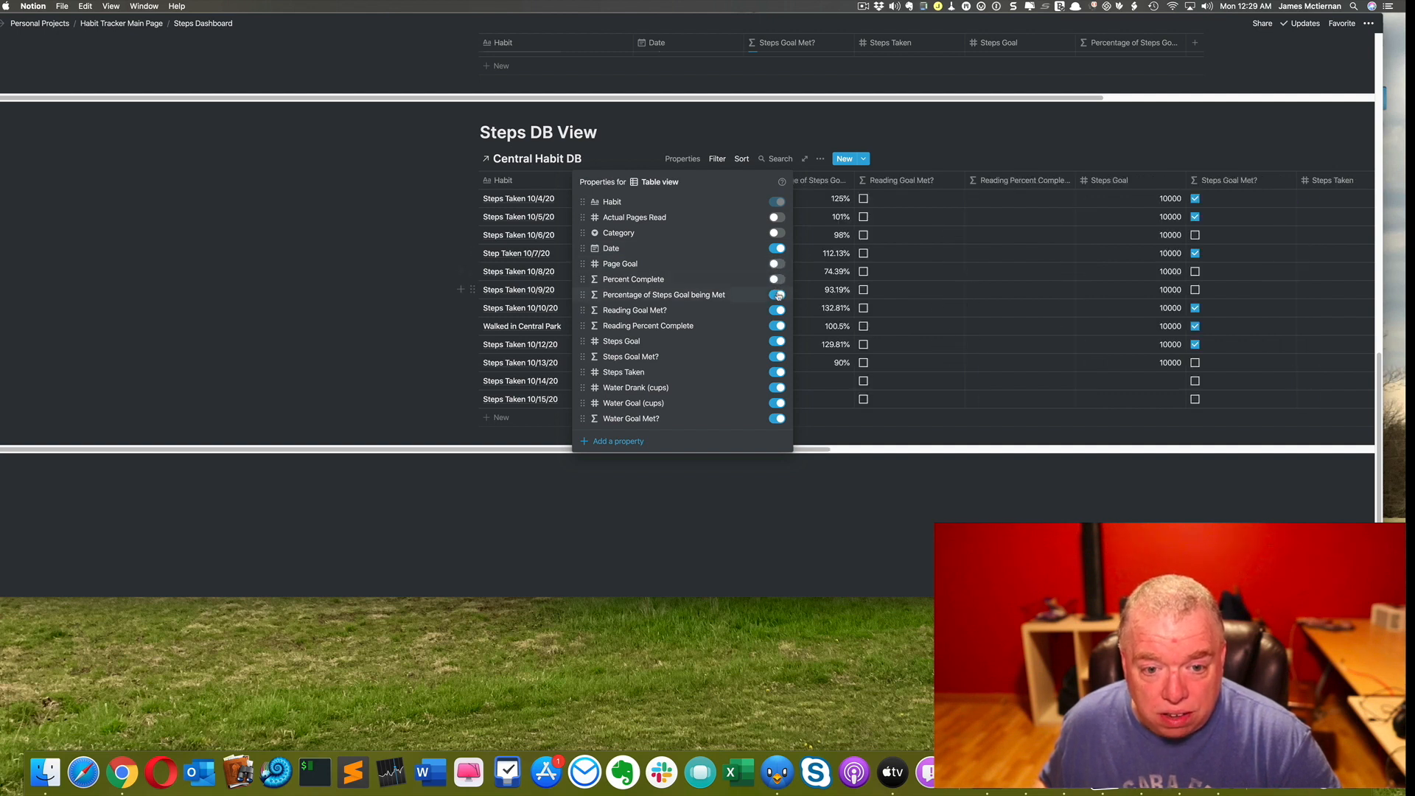
Step: Reorder the "Steps DB View" properties so Date and Percentage of Steps Goal being Met directly follow Habit
drag(778, 295, 748, 219)
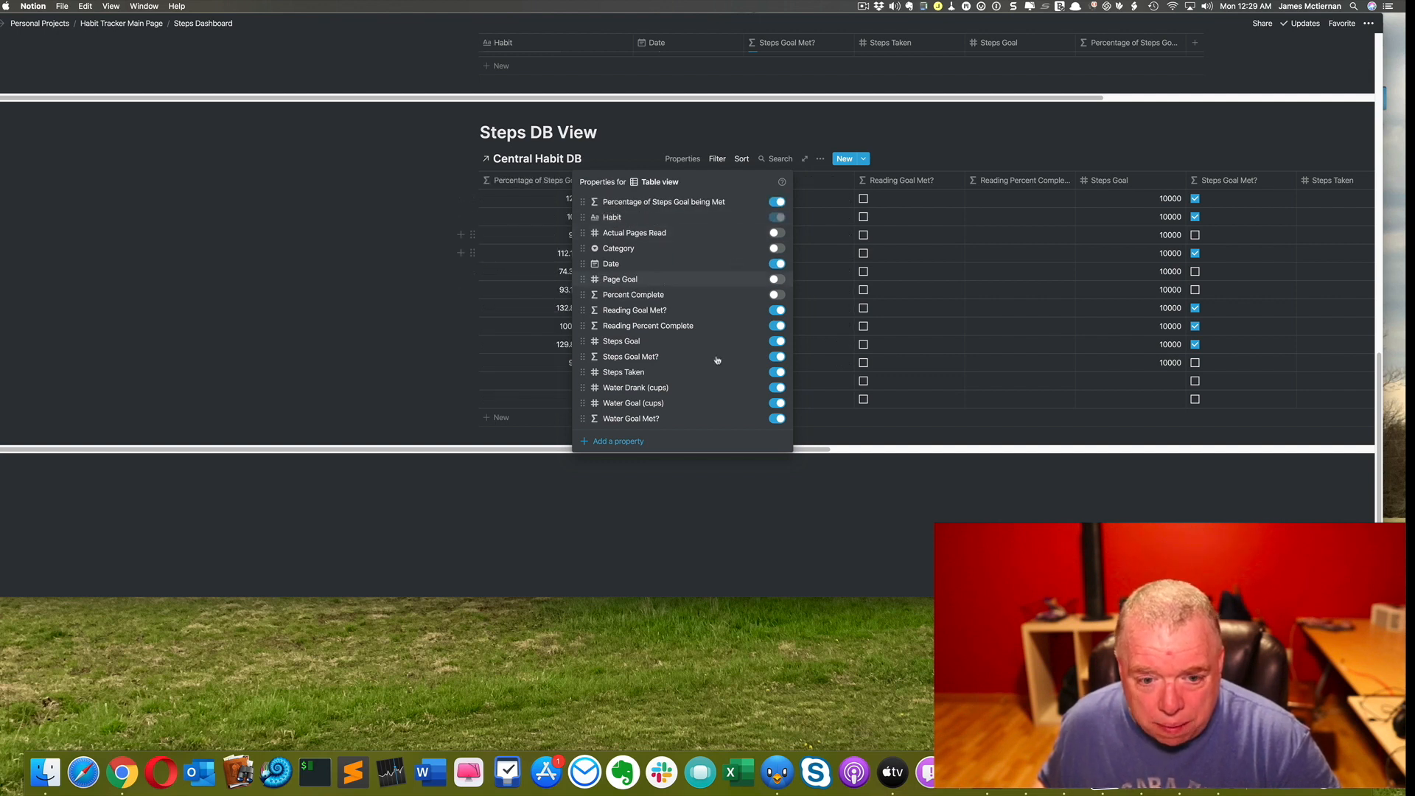
drag(689, 203, 687, 226)
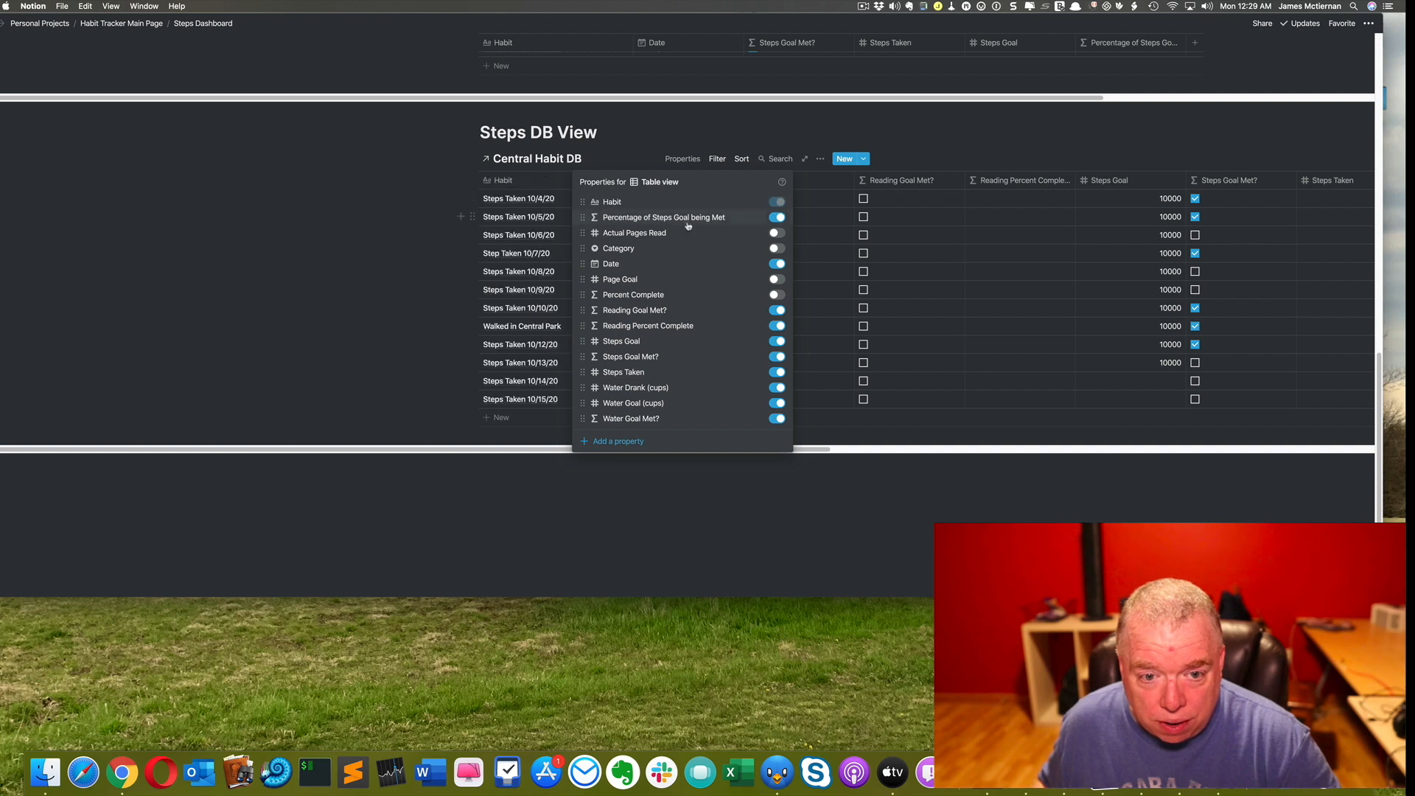
drag(626, 264, 631, 218)
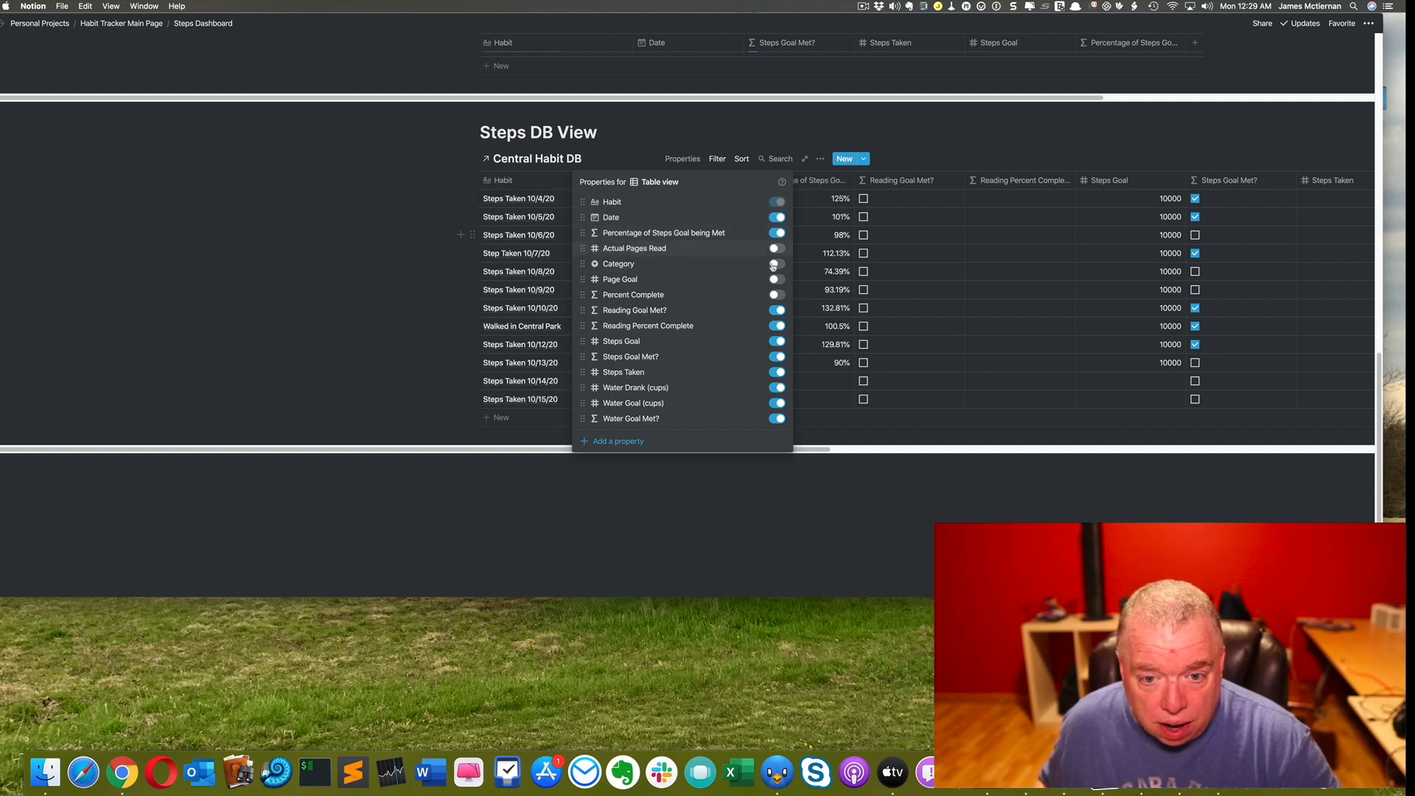
Step: Hide Reading Goal Met? and Reading Percent Complete, and order the steps properties as Steps Goal Met?, Percentage of Steps Goal being Met, Steps Taken, Steps Goal
click(775, 310)
click(777, 325)
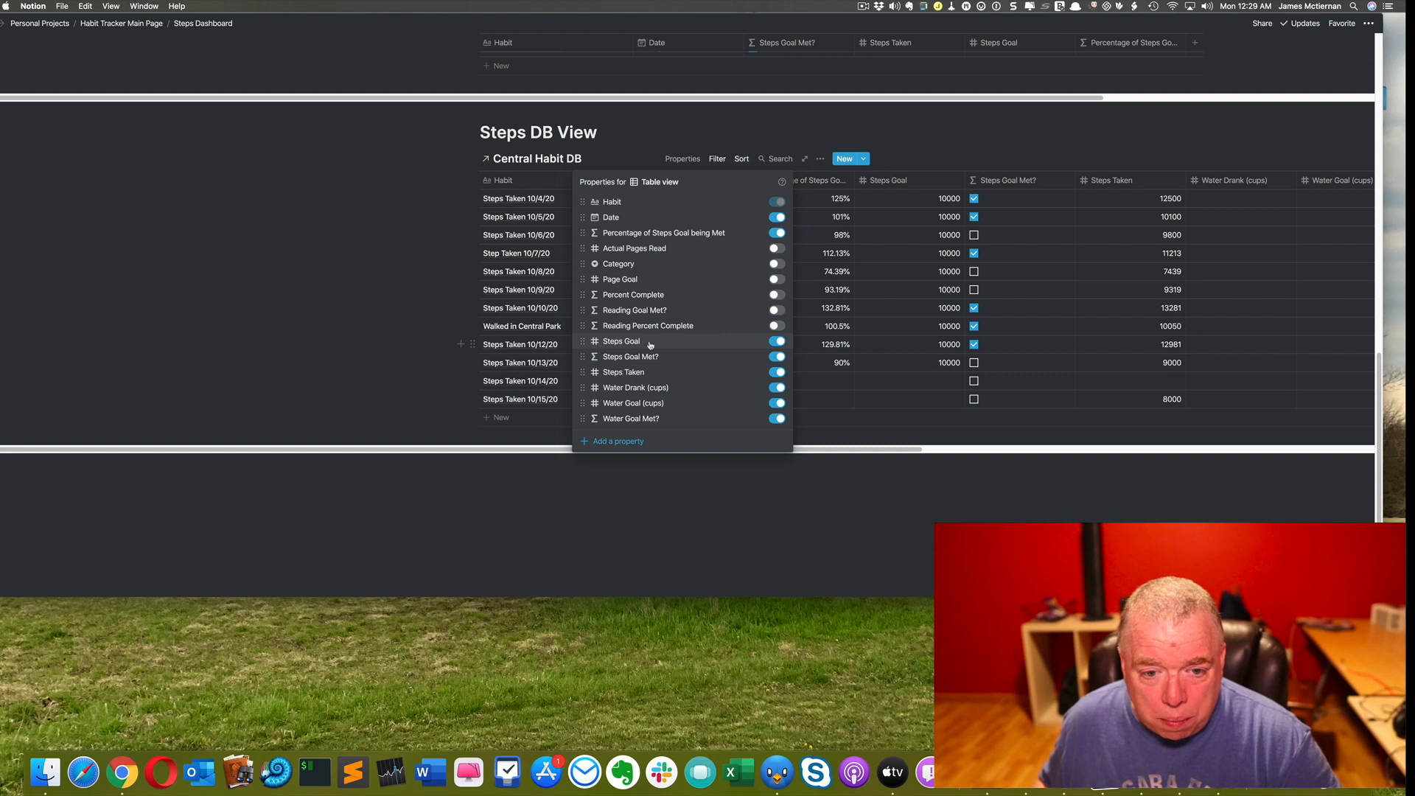
drag(589, 343, 621, 261)
drag(639, 373, 633, 247)
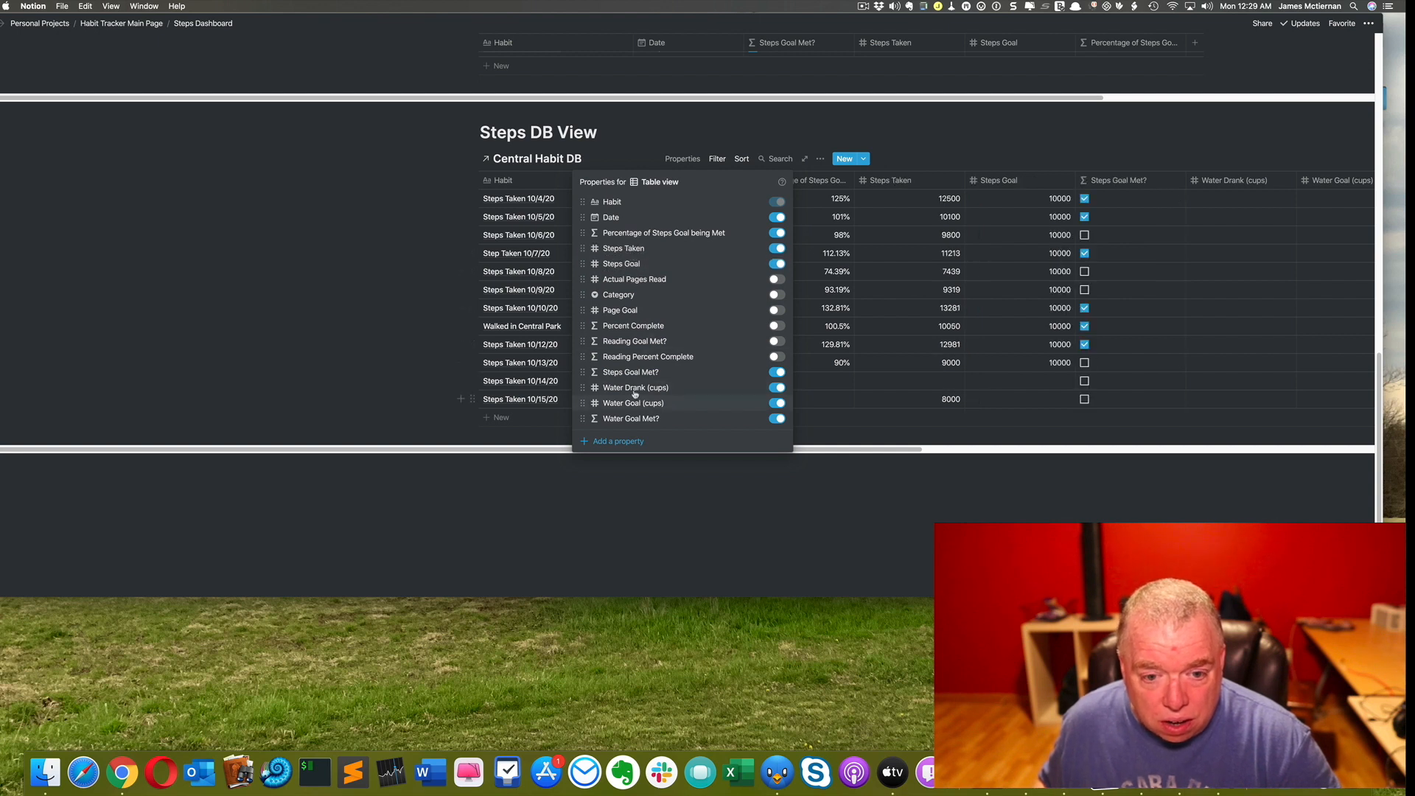
drag(634, 374, 636, 240)
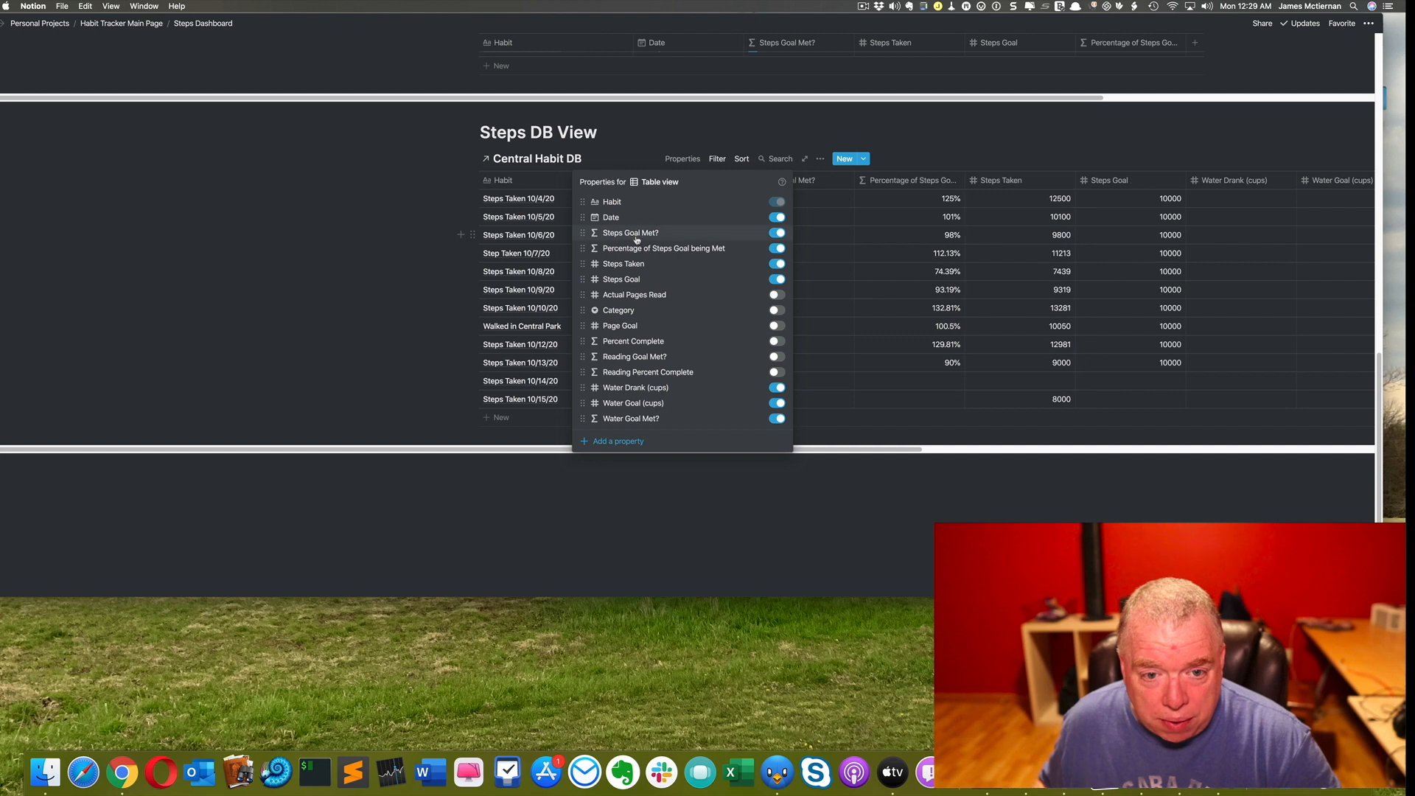
Step: Hide the Water Drank (cups), Water Goal (cups) and Water Goal Met? properties in the "Steps DB View" table
click(777, 388)
click(777, 403)
click(778, 419)
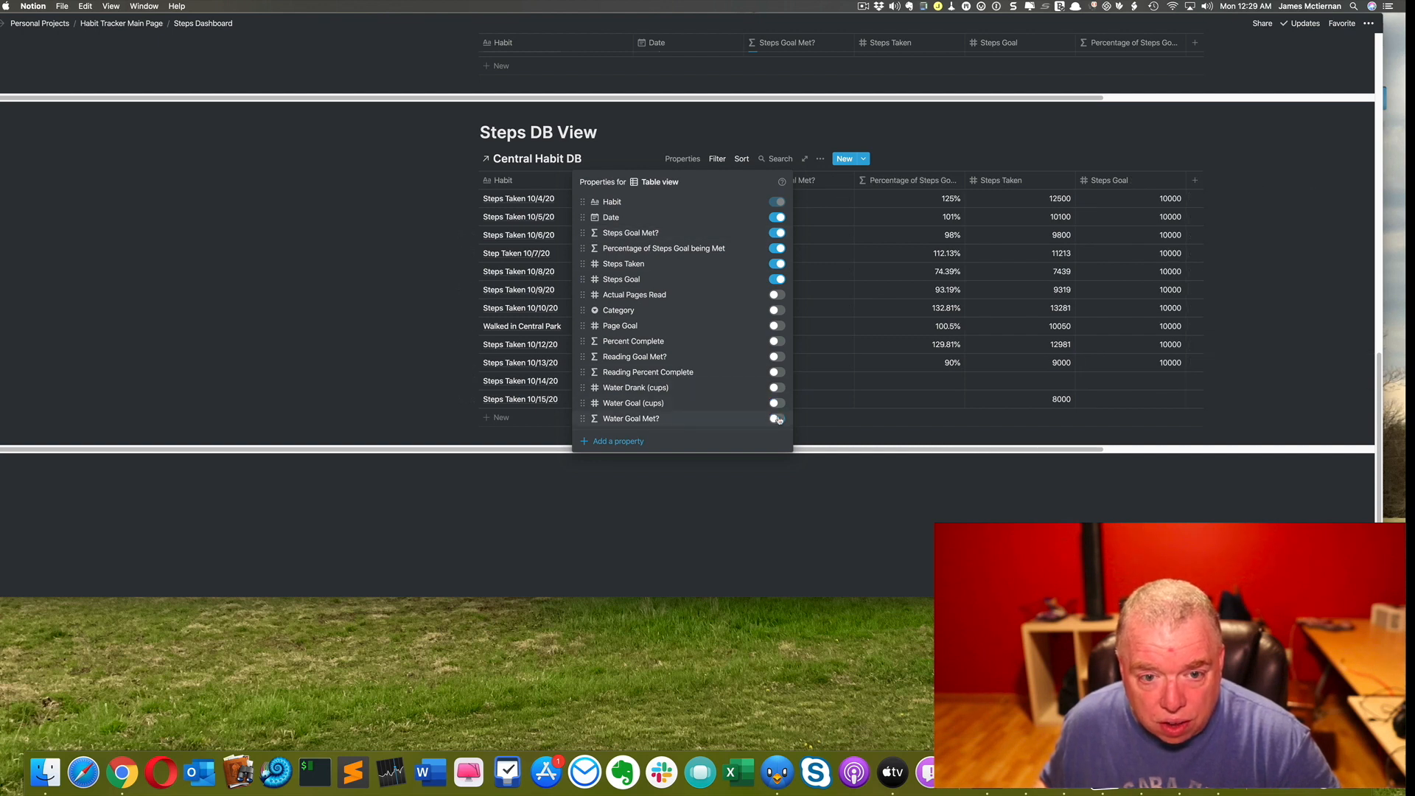
click(874, 440)
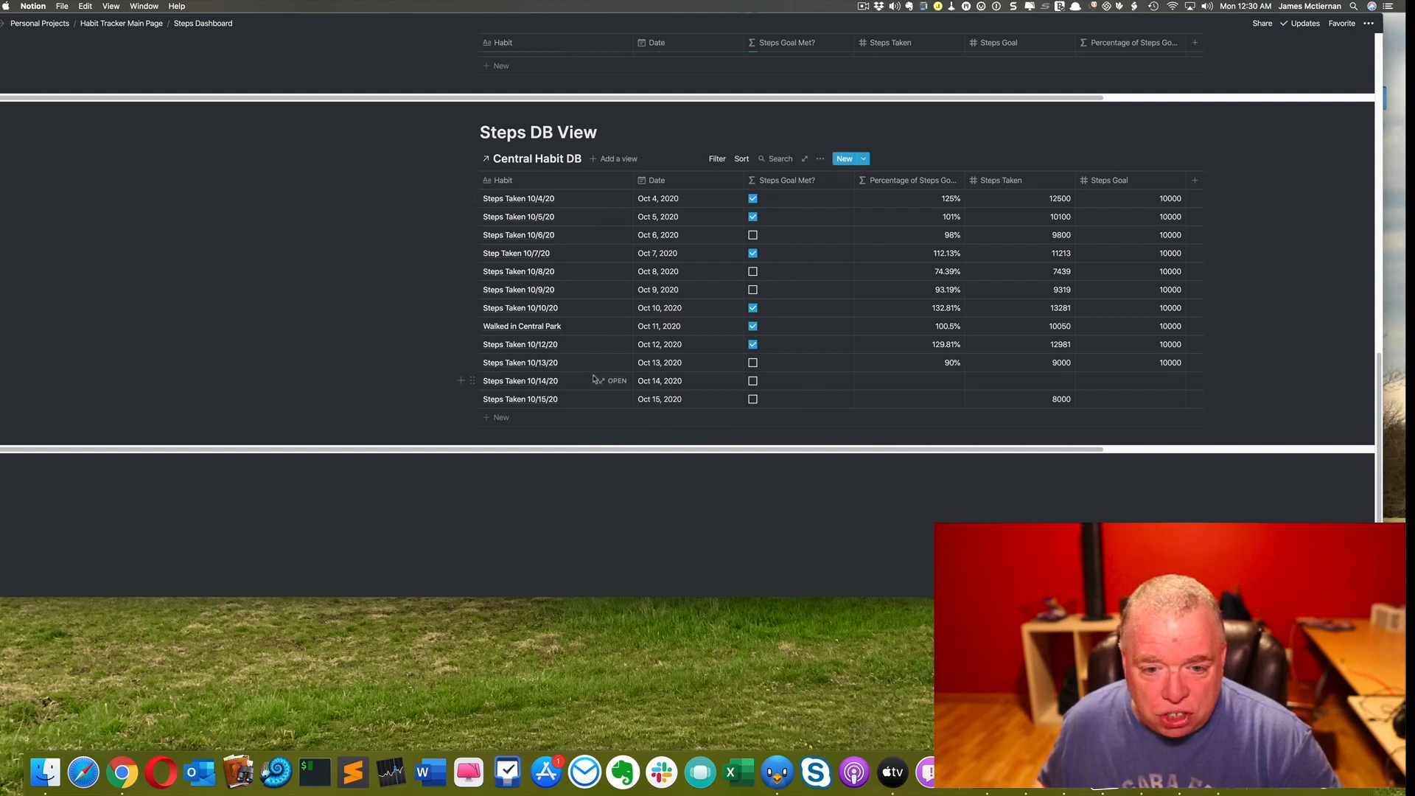
Step: Enter 12000 for Steps Taken and 10000 for Steps Goal in the "Steps Taken 10/14/20" row
click(938, 385)
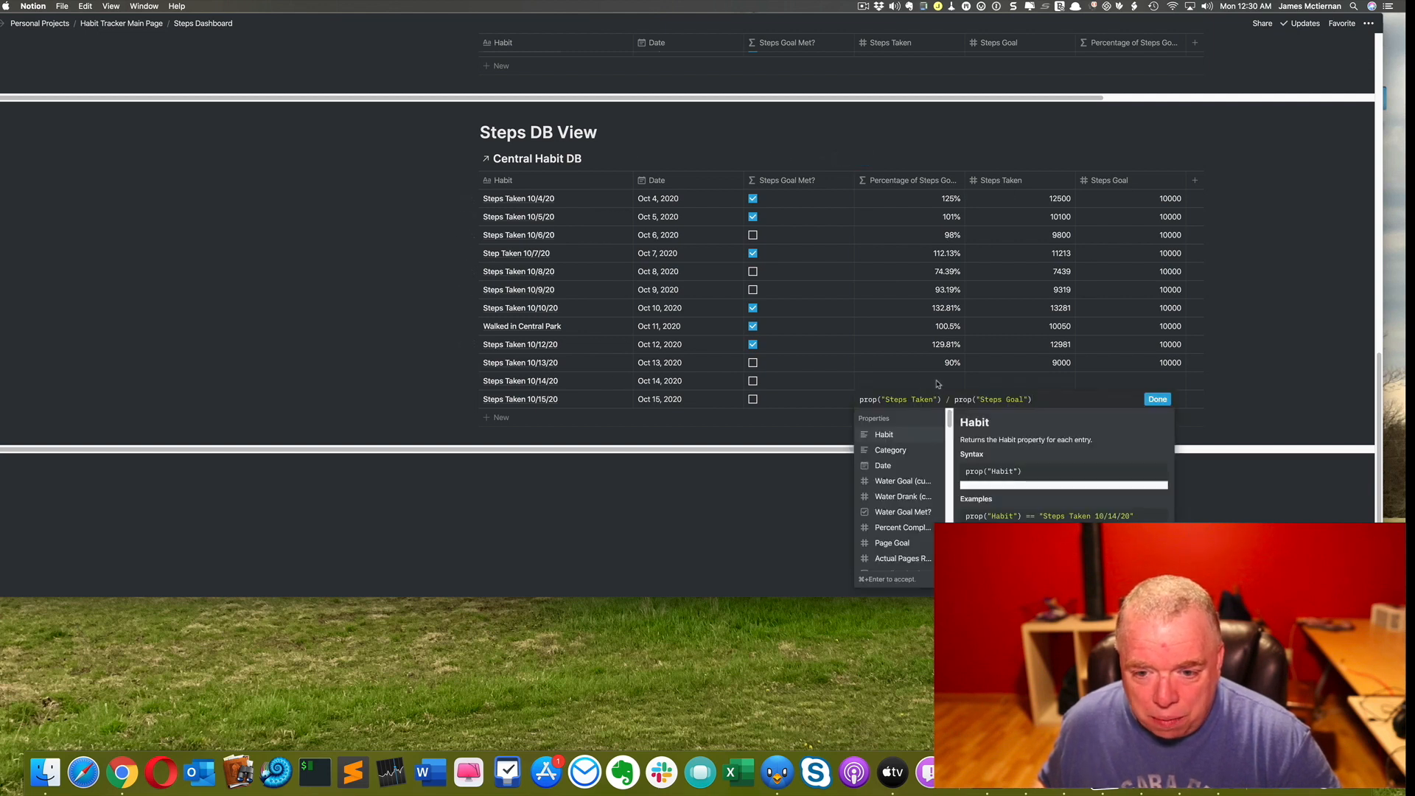
key(Escape)
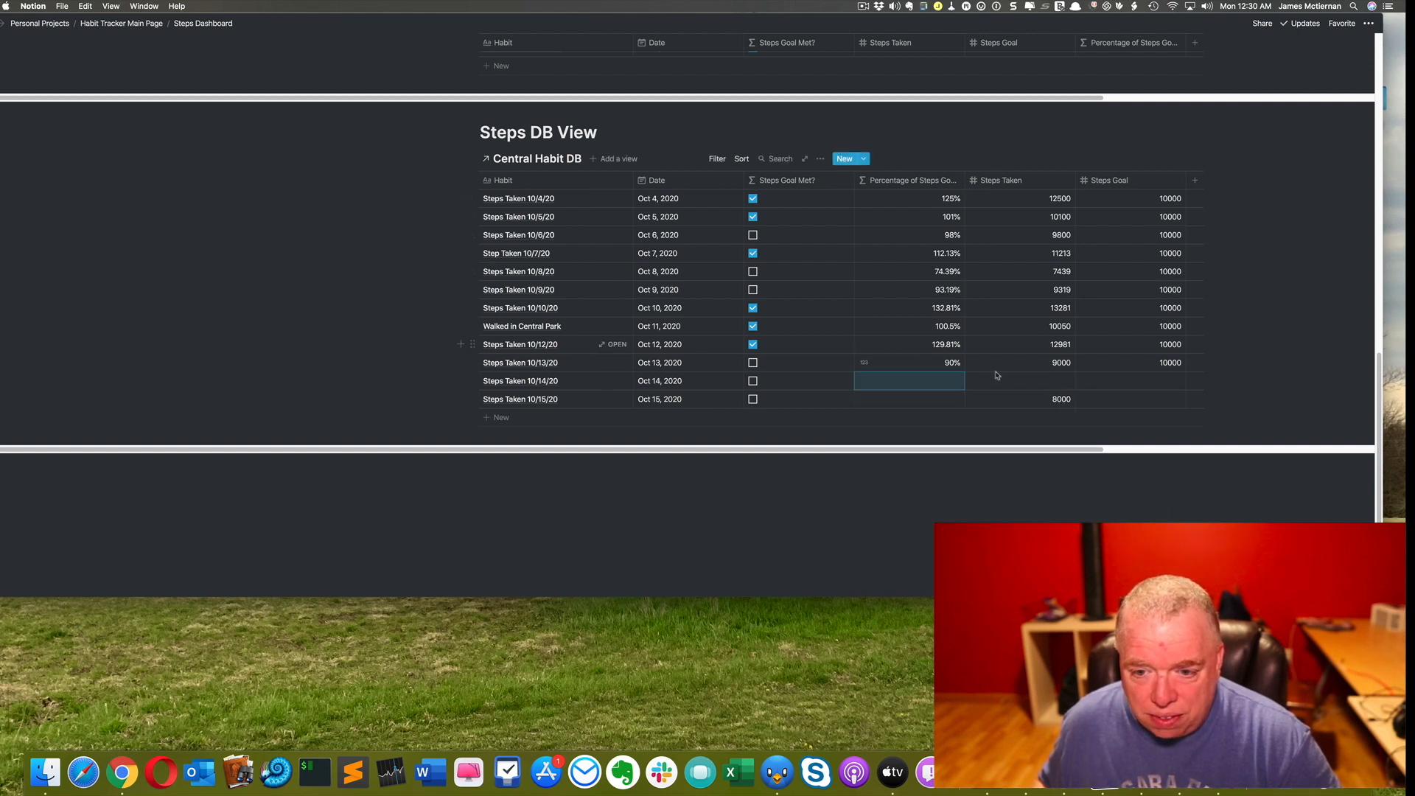
click(1043, 383)
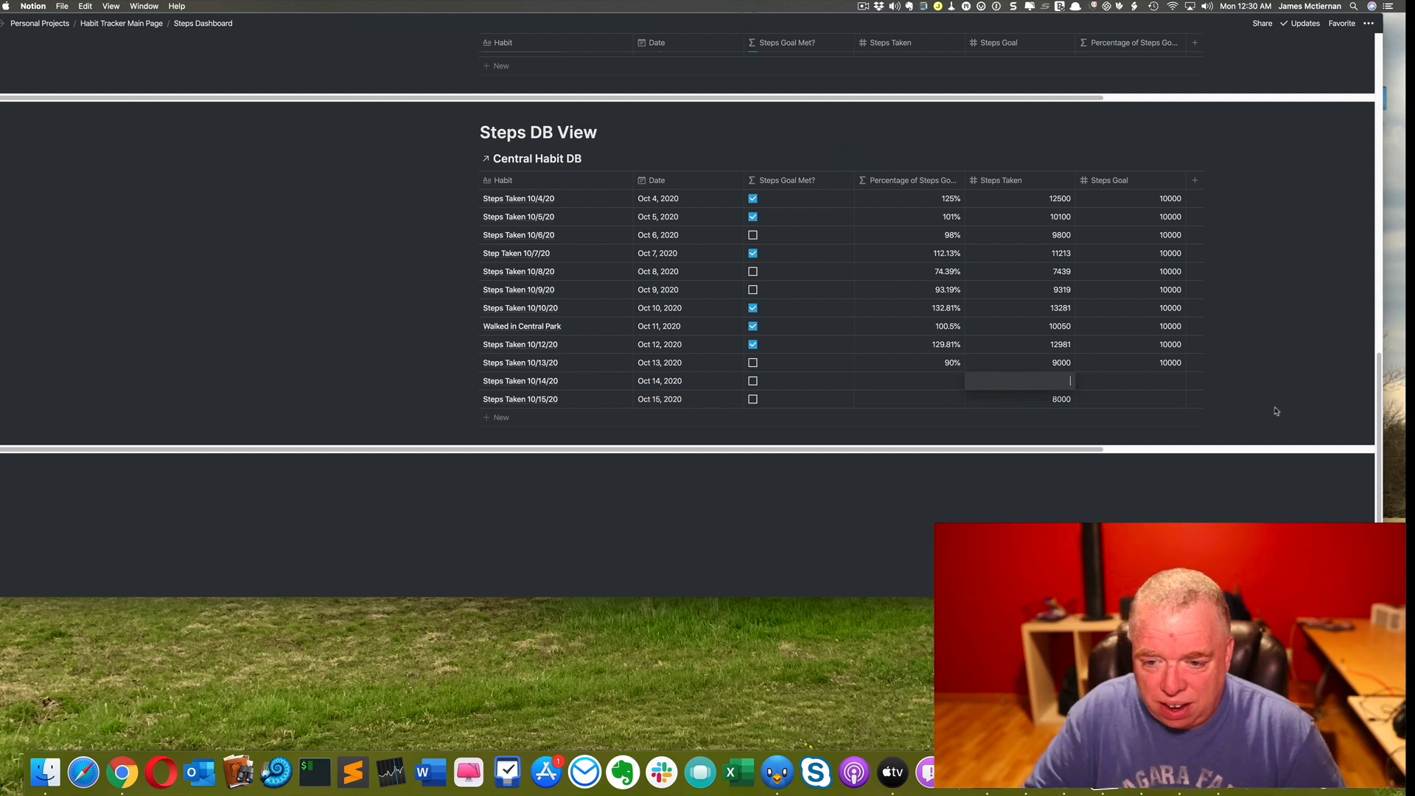
text(12000)
key(Tab)
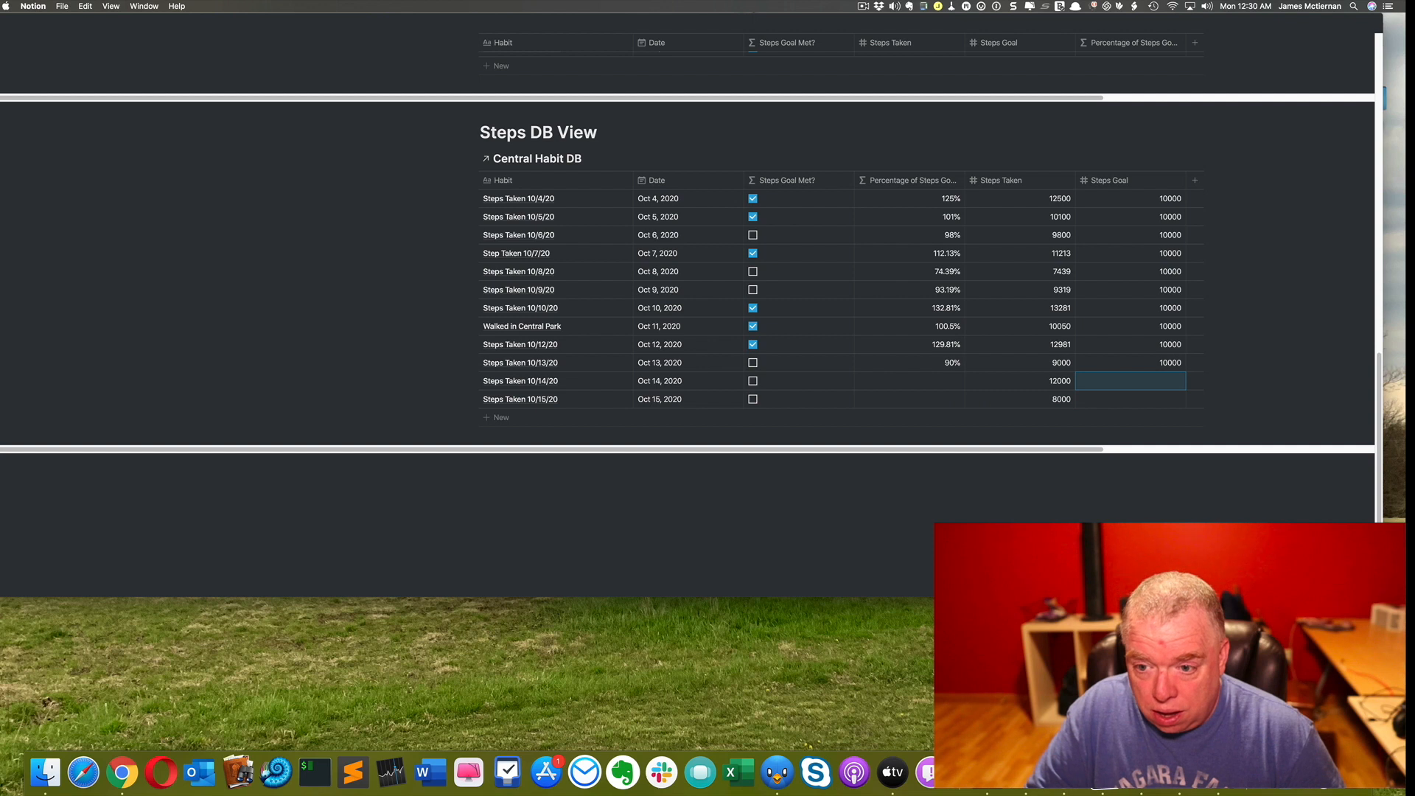
text(10000)
key(Return)
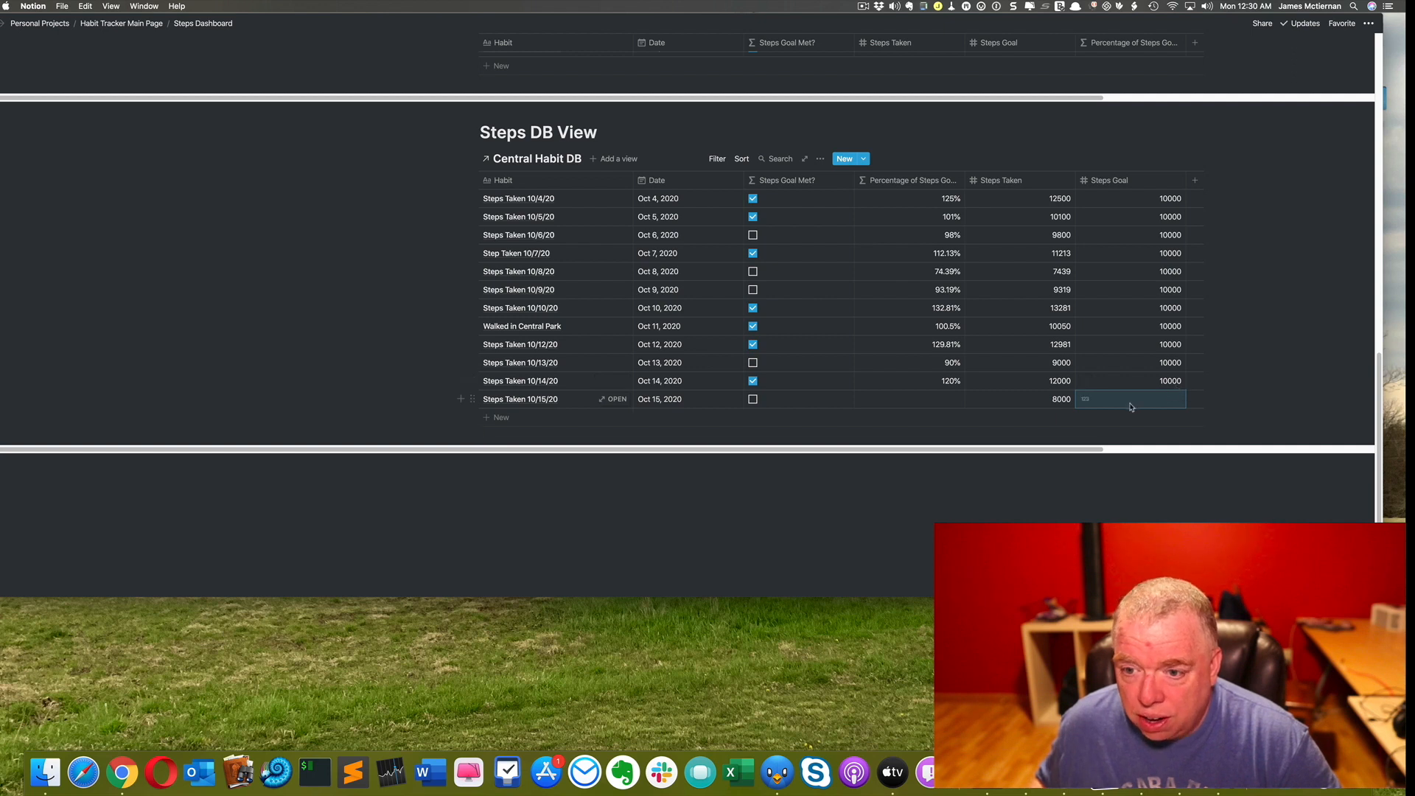
Step: Open the "Steps Taken 10/15/20" entry as a page and set its Steps Goal to 10000
click(618, 400)
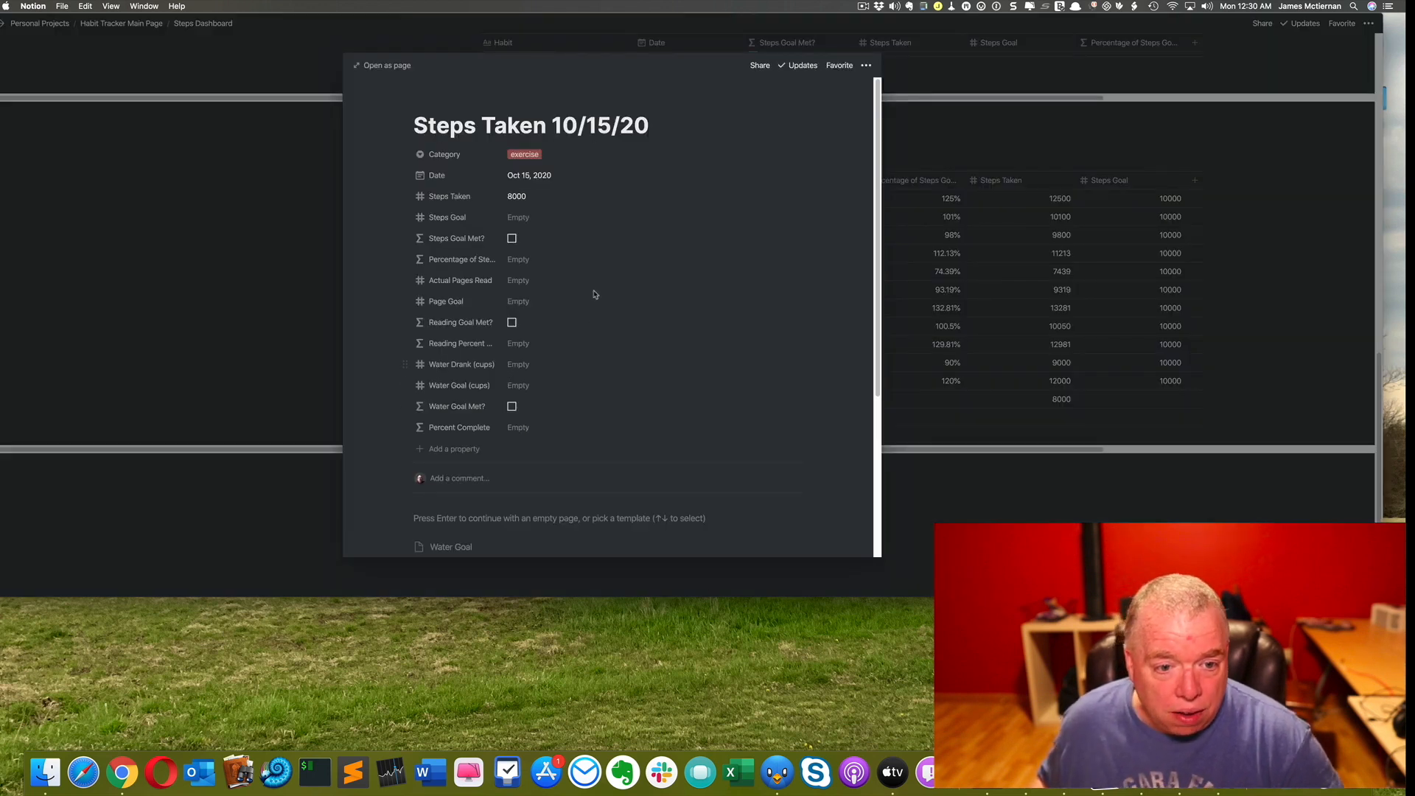
click(517, 219)
text(10000)
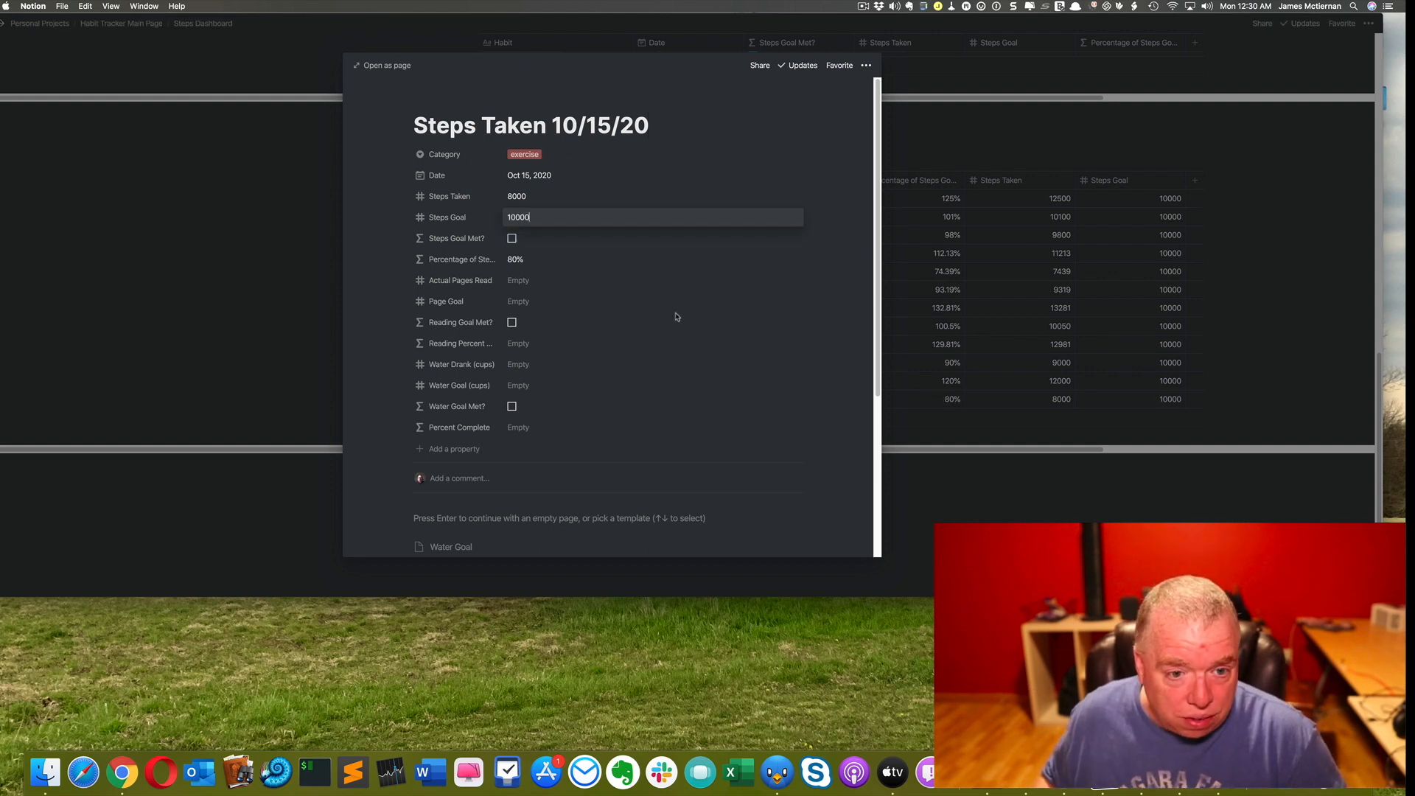
click(939, 491)
click(939, 493)
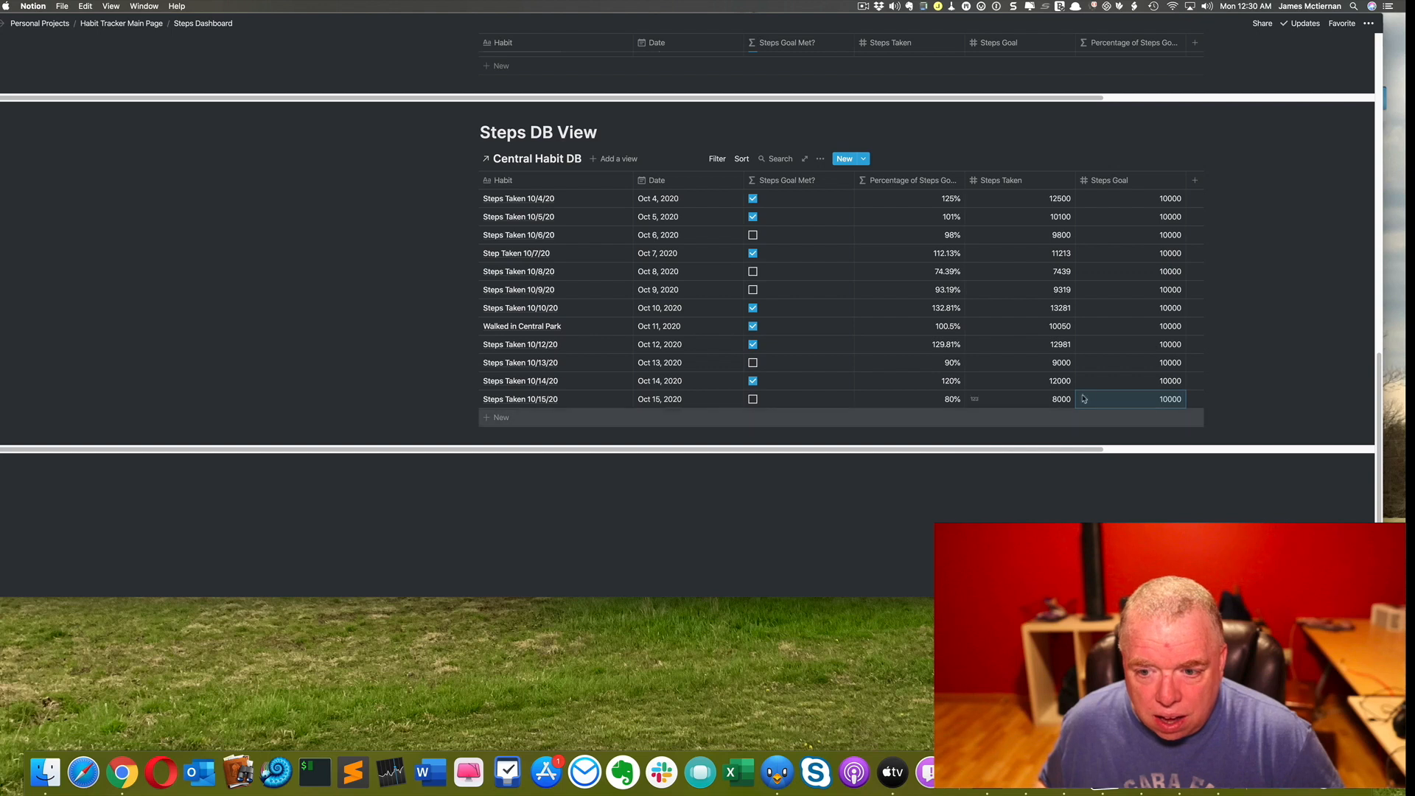
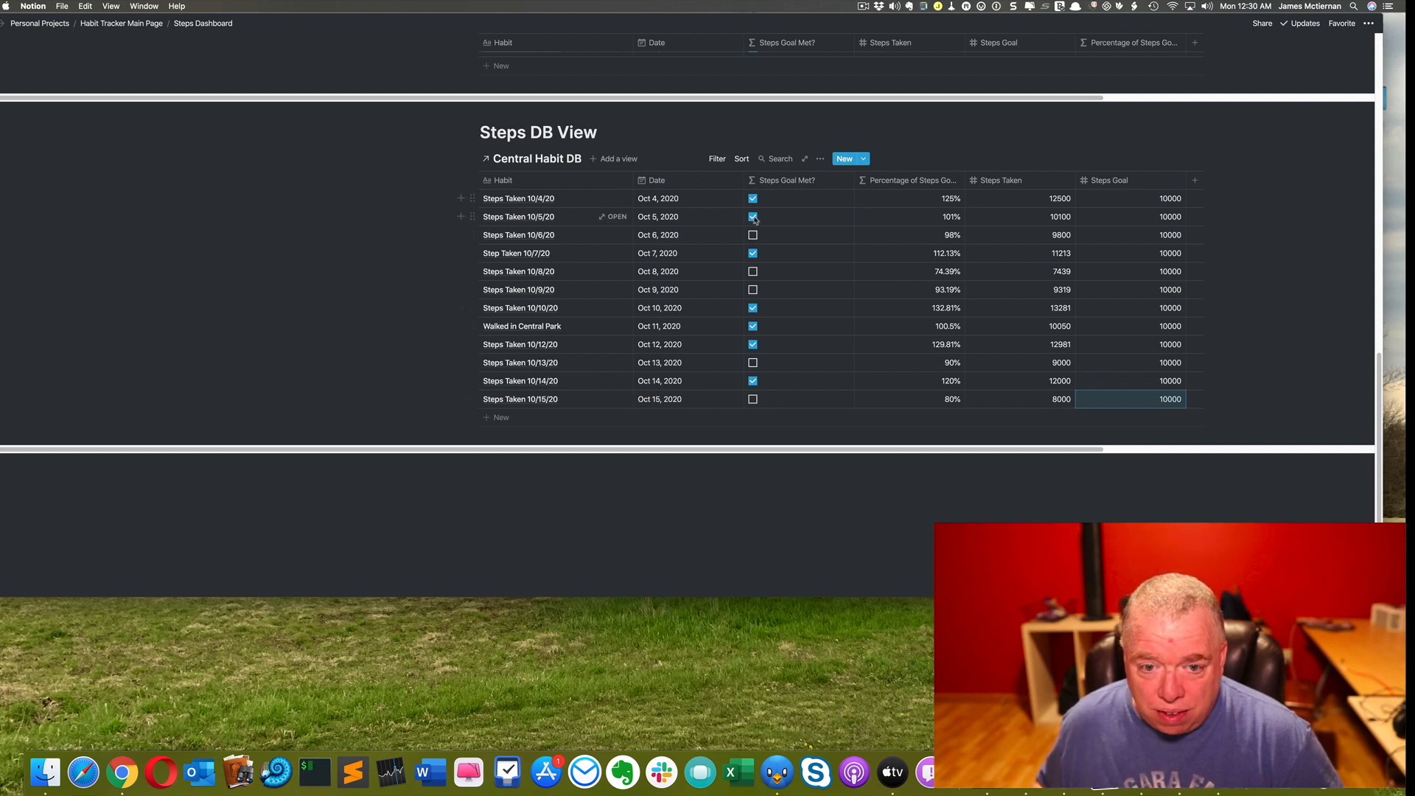
Step: Add an Average calculation to the Percentage of Steps Goal column in the "Steps Data for last 7 days" table
scroll(759, 361, down, 1)
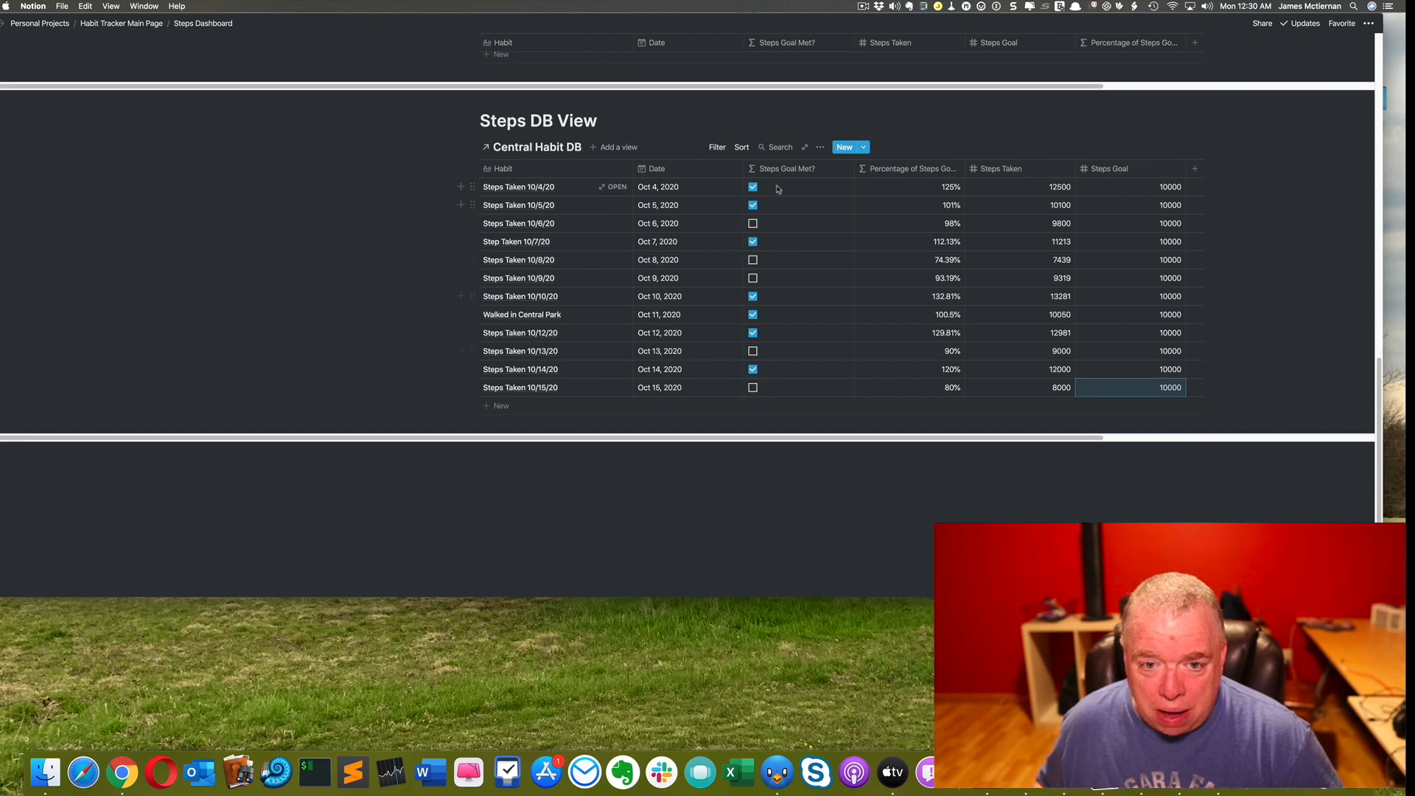
scroll(718, 227, up, 10)
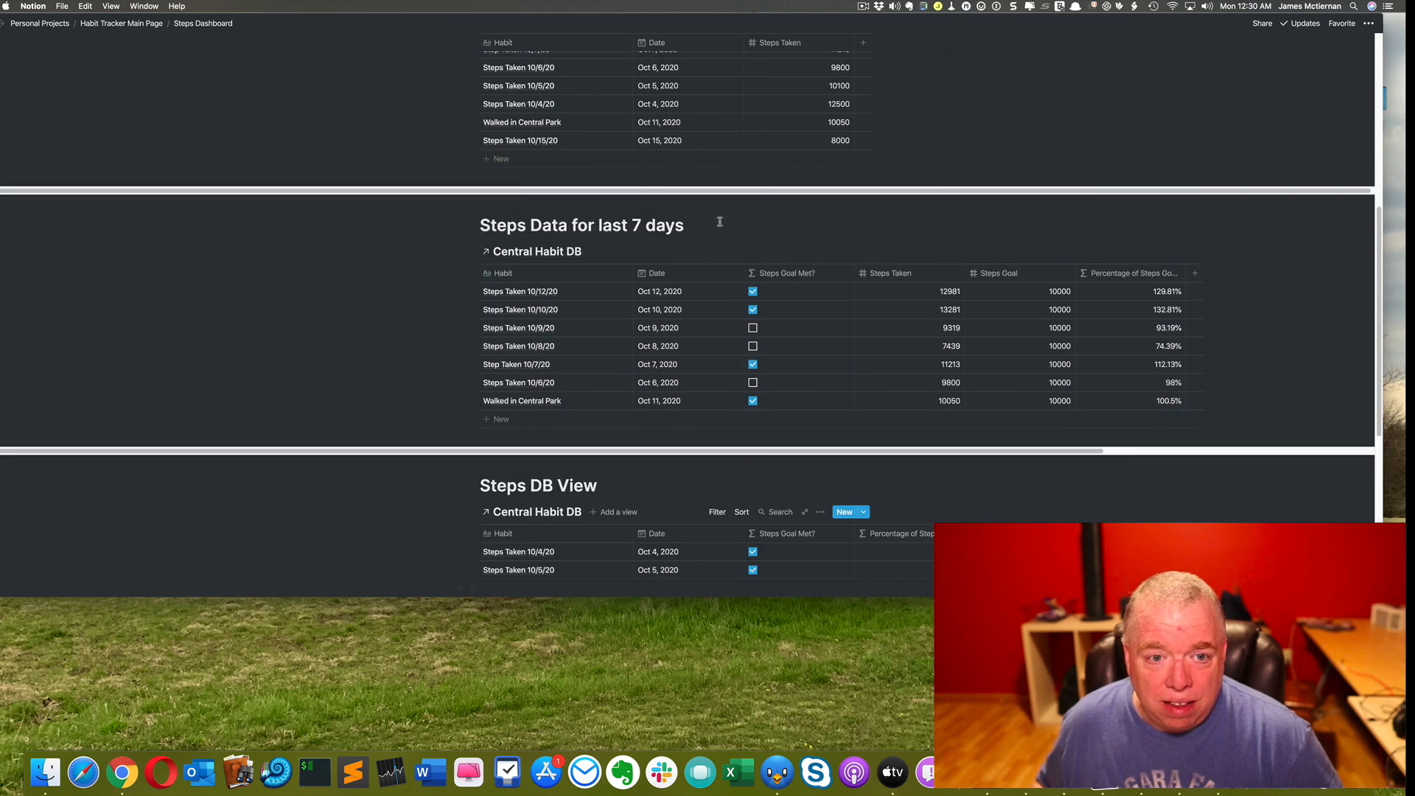
scroll(720, 226, down, 2)
scroll(721, 227, down, 5)
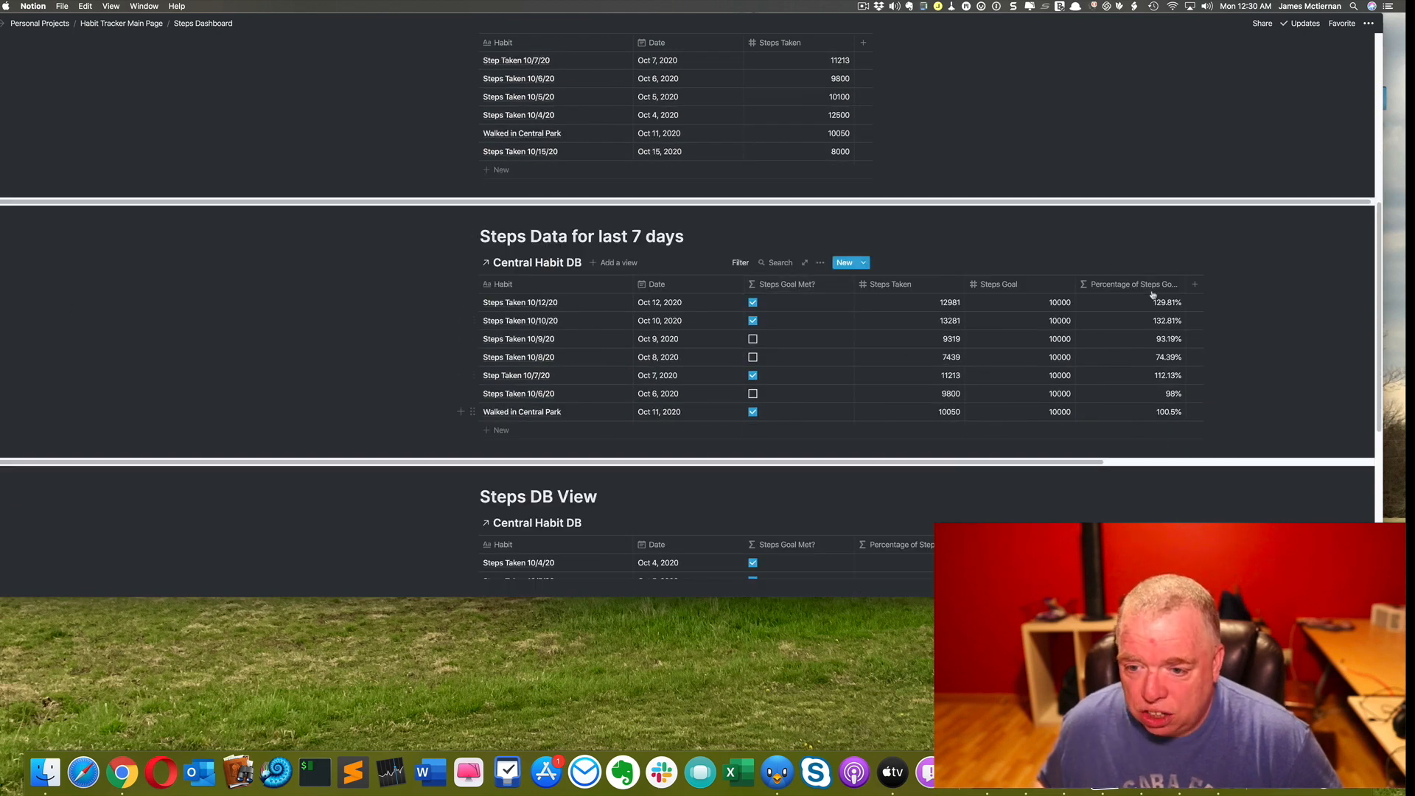
mouse_move(1159, 449)
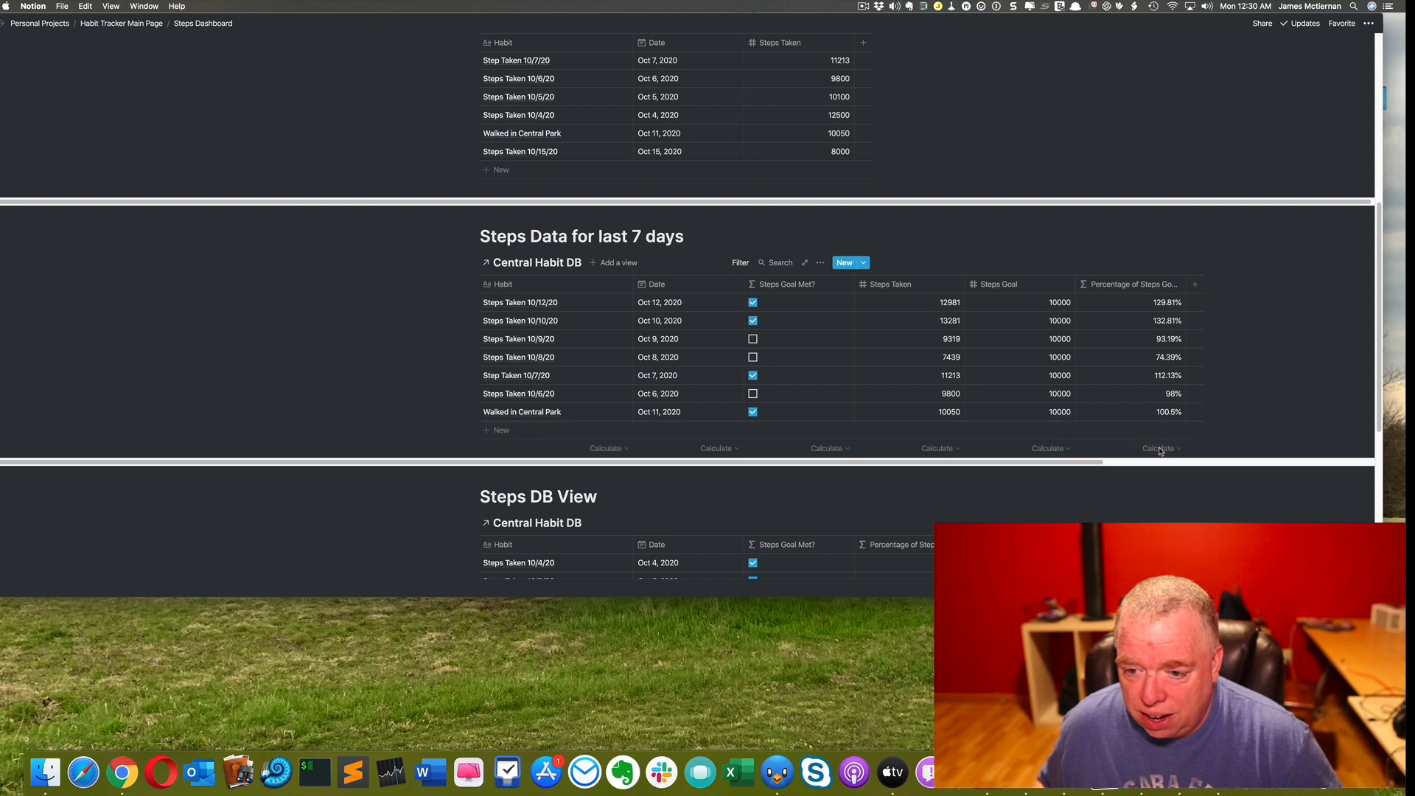
click(1159, 449)
click(1275, 398)
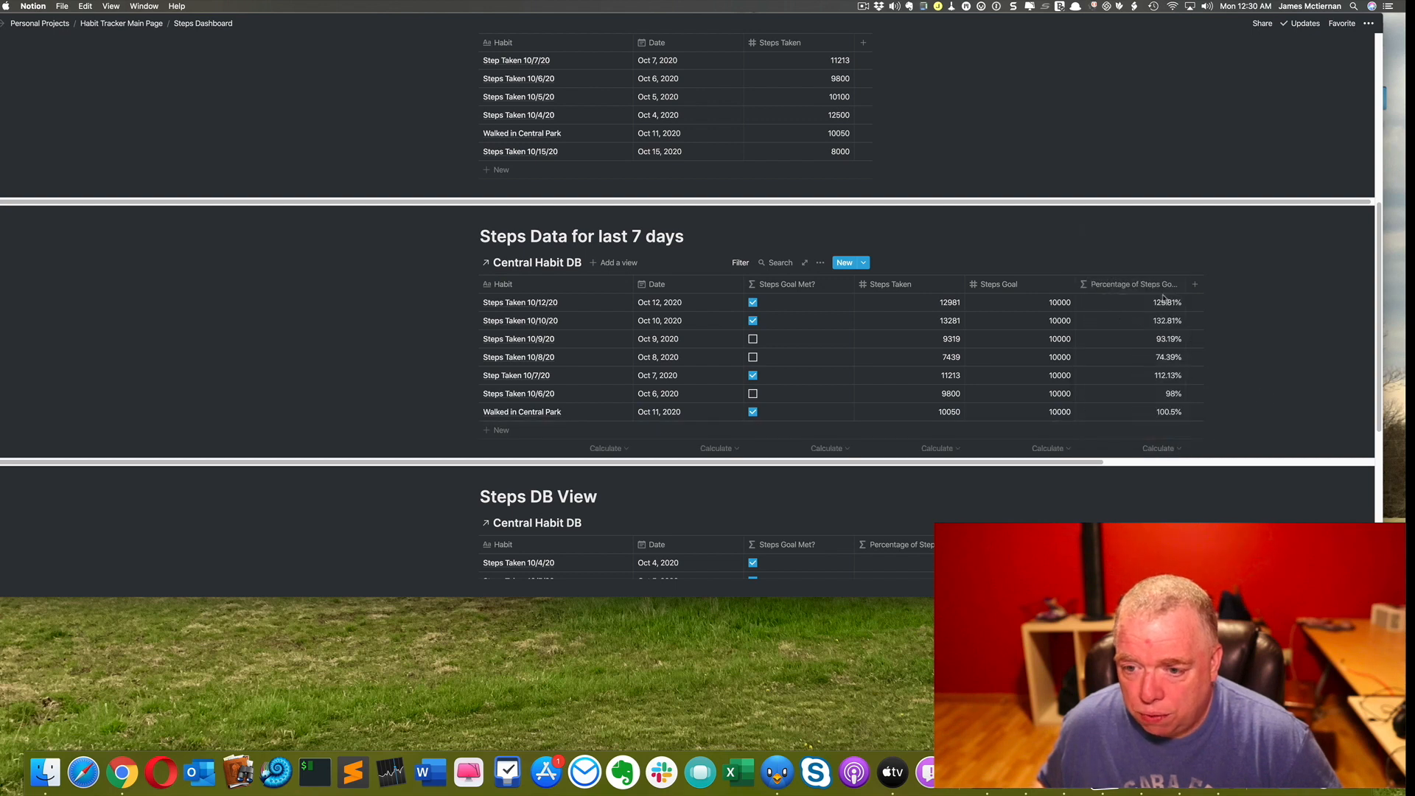
click(1163, 450)
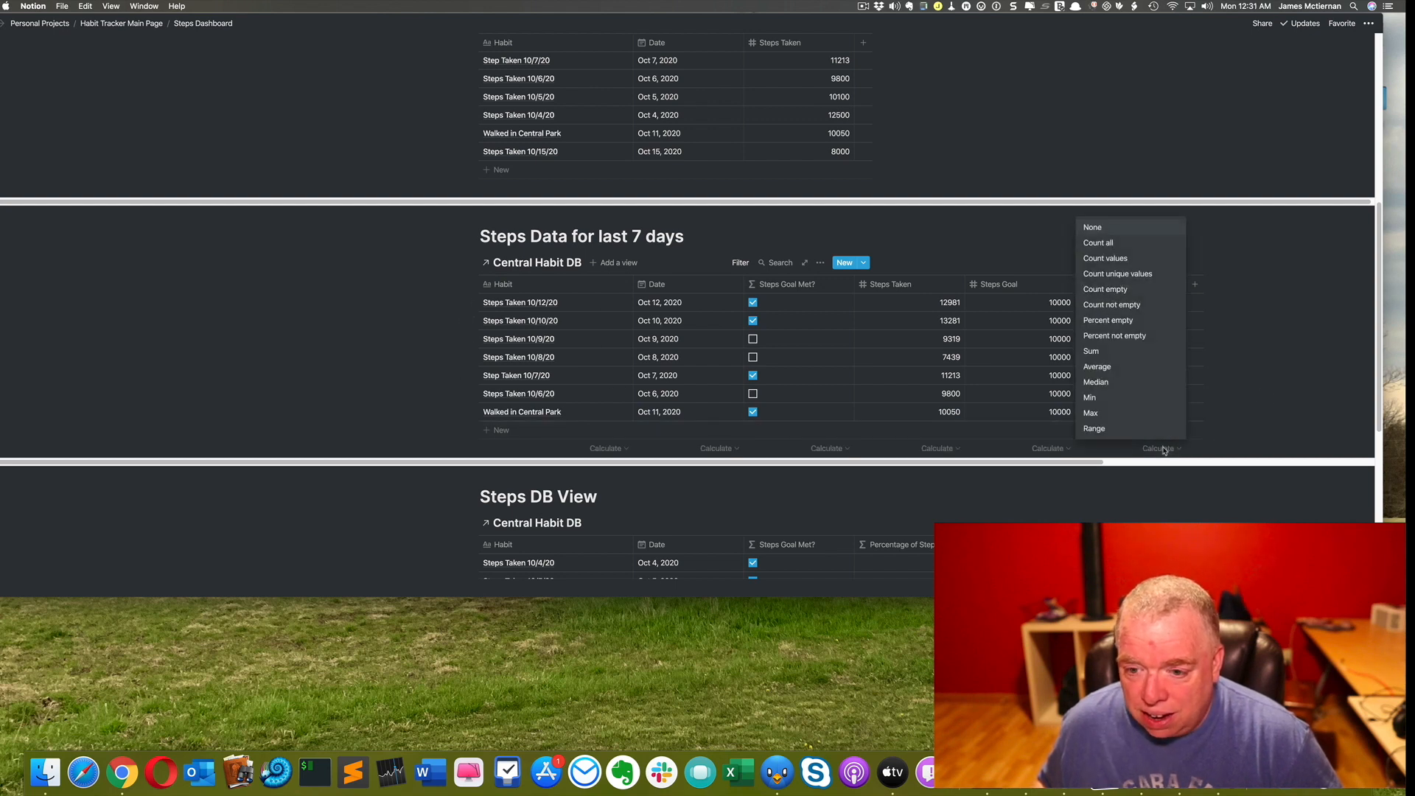
click(1136, 367)
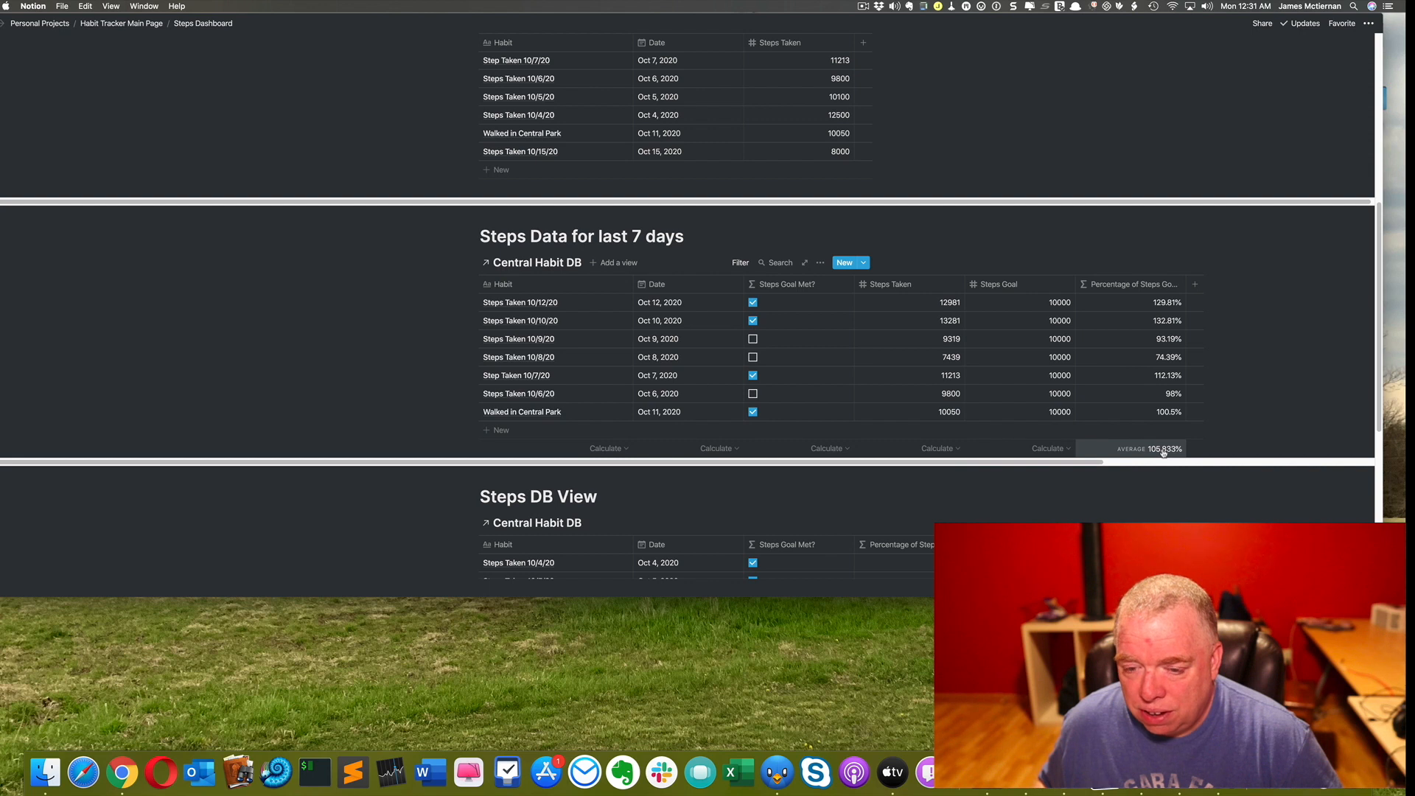
Step: Add Sum calculations to the Steps Goal and Steps Taken columns in the "Steps Data for last 7 days" table
click(1047, 448)
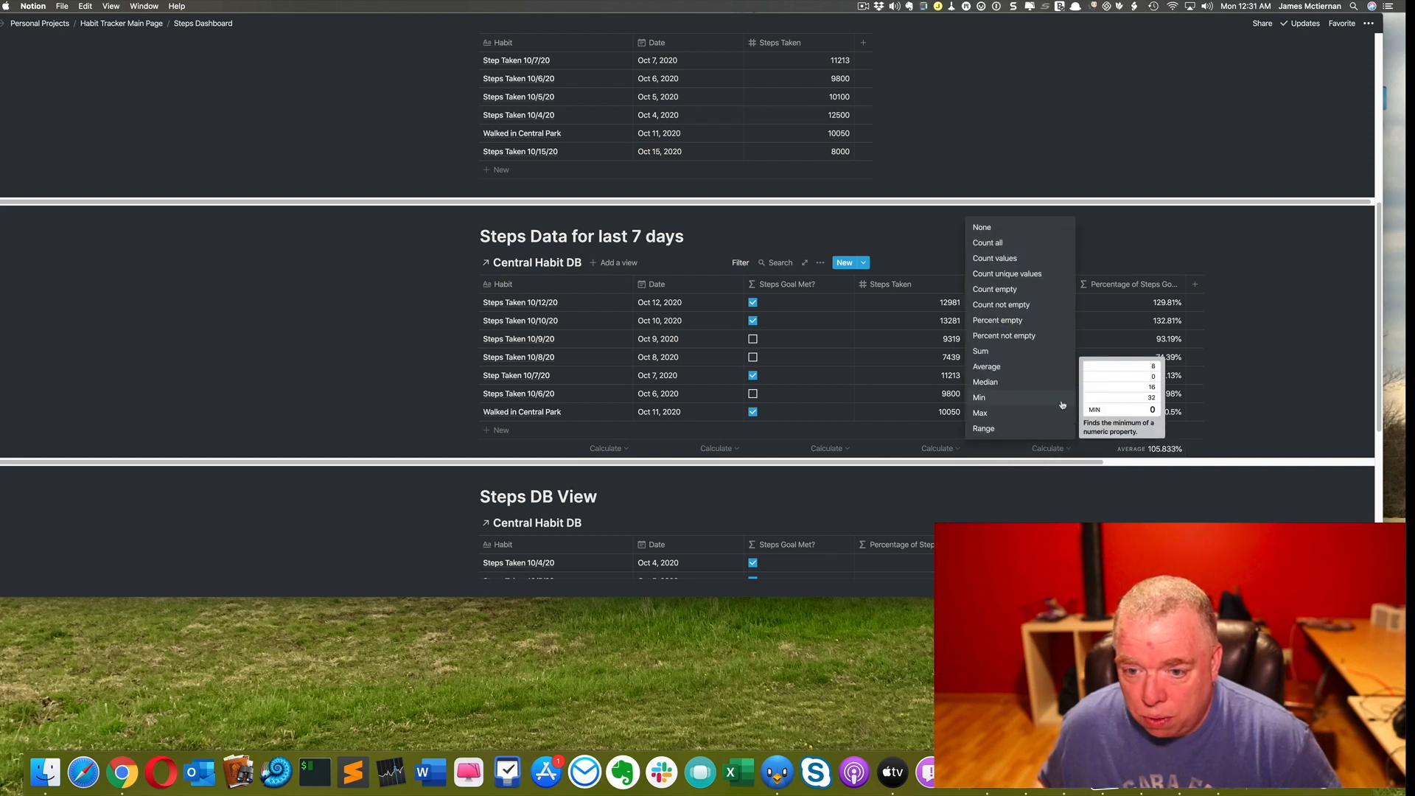
click(1040, 355)
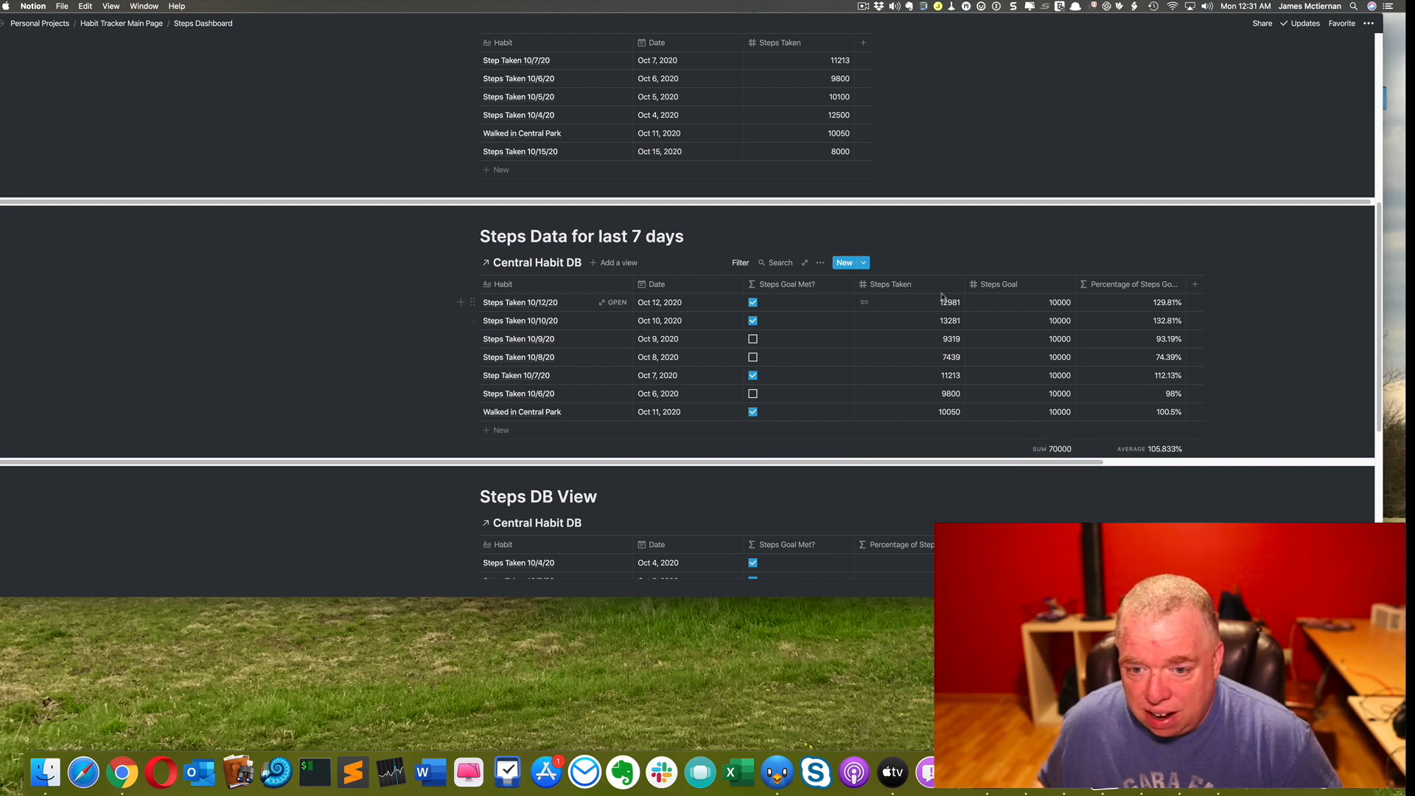
click(951, 451)
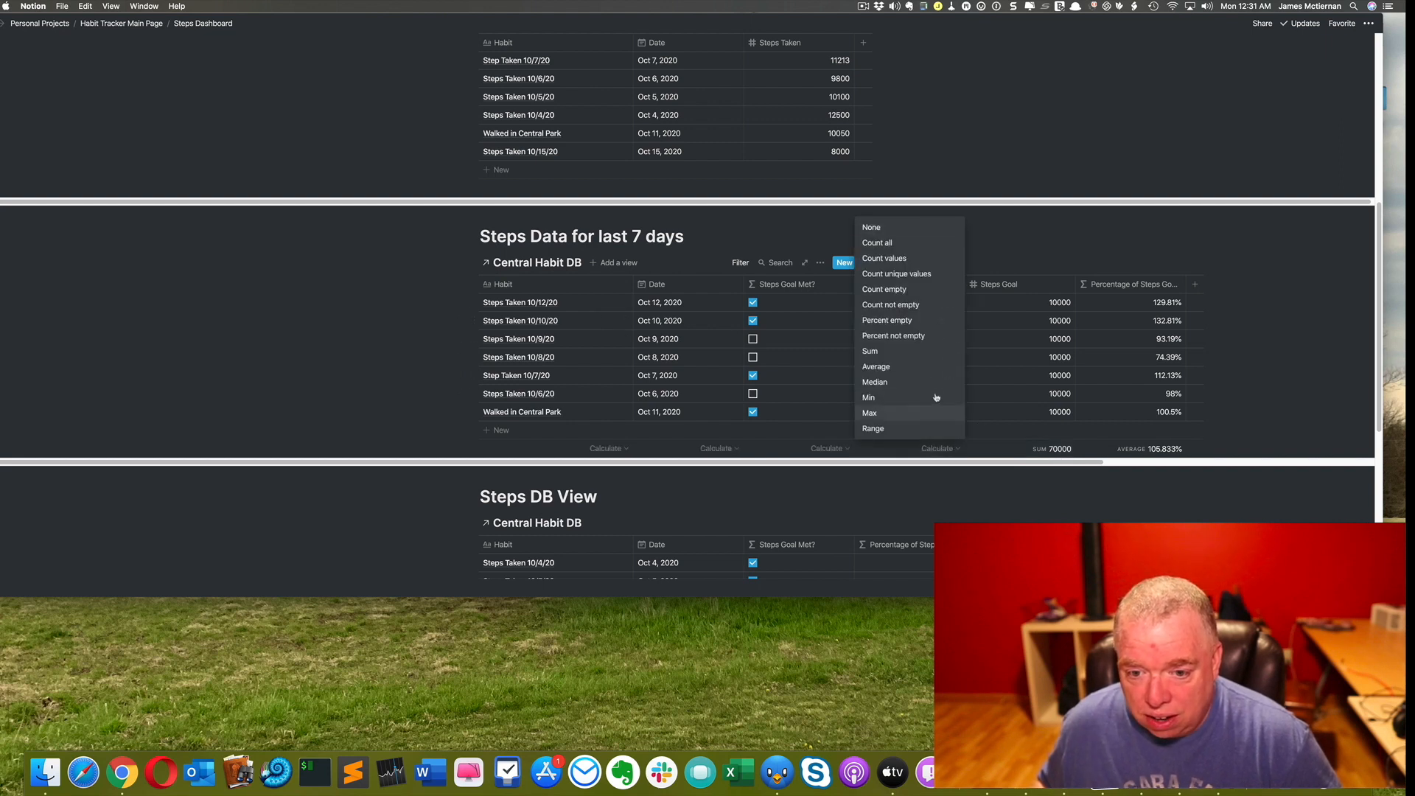
click(927, 355)
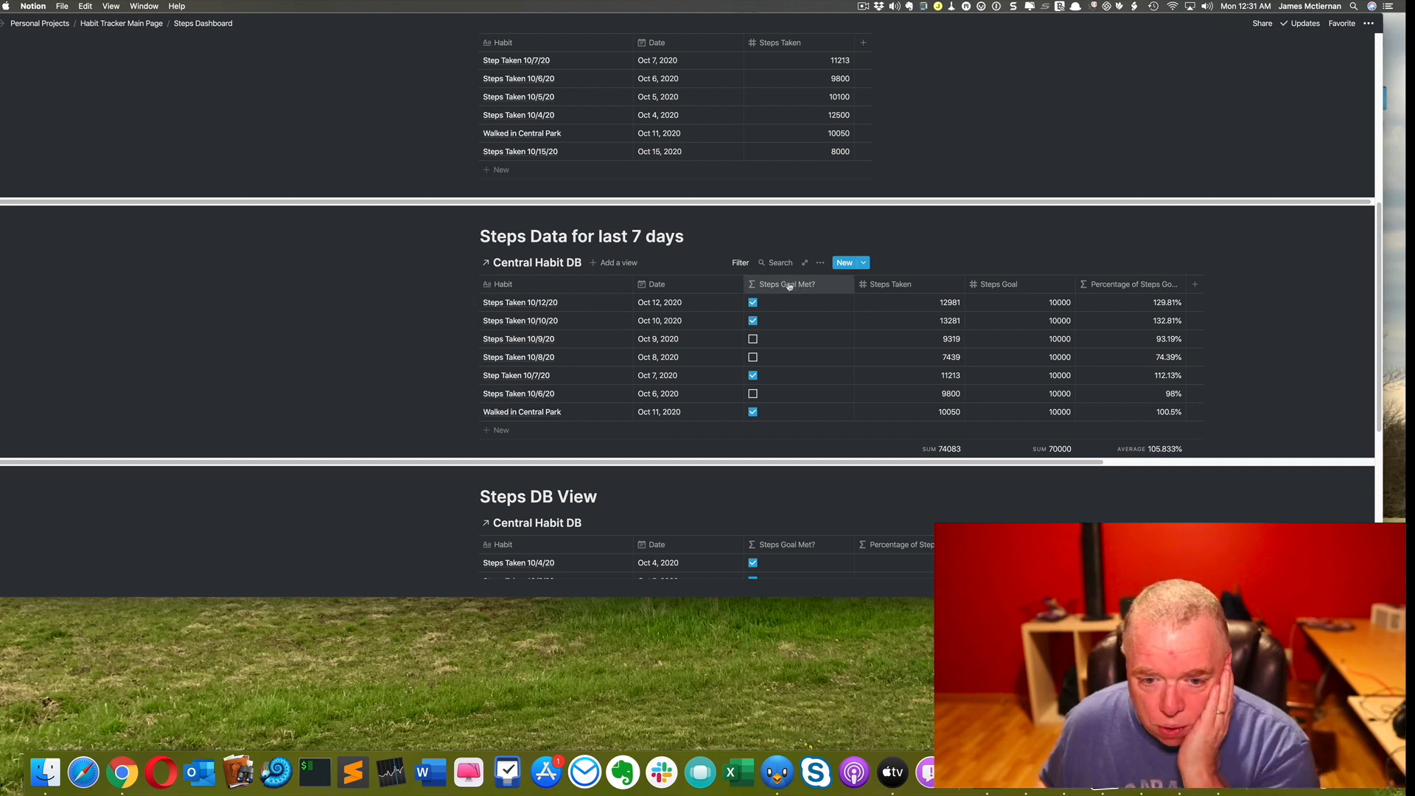
Step: Add a Percent checked calculation to the Steps Goal Met? column in the "Steps Data for last 7 days" table
click(813, 450)
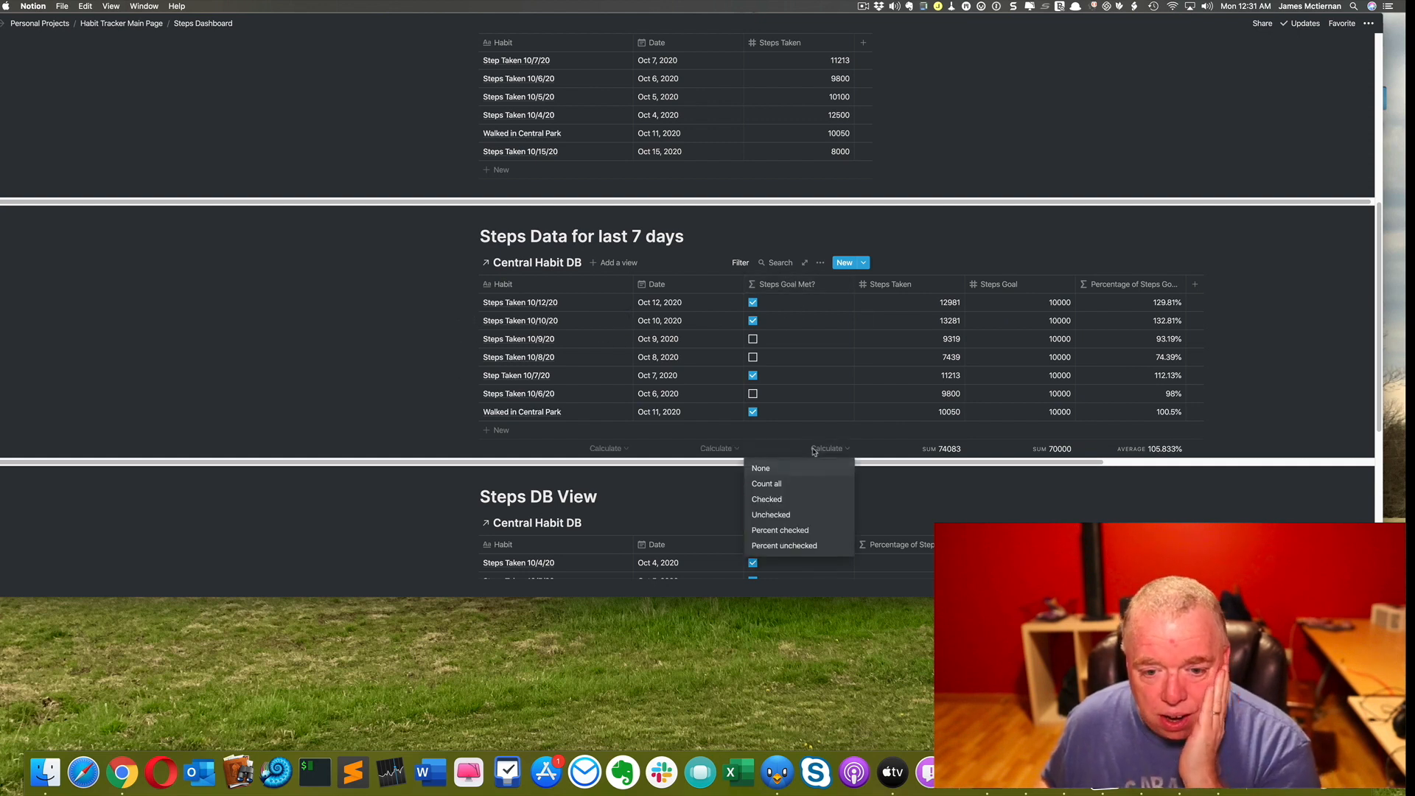
click(807, 530)
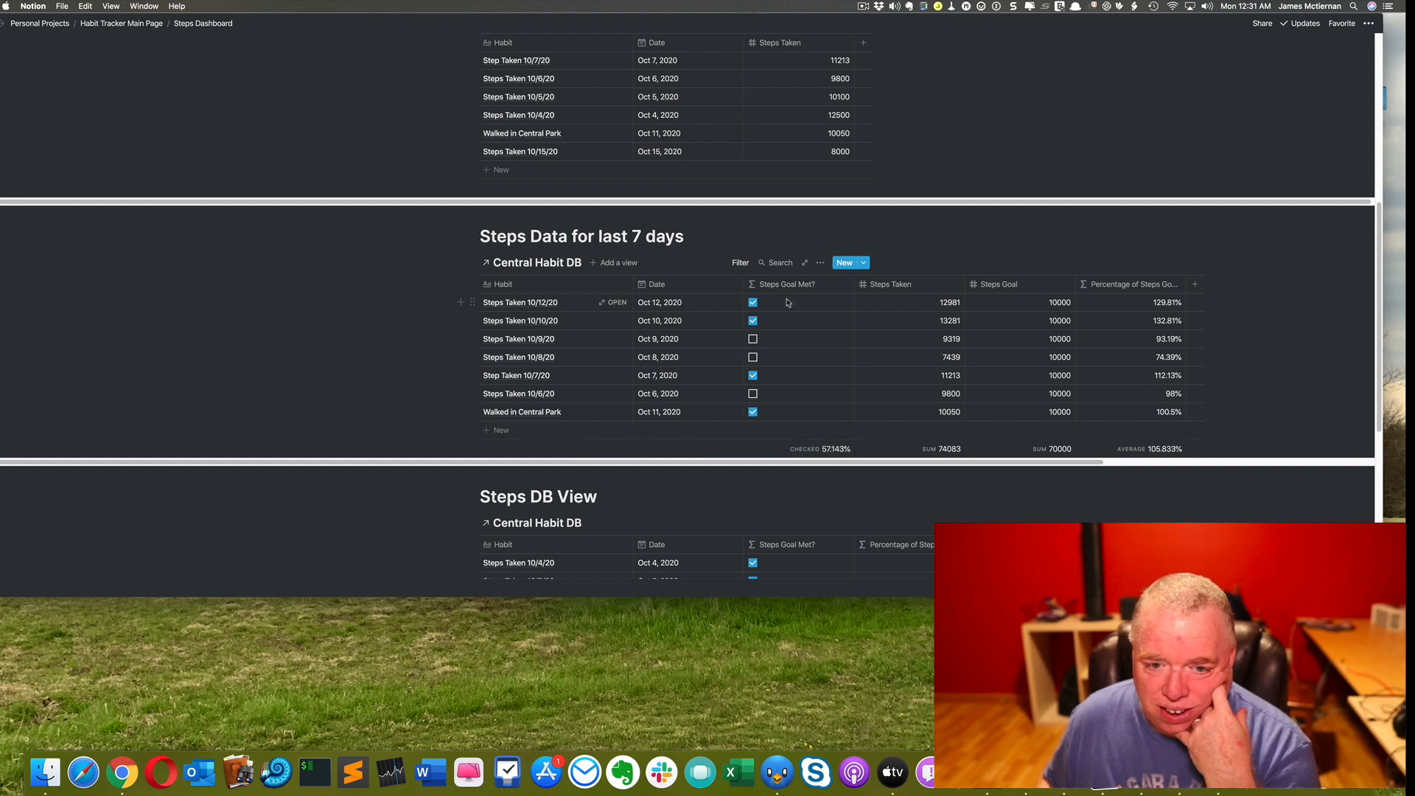
Step: Add an Average calculation to the Percentage of Steps Goal column in the "Steps DB View" table
scroll(958, 354, down, 10)
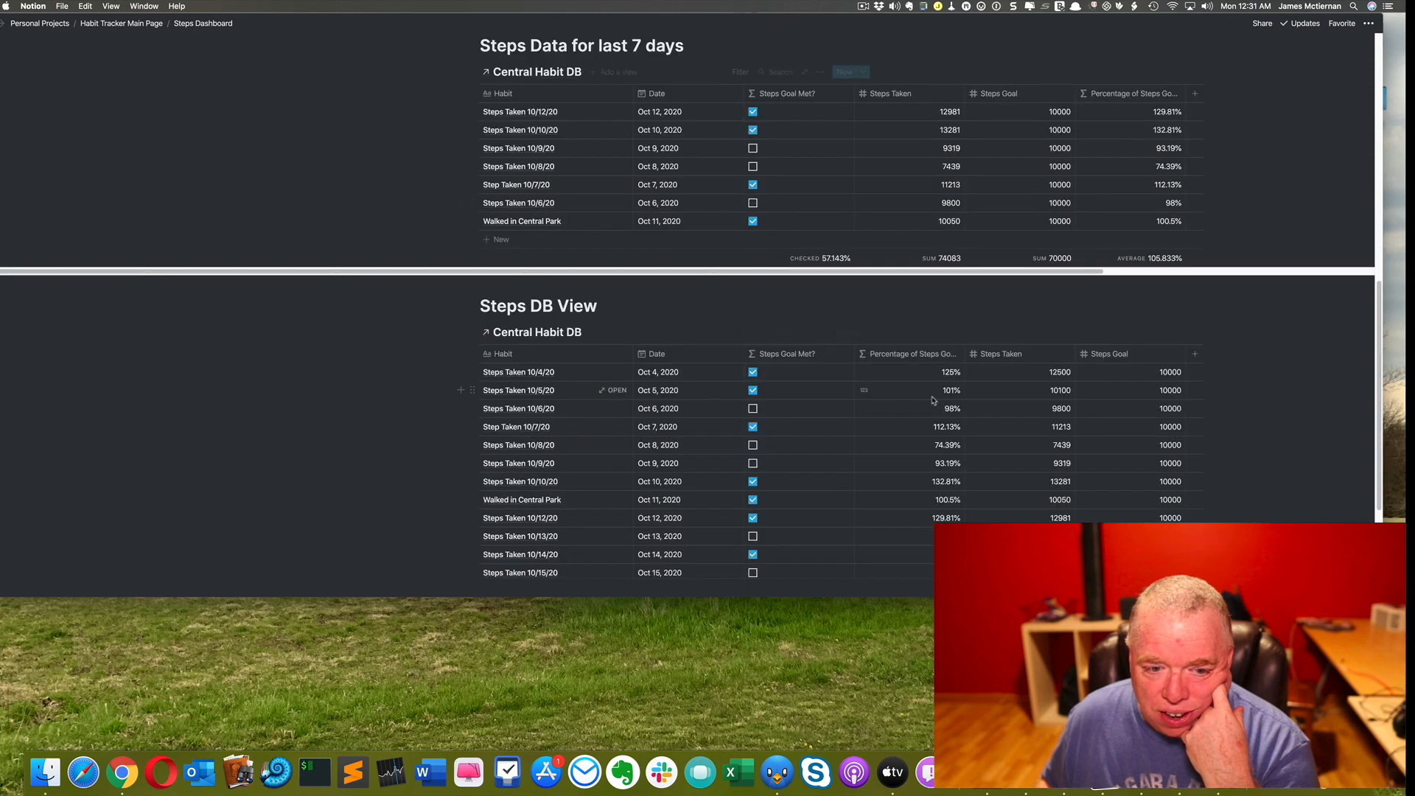
click(948, 411)
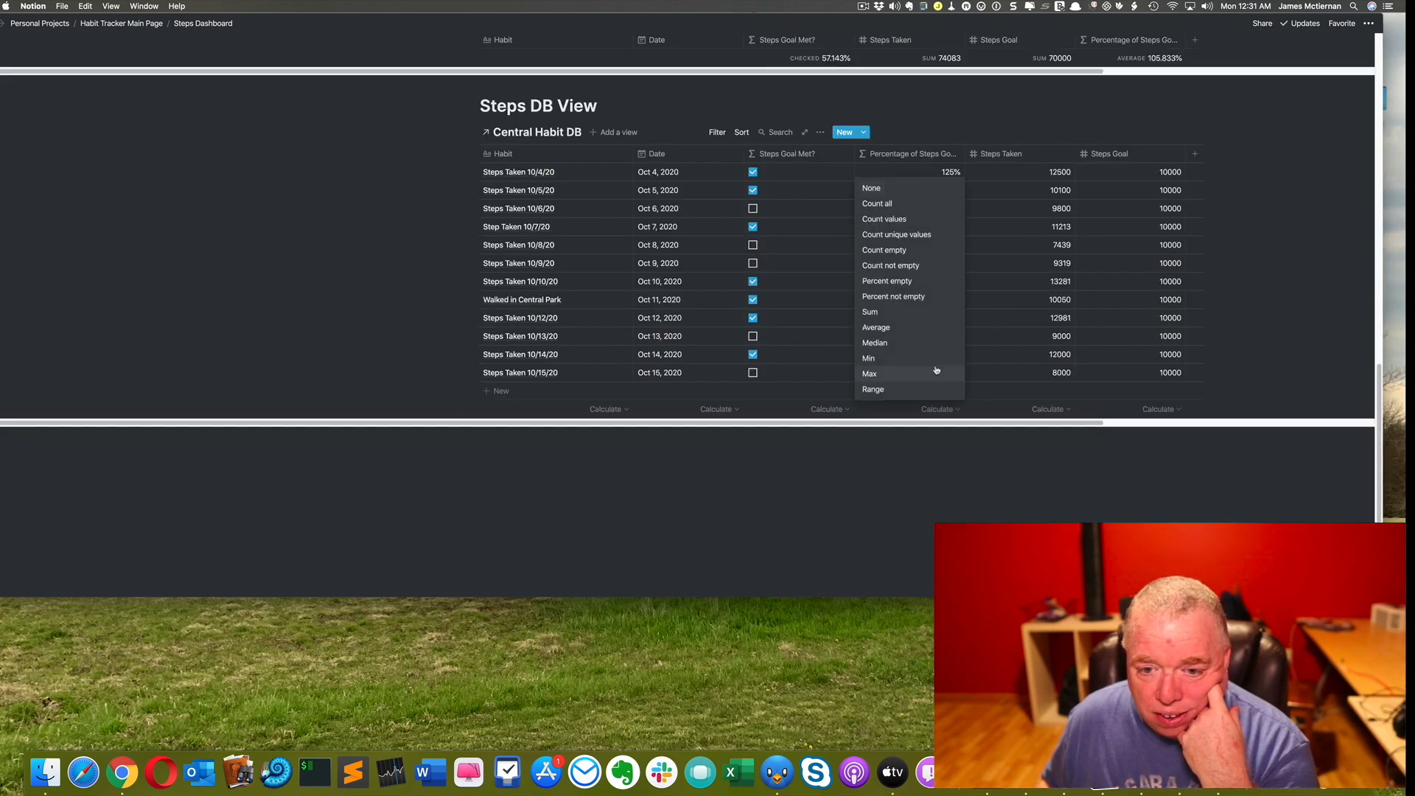
click(927, 329)
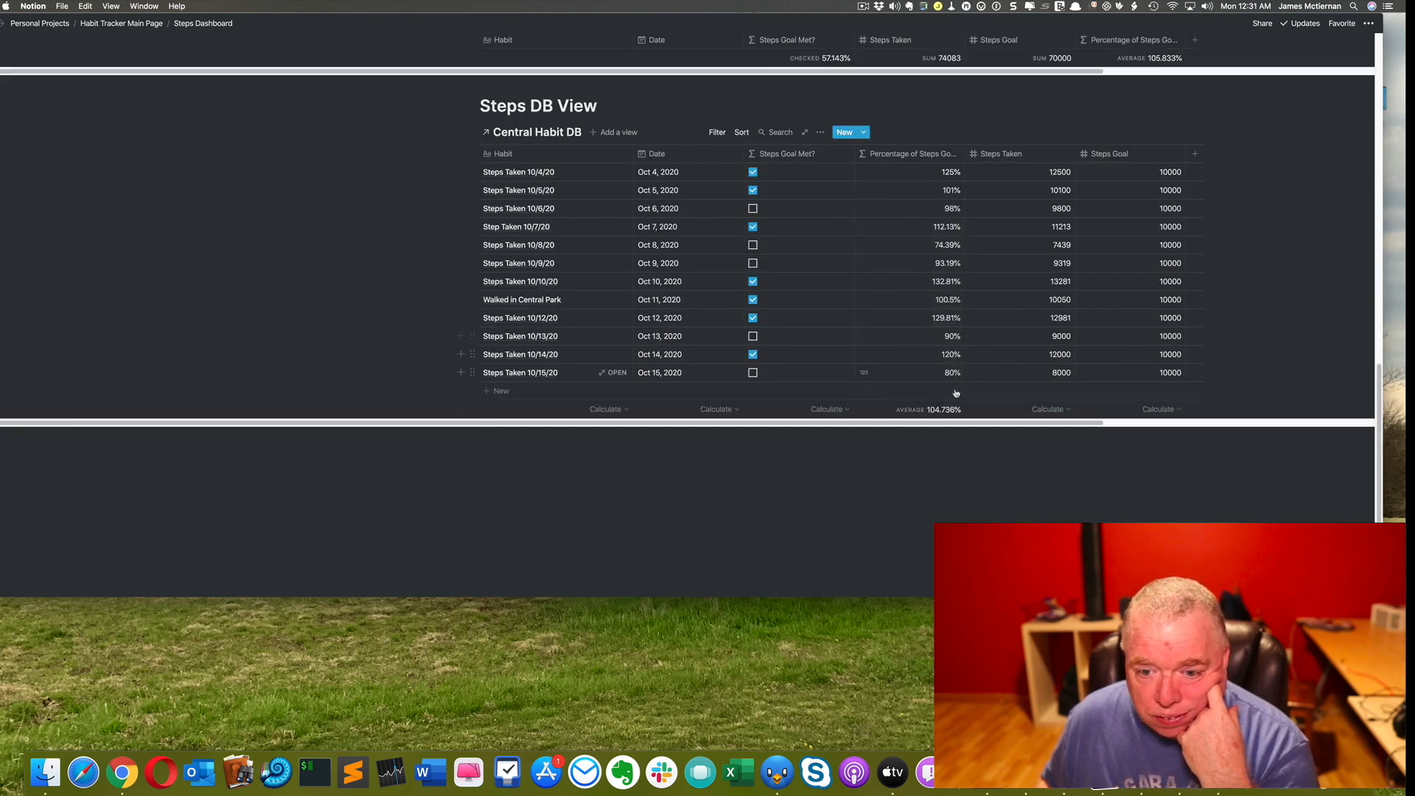
Step: Add Sum calculations to the Steps Taken and Steps Goal columns in the "Steps DB View" table
click(1064, 392)
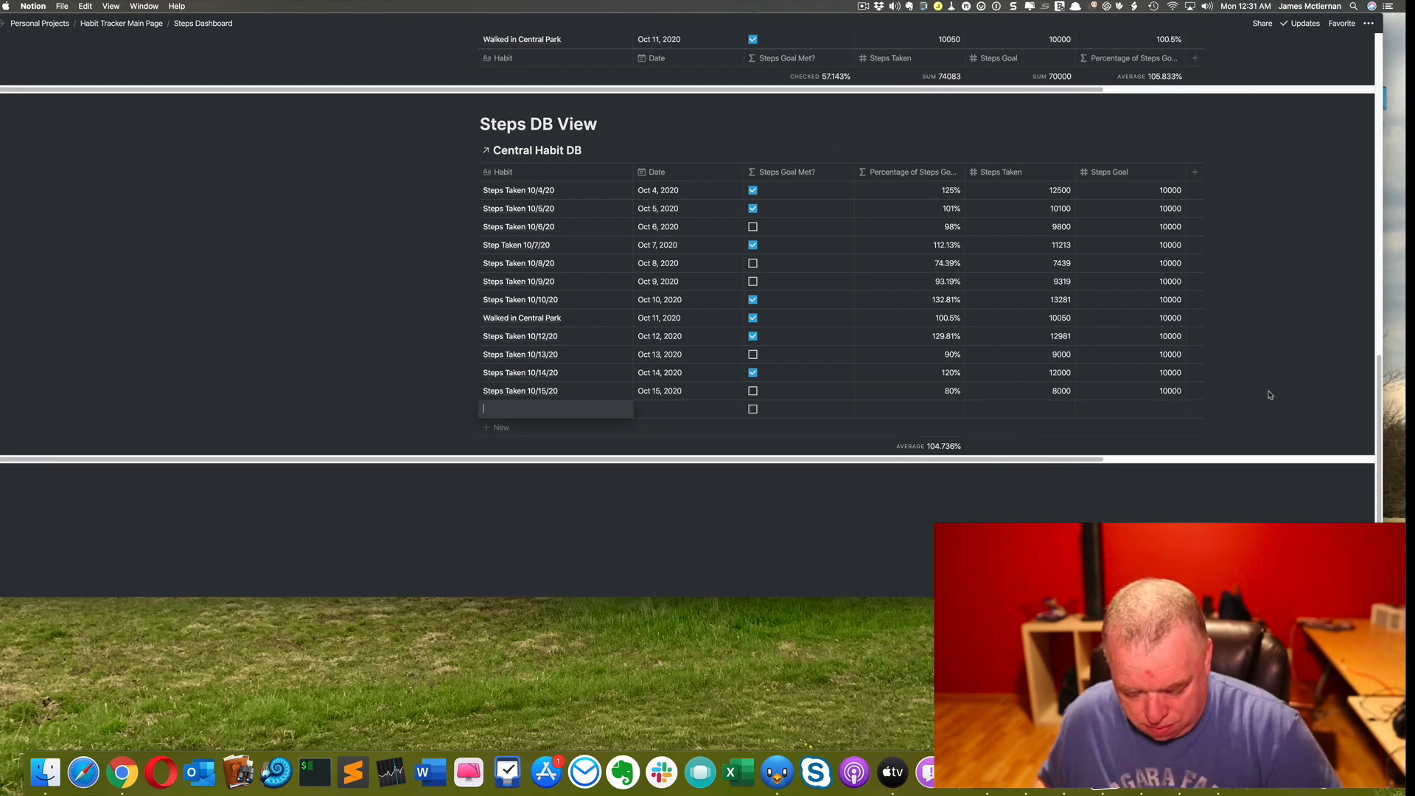
key(super+z)
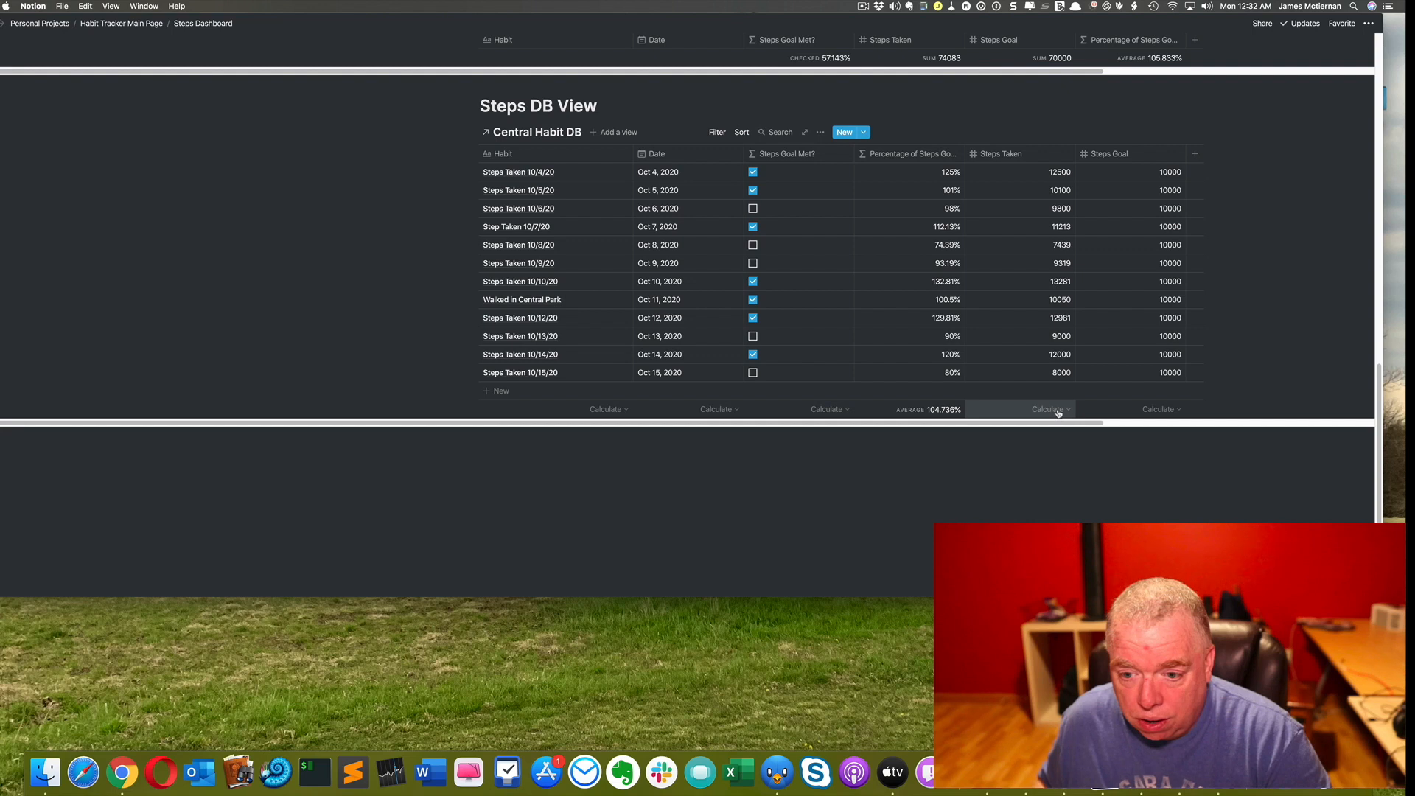
click(1059, 409)
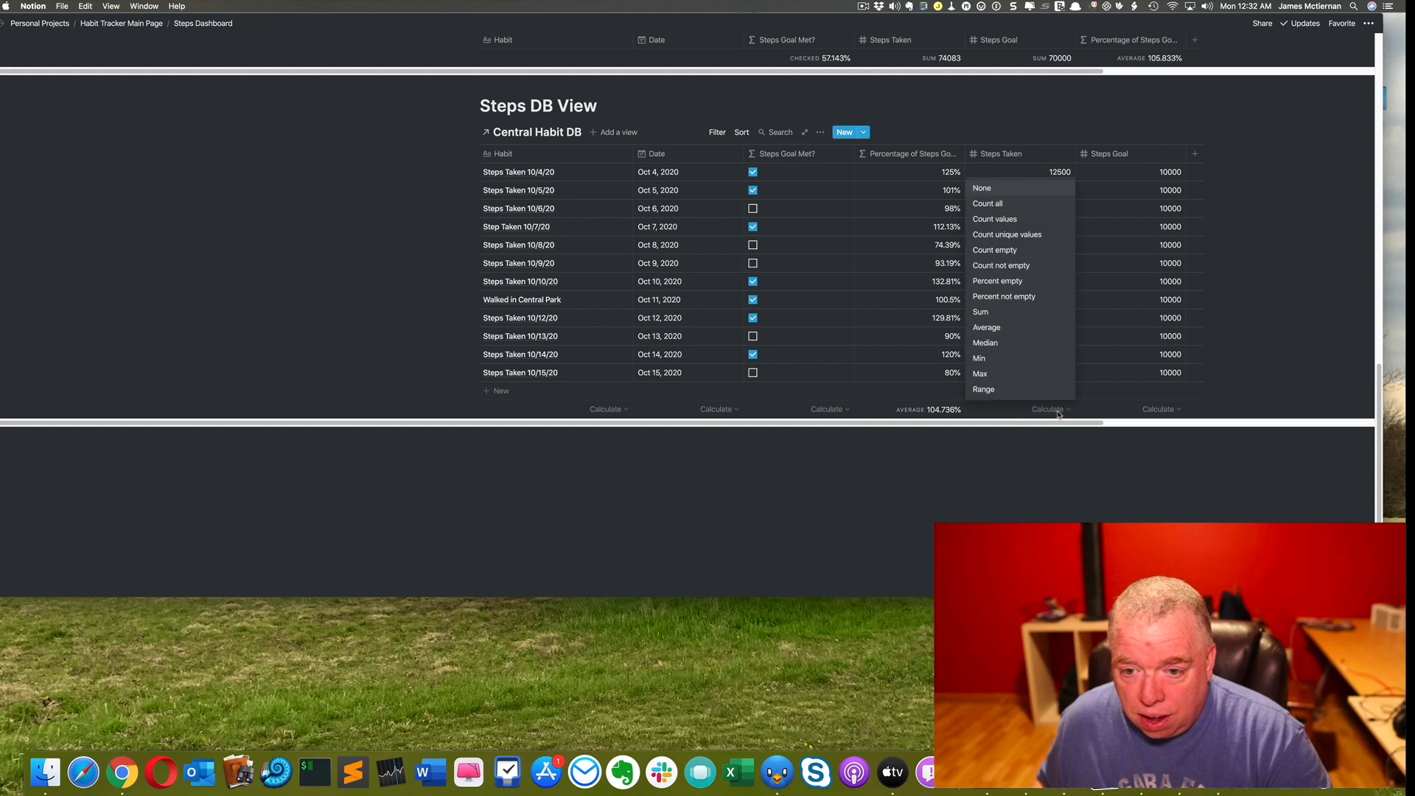
click(1031, 313)
click(1162, 408)
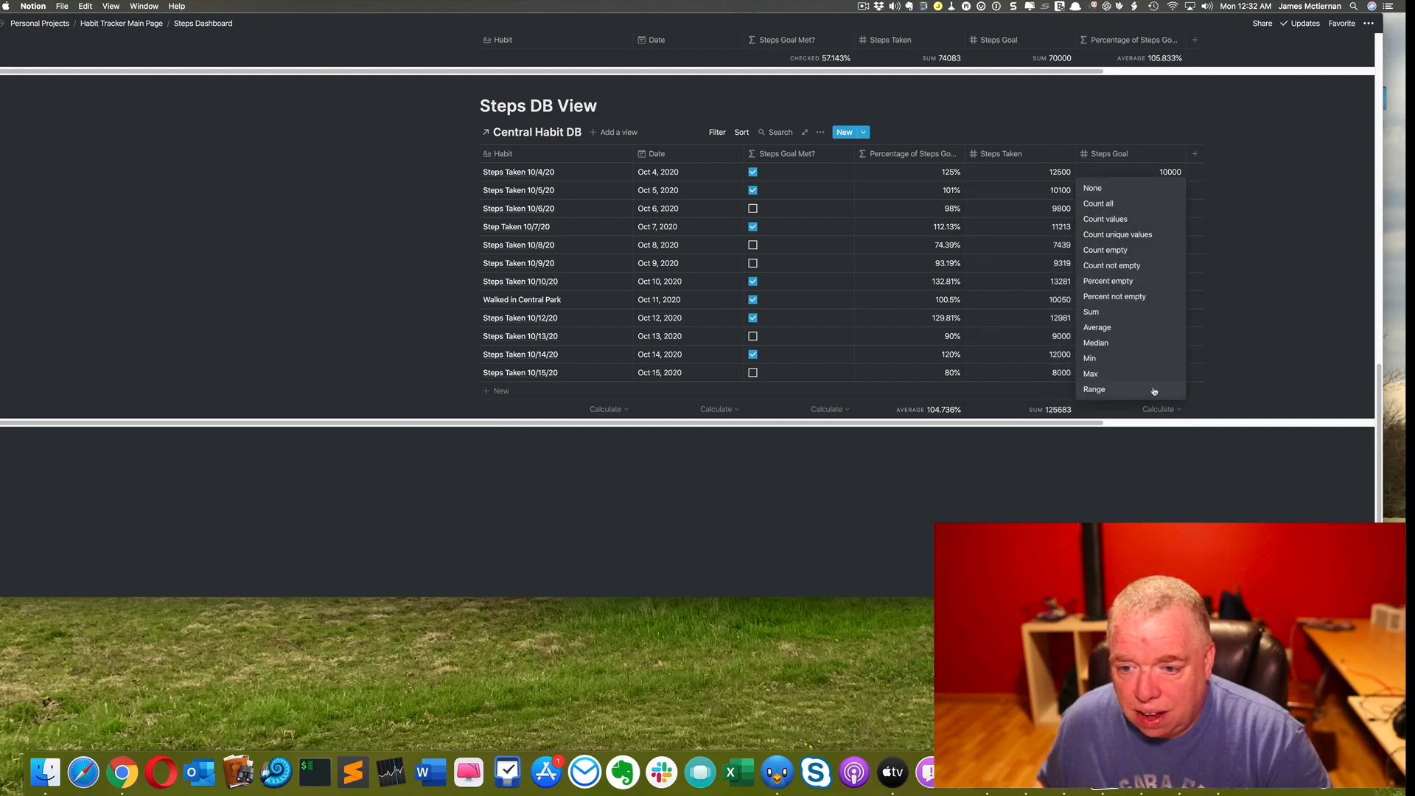
click(1135, 320)
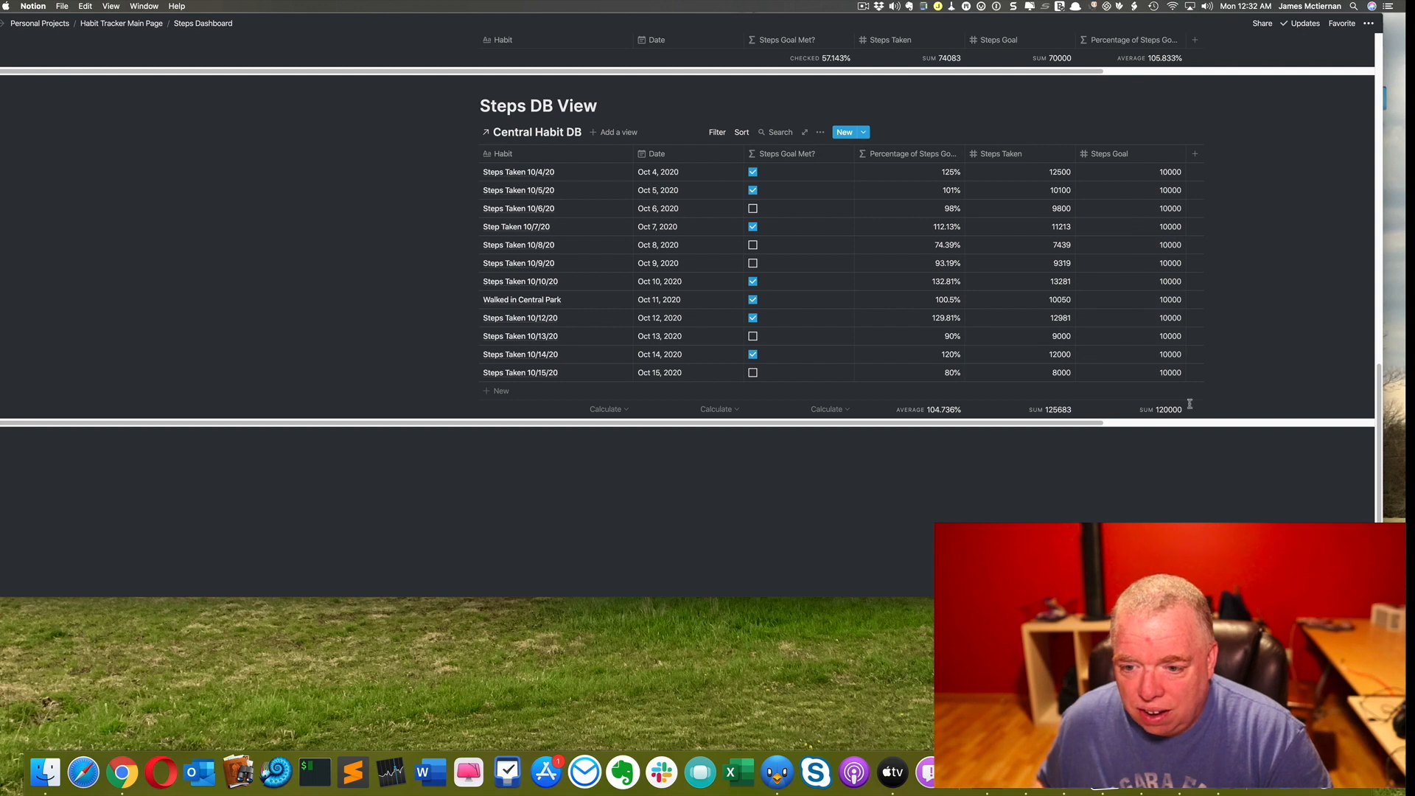
Step: Add a Percent checked calculation to the Steps Goal Met? column in the "Steps DB View" table
click(778, 411)
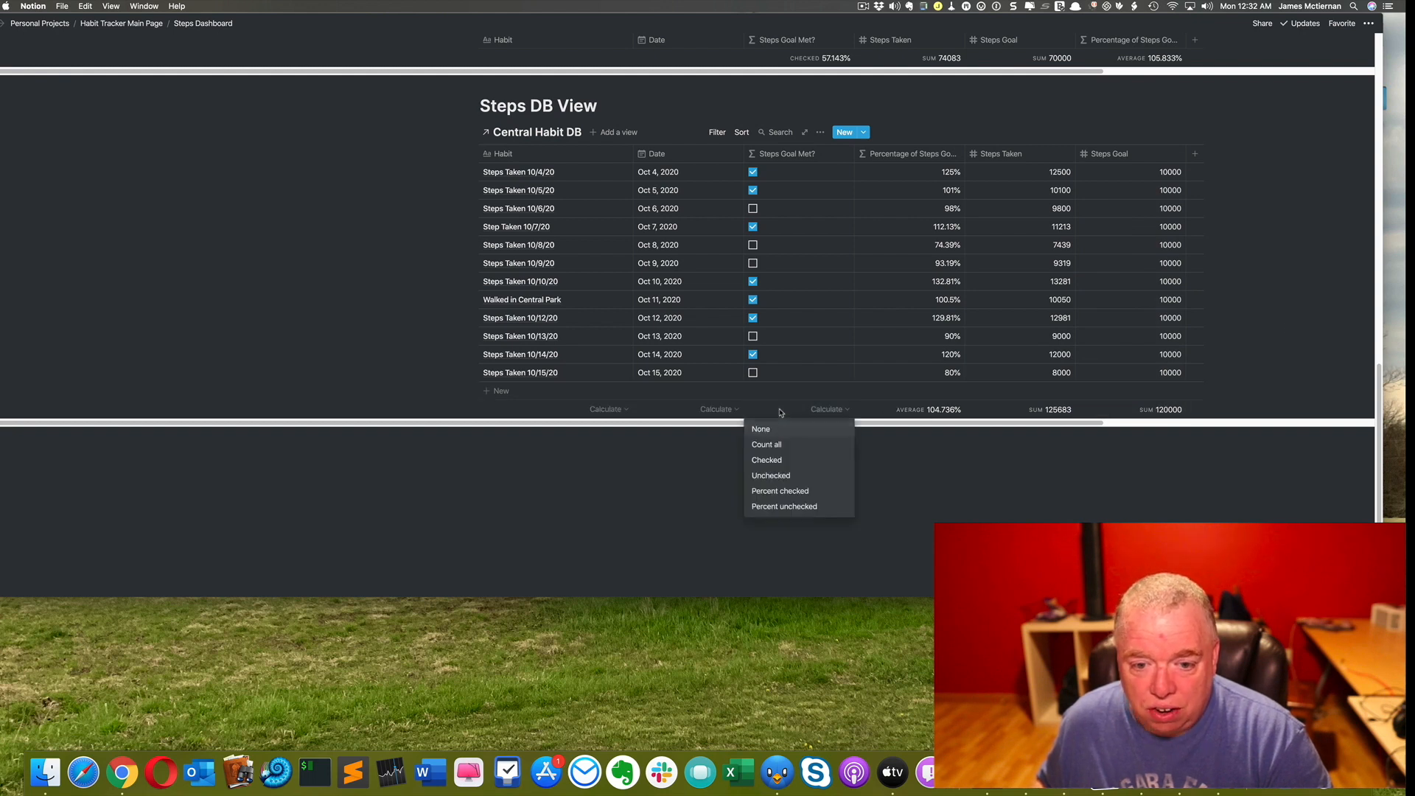
click(784, 493)
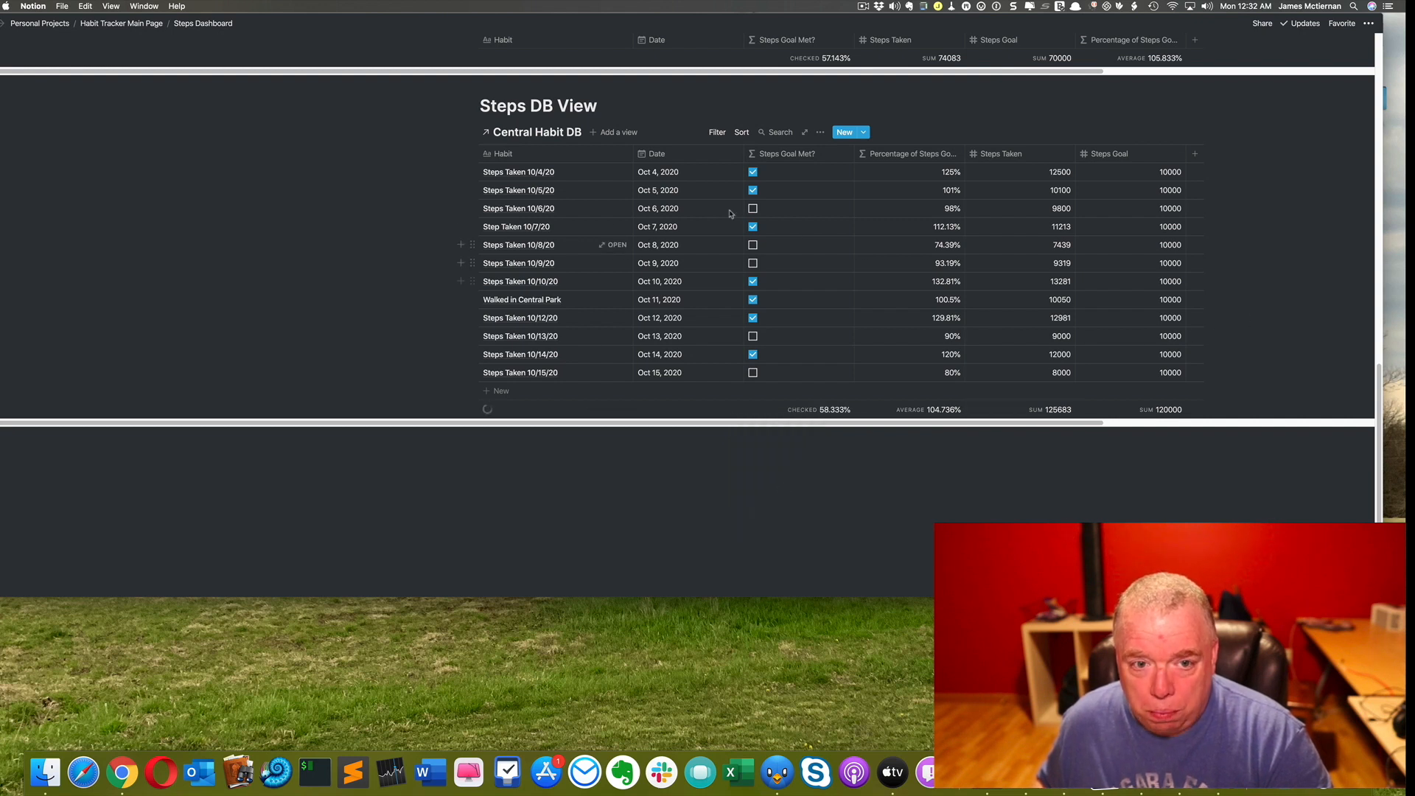
scroll(1078, 432, up, 5)
scroll(1079, 432, up, 10)
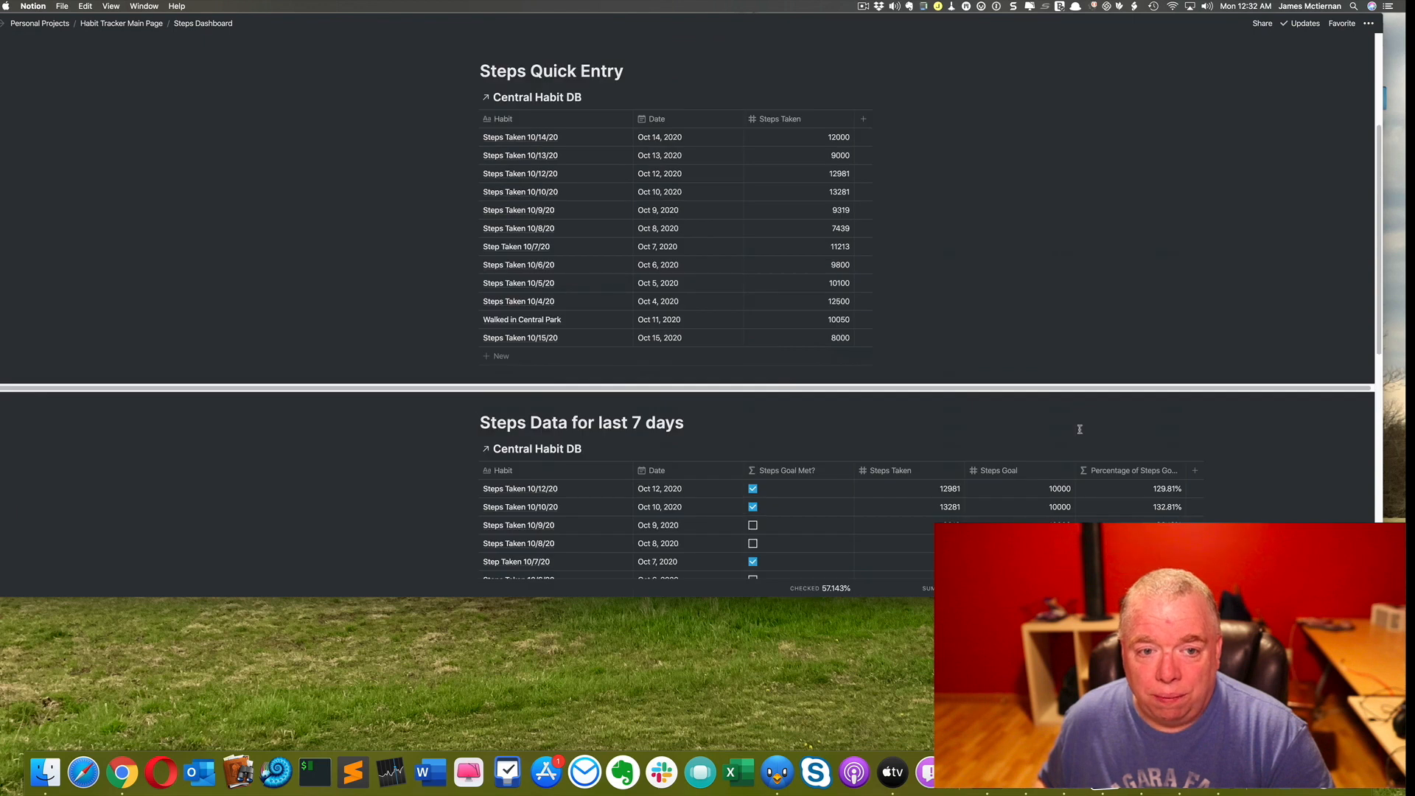